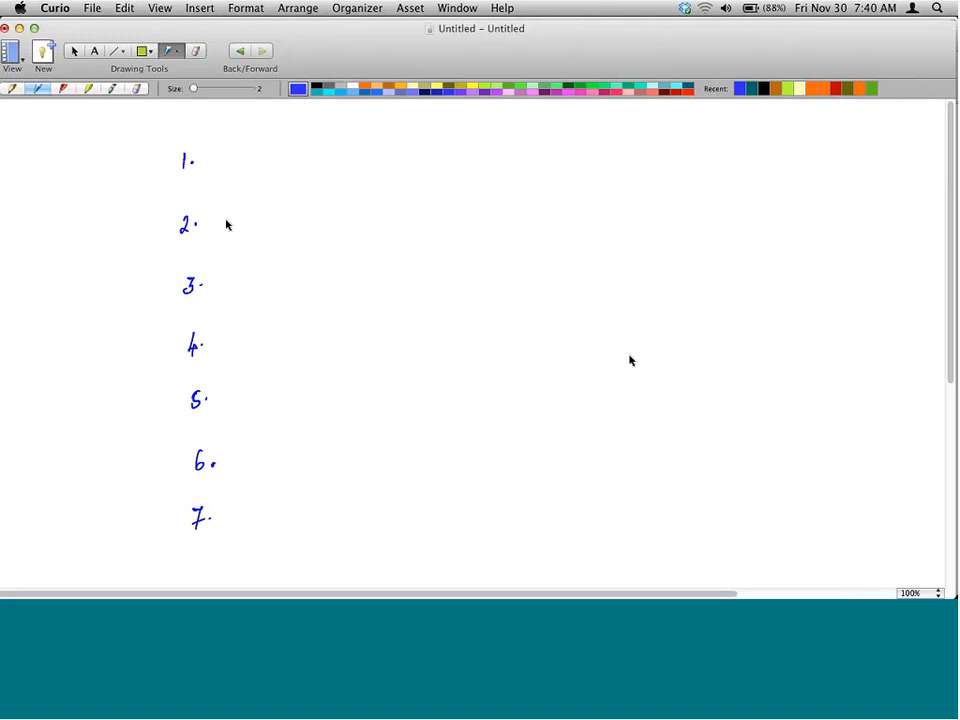
Handwrite 894 beside item 2 and ZLAK beside item 3 in blue ink
mouse_move(226, 213)
left_mouse_down()
mouse_move(222, 221)
mouse_move(228, 213)
mouse_move(241, 227)
left_mouse_up()
left_click_drag(254, 212, 262, 219)
left_click_drag(224, 271, 238, 287)
mouse_move(250, 271)
left_mouse_down()
mouse_move(252, 286)
mouse_move(265, 287)
left_mouse_up()
left_click_drag(256, 281, 263, 281)
left_click_drag(268, 272, 268, 287)
left_click_drag(278, 272, 279, 287)
Handwrite ZLAK beside item 4 and ZLAK01, with a slashed zero, beside item 5
left_click_drag(229, 328, 241, 343)
mouse_move(250, 327)
left_mouse_down()
mouse_move(256, 342)
mouse_move(268, 342)
left_mouse_up()
left_click_drag(262, 336, 268, 336)
left_click_drag(272, 327, 272, 342)
left_click_drag(281, 327, 282, 342)
mouse_move(230, 380)
left_mouse_down()
mouse_move(243, 394)
mouse_move(267, 391)
left_mouse_up()
left_click_drag(260, 387, 265, 394)
left_click_drag(274, 377, 275, 394)
mouse_move(282, 377)
left_mouse_down()
mouse_move(278, 395)
mouse_move(301, 393)
left_mouse_up()
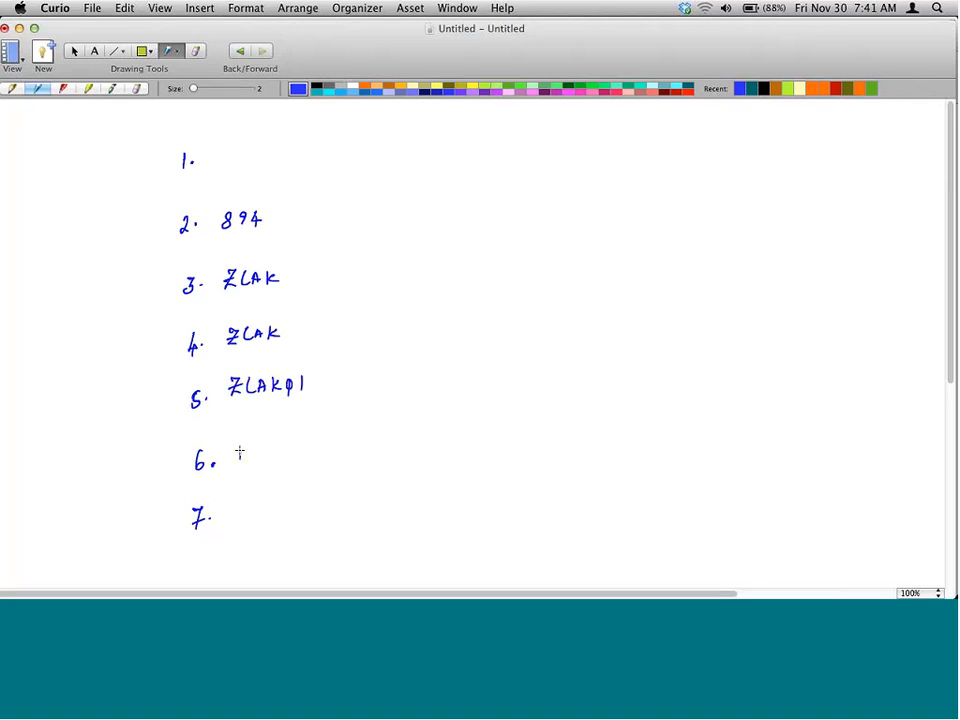
Handwrite 1000 | 10 | 00 | @ | % = ZLAK01 beside item 6, separating the entries with vertical strokes and circling the @
mouse_move(240, 448)
left_mouse_down()
mouse_move(240, 465)
mouse_move(246, 450)
left_mouse_up()
mouse_move(253, 449)
left_mouse_down()
mouse_move(270, 474)
mouse_move(279, 461)
left_mouse_up()
mouse_move(286, 449)
left_mouse_down()
mouse_move(290, 475)
mouse_move(299, 450)
mouse_move(323, 478)
mouse_move(356, 457)
left_mouse_up()
left_click_drag(371, 411, 365, 486)
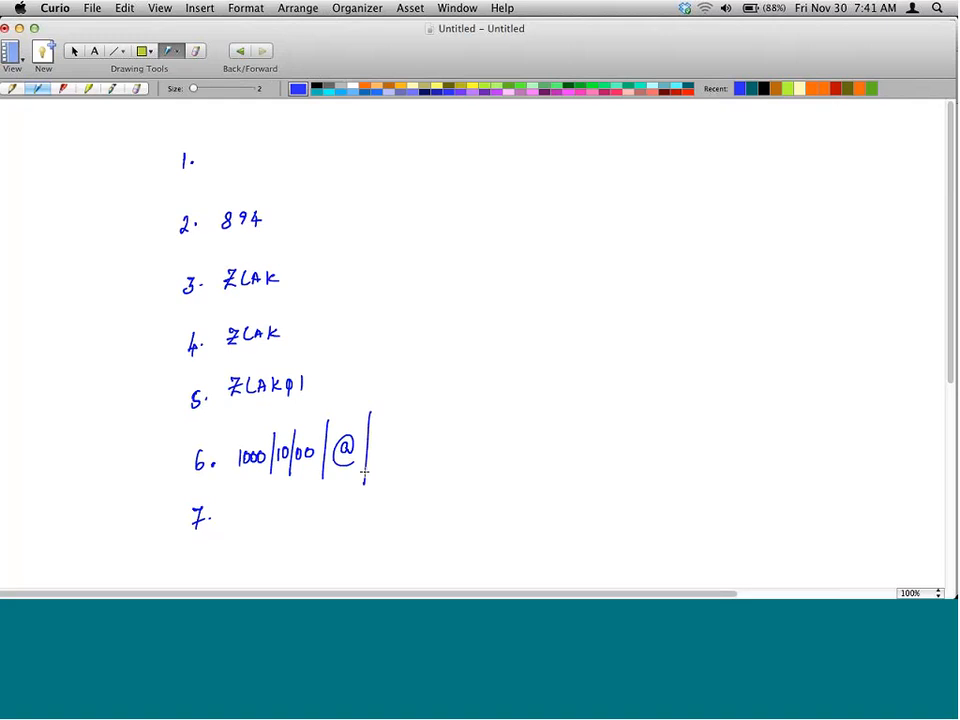
left_click_drag(388, 436, 380, 452)
left_click_drag(392, 449, 393, 450)
left_click_drag(381, 437, 423, 437)
left_click_drag(415, 444, 451, 446)
left_click_drag(456, 430, 479, 446)
left_click_drag(484, 431, 484, 446)
mouse_move(493, 430)
left_mouse_down()
mouse_move(492, 446)
mouse_move(496, 433)
left_mouse_up()
mouse_move(500, 424)
left_mouse_down()
mouse_move(499, 448)
mouse_move(512, 438)
mouse_move(512, 447)
left_mouse_up()
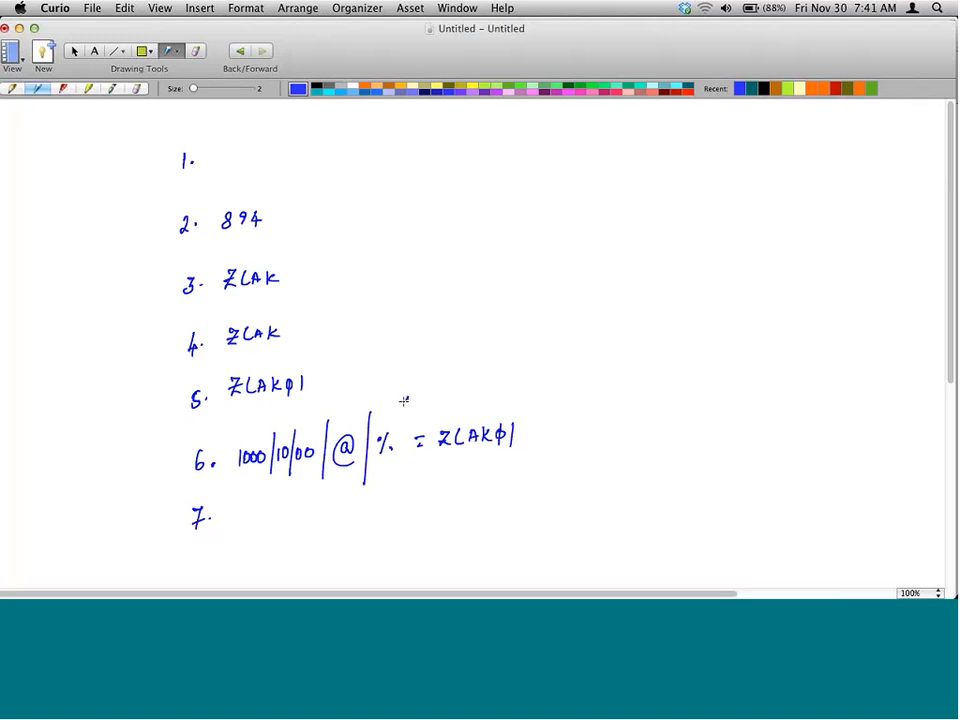
Annotate item 6 with 400000 and an arrow to the %, and ZLAK with an arrow to the @
mouse_move(408, 397)
left_mouse_down()
mouse_move(390, 421)
mouse_move(429, 387)
left_mouse_up()
left_click_drag(426, 378, 424, 400)
left_click_drag(434, 379, 463, 377)
left_click_drag(470, 376, 471, 377)
mouse_move(352, 400)
left_mouse_down()
mouse_move(352, 422)
mouse_move(348, 397)
mouse_move(358, 391)
left_mouse_up()
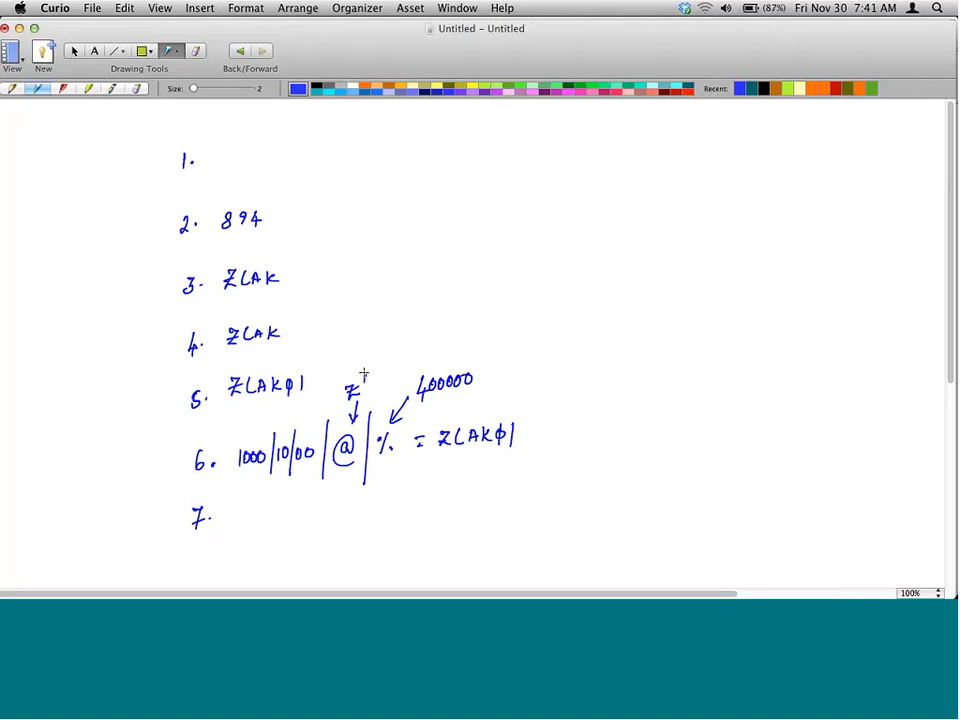
mouse_move(364, 373)
left_mouse_down()
mouse_move(369, 387)
mouse_move(377, 370)
mouse_move(386, 387)
left_mouse_up()
left_click_drag(396, 369, 396, 386)
Label items 1 to 4 as Field catalog, Cond. Table, Acc Seq and Cond. Type by hand
mouse_move(98, 172)
left_mouse_down()
mouse_move(166, 142)
mouse_move(184, 150)
left_mouse_up()
mouse_move(98, 233)
left_mouse_down()
mouse_move(100, 247)
mouse_move(166, 214)
left_mouse_up()
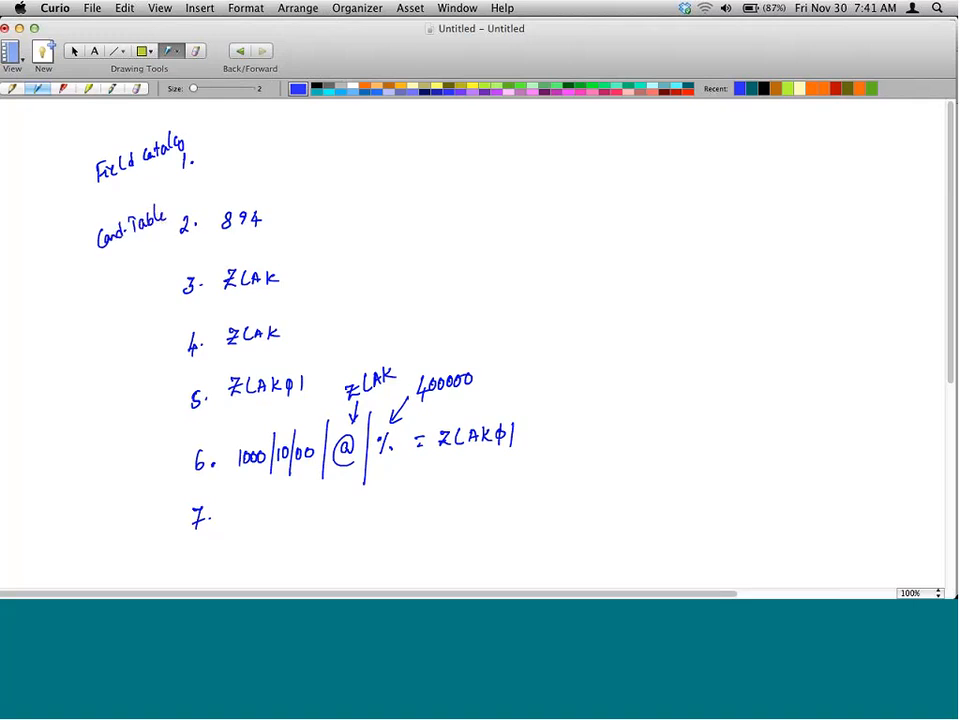
left_click_drag(110, 303, 123, 300)
left_click_drag(134, 292, 165, 291)
mouse_move(138, 340)
left_mouse_down()
mouse_move(124, 355)
mouse_move(187, 327)
left_mouse_up()
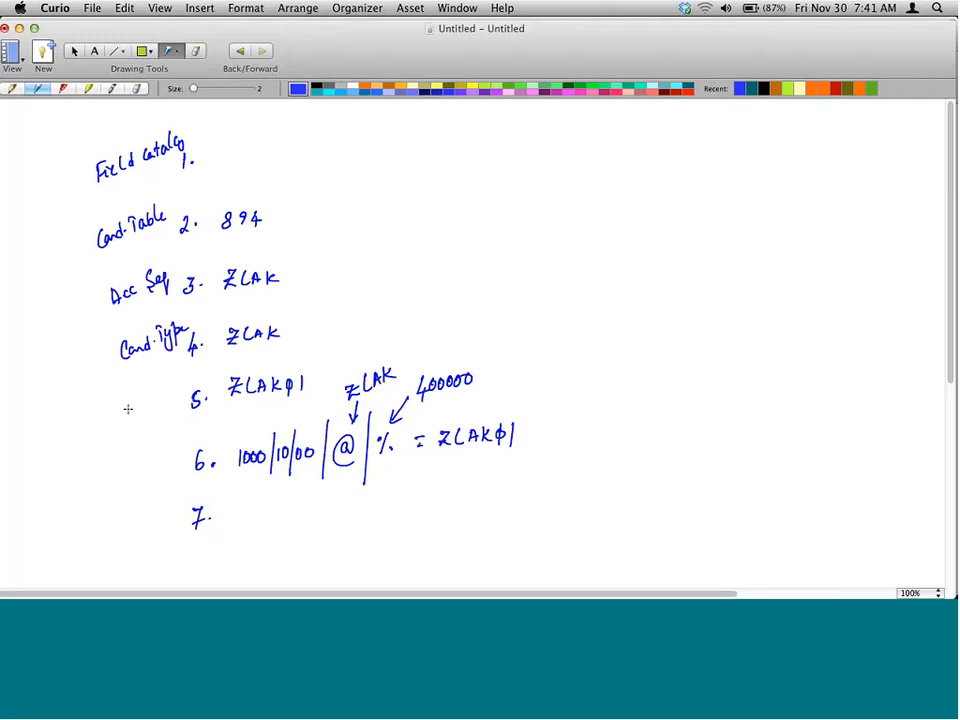
Label items 5 to 7 as Pricing Proc, Det and Cond. Records, underlining the Cond. Records label
mouse_move(123, 394)
left_mouse_down()
mouse_move(124, 410)
mouse_move(161, 404)
left_mouse_up()
left_click_drag(166, 396, 192, 389)
mouse_move(130, 455)
left_mouse_down()
mouse_move(140, 466)
mouse_move(155, 461)
left_mouse_up()
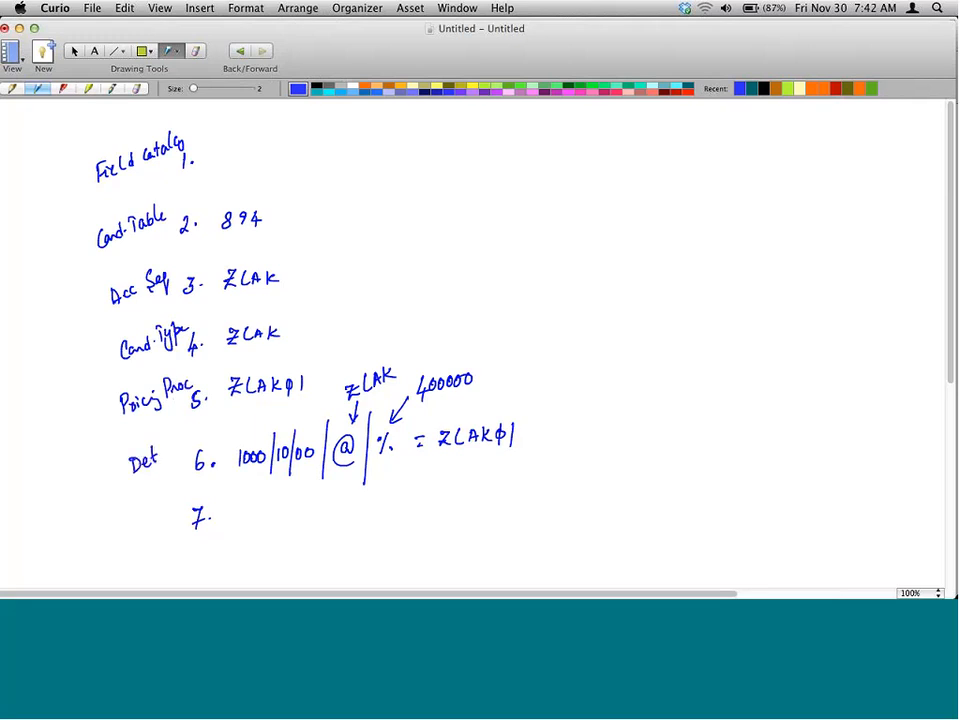
mouse_move(129, 513)
left_mouse_down()
mouse_move(146, 520)
mouse_move(158, 503)
mouse_move(199, 492)
left_mouse_up()
left_click_drag(200, 497, 207, 493)
left_click_drag(132, 538, 208, 494)
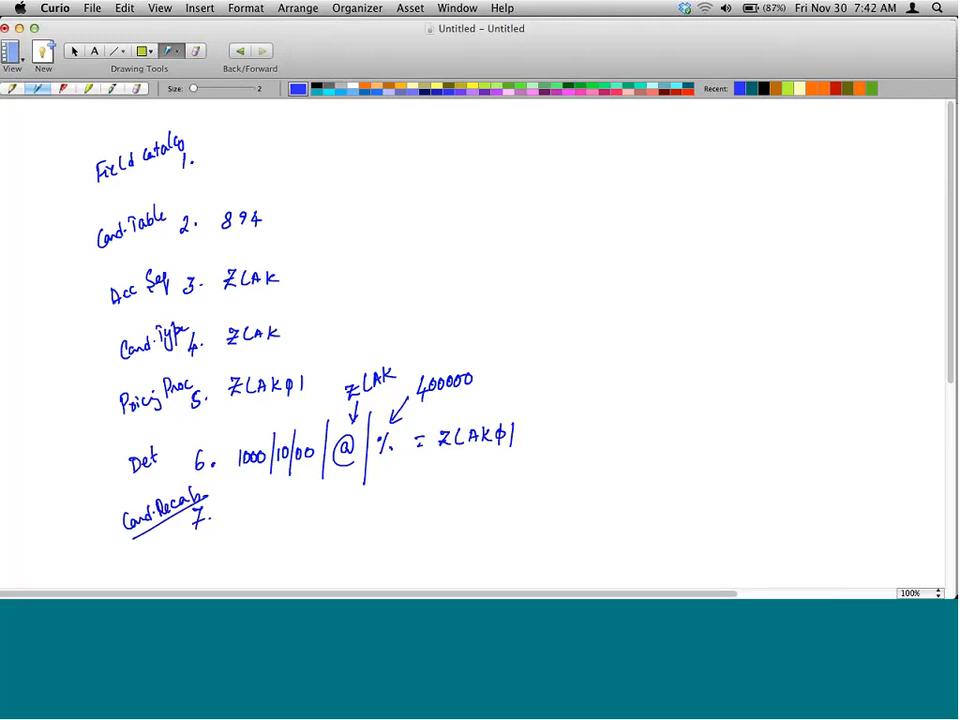
Draw a vertical divider beside the numbered list and write the underlined heading "Customer Group based Price list" in the new column
mouse_move(543, 112)
left_mouse_down()
mouse_move(547, 298)
mouse_move(524, 582)
left_mouse_up()
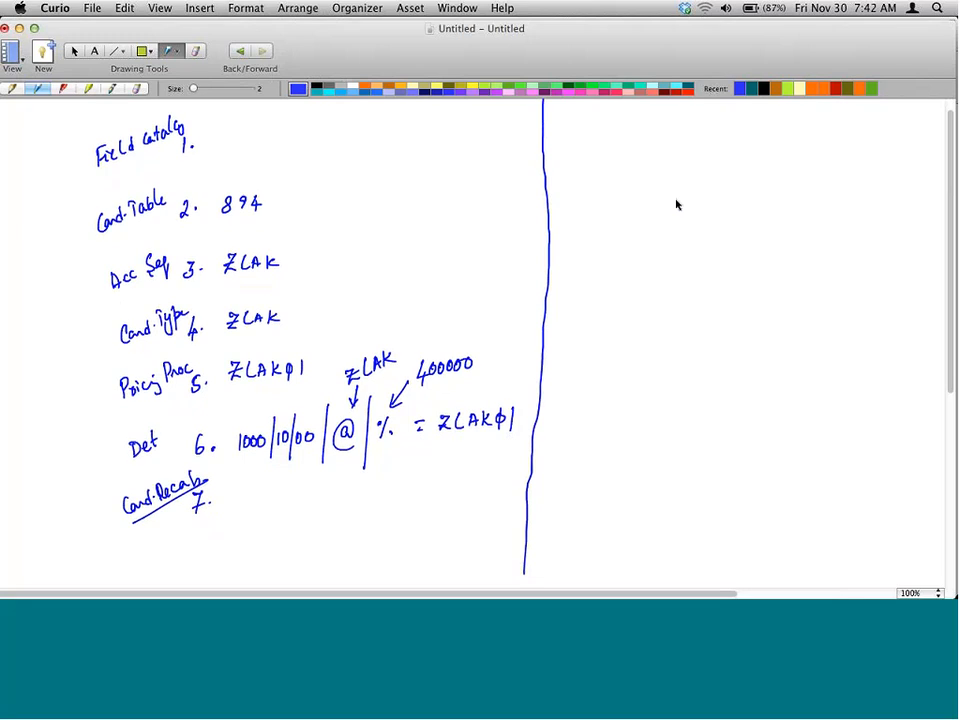
scroll(678, 205, "up", 2)
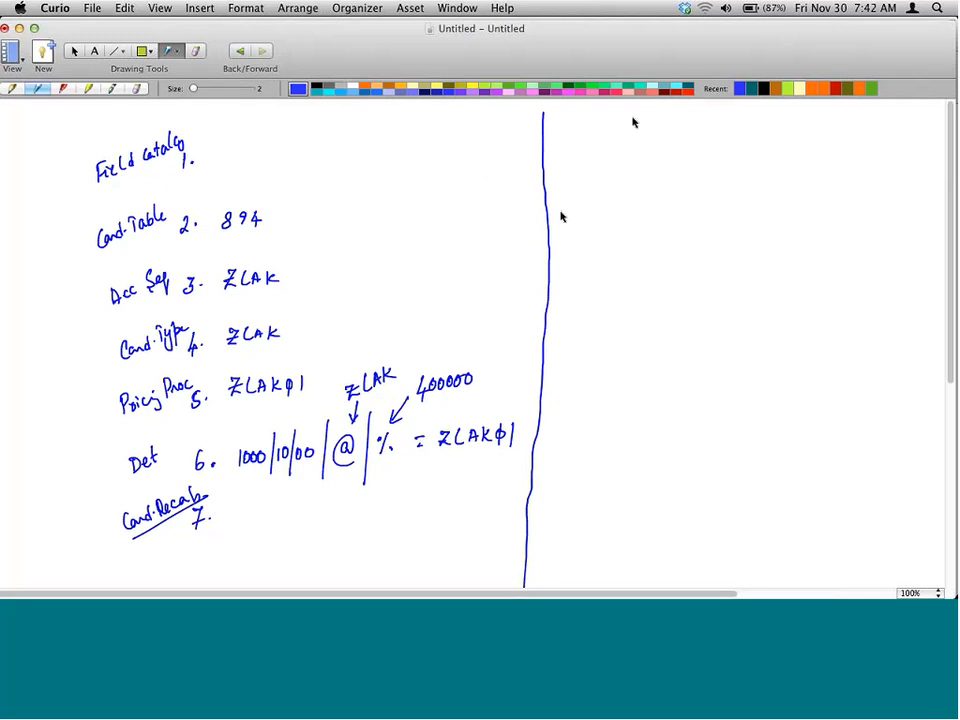
mouse_move(625, 117)
left_mouse_down()
mouse_move(624, 139)
mouse_move(692, 128)
left_mouse_up()
mouse_move(710, 124)
left_mouse_down()
mouse_move(706, 140)
mouse_move(731, 129)
mouse_move(768, 136)
mouse_move(887, 124)
left_mouse_up()
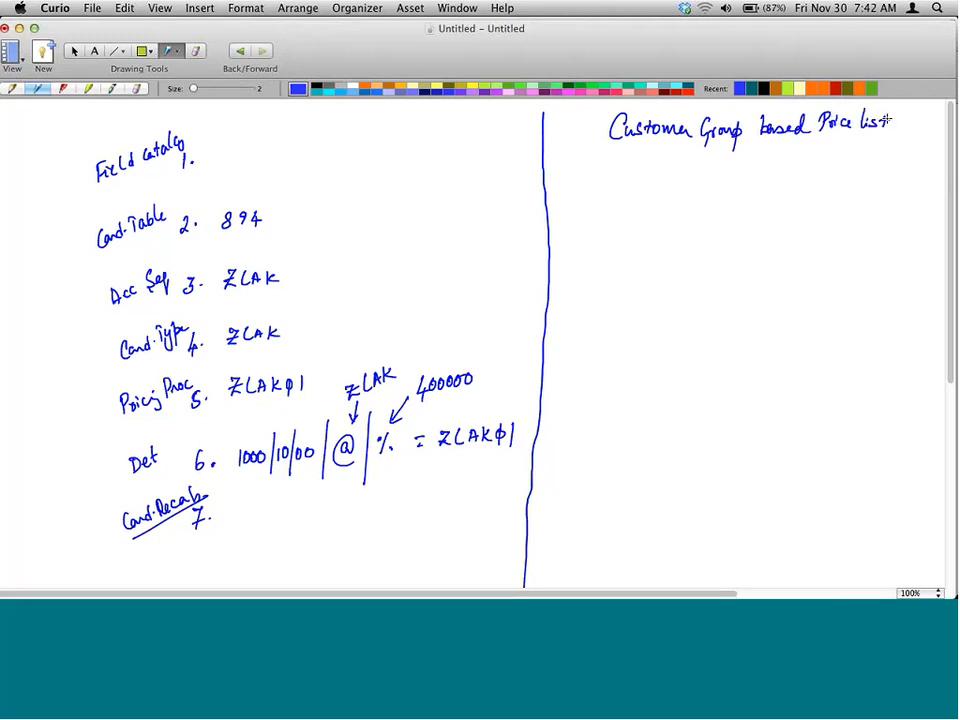
left_click_drag(585, 143, 921, 146)
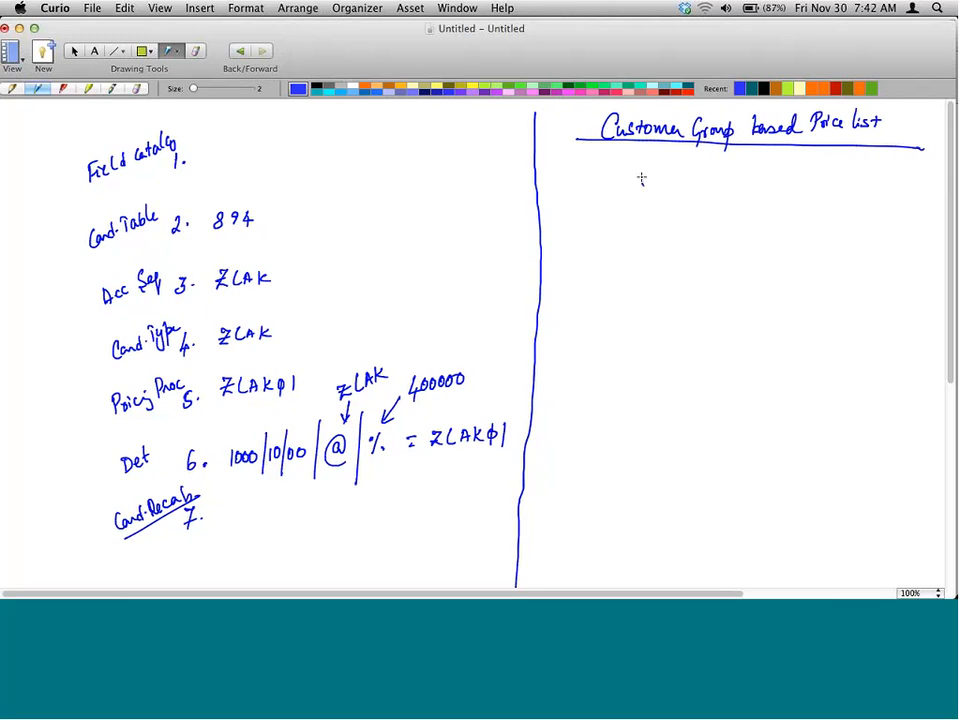
Handwrite the material prices M-01 – 100 and M-02 – 120 under the price list heading
mouse_move(639, 191)
left_mouse_down()
mouse_move(678, 180)
mouse_move(720, 190)
left_mouse_up()
left_click_drag(728, 179, 739, 180)
left_click_drag(636, 220, 732, 214)
left_click_drag(741, 213, 740, 214)
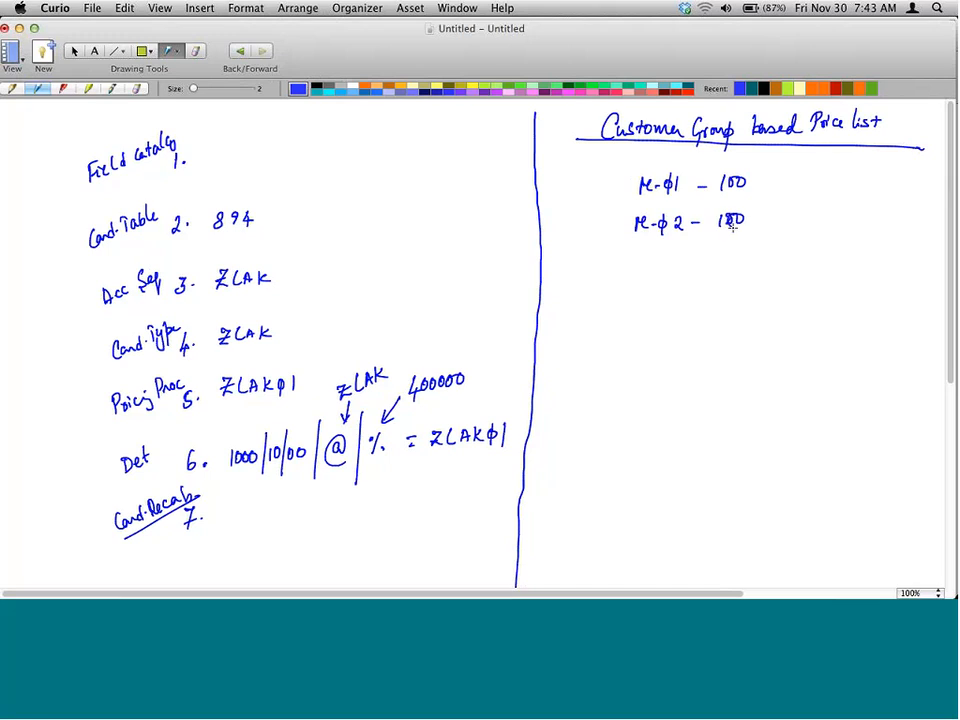
Bracket the two material prices with a curly brace and label them "Base Price list"
left_click(764, 189)
left_click_drag(760, 166, 766, 228)
mouse_move(786, 186)
left_mouse_down()
mouse_move(786, 208)
mouse_move(836, 198)
left_mouse_up()
left_click_drag(842, 196, 870, 196)
left_click_drag(873, 198, 893, 203)
left_click_drag(902, 185, 902, 204)
left_click_drag(897, 193, 910, 193)
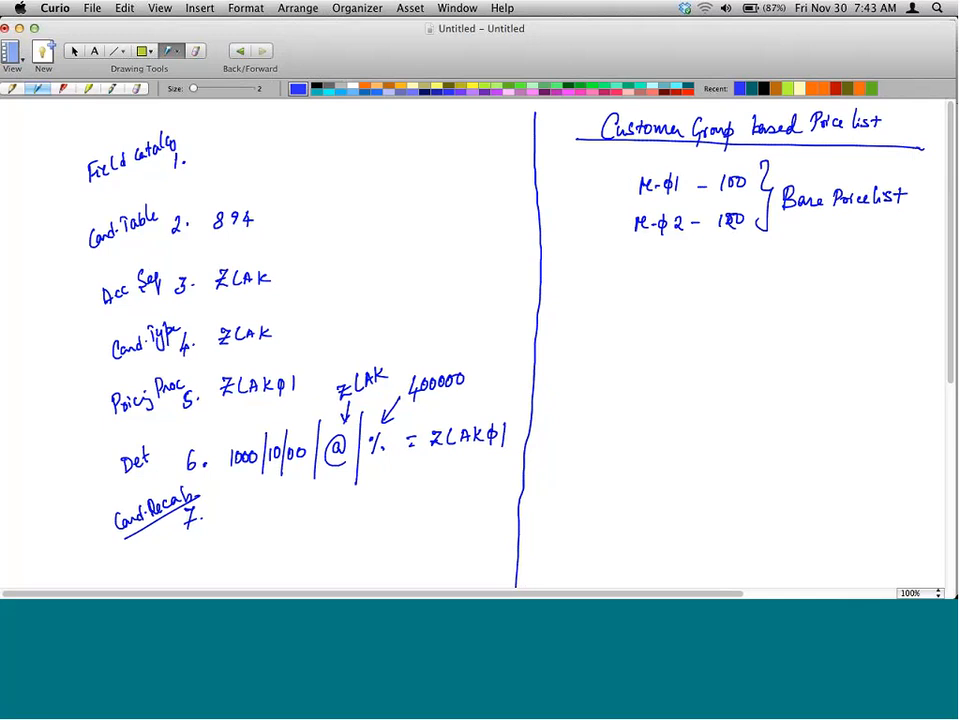
Draw three stick figures in a column below the price list and label them Individual, Corporate and Govt
left_click_drag(580, 297, 578, 342)
mouse_move(571, 394)
left_mouse_down()
mouse_move(575, 431)
mouse_move(575, 422)
left_mouse_up()
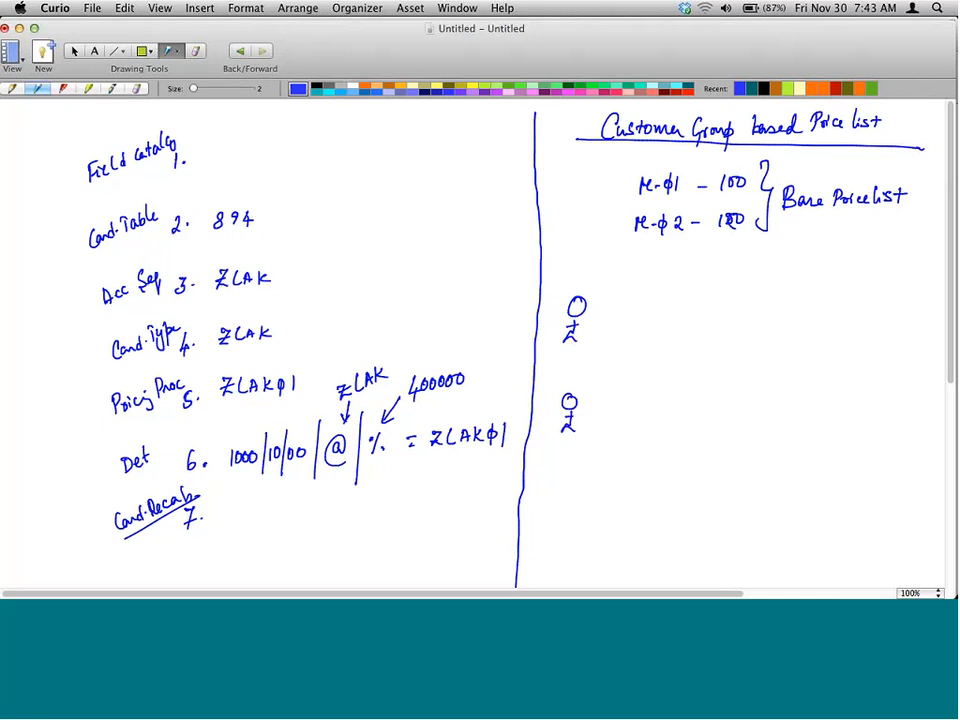
left_click_drag(571, 489, 575, 522)
mouse_move(596, 316)
left_mouse_down()
mouse_move(600, 330)
mouse_move(625, 314)
mouse_move(664, 312)
mouse_move(679, 292)
left_mouse_up()
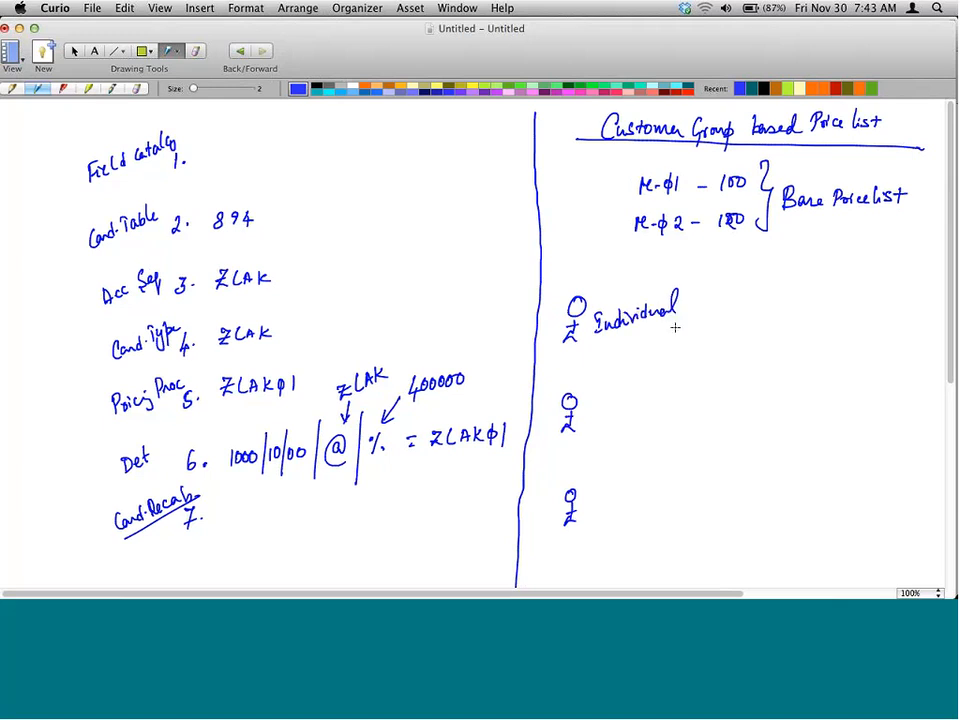
mouse_move(610, 402)
left_mouse_down()
mouse_move(614, 428)
mouse_move(665, 390)
mouse_move(682, 396)
left_mouse_up()
mouse_move(624, 493)
left_mouse_down()
mouse_move(620, 508)
mouse_move(652, 494)
left_mouse_up()
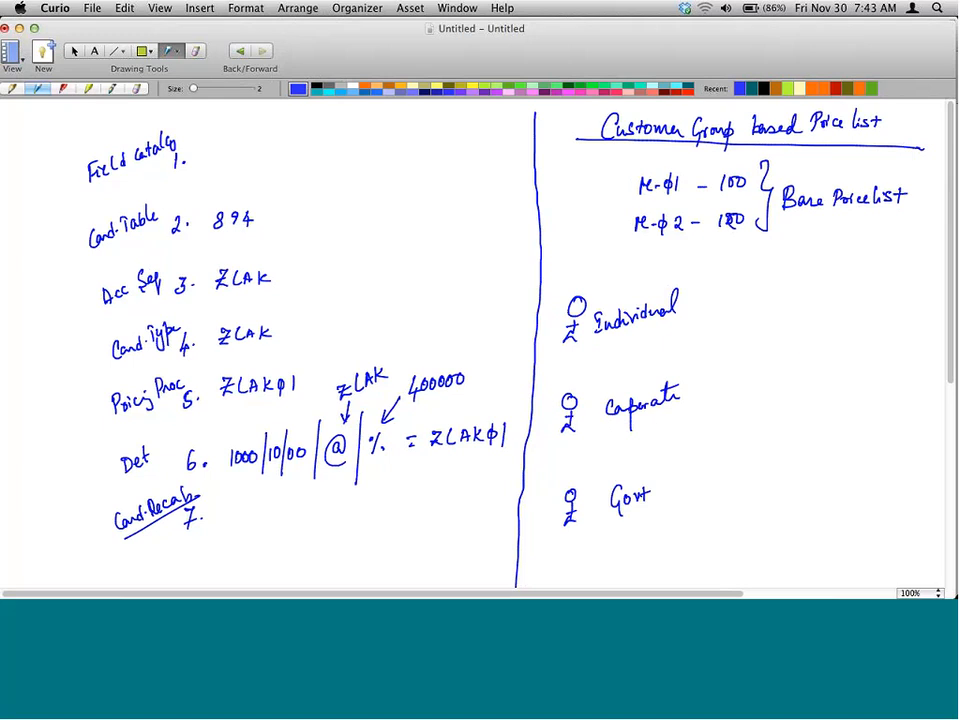
Write M-01 beside the customer groups, connect Individual to it with a line, and draw an arrow from it to $600
left_click_drag(801, 358, 808, 369)
left_click_drag(811, 366, 817, 366)
mouse_move(824, 360)
left_mouse_down()
mouse_move(820, 375)
mouse_move(833, 373)
left_mouse_up()
left_click_drag(698, 316, 781, 357)
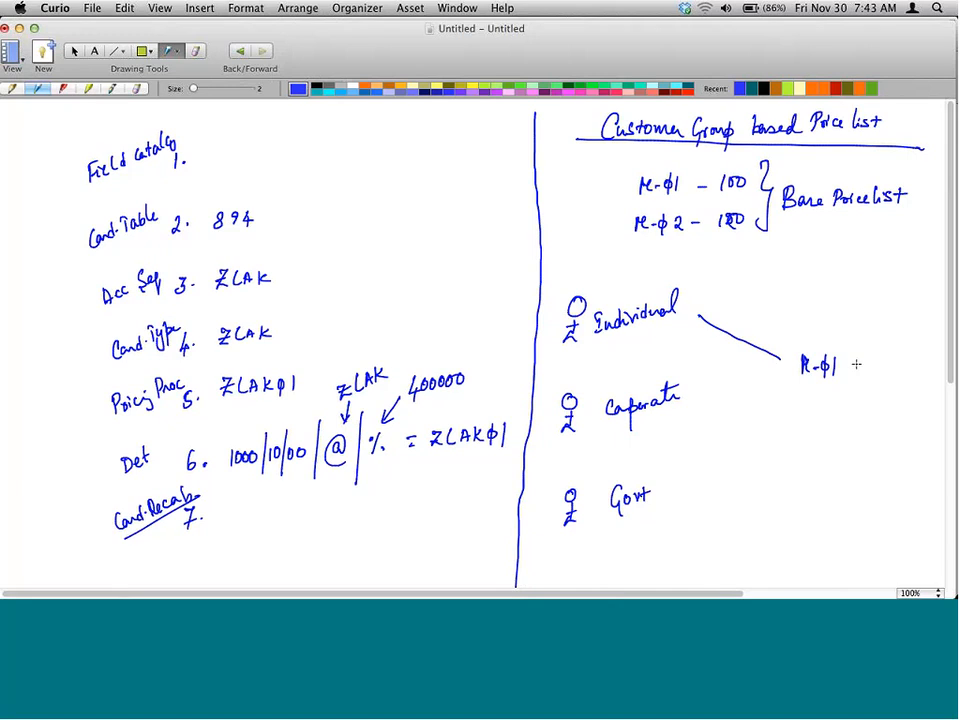
mouse_move(853, 362)
left_mouse_down()
mouse_move(867, 340)
mouse_move(882, 346)
mouse_move(914, 317)
left_mouse_up()
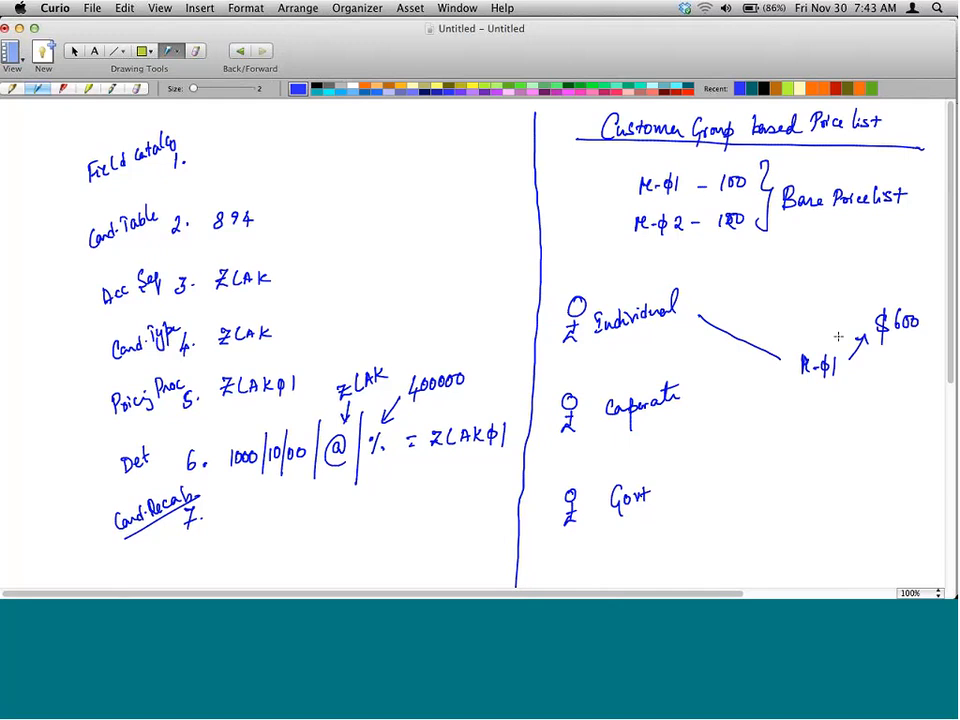
Draw an arrow from Corporate to M-01 and another from M-01 to a price of $450
left_click_drag(690, 399, 784, 385)
left_click_drag(851, 381, 891, 406)
mouse_move(905, 388)
left_mouse_down()
mouse_move(917, 398)
mouse_move(925, 387)
mouse_move(917, 398)
left_mouse_up()
left_click_drag(918, 388, 925, 387)
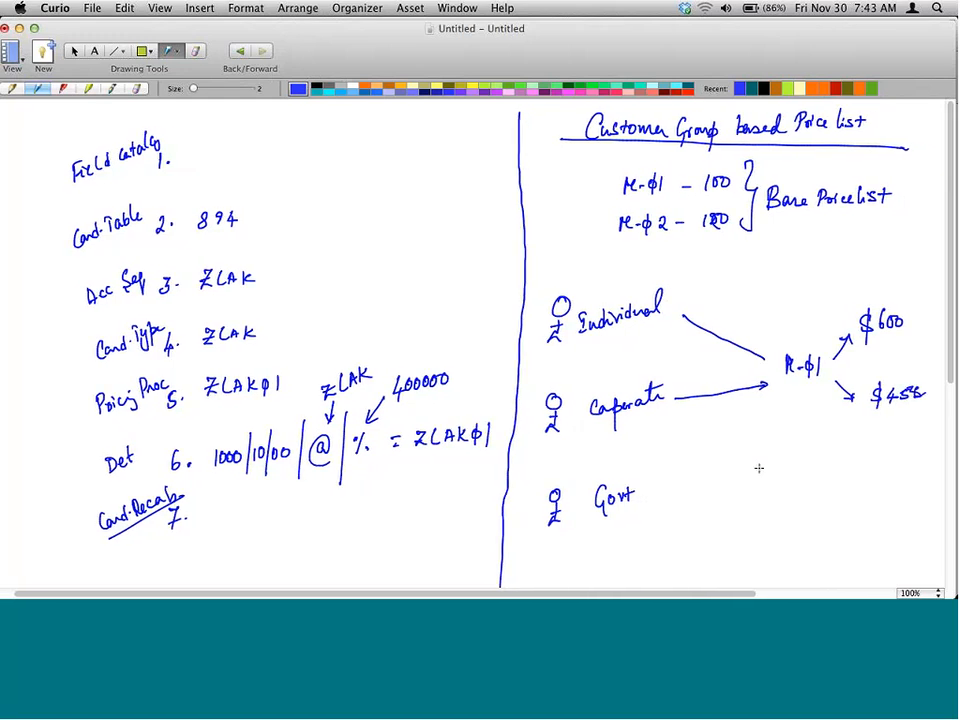
Draw an arrow from Govt to M-01 and another from M-01 to a price of 500
left_click_drag(665, 489, 780, 412)
left_click_drag(766, 413, 777, 424)
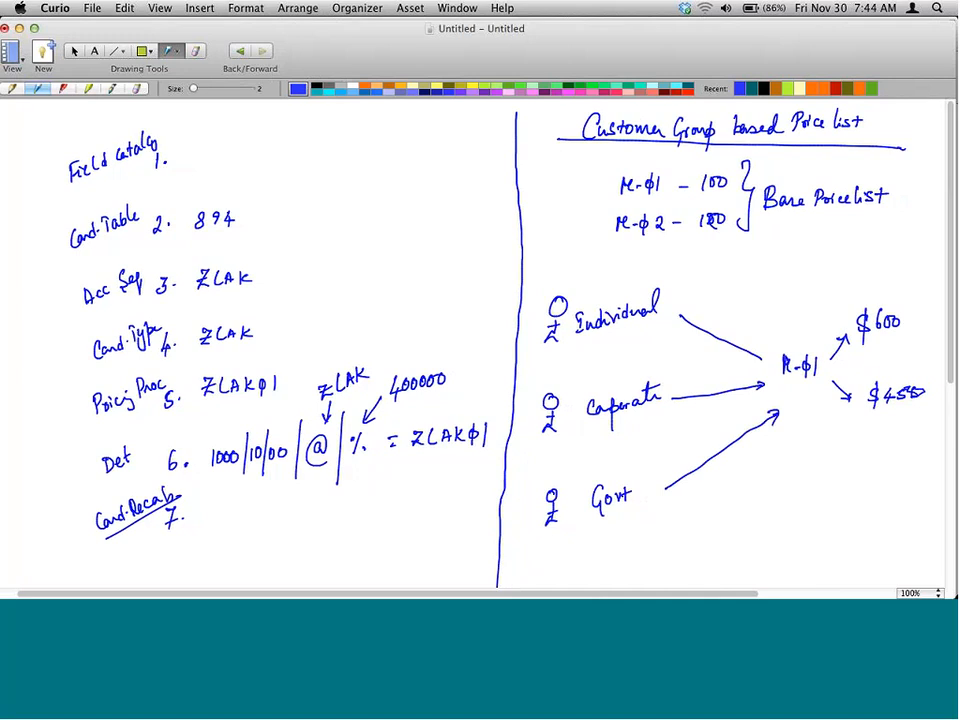
mouse_move(822, 386)
left_mouse_down()
mouse_move(862, 456)
mouse_move(866, 441)
left_mouse_up()
left_click_drag(871, 443, 880, 444)
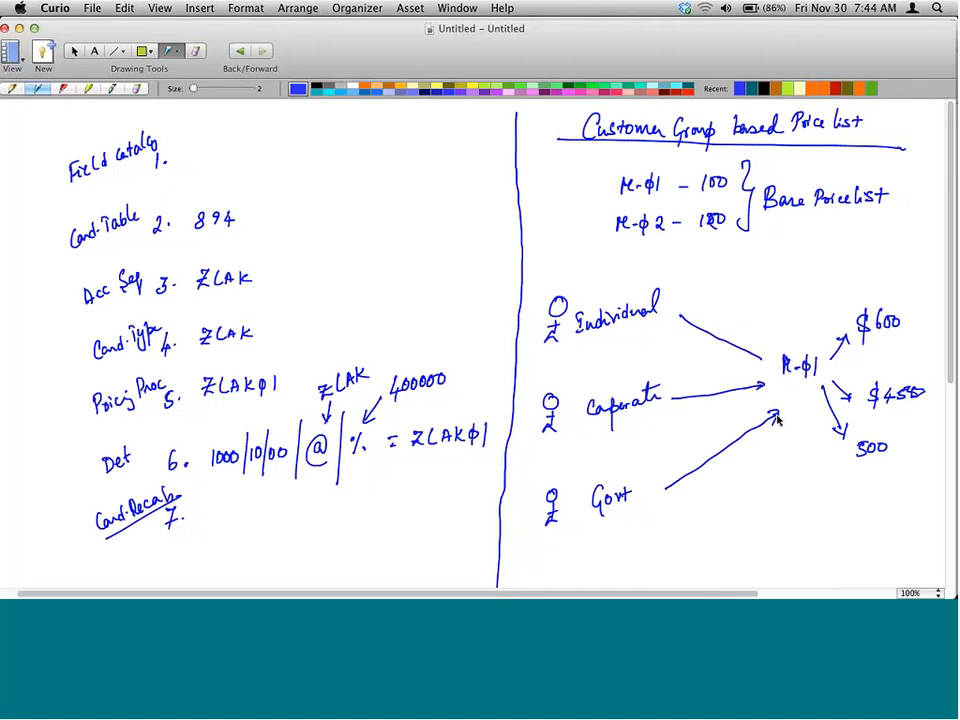
Find and launch SAPGUI 7.20rev5, and open the logon screen of the VAN system
key("super+Tab")
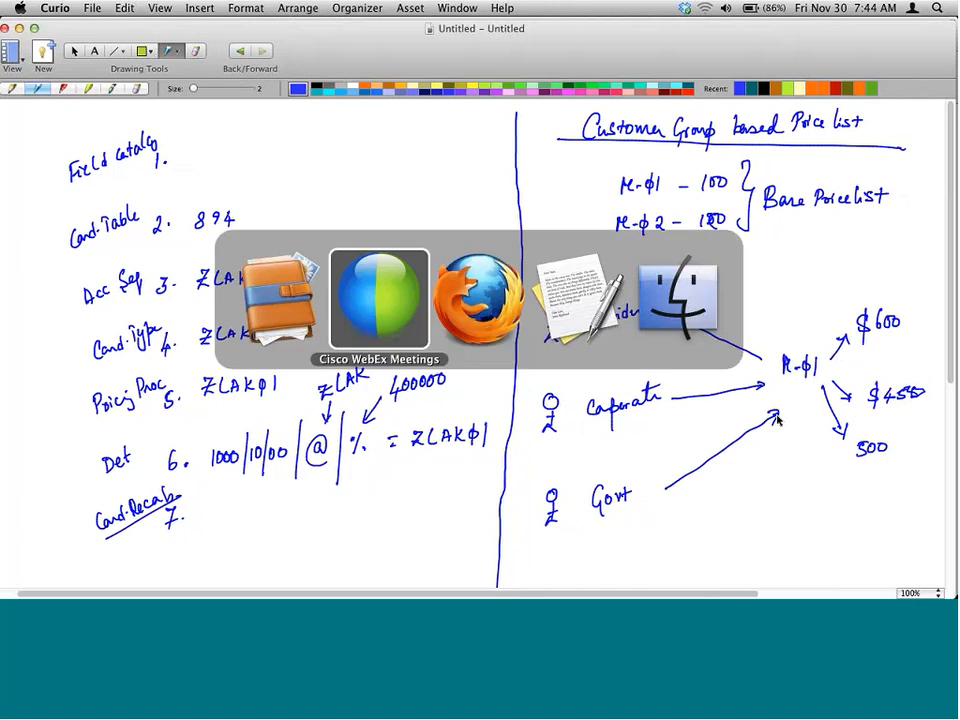
key("super+space")
type("curio")
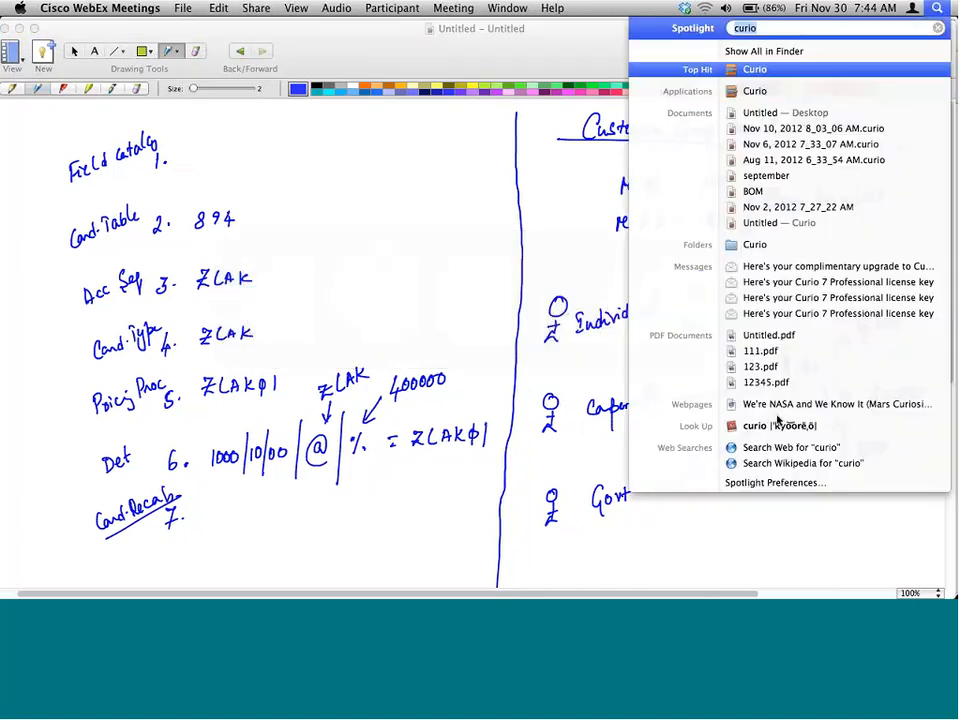
type("sap")
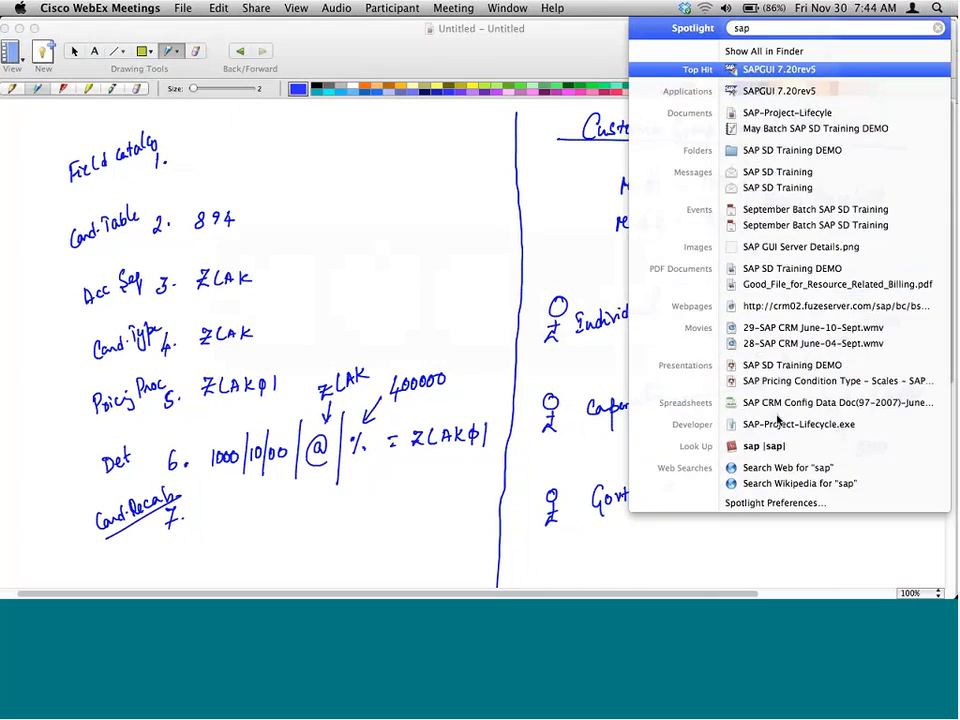
key("Escape")
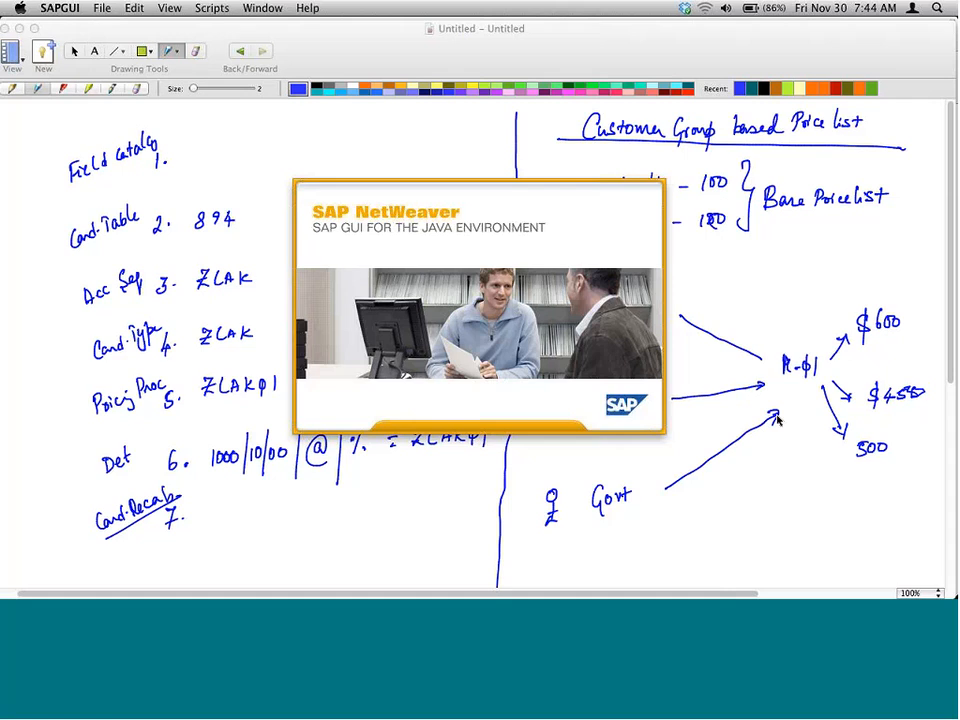
key("Down")
key("Down")
key("Down")
key("Down")
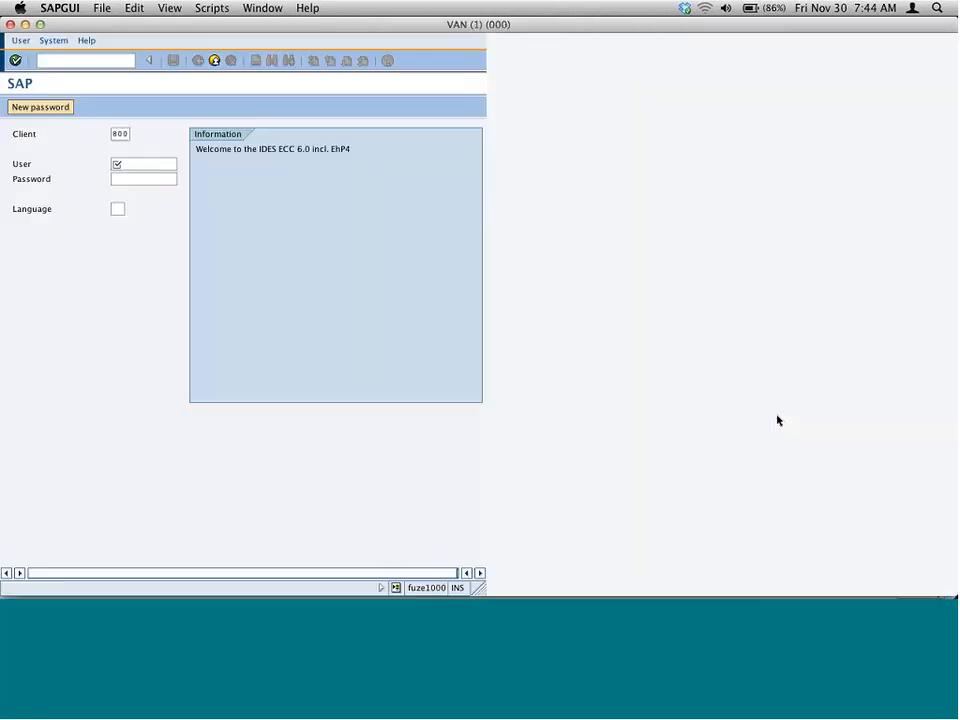
Log on to client 800 with the account's user name and password
type("siva")
key("Tab")
type("********")
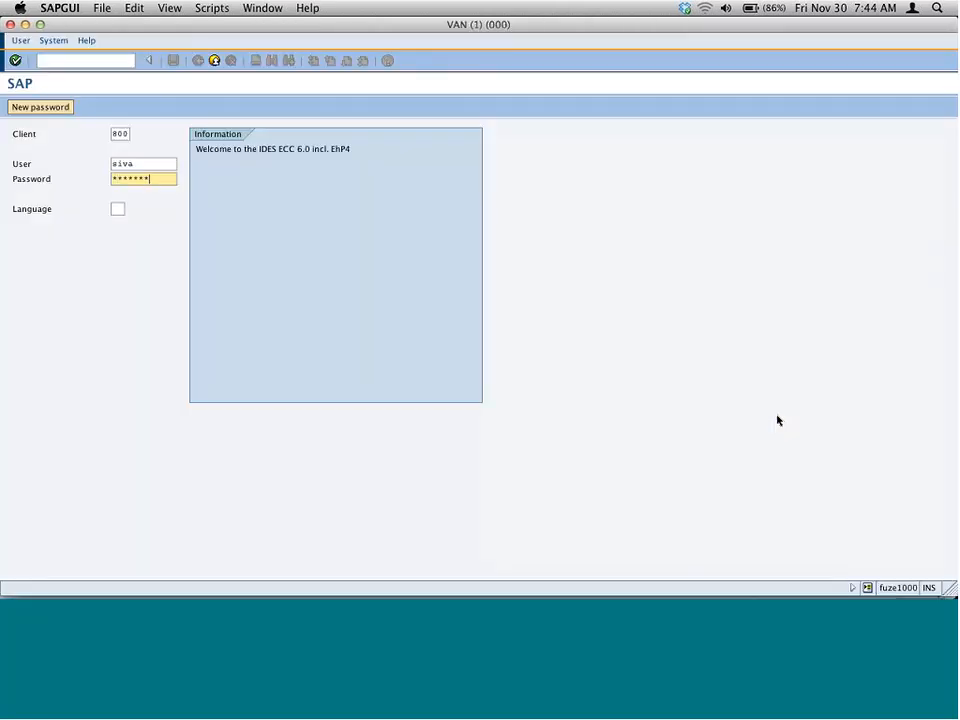
key("Return")
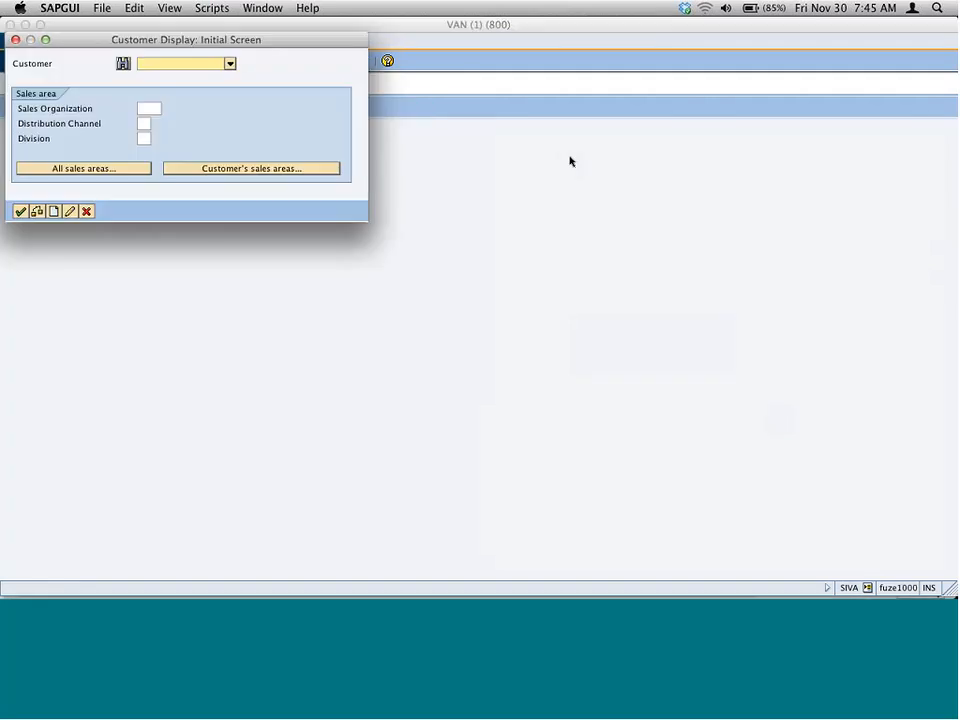
Display the customer's record for sales area 1000 / 10 / 00 and inspect the Customer group field in its sales area data
type("1000")
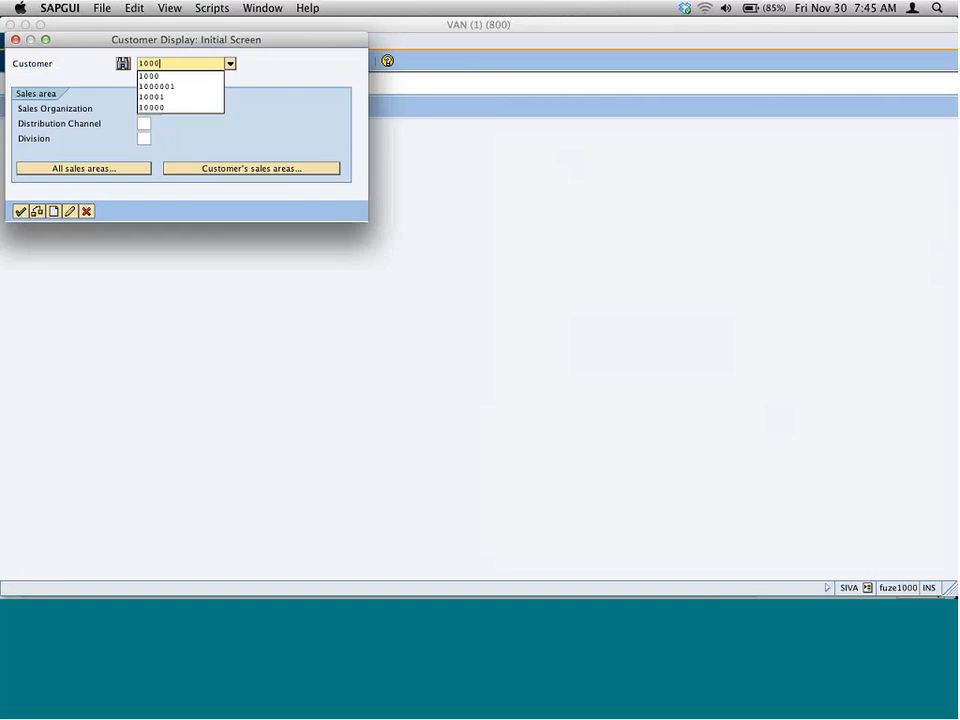
key("Tab")
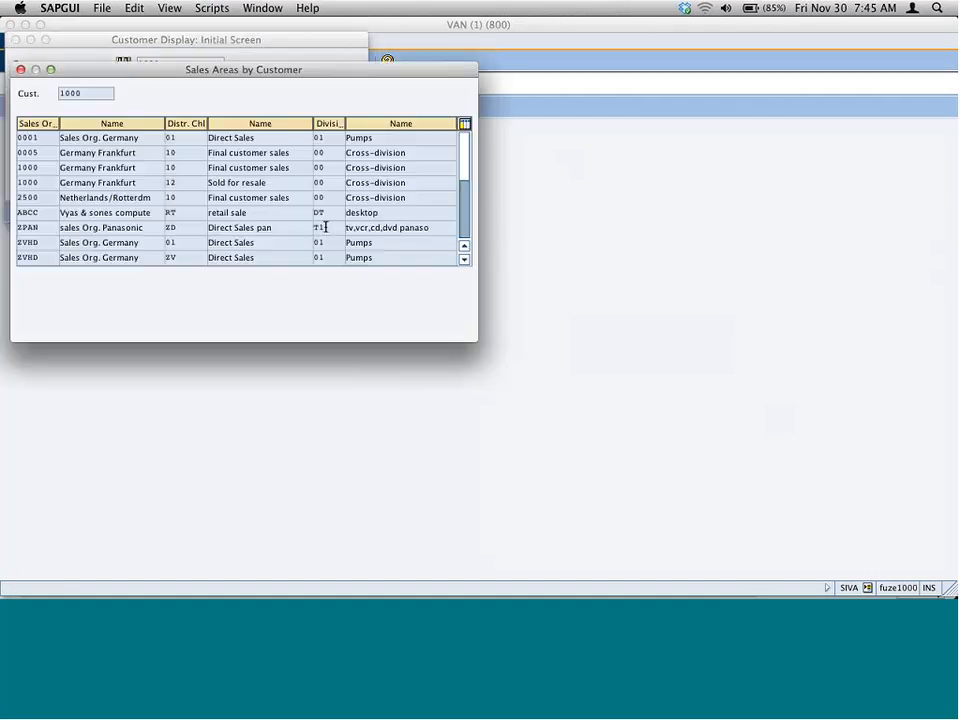
double_click(193, 167)
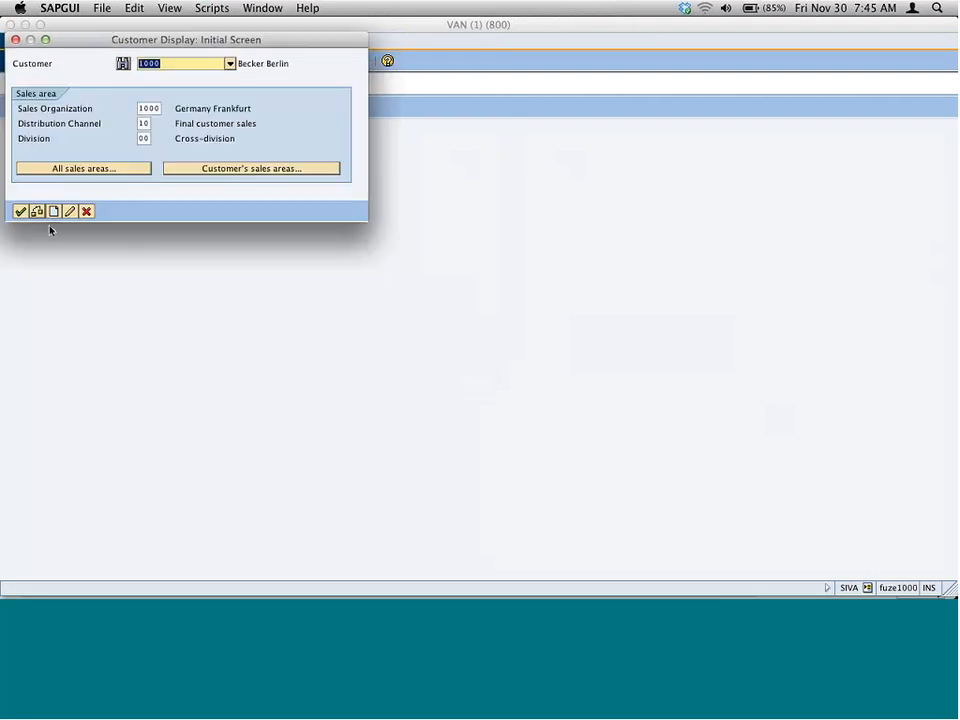
key("Return")
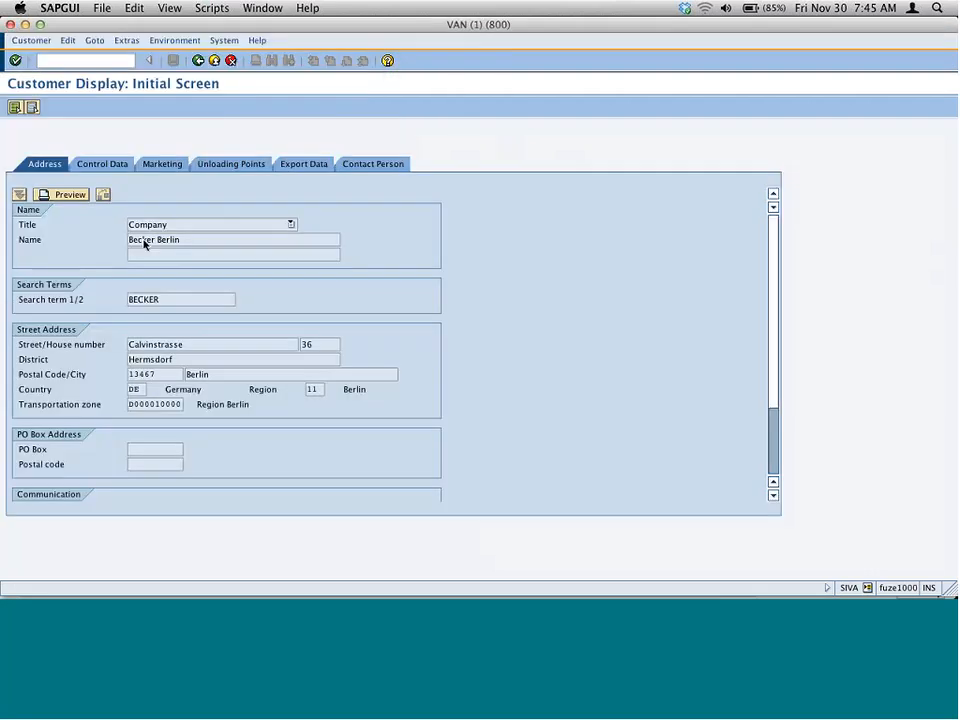
left_click(156, 111)
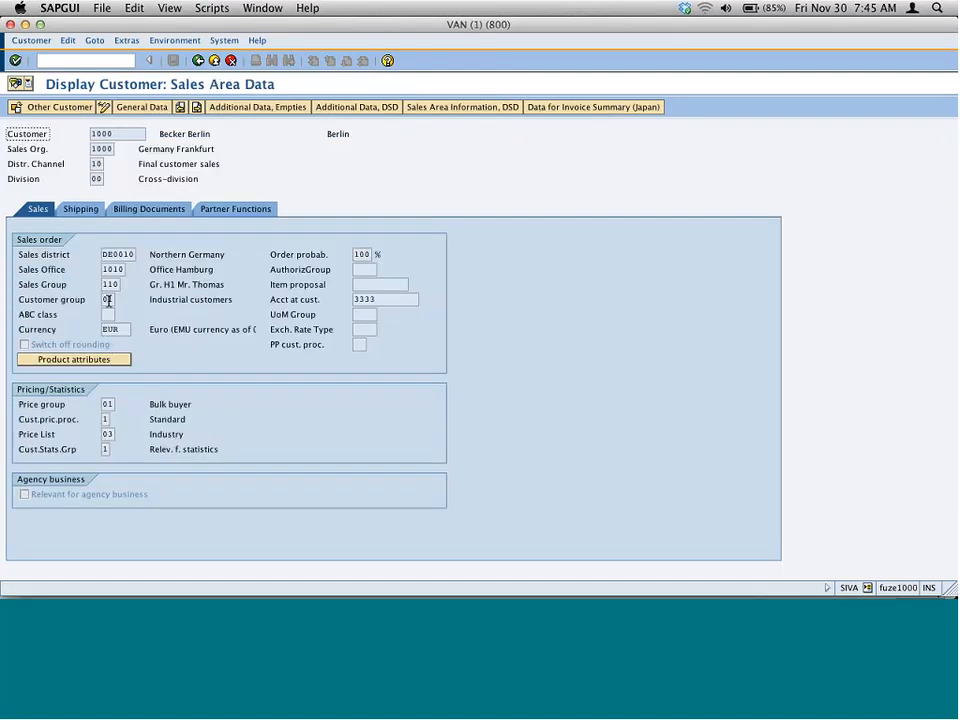
left_click(108, 299)
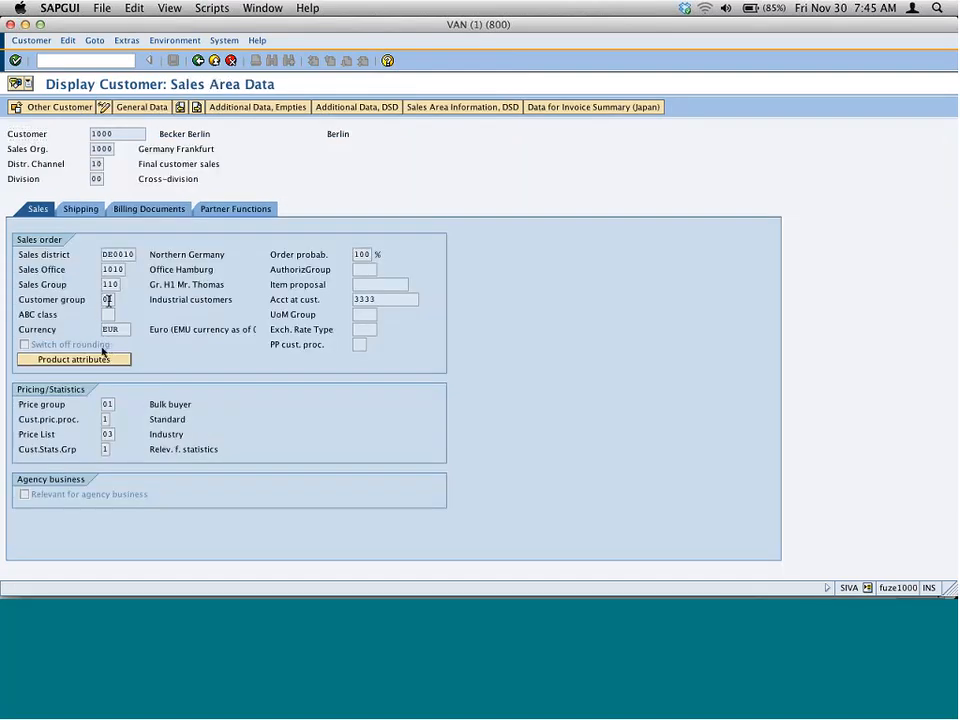
Look up the table and field name behind the Customer group field in its technical information
double_click(107, 299)
left_click(388, 61)
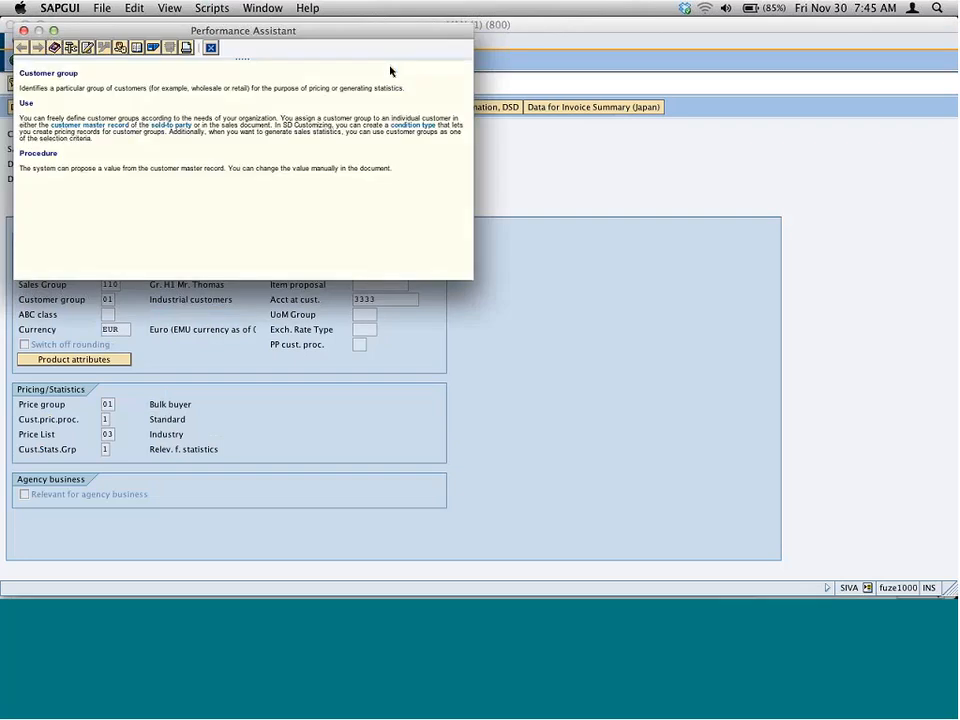
left_click(70, 48)
left_click_drag(171, 336, 130, 331)
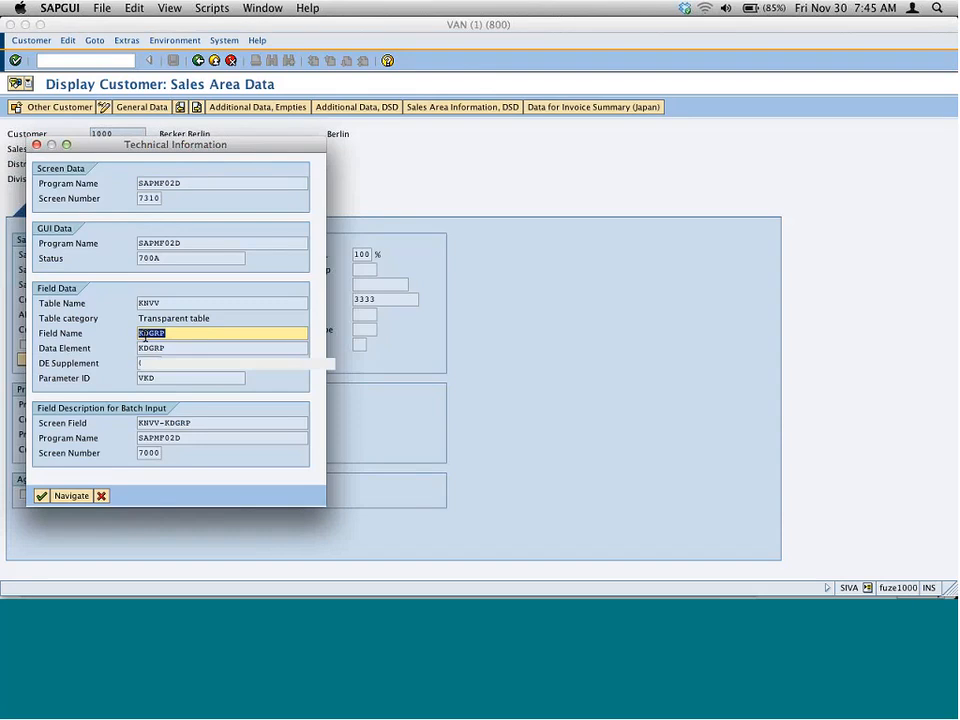
left_click(102, 496)
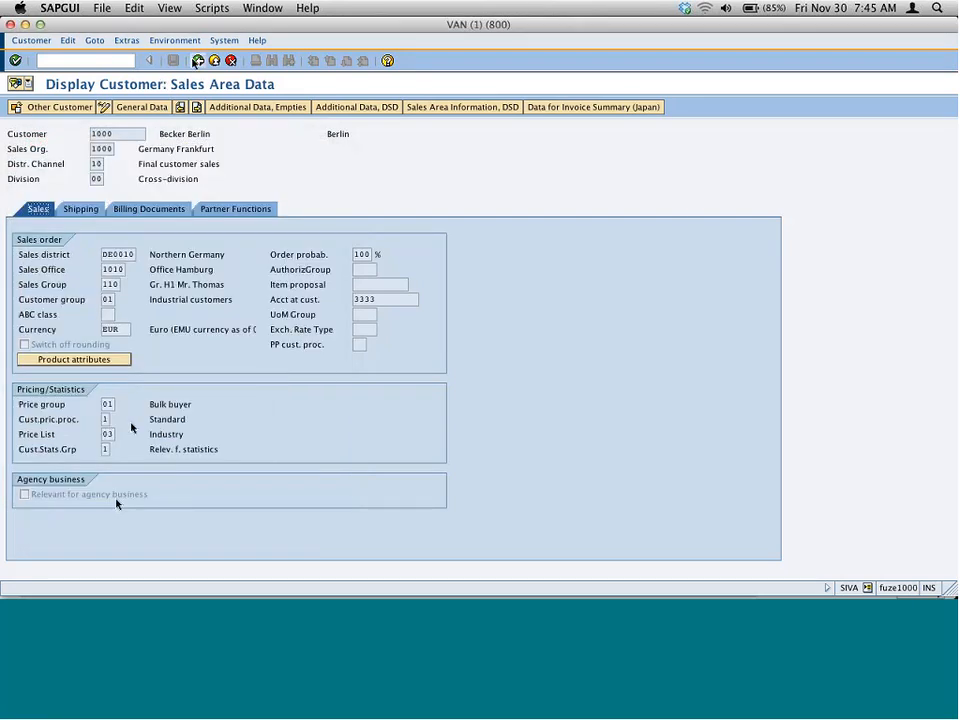
Leave the customer record, run transaction VOK0 and open the field catalog for pricing condition tables
key("F3")
left_click(86, 211)
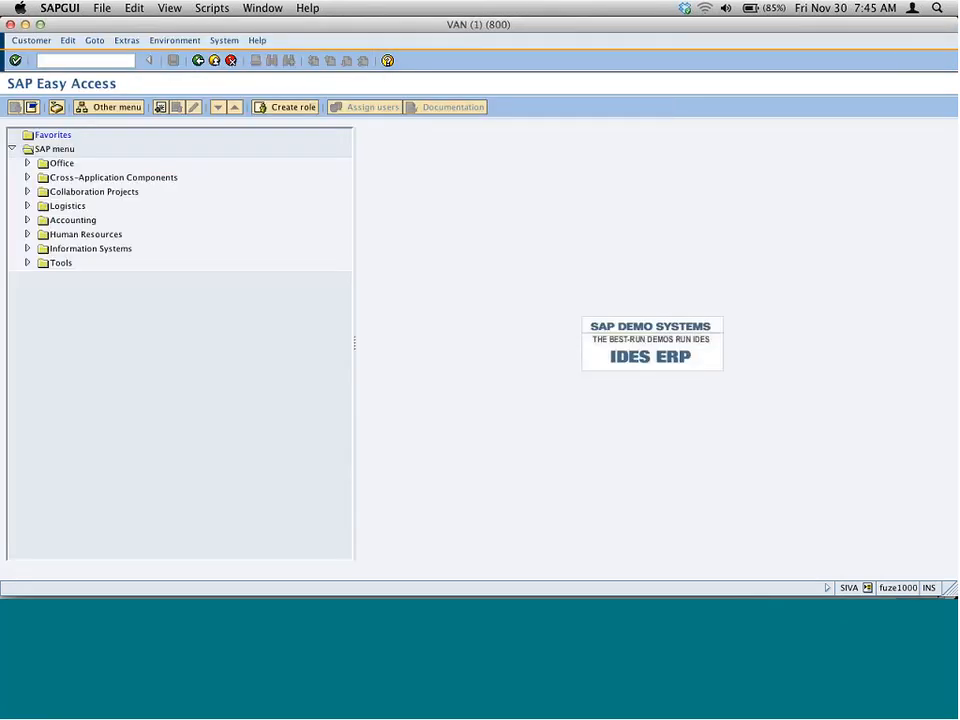
left_click(122, 61)
type("vok0")
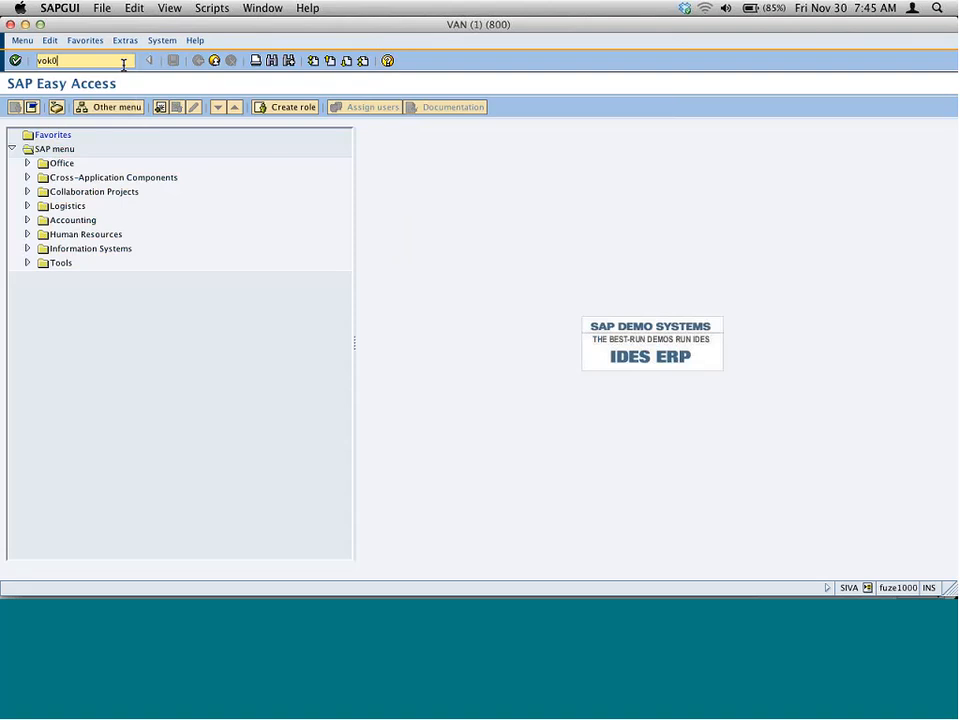
key("Return")
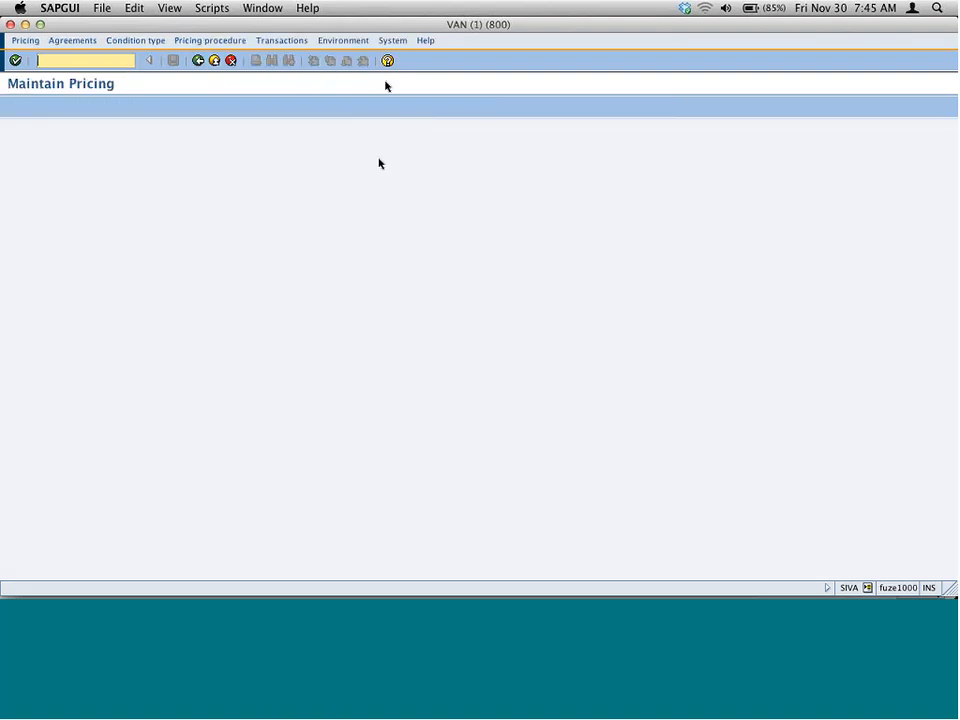
left_click(343, 40)
mouse_move(364, 60)
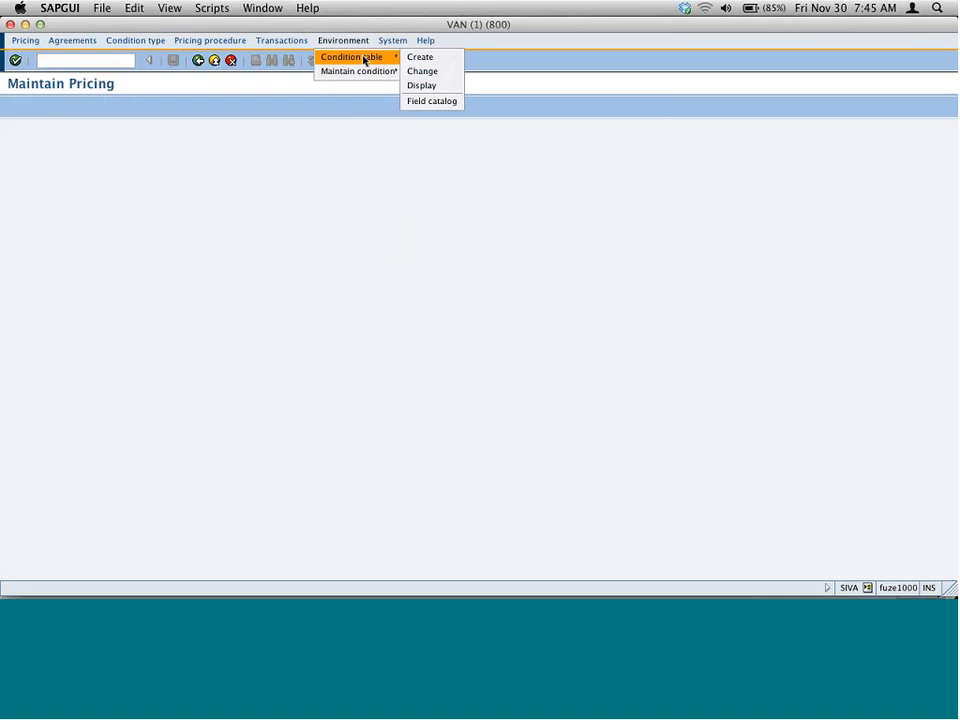
left_click(446, 103)
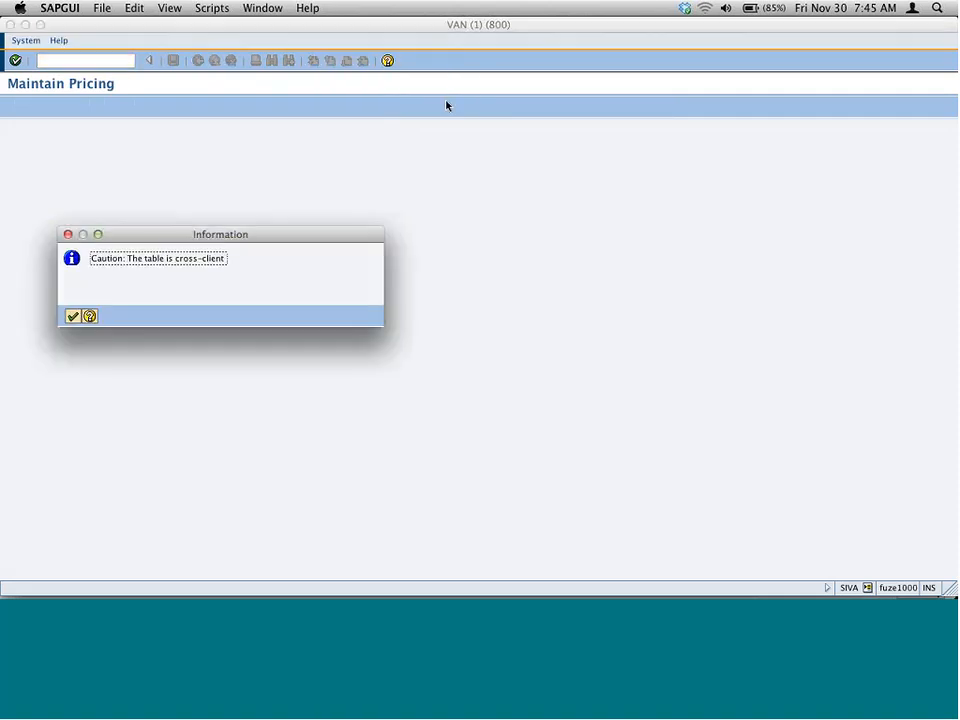
left_click(72, 316)
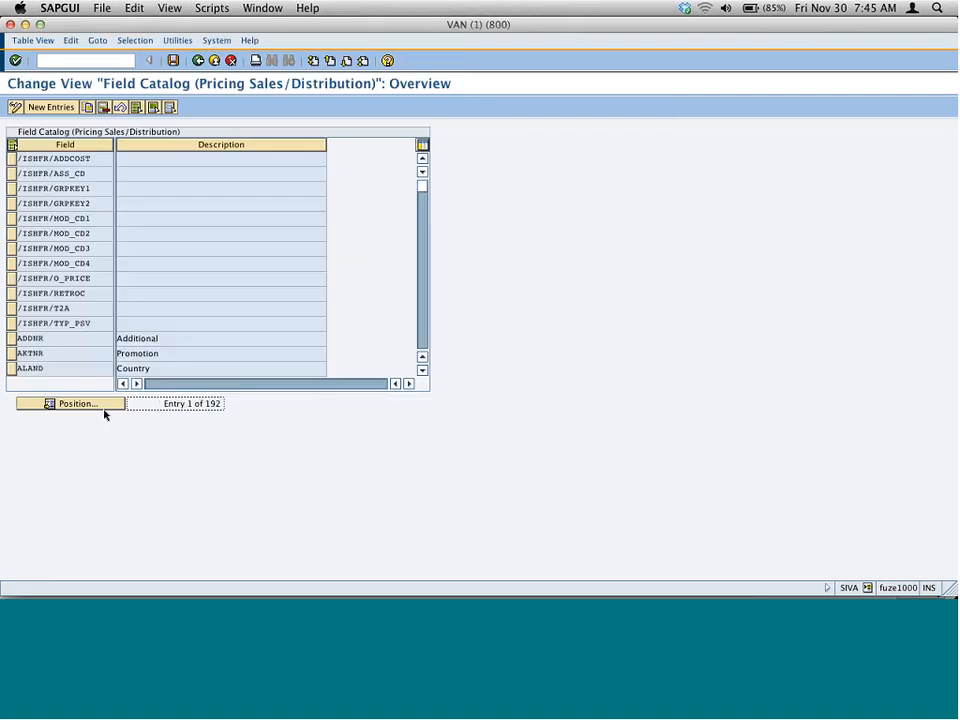
Find the field KDGRP in the pricing field catalog, check its entry and return to Maintain Pricing
left_click(110, 404)
type("kd")
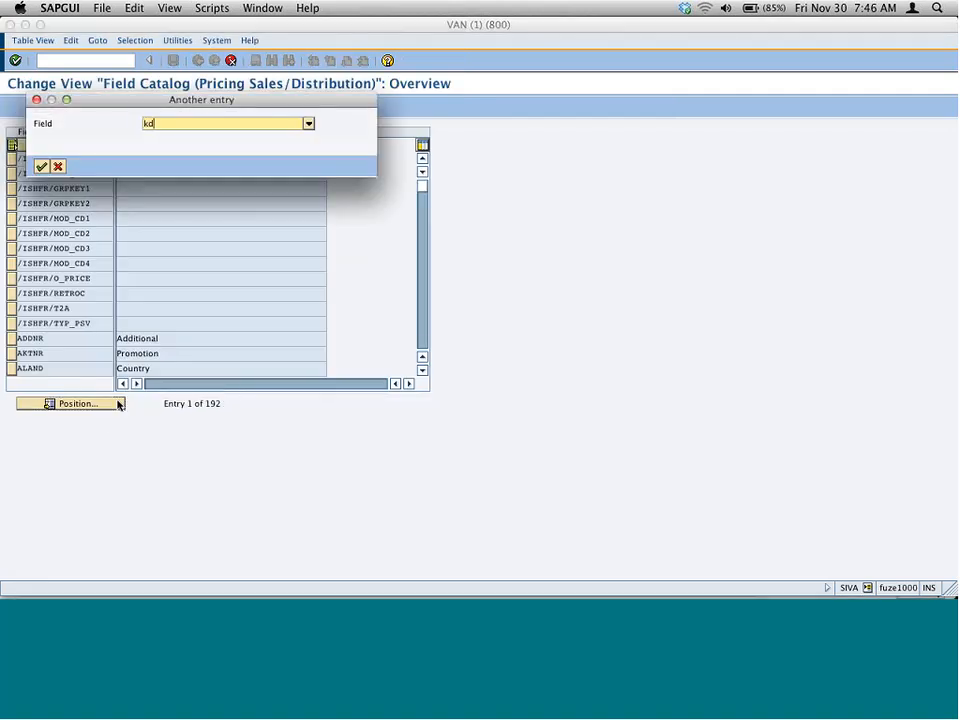
type("grp")
key("Return")
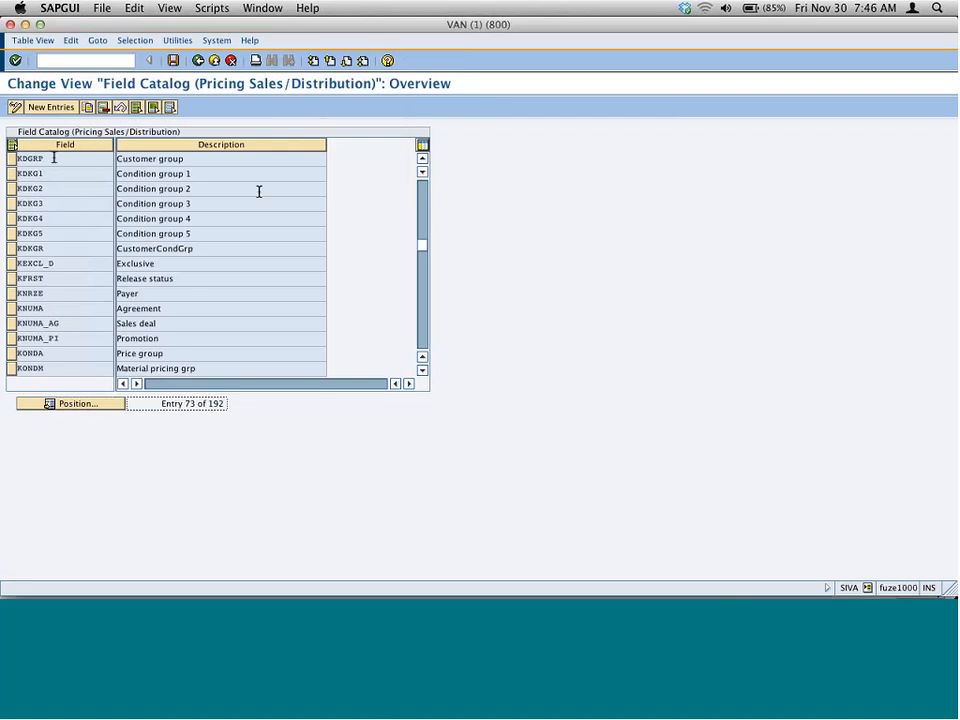
left_click_drag(54, 158, 14, 171)
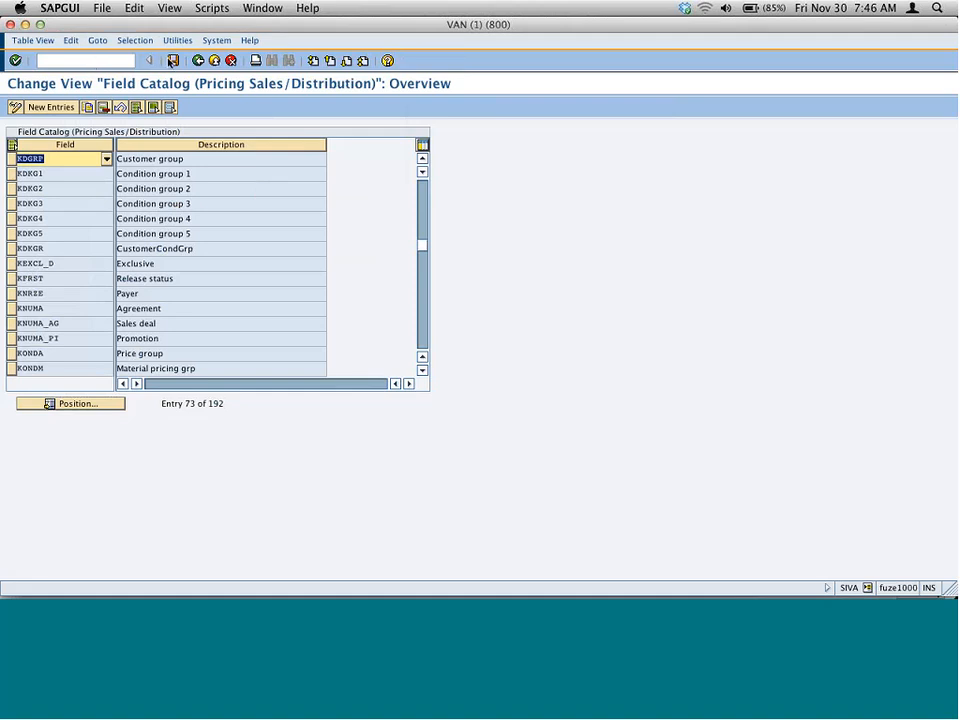
left_click(198, 61)
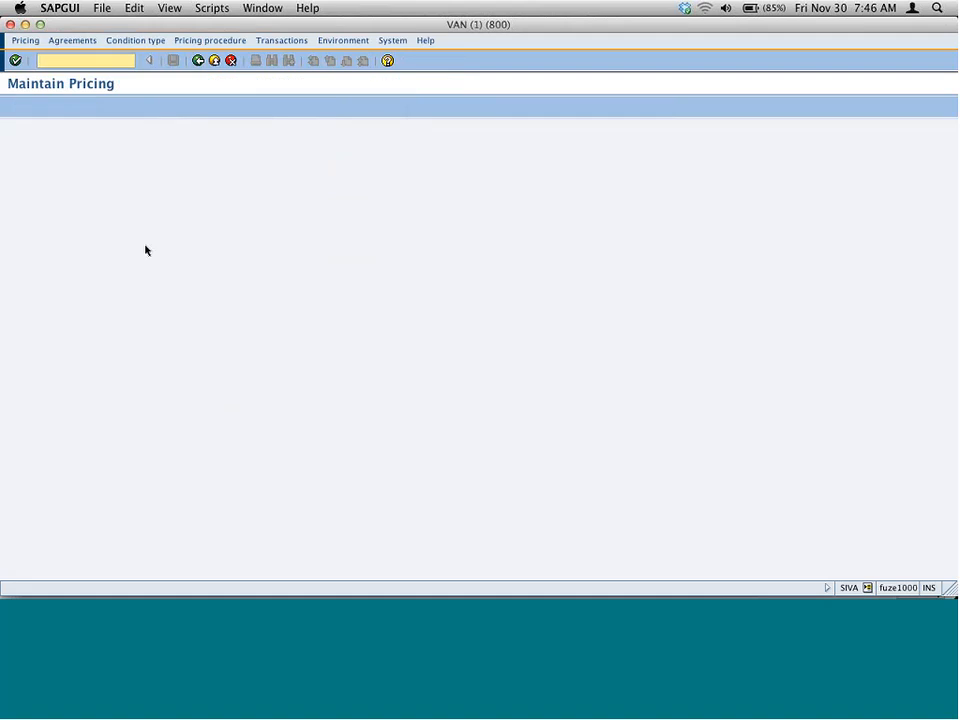
Draw a stroke beside the Cond. Table number 894 on the Curio whiteboard, and start creating condition table 895 in SAPGUI
left_click(343, 41)
mouse_move(355, 57)
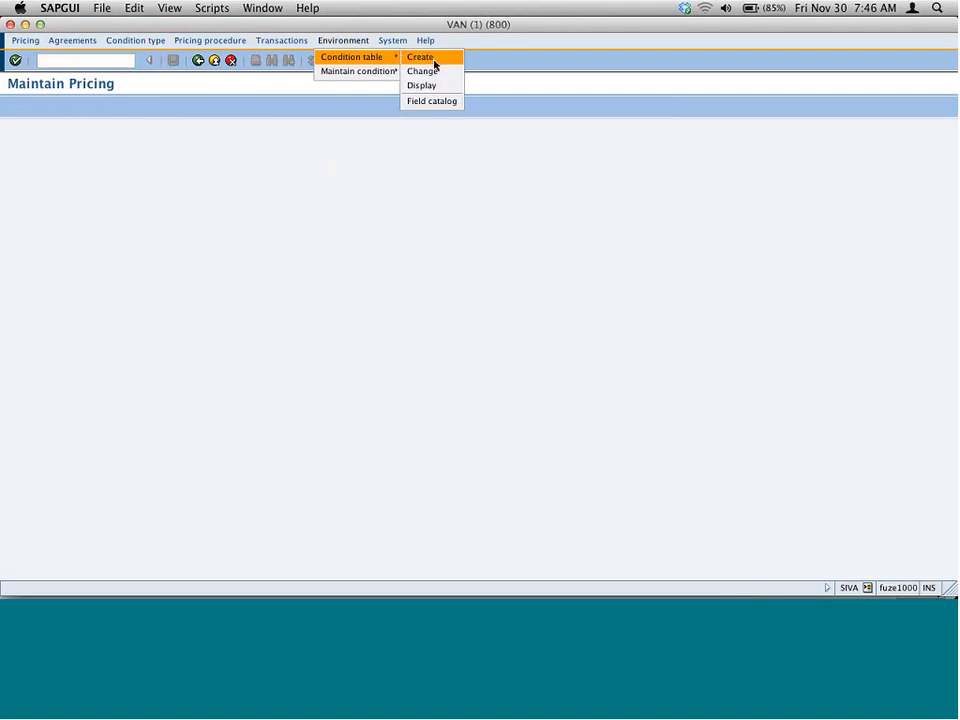
left_click(432, 62)
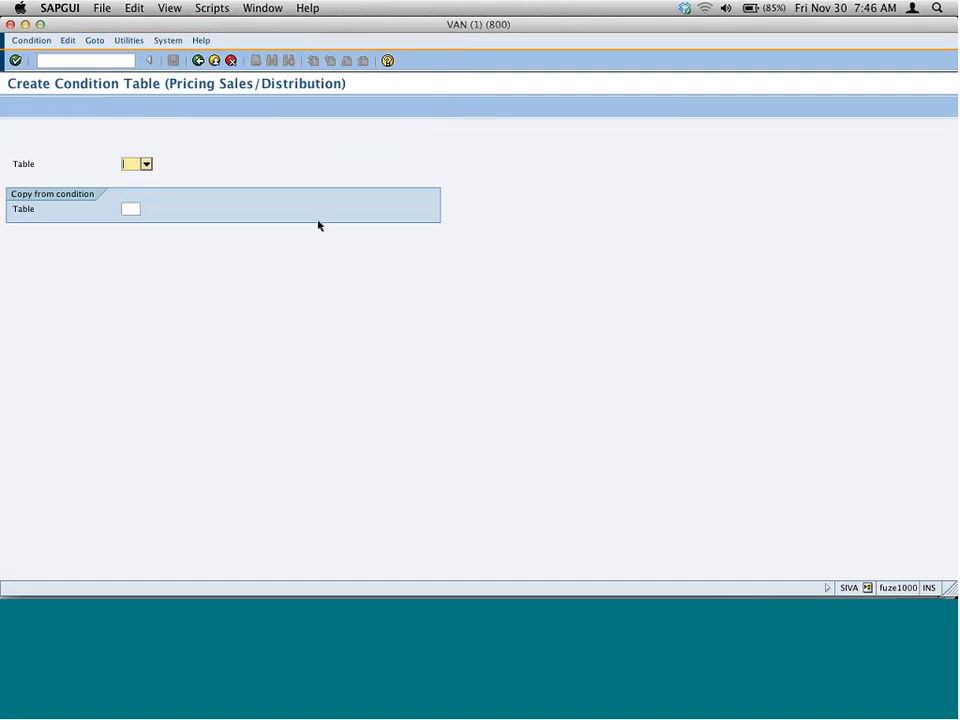
key("super+Tab")
key("super+Tab")
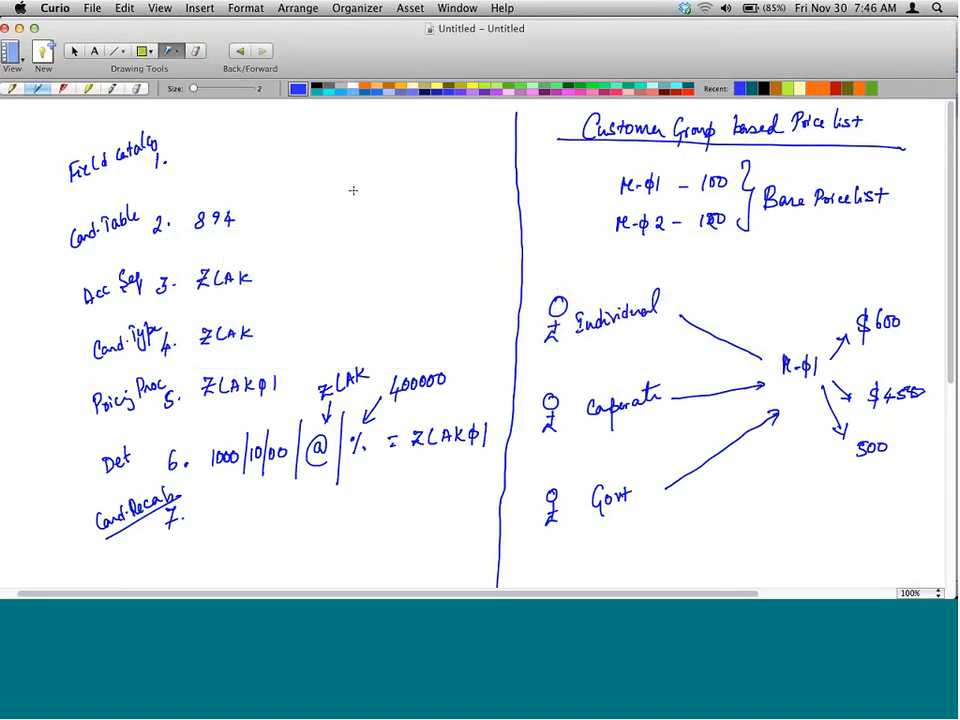
left_click_drag(258, 219, 282, 208)
key("super+Tab")
type("89")
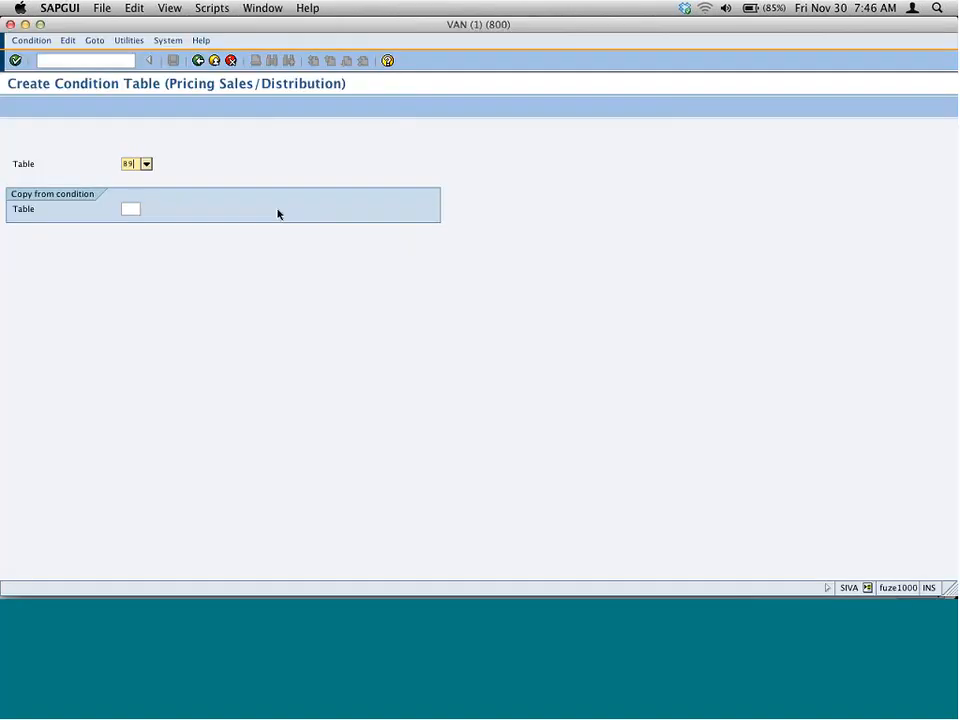
type("5")
left_click(15, 60)
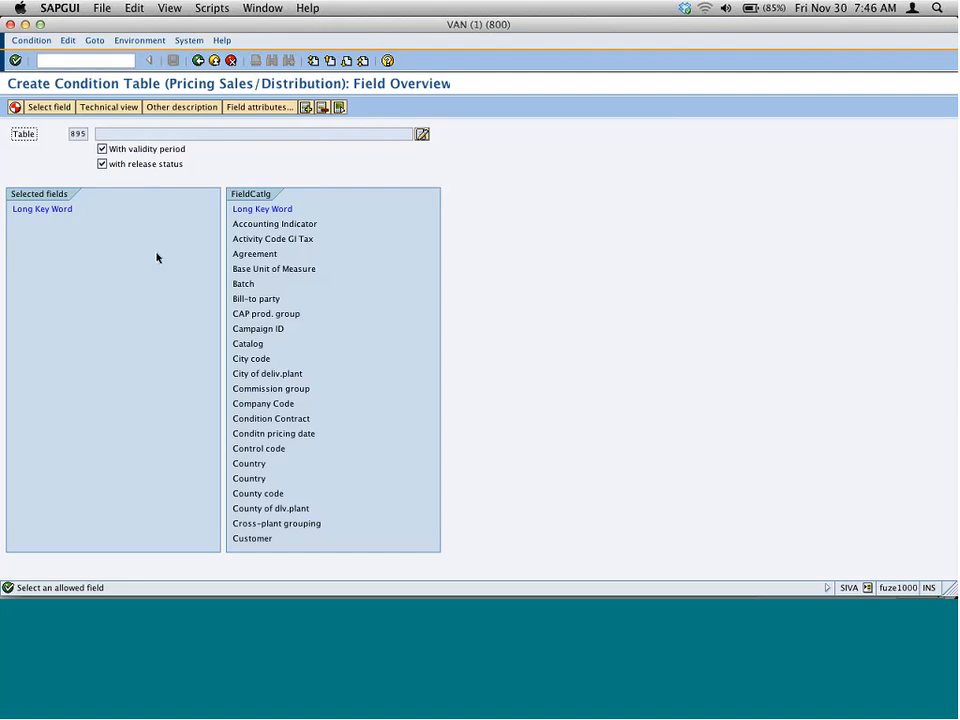
Add Material from the field catalog to the selected fields of condition table 895
left_click(256, 269)
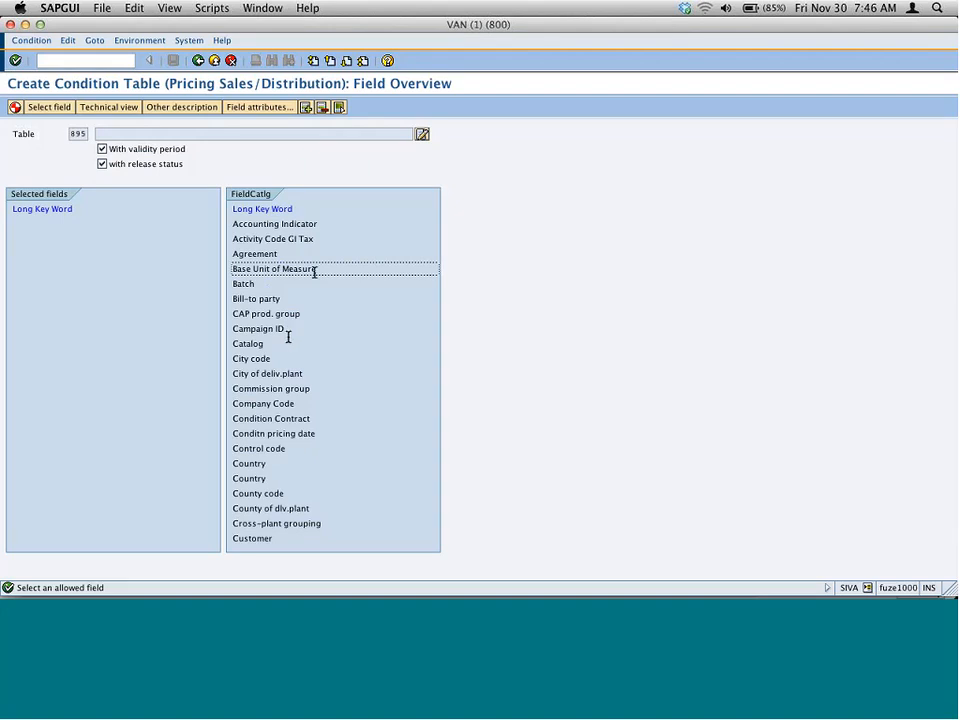
left_click(348, 62)
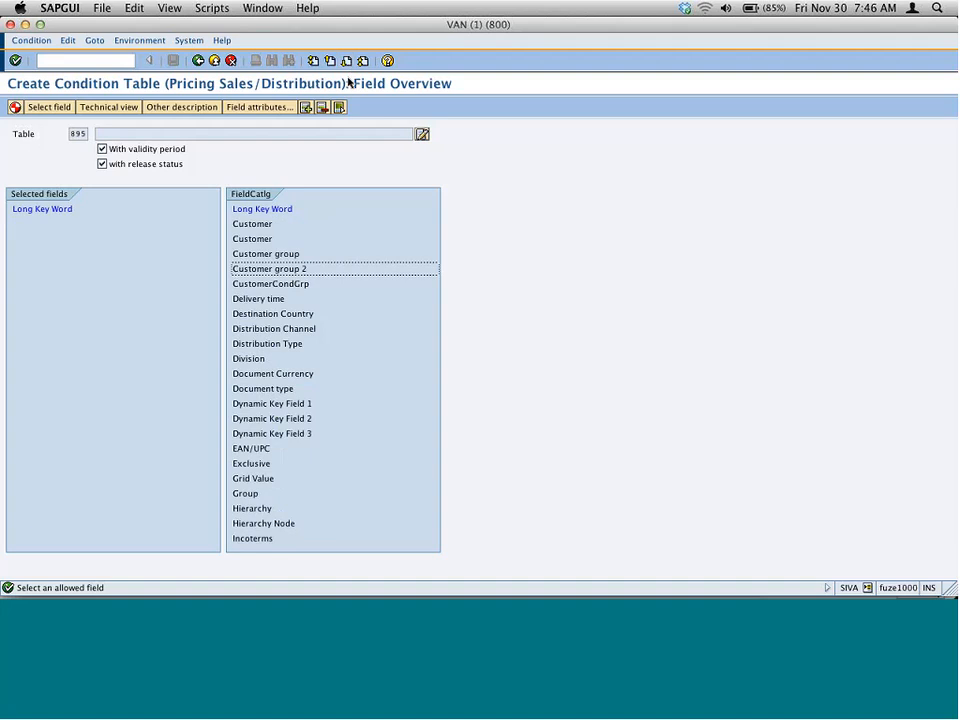
left_click(348, 61)
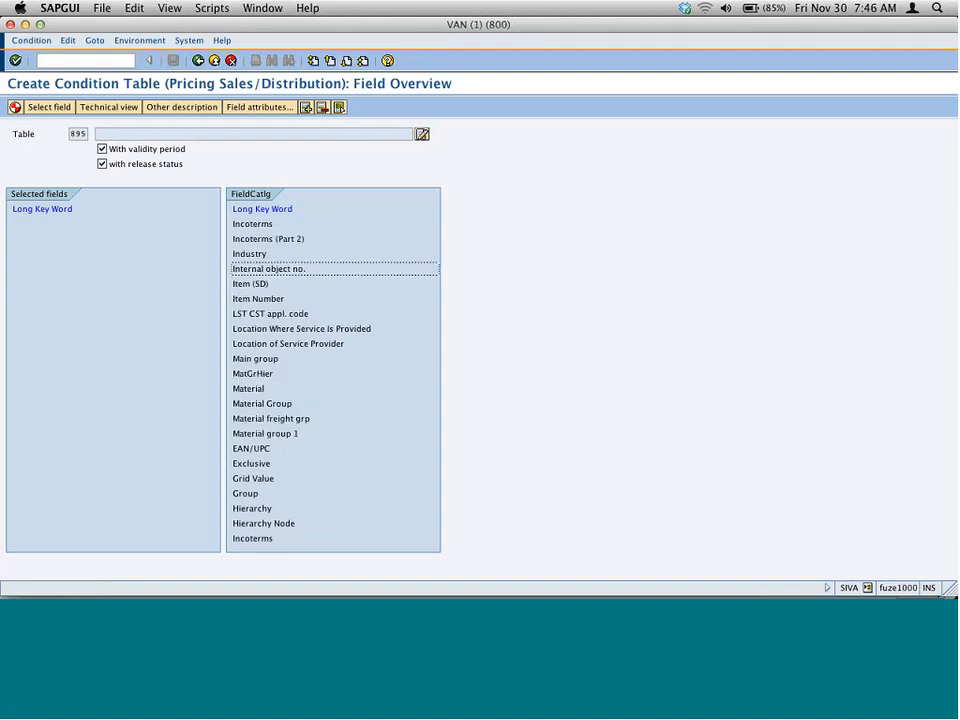
left_click(245, 388)
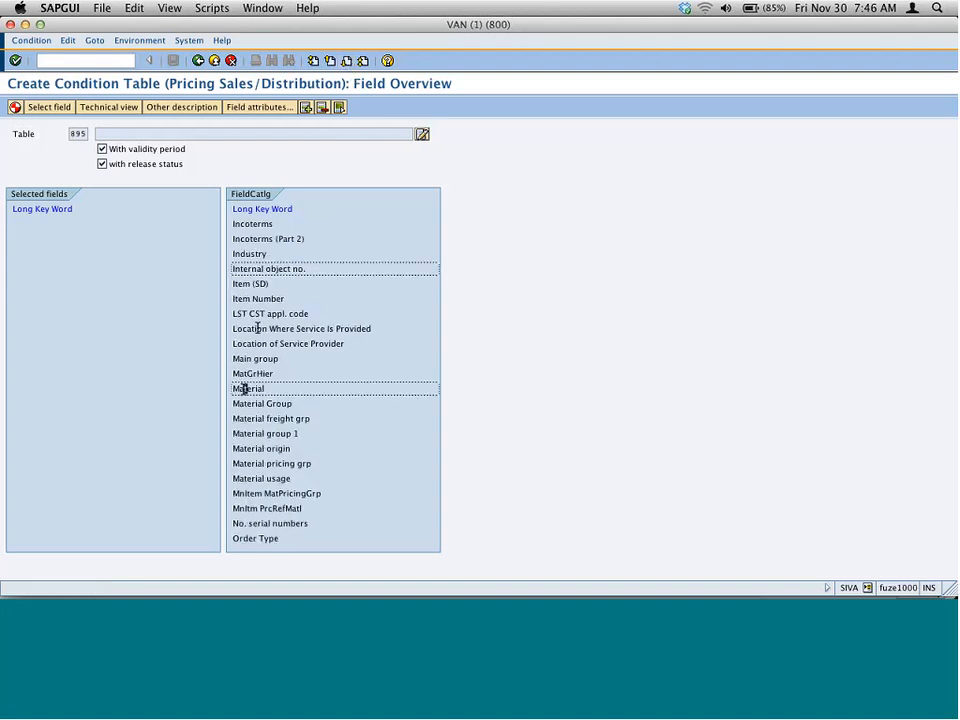
double_click(245, 388)
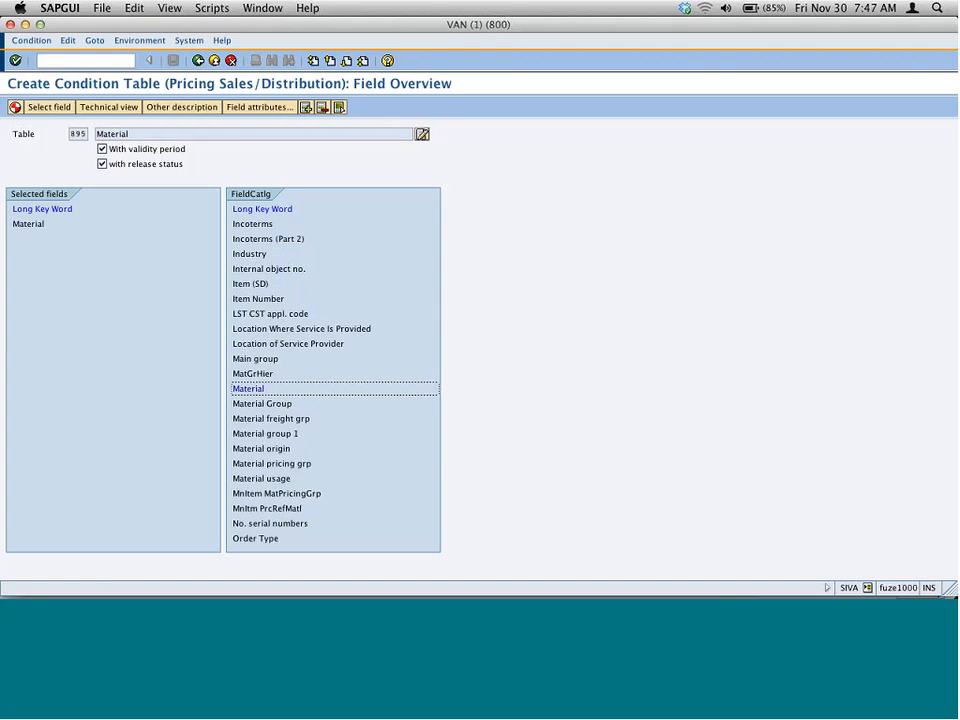
Add Customer group, rather than Customer group 2, from the field catalog to the selected fields
left_click(331, 61)
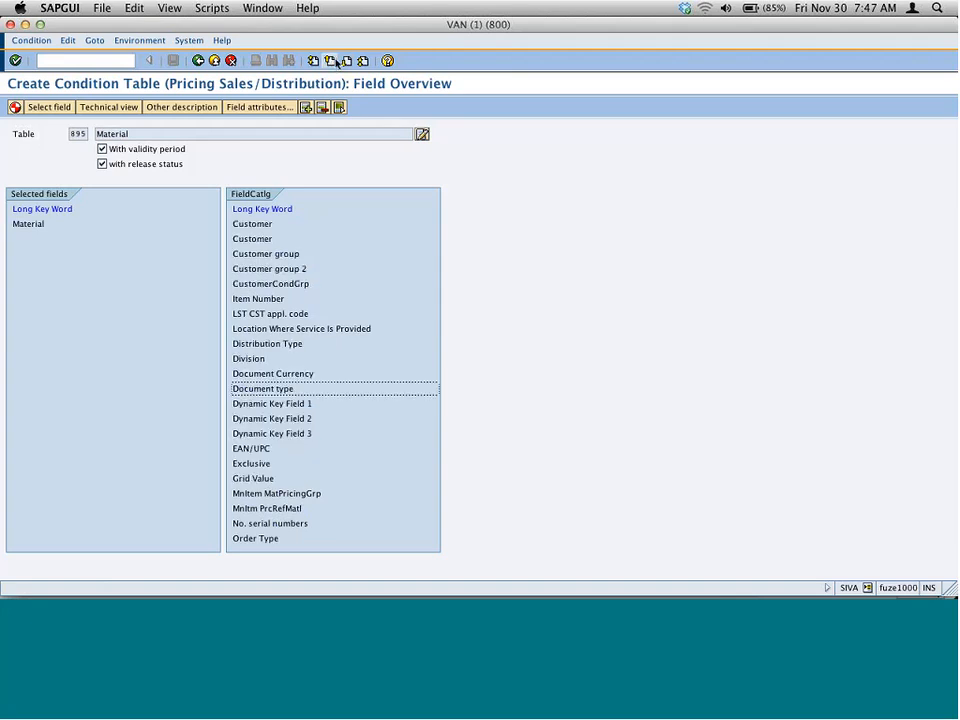
left_click(282, 255)
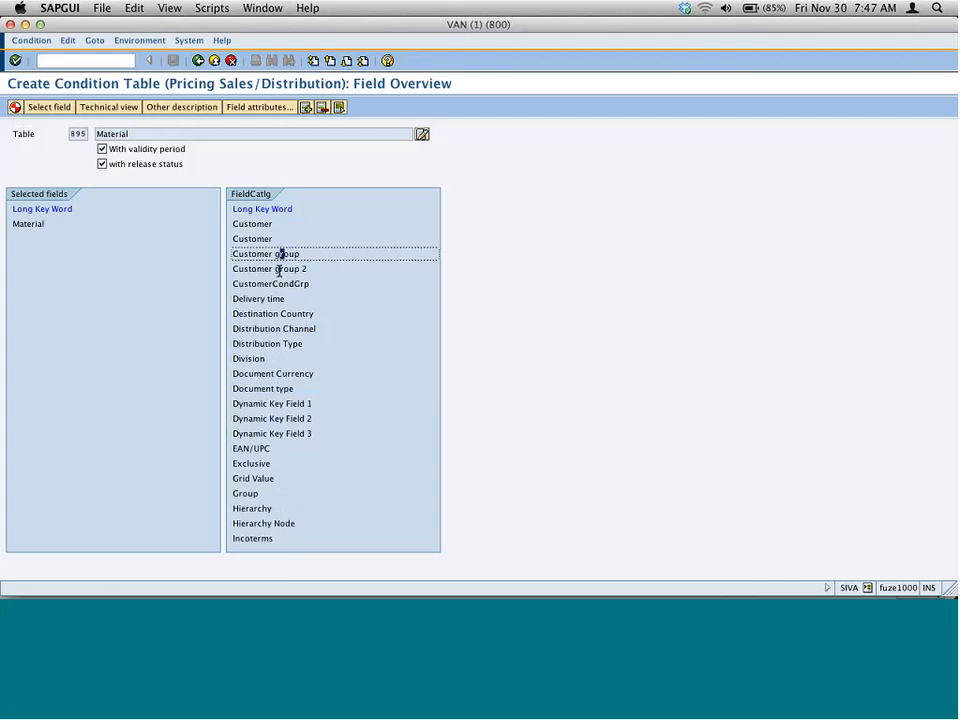
left_click(310, 283)
left_click_drag(310, 268, 234, 272)
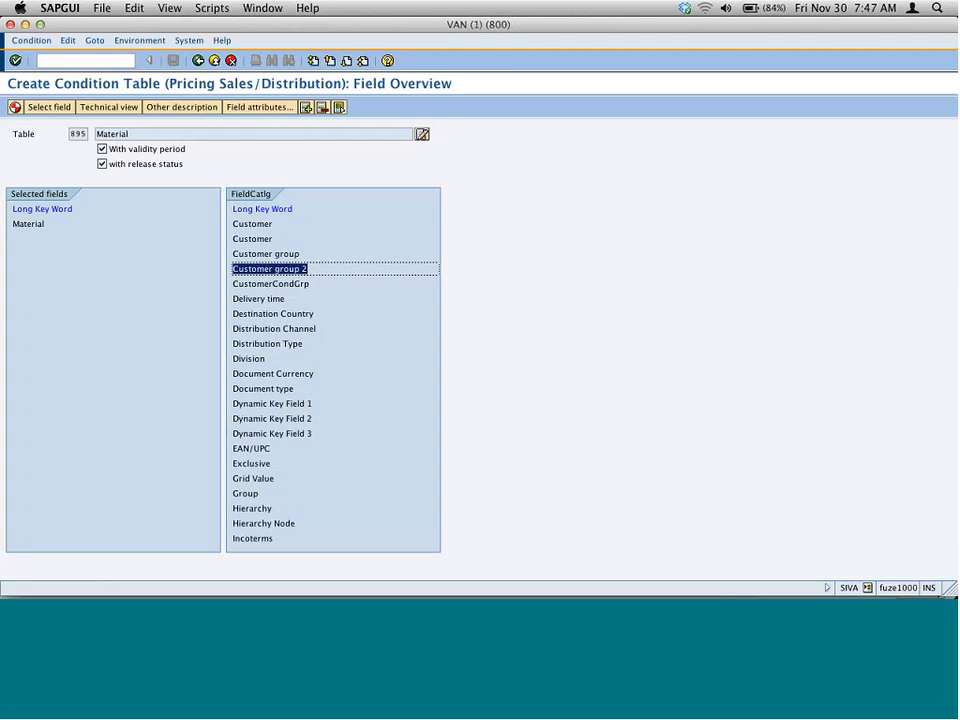
left_click(281, 254)
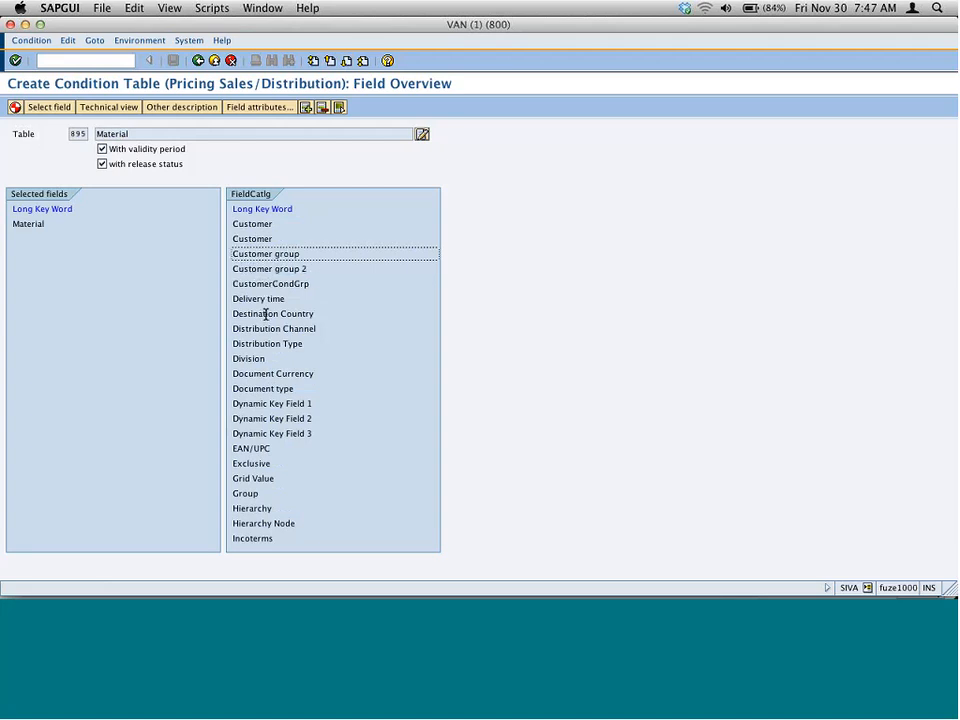
double_click(286, 254)
Inspect the technical field names of Material and Customer group in the condition table's technical view
left_click(109, 106)
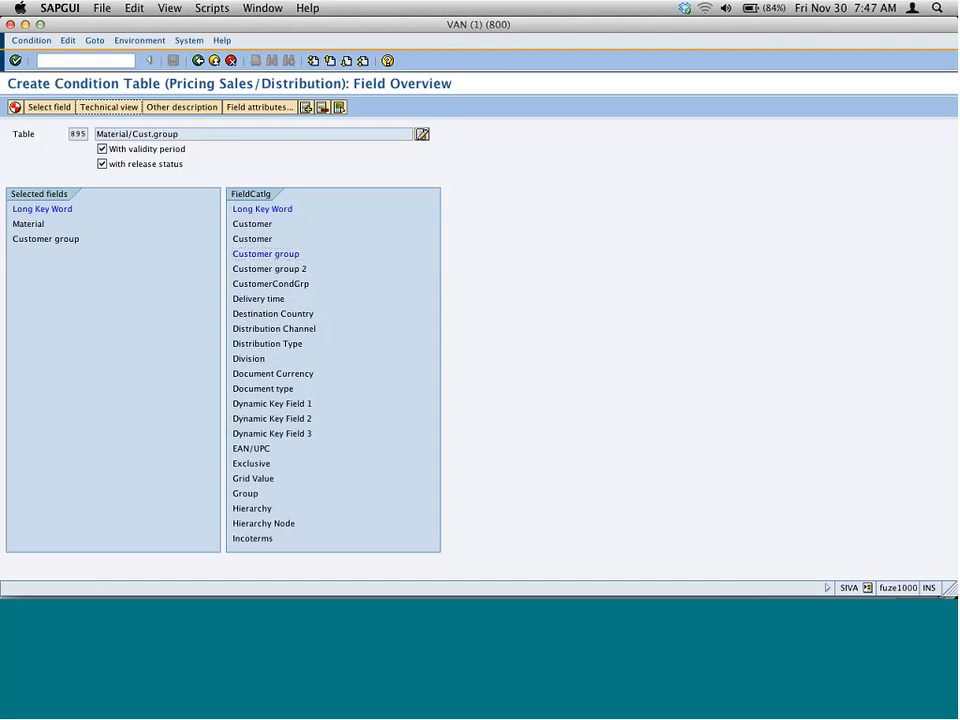
left_click(260, 203)
double_click(259, 203)
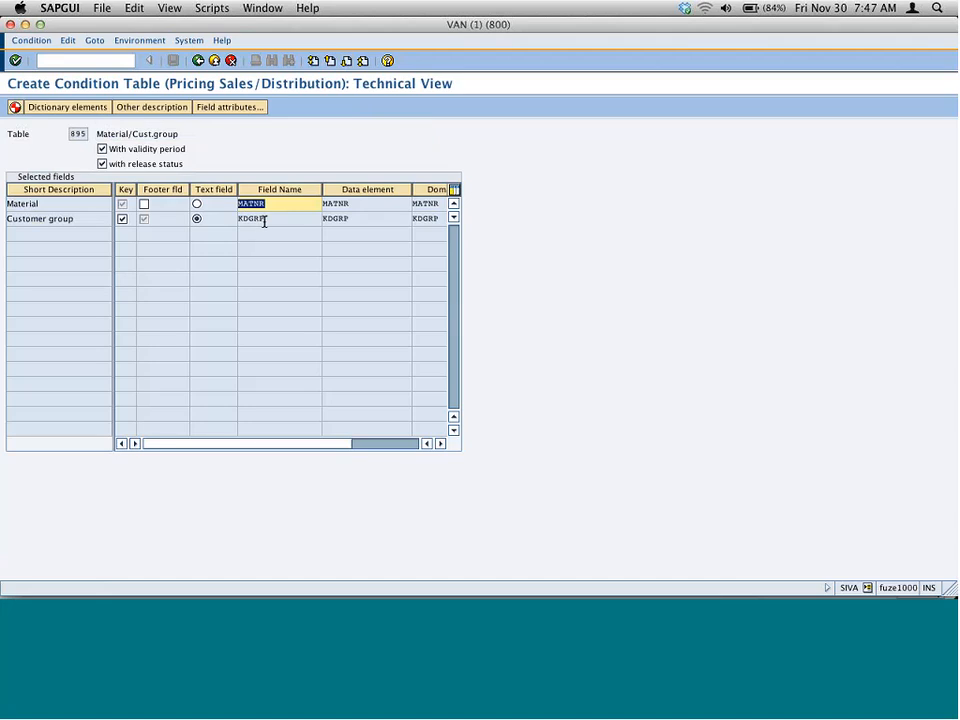
left_click(265, 219)
left_click_drag(280, 202, 238, 216)
left_click_drag(274, 219, 237, 221)
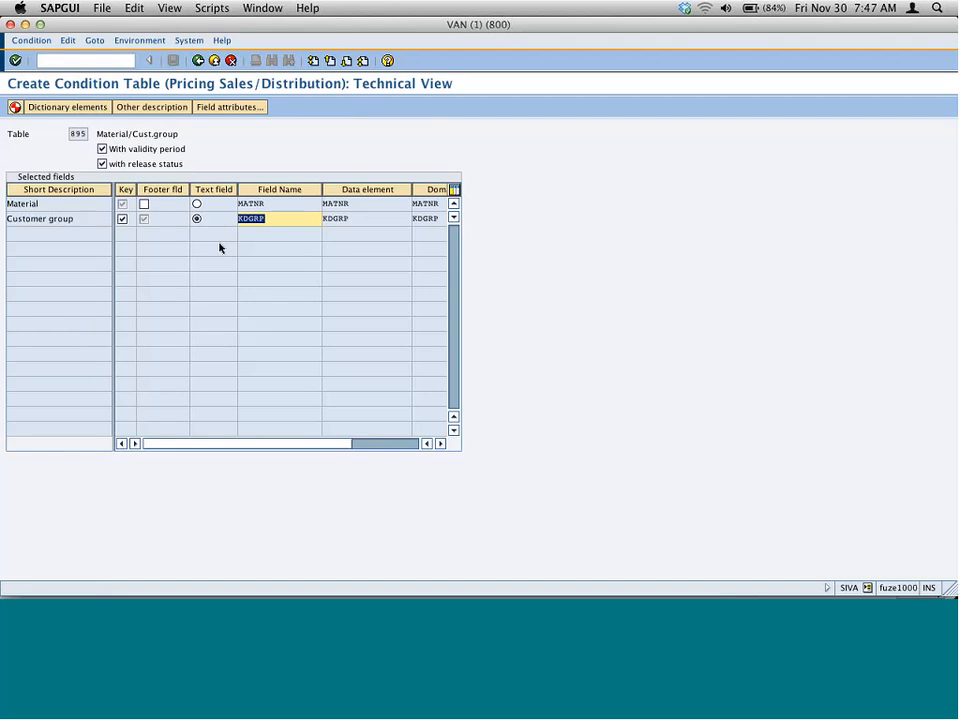
Generate condition table 895 and assign its directory entry to package z_ides
left_click(15, 108)
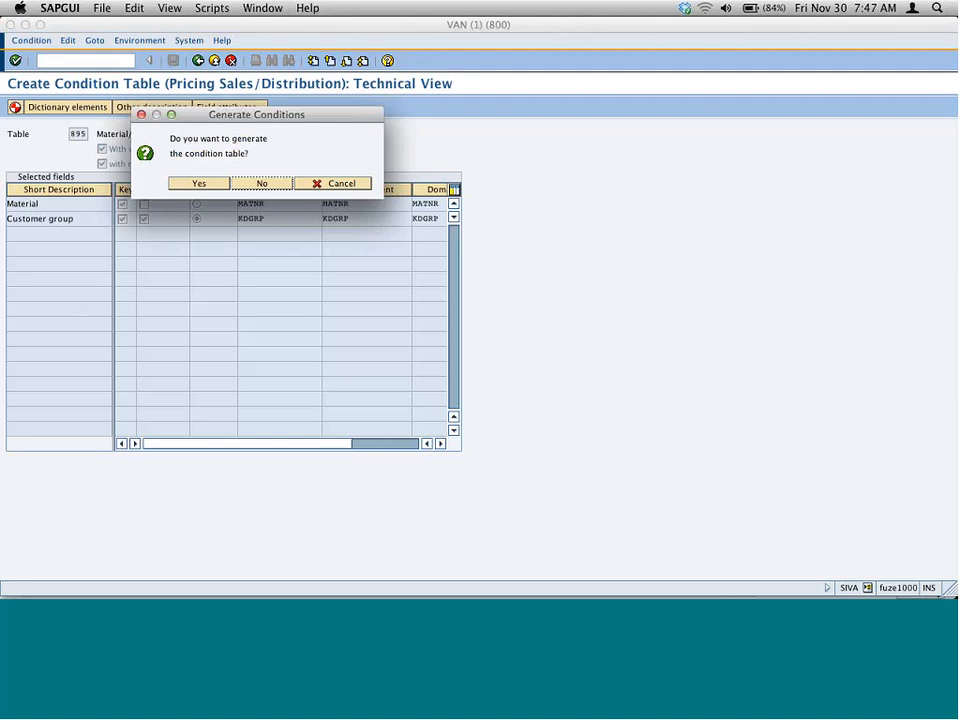
left_click(218, 184)
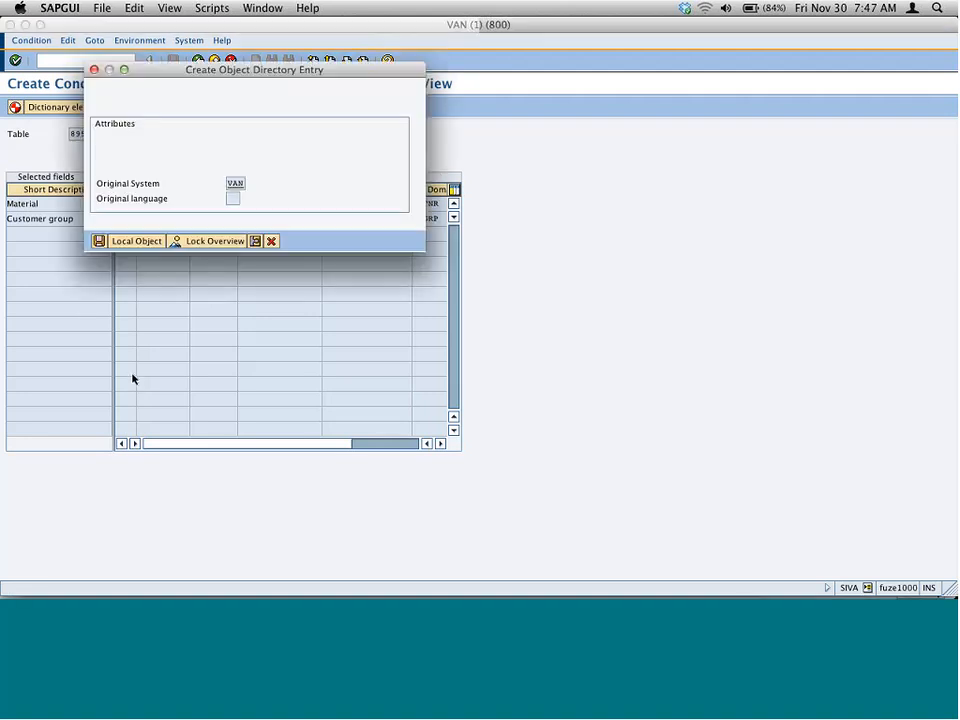
type("z_")
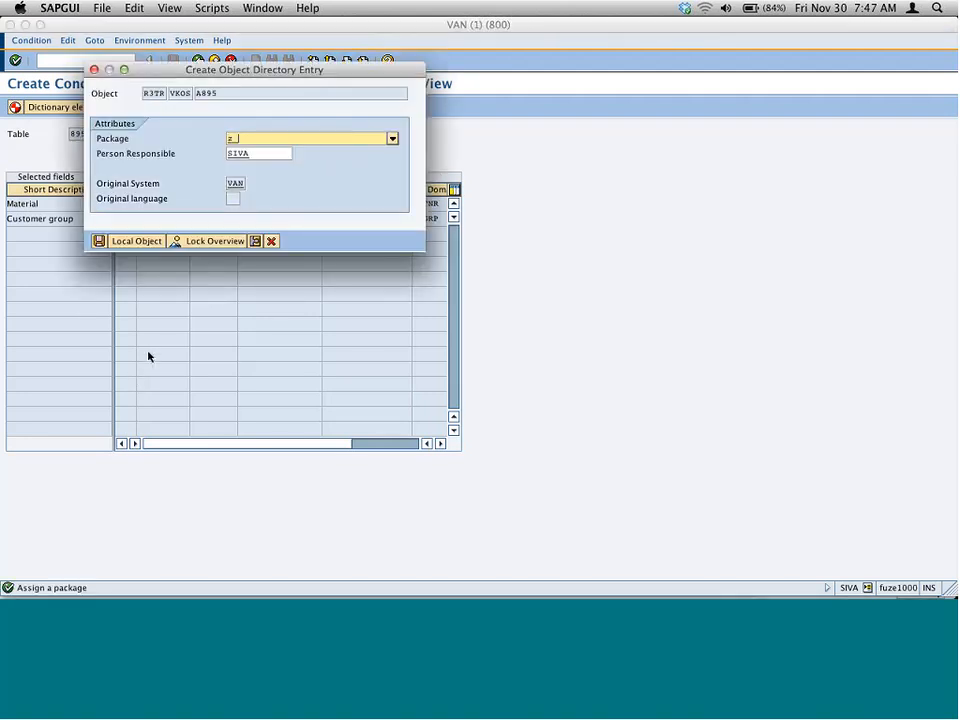
type("ides")
key("Return")
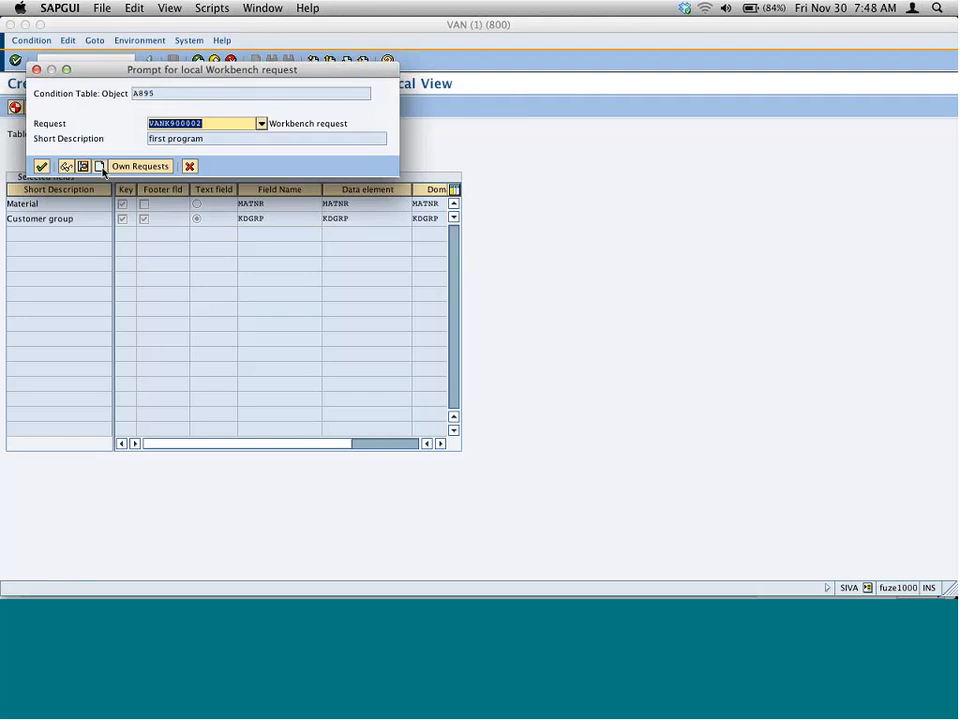
Create a workbench request described as "895 cond table" for the condition table, accept it, and return to the Maintain Pricing screen
left_click(100, 167)
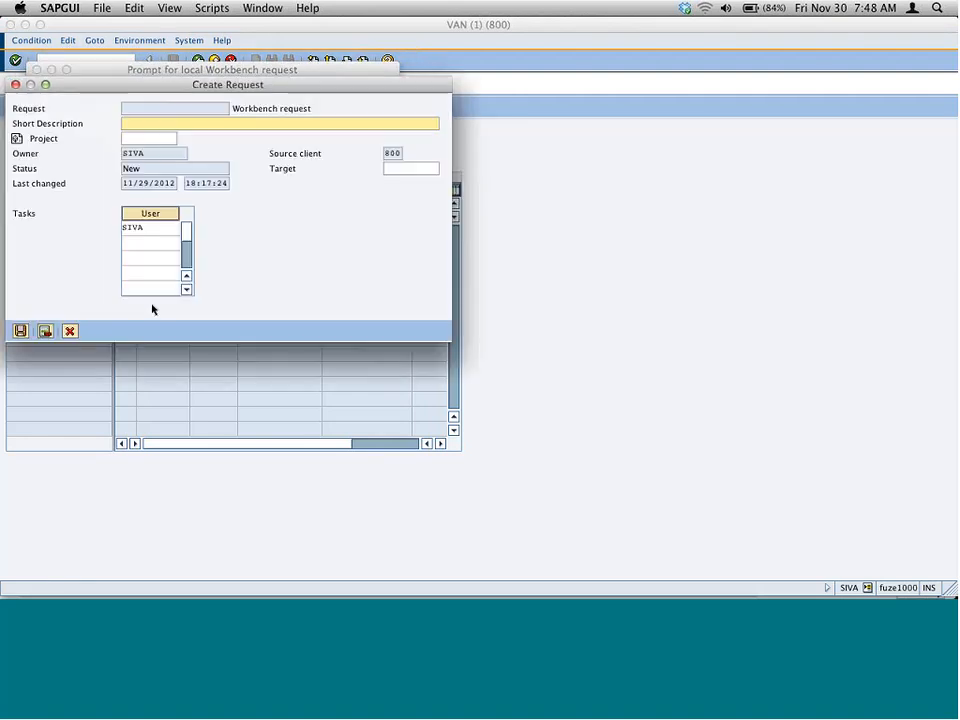
type("895 cond table")
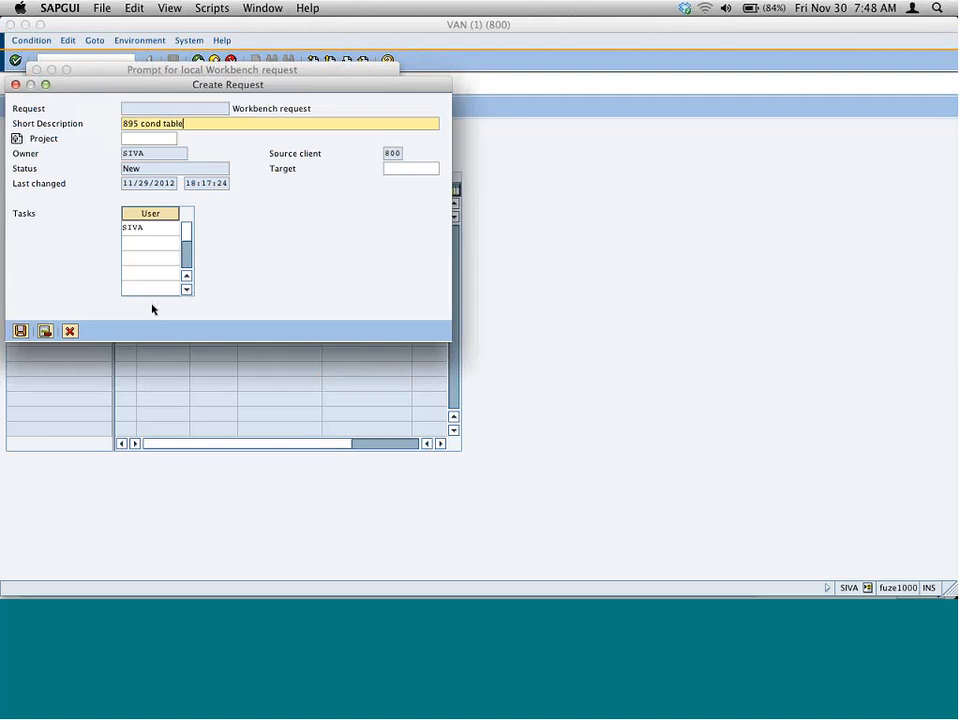
left_click(21, 331)
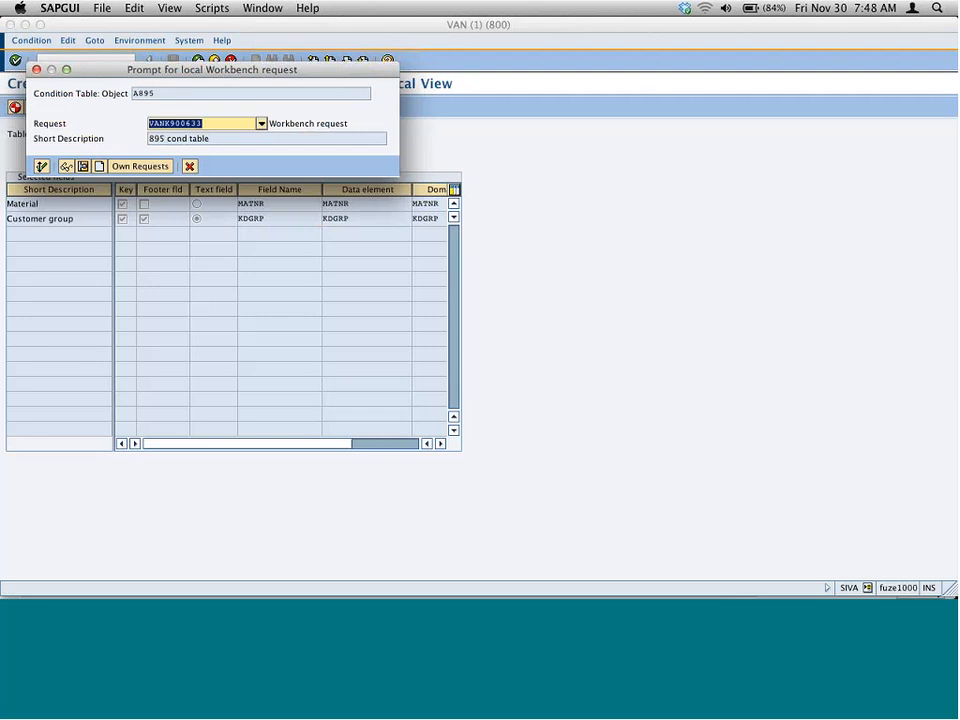
left_click(41, 166)
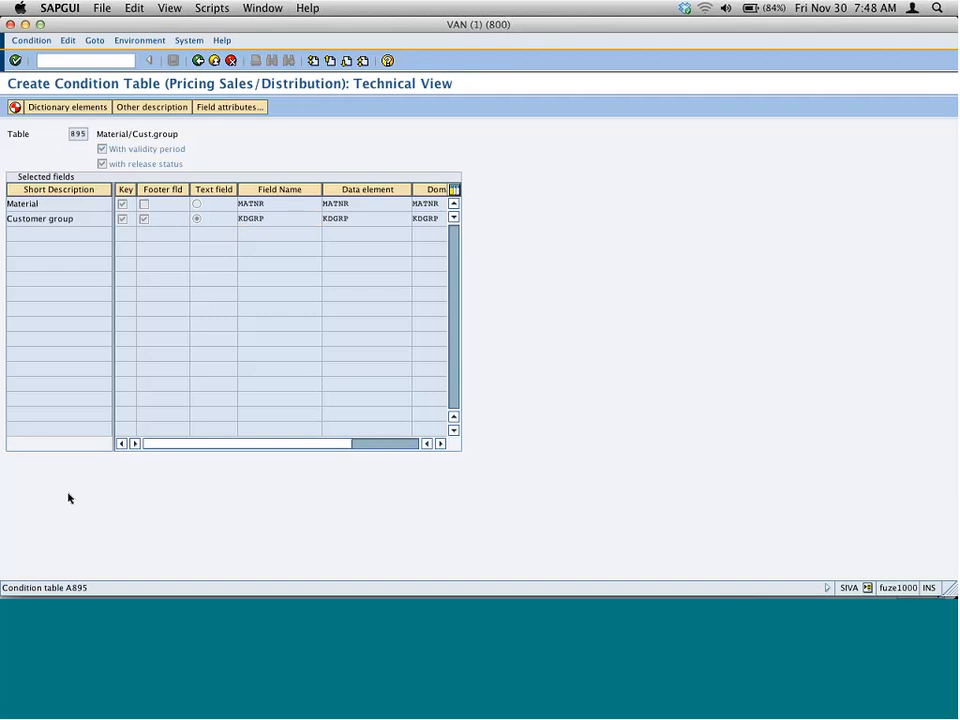
key("ctrl+s")
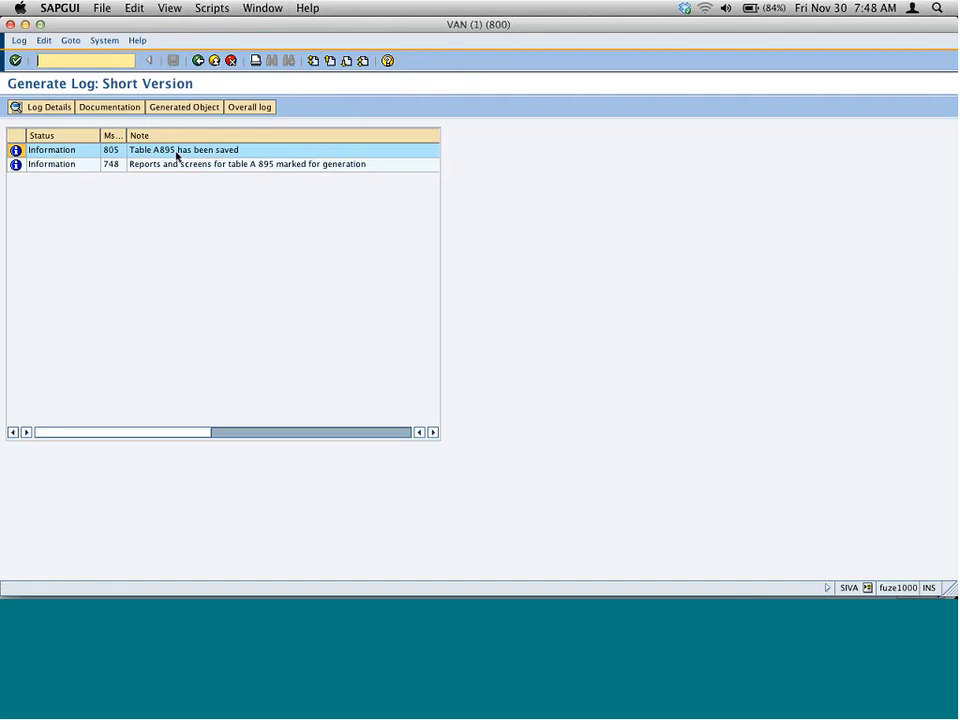
left_click(197, 64)
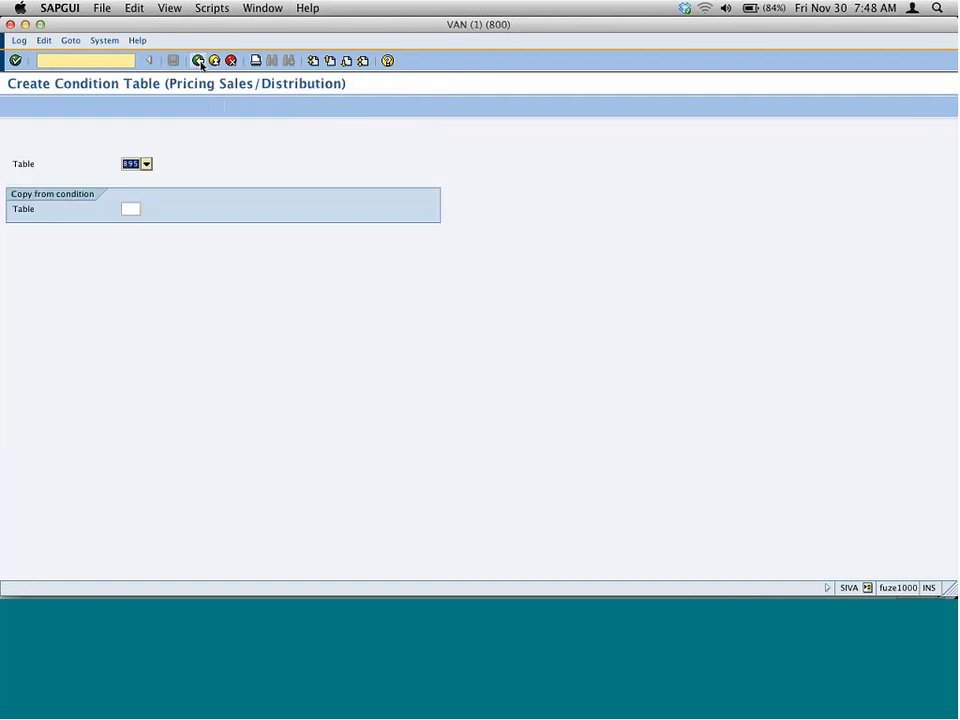
left_click(197, 64)
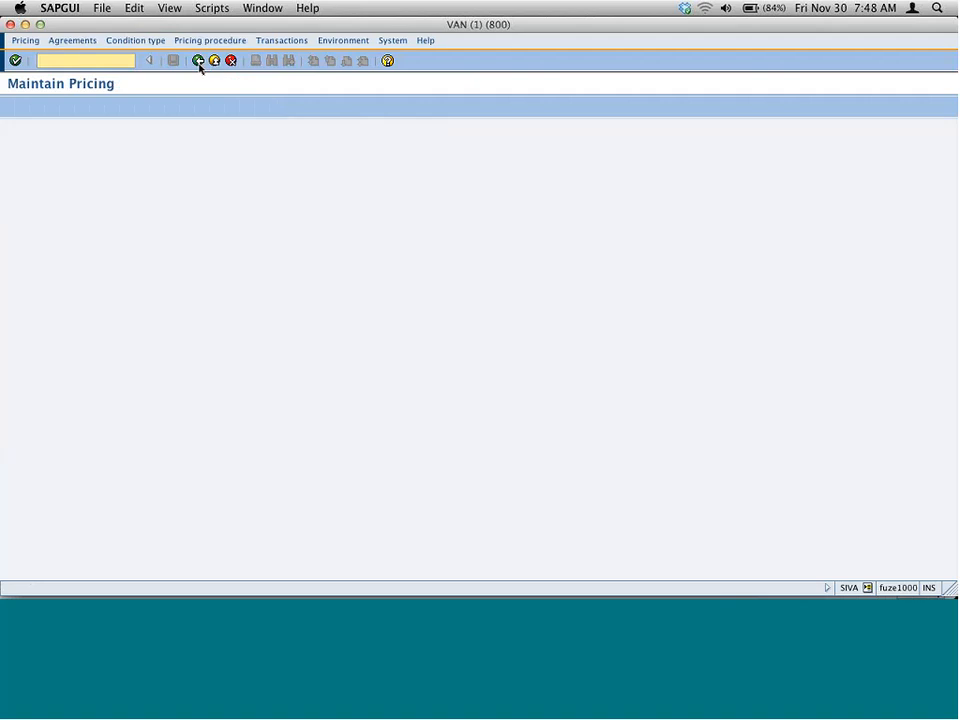
On the Curio whiteboard, draw a horizontal line below the customer groups and write item 1 and "2. Condition Table 895" under it
key("super+Tab")
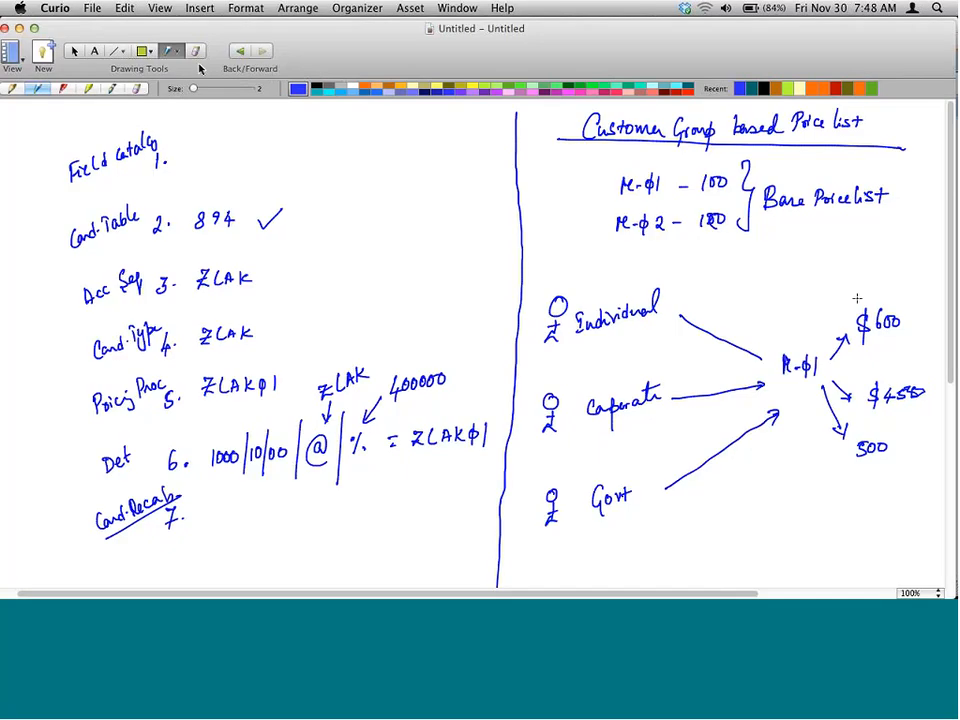
scroll(860, 315, "down", 1)
scroll(858, 316, "down", 10)
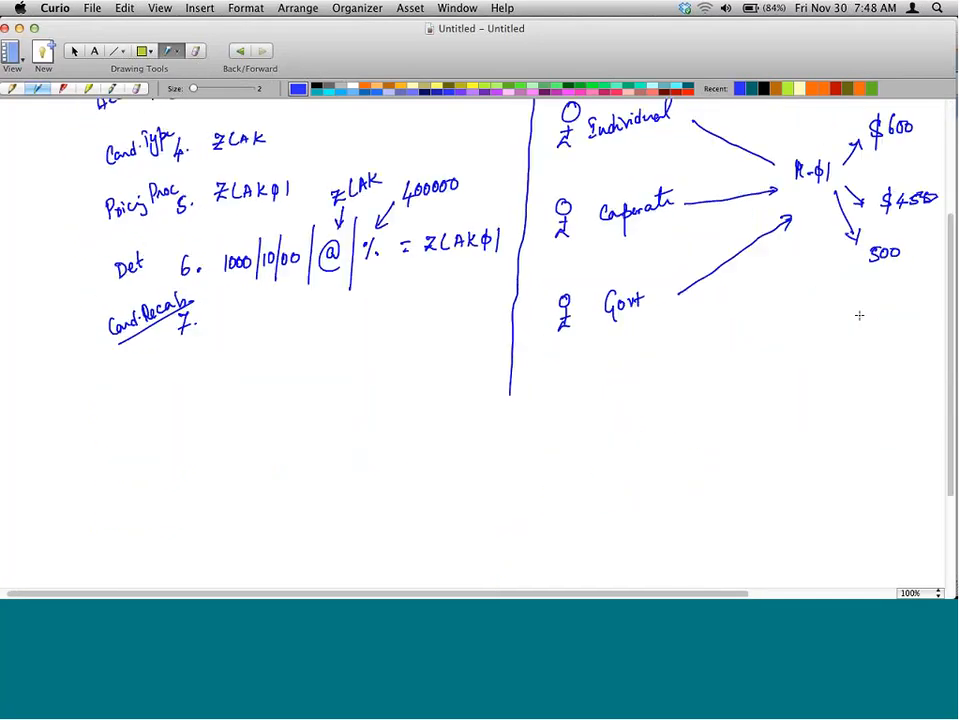
left_click_drag(546, 341, 900, 335)
mouse_move(569, 372)
left_mouse_down()
mouse_move(577, 434)
mouse_move(648, 414)
mouse_move(790, 412)
left_mouse_up()
left_click(576, 382)
left_click(583, 427)
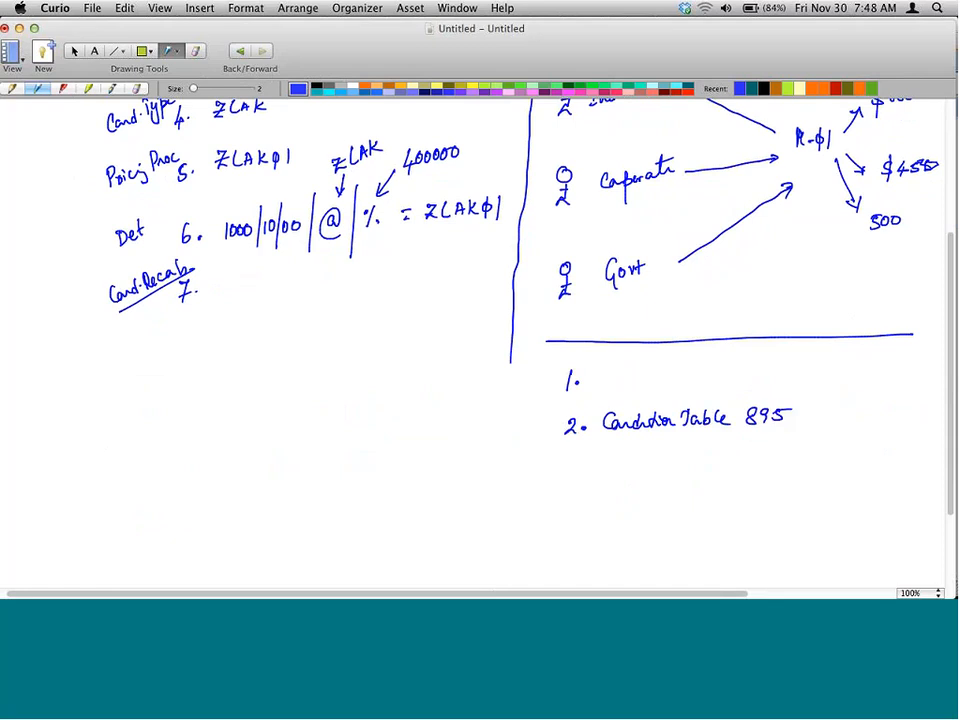
Number item 3, write "if Cust group based Price list found use it, else default to base Price list", and mark both lines
left_click_drag(570, 467, 572, 479)
left_click(590, 474)
mouse_move(59, 397)
left_mouse_down()
mouse_move(62, 410)
mouse_move(73, 397)
mouse_move(76, 407)
left_mouse_up()
mouse_move(117, 401)
left_mouse_down()
mouse_move(118, 392)
mouse_move(168, 405)
mouse_move(212, 390)
mouse_move(330, 390)
mouse_move(345, 412)
mouse_move(352, 394)
mouse_move(448, 395)
left_mouse_up()
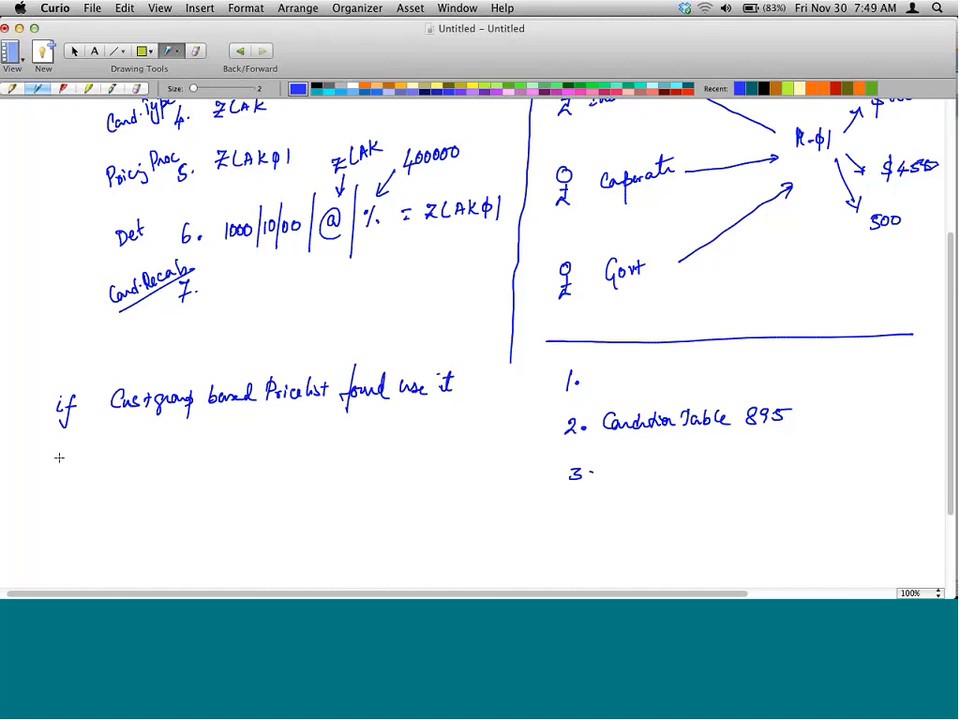
mouse_move(58, 456)
left_mouse_down()
mouse_move(141, 436)
mouse_move(201, 448)
left_mouse_up()
left_click_drag(203, 442, 358, 445)
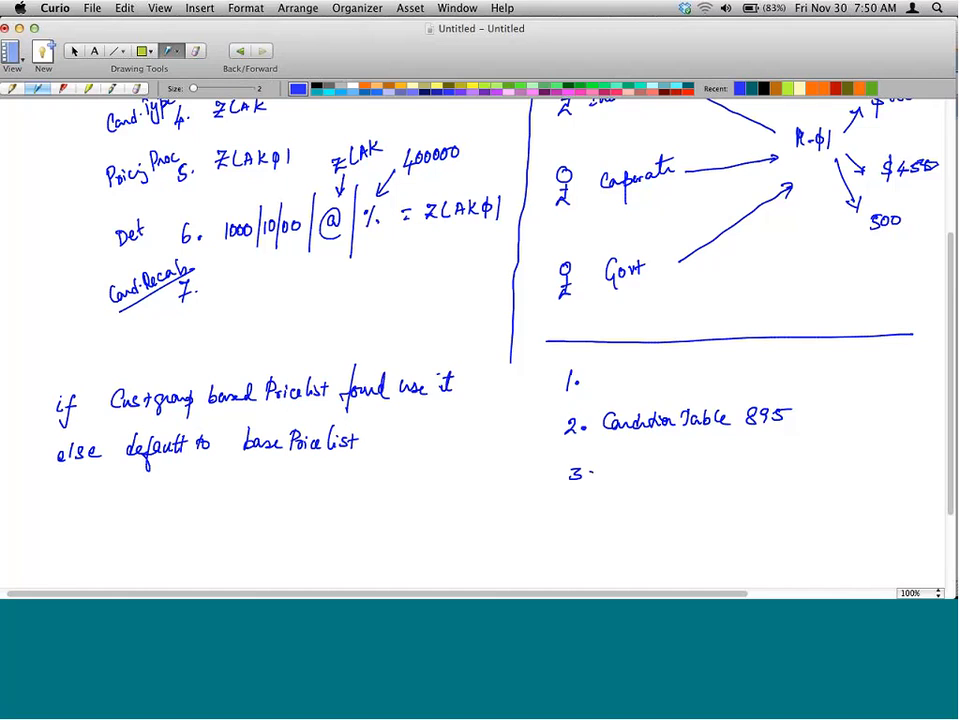
left_click_drag(462, 384, 488, 369)
left_click_drag(367, 439, 389, 431)
Switch to SAPGUI, open the access sequences for maintenance, and locate access sequence ZLAK in the overview
key("super+Tab")
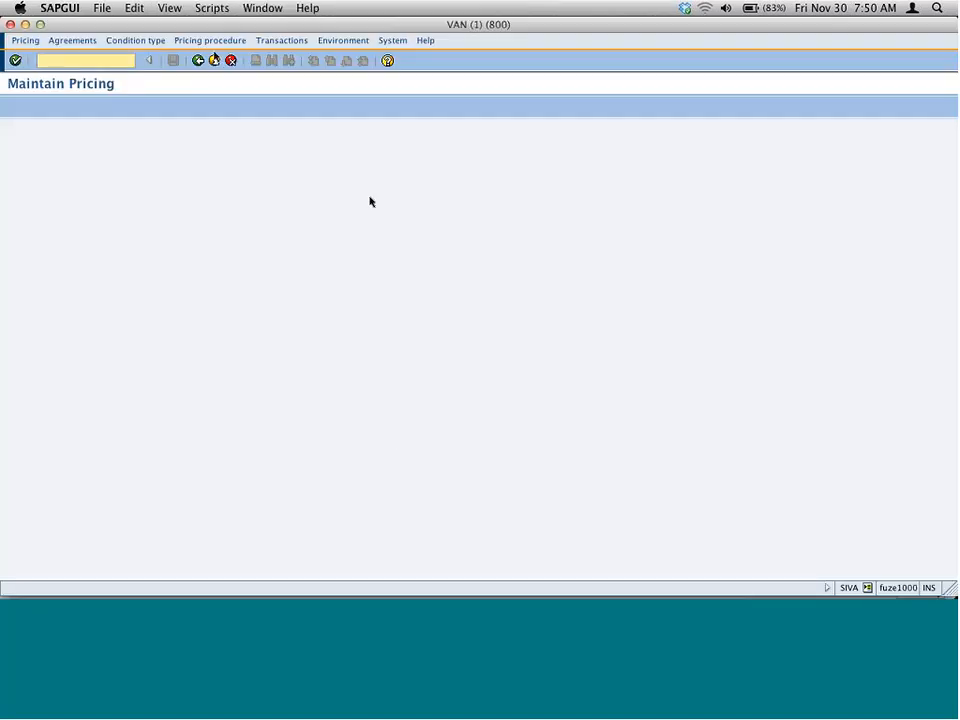
left_click(139, 41)
left_click(140, 56)
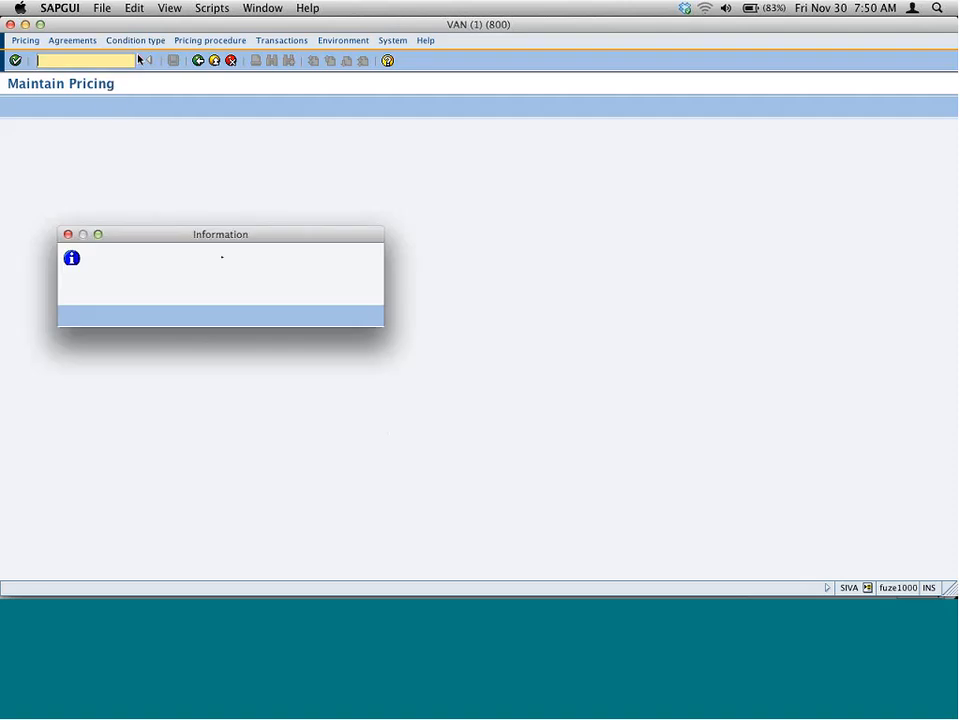
left_click(73, 316)
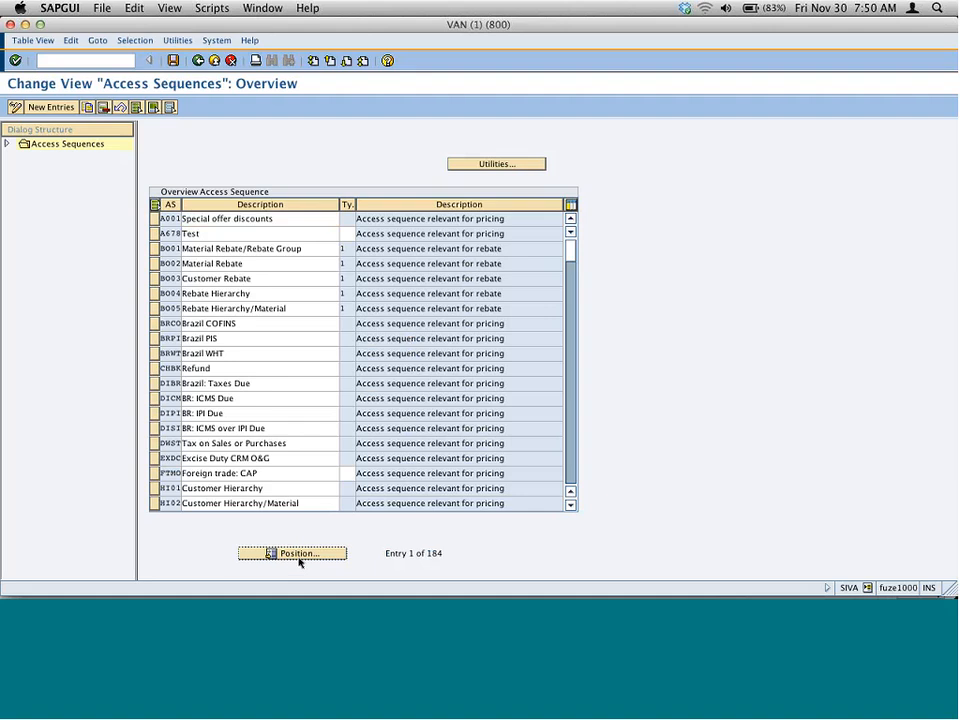
left_click(297, 558)
type("zlak")
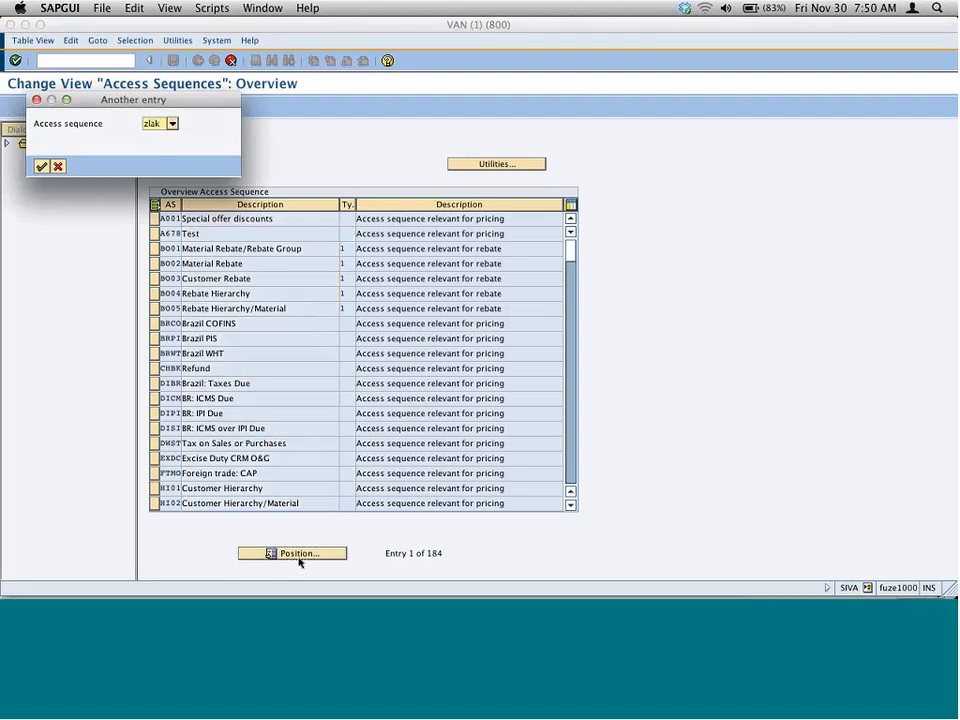
key("Return")
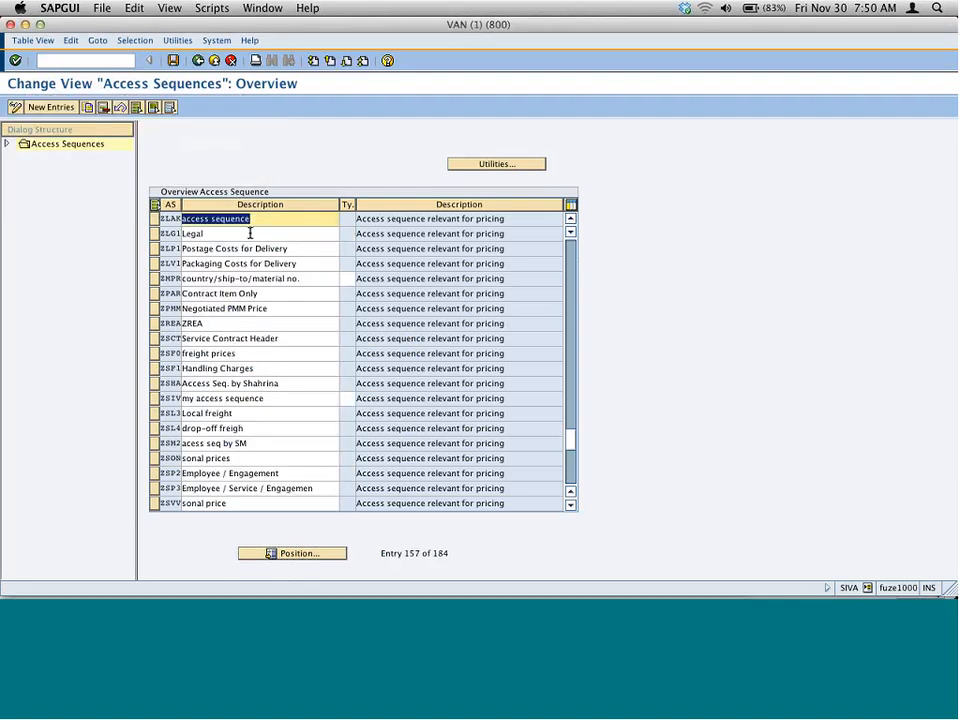
Open the accesses of access sequence ZLAK
left_click(154, 218)
left_click(7, 143)
left_click(21, 158)
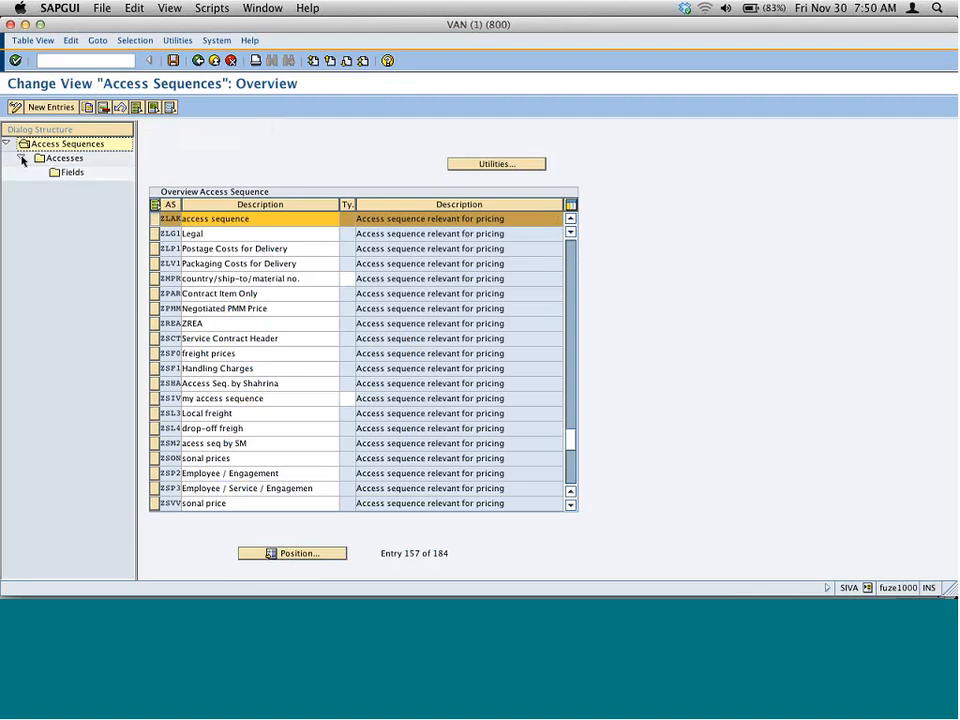
double_click(64, 158)
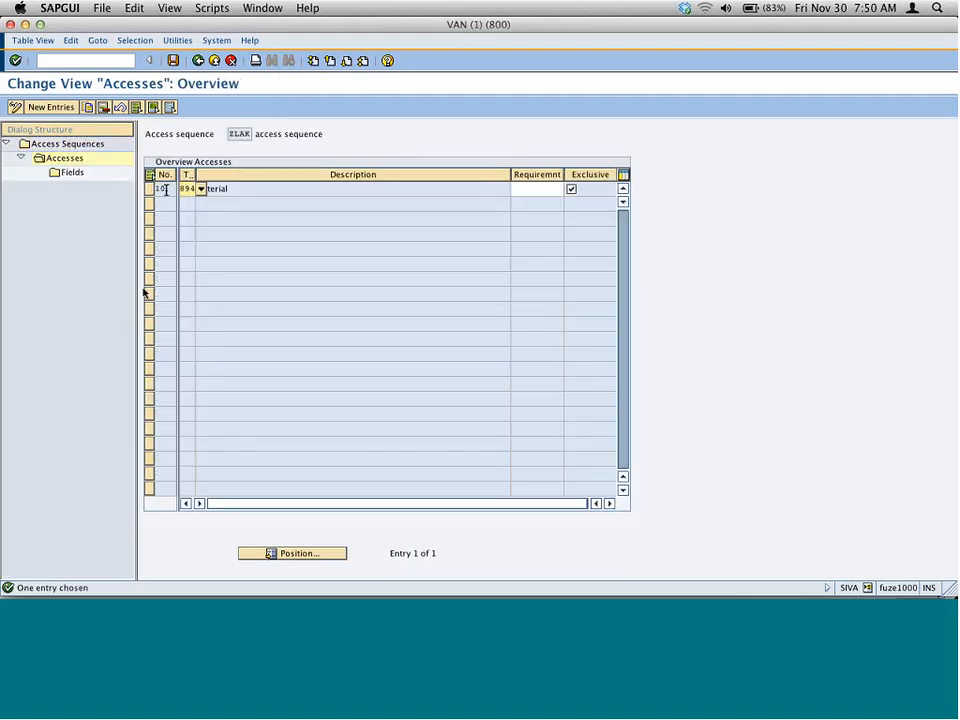
Widen the Tab column and narrow the Description column to examine the number, table and Exclusive setting of access 10
left_click_drag(195, 174, 164, 181)
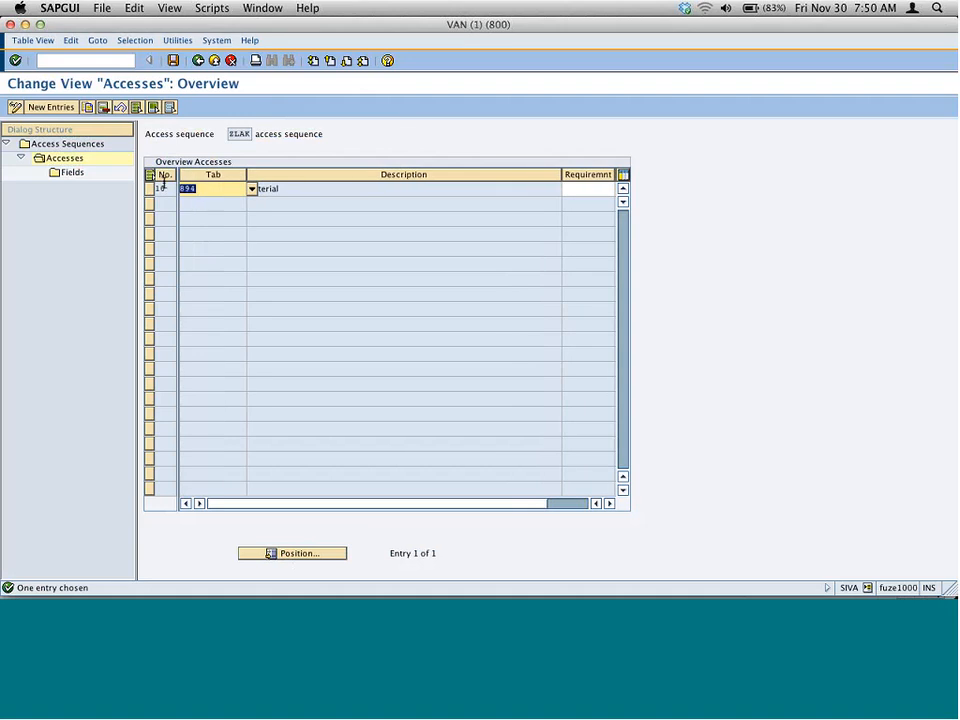
left_click(167, 190)
double_click(167, 190)
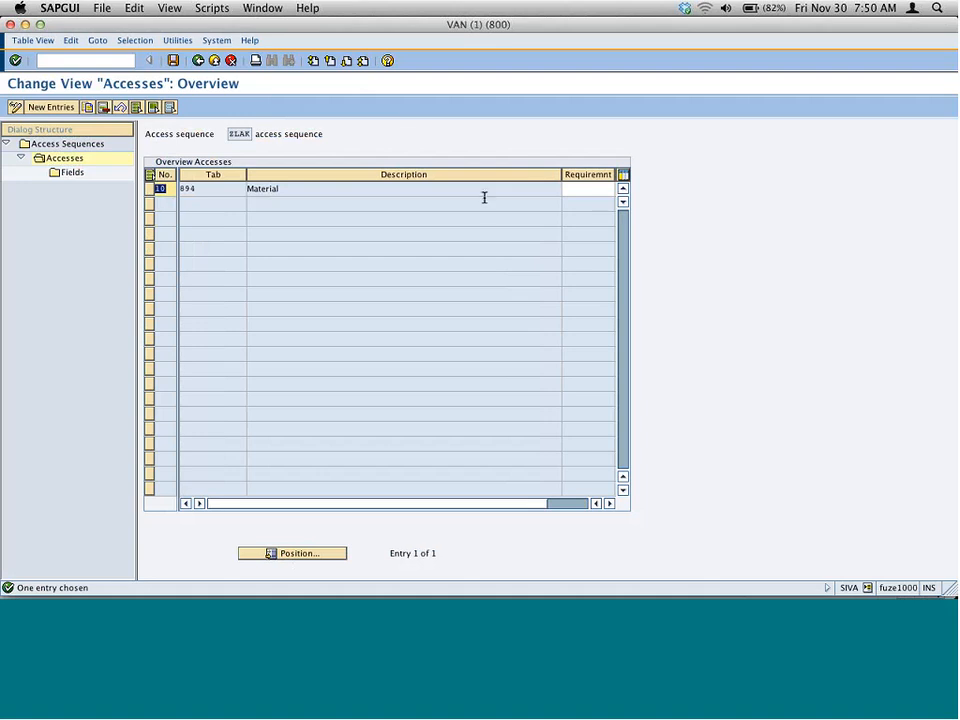
left_click_drag(560, 175, 421, 175)
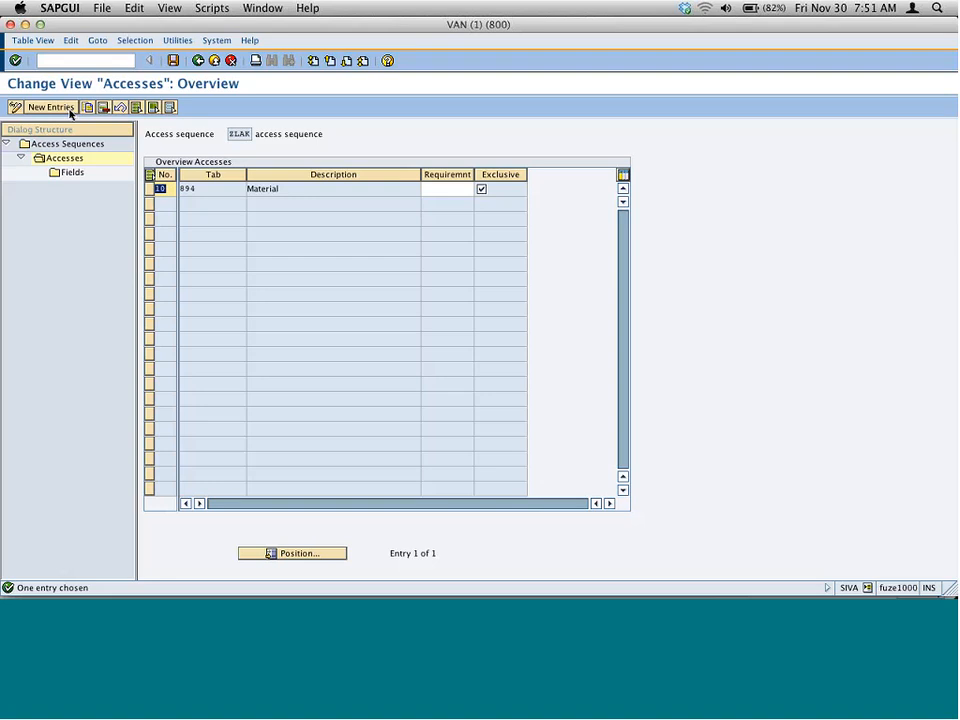
left_click(169, 188)
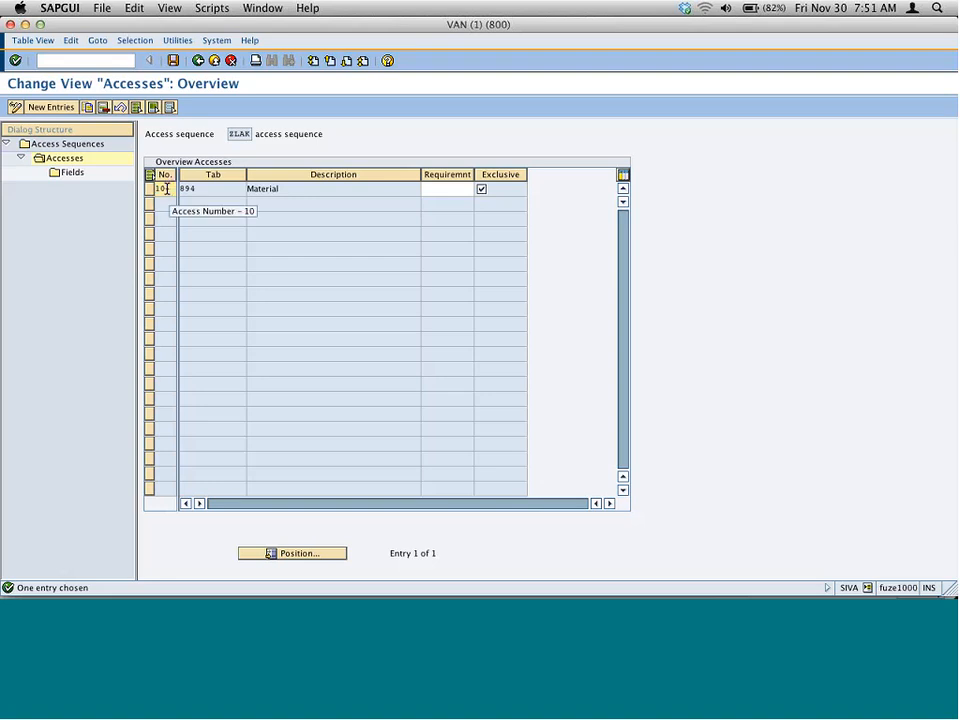
Add a new access numbered 5 with table 895 to ZLAK and mark it as Exclusive
left_click(51, 107)
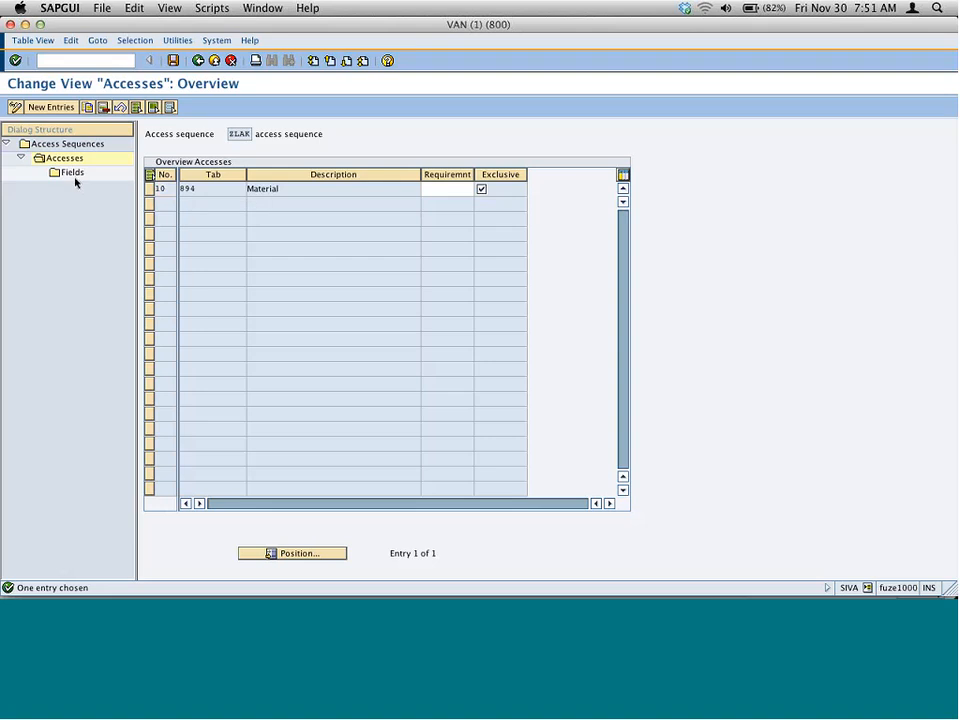
type("5")
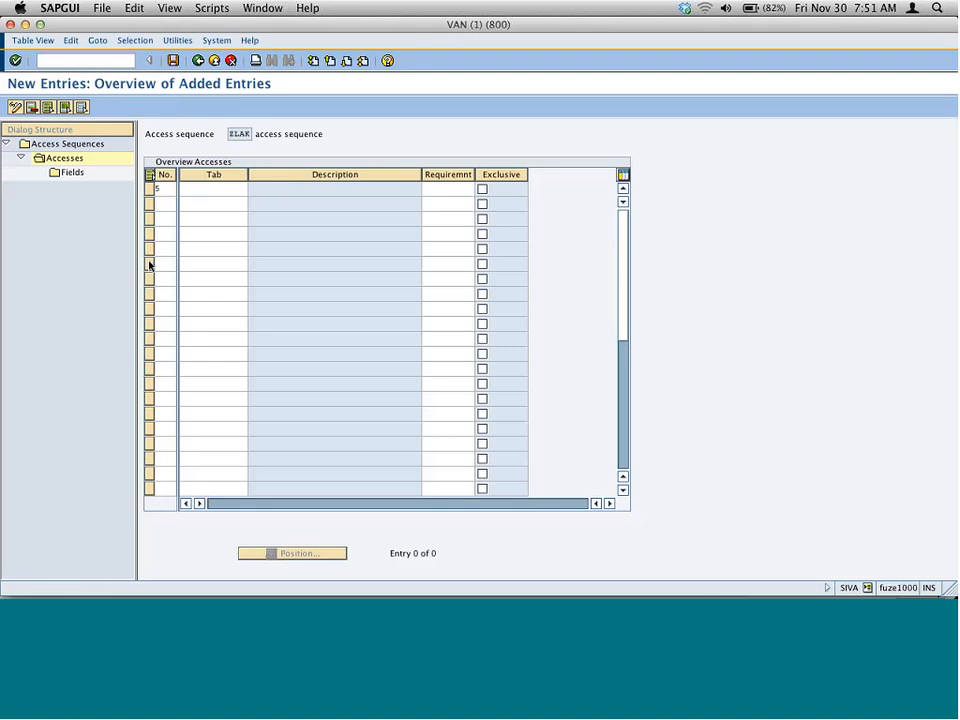
key("Tab")
type("895")
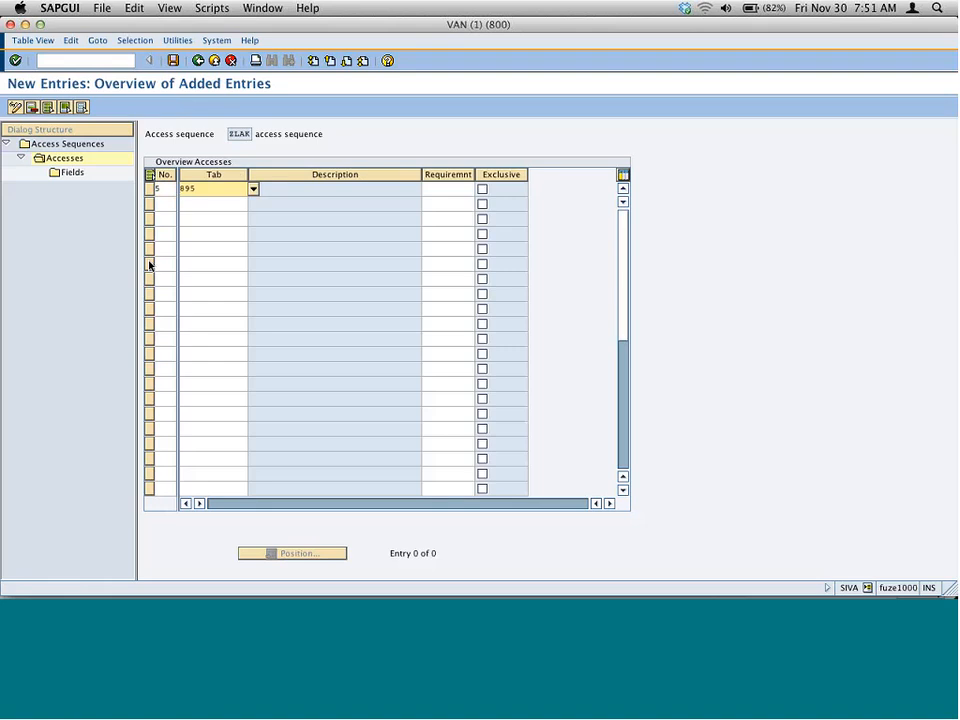
left_click(483, 190)
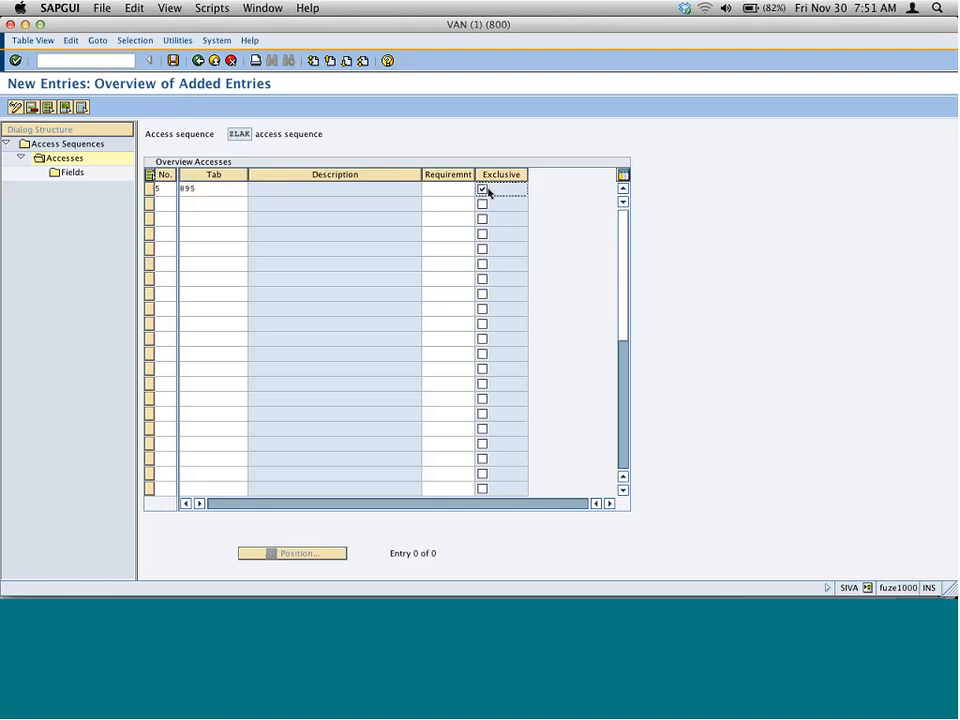
key("Return")
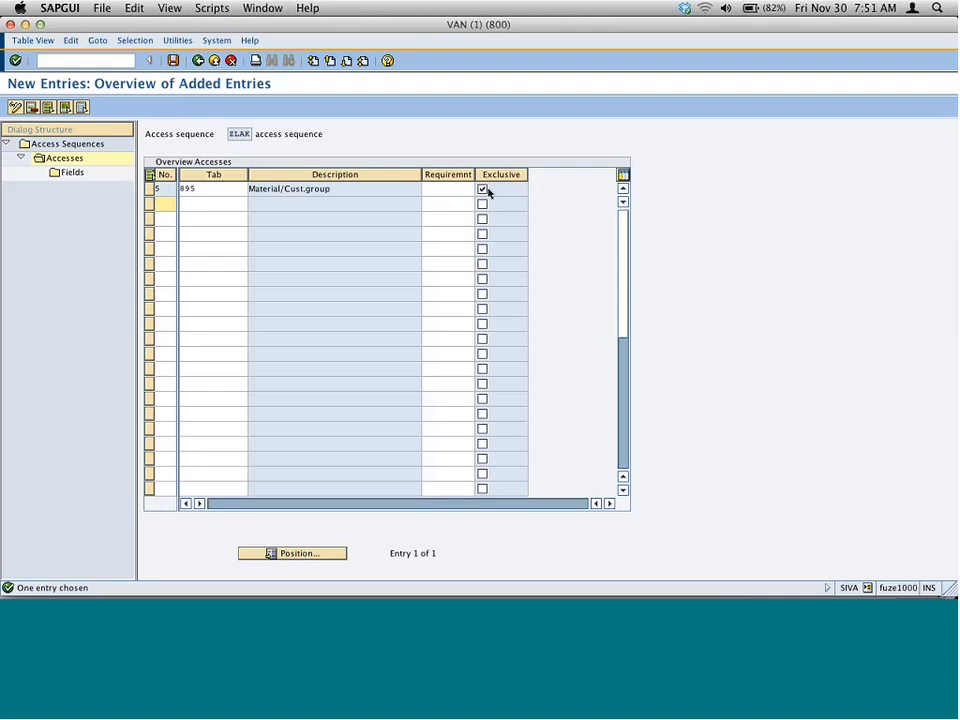
Open the field assignment of access 5 for table 895, accepting the warning
left_click(150, 189)
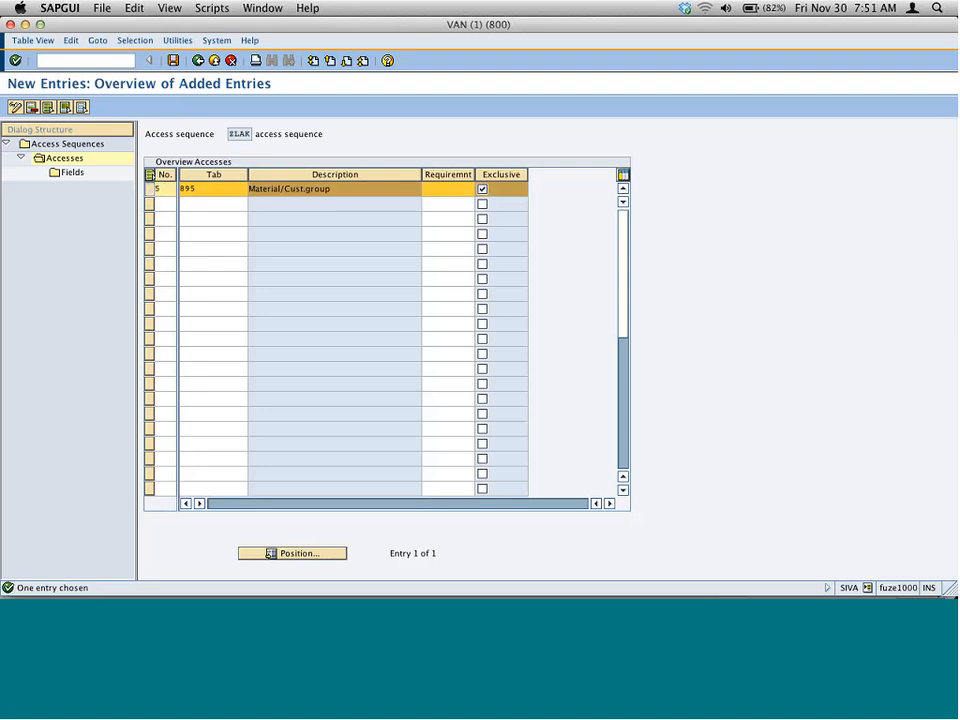
left_click(70, 174)
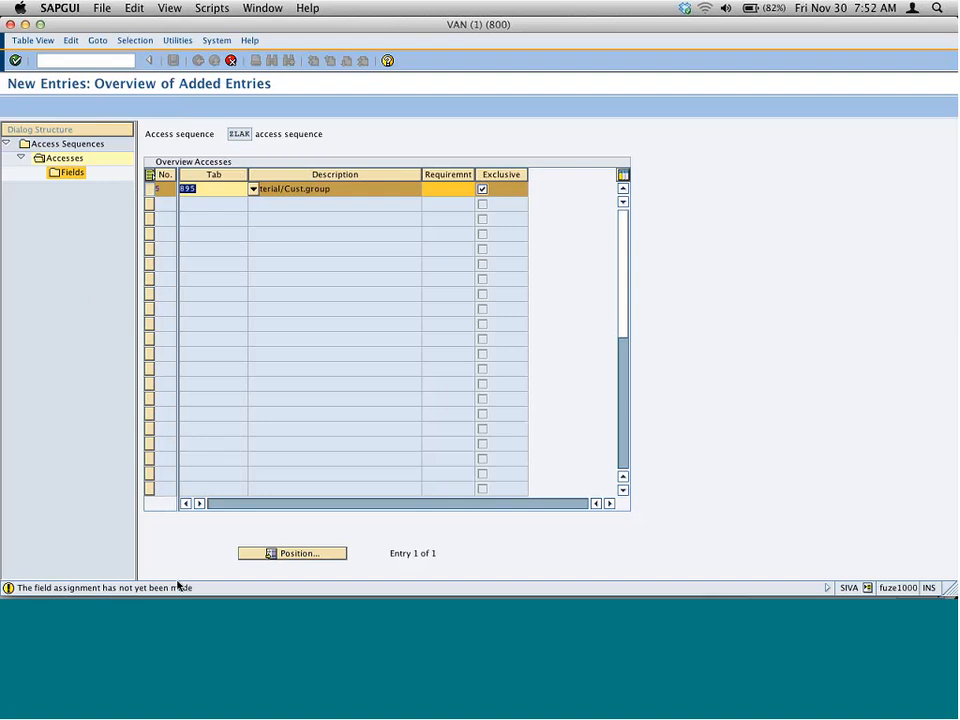
left_click(15, 62)
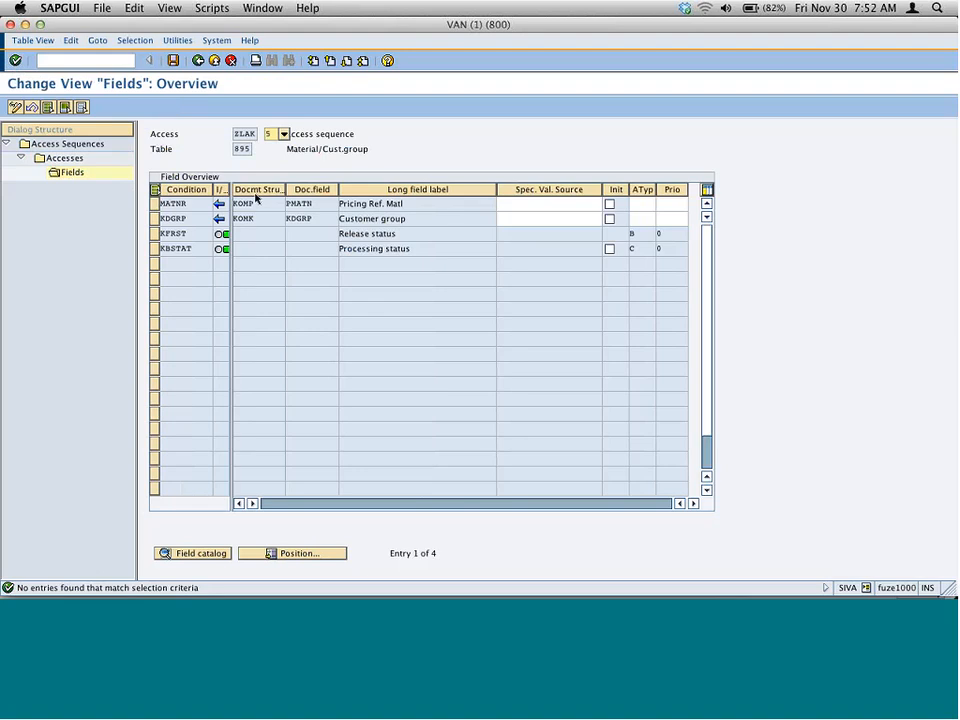
Check the document structure of the access 5 fields and save the field assignment under the proposed workbench request VANK900633
left_click_drag(231, 189, 259, 189)
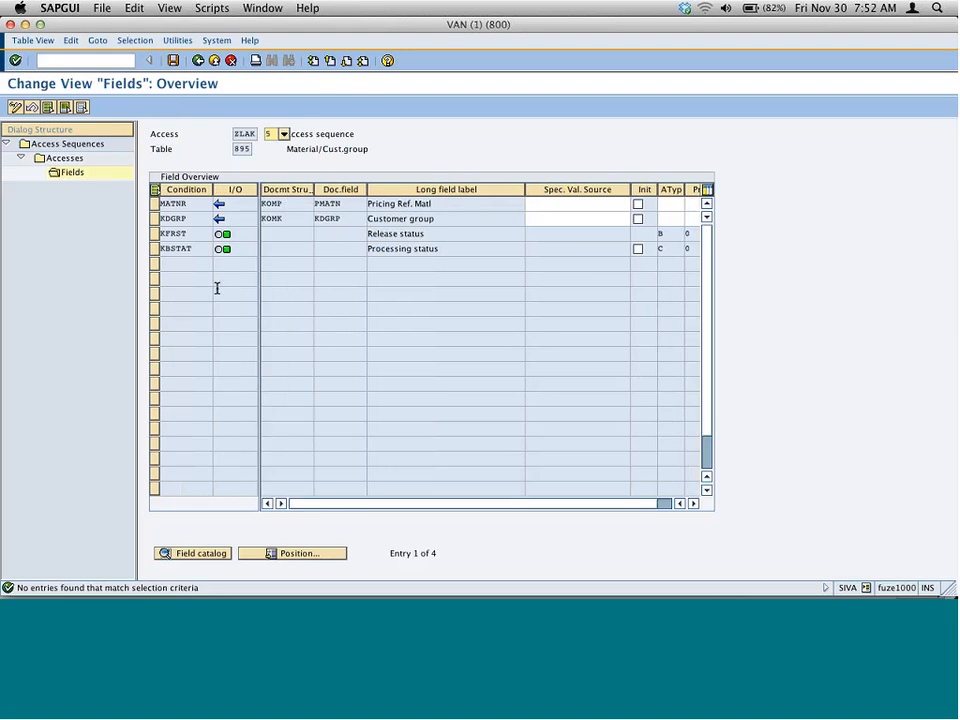
left_click_drag(290, 208, 253, 222)
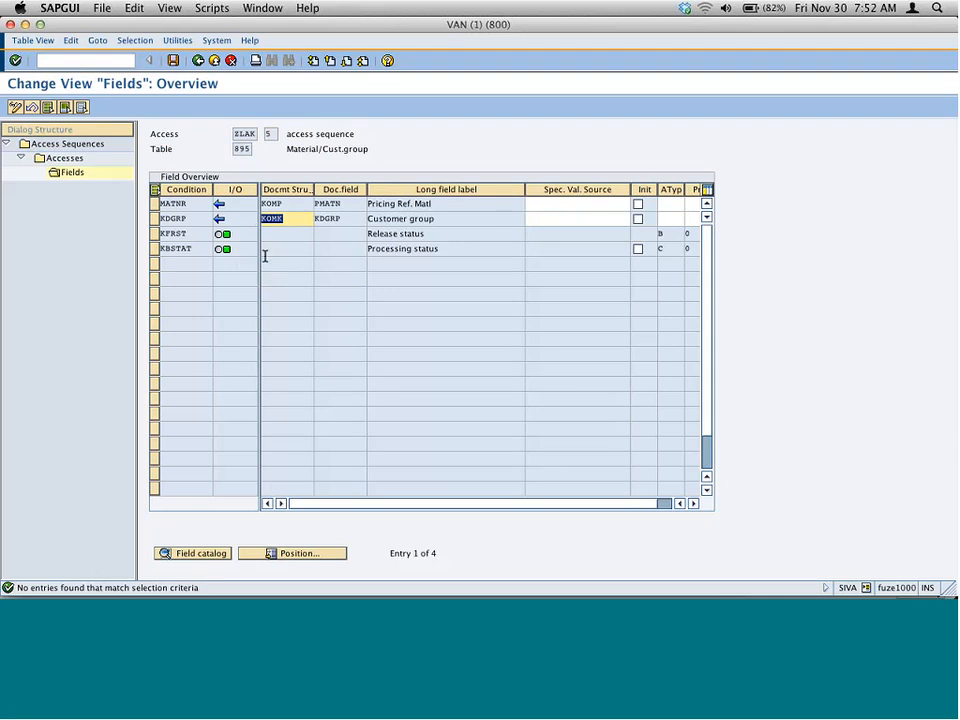
left_click(171, 61)
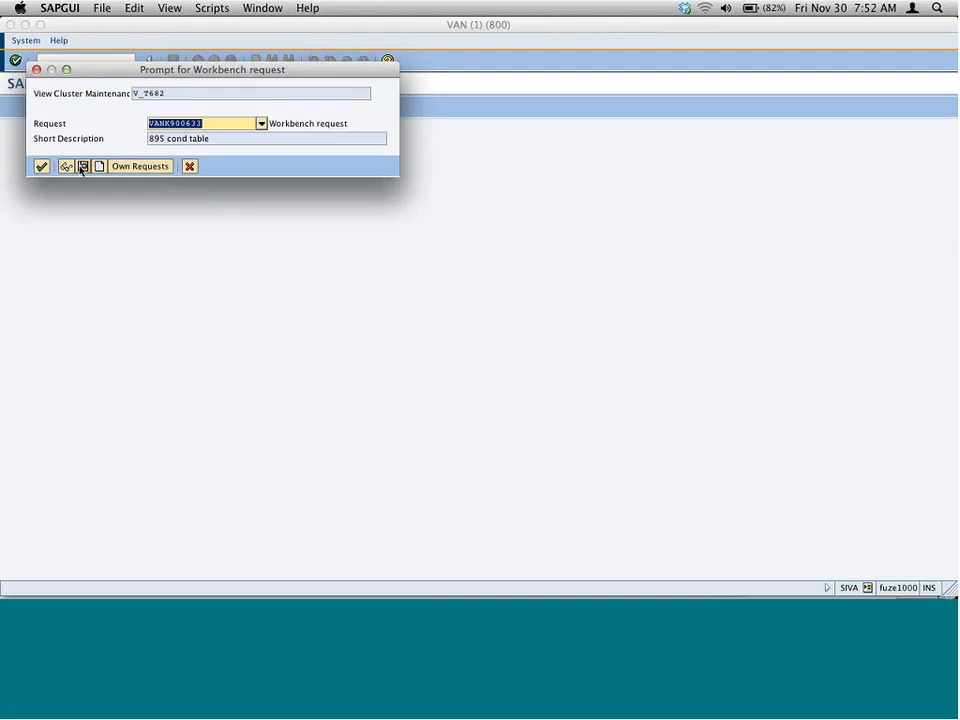
left_click(42, 167)
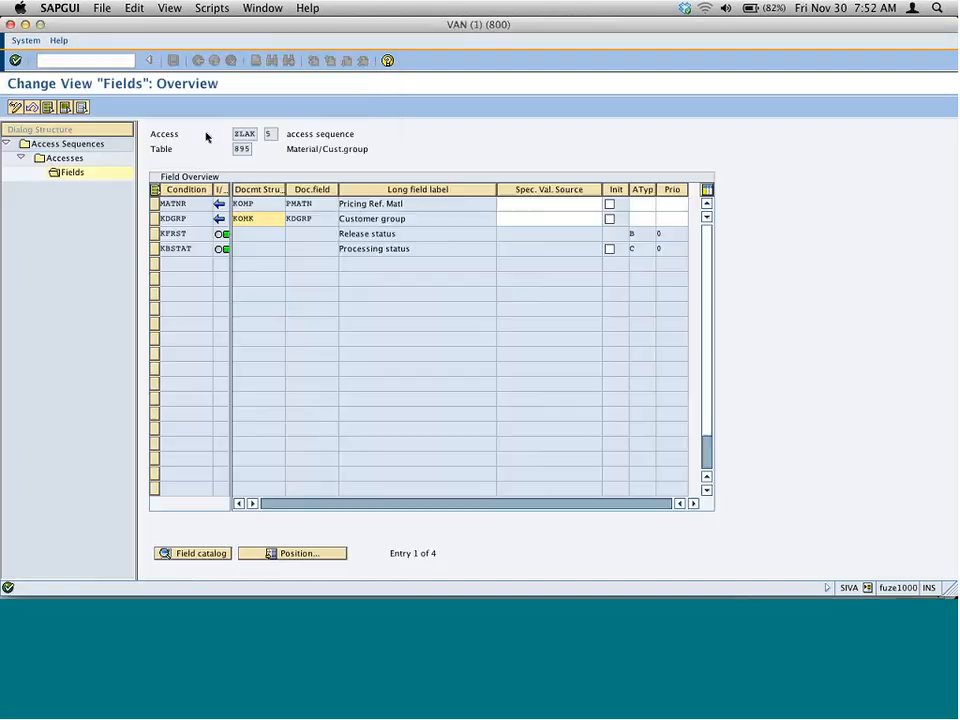
Save the ZLAK accesses again from their overview and exit to the Maintain Pricing screen
left_click(199, 62)
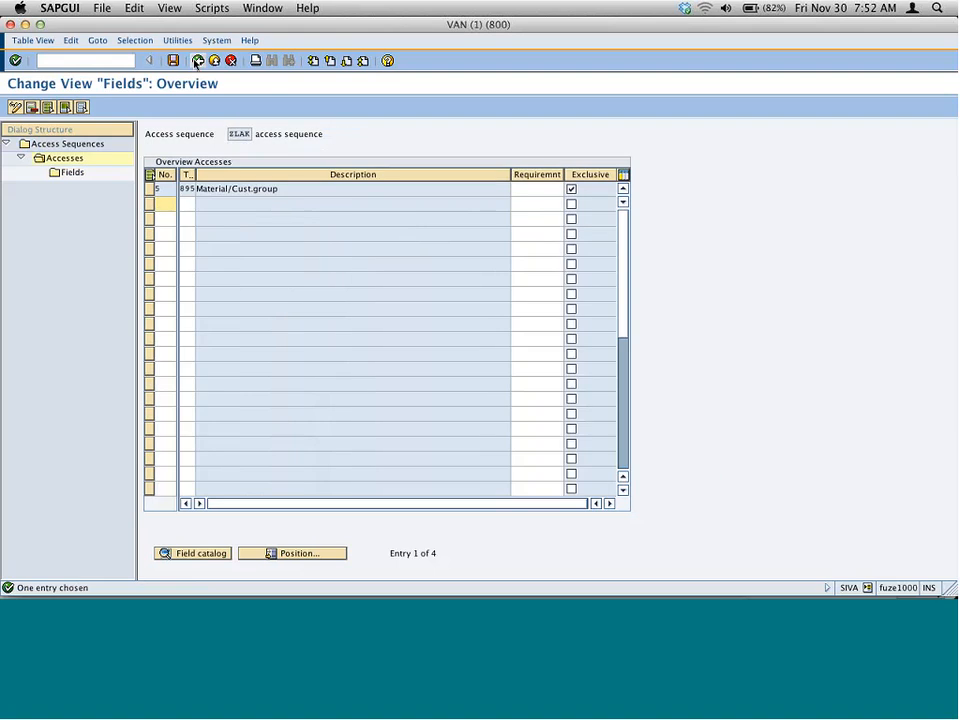
left_click(199, 62)
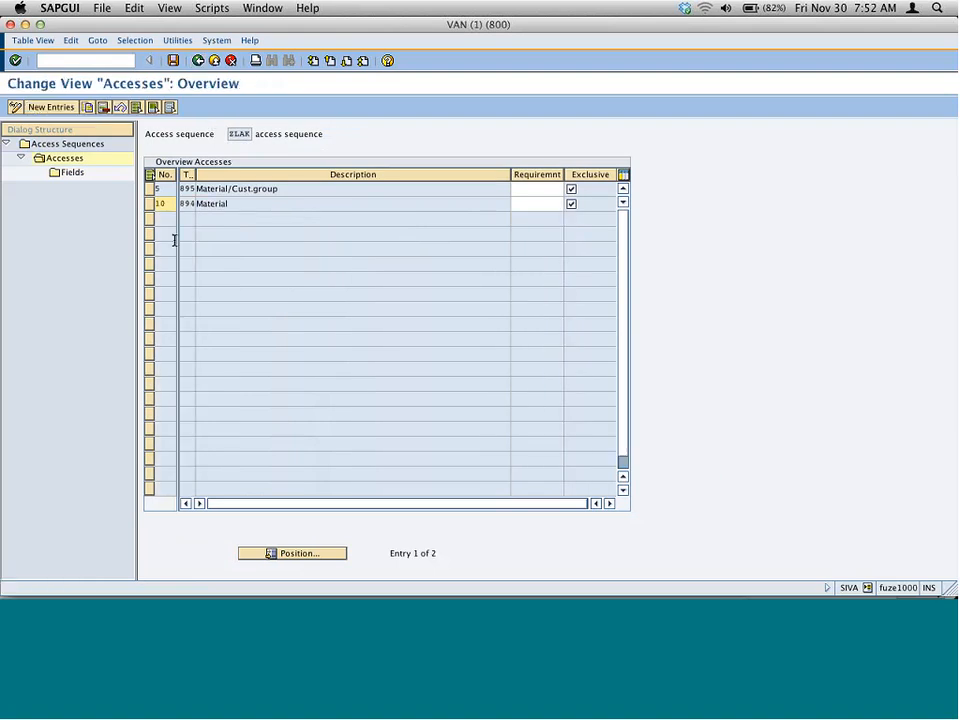
mouse_move(167, 189)
left_mouse_down()
mouse_move(156, 189)
mouse_move(155, 204)
left_mouse_up()
left_click(173, 60)
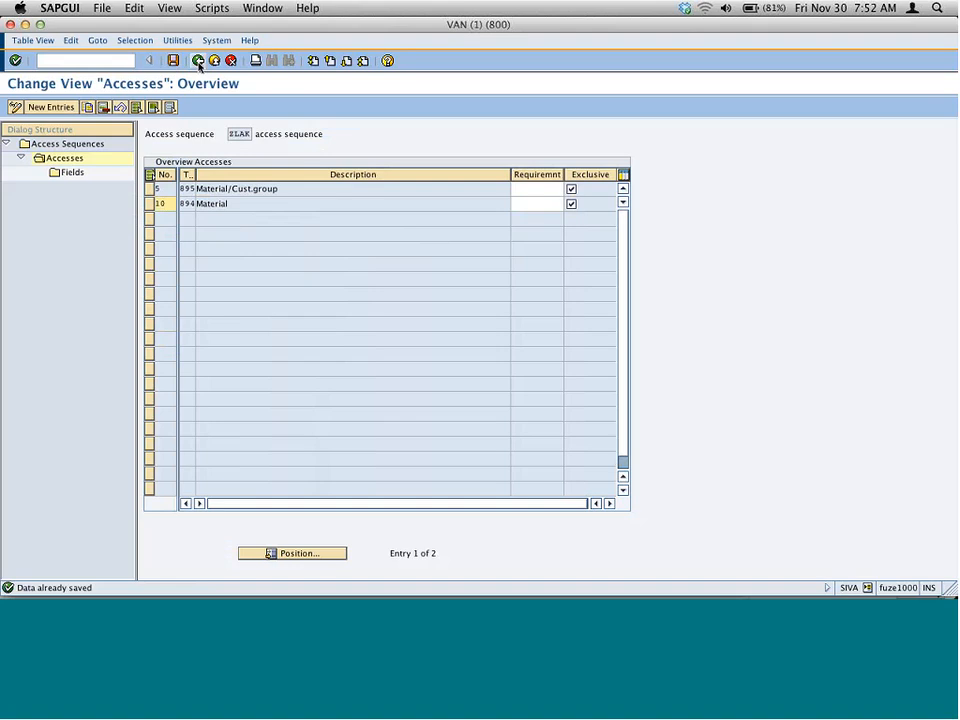
left_click(197, 60)
left_click(197, 60)
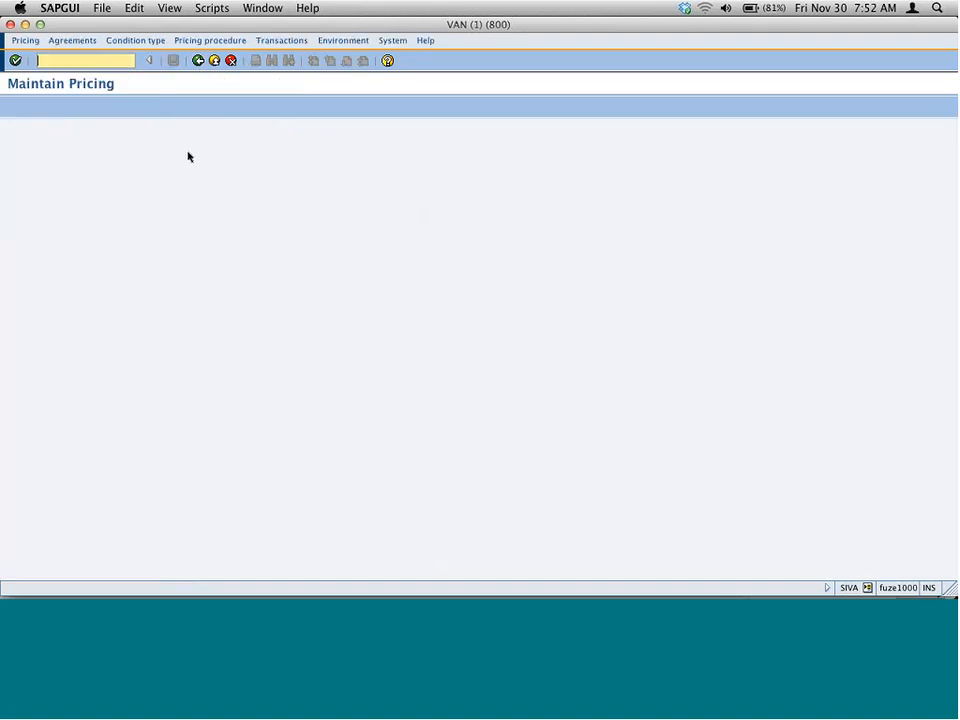
Switch to the Curio notes and handwrite ZLAK beside item 3, with an arrow from circled 5 for 895 and circled 10 for 894
key("super+Tab")
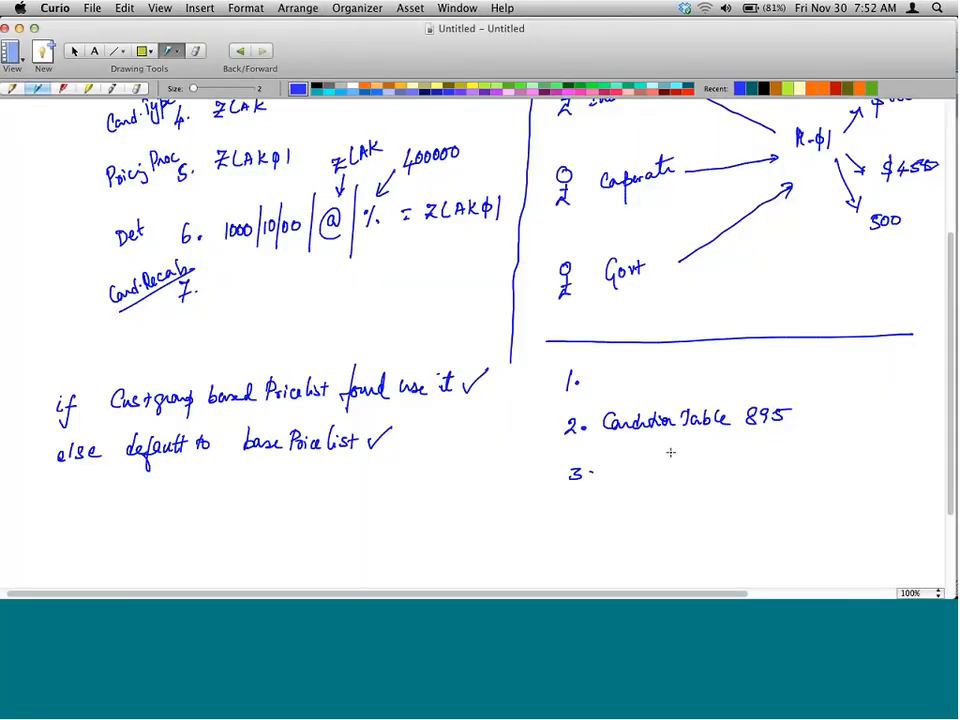
mouse_move(617, 462)
left_mouse_down()
mouse_move(616, 478)
mouse_move(661, 467)
mouse_move(668, 476)
left_mouse_up()
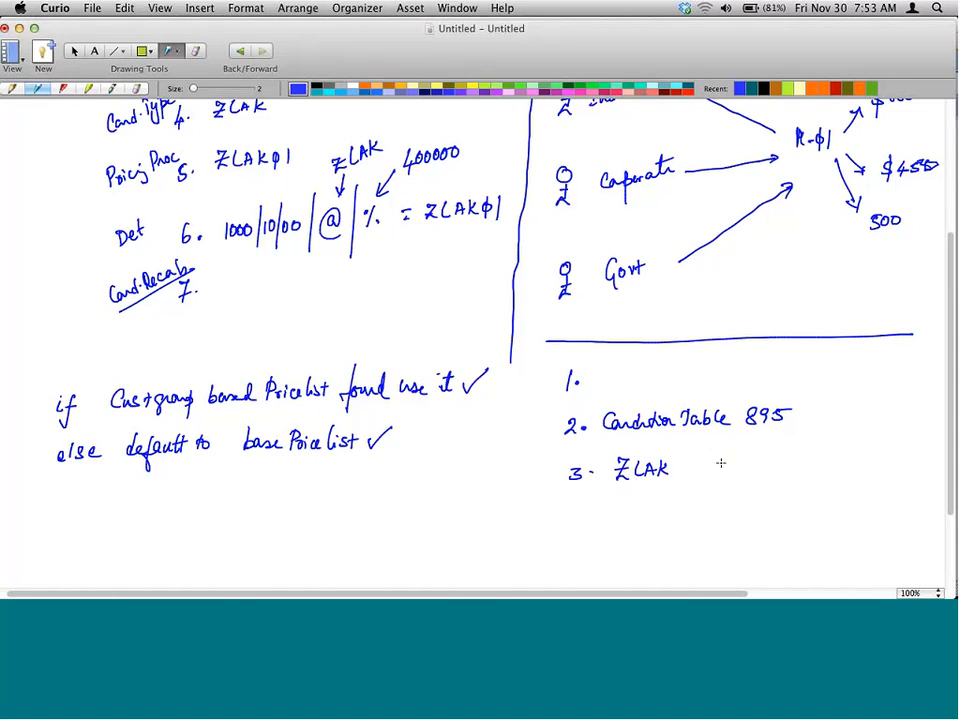
mouse_move(722, 462)
left_mouse_down()
mouse_move(677, 464)
mouse_move(690, 470)
left_mouse_up()
mouse_move(756, 450)
left_mouse_down()
mouse_move(778, 462)
mouse_move(722, 469)
mouse_move(731, 450)
left_mouse_up()
left_click_drag(730, 487, 731, 498)
left_click_drag(736, 488, 738, 486)
left_click_drag(762, 485, 758, 486)
left_click_drag(776, 486, 771, 500)
left_click_drag(782, 484, 785, 502)
Annotate 895 with an arrow to "Cust grp/mat" and 894 with an arrow to "material" in the handwritten notes
left_click_drag(796, 455, 815, 454)
mouse_move(808, 450)
left_mouse_down()
mouse_move(808, 459)
mouse_move(848, 459)
left_mouse_up()
left_click_drag(855, 446, 855, 460)
left_click_drag(868, 451, 863, 465)
left_click_drag(871, 450, 879, 457)
mouse_move(887, 439)
left_mouse_down()
mouse_move(884, 465)
mouse_move(906, 457)
left_mouse_up()
left_click_drag(910, 445, 910, 458)
left_click_drag(905, 450, 914, 449)
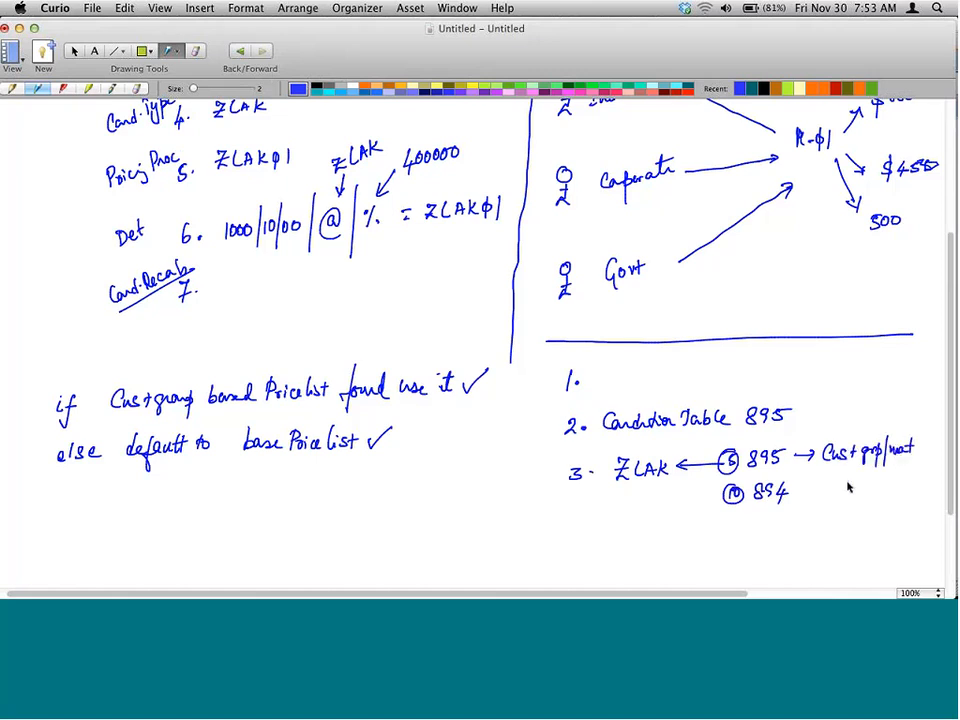
left_click_drag(797, 490, 888, 482)
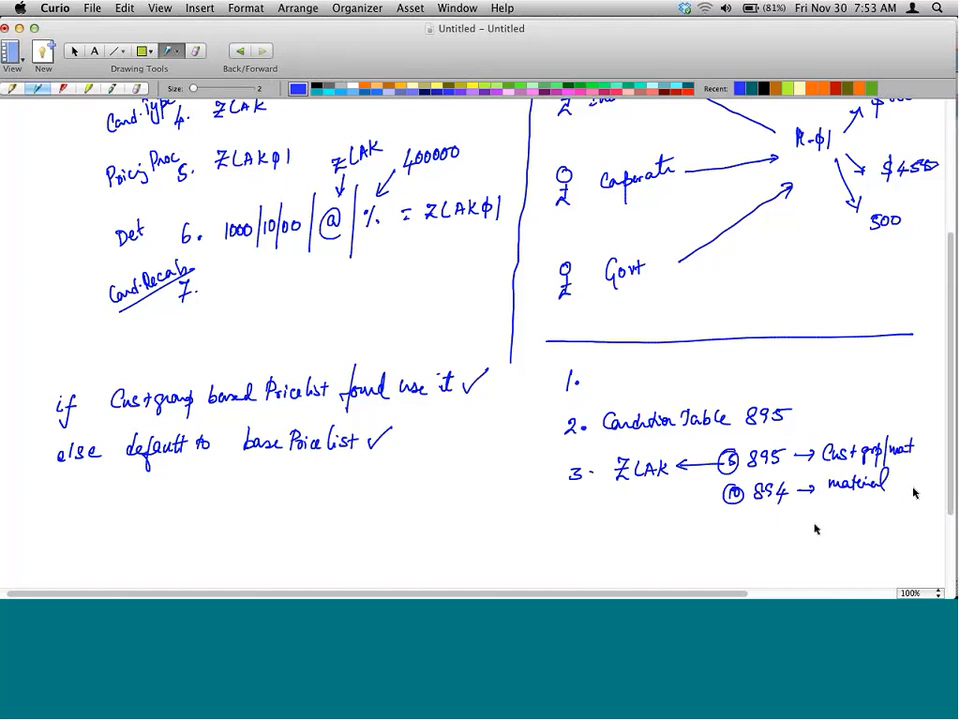
Handwrite item 4 below item 3 as ZLAK with an arrow pointing to it from a second ZLAK
scroll(819, 524, "down", 1)
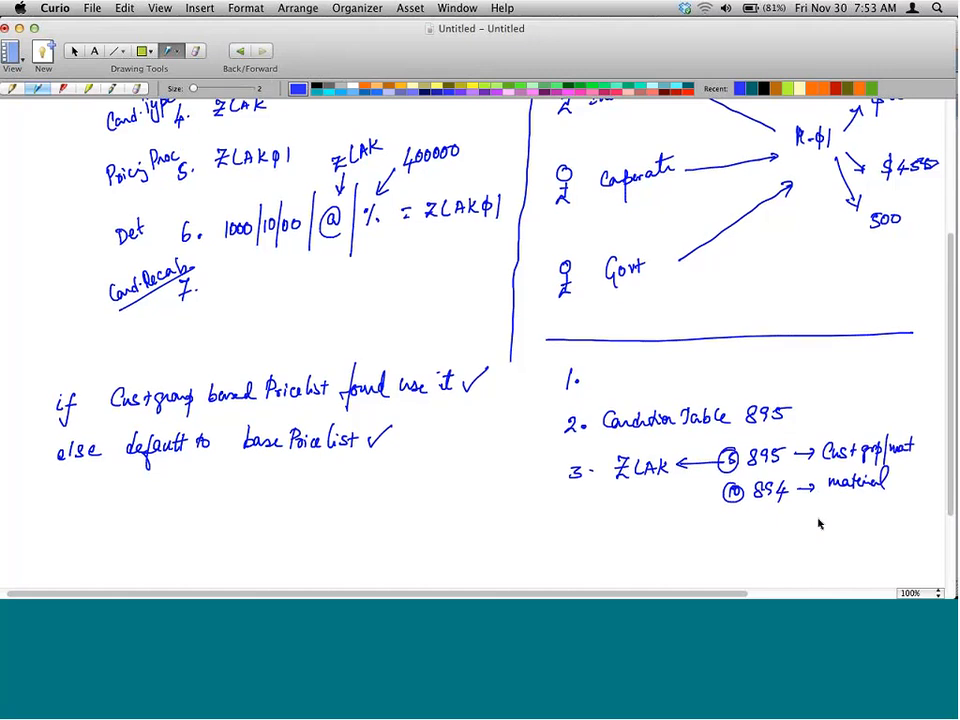
scroll(819, 522, "down", 5)
left_click_drag(578, 416, 594, 433)
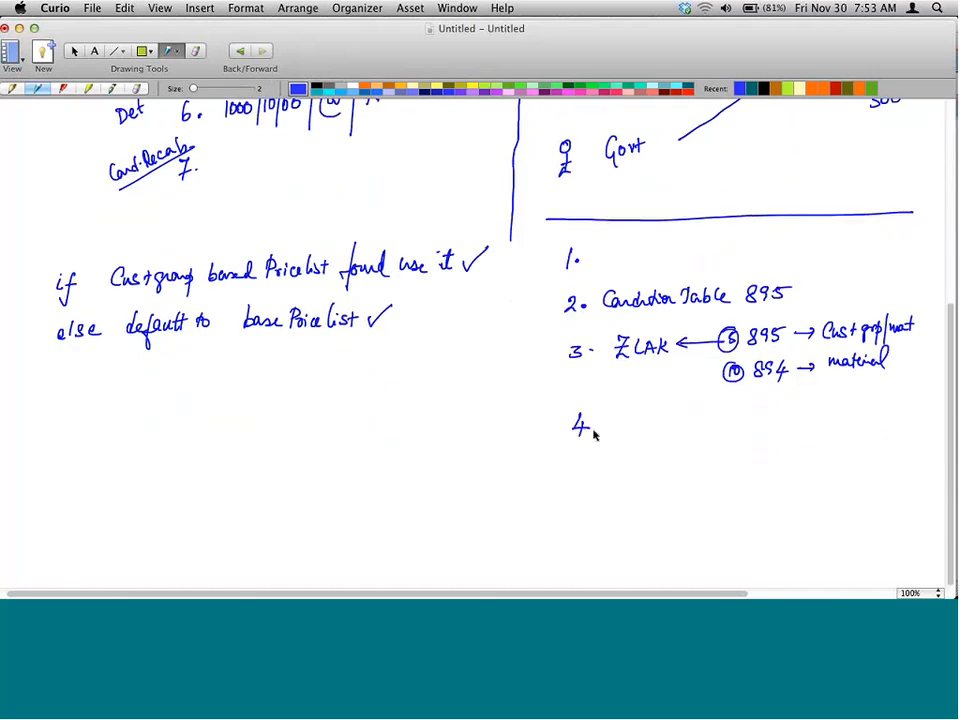
left_click(600, 425)
left_click_drag(620, 416, 647, 430)
left_click_drag(648, 430, 659, 431)
left_click_drag(663, 415, 663, 431)
left_click_drag(671, 415, 668, 428)
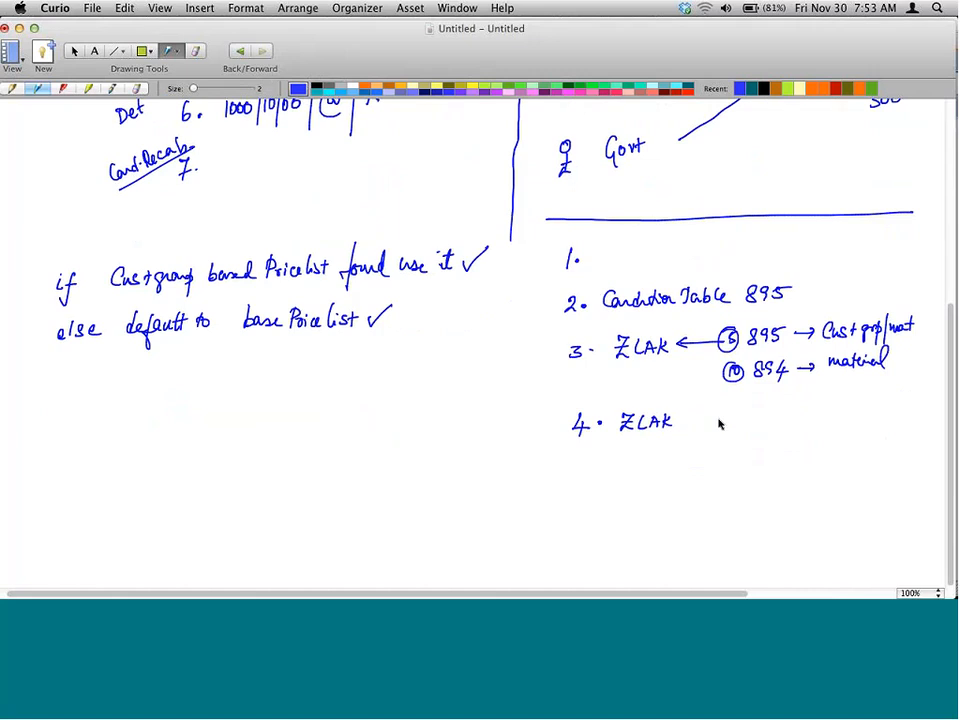
left_click_drag(735, 419, 687, 420)
mouse_move(698, 414)
left_mouse_down()
mouse_move(698, 425)
mouse_move(760, 425)
mouse_move(777, 424)
mouse_move(785, 409)
mouse_move(790, 423)
left_mouse_up()
left_click_drag(781, 418, 789, 418)
left_click_drag(793, 408, 793, 423)
left_click_drag(801, 408, 801, 423)
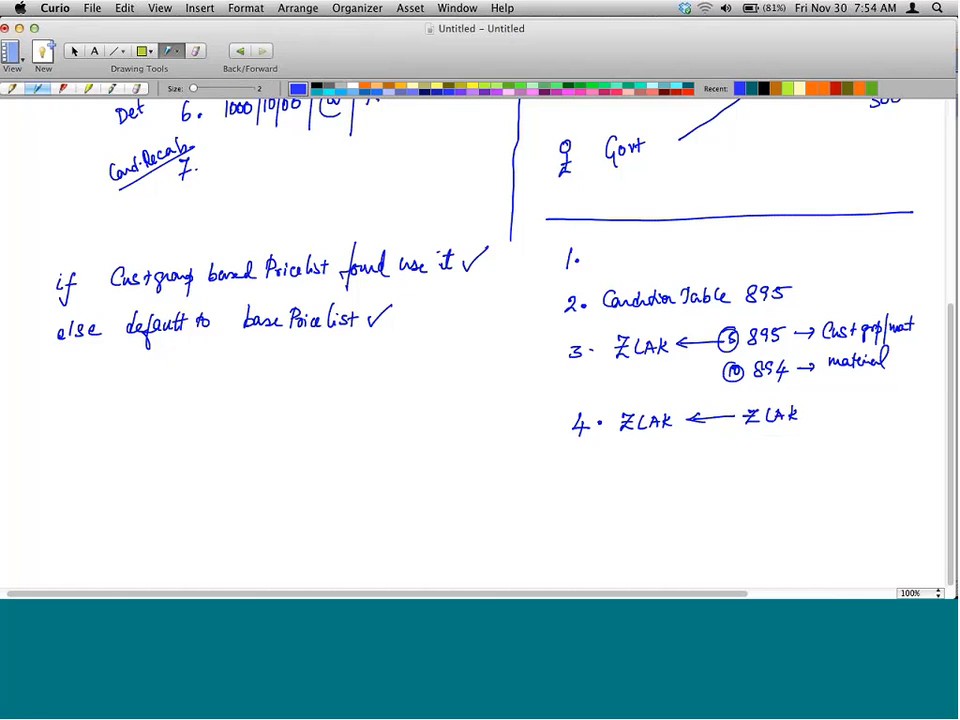
Handwrite item 5 as ZLAK01 beneath item 4
mouse_move(579, 456)
left_mouse_down()
mouse_move(588, 467)
mouse_move(578, 478)
left_mouse_up()
left_click(598, 471)
mouse_move(622, 455)
left_mouse_down()
mouse_move(636, 454)
mouse_move(624, 472)
mouse_move(639, 469)
left_mouse_up()
left_click_drag(645, 452, 663, 469)
left_click_drag(654, 464, 662, 462)
left_click_drag(667, 453, 667, 469)
left_click_drag(676, 454, 678, 468)
left_click_drag(685, 456, 685, 474)
left_click_drag(696, 453, 695, 474)
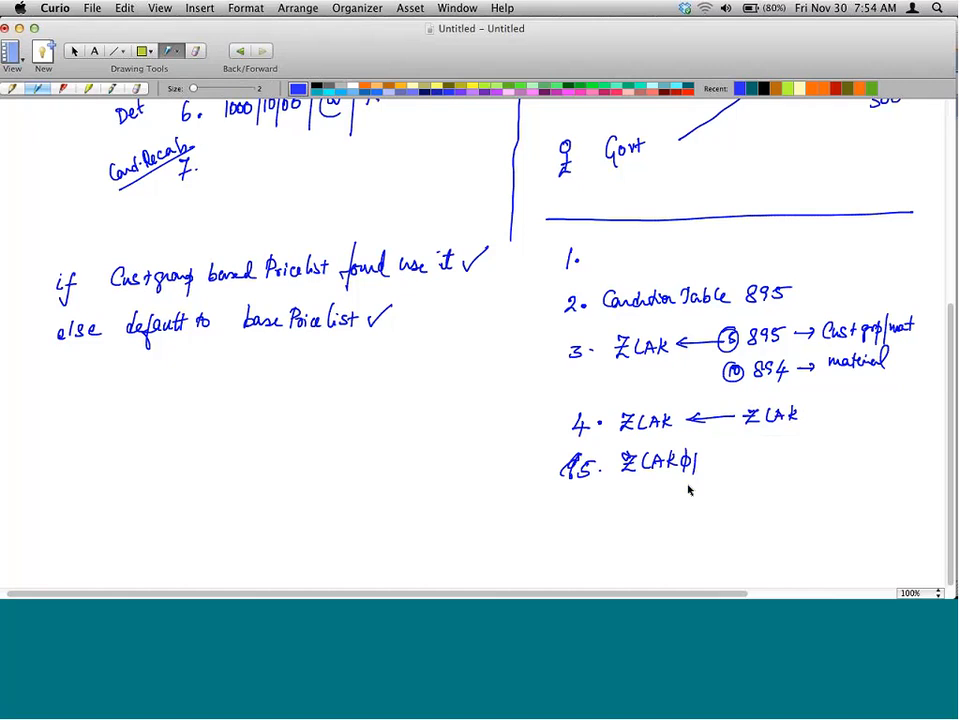
Add the item numbers 6 and 7 beneath item 5, leaving their text empty
left_click_drag(591, 501, 583, 518)
left_click(597, 511)
mouse_move(645, 575)
mouse_move(583, 543)
left_mouse_down()
mouse_move(593, 541)
mouse_move(587, 556)
left_mouse_up()
left_click(602, 550)
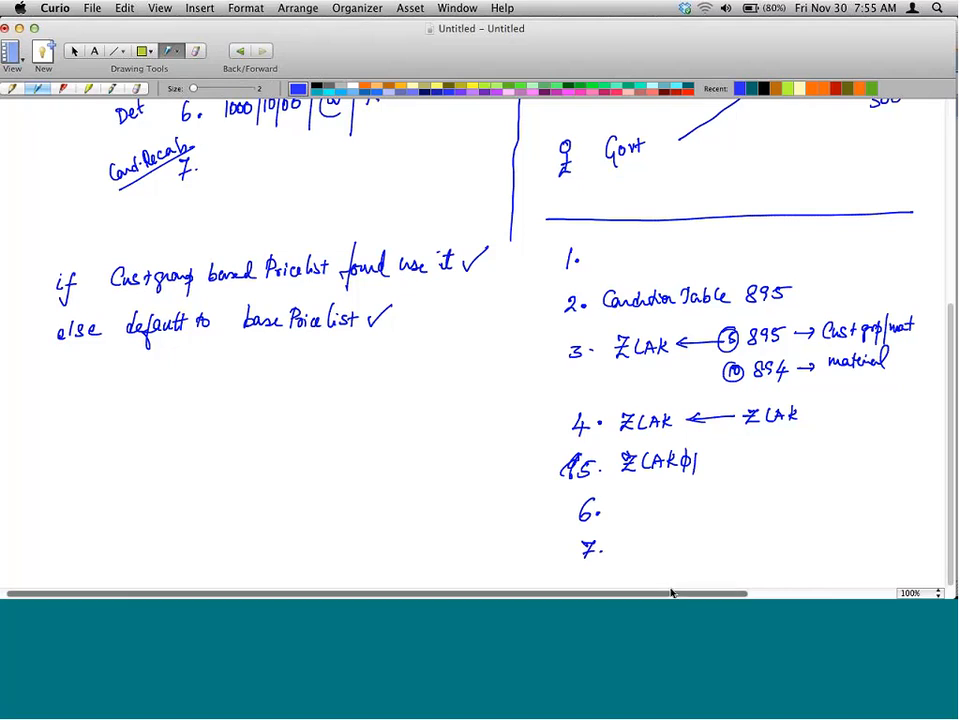
Switch back to SAP, leave Maintain Pricing and start transaction VK11 to create condition records
key("super+Tab")
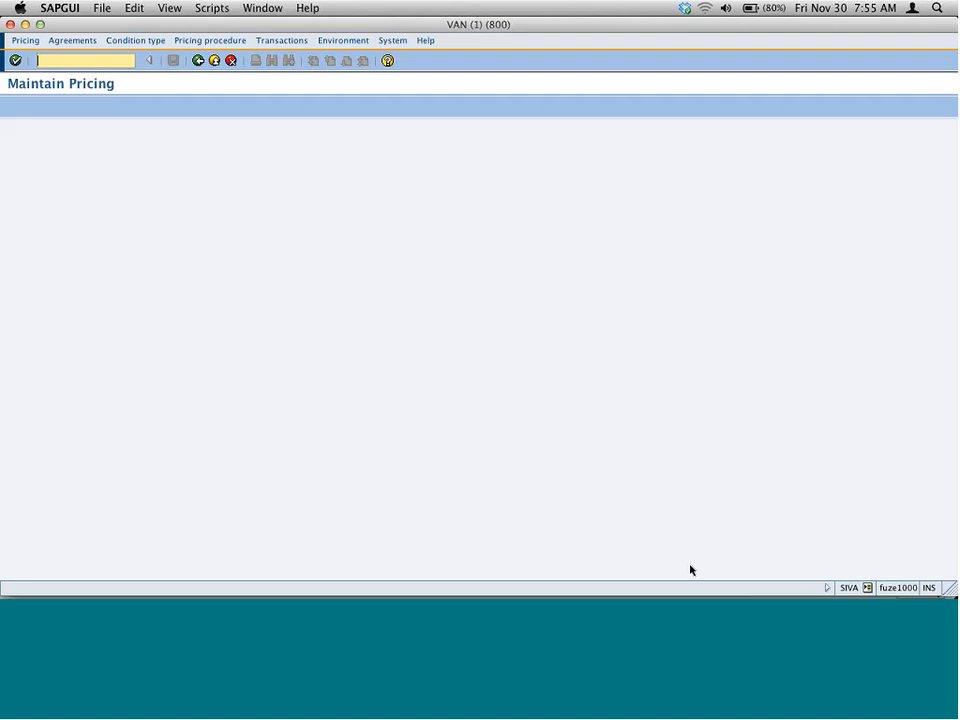
left_click(197, 61)
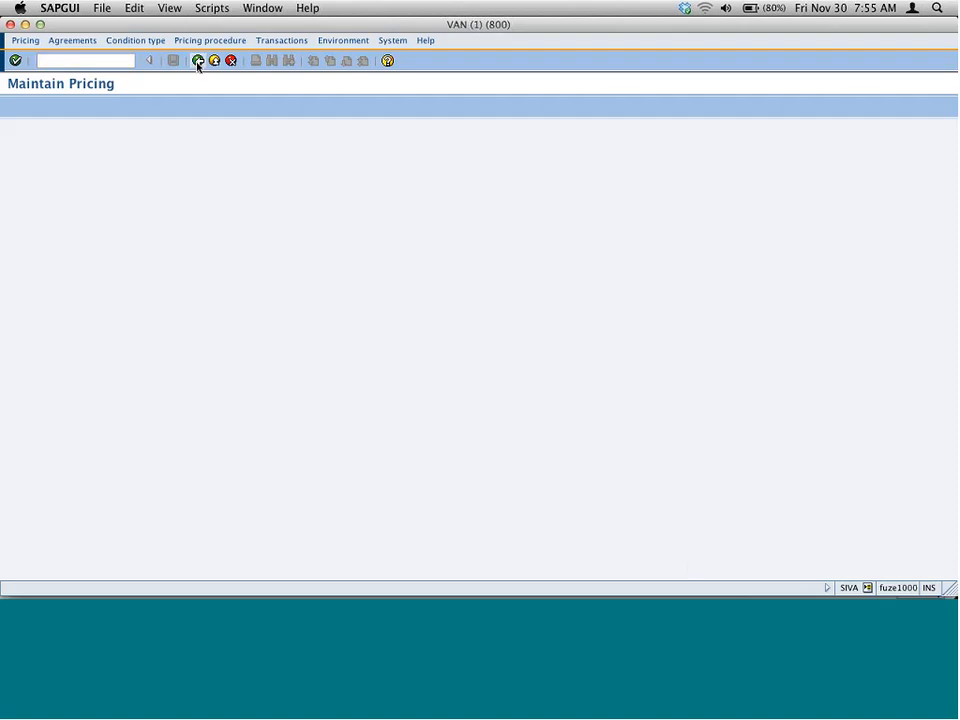
left_click(121, 62)
type("vk1")
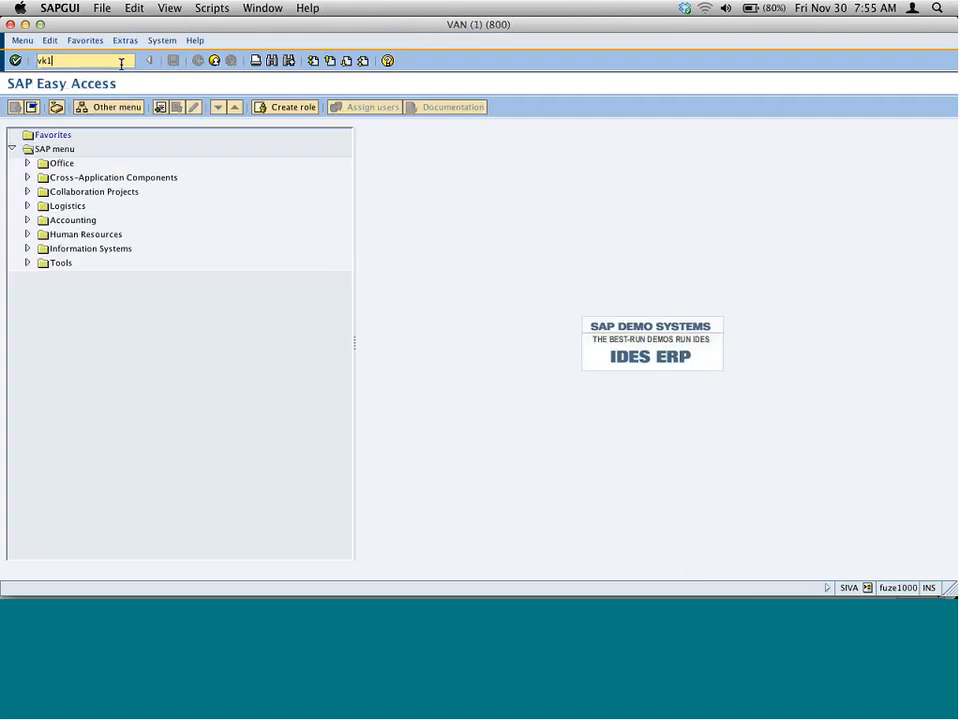
type("1")
key("Return")
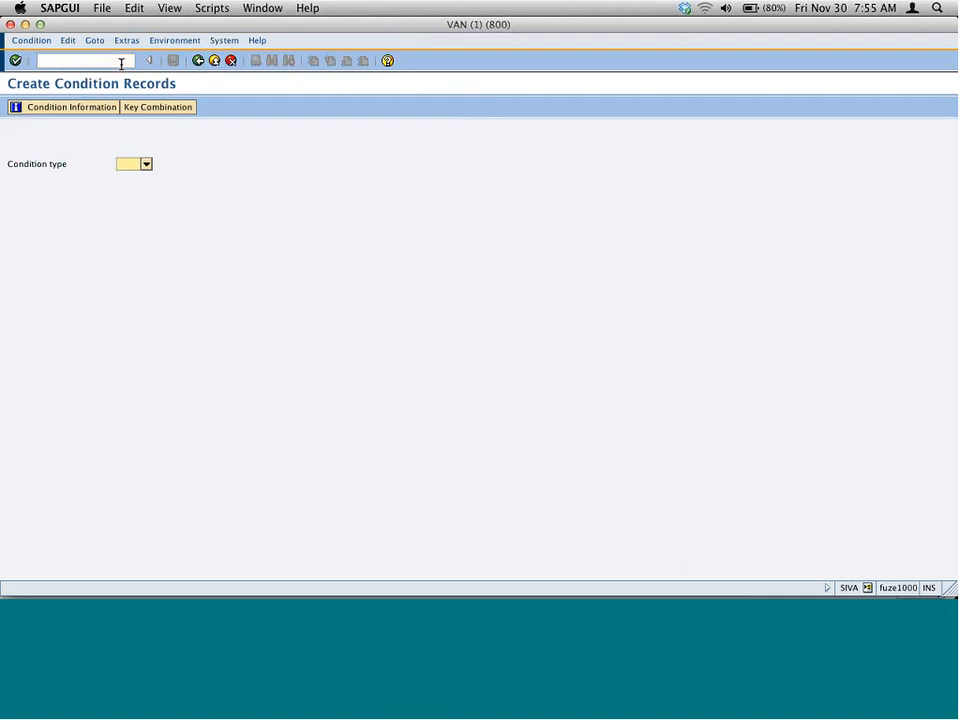
Enter condition type ZLAK and choose the Material/Cust.group key combination for the new condition records
type("zlak")
key("Return")
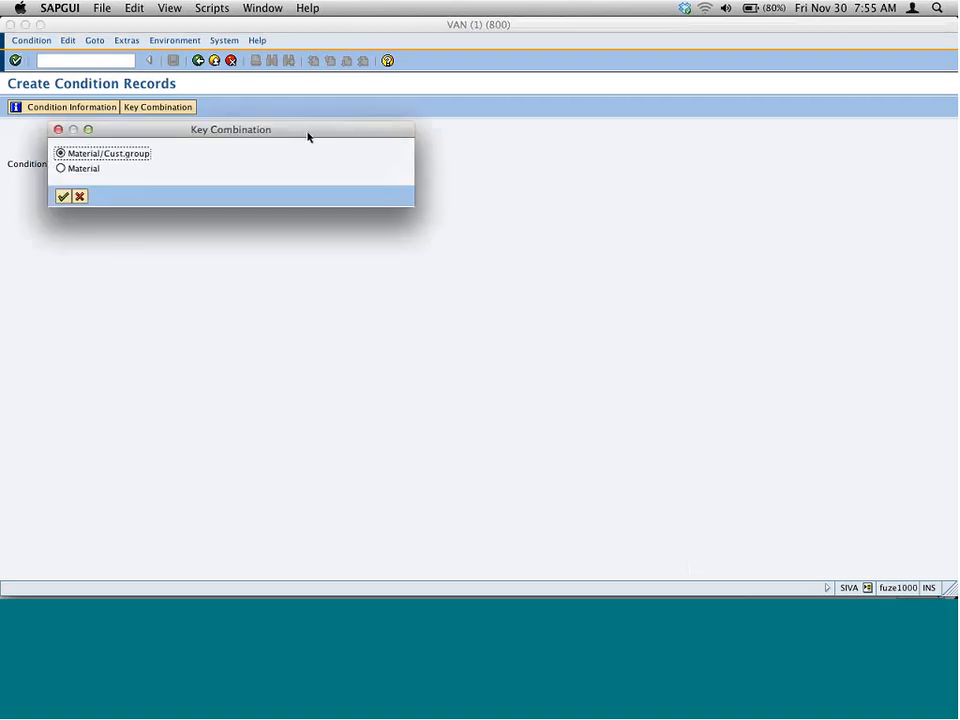
left_click_drag(303, 132, 323, 210)
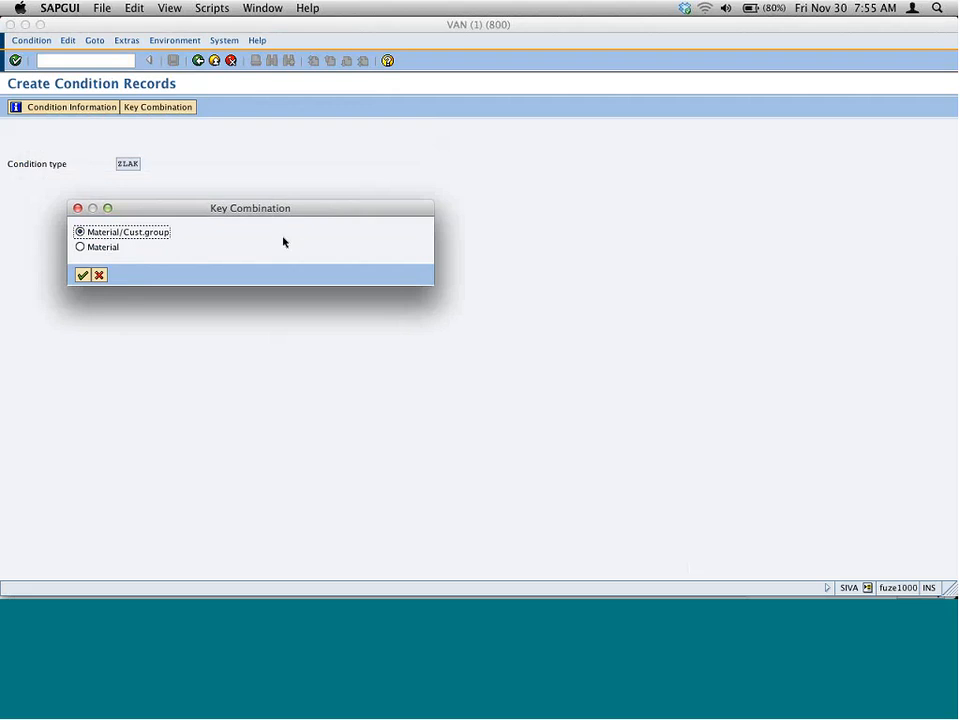
left_click(110, 249)
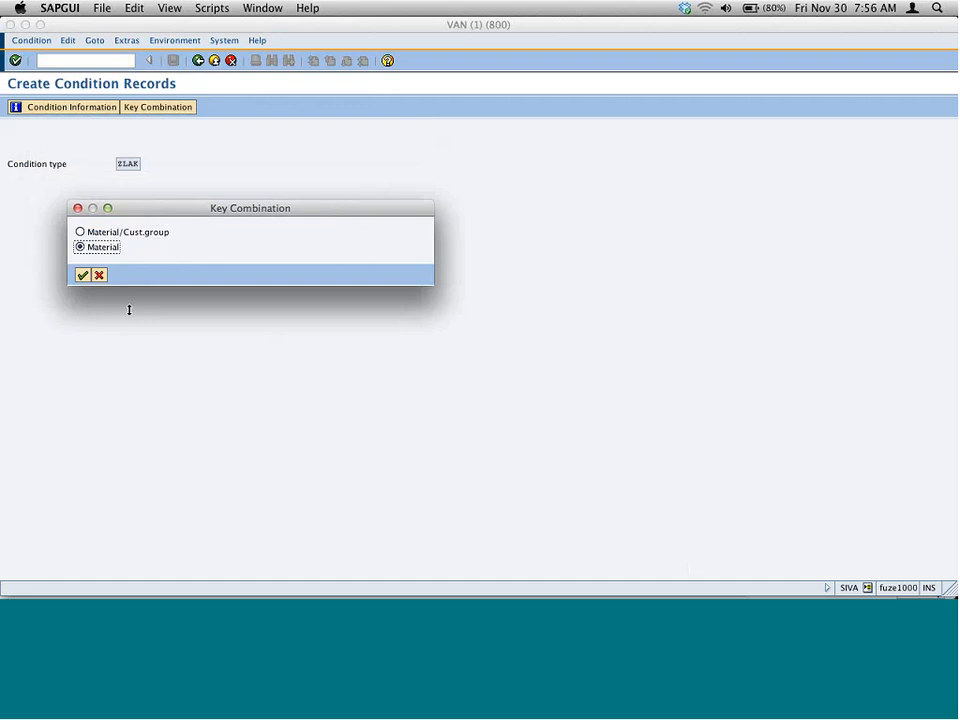
left_click(104, 233)
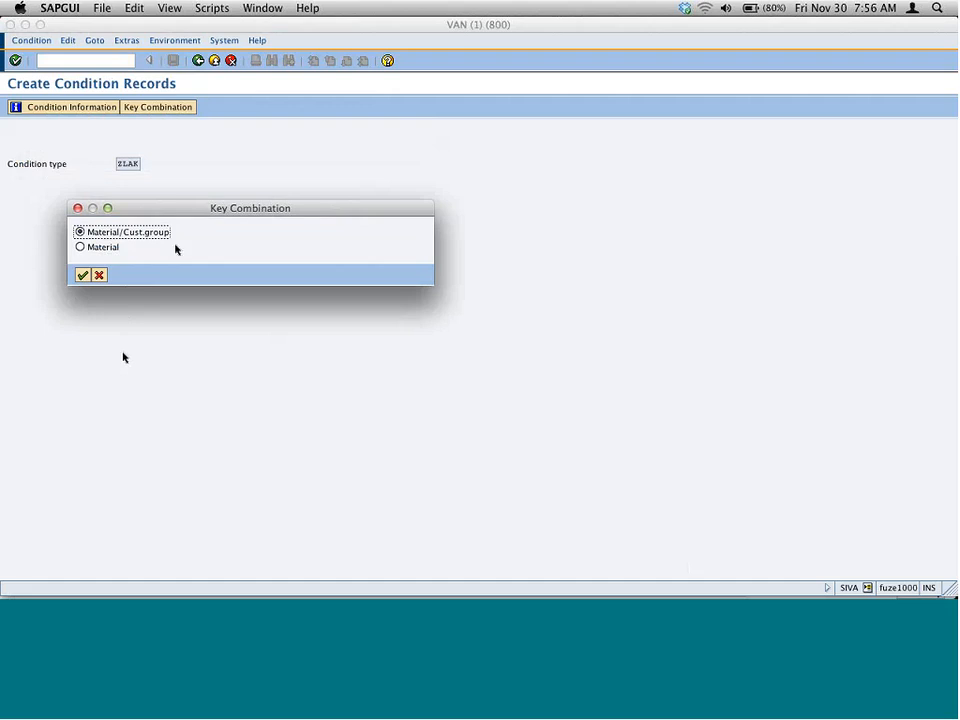
left_click(82, 275)
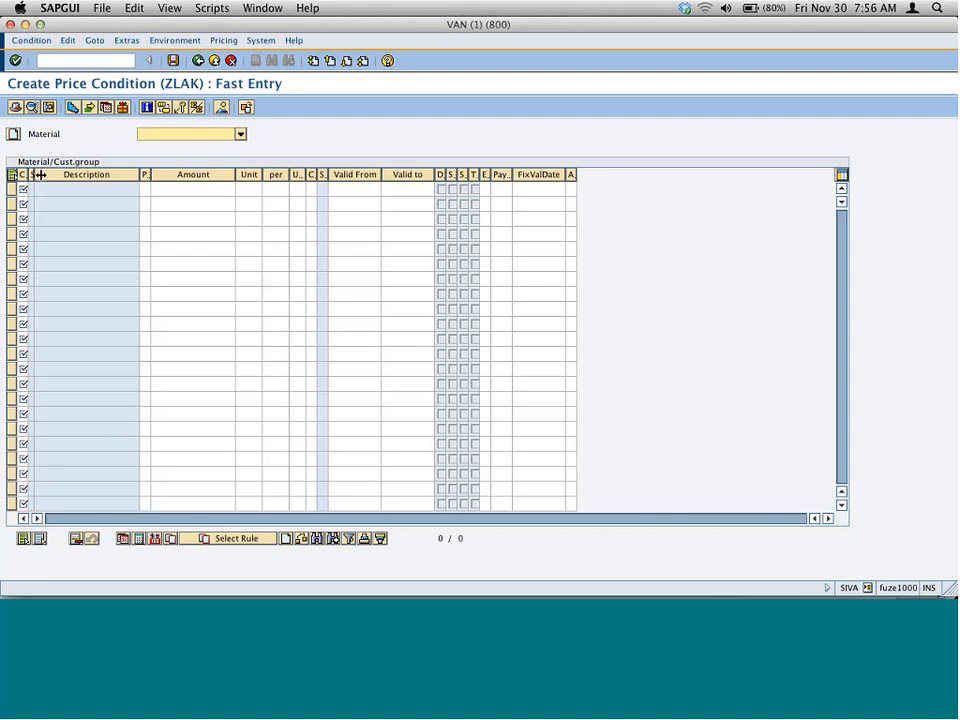
Widen the Cust.group column and enter m-01 as the material
left_click_drag(40, 175, 75, 178)
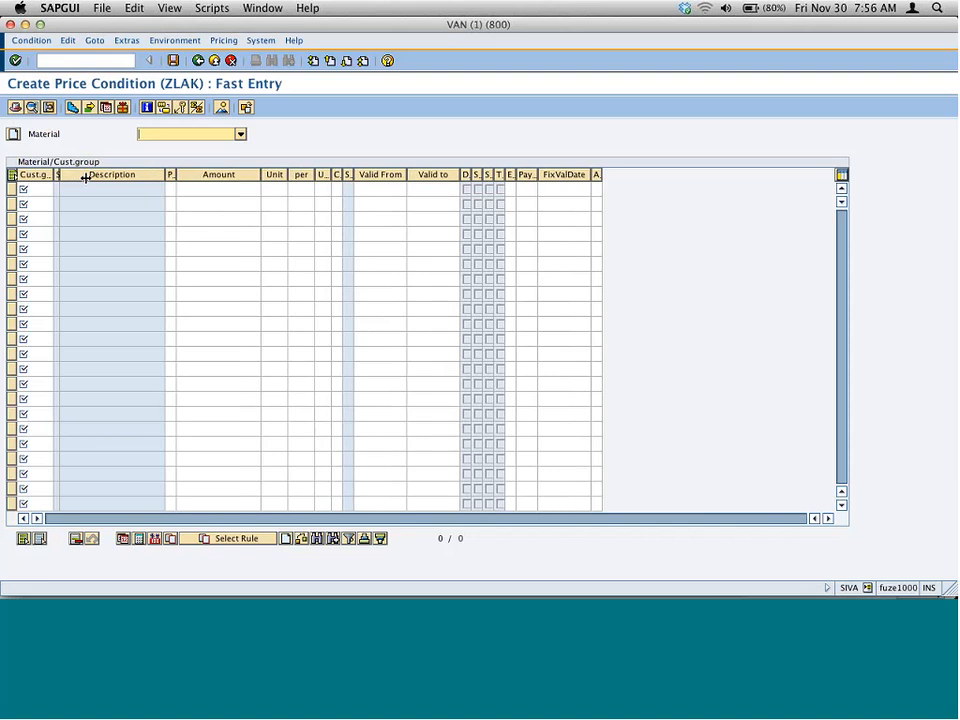
left_click_drag(86, 178, 92, 175)
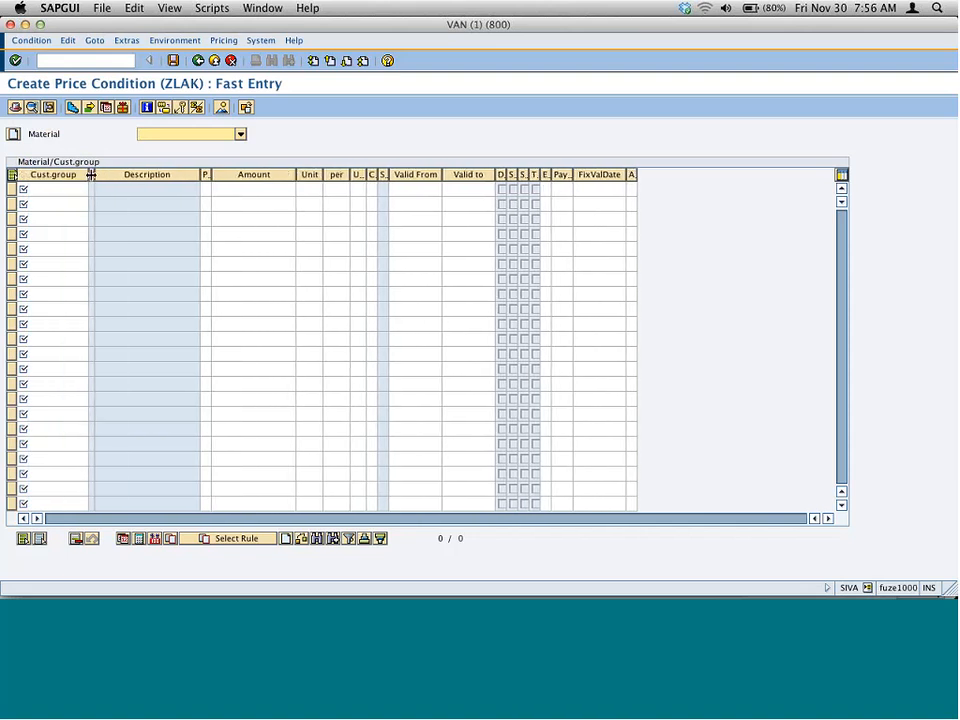
type("m-0")
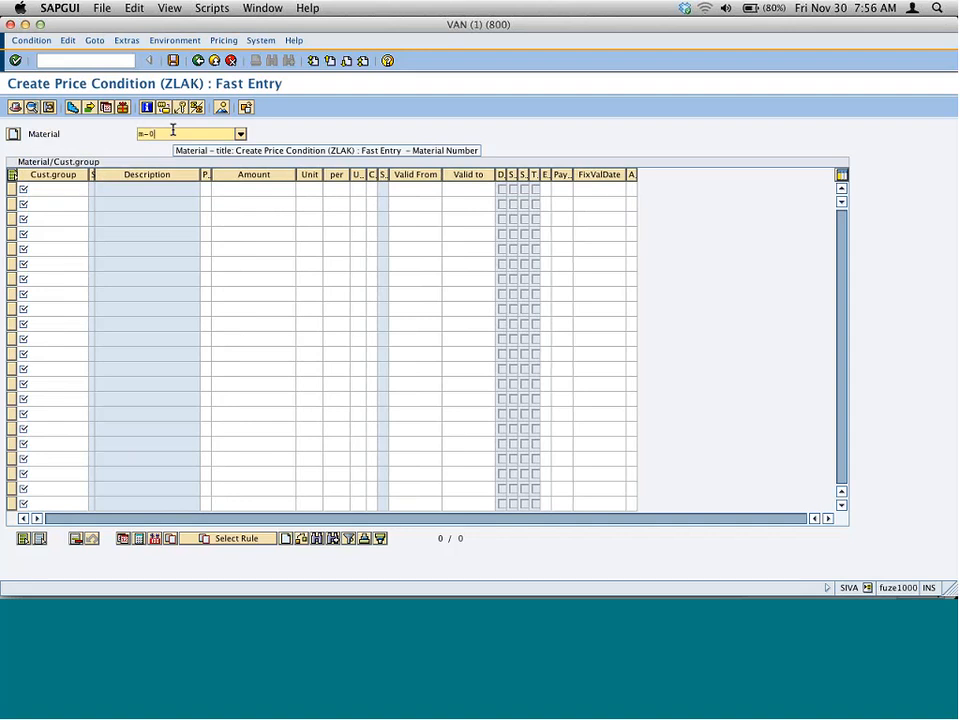
type("1")
key("Tab")
Start transaction VD03 in a new session and display the customer's sales area data for sales area 1000/10/00 by entering the customer number
left_click(124, 57)
type("/")
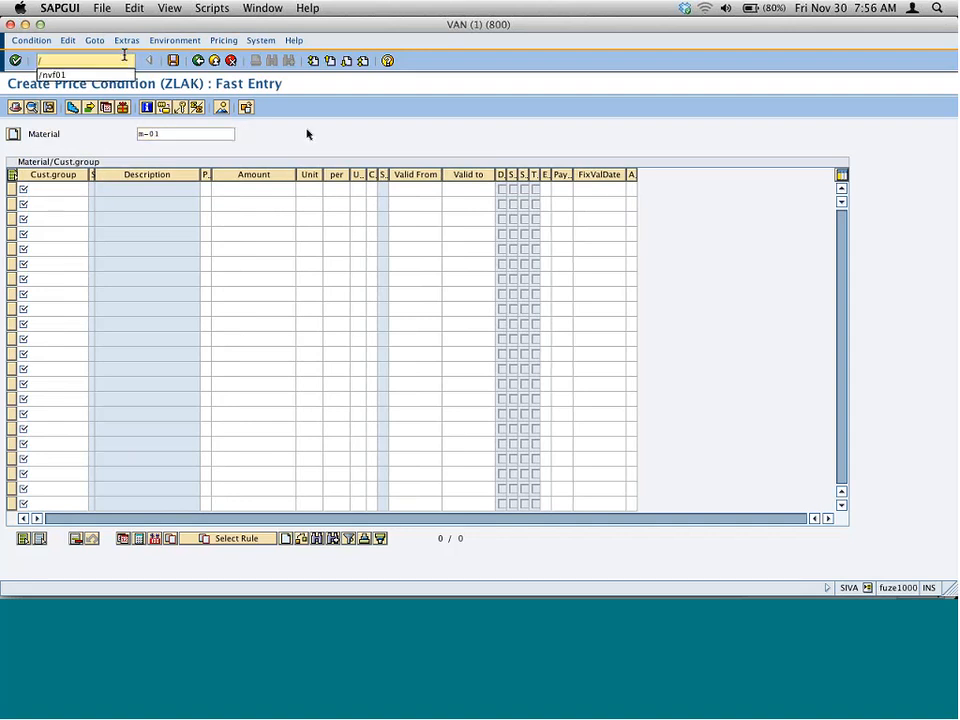
type("ovd")
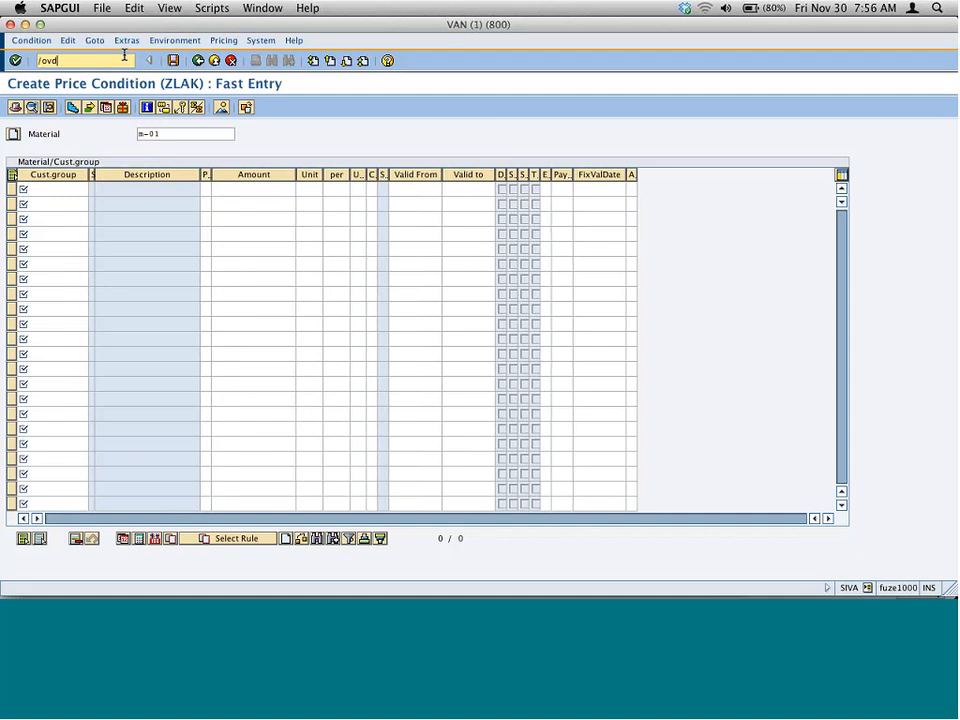
type("03")
key("Return")
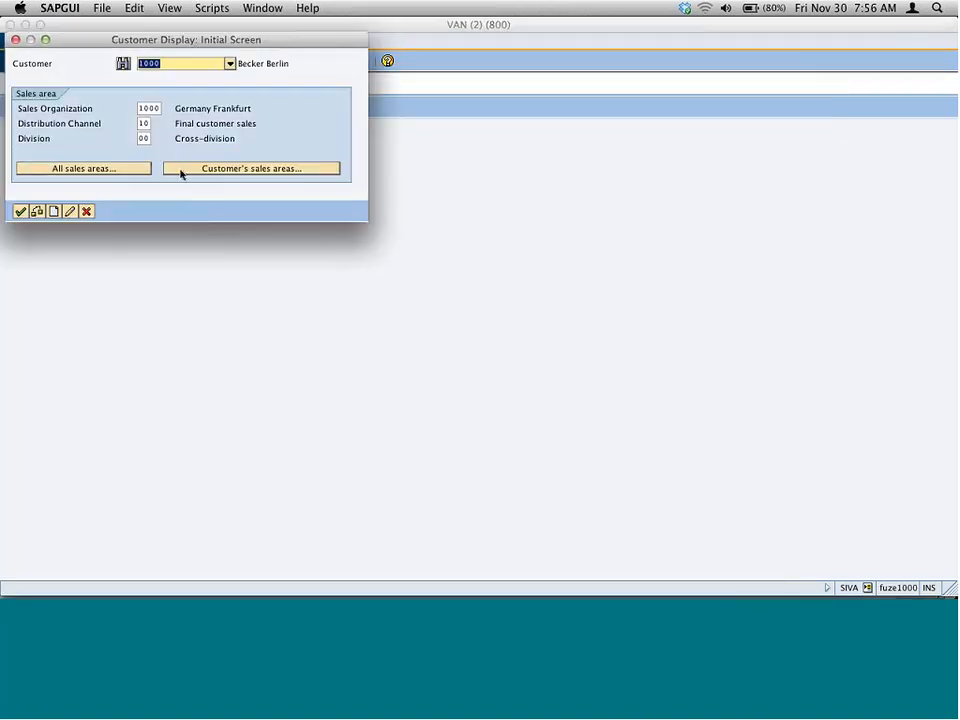
type("400000")
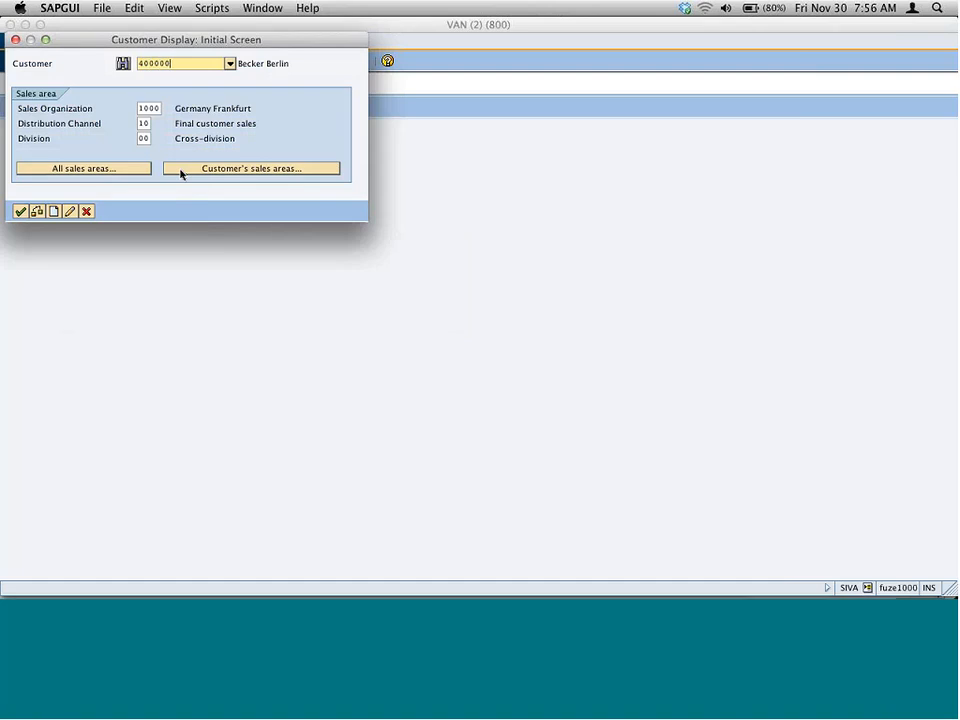
left_click(20, 211)
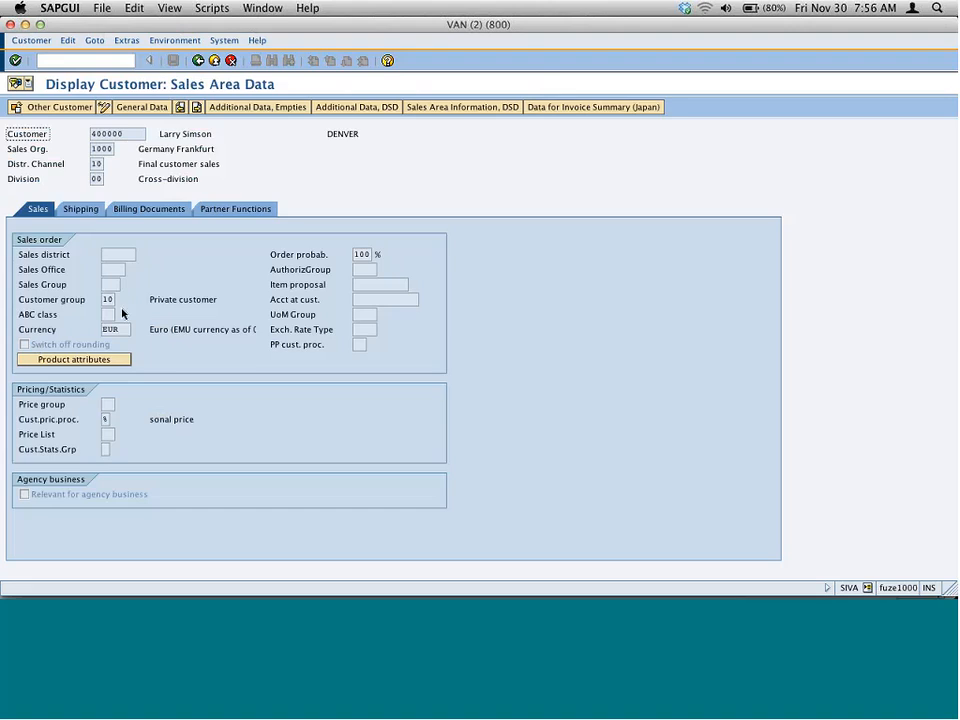
Check the customer's customer group, return to the ZLAK fast entry, and save a record for customer group 10 with amount 137 EUR
left_click(108, 300)
key("super+grave")
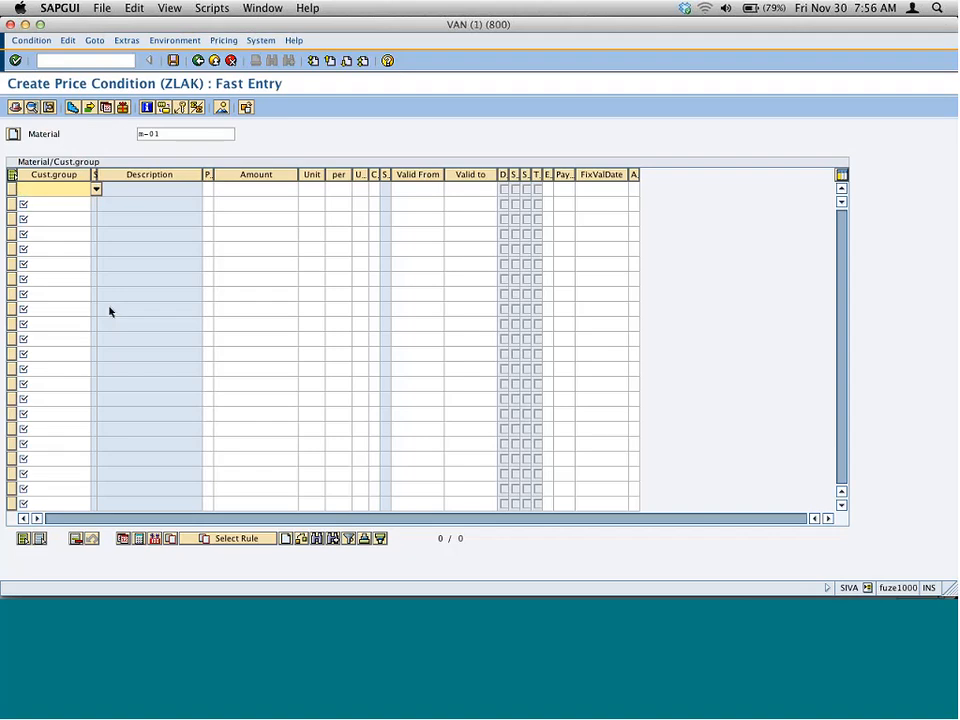
type("10")
key("Tab")
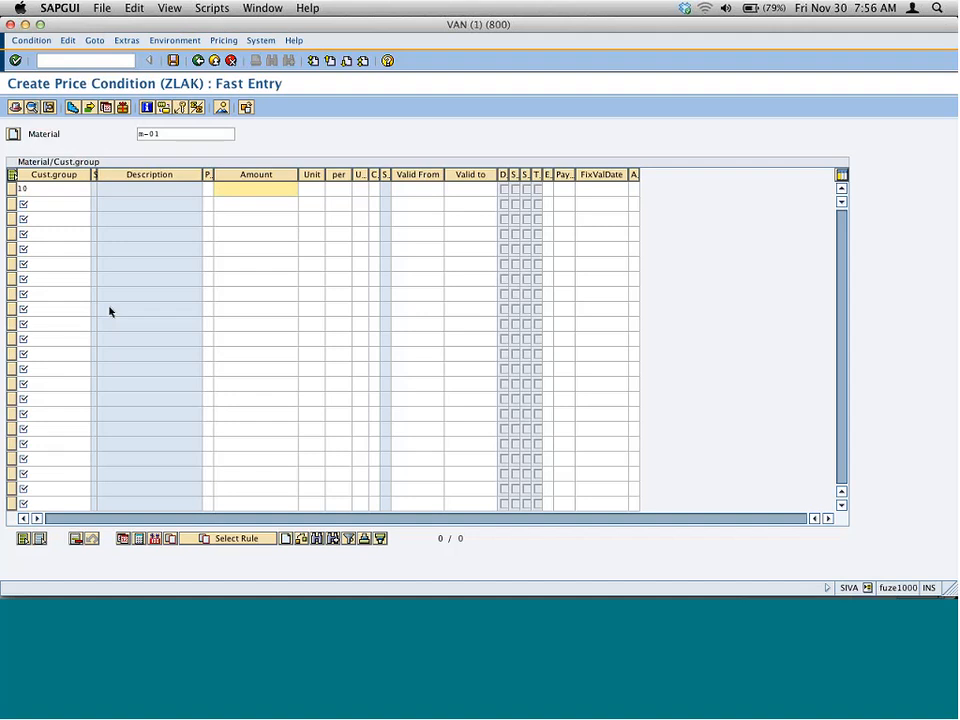
type("137")
key("Tab")
type("eur")
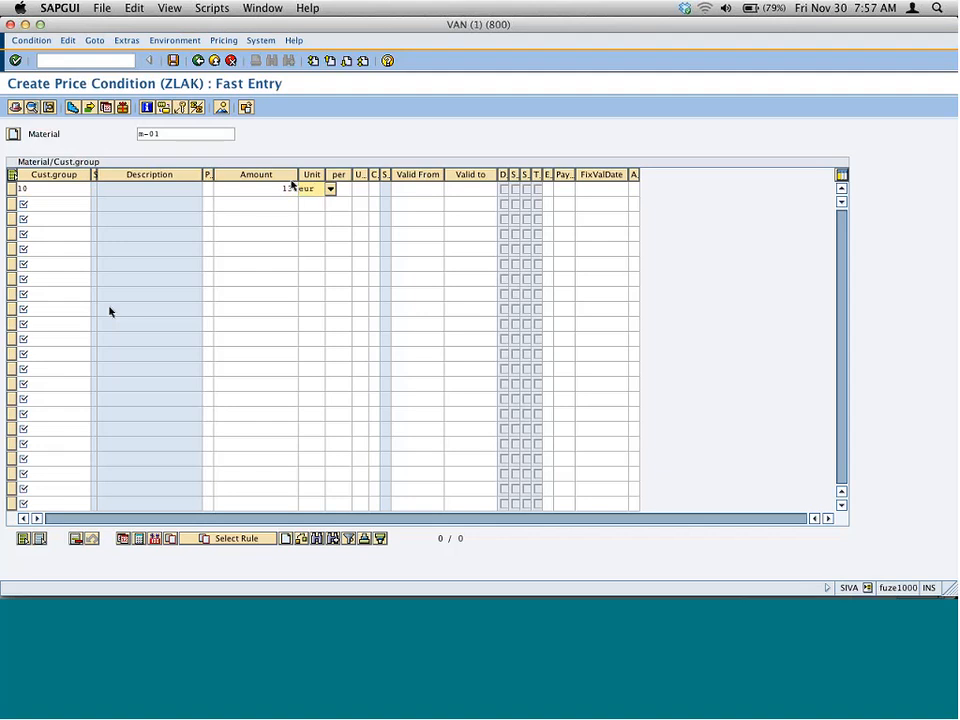
left_click(173, 60)
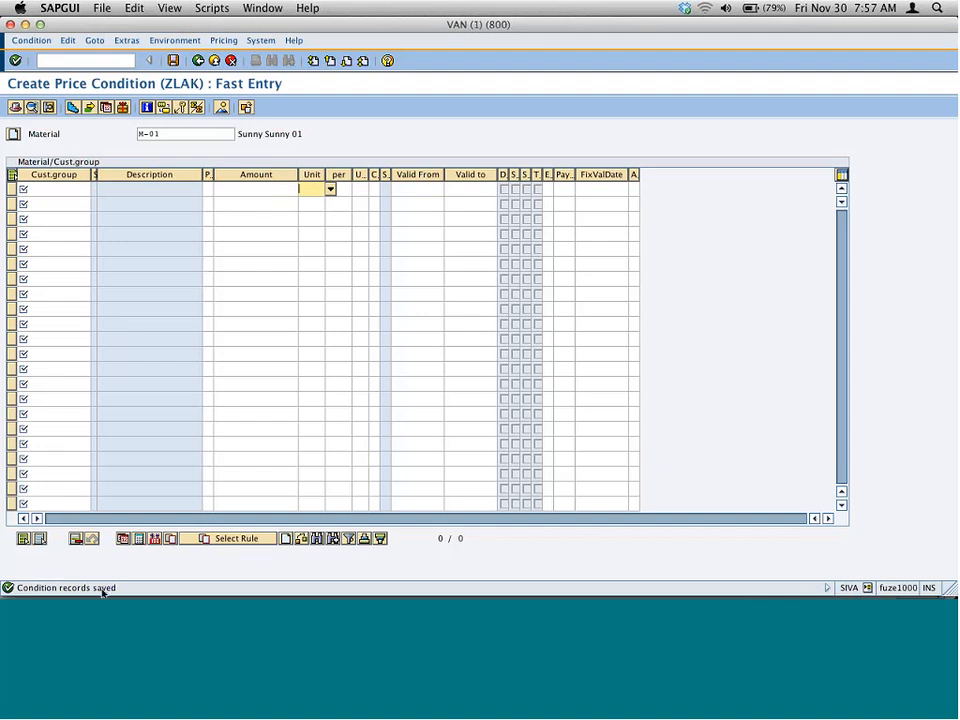
Leave condition record creation and start a new sales order in transaction VA01 with the laxmi standard order type
left_click(198, 62)
left_click(199, 61)
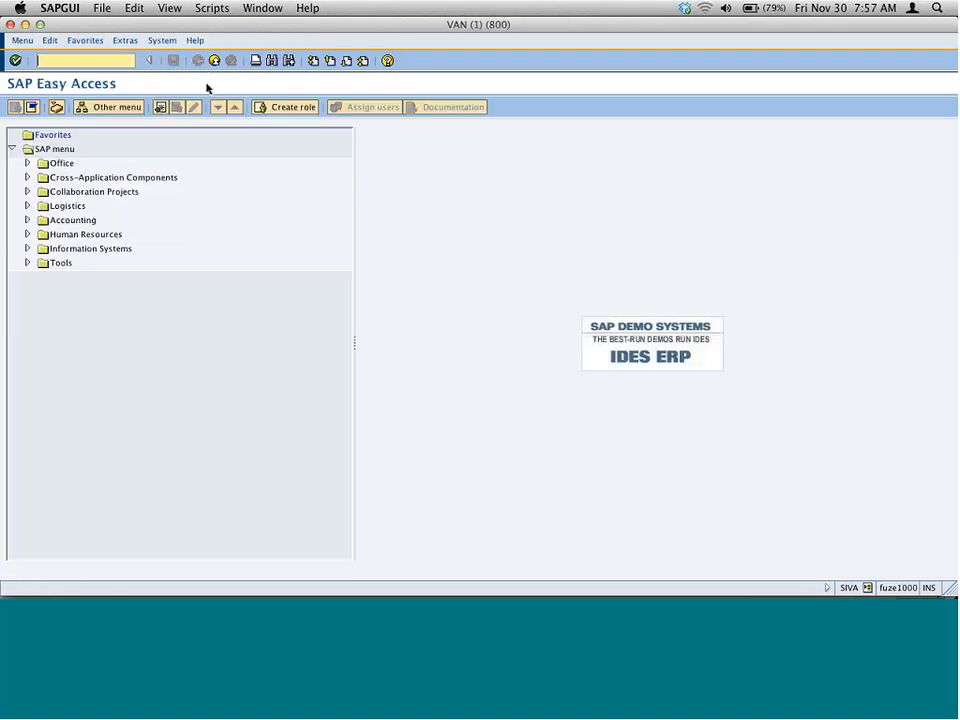
type("va01")
left_click(15, 61)
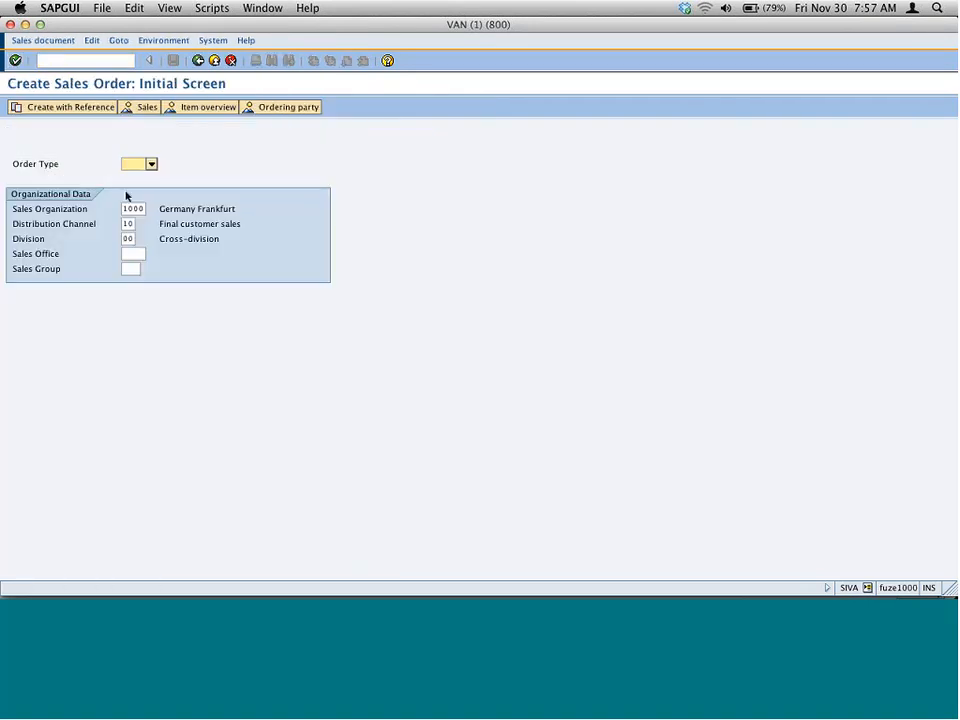
type("z1a")
type("k")
left_click(16, 61)
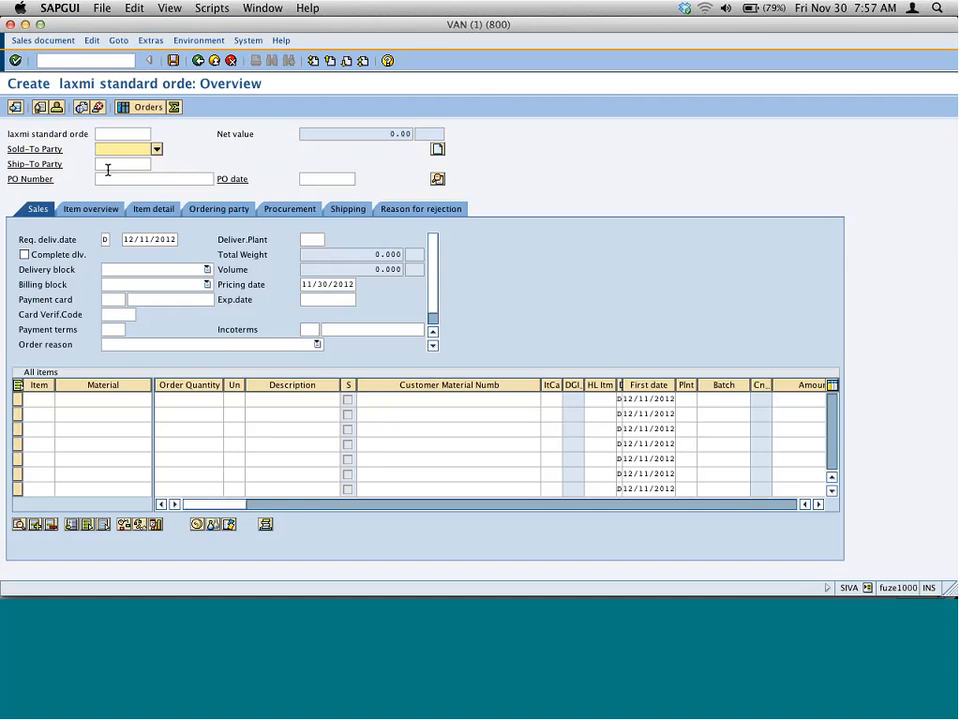
Enter the customer number as sold-to party and add material m-01 with order quantity 1
type("40000")
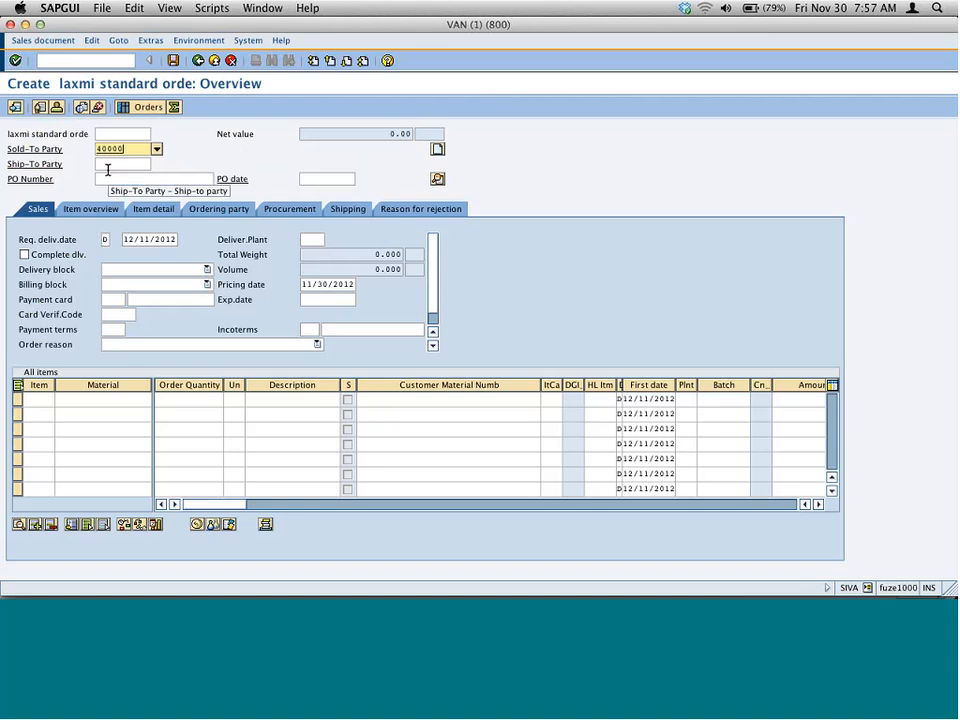
type("0")
key("Return")
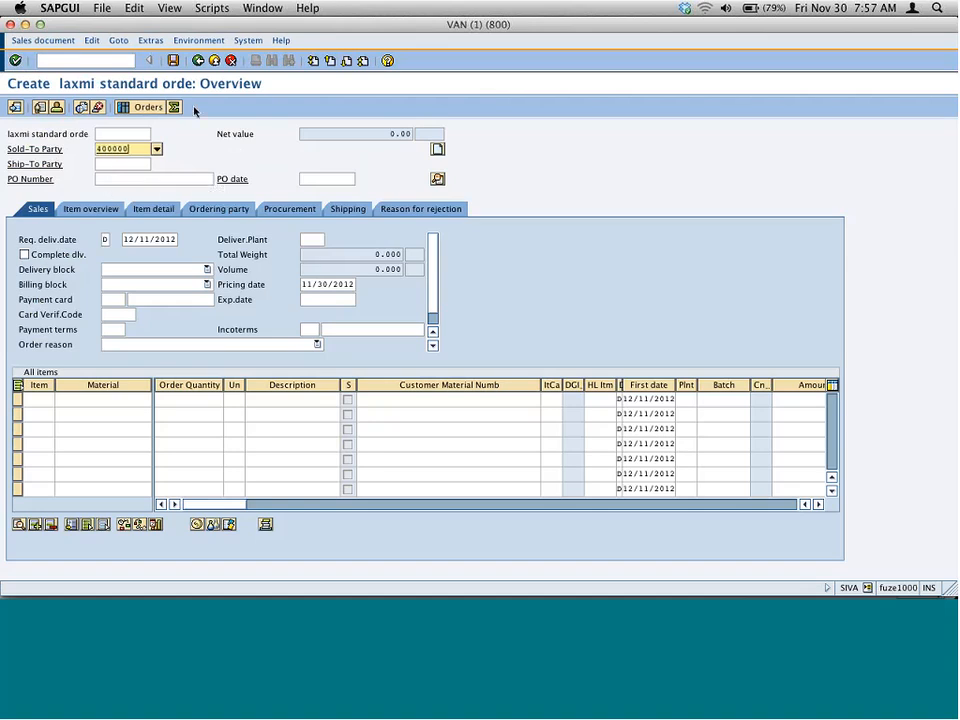
left_click(128, 398)
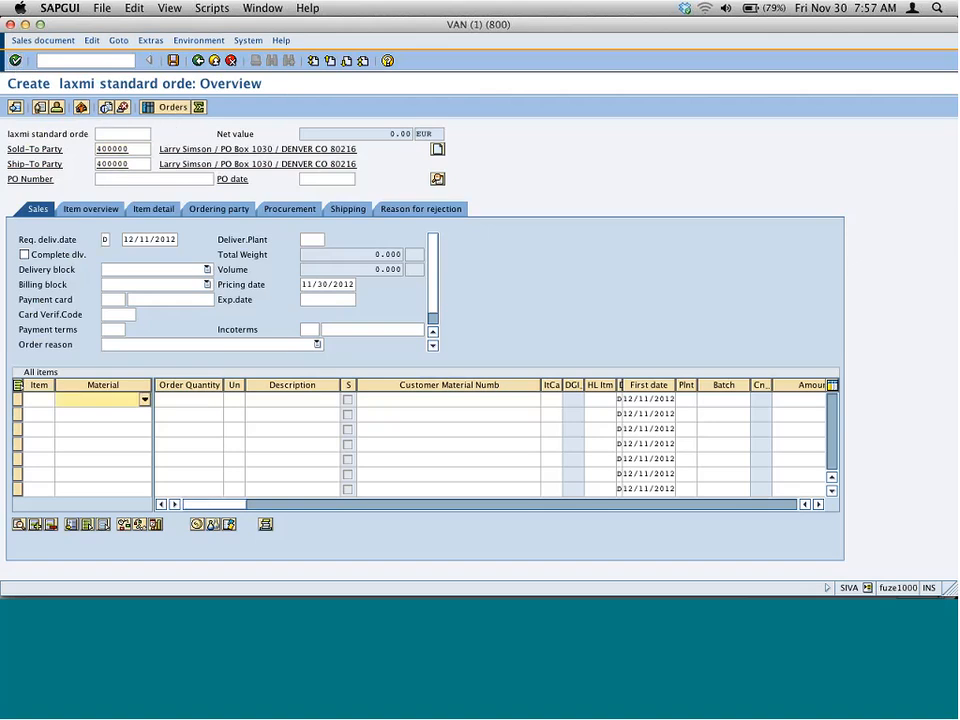
type("m-01")
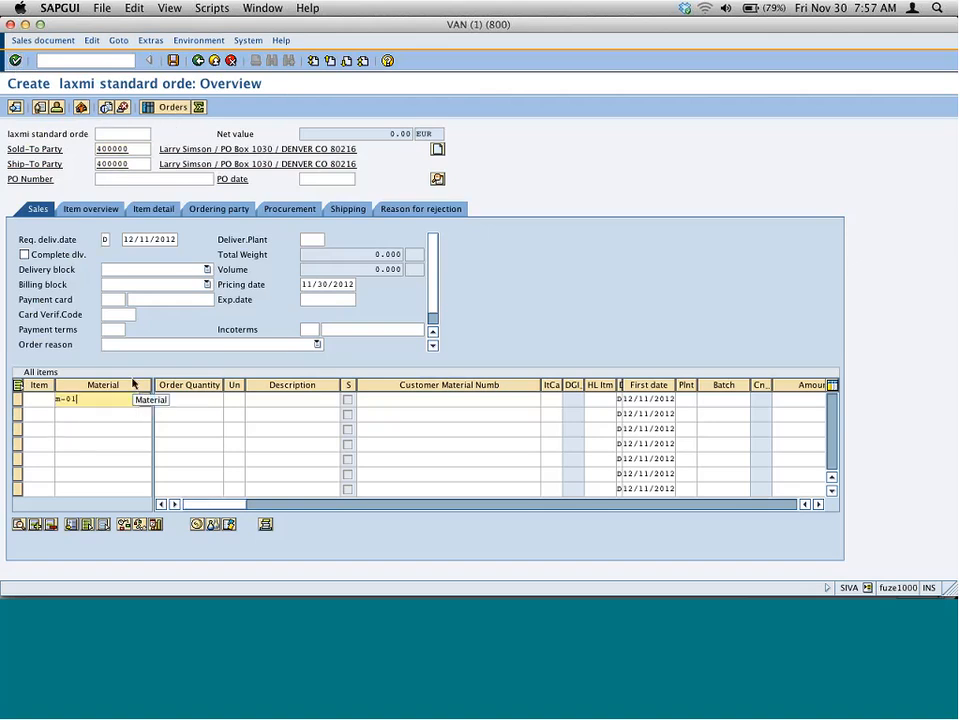
key("Tab")
type("1")
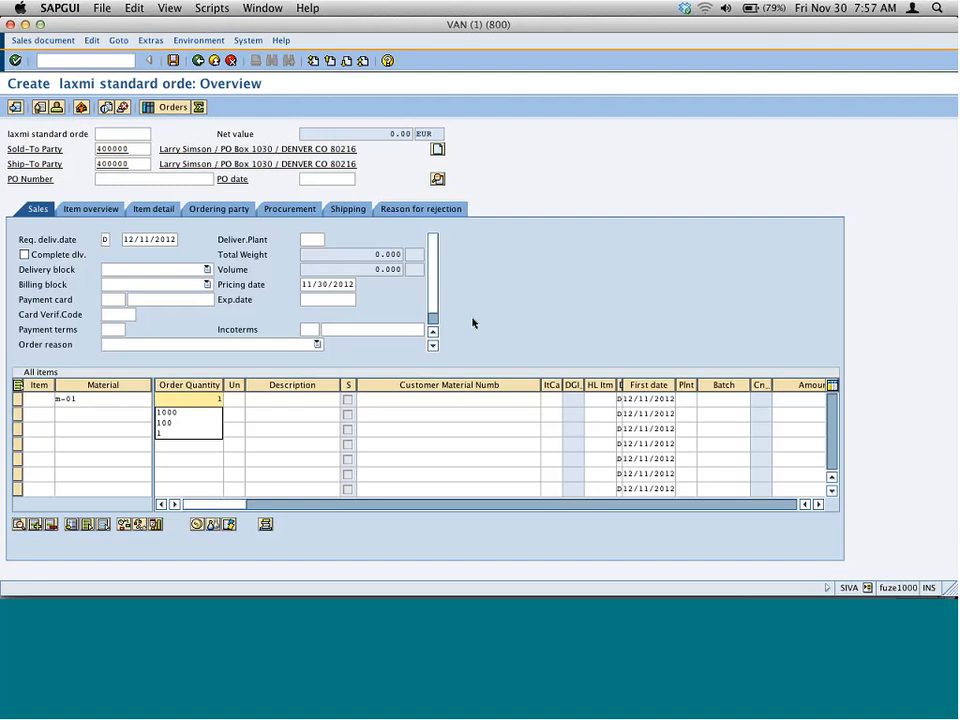
left_click(16, 61)
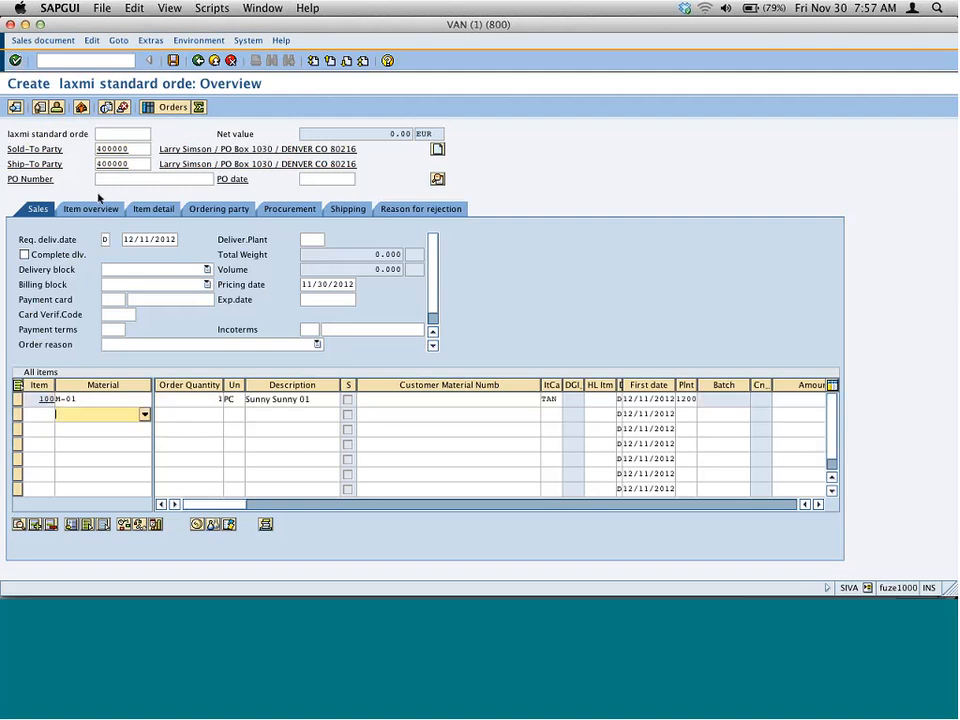
Display the pricing conditions of the M-01 order item and check the ZLAK price amount
left_click(18, 400)
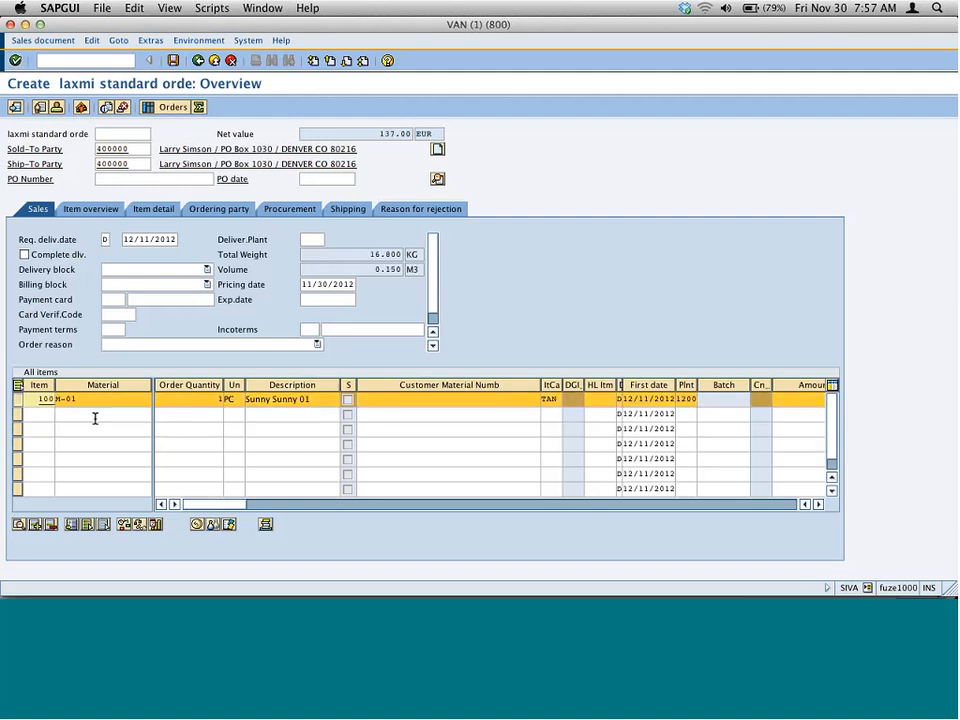
left_click(196, 525)
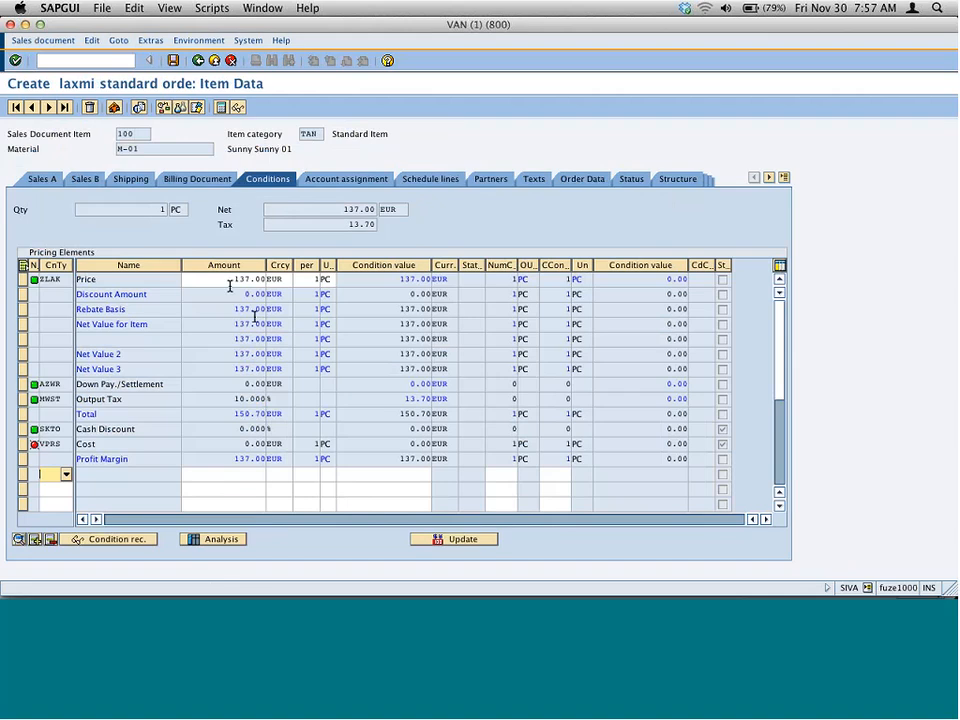
double_click(236, 279)
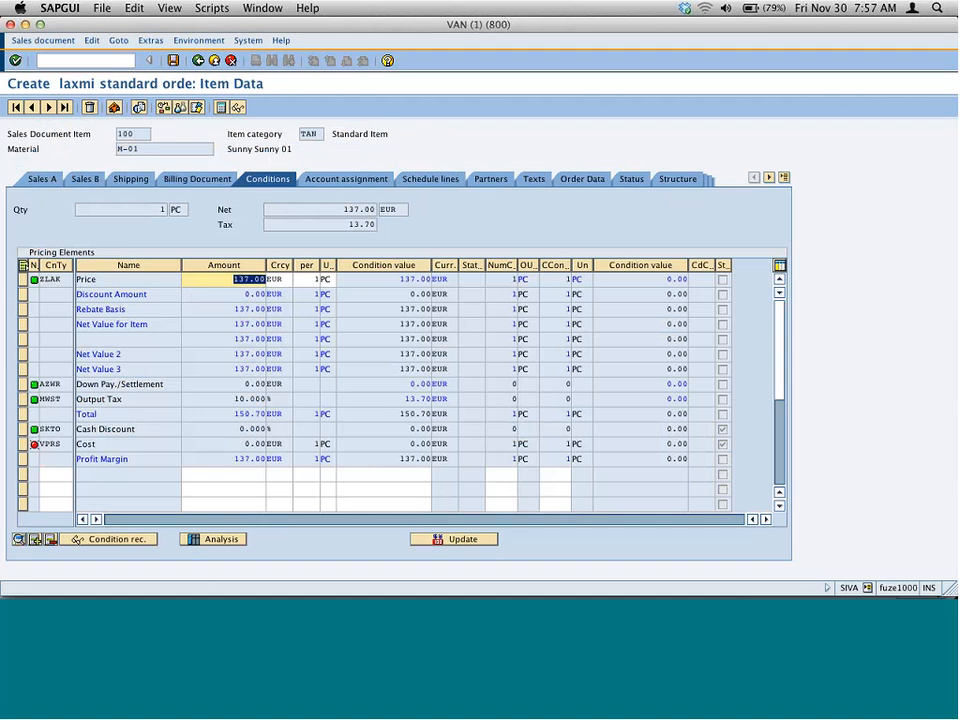
Run the pricing analysis, examine the details of ZLAK accesses 05 and 10, and return to the item's conditions
left_click(222, 539)
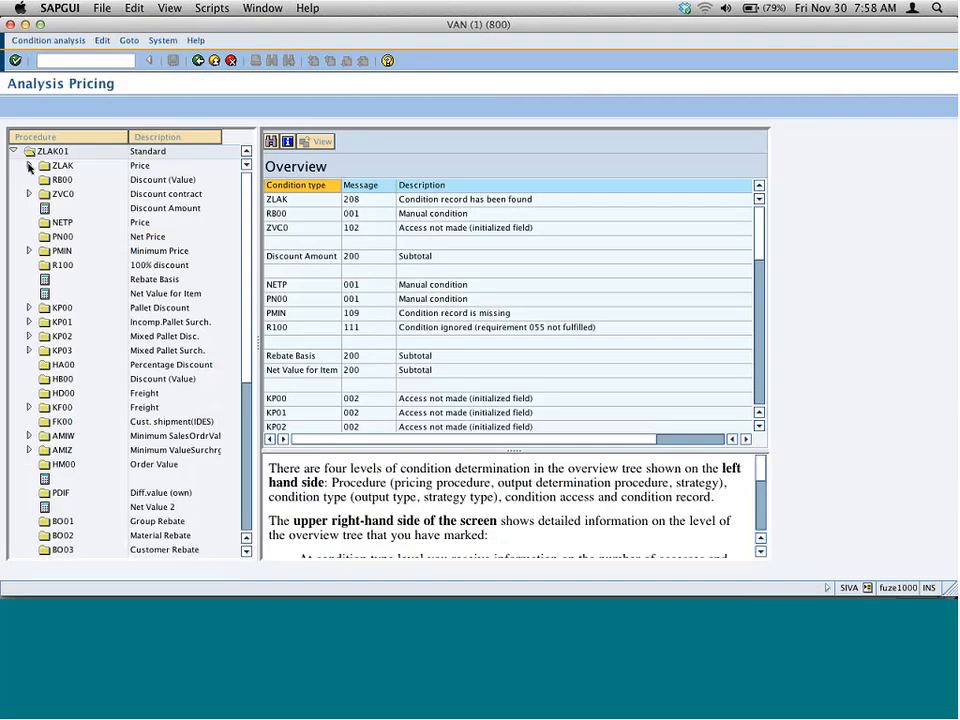
double_click(70, 168)
double_click(68, 180)
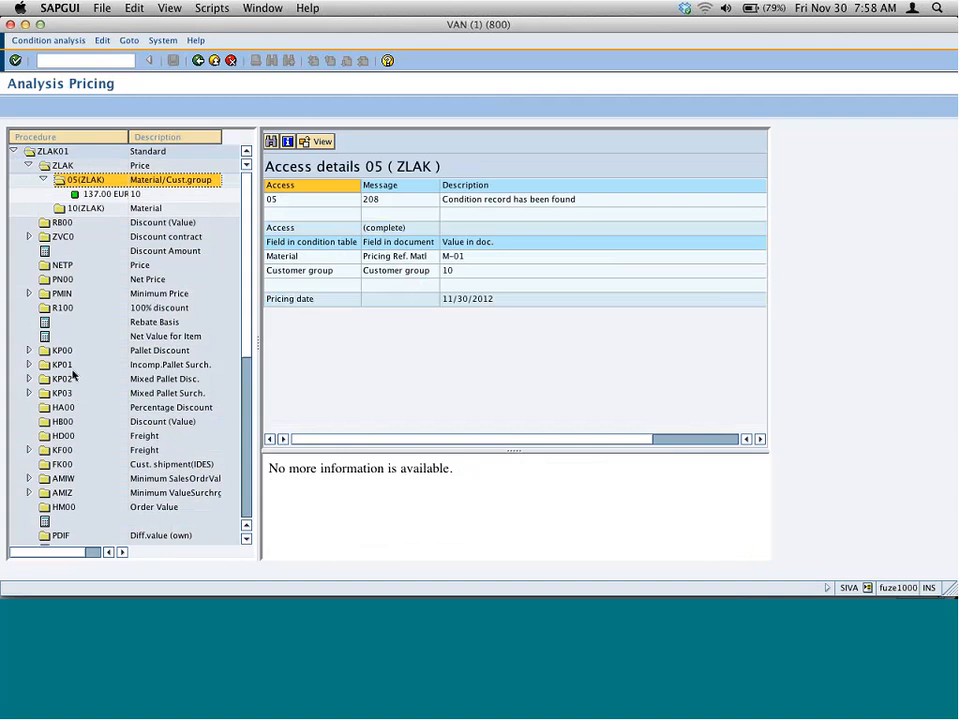
double_click(88, 208)
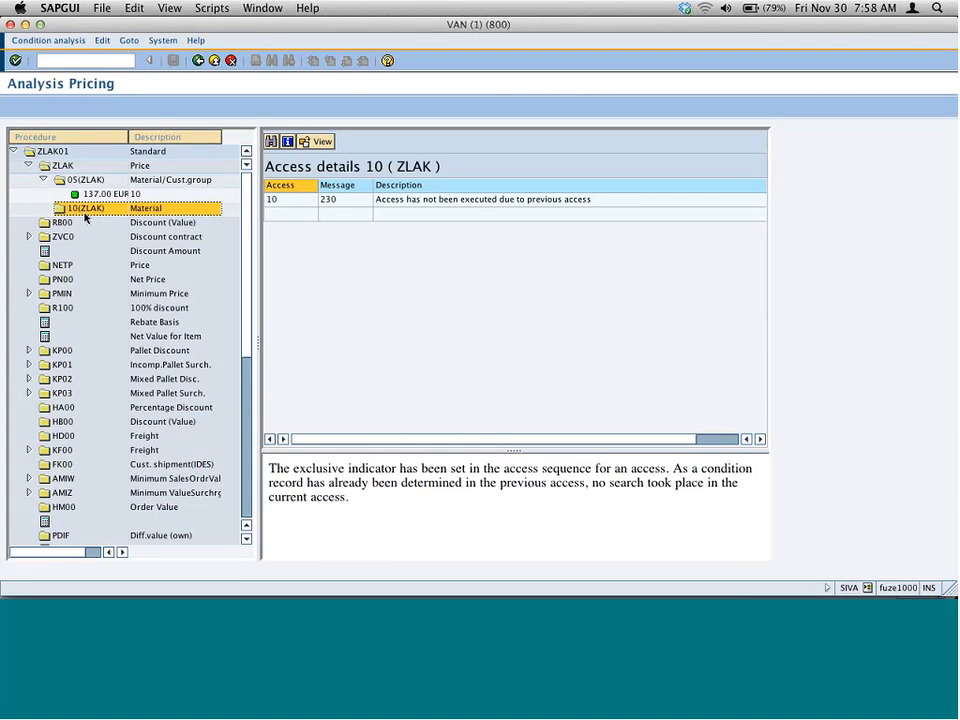
left_click(402, 203)
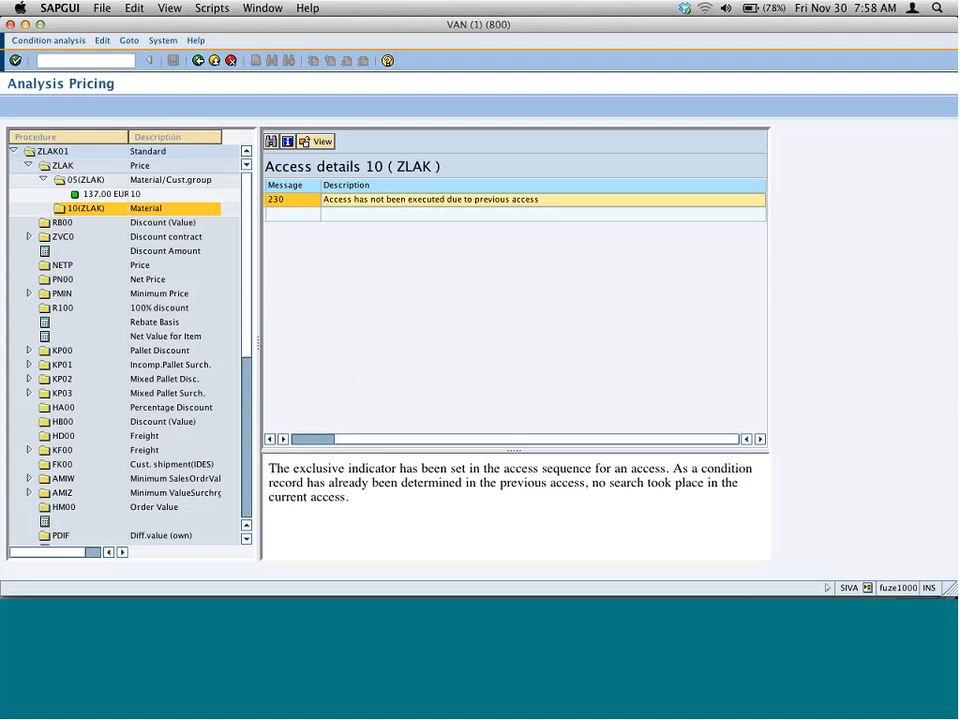
left_click(198, 61)
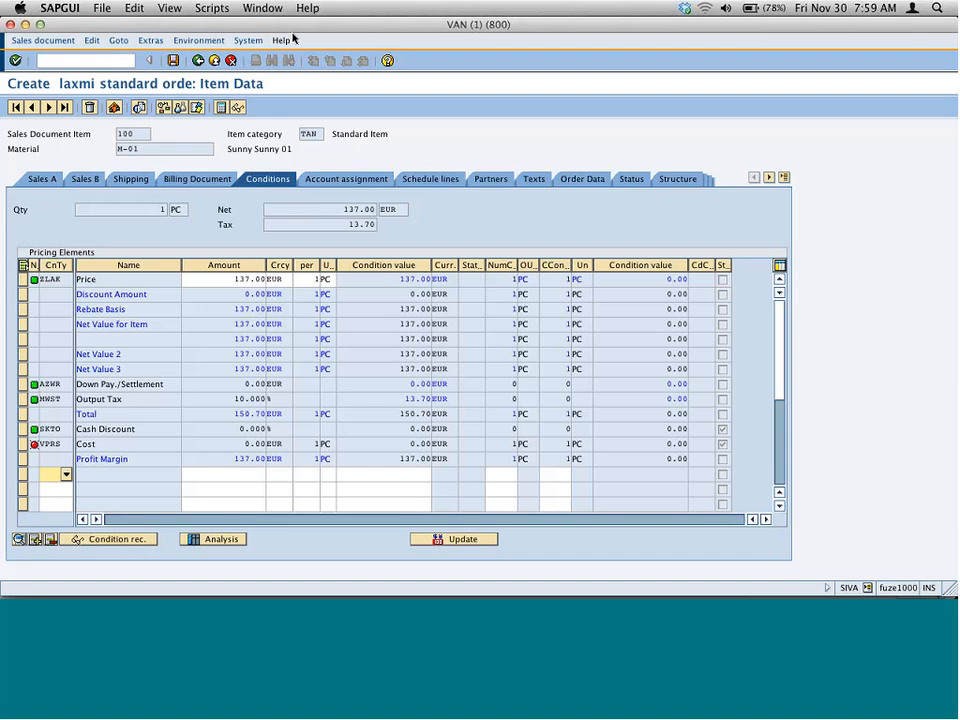
Switch to Curio and create a new idea space with the Blank style
key("super+Tab")
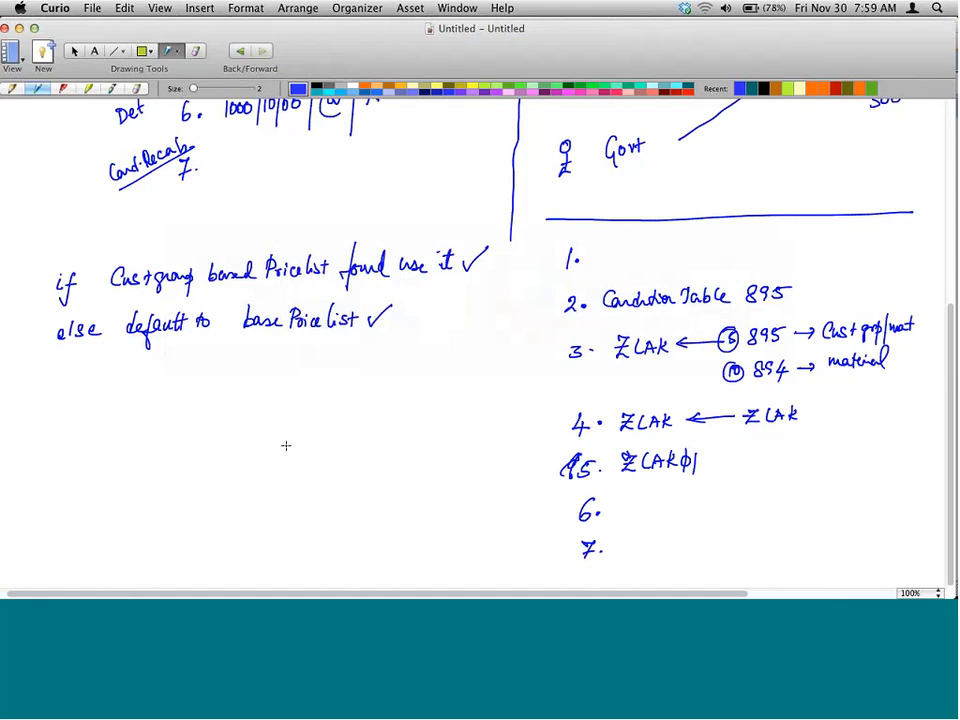
key("super+n")
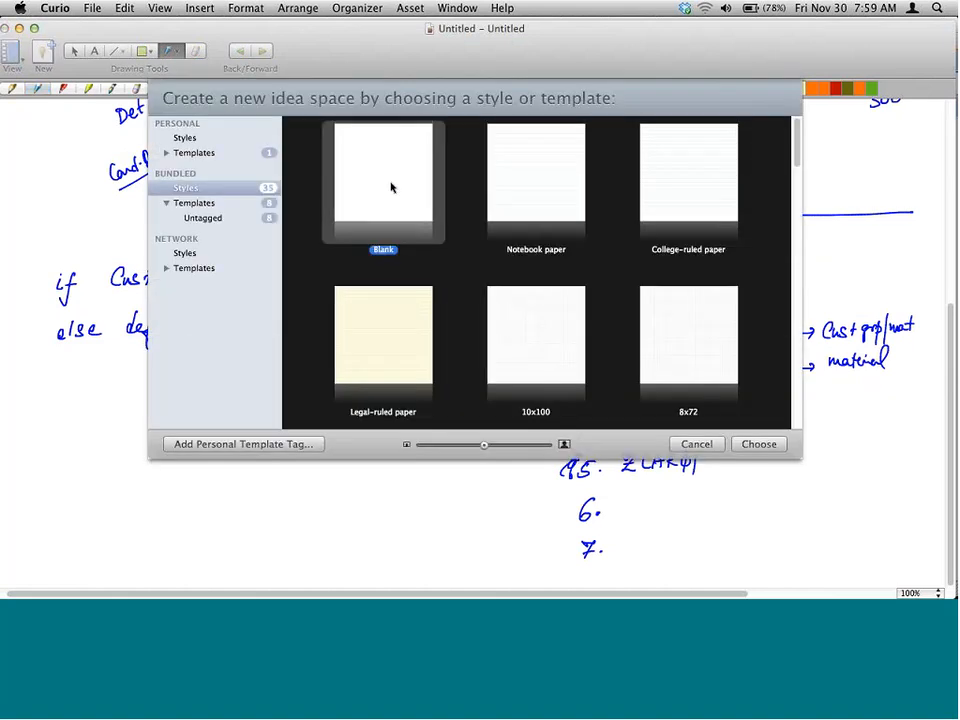
left_click(755, 443)
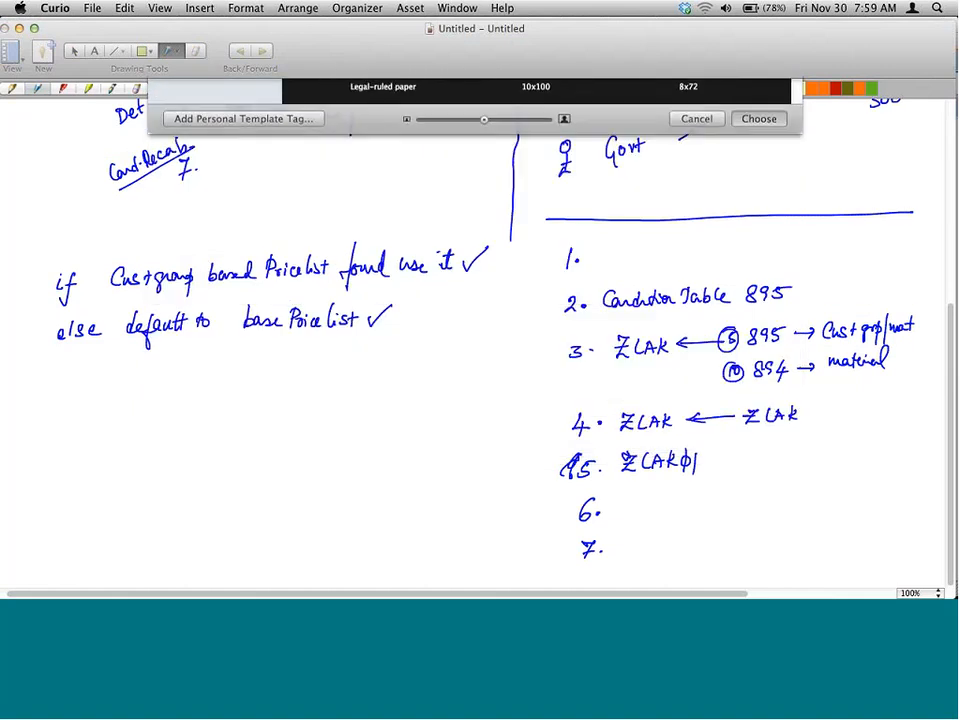
Handwrite Price with an arrow to two lines labelled Mat/cust grp and Mat, and continue the list with a vertical row of dots
mouse_move(140, 151)
left_mouse_down()
mouse_move(147, 162)
mouse_move(178, 163)
mouse_move(338, 152)
mouse_move(344, 176)
mouse_move(384, 157)
left_mouse_up()
left_click_drag(393, 150, 397, 157)
mouse_move(404, 140)
left_mouse_down()
mouse_move(403, 157)
mouse_move(408, 147)
left_mouse_up()
mouse_move(418, 131)
left_mouse_down()
mouse_move(413, 160)
mouse_move(489, 151)
left_mouse_up()
mouse_move(374, 187)
left_mouse_down()
mouse_move(372, 172)
mouse_move(396, 184)
left_mouse_up()
left_click_drag(401, 172, 402, 186)
left_click_drag(397, 176, 408, 176)
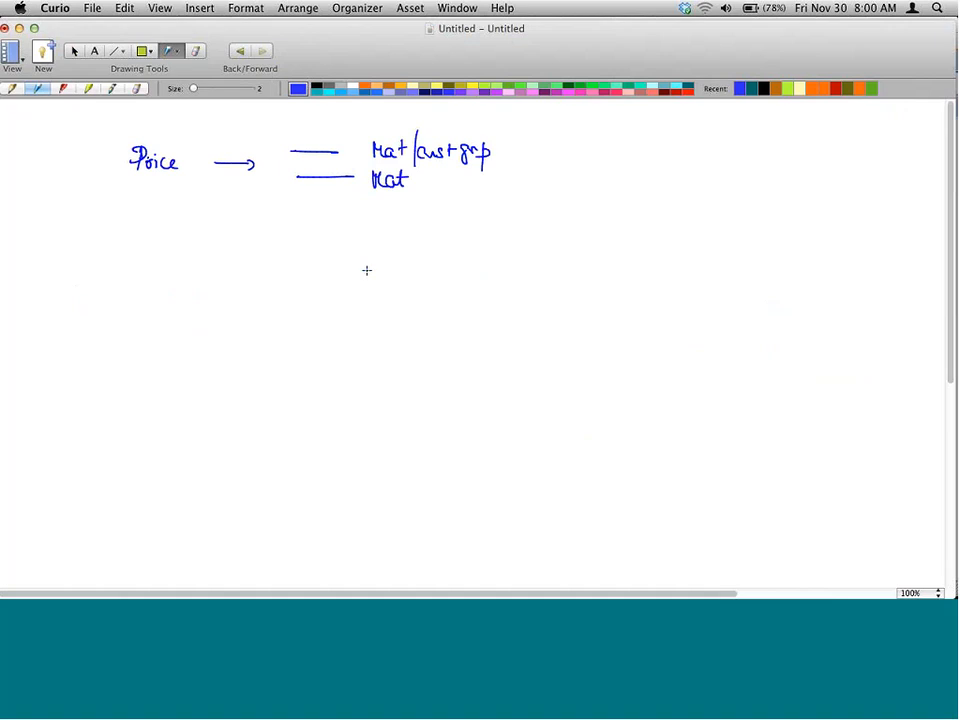
left_click(381, 197)
left_click(381, 210)
left_click(378, 217)
left_click(377, 225)
left_click(378, 233)
left_click(379, 240)
Handwrite ZLAK beside the access list, with a line under it, a vertical stroke beside it and a column of seven short dashes below
left_click_drag(607, 166, 622, 182)
left_click_drag(610, 174, 634, 180)
left_click_drag(637, 181, 656, 181)
left_click_drag(663, 167, 664, 181)
left_click_drag(620, 262, 643, 261)
mouse_move(622, 267)
left_mouse_down()
mouse_move(645, 266)
mouse_move(646, 290)
left_mouse_up()
left_click_drag(632, 337, 645, 337)
mouse_move(627, 360)
left_mouse_down()
mouse_move(639, 359)
mouse_move(651, 377)
left_mouse_up()
left_click_drag(626, 315, 647, 314)
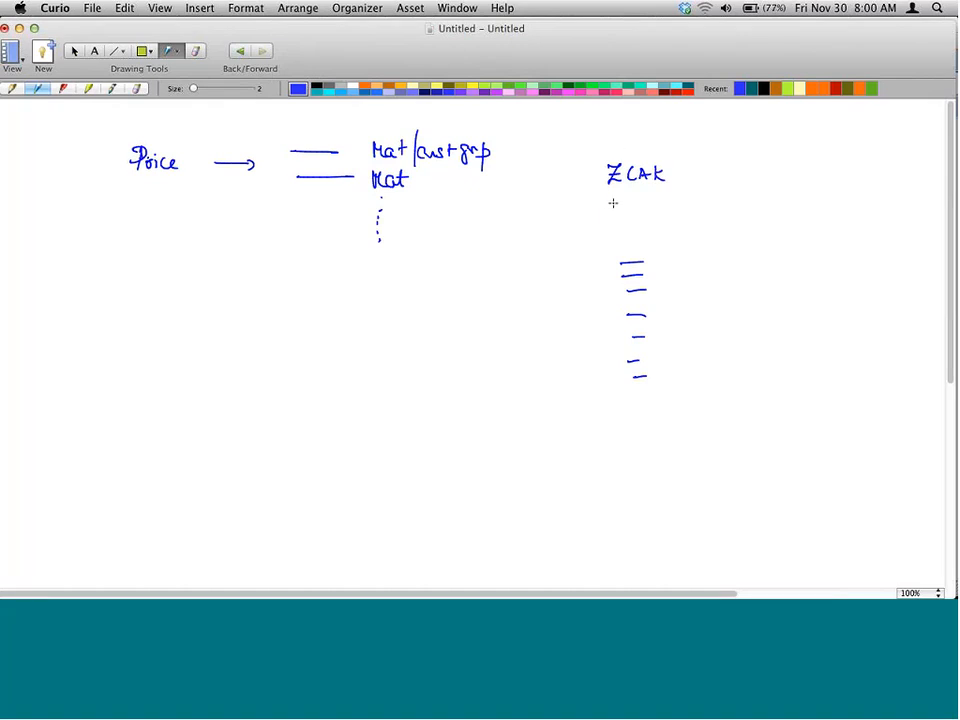
mouse_move(611, 203)
left_mouse_down()
mouse_move(627, 217)
mouse_move(665, 203)
left_mouse_up()
left_click_drag(594, 172, 596, 218)
Switch back to SAP and exit the sales order to the SAP Easy Access screen
key("super+Tab")
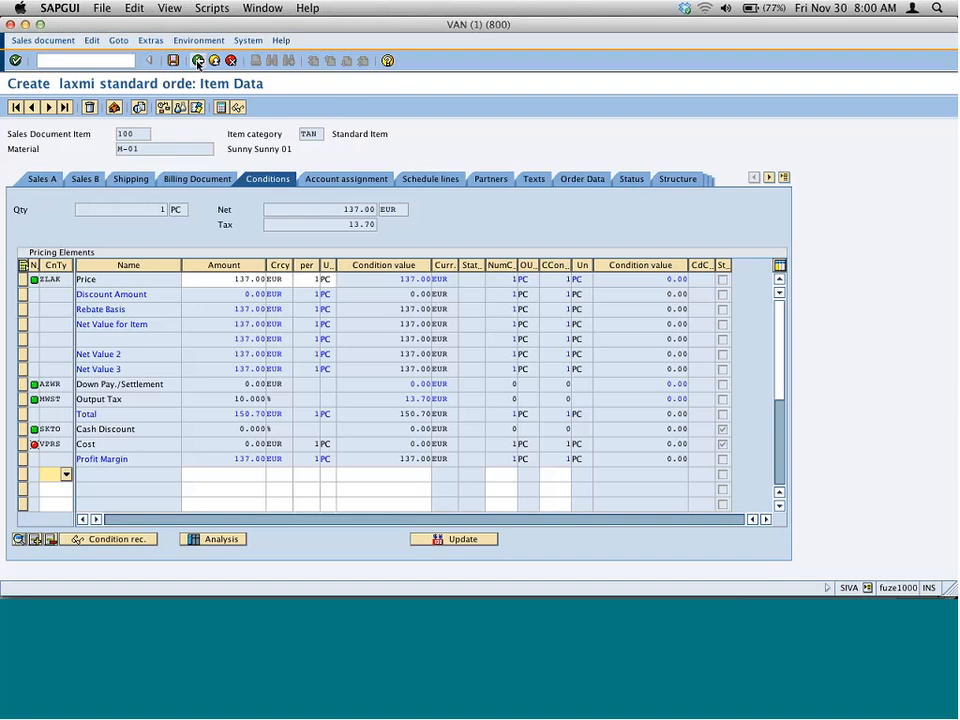
left_click(198, 62)
left_click(198, 62)
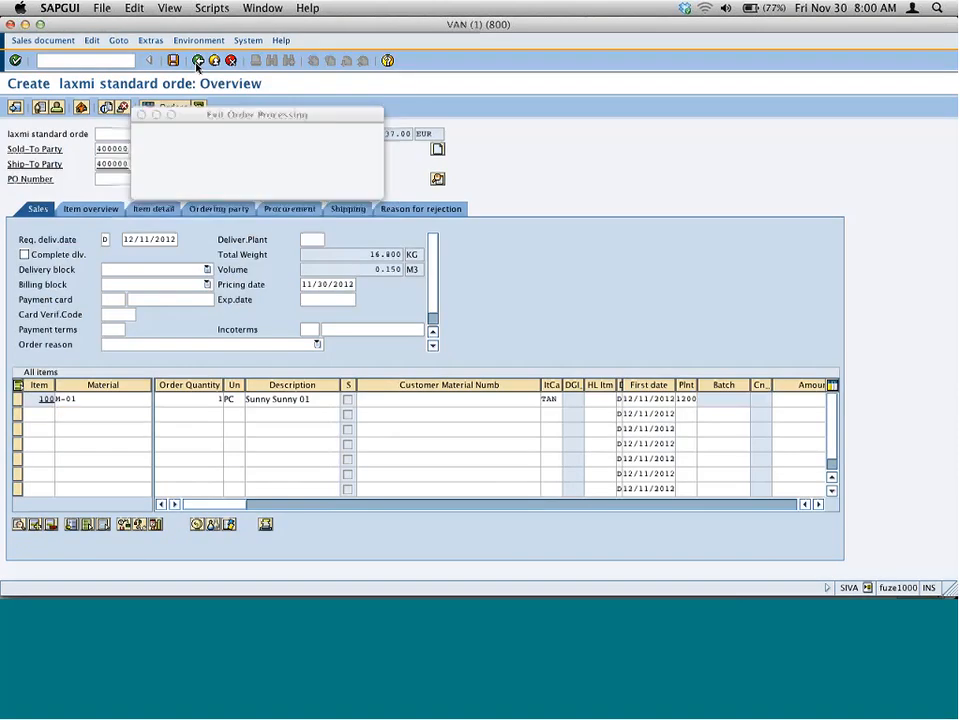
left_click(245, 185)
left_click(199, 62)
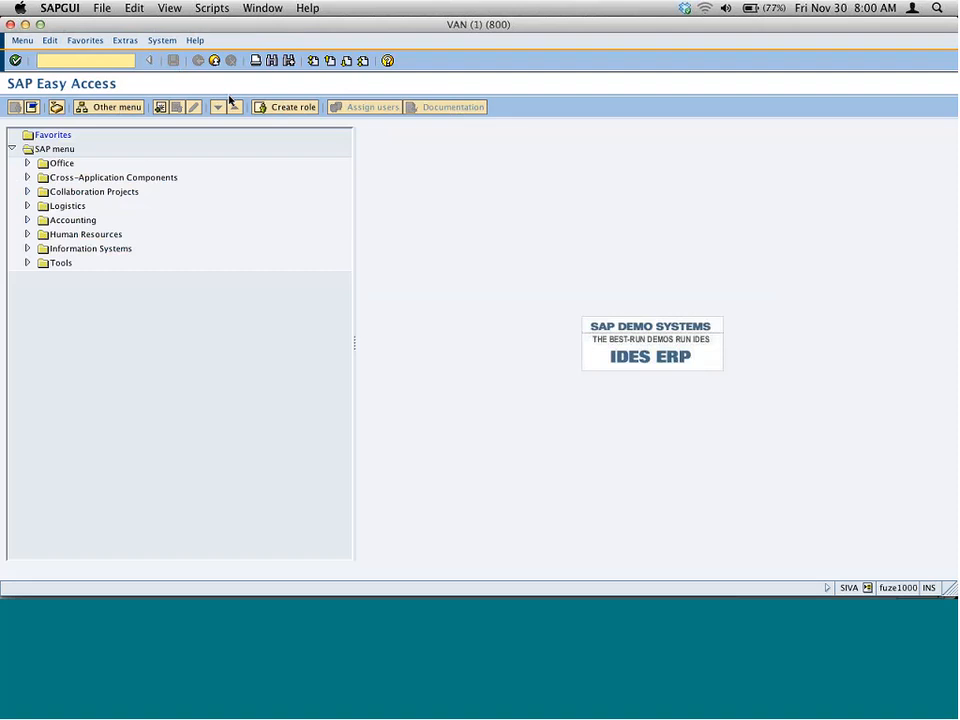
Start transaction VOK0 and open the creation of a new condition table
type("vok0")
key("Return")
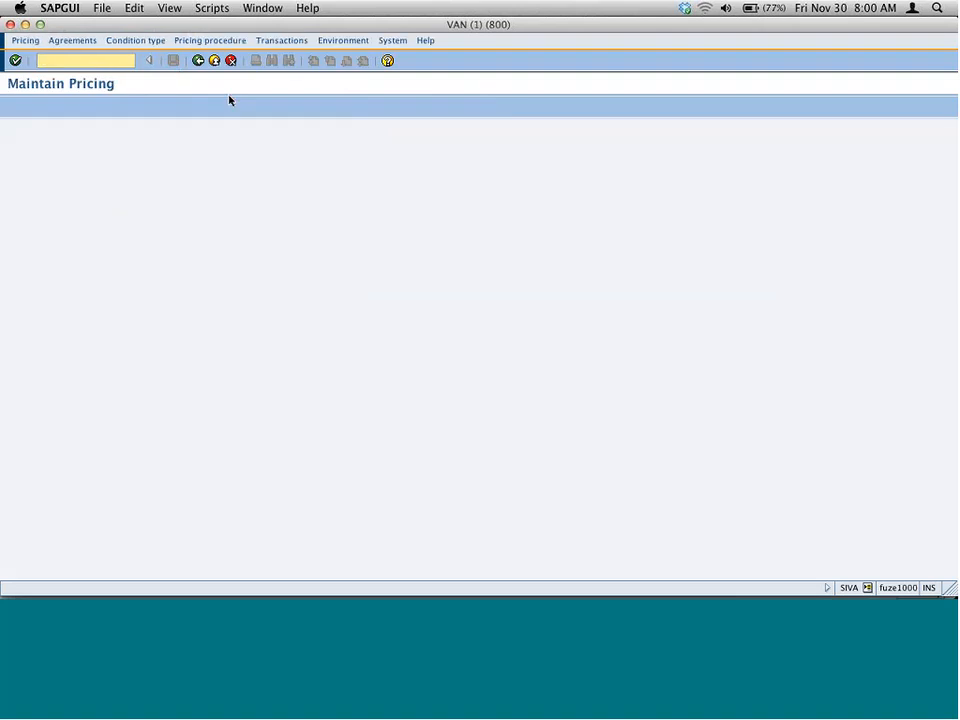
left_click(343, 40)
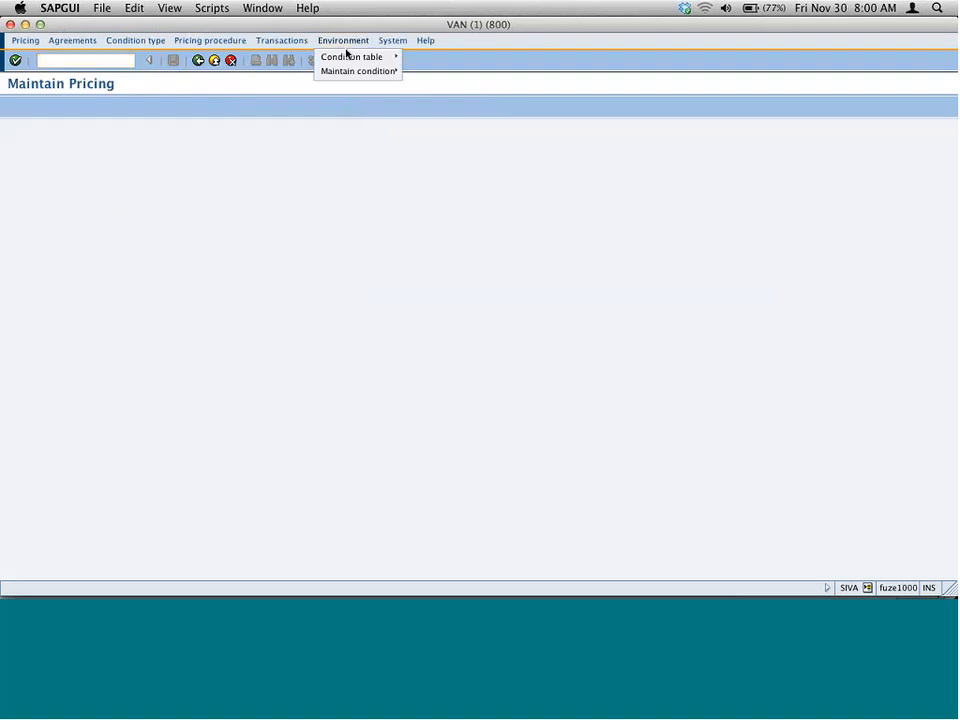
mouse_move(351, 61)
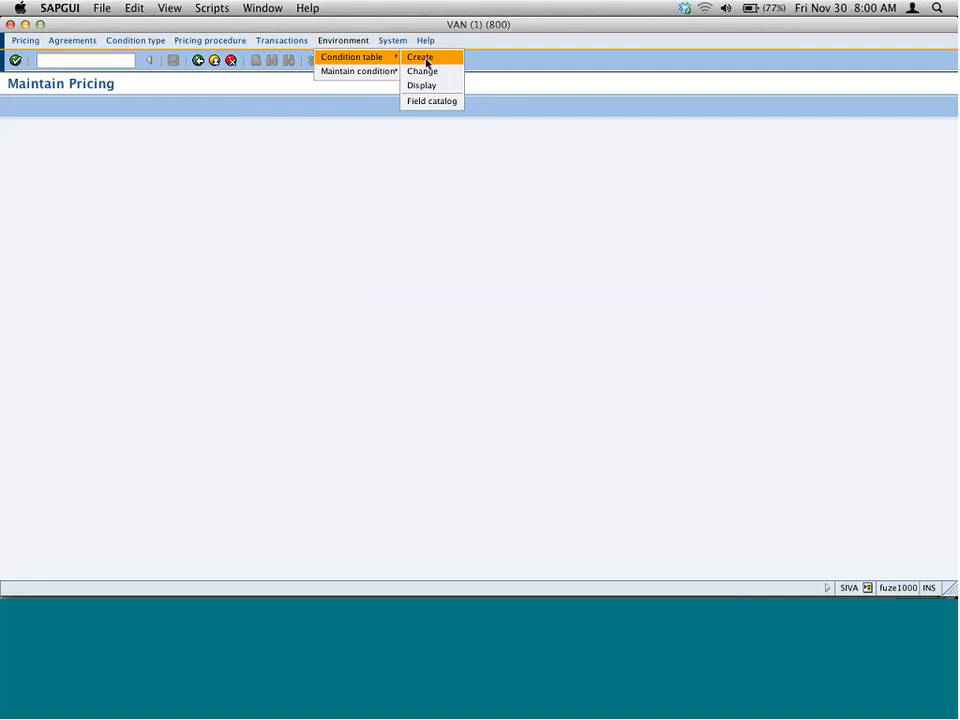
left_click(427, 62)
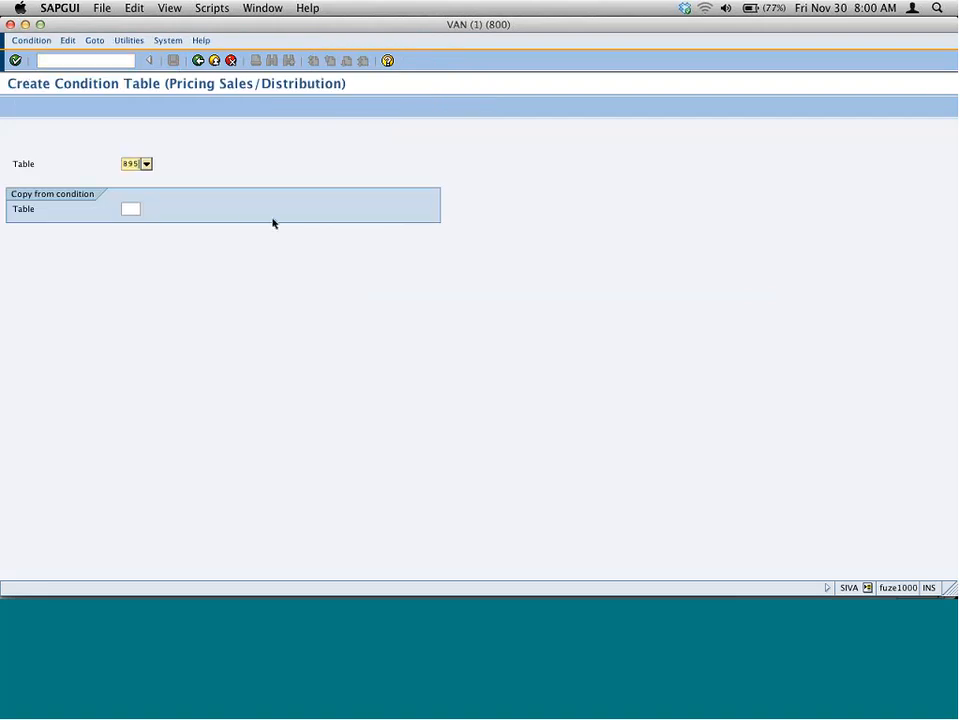
Try table number 896 for the new condition table, and use 897 to open its field overview
key("BackSpace")
type("6")
left_click(15, 60)
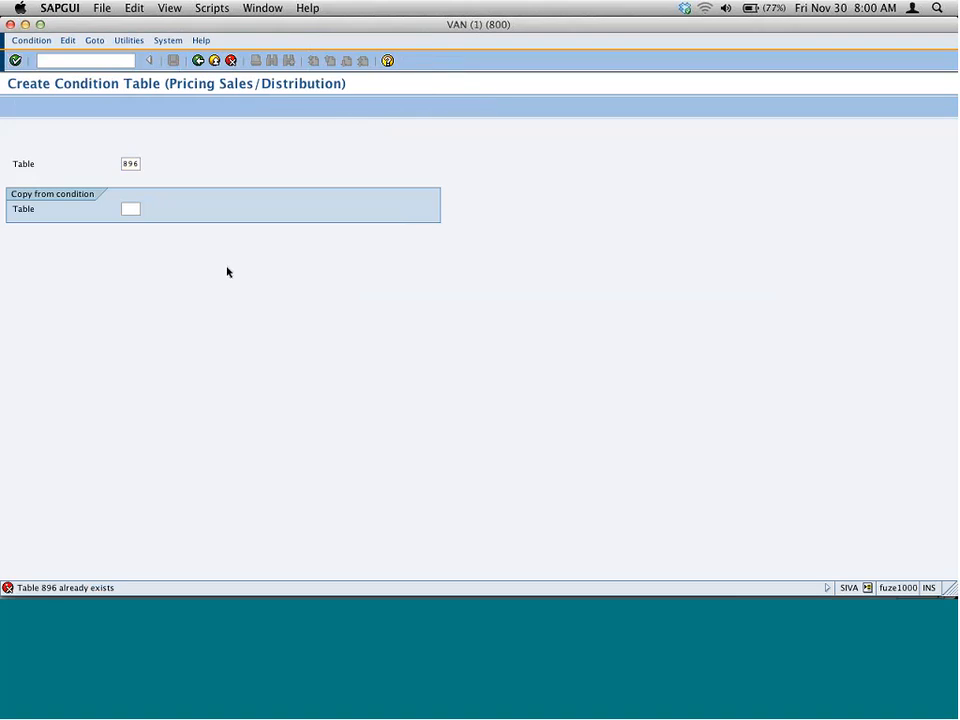
type("897")
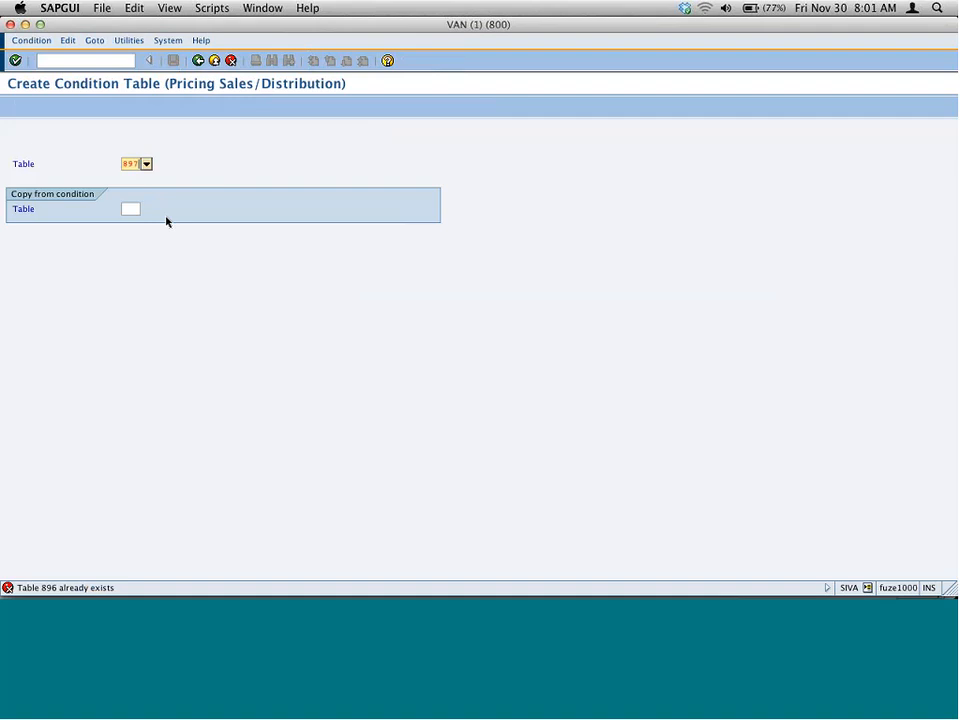
key("Return")
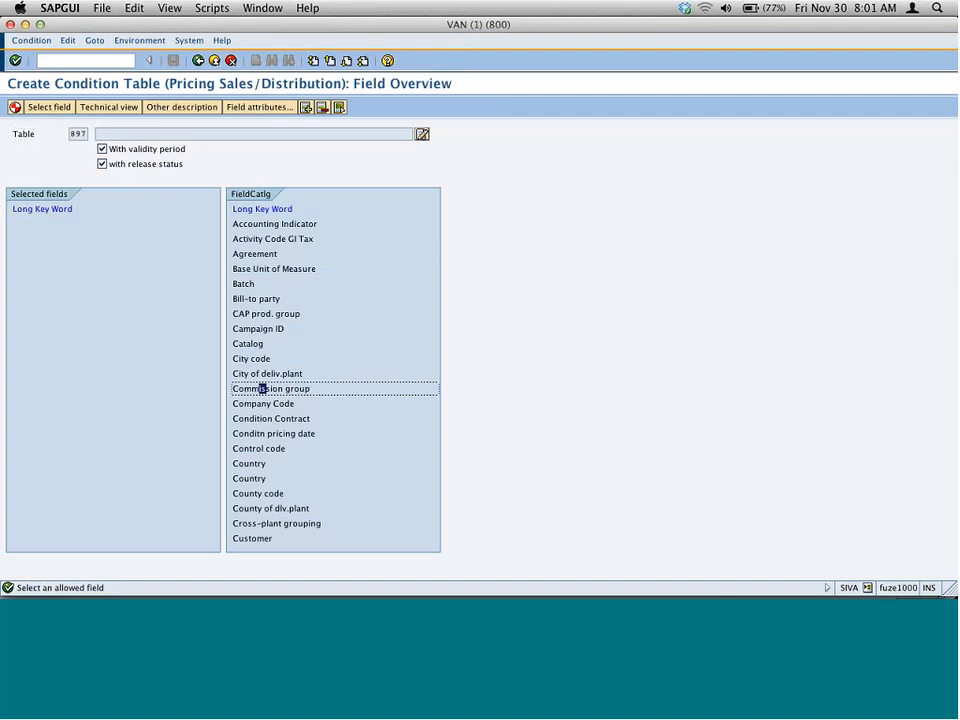
Select Material and Order reason from the field catalog as the key fields of condition table 897
left_click(349, 61)
left_click(350, 61)
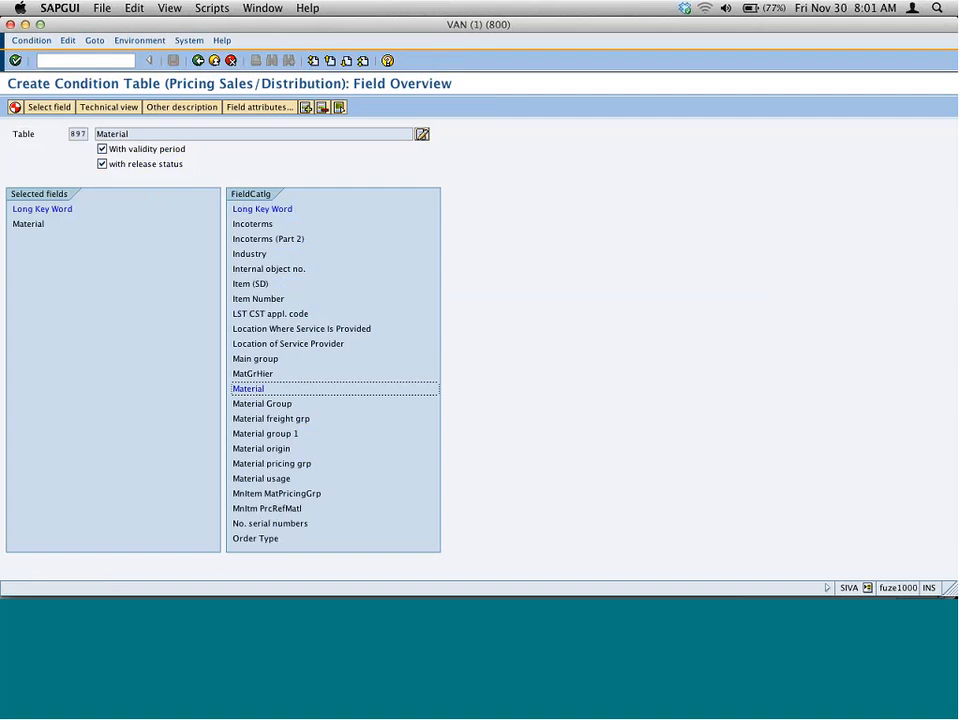
left_click(331, 61)
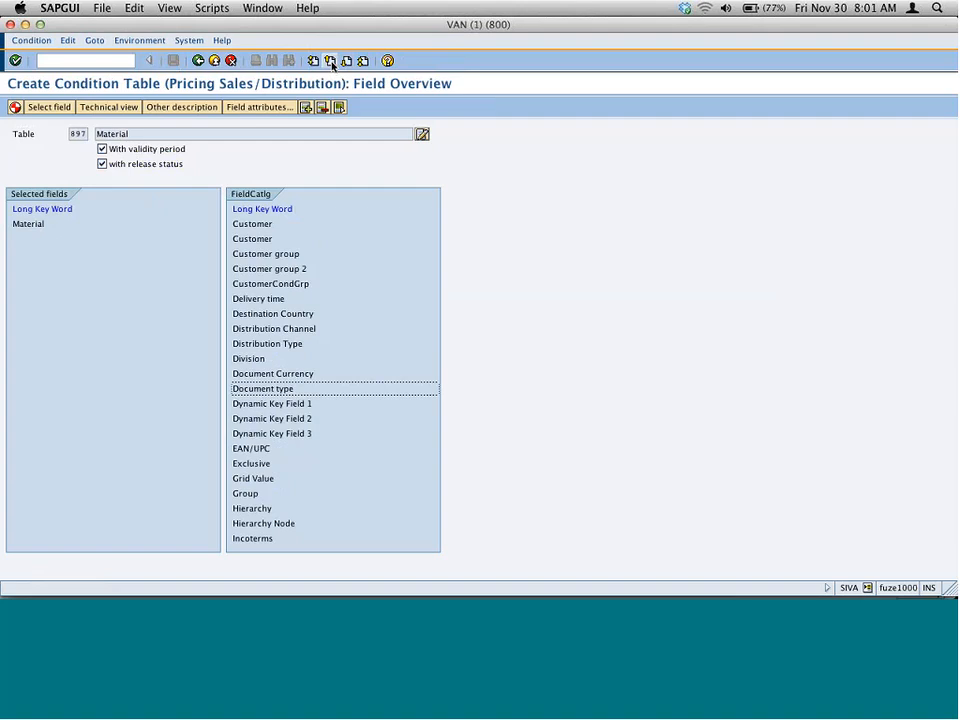
left_click(331, 61)
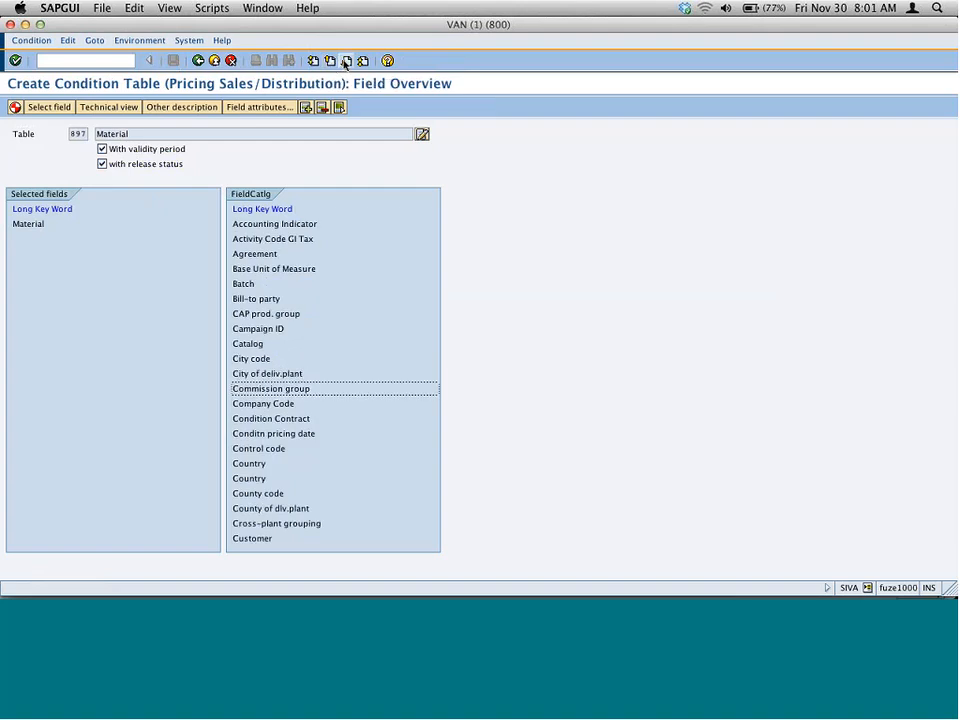
left_click(346, 61)
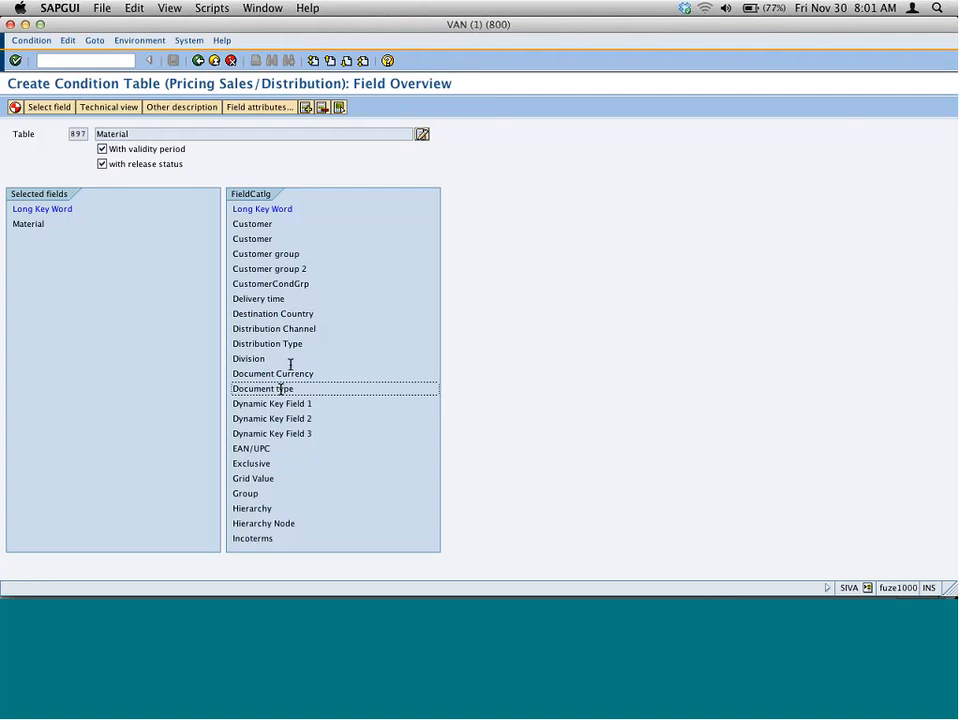
left_click(350, 62)
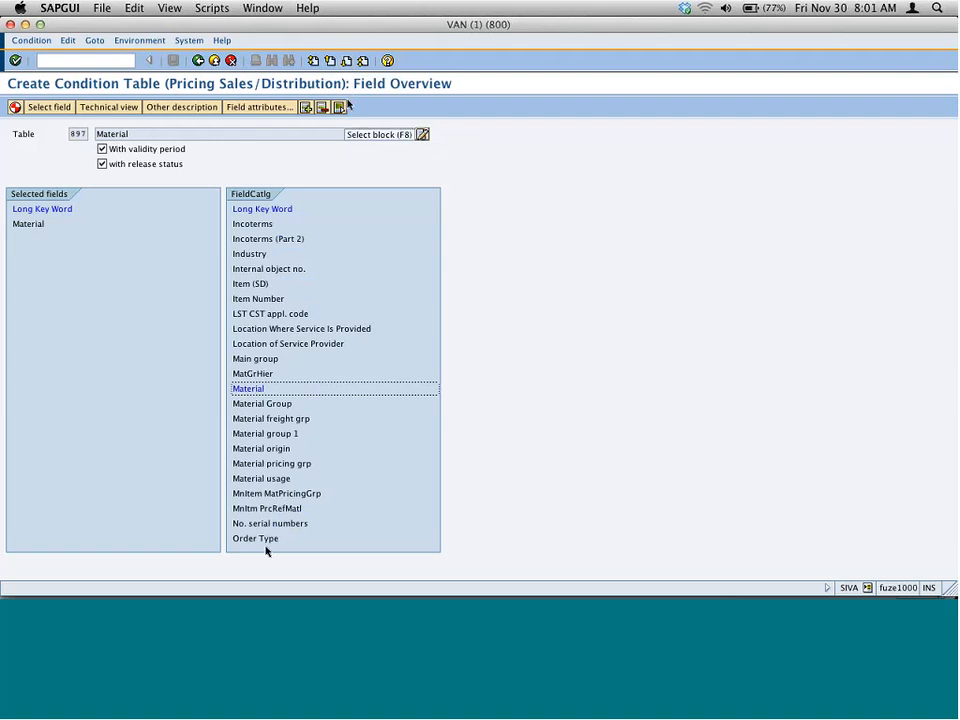
left_click(347, 61)
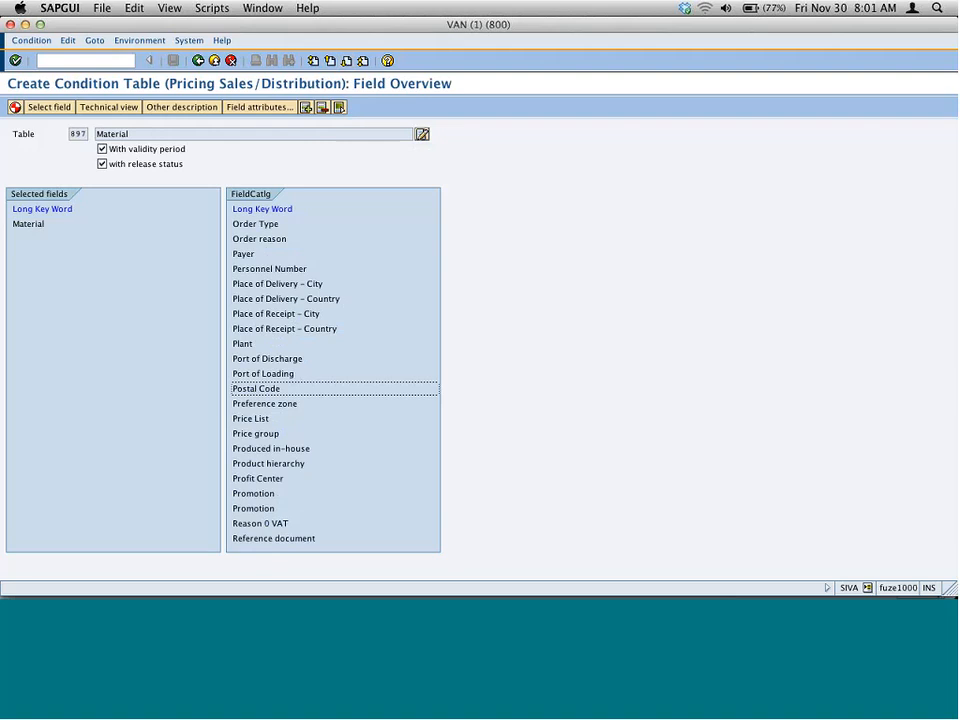
double_click(279, 240)
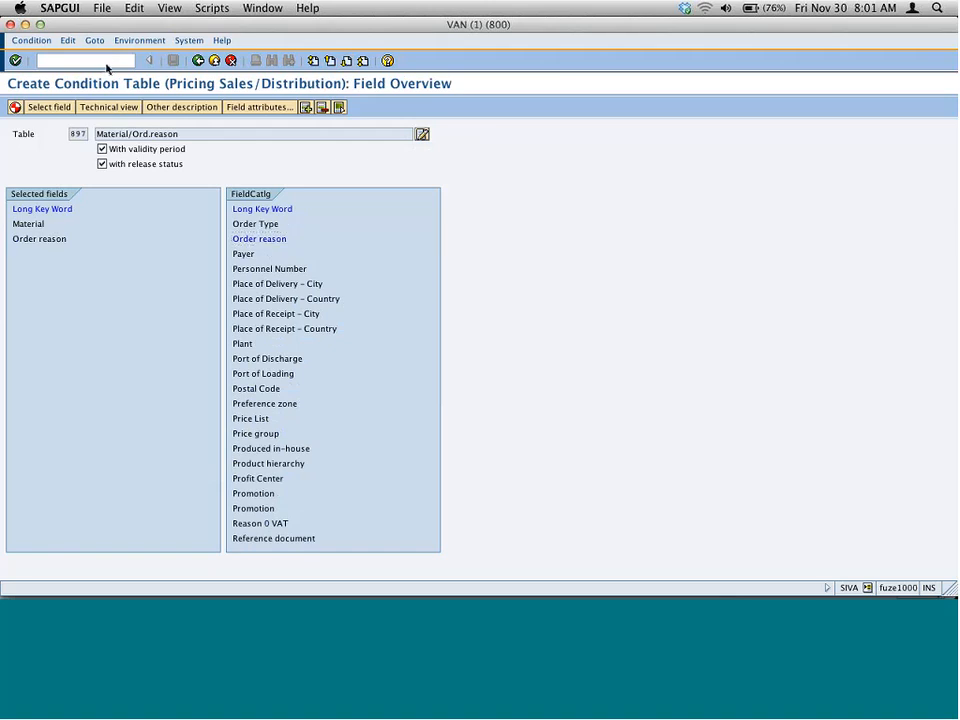
Start transaction VA01 in a new session and open the overview of a new sales order
left_click(115, 62)
type("/ova01")
key("Return")
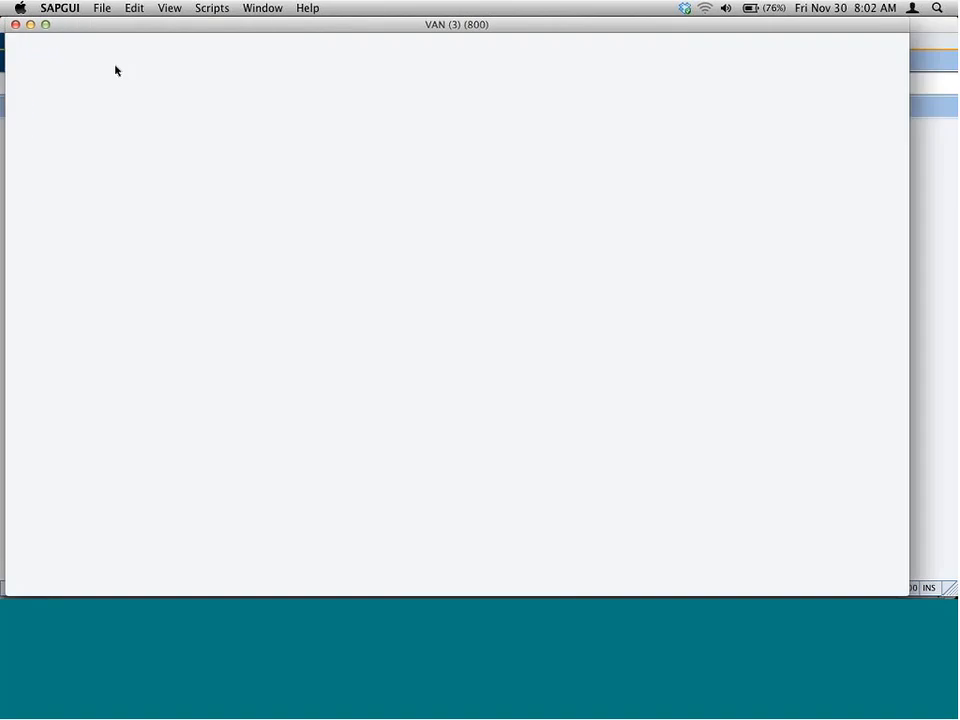
left_click(15, 61)
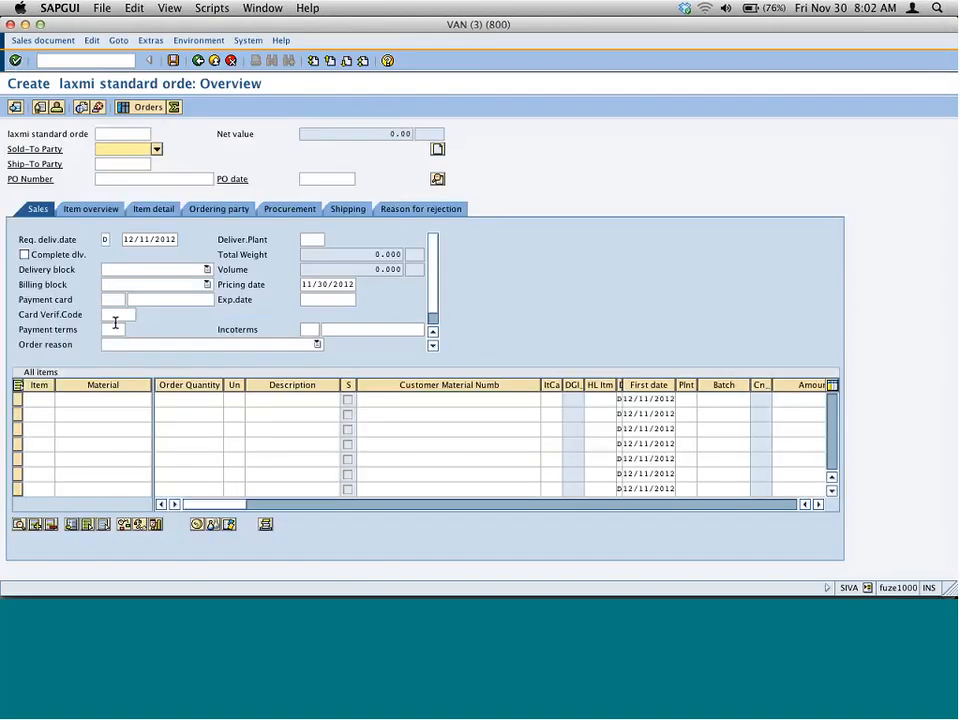
Examine the Order reason field's available values, help text and technical information in the sales order
left_click(161, 346)
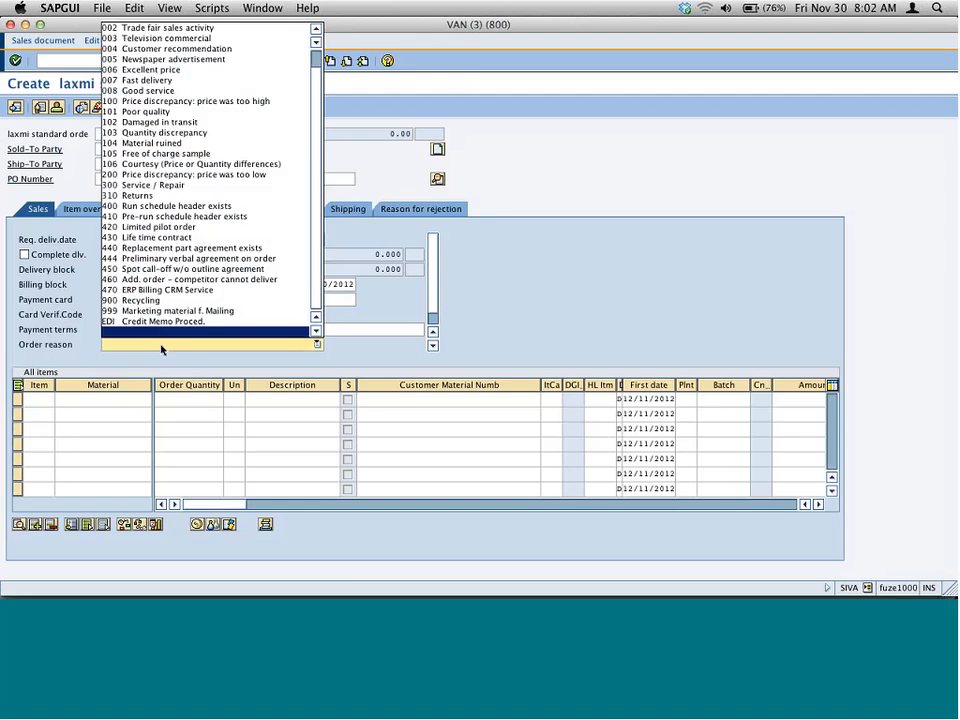
left_click(390, 62)
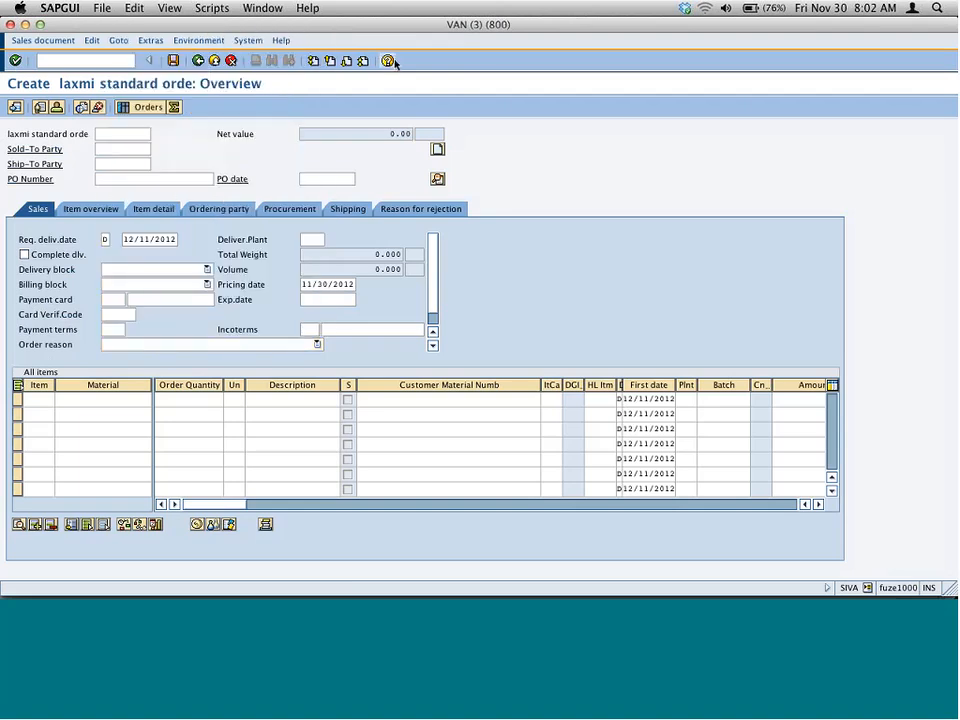
left_click(390, 62)
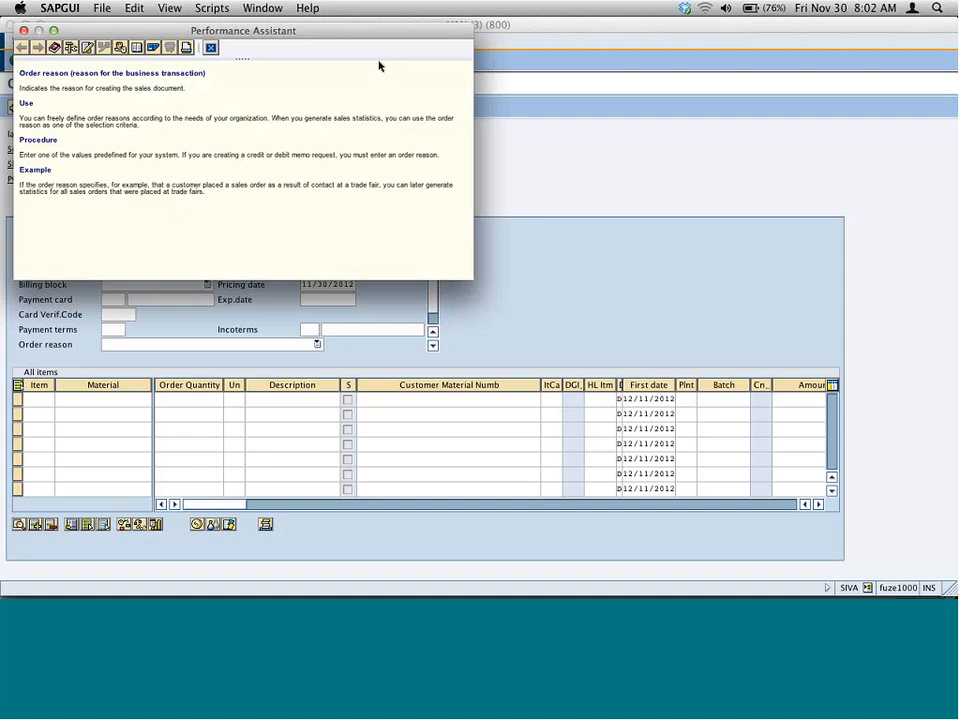
left_click_drag(330, 31, 385, 170)
left_click(120, 155)
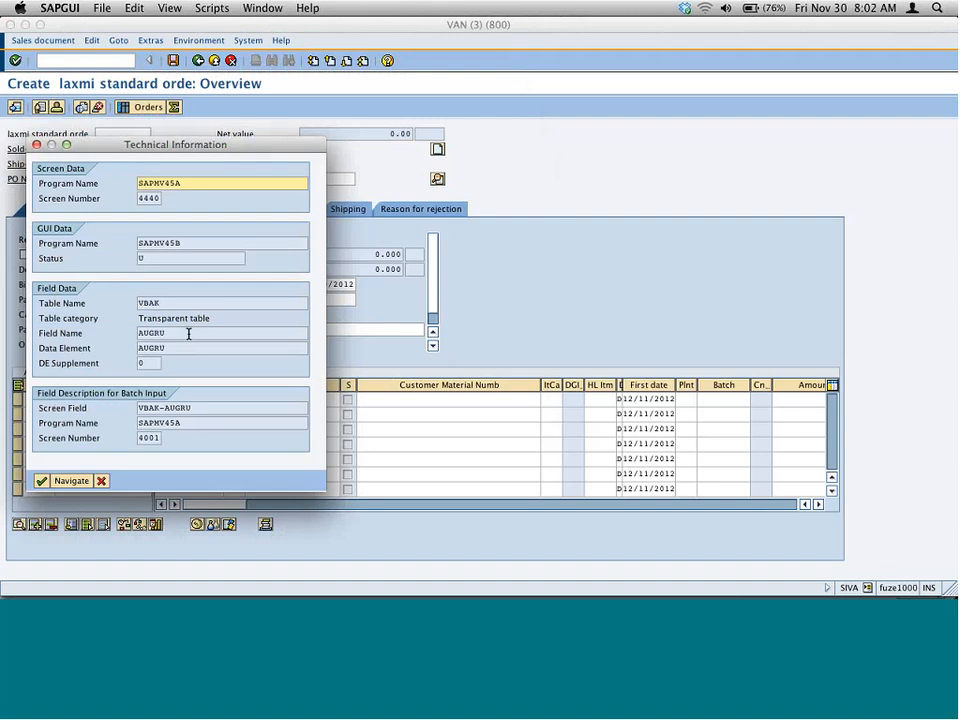
key("Escape")
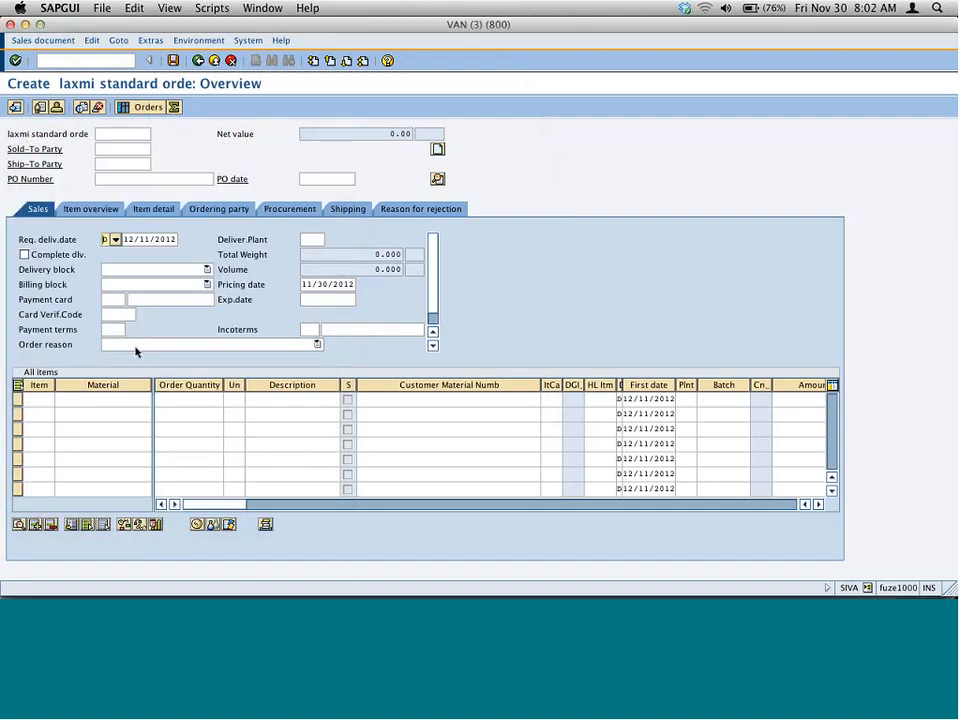
Reopen and close the Order reason field help, and return to the condition table session
left_click(138, 346)
key("F1")
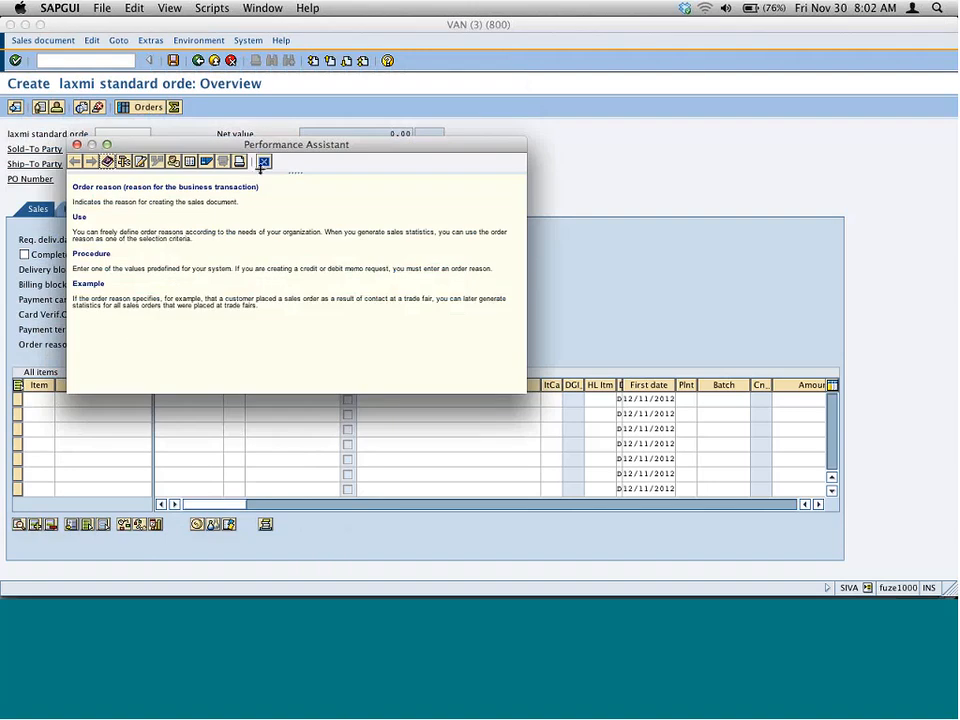
left_click(263, 162)
key("super+grave")
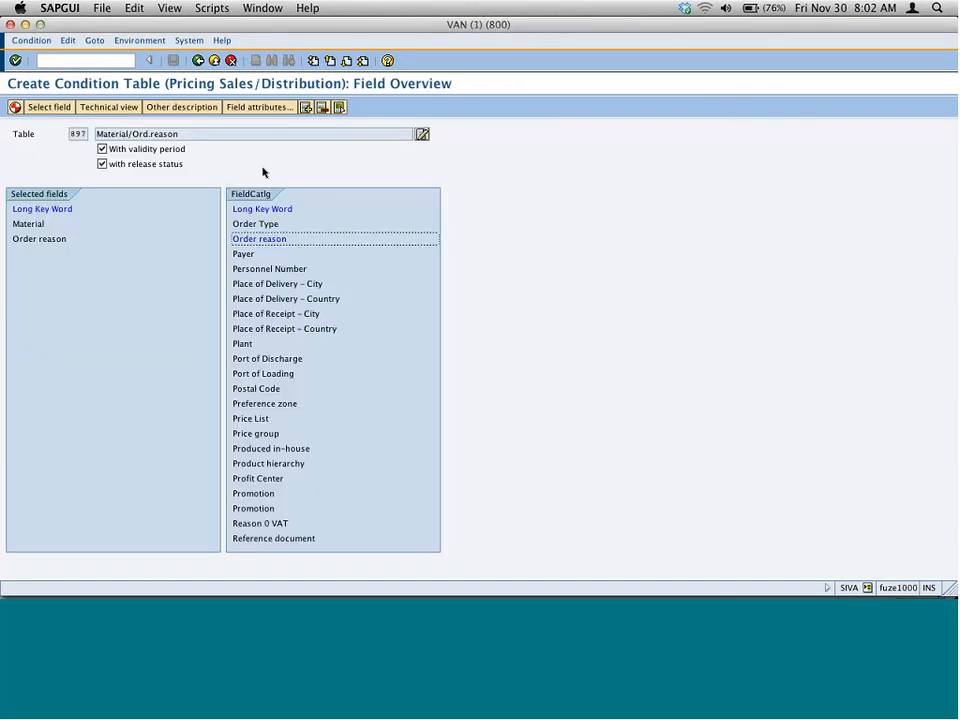
Show the technical view of condition table 897 and check the field names of Order reason and Material
left_click(128, 106)
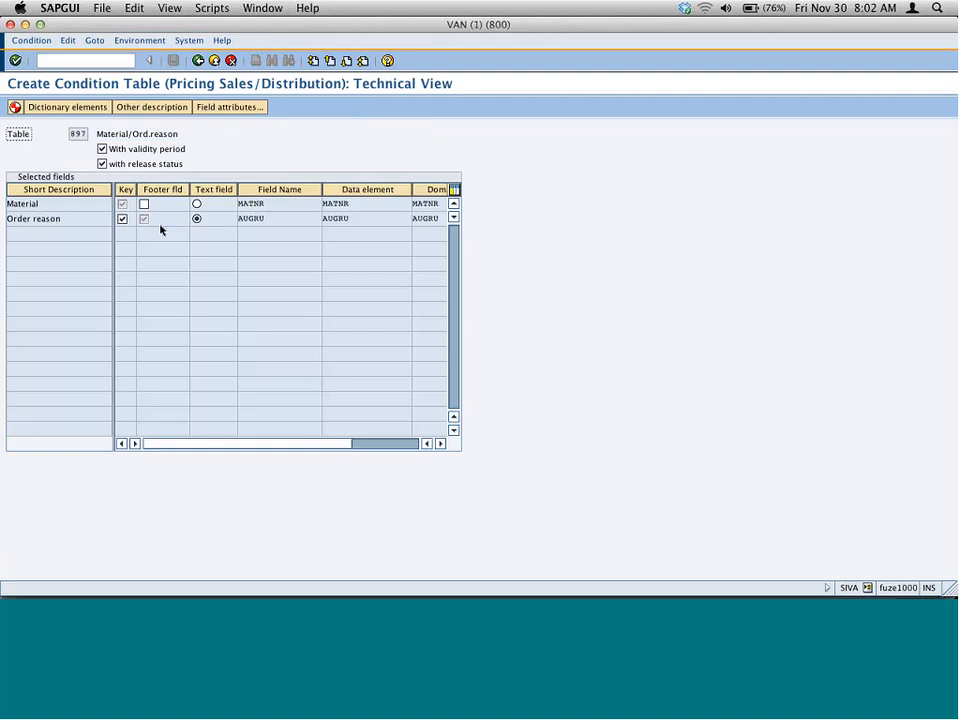
double_click(270, 217)
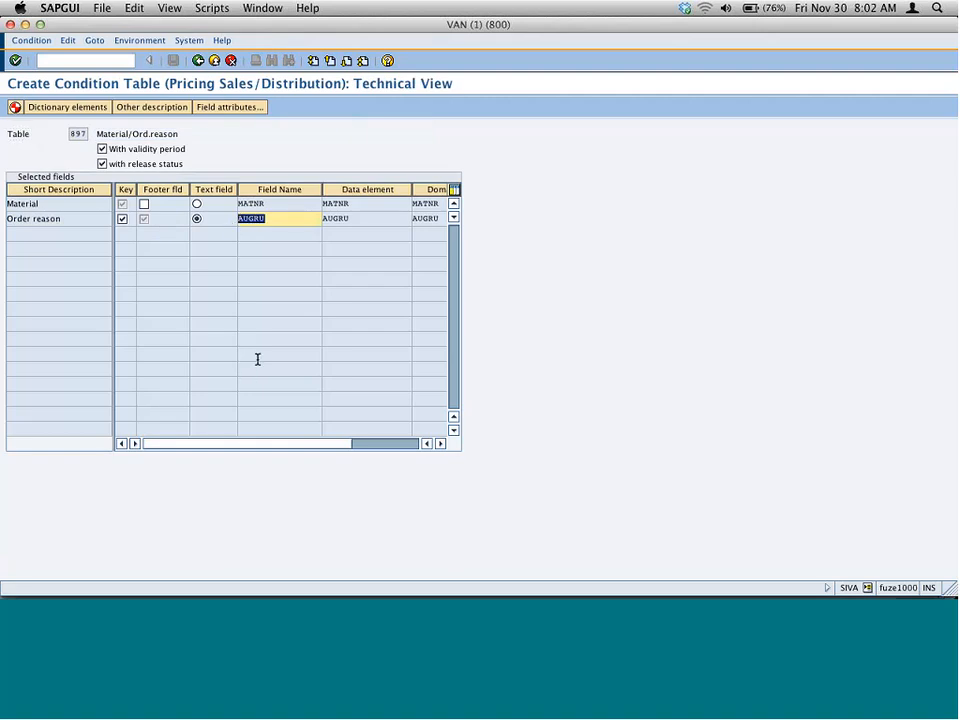
double_click(265, 204)
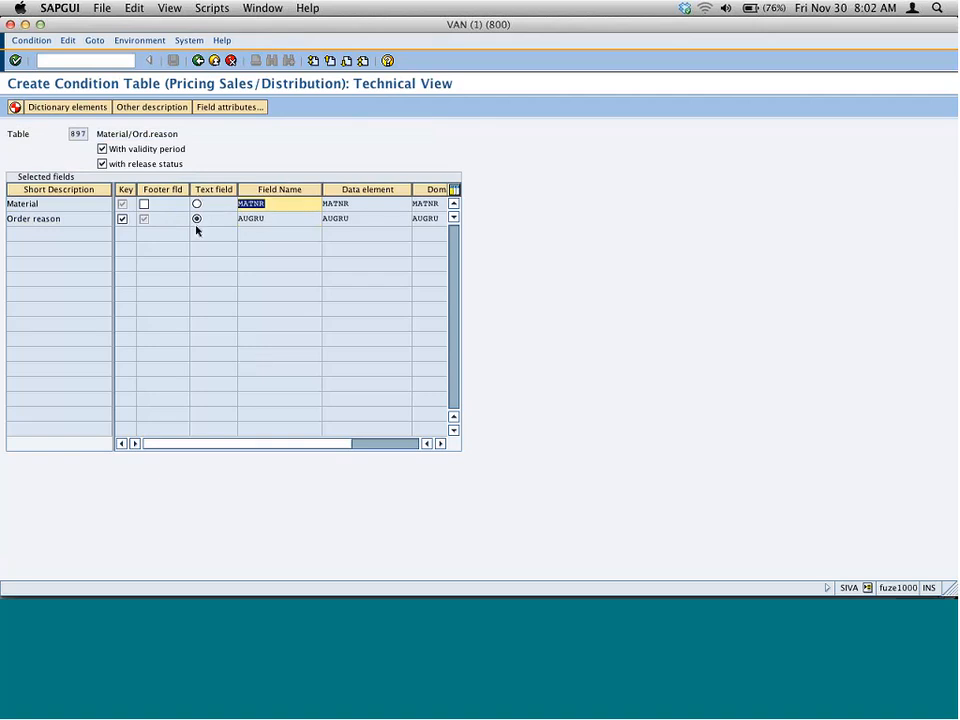
Generate condition table 897 and assign it to local Workbench request VANK900633
left_click(15, 107)
left_click(198, 183)
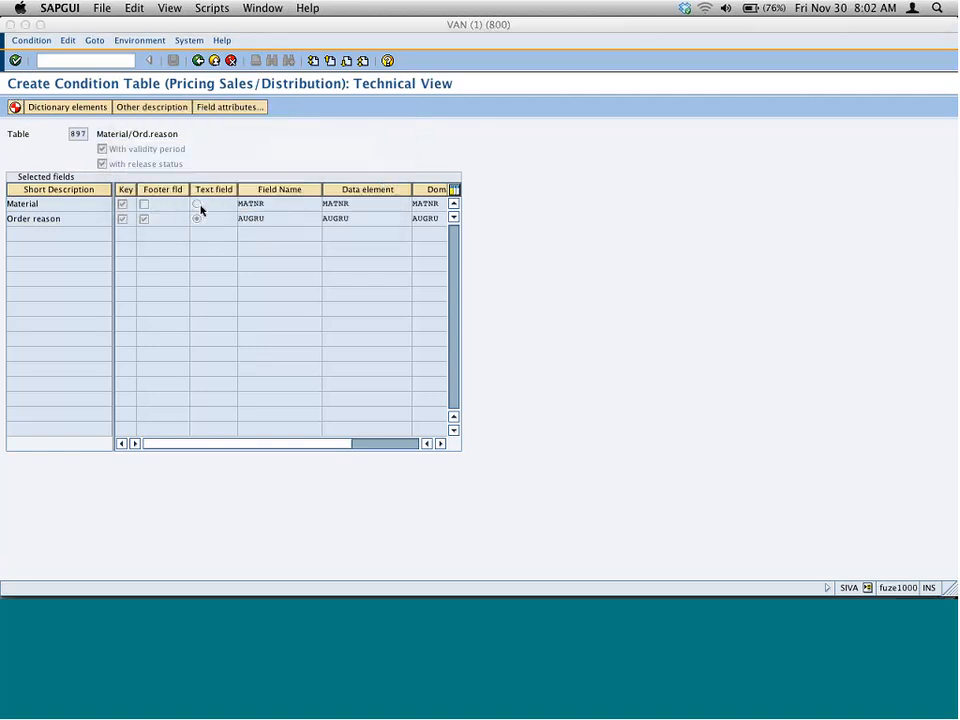
left_click(103, 242)
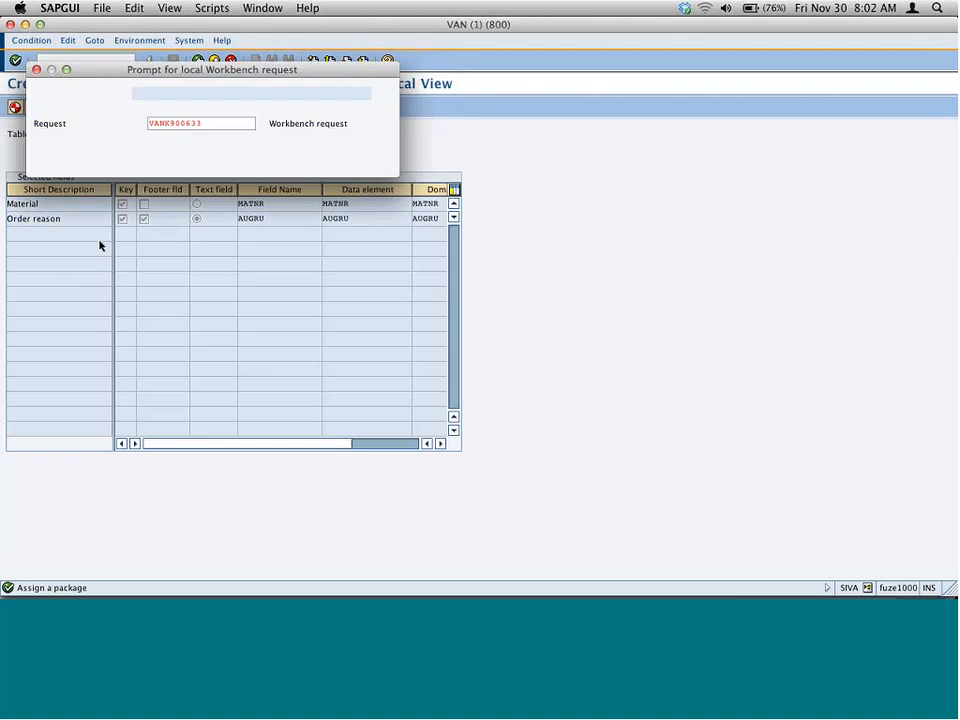
left_click(37, 165)
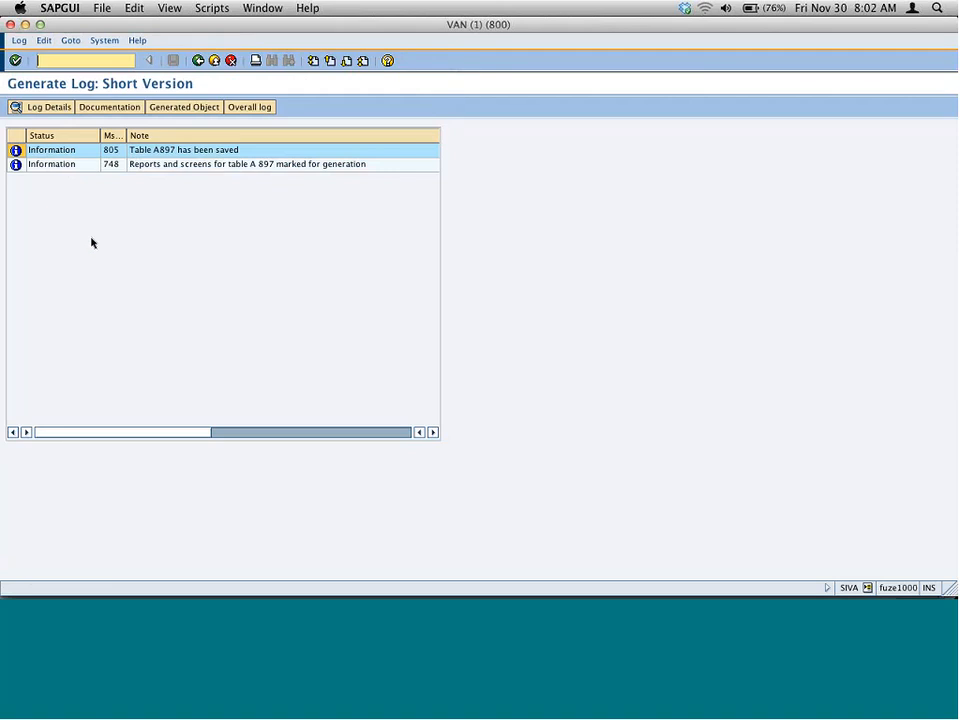
Switch to the Curio whiteboard and handwrite arrows from ZLAK to 894 and 895 and from ZSIV to 897
key("super+Tab")
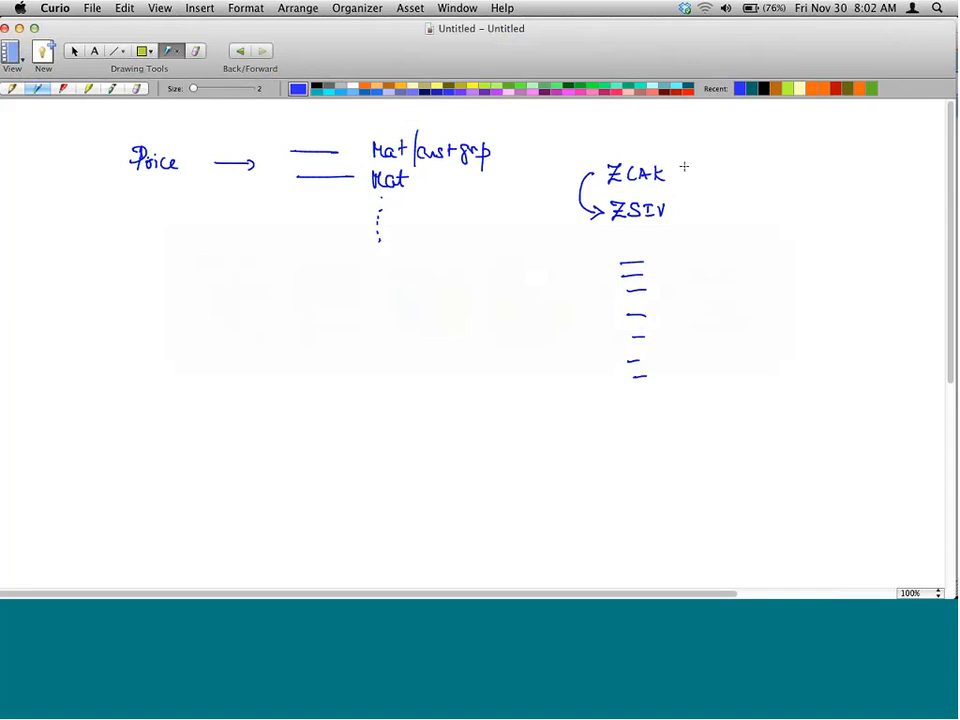
mouse_move(672, 170)
left_mouse_down()
mouse_move(690, 167)
mouse_move(692, 144)
mouse_move(730, 138)
left_mouse_up()
mouse_move(741, 139)
left_mouse_down()
mouse_move(738, 149)
mouse_move(753, 150)
left_mouse_up()
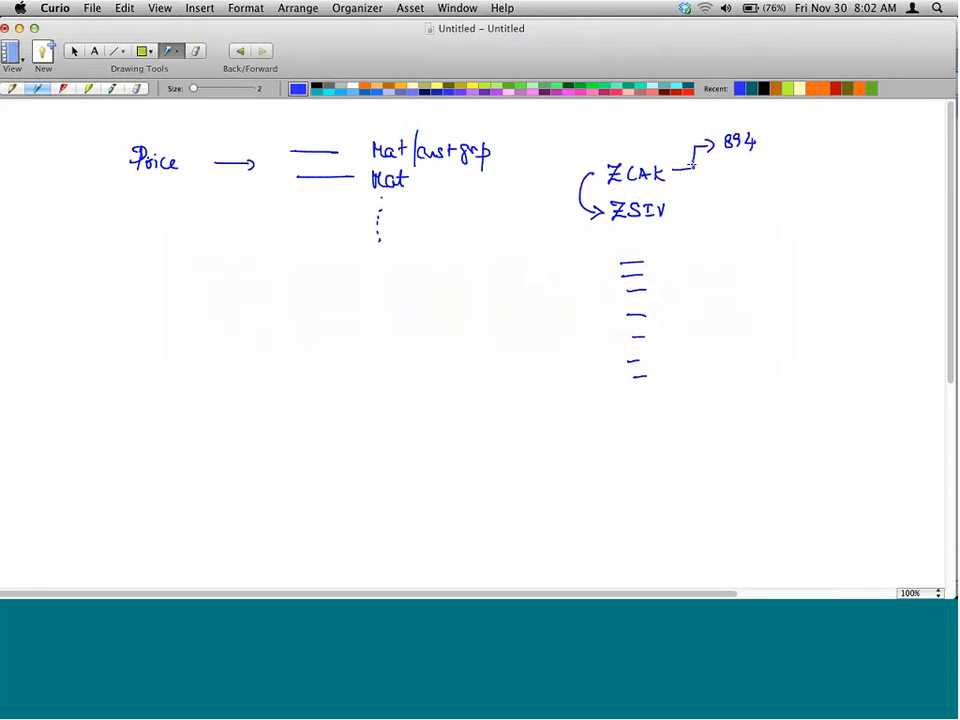
left_click_drag(693, 171, 754, 177)
mouse_move(683, 211)
left_mouse_down()
mouse_move(755, 204)
mouse_move(760, 214)
left_mouse_up()
left_click_drag(766, 202, 770, 215)
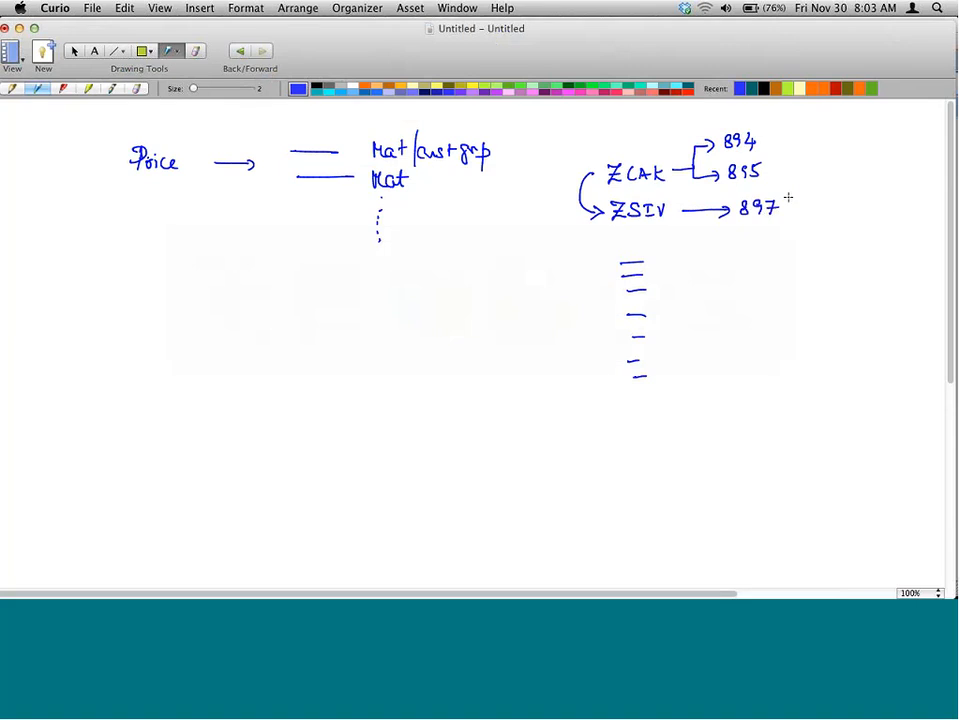
Draw arrows leading left from ZLAK and ZSIV, and handwrite ZLAK at the first and a code at the second
mouse_move(594, 176)
left_mouse_down()
mouse_move(557, 177)
mouse_move(567, 184)
left_mouse_up()
mouse_move(505, 171)
left_mouse_down()
mouse_move(512, 184)
mouse_move(531, 183)
left_mouse_up()
left_click_drag(536, 171, 540, 178)
mouse_move(544, 181)
left_mouse_down()
mouse_move(543, 172)
mouse_move(547, 183)
left_mouse_up()
mouse_move(561, 210)
left_mouse_down()
mouse_move(606, 210)
mouse_move(572, 218)
left_mouse_up()
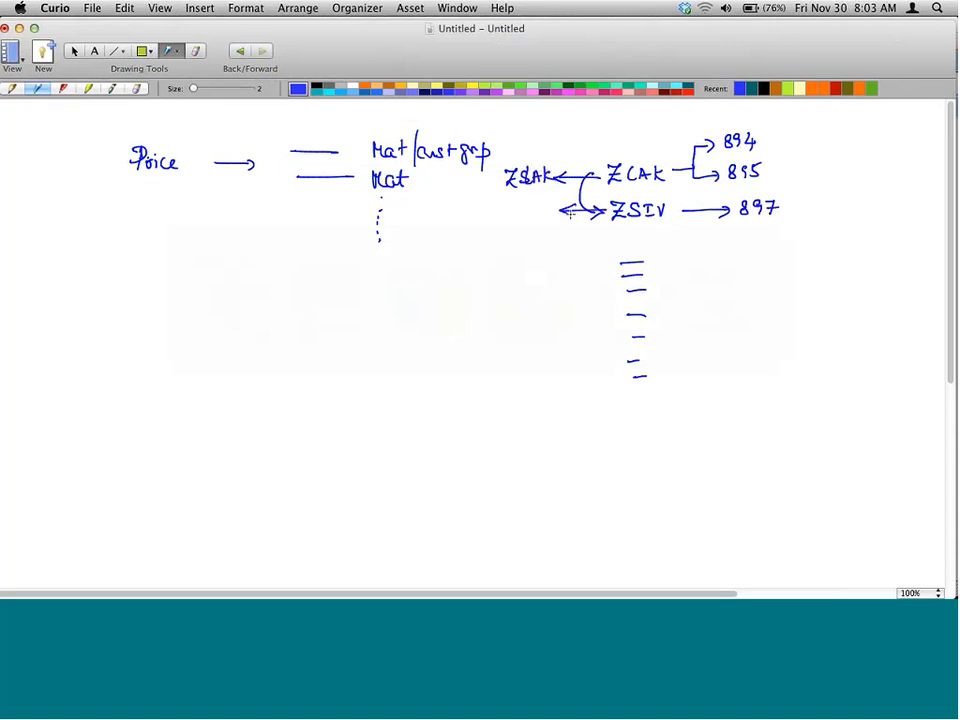
left_click_drag(511, 209, 523, 221)
mouse_move(533, 208)
left_mouse_down()
mouse_move(527, 220)
mouse_move(556, 206)
left_mouse_up()
Switch back to SAP, leave condition table creation, and open new entries in the pricing access sequences
key("super+Tab")
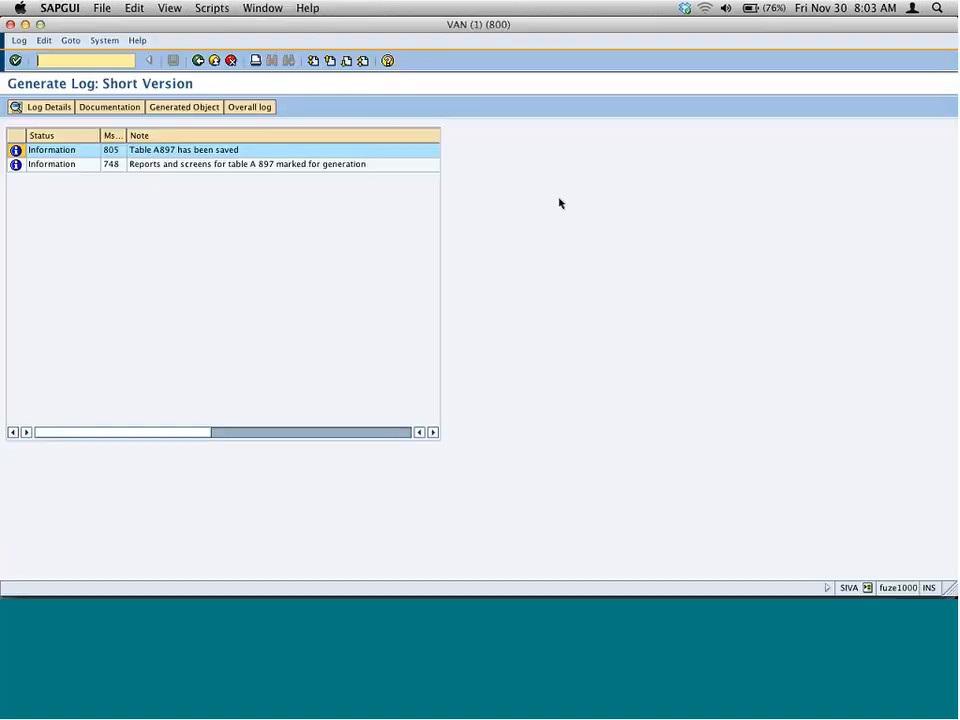
left_click(197, 60)
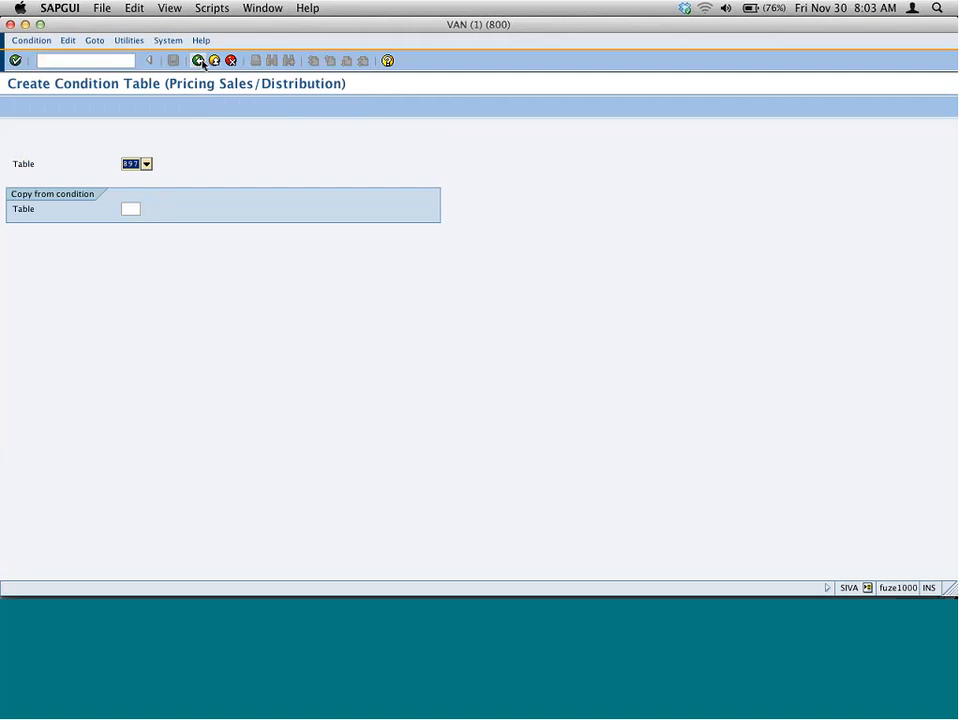
left_click(197, 60)
left_click(162, 41)
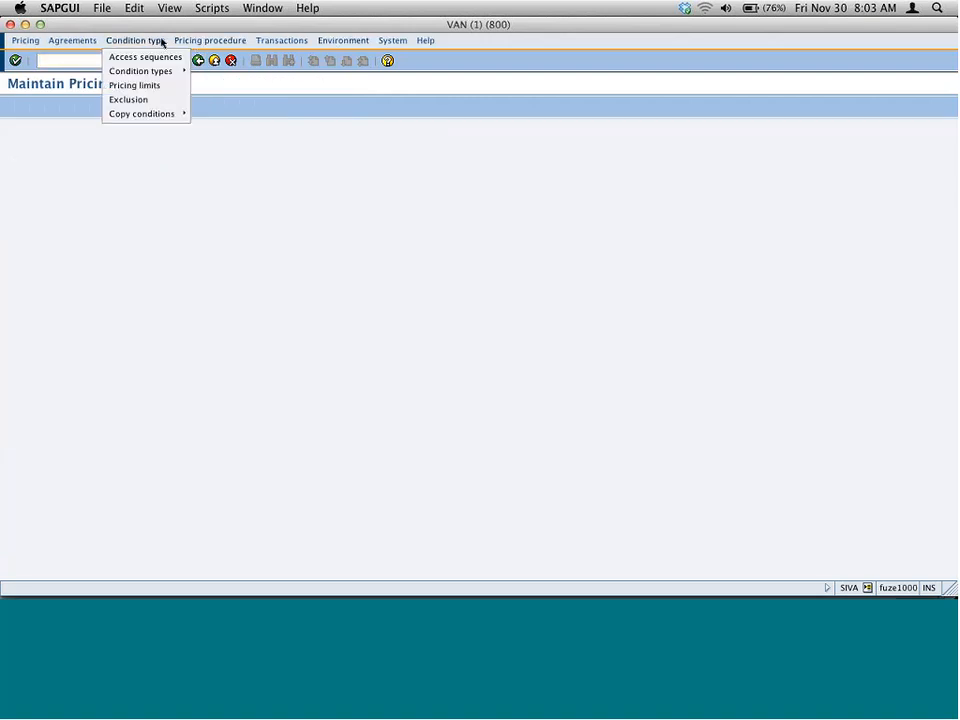
left_click(150, 57)
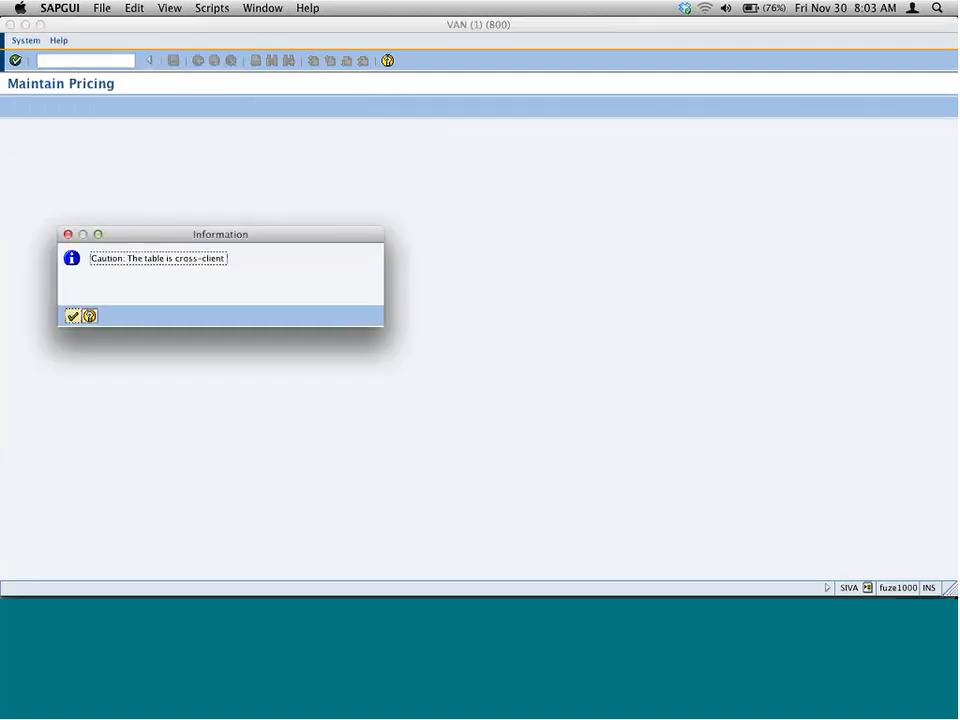
key("Return")
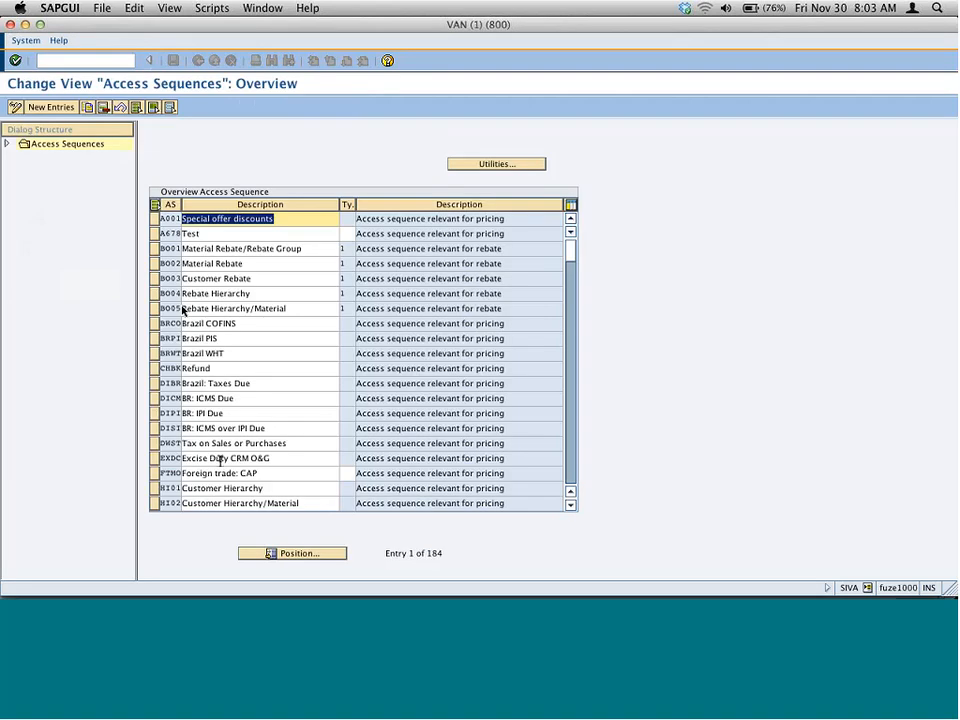
key("F5")
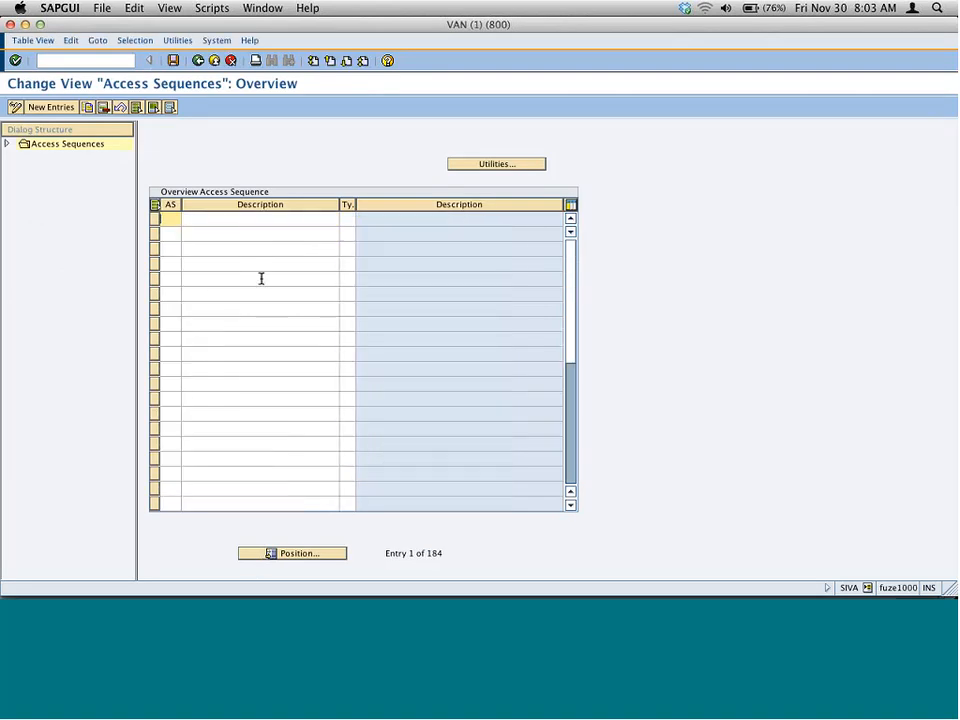
Add a pricing access sequence ZSI1 with a description naming its owner's access sequence
type("zsiv")
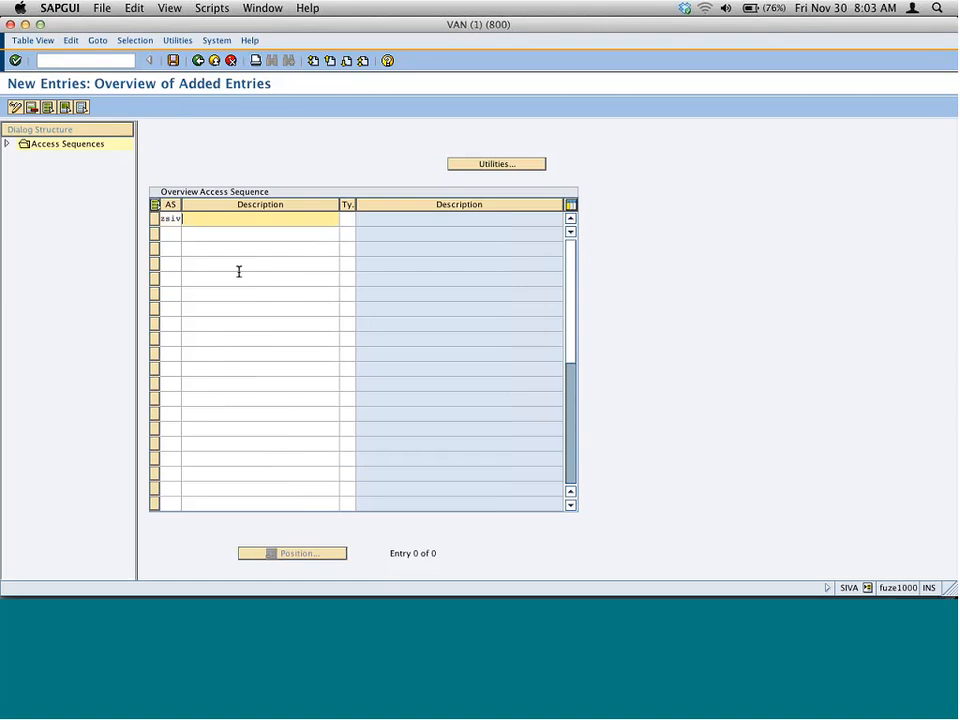
type("siva's acc. seq")
key("Return")
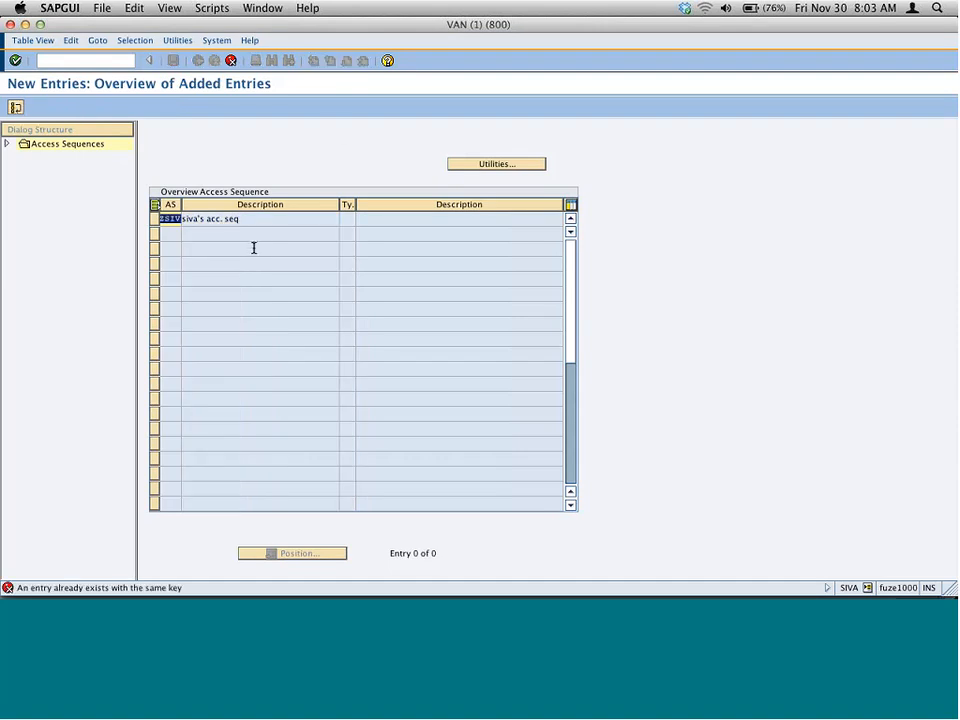
type("zsi1")
key("Return")
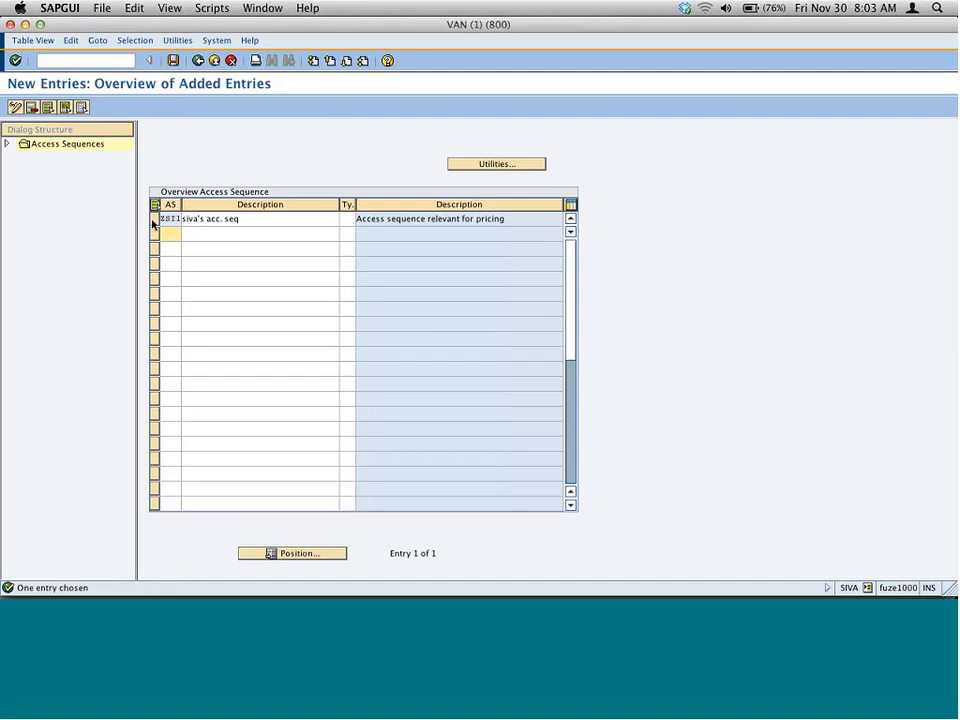
Select access sequence ZSI1, open its accesses and begin new entries there
left_click(153, 218)
left_click(8, 144)
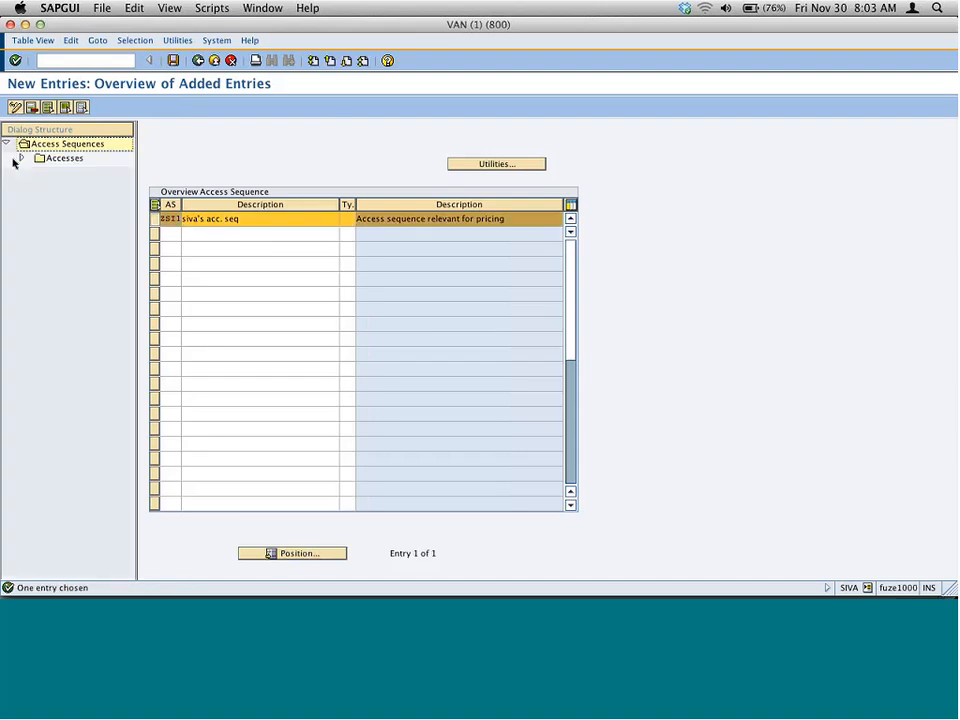
left_click(21, 158)
double_click(64, 158)
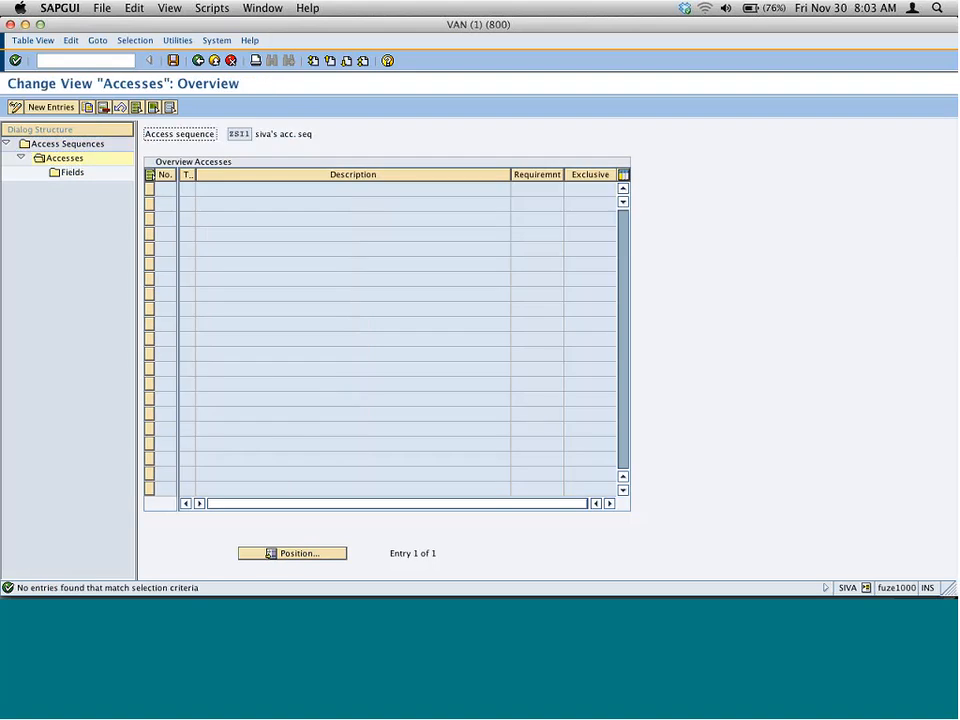
left_click(70, 107)
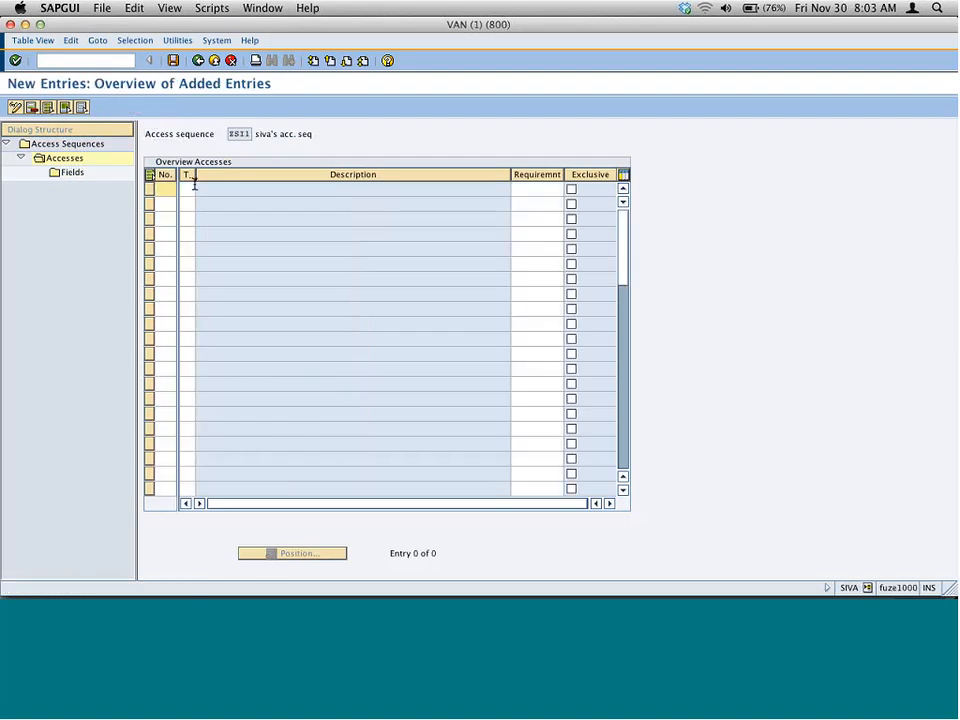
Add access 10 to ZSI1 with condition table 897 and mark it as exclusive
type("10")
left_click(194, 185)
type("857")
left_click(572, 189)
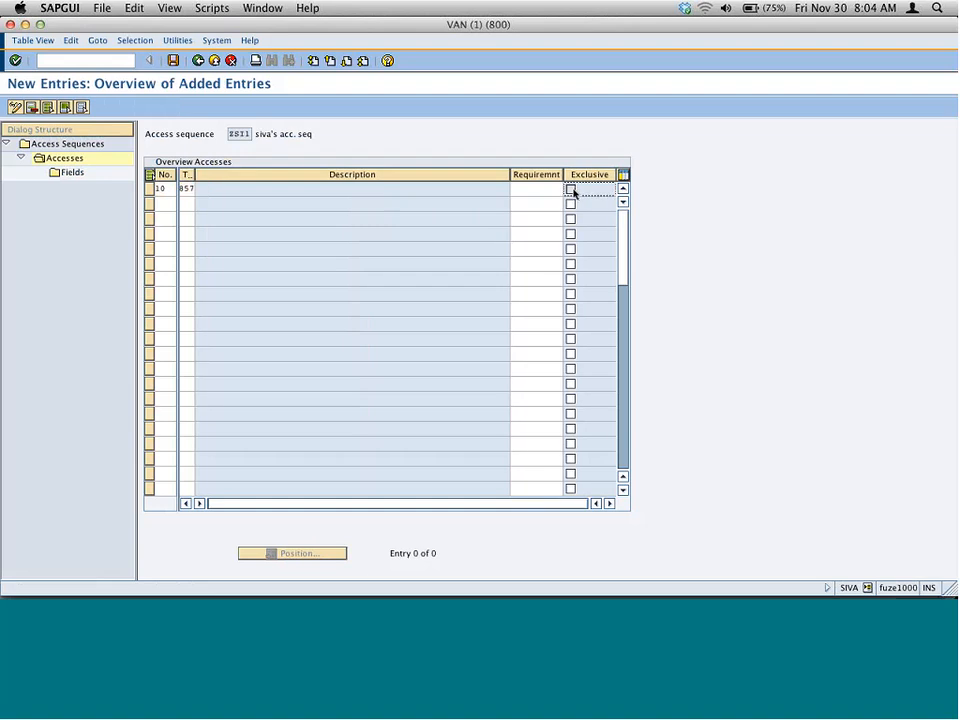
key("super+Tab")
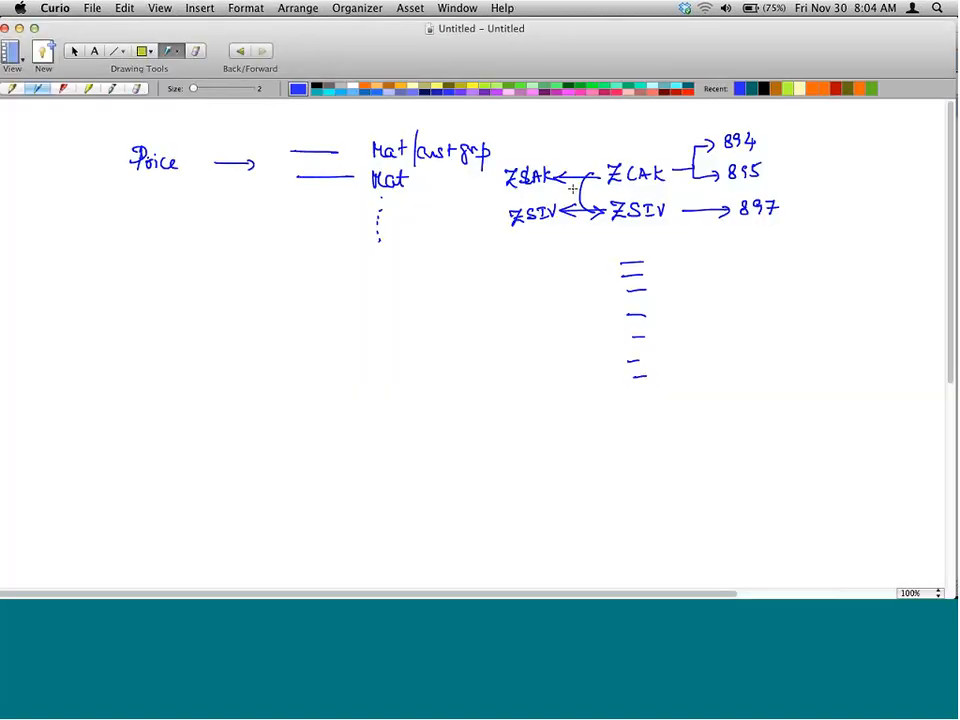
key("super+Tab")
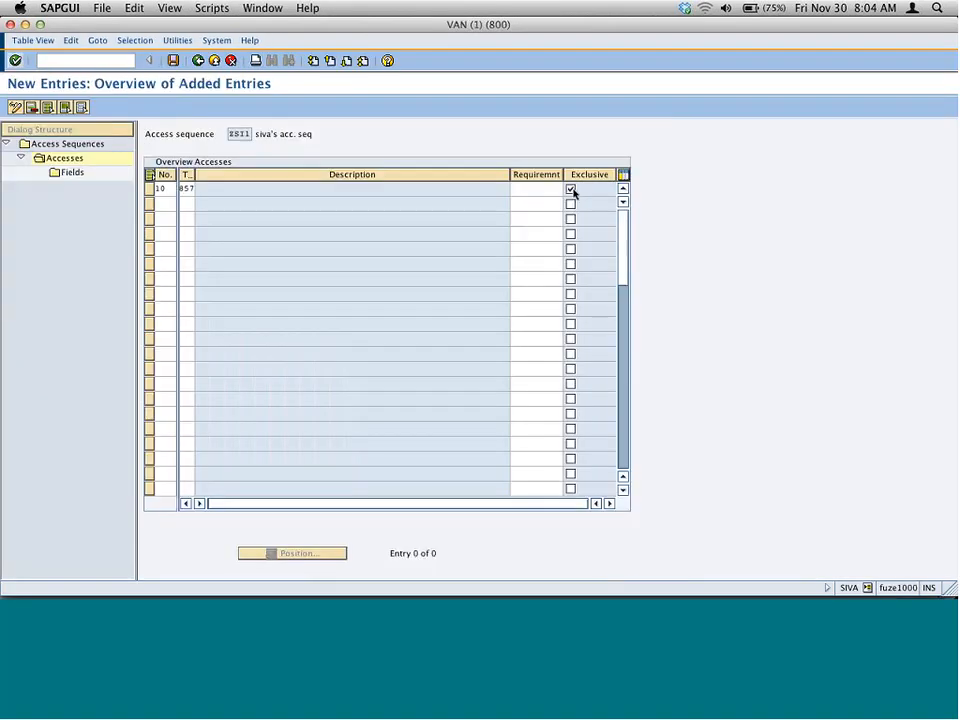
key("Return")
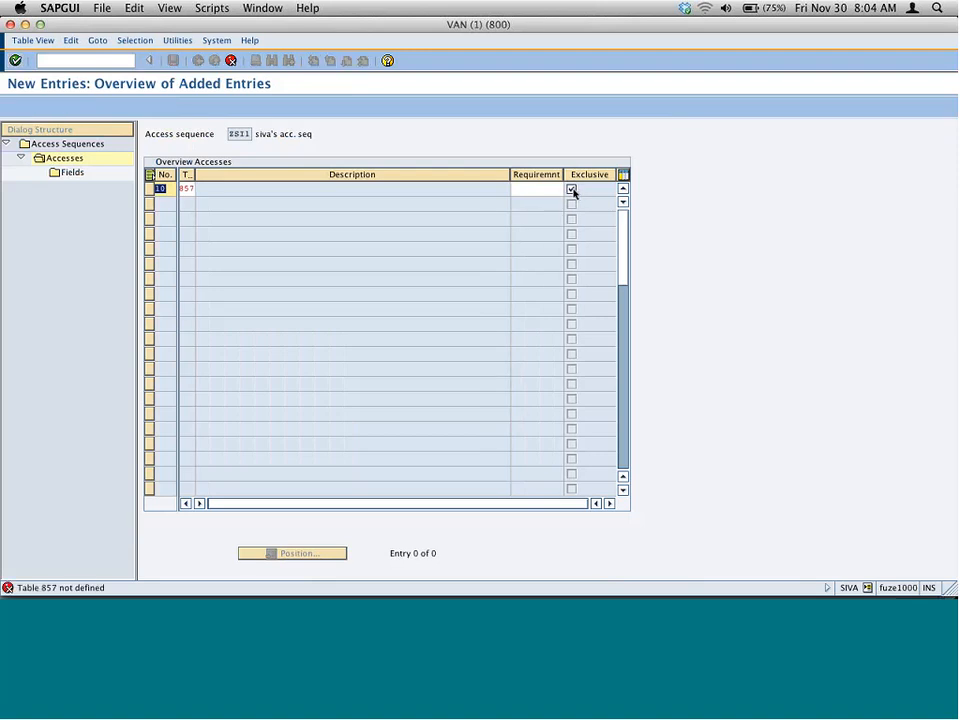
key("Tab")
type("89")
key("Return")
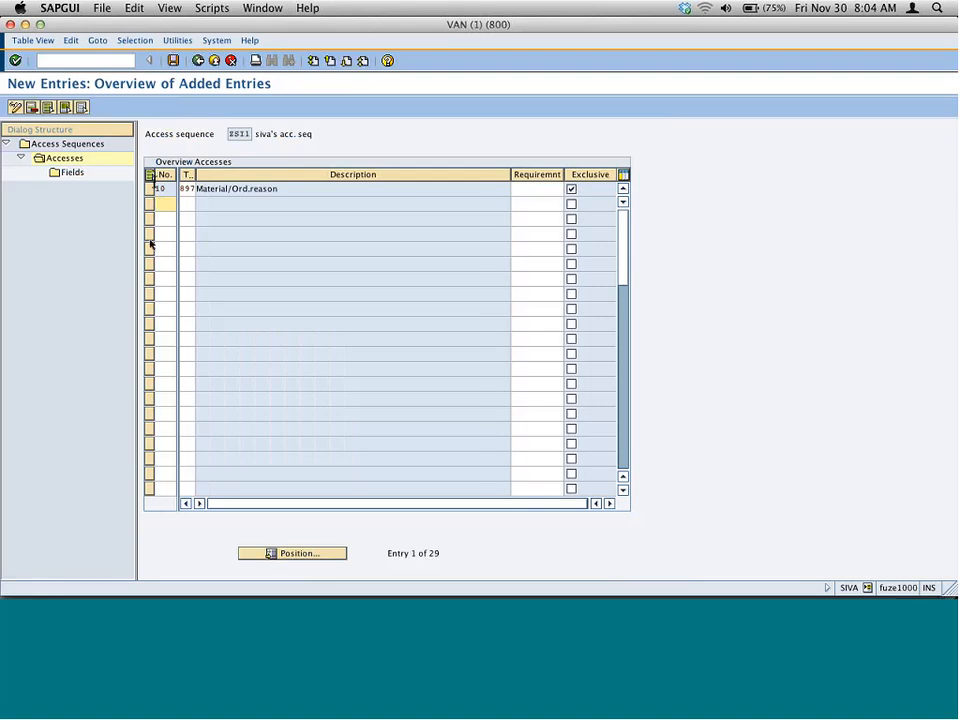
Open the fields of access 10, accept the field assignment for table 897 and save
left_click(149, 188)
double_click(71, 172)
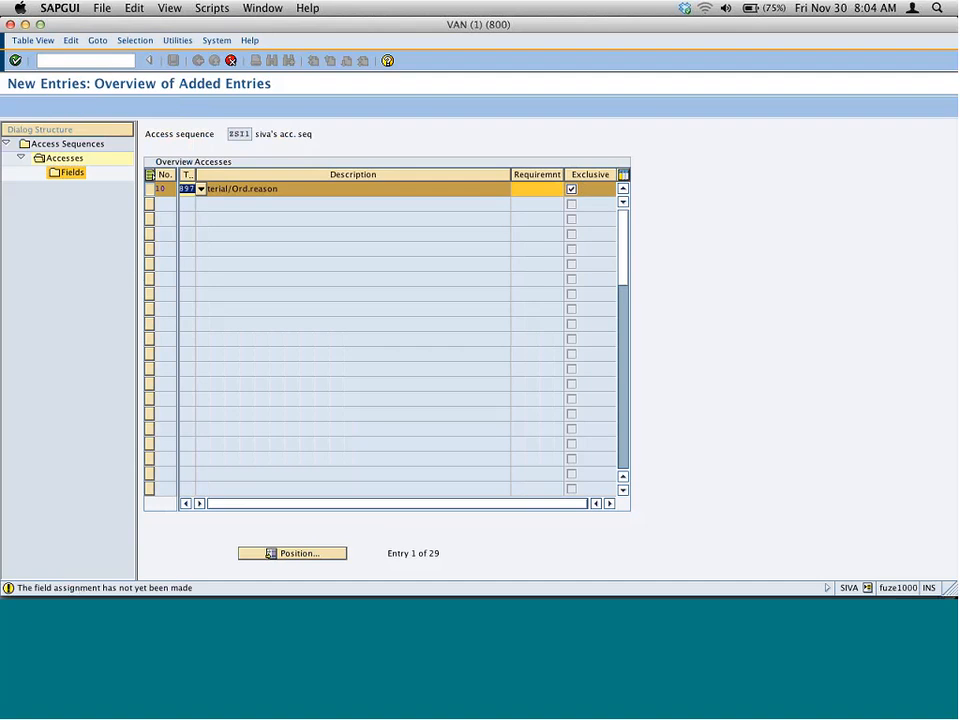
left_click(15, 61)
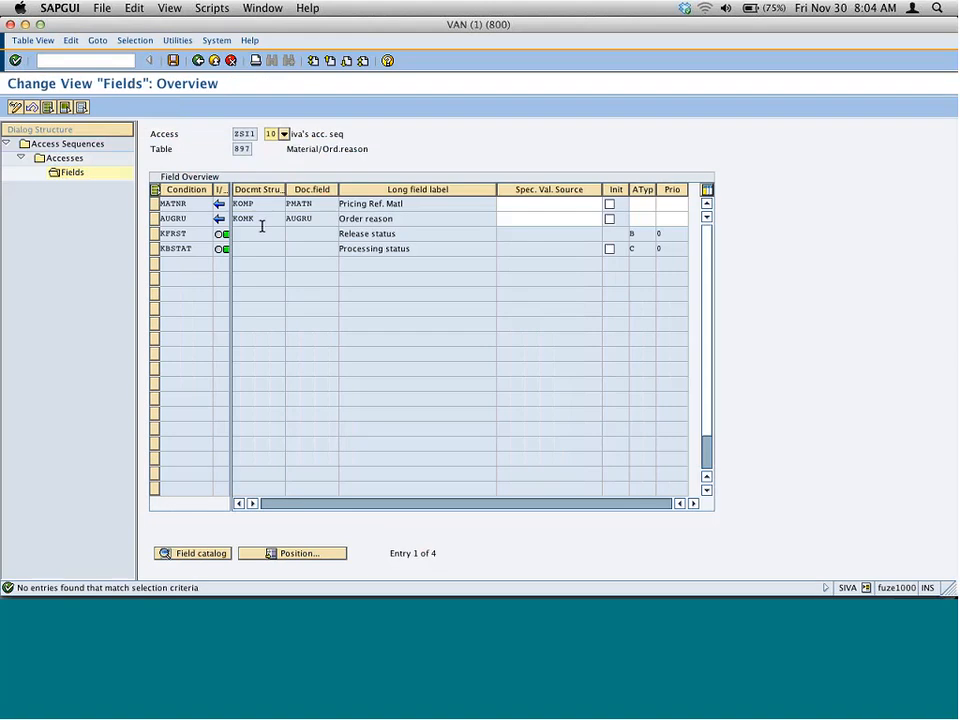
left_click(173, 61)
key("Return")
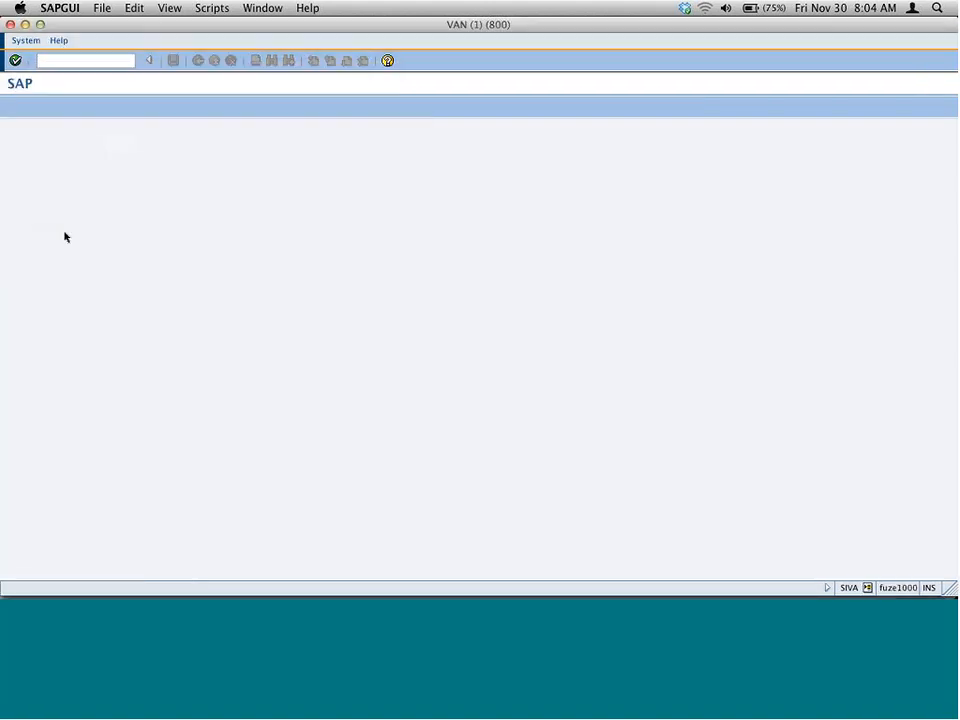
Leave the access sequence maintenance and open the definition of pricing condition types
left_click(198, 61)
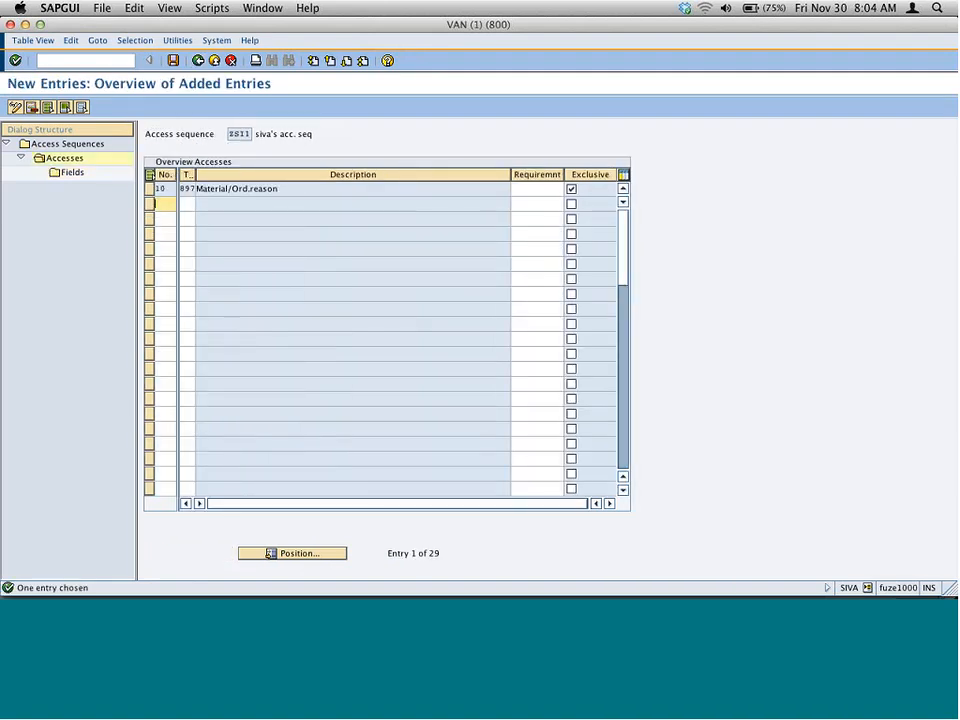
left_click(198, 61)
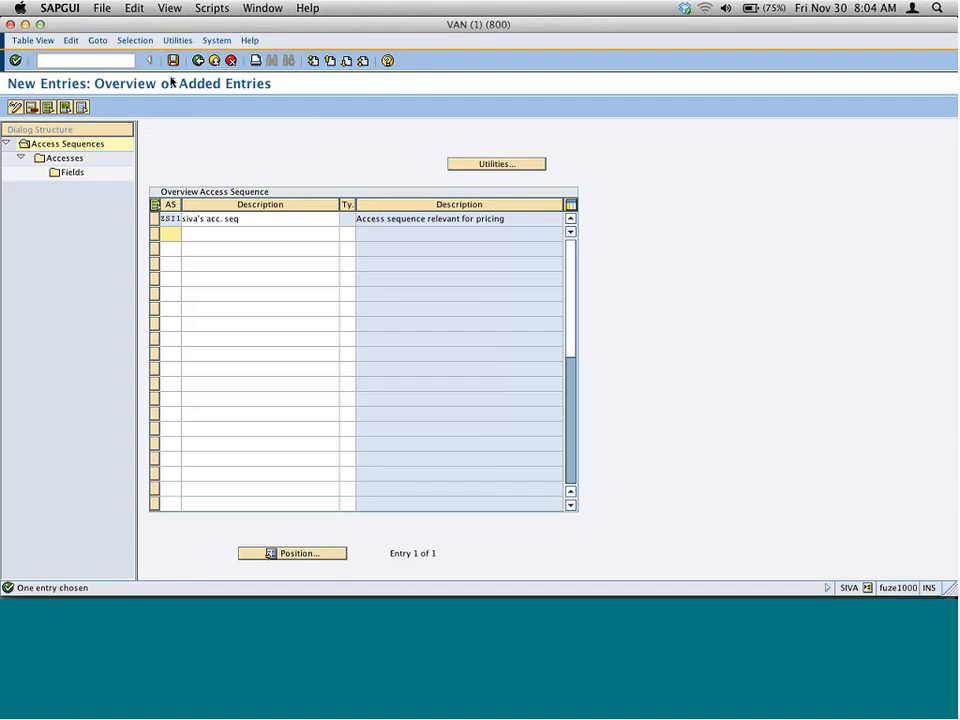
left_click(198, 61)
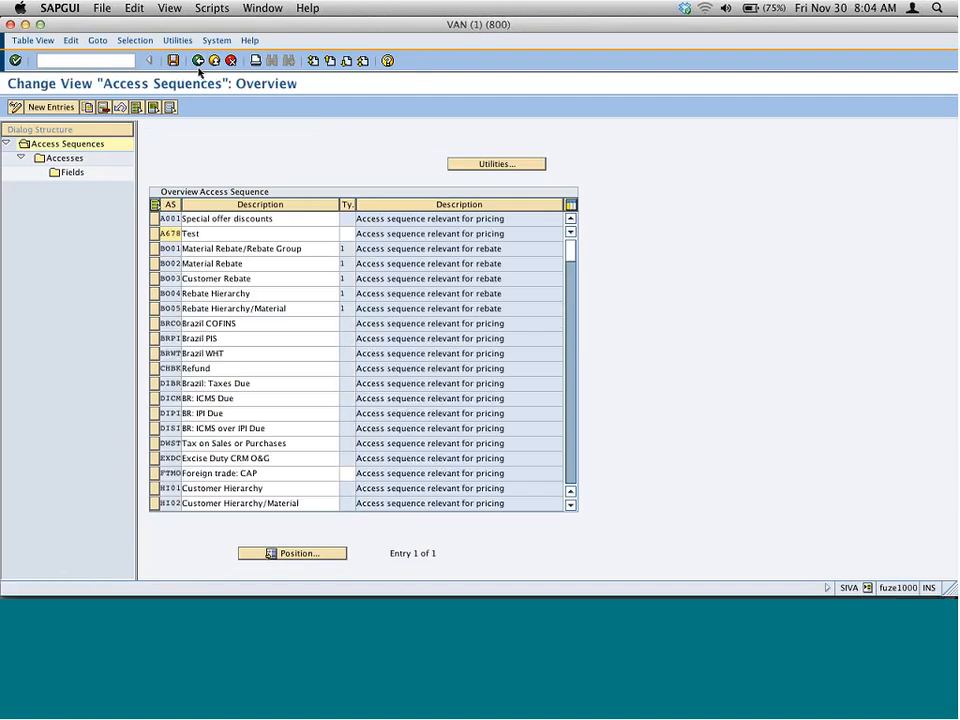
left_click(198, 61)
left_click(152, 40)
mouse_move(170, 74)
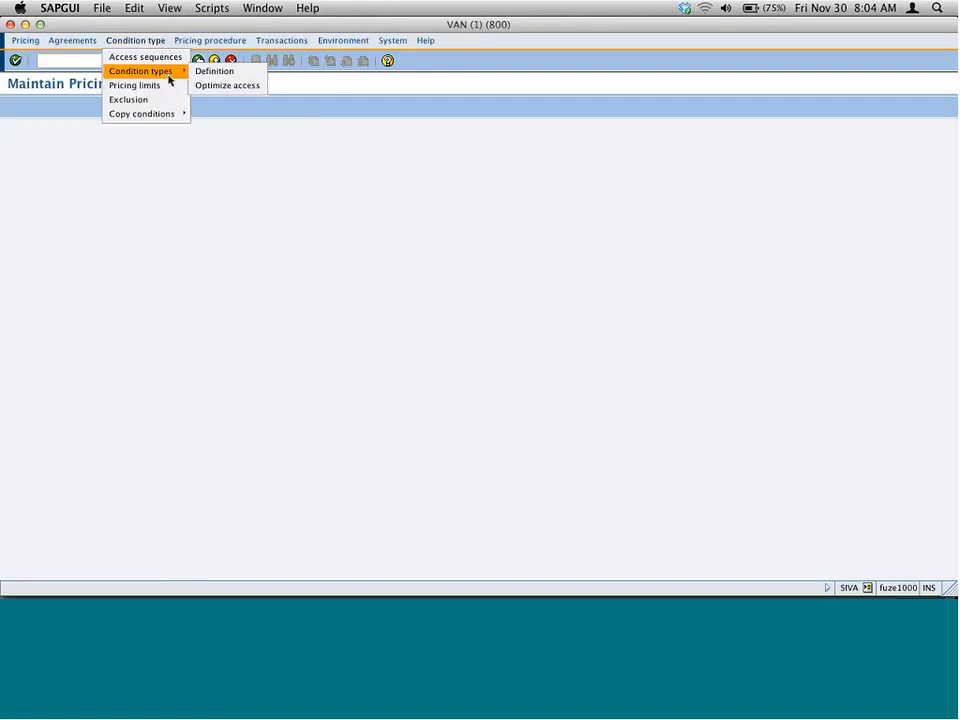
left_click(214, 71)
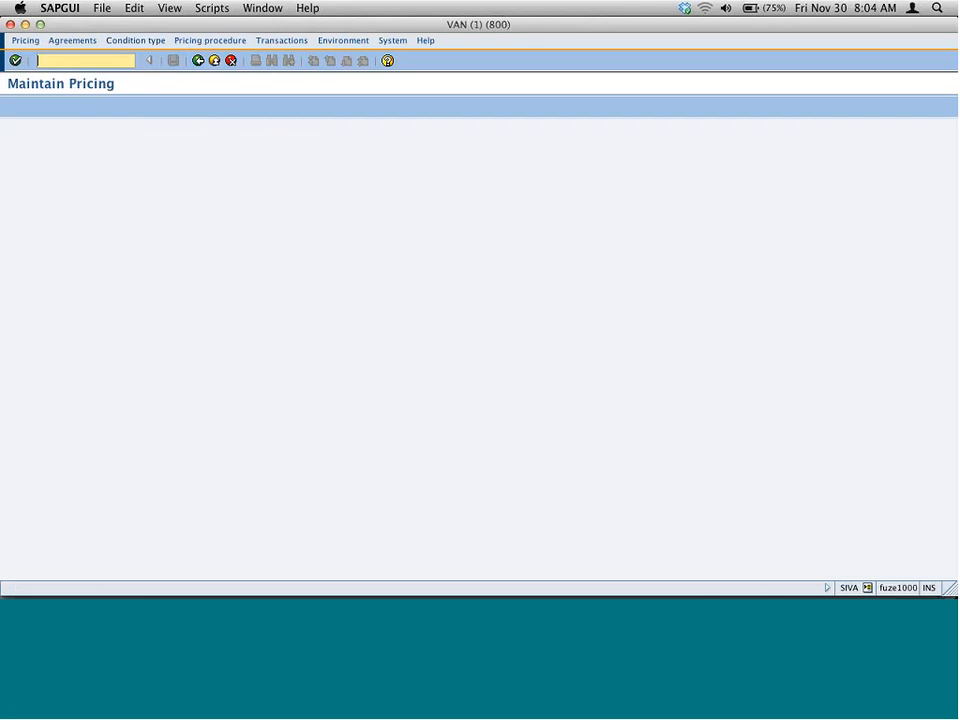
Copy condition type PR00 as ZSI1 and assign access sequence ZSI1 to the copy
left_click(178, 558)
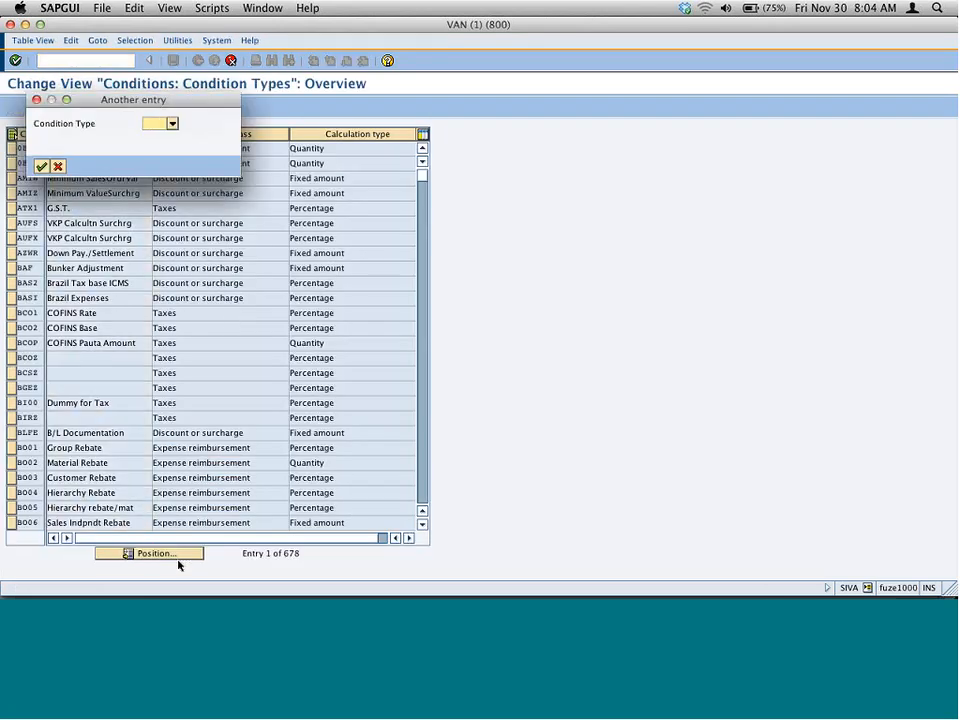
type("pr00")
key("Return")
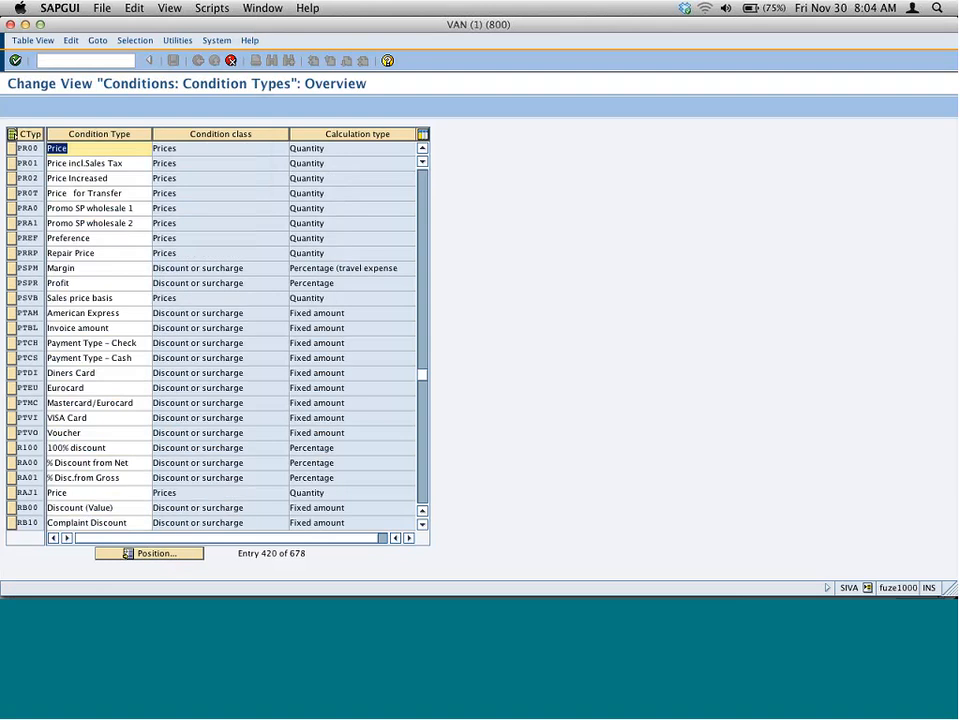
left_click_drag(73, 223, 64, 233)
left_click(11, 148)
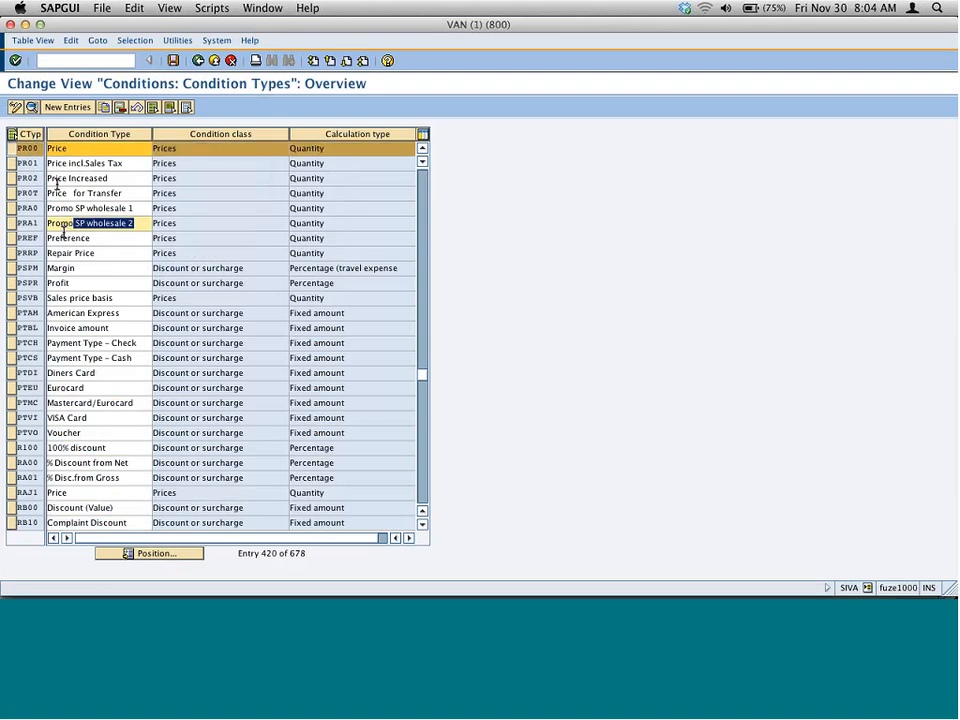
left_click(103, 108)
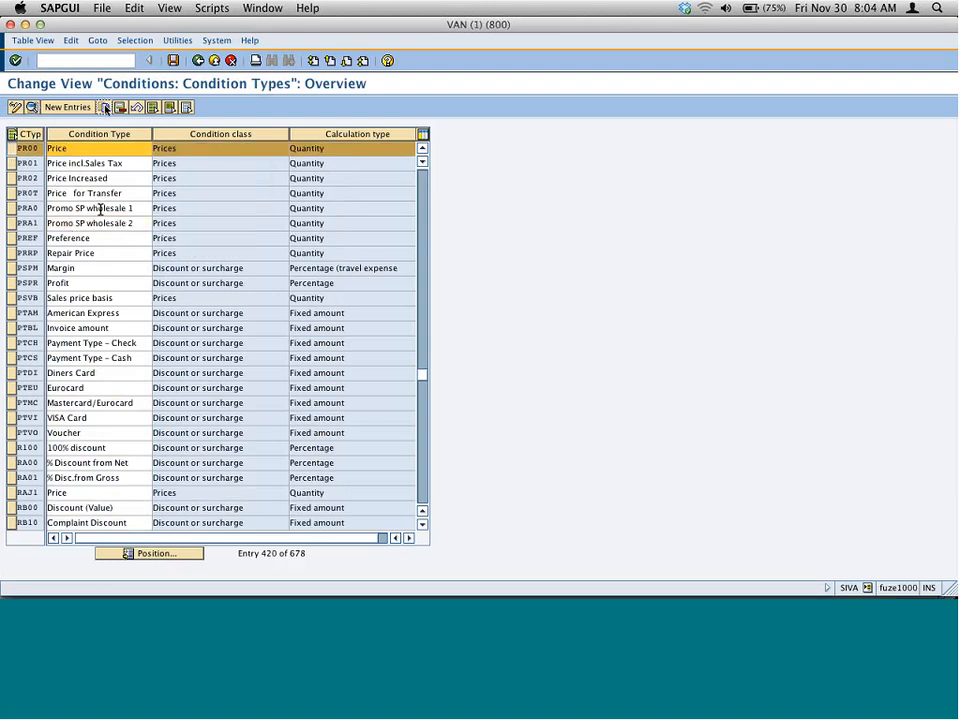
type("zsi1")
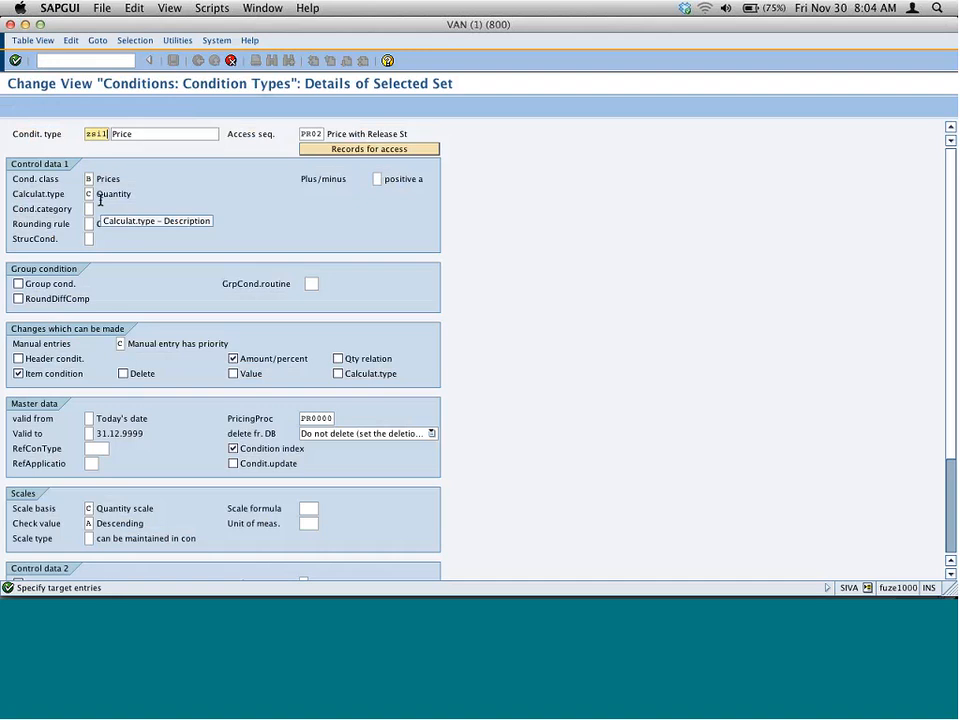
key("Tab")
key("Tab")
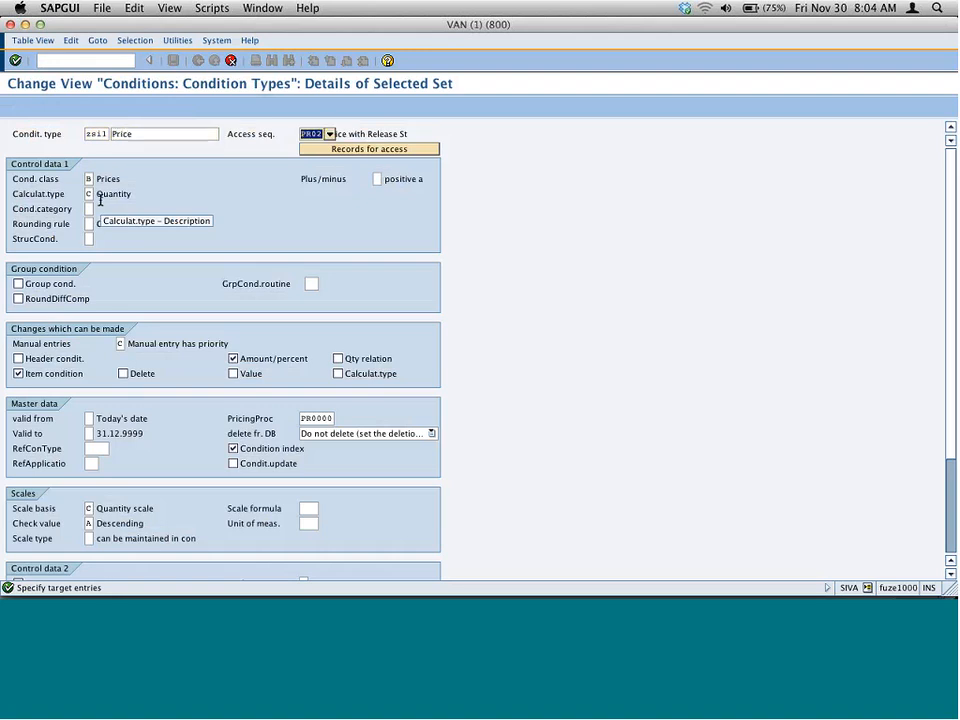
type("zsi1")
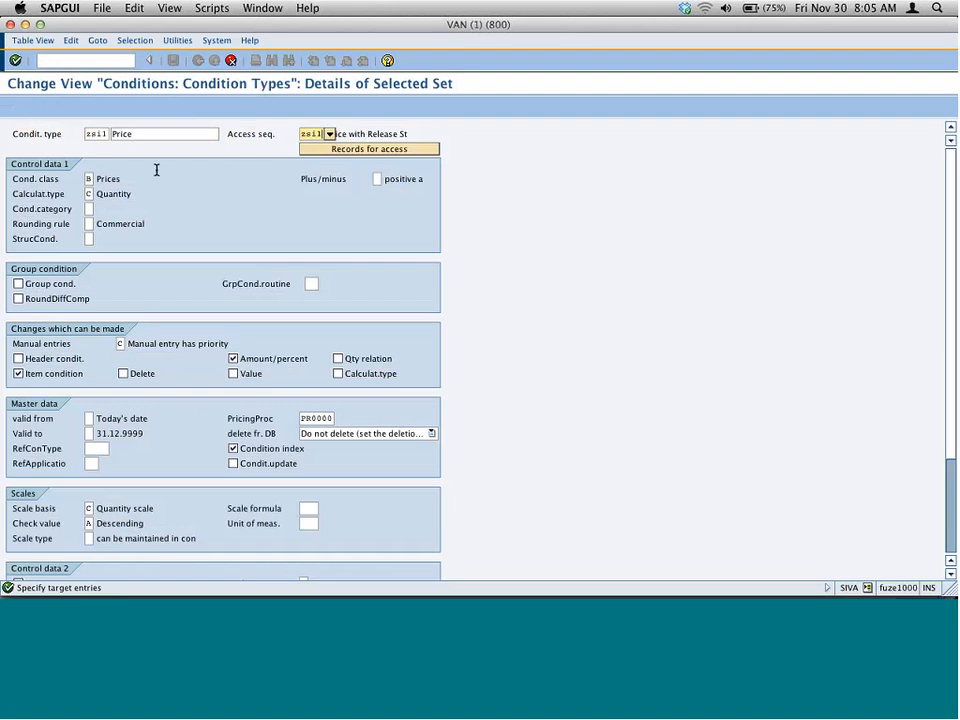
key("Return")
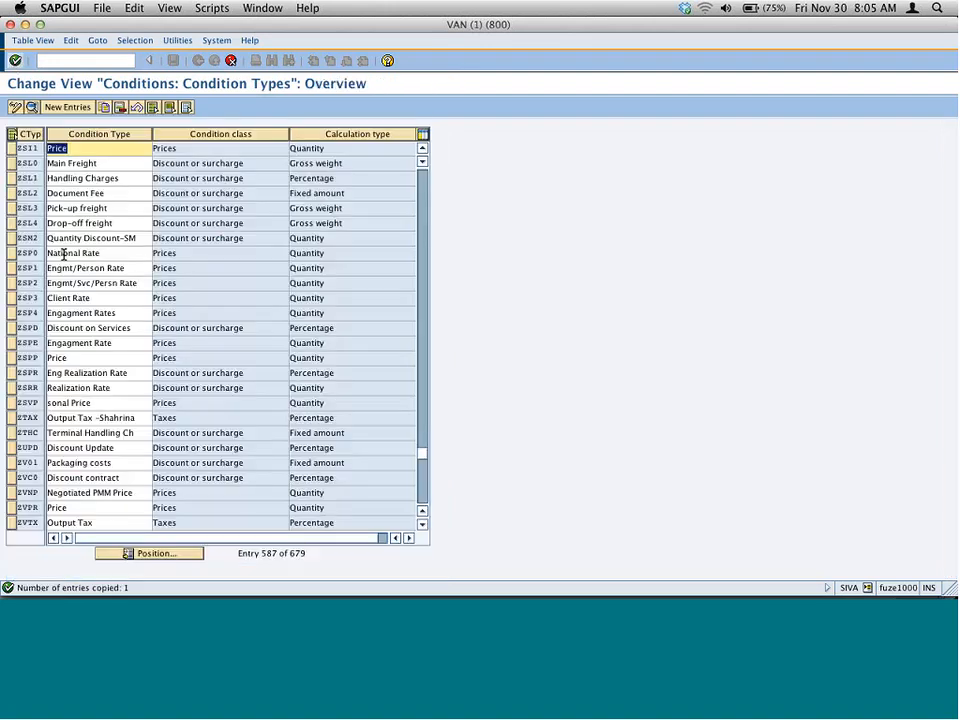
Save condition type ZSI1 in customizing request VANK900218 and return to pricing maintenance
left_click(176, 63)
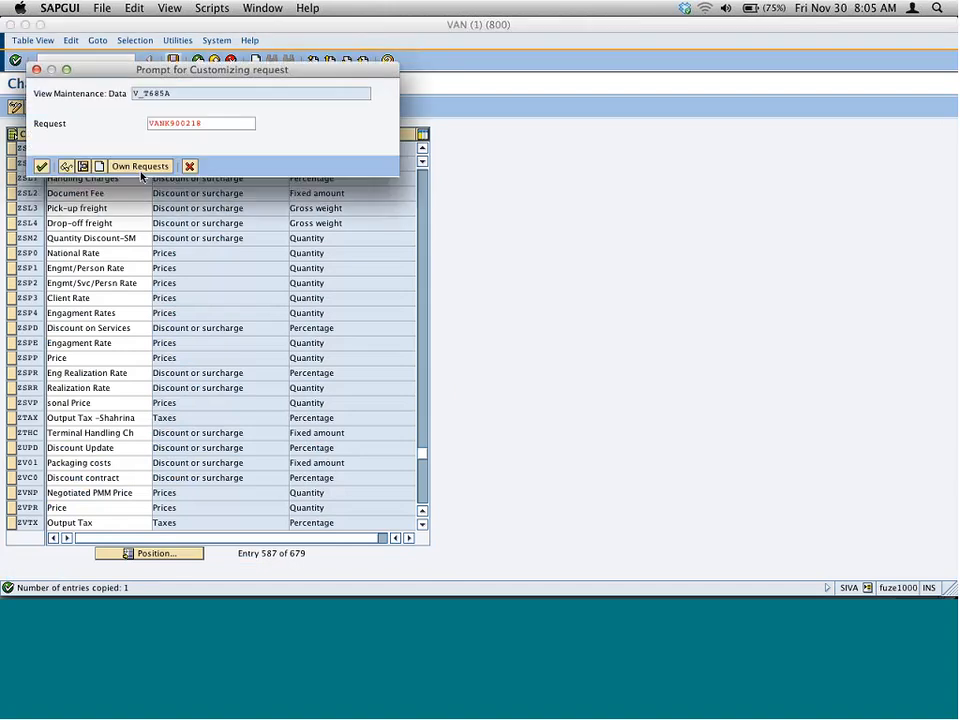
left_click(53, 169)
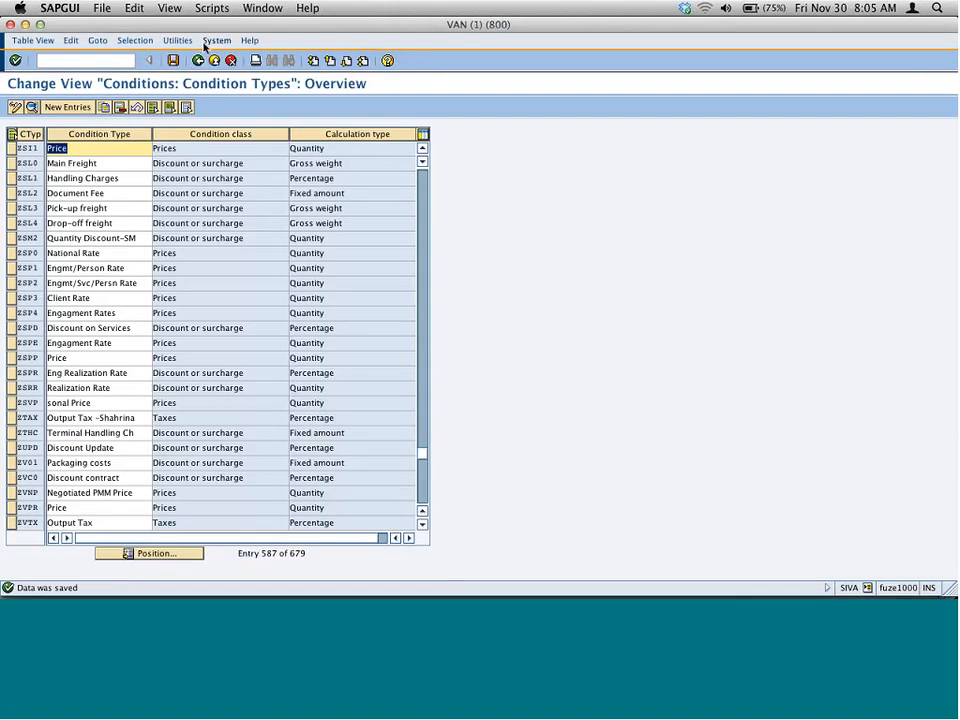
left_click(198, 61)
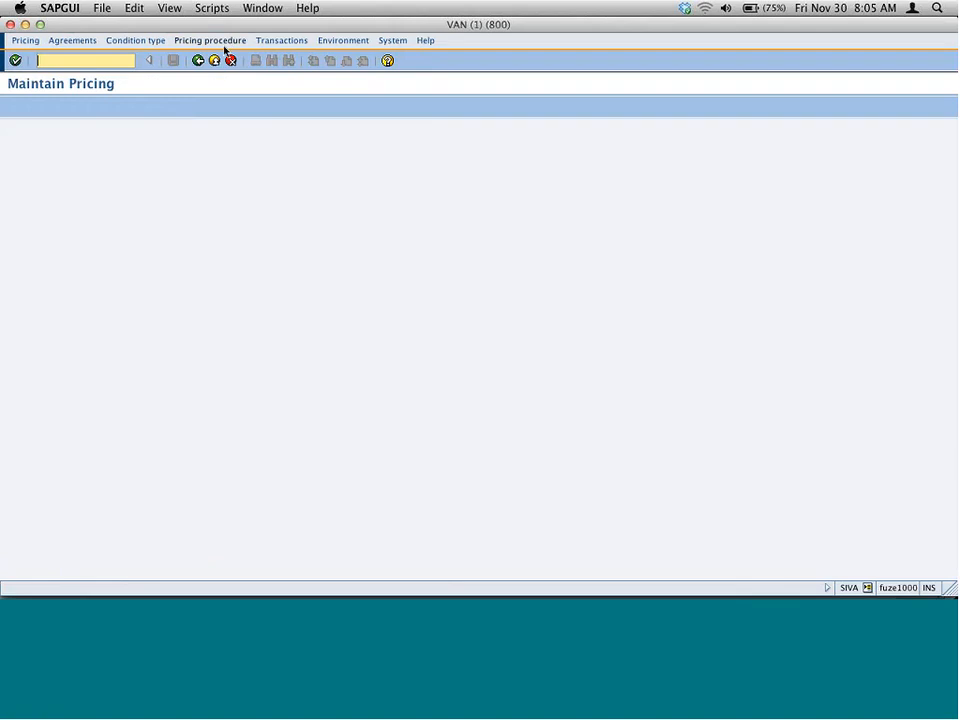
Open the pricing procedures and position the list on procedure ZLAK01
left_click(229, 43)
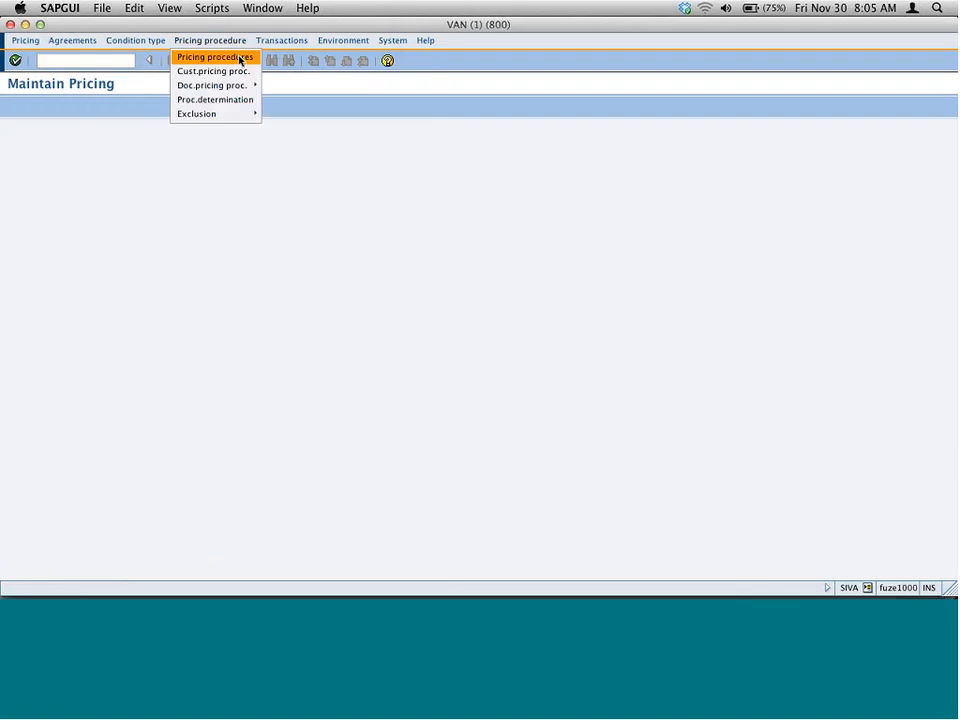
left_click(237, 58)
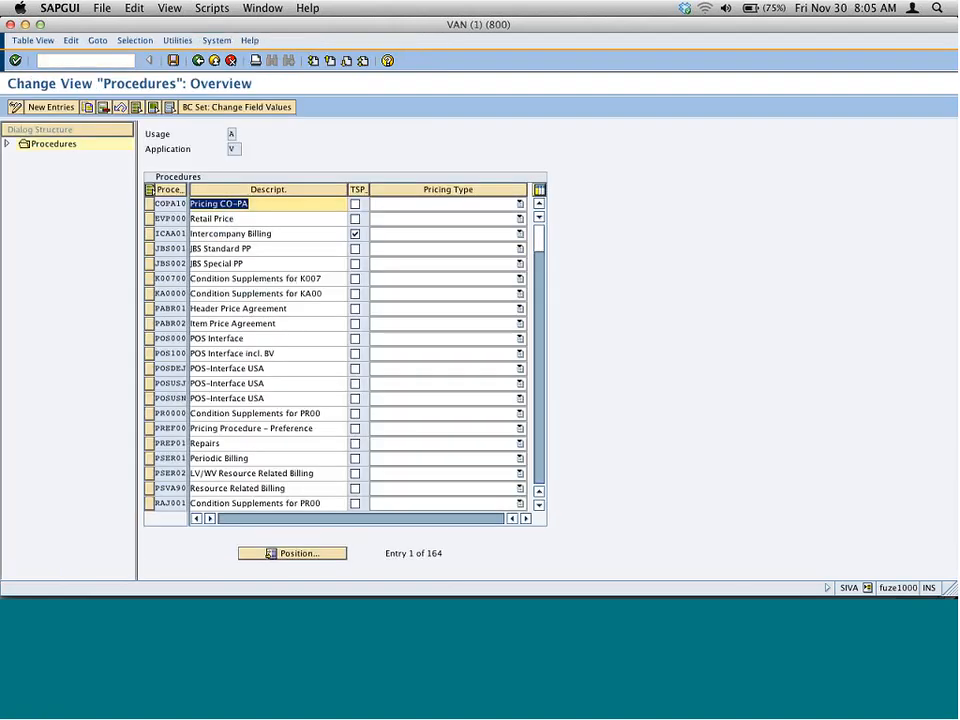
left_click(318, 550)
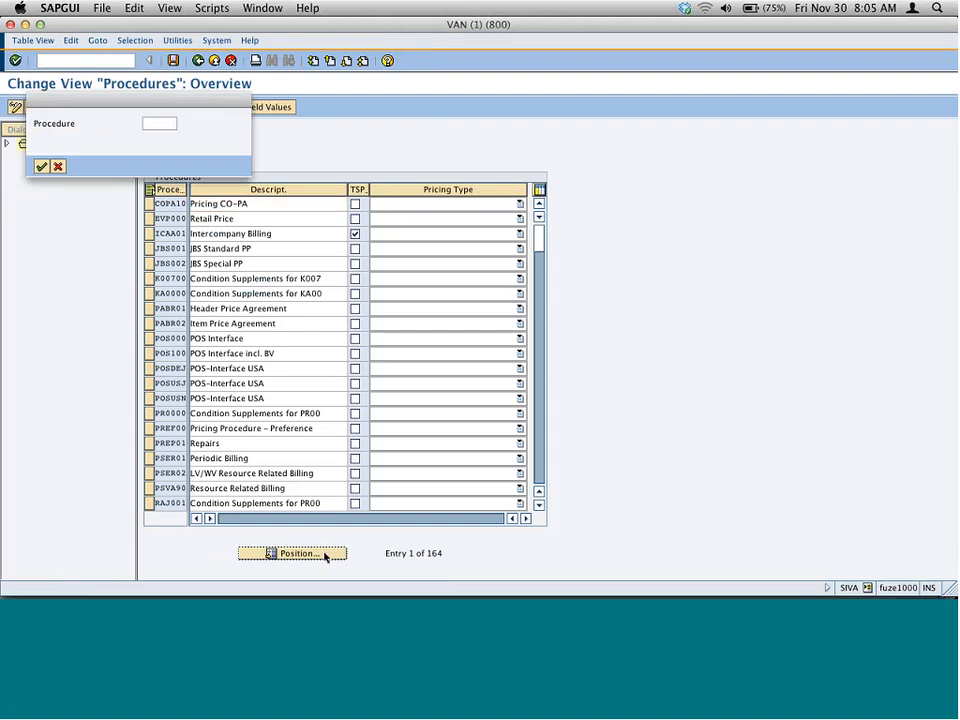
type("zl")
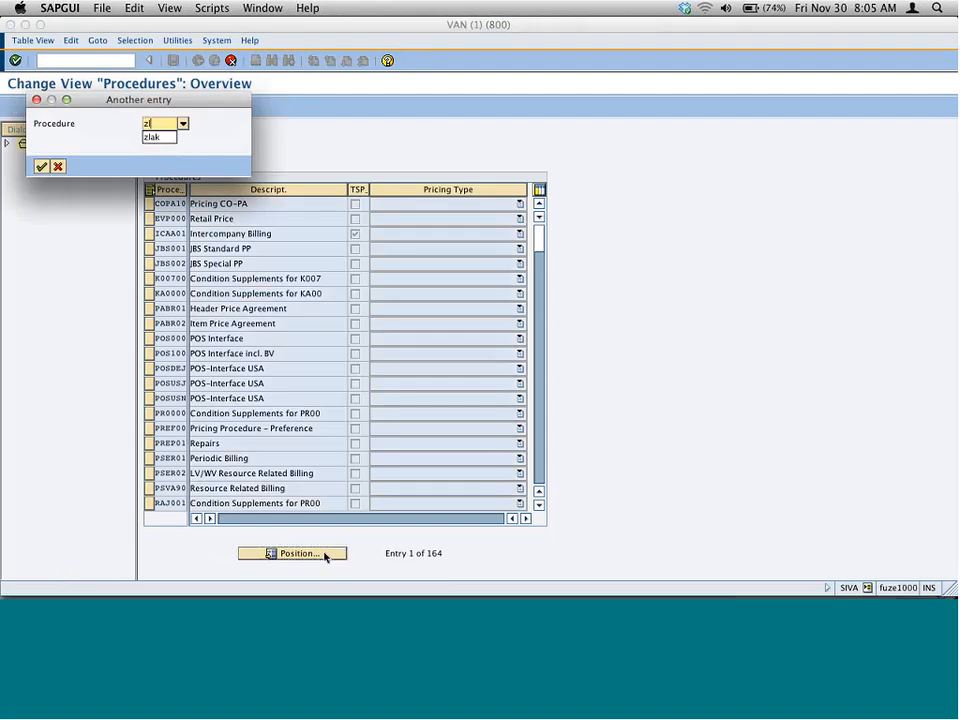
type("ak01")
key("Return")
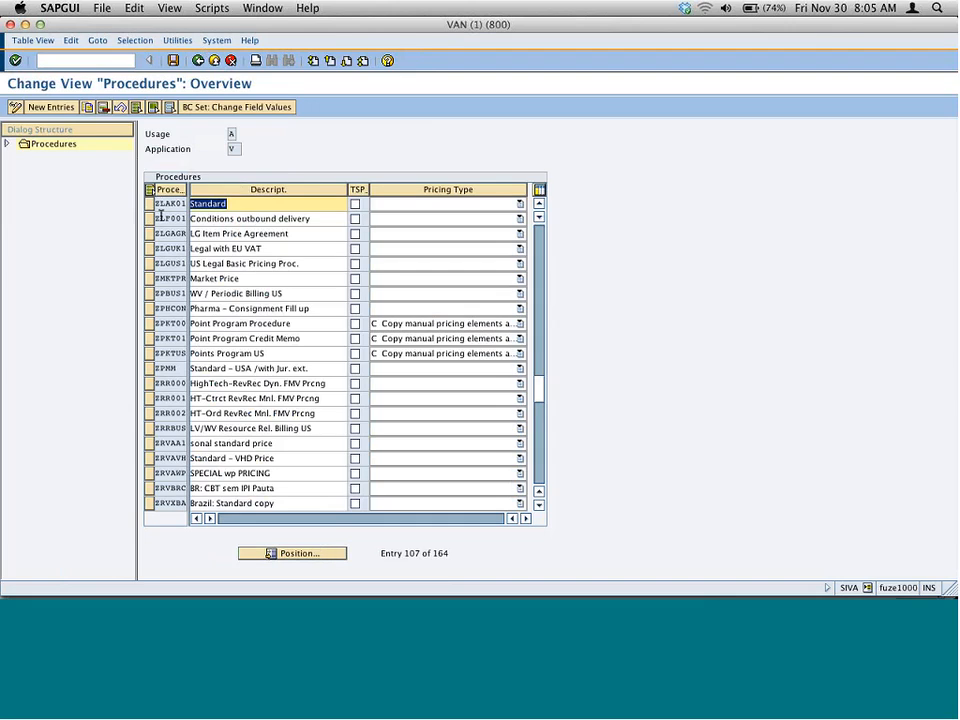
In the control data of pricing procedure ZLAK01, copy step 11 as step 15 with condition type ZSI1
left_click(149, 205)
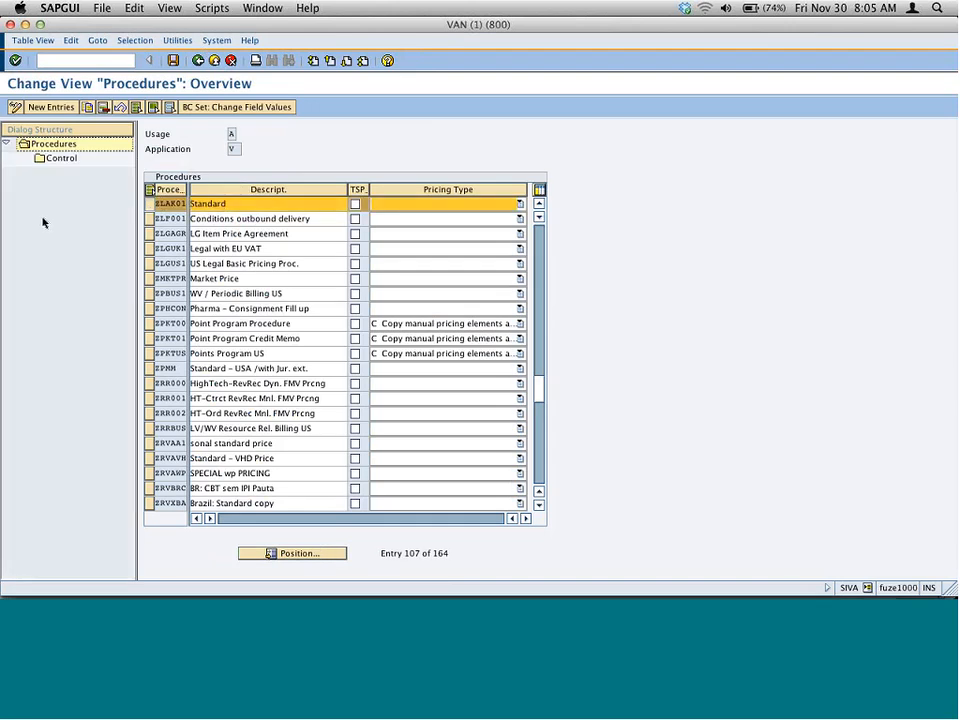
double_click(62, 159)
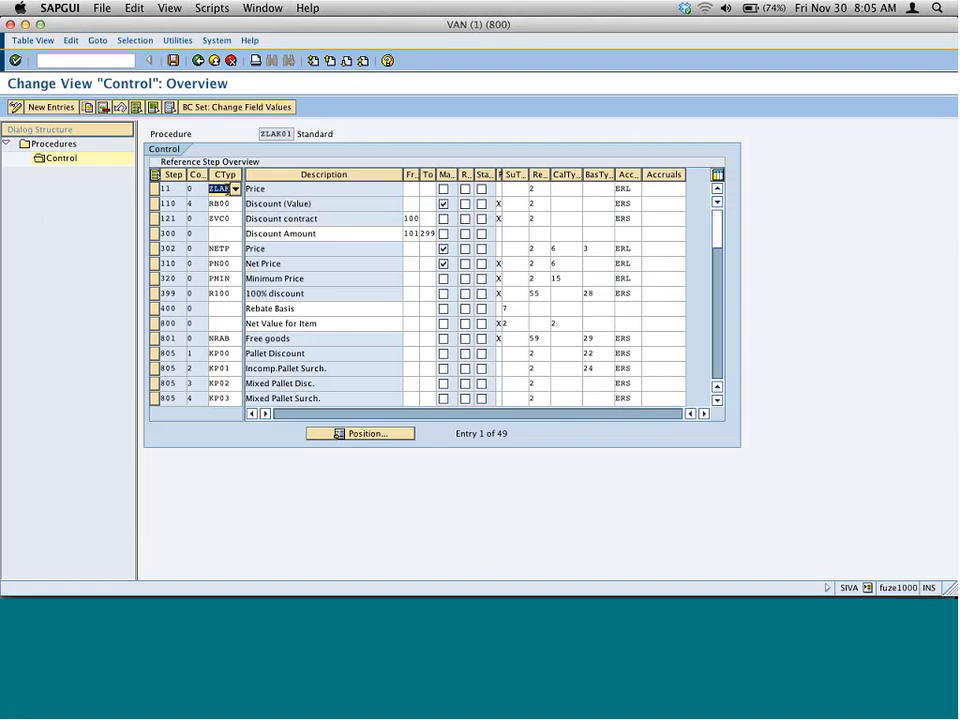
left_click(158, 189)
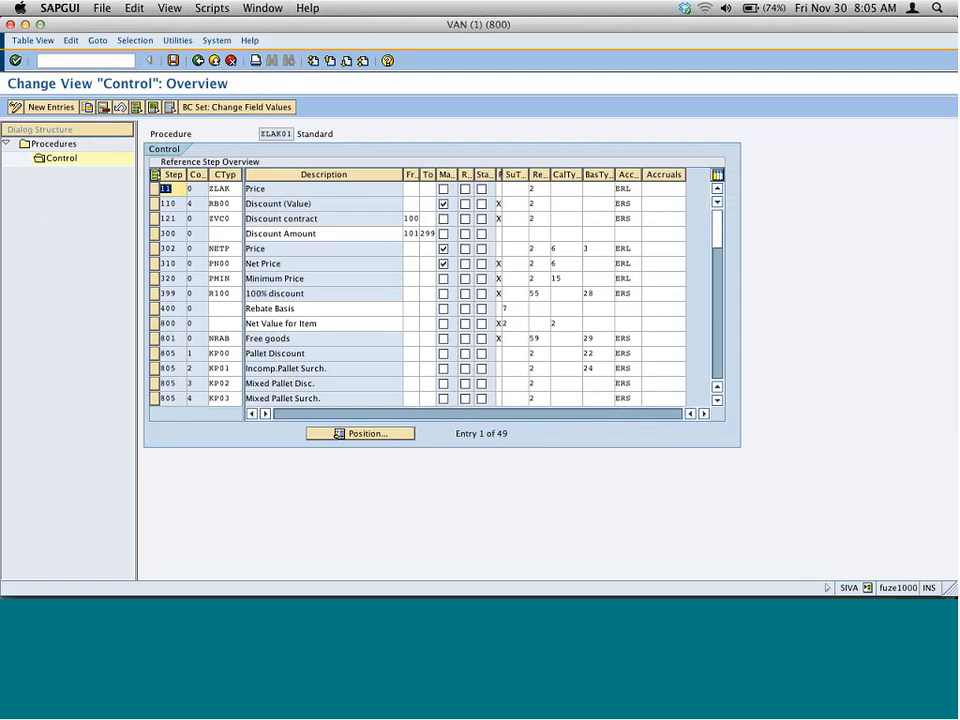
left_click(154, 189)
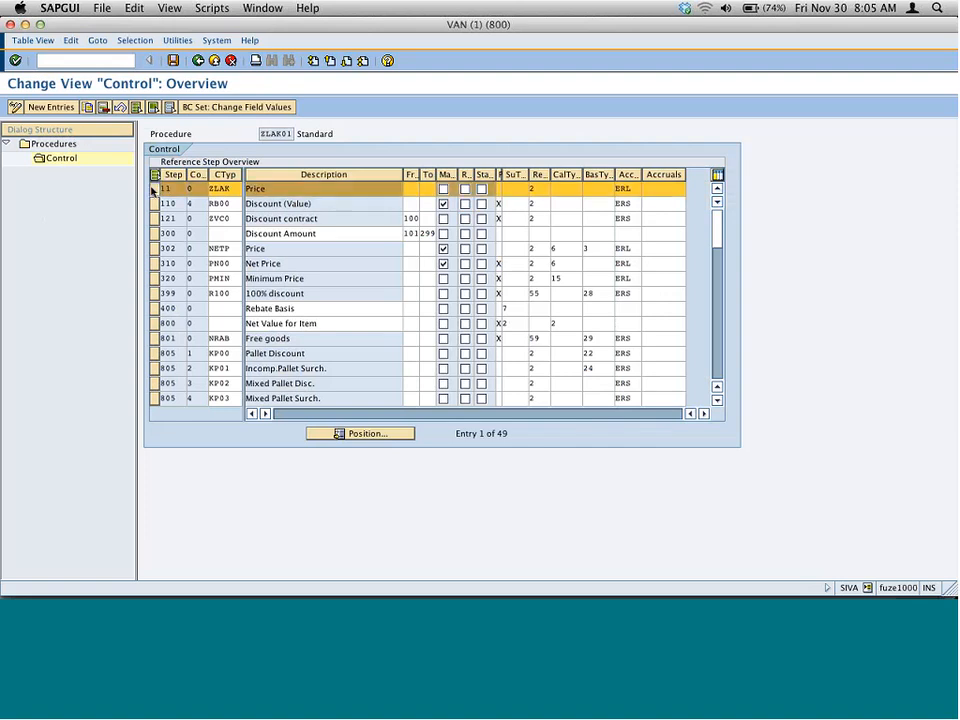
double_click(97, 164)
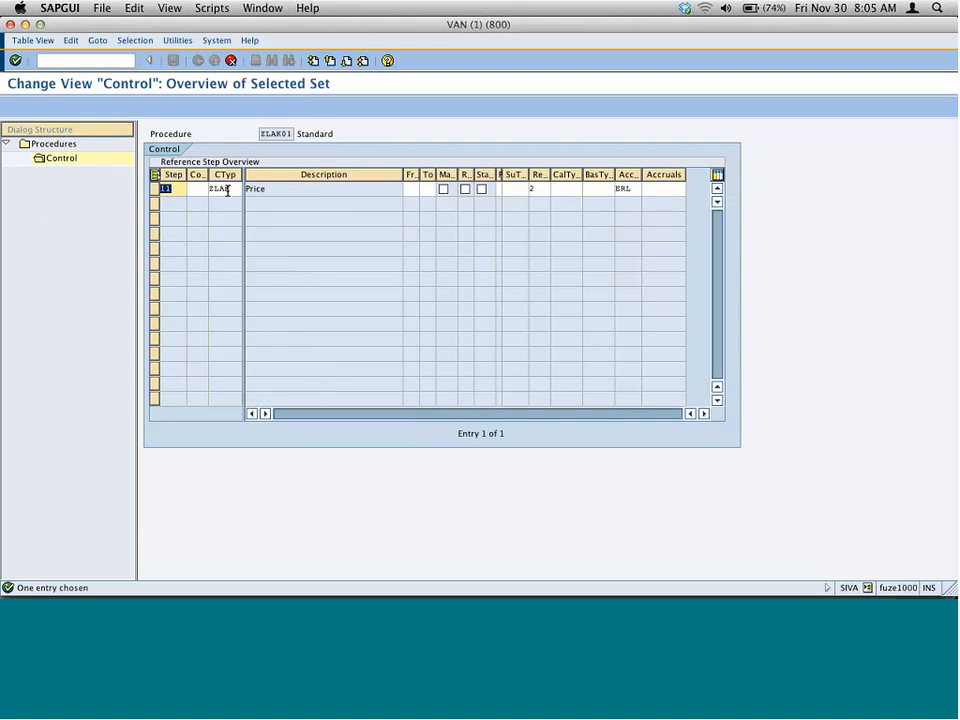
left_click(168, 190)
key("BackSpace")
type("5")
key("Tab")
type("zsil")
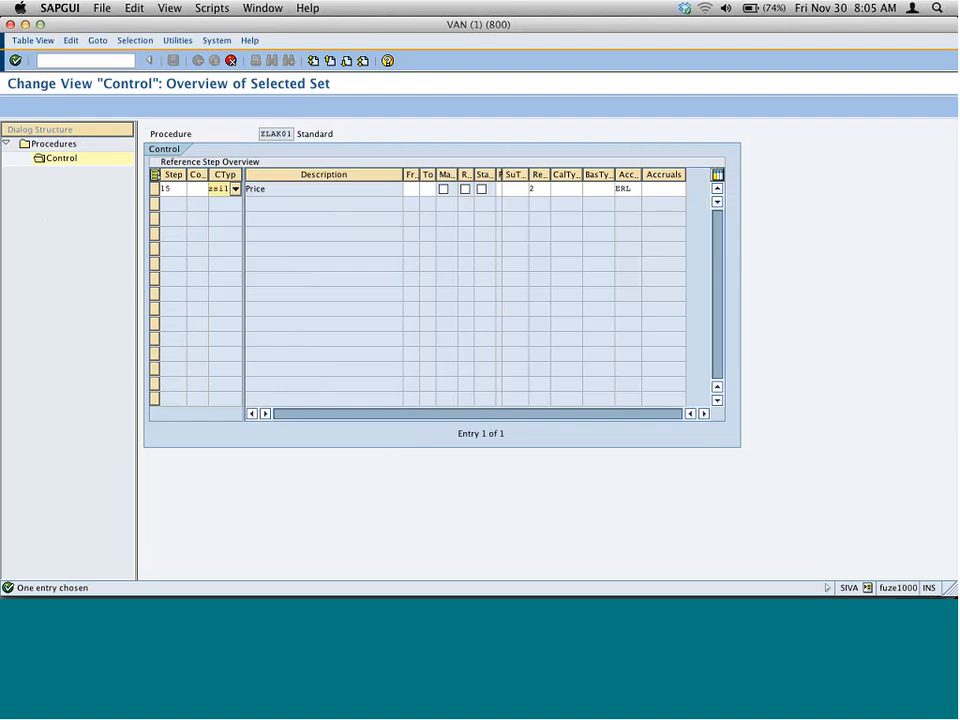
left_click(15, 60)
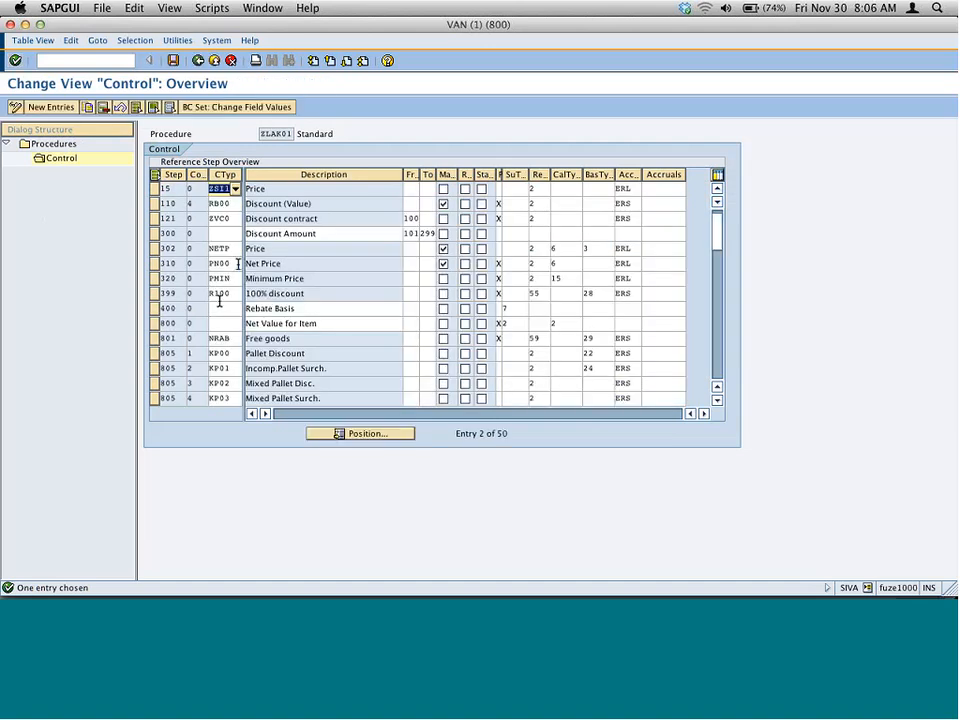
Save the changed procedure ZLAK01 in customizing request VANK900218 and return to the SAP Easy Access screen
left_click(717, 188)
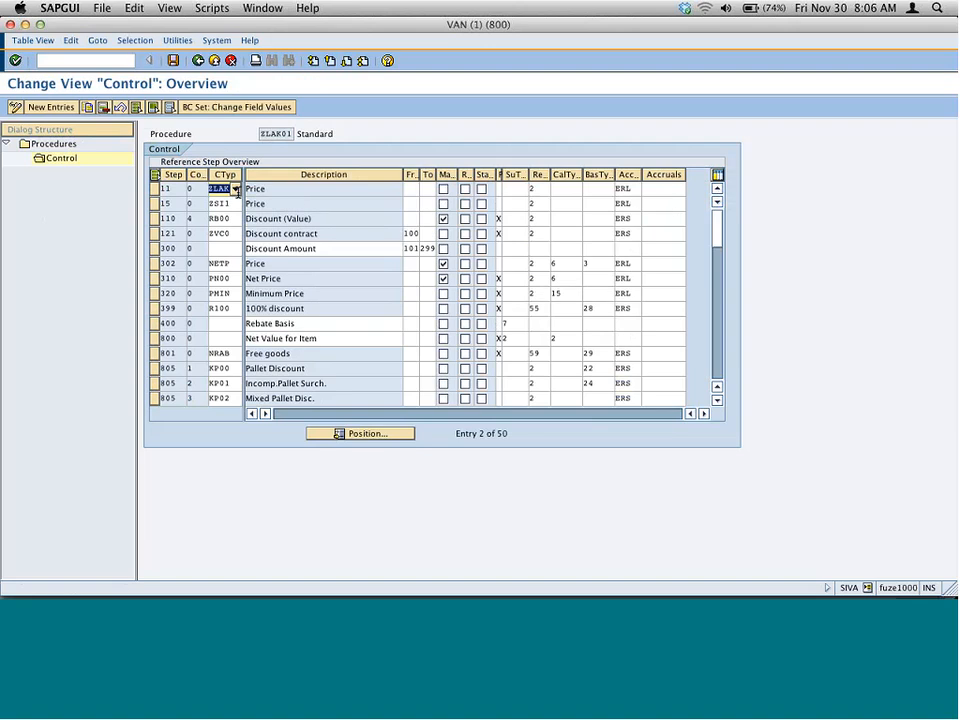
left_click(209, 204)
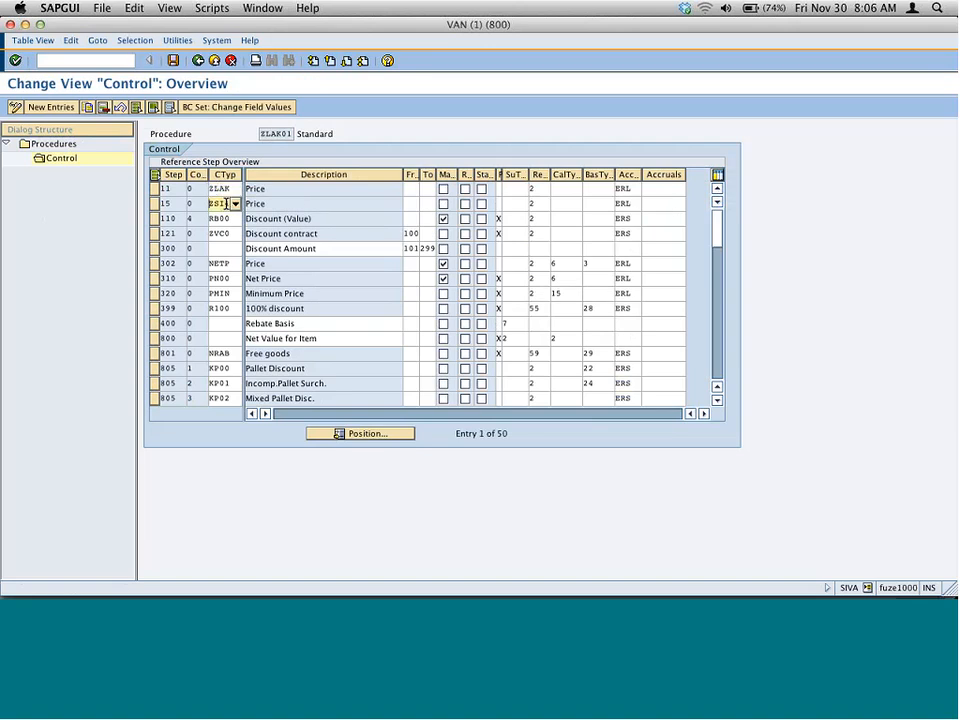
left_click(173, 61)
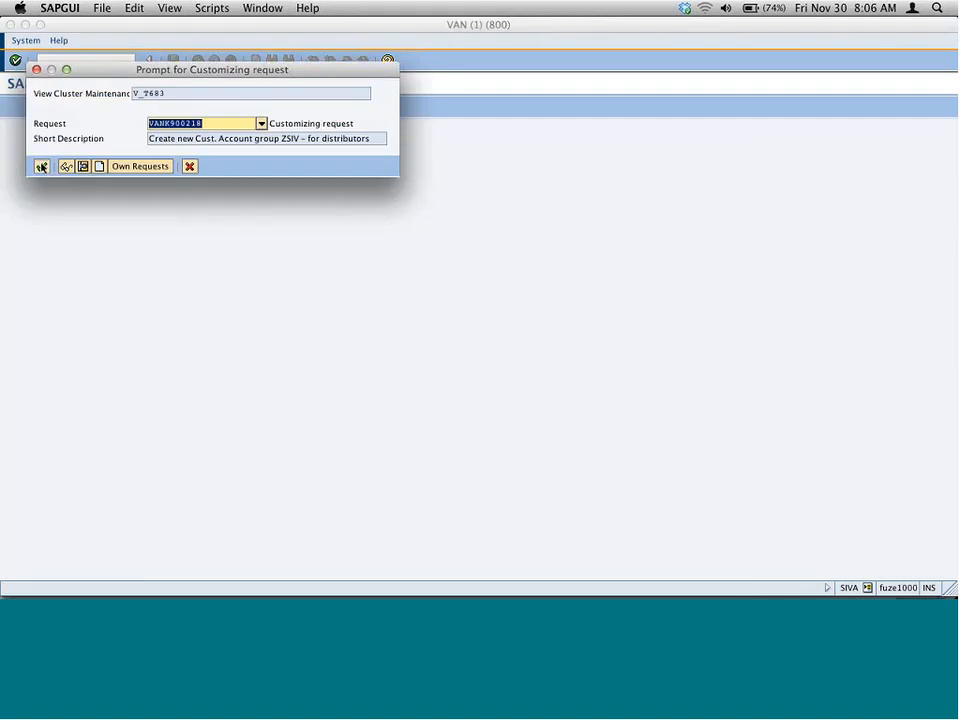
left_click(41, 166)
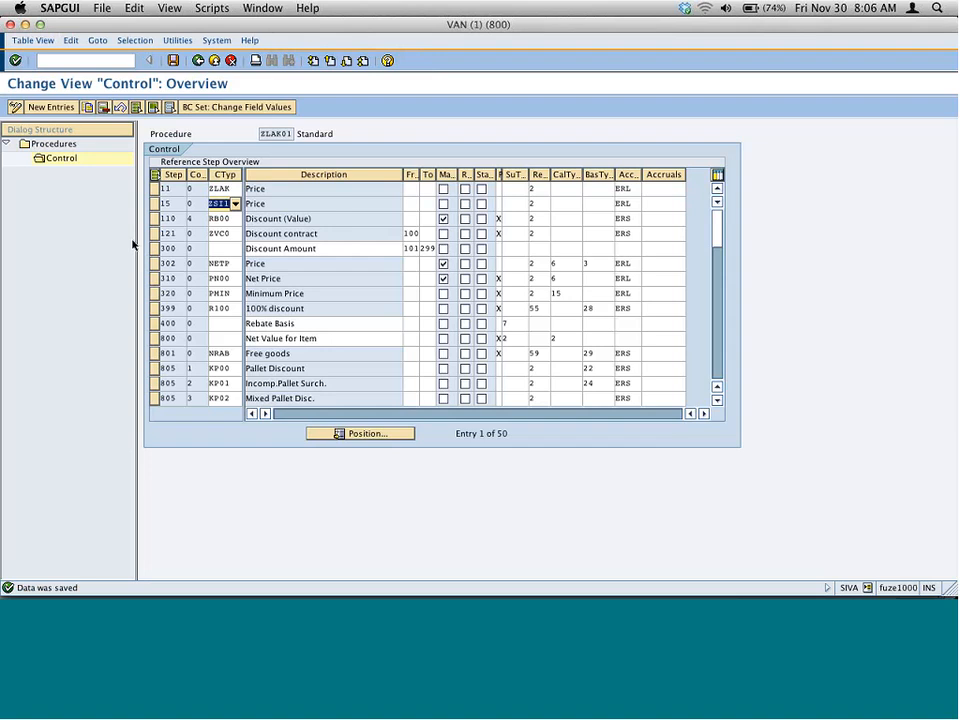
left_click(198, 60)
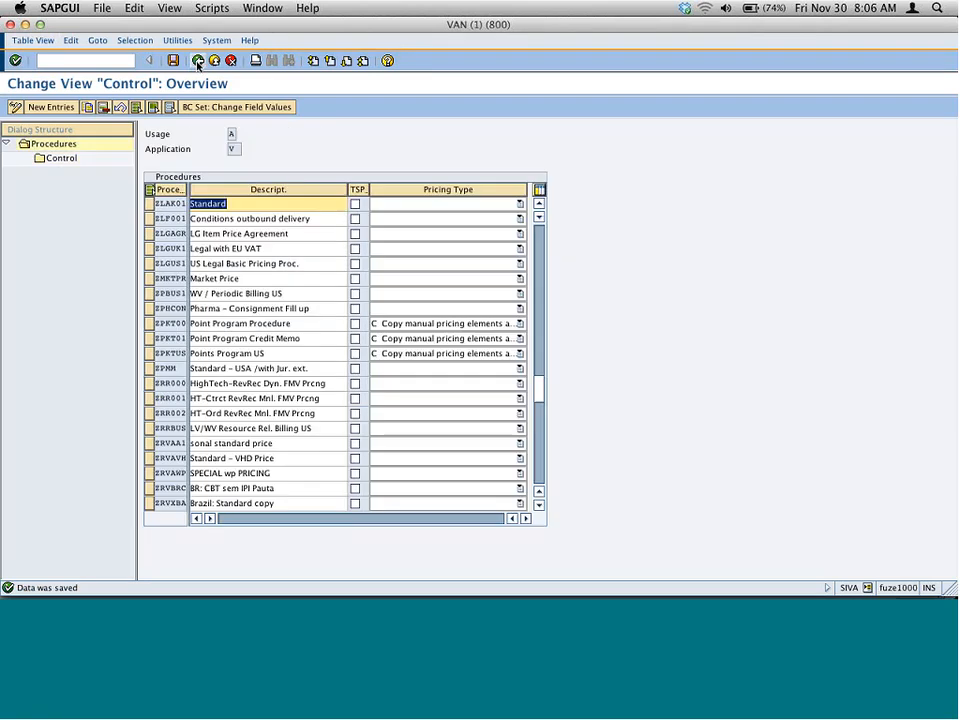
left_click(198, 60)
left_click(199, 61)
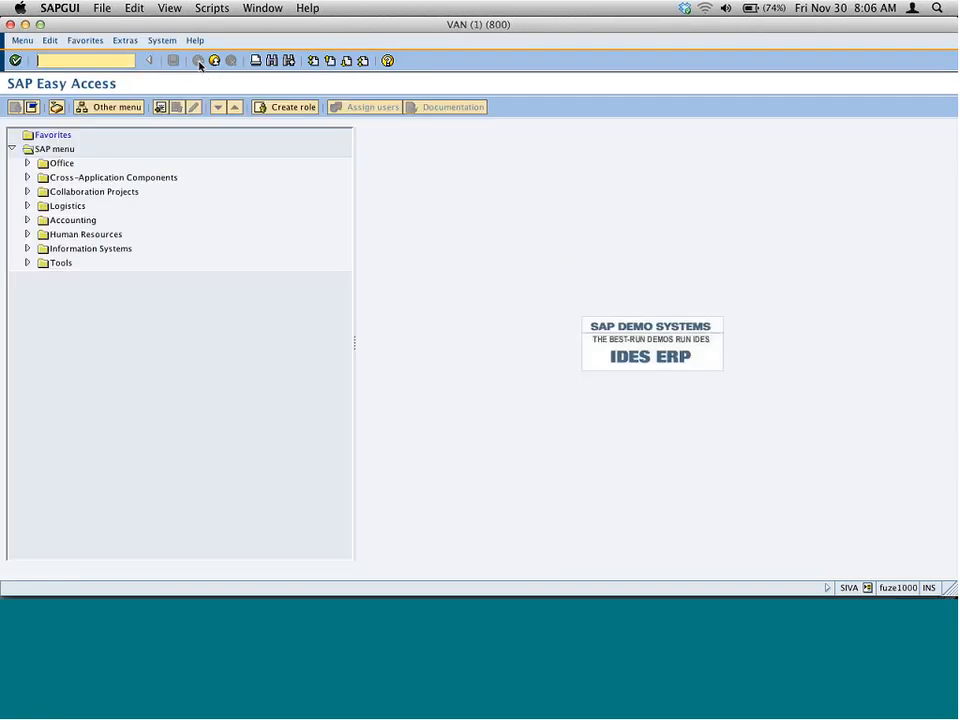
Start creating condition records with transaction VK11 for condition type ZSI1
type("vk11")
key("Return")
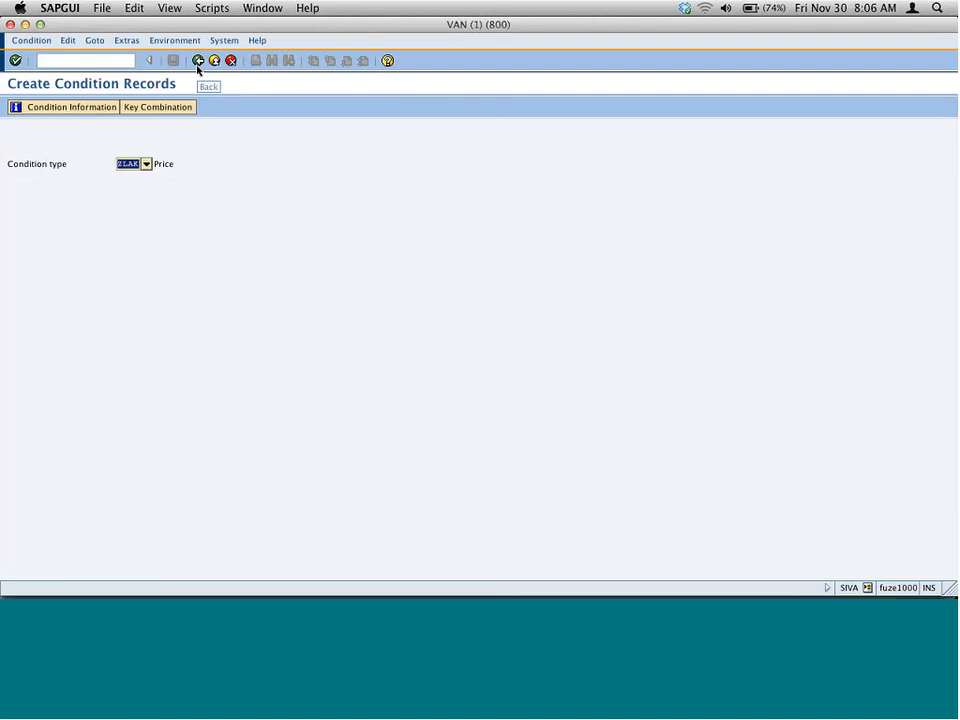
type("zp")
type("il")
left_click(16, 61)
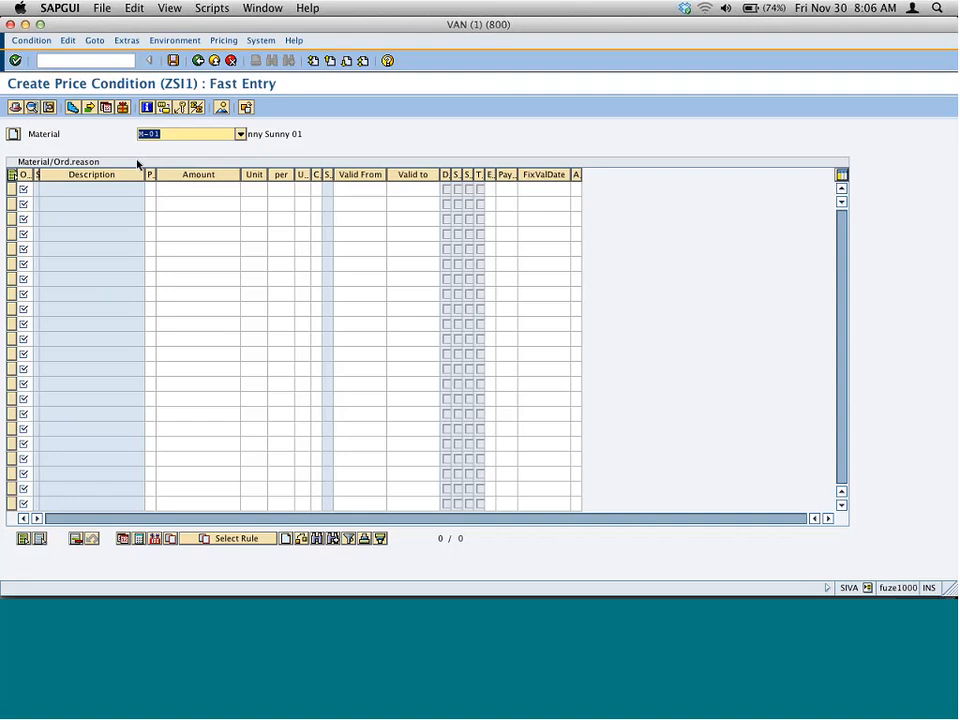
Enter a price of 99 EUR for material M-01 with order reason 001 (Sales call)
left_click_drag(34, 175, 117, 180)
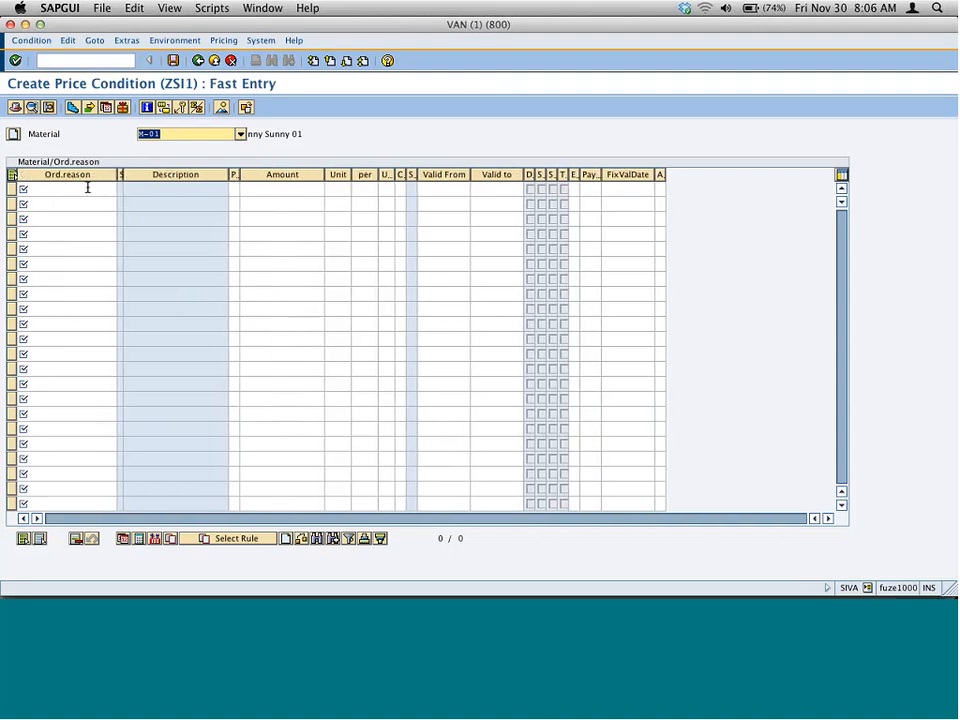
left_click(88, 189)
key("F4")
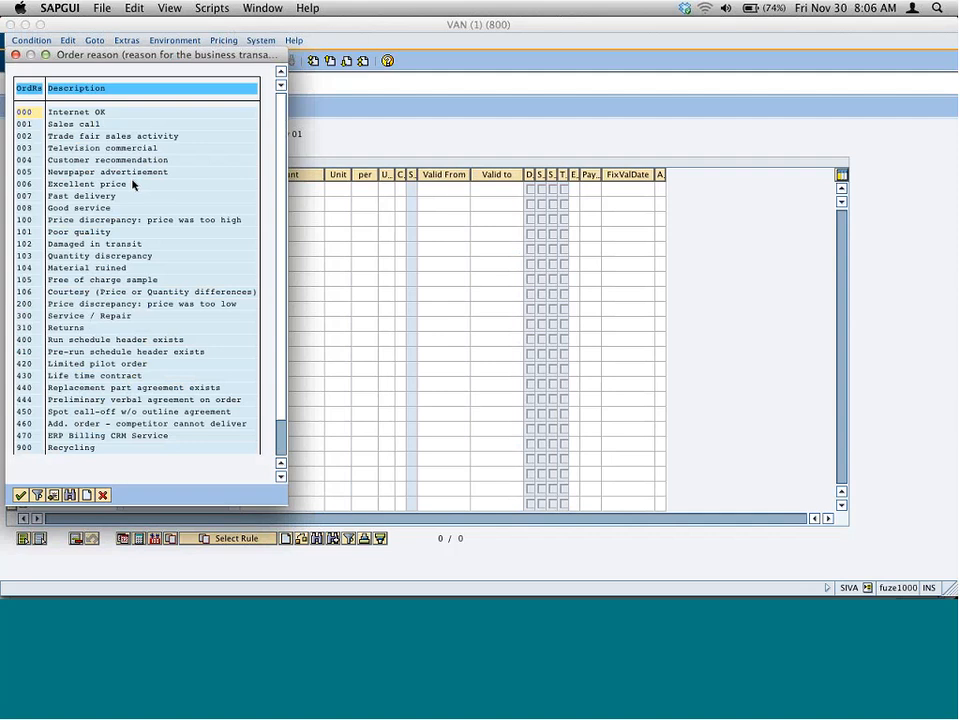
left_click(85, 124)
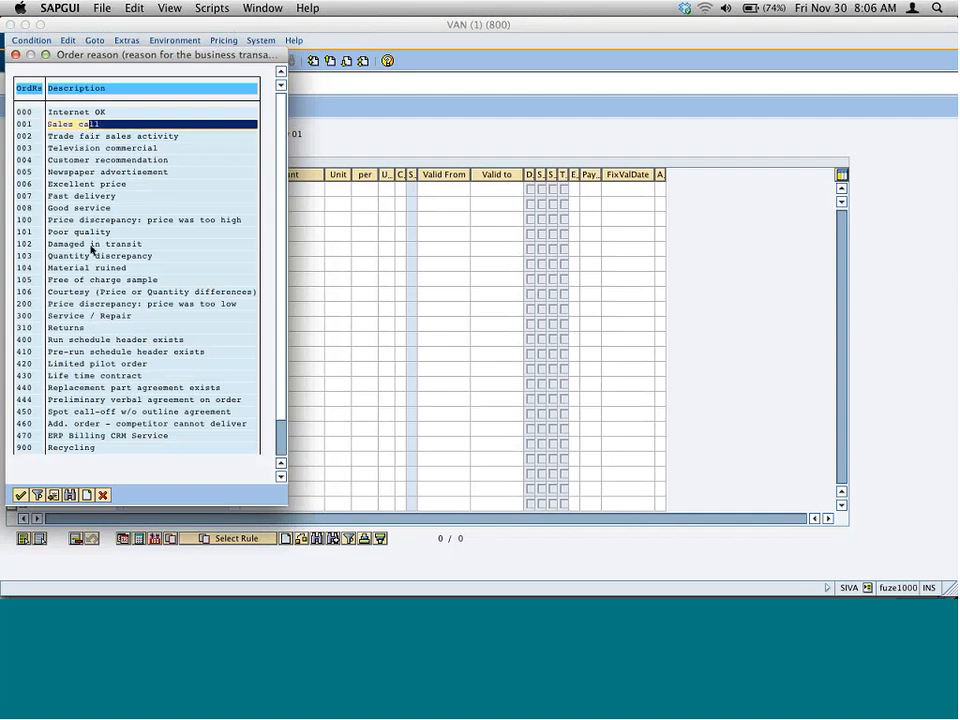
double_click(90, 124)
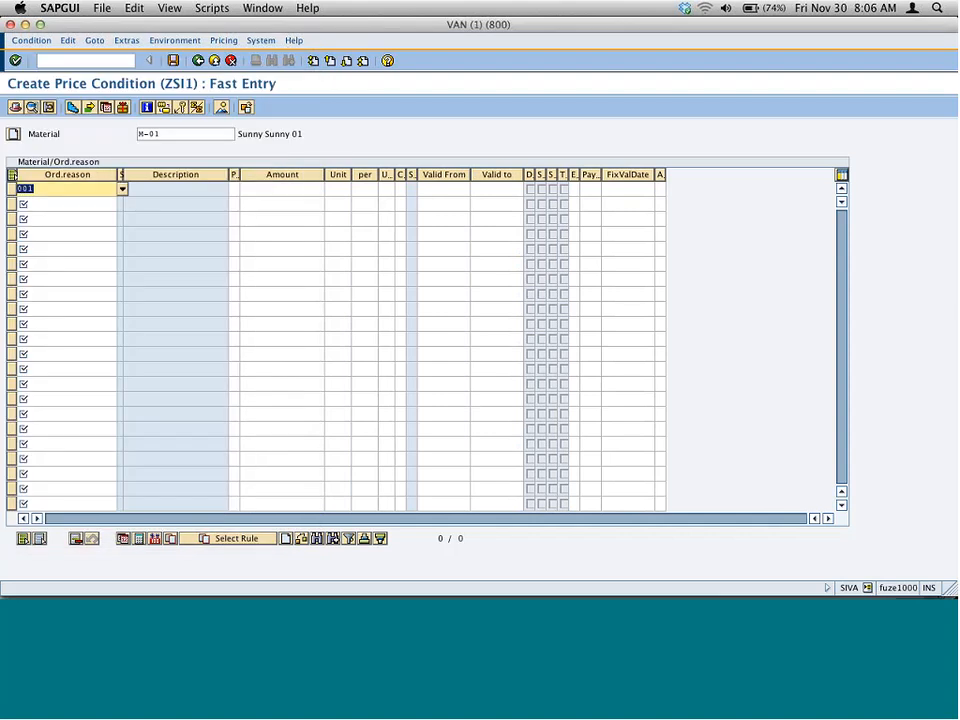
left_click(277, 191)
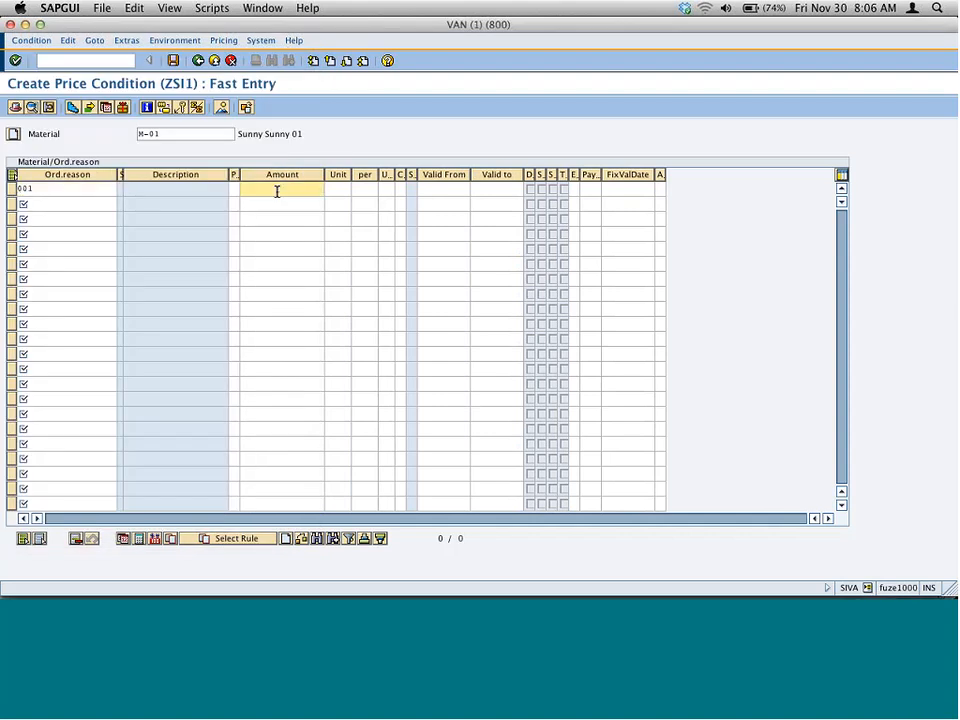
type("99")
key("Tab")
type("eurr")
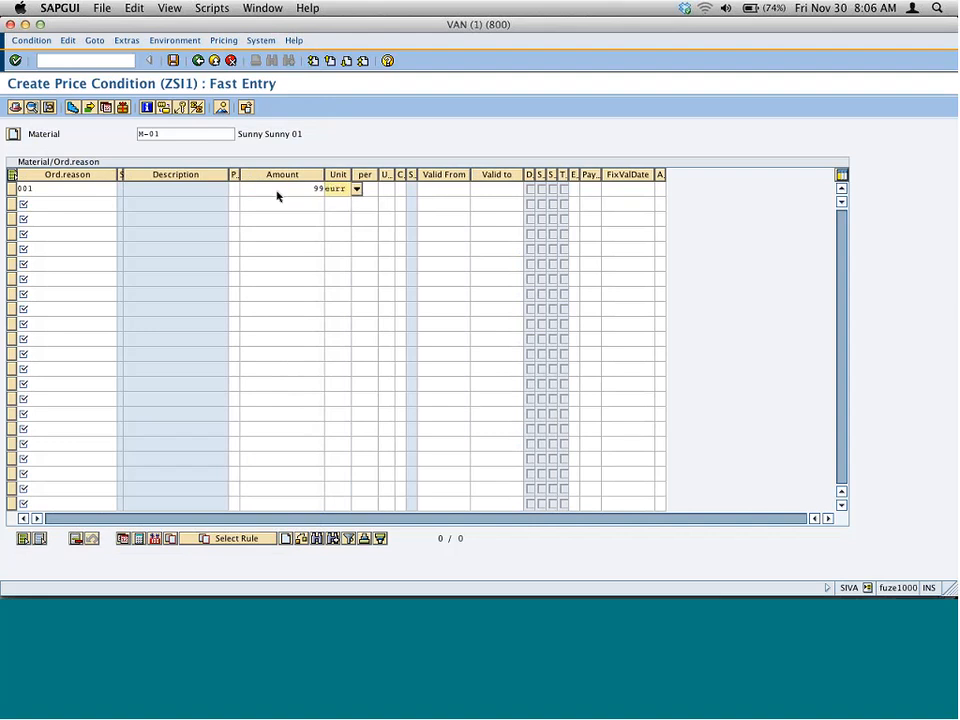
key("Return")
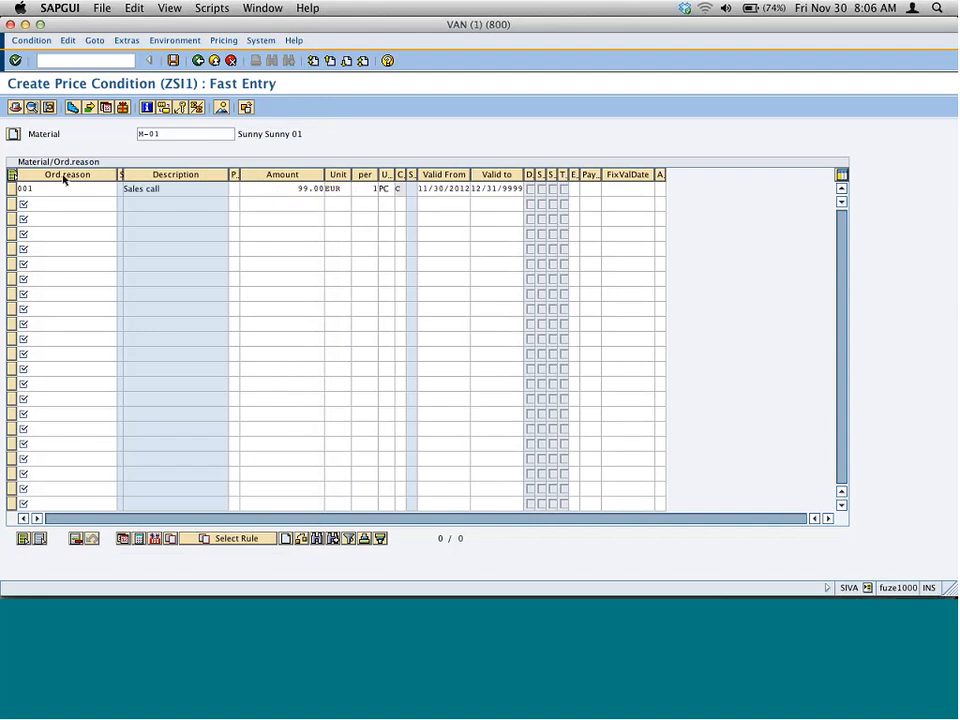
Add a price of 88 EUR for order reason 420 (Limited pilot order) on the second line
left_click(107, 205)
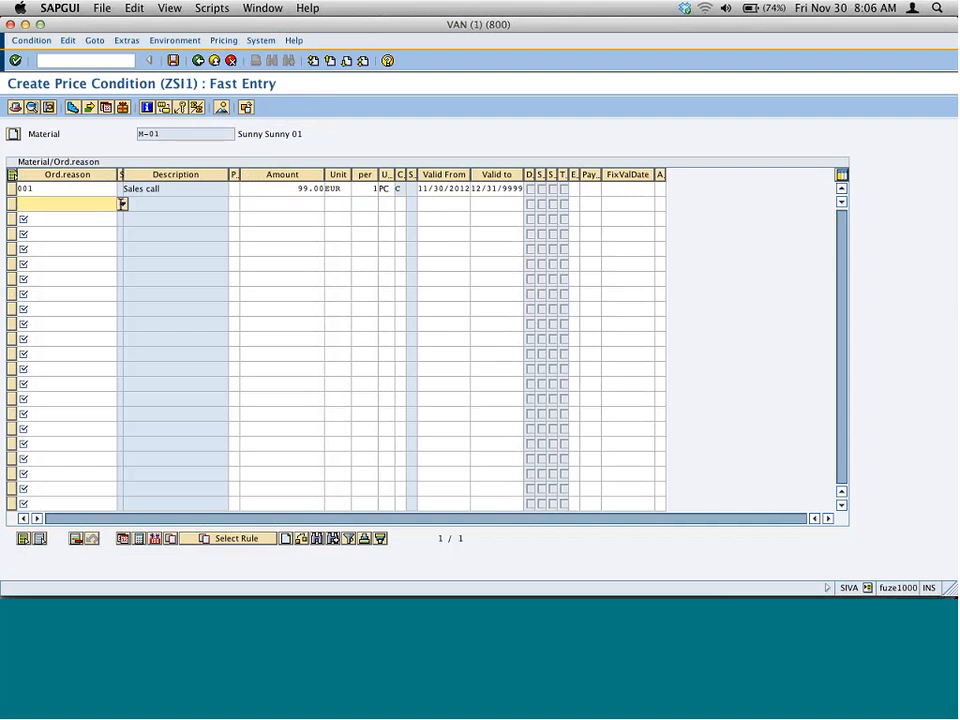
left_click(122, 204)
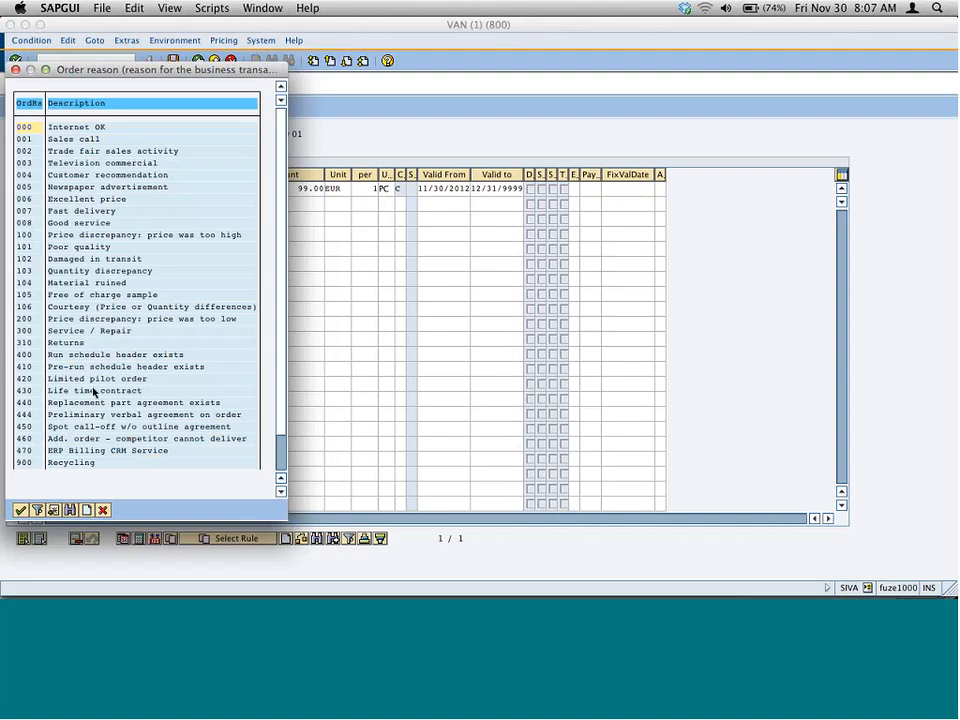
left_click(132, 379)
double_click(128, 381)
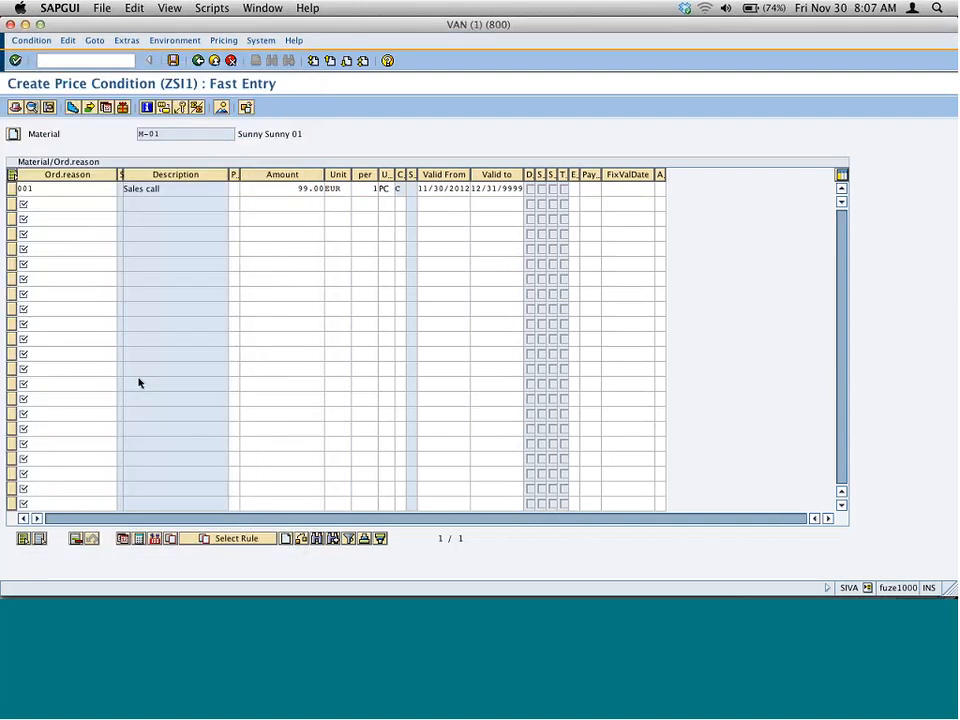
left_click(303, 198)
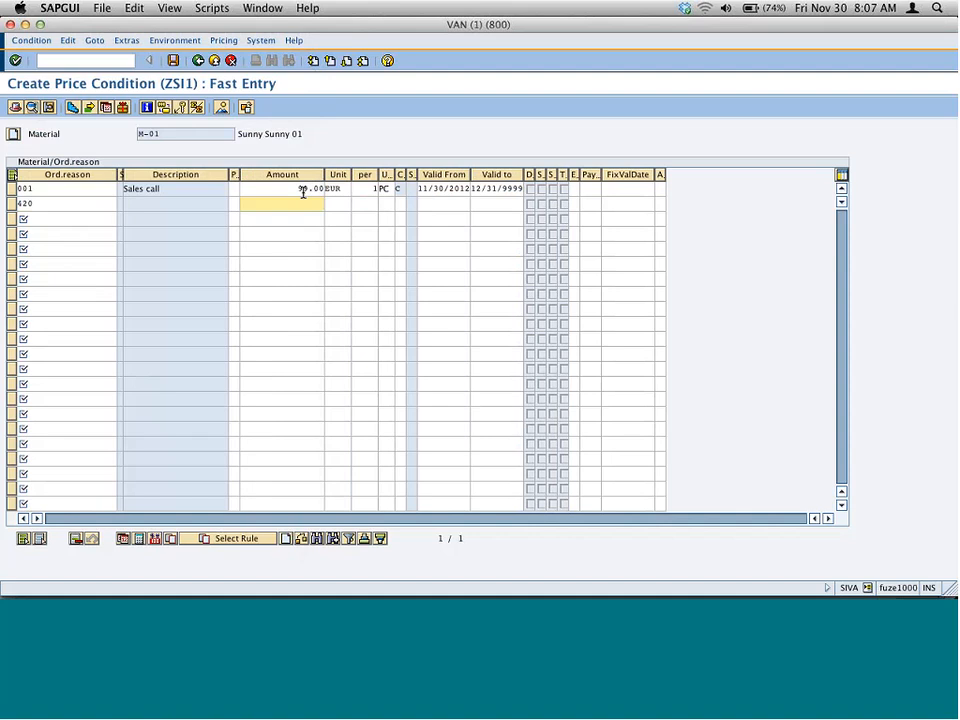
type("88")
key("Tab")
type("eur")
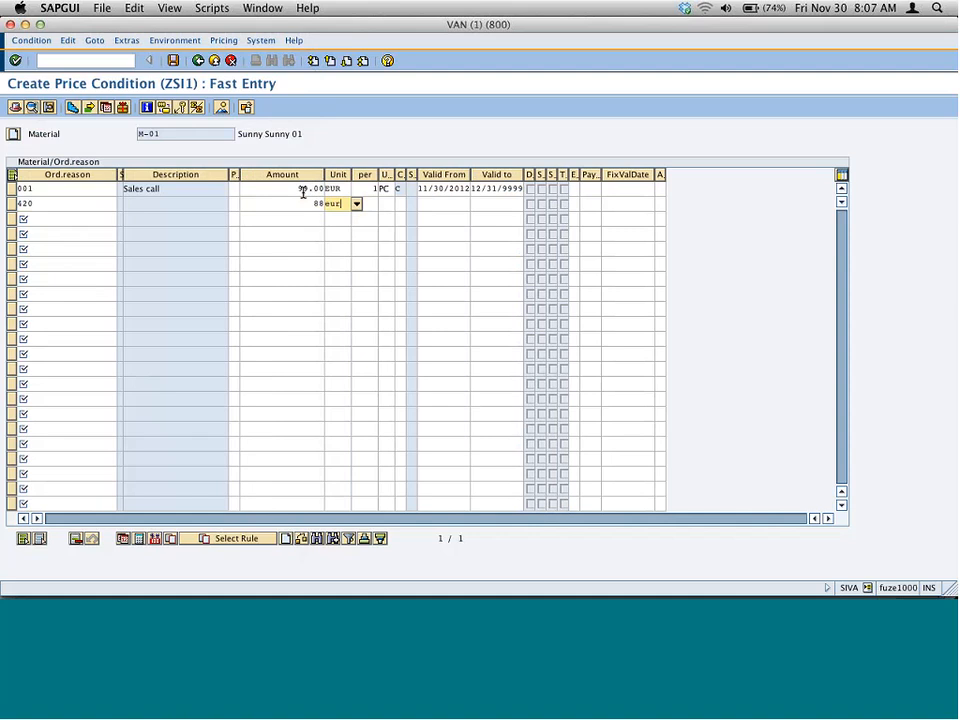
key("Return")
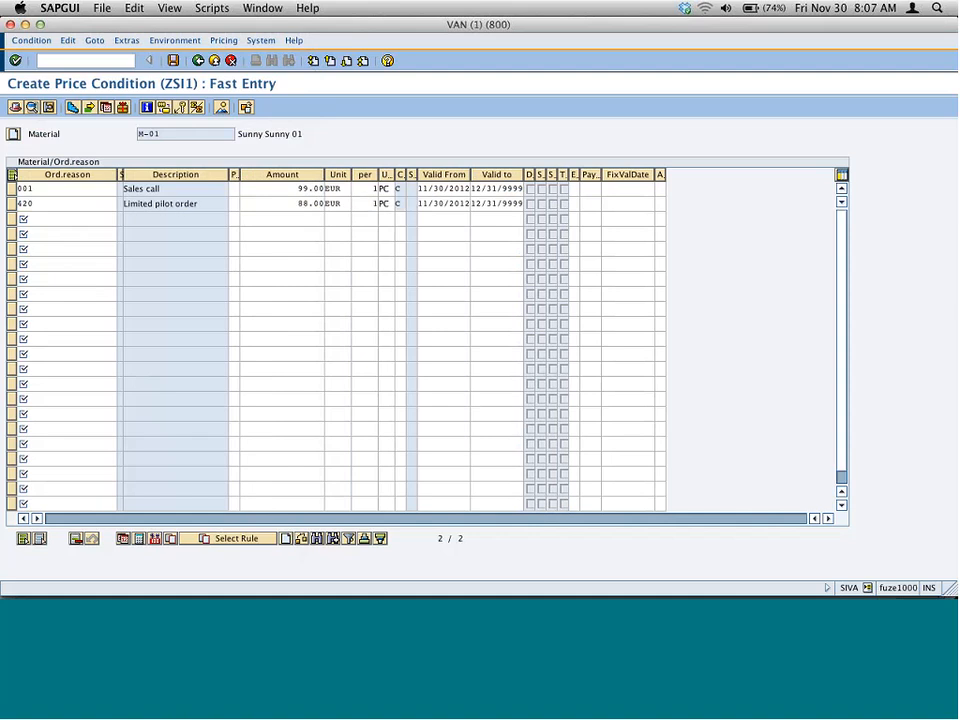
Save the ZSI1 condition records and leave the condition record creation
left_click(176, 61)
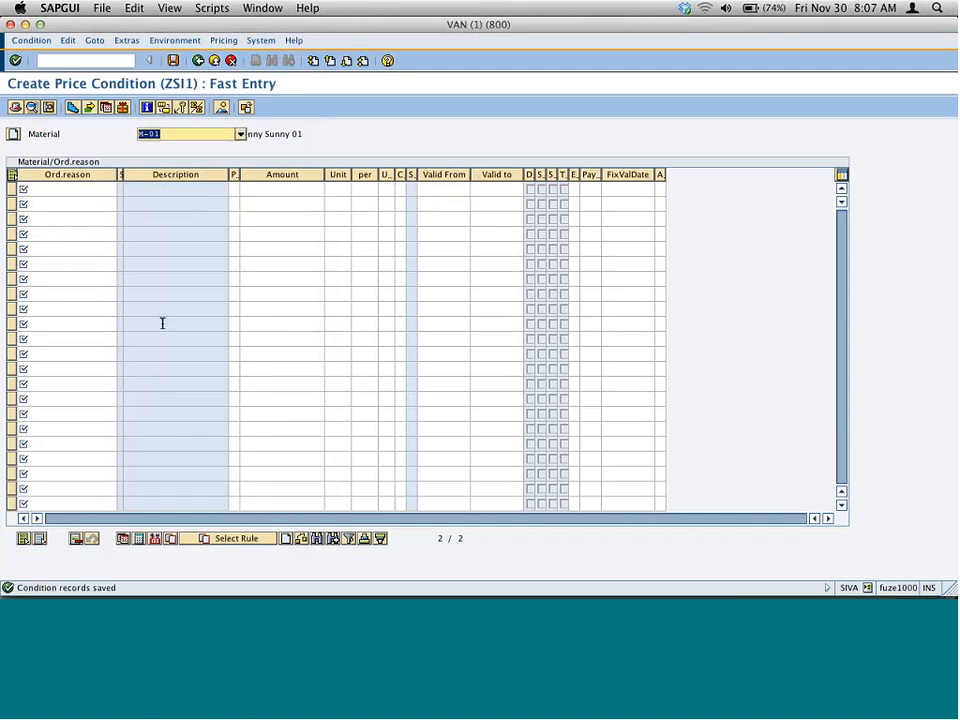
left_click(198, 61)
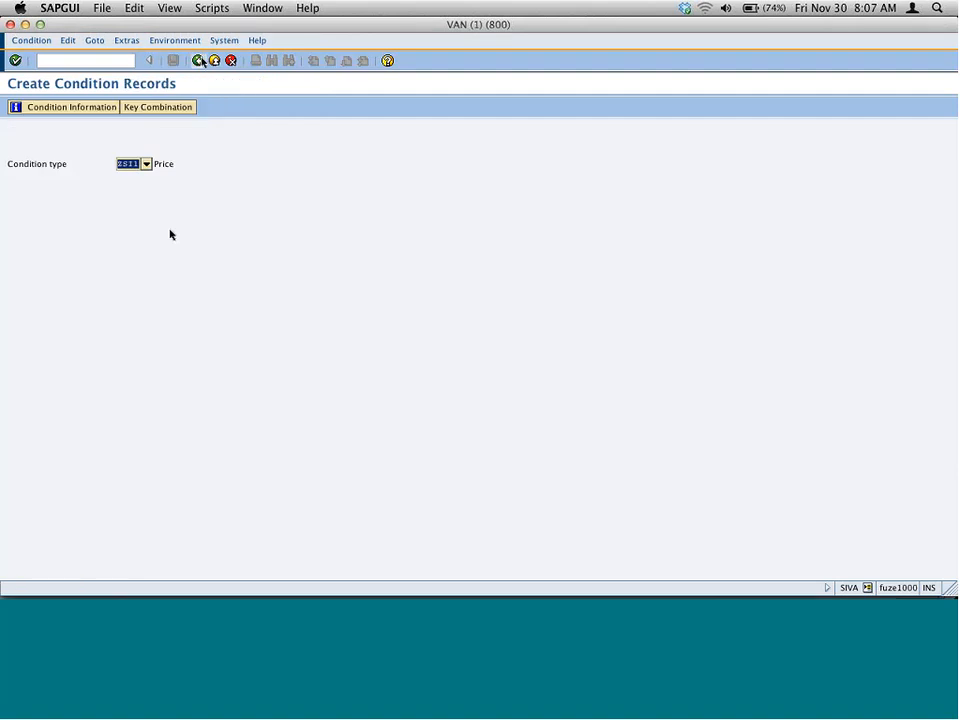
left_click(198, 61)
Start creating a sales order with transaction VA01 for order type ZLAK in sales area 1000 / 10 / 00
type("va")
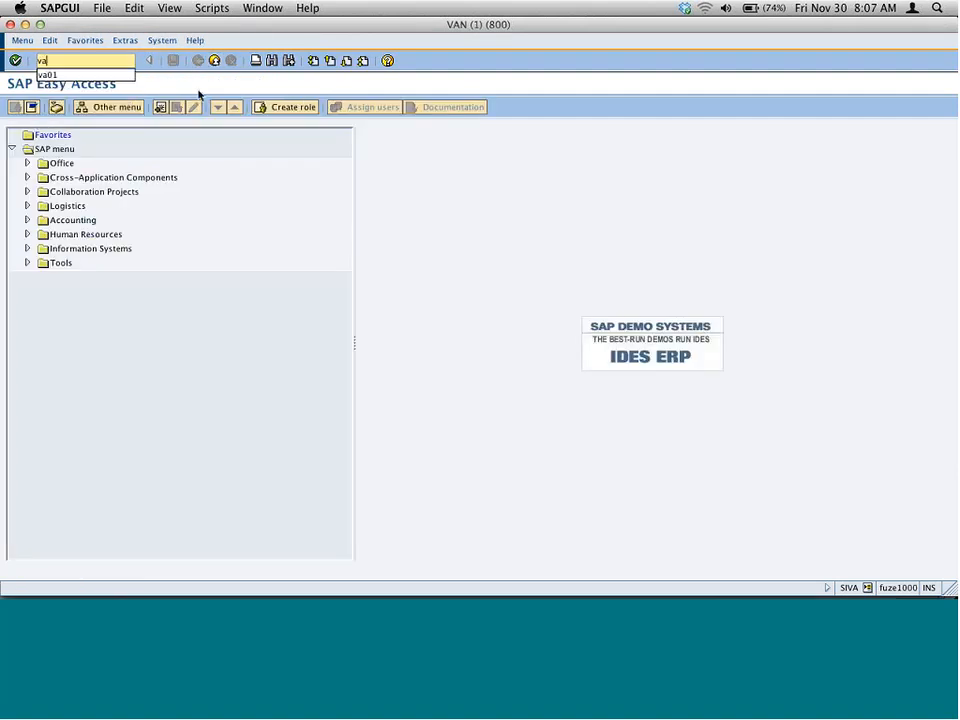
type("01")
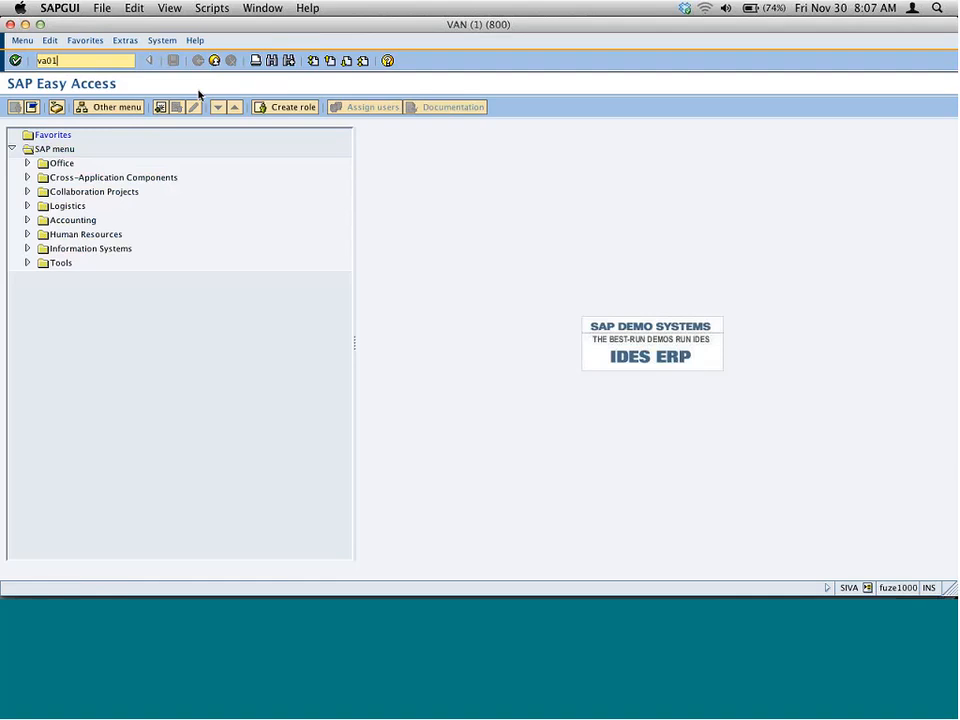
key("Return")
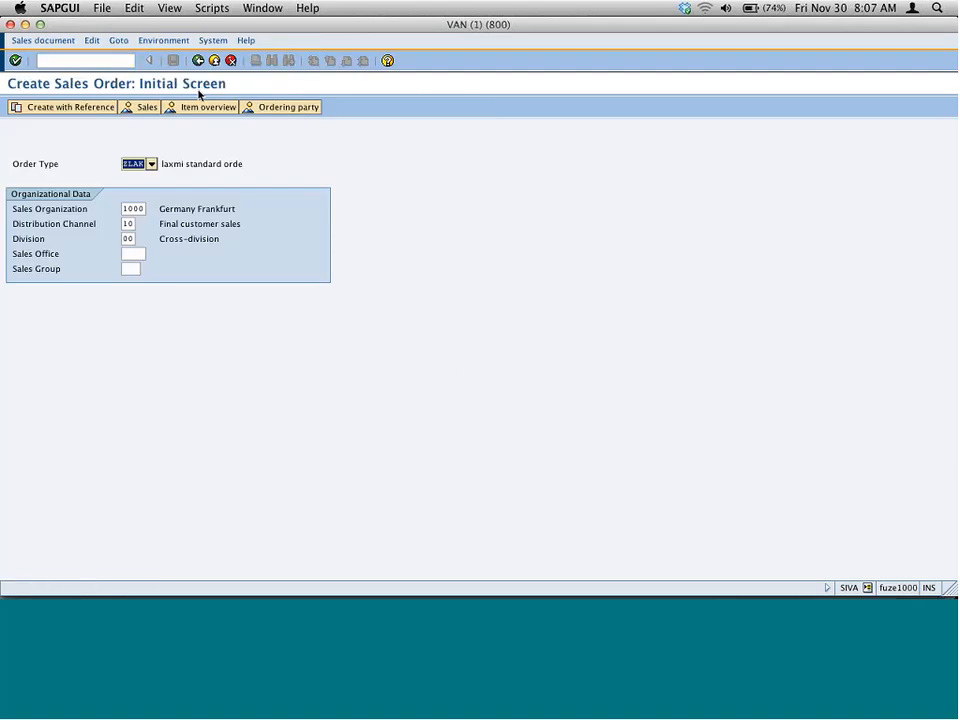
key("Return")
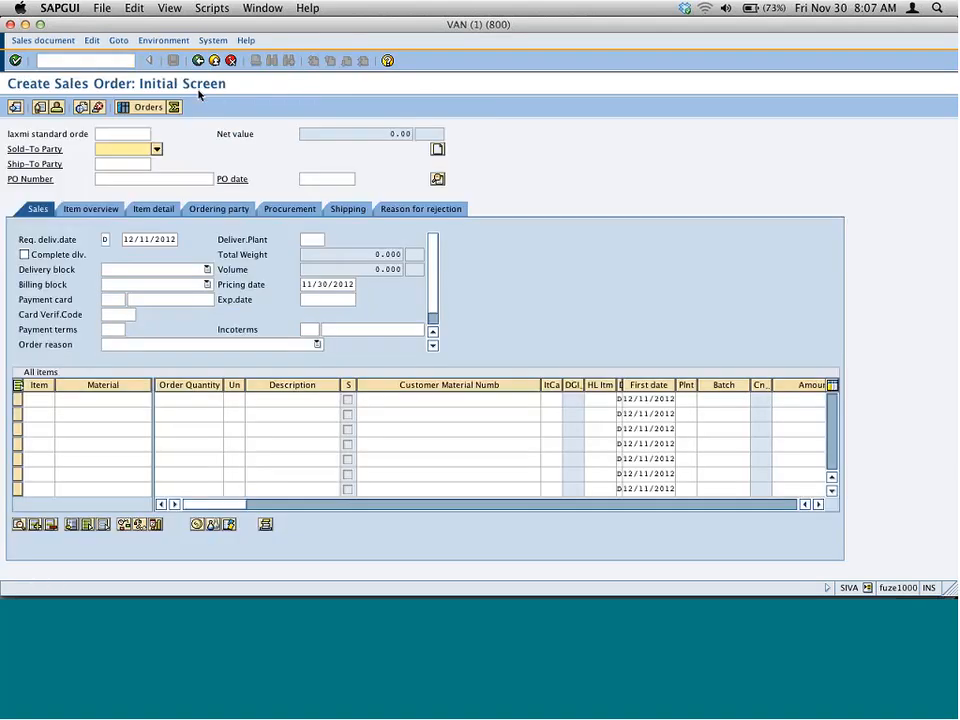
Enter the customer number as the order's sold-to party and have the customer data filled in
type("400")
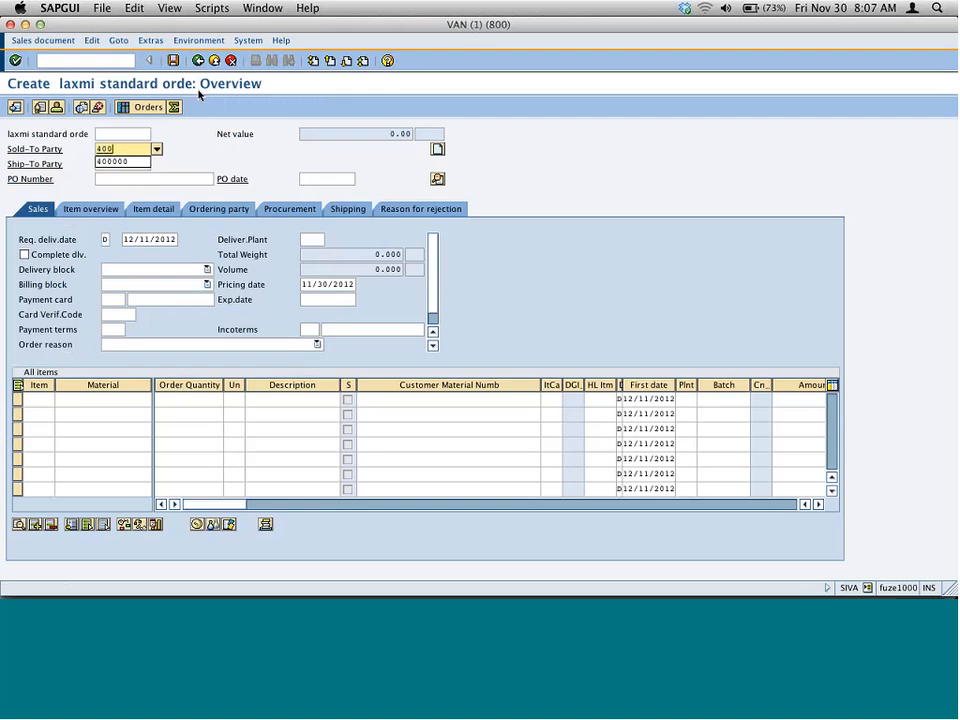
key("BackSpace")
key("BackSpace")
type("S")
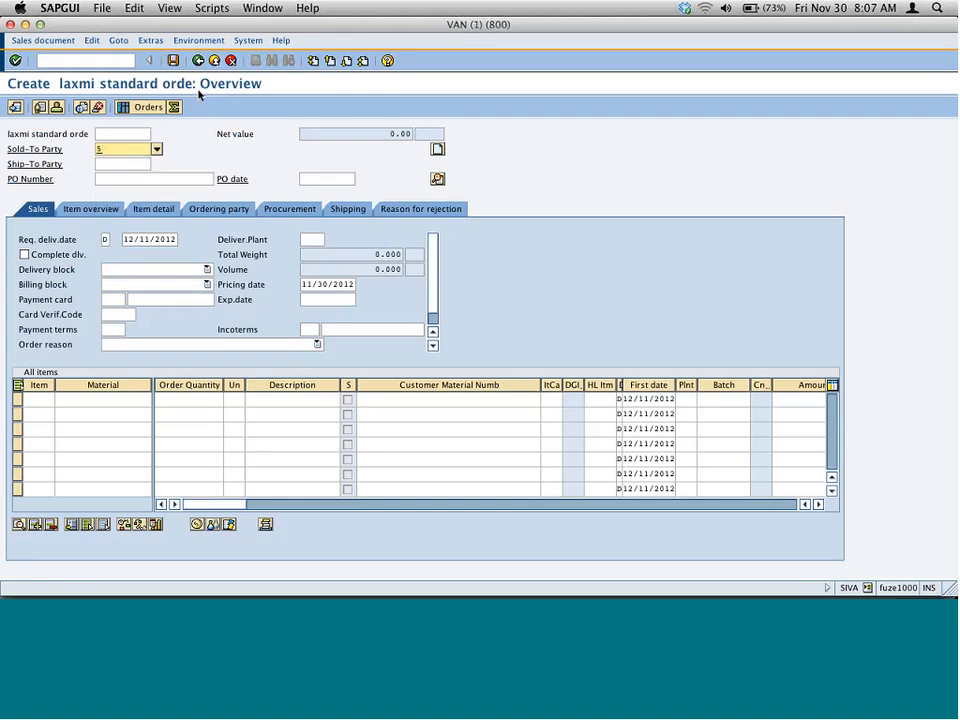
type("400")
key("BackSpace")
key("BackSpace")
key("BackSpace")
key("BackSpace")
key("BackSpace")
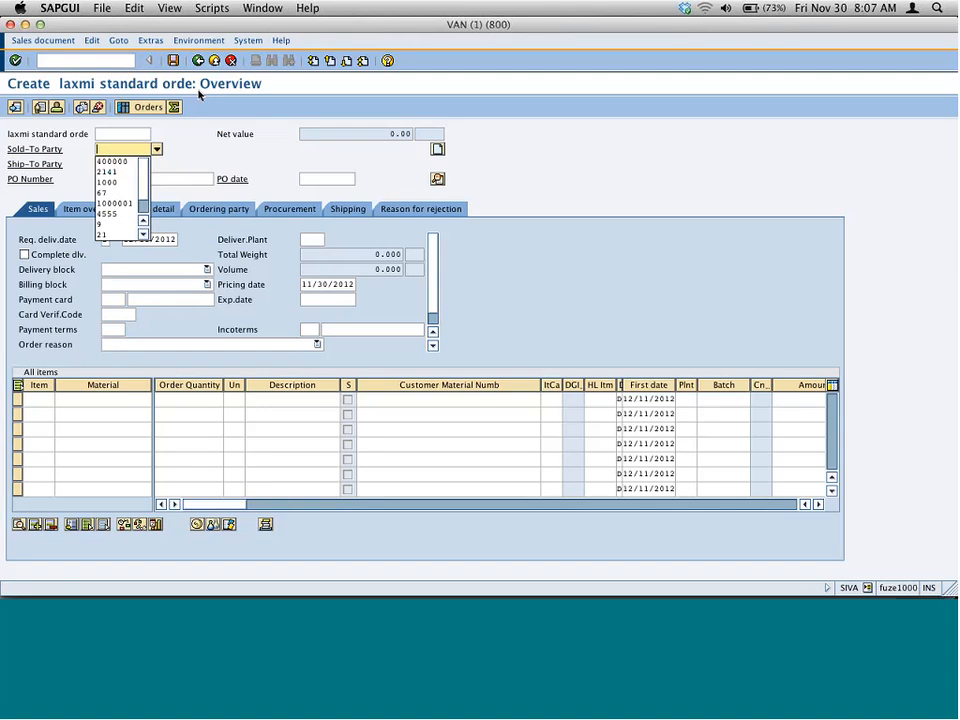
type("400000")
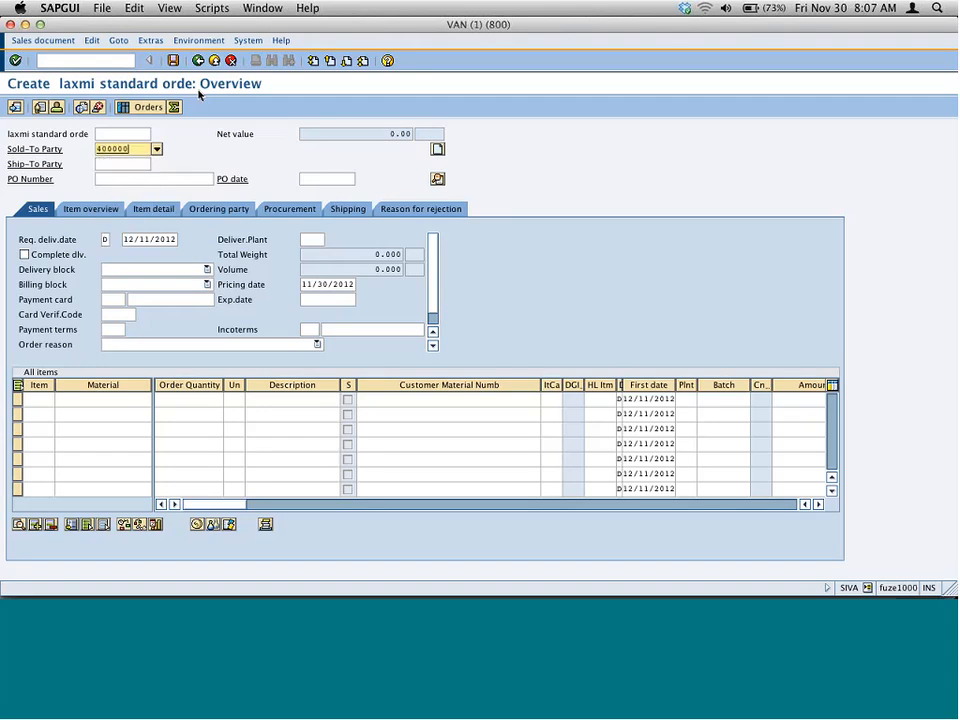
key("Return")
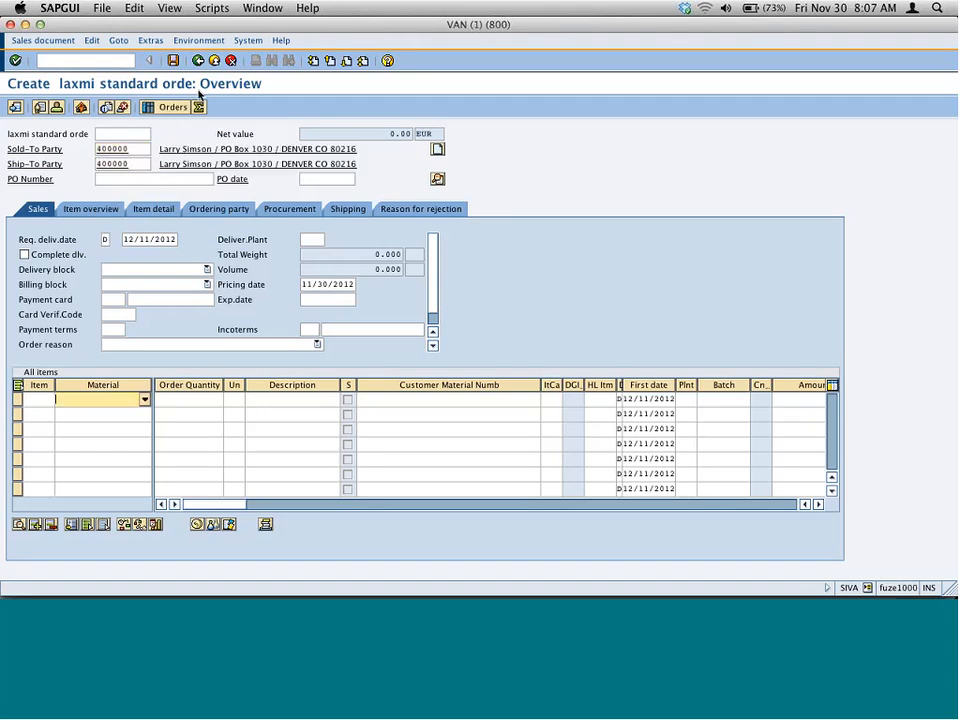
Enter material M-01 with an order quantity of 1 on the first item line
type("m-01")
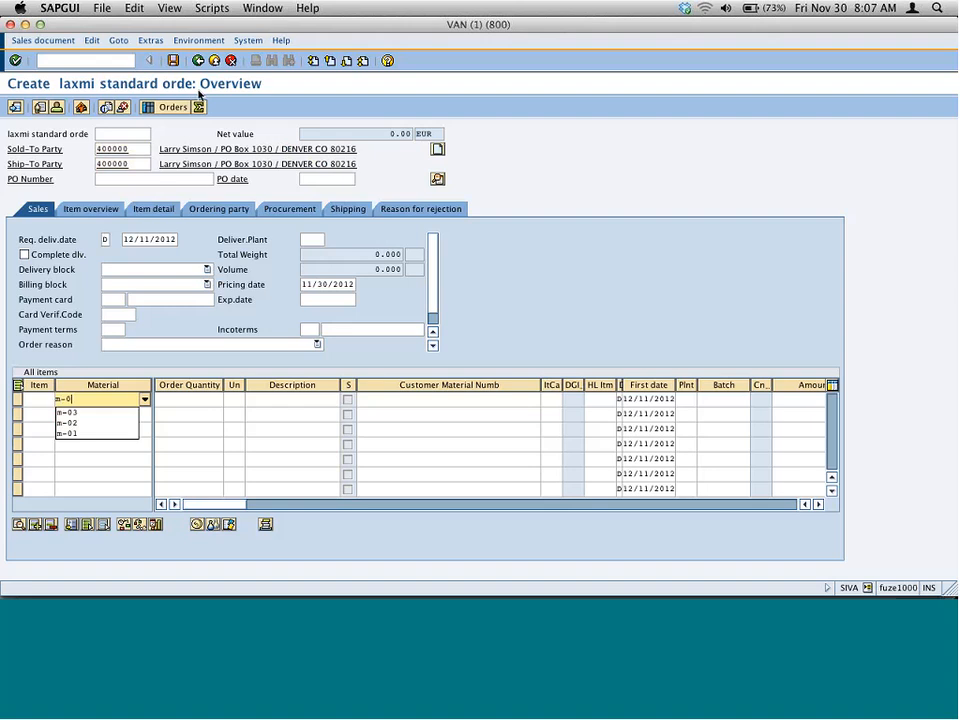
key("Tab")
type("1")
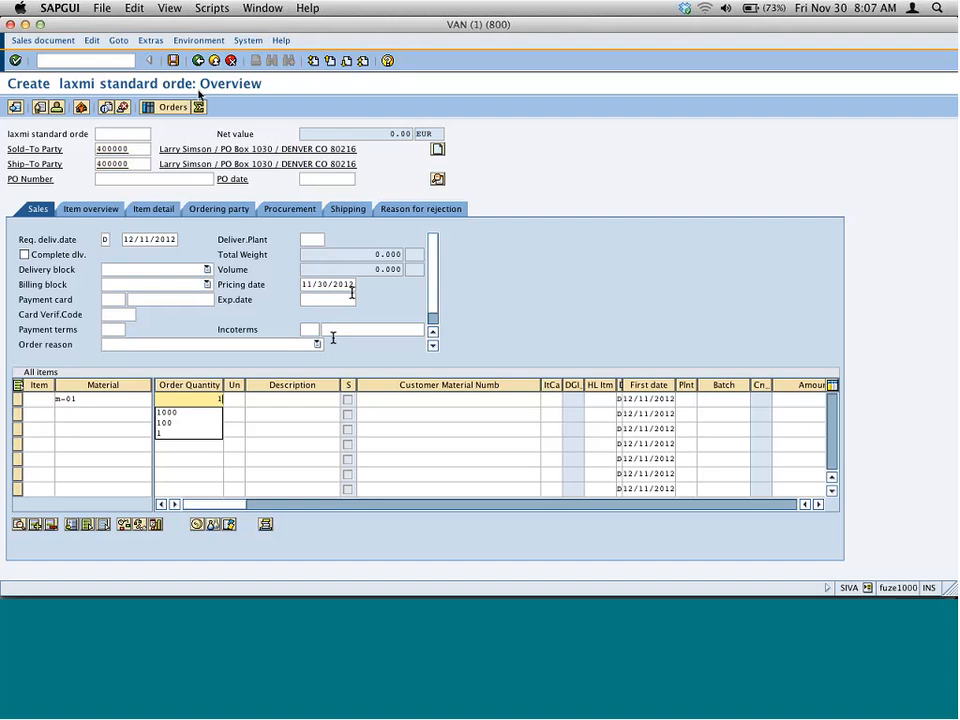
Set the order reason to 001 Sales call and confirm the entries so the item is priced
left_click(316, 344)
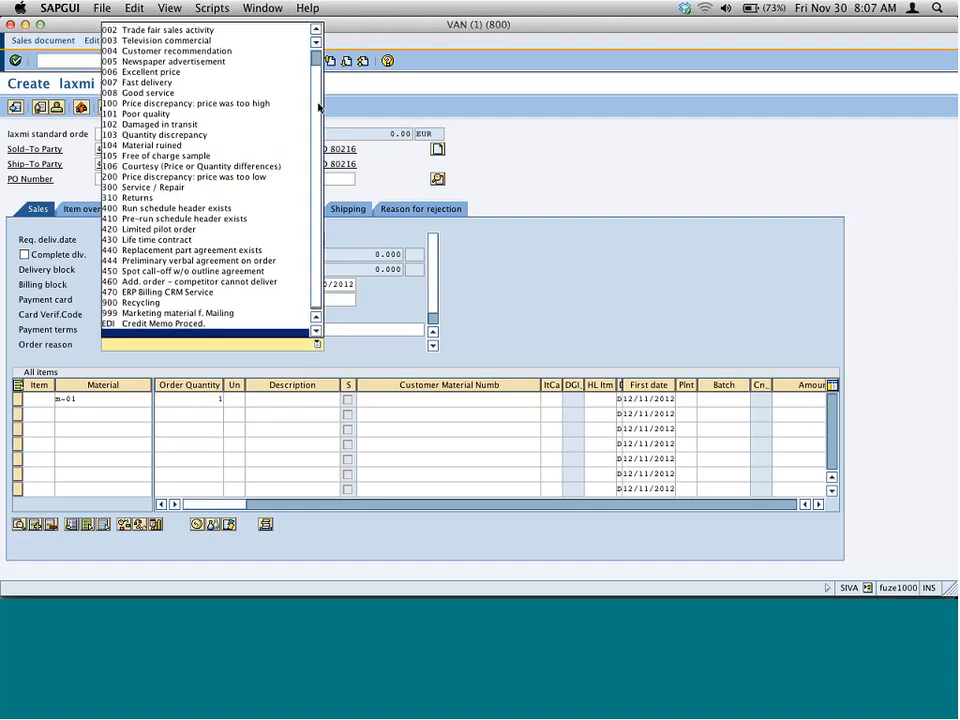
scroll(285, 64, "up", 2)
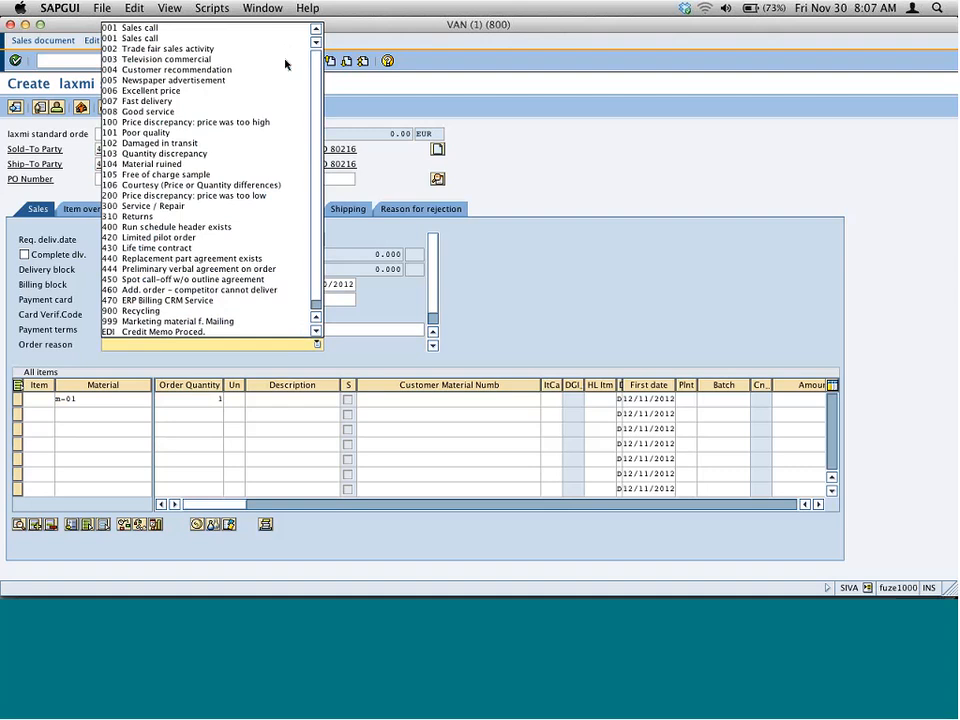
left_click(185, 43)
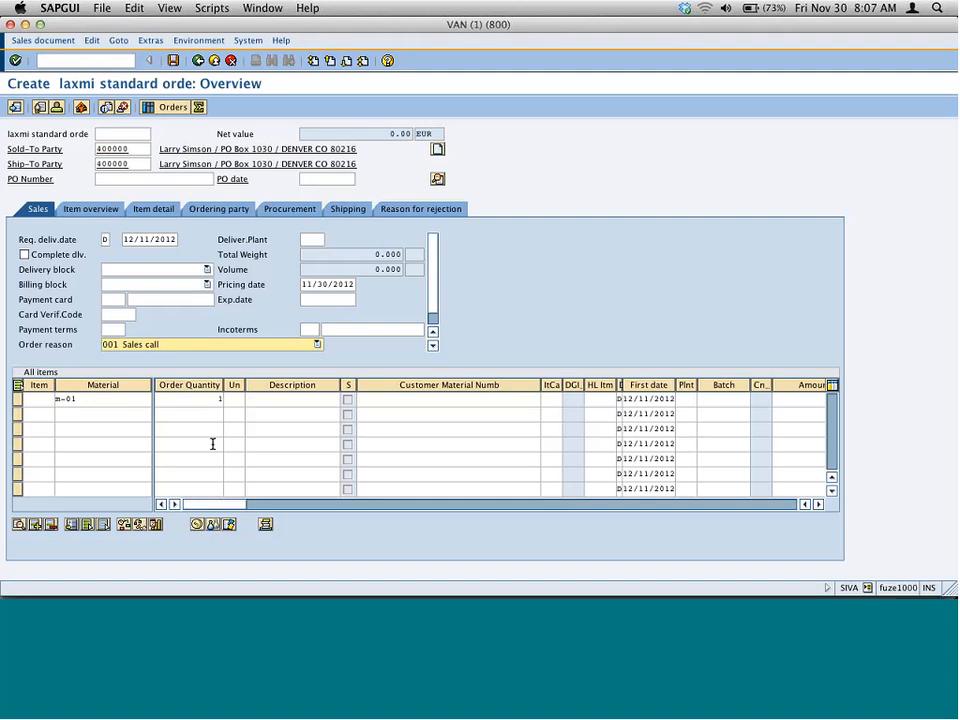
key("Return")
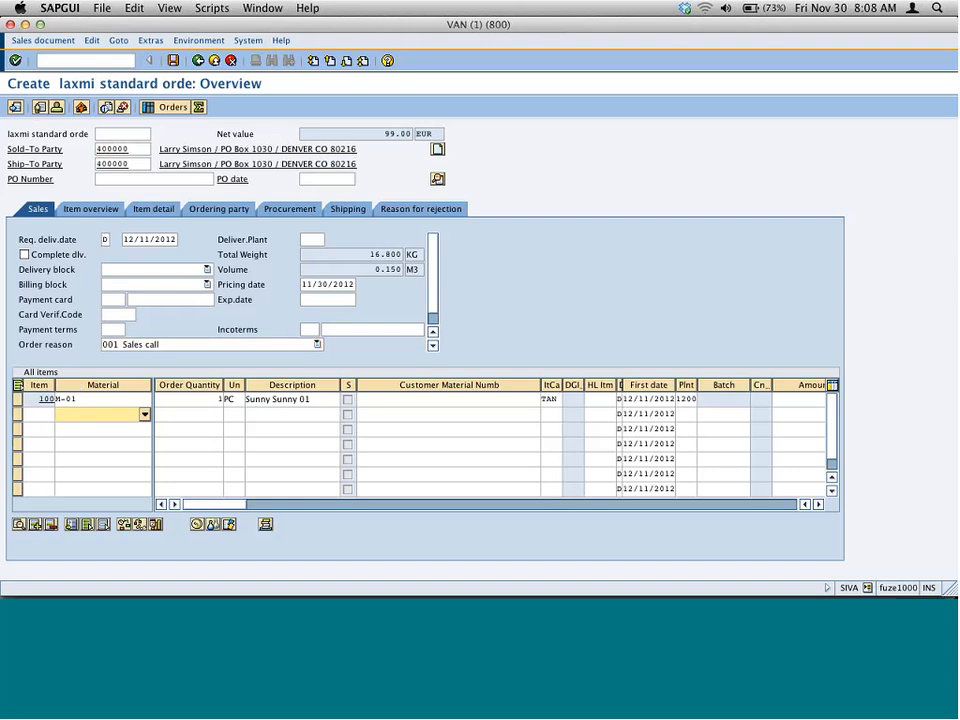
Check the order's net value and open the pricing conditions of the M-01 item
left_click(387, 133)
double_click(387, 133)
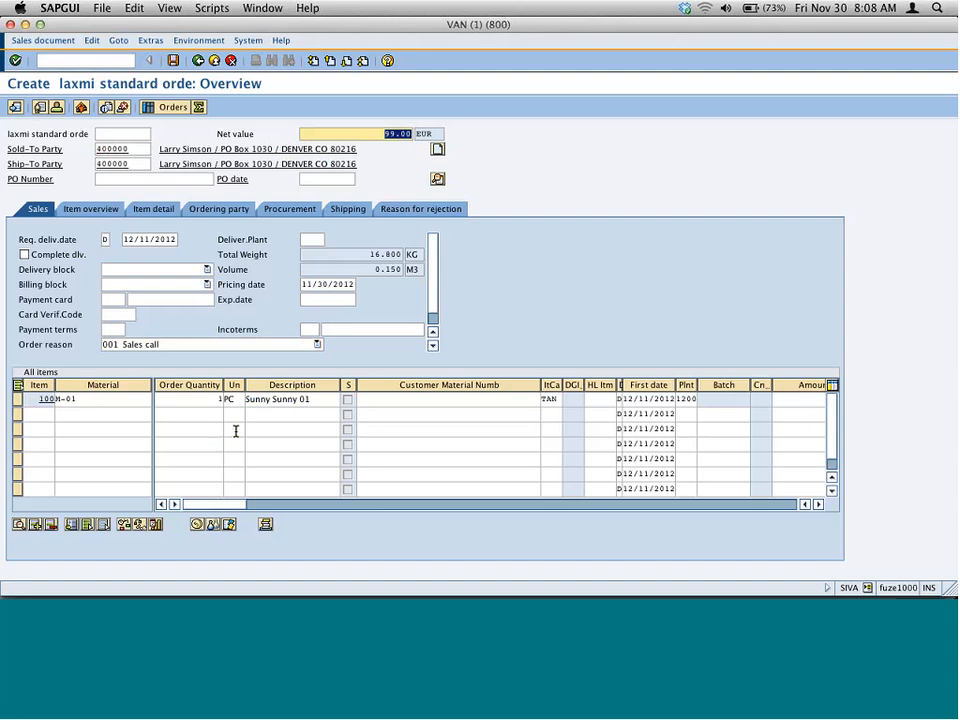
left_click(17, 399)
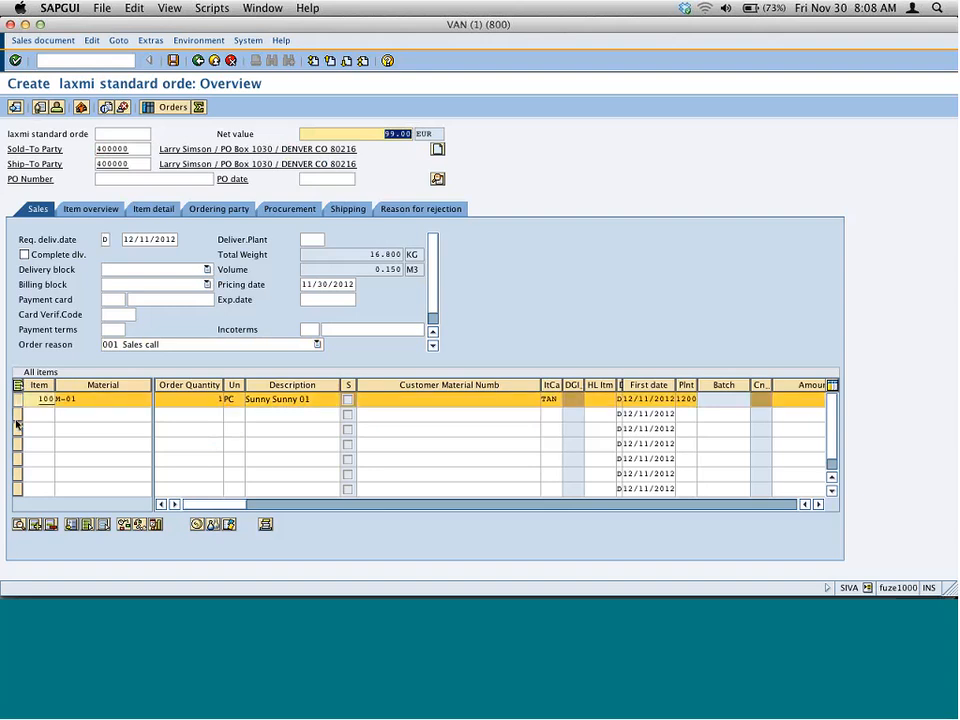
left_click(197, 525)
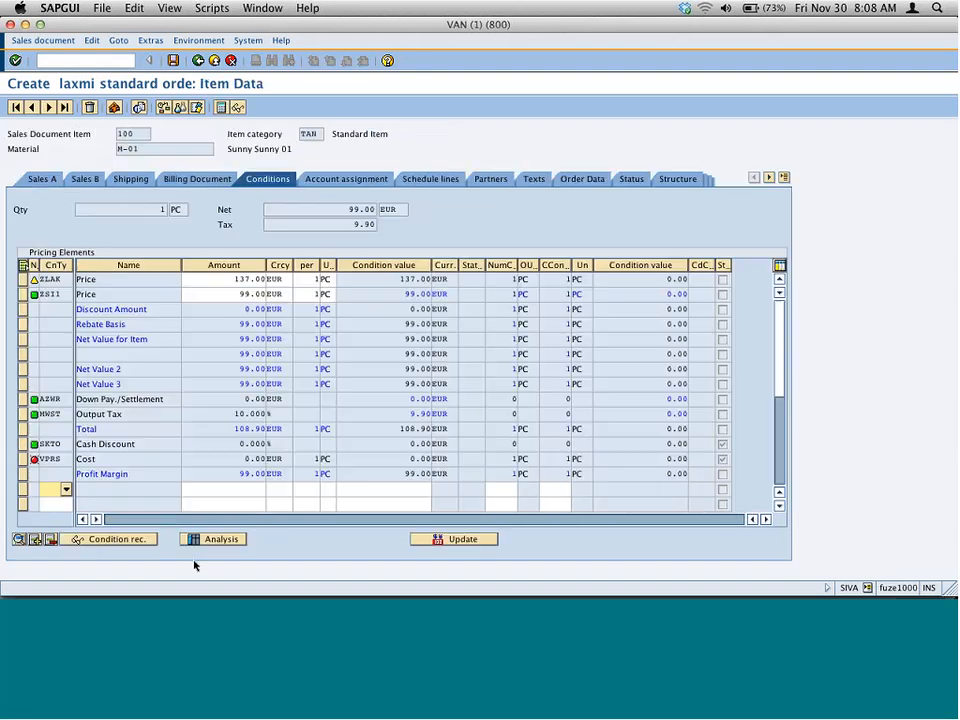
Compare the ZLAK and ZSI1 price amounts and widen the status indicator column to check which price condition is active
double_click(229, 279)
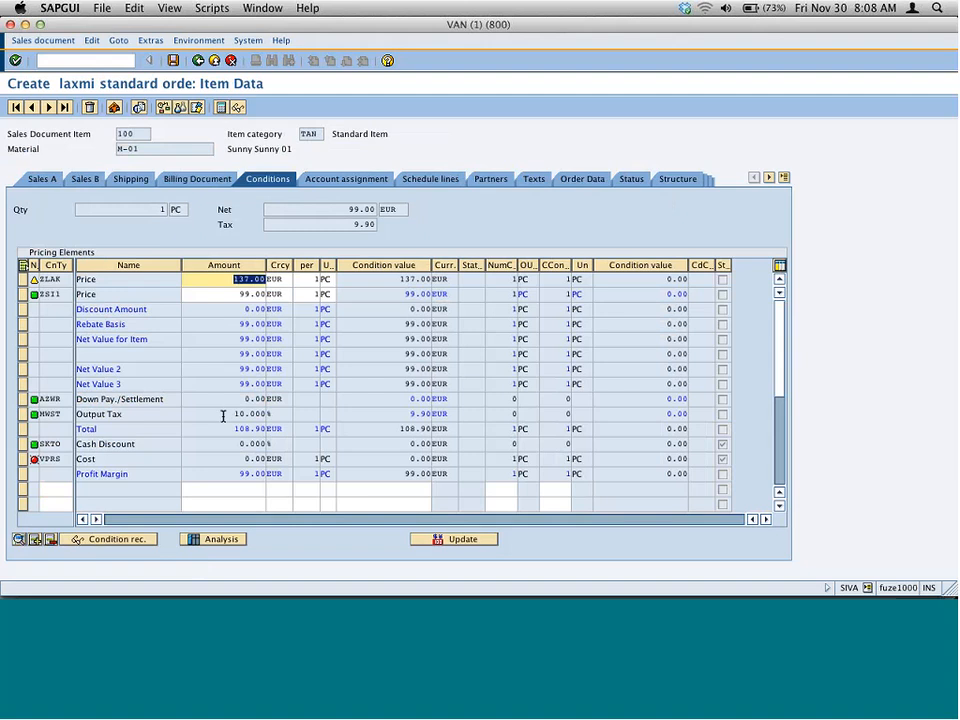
double_click(257, 292)
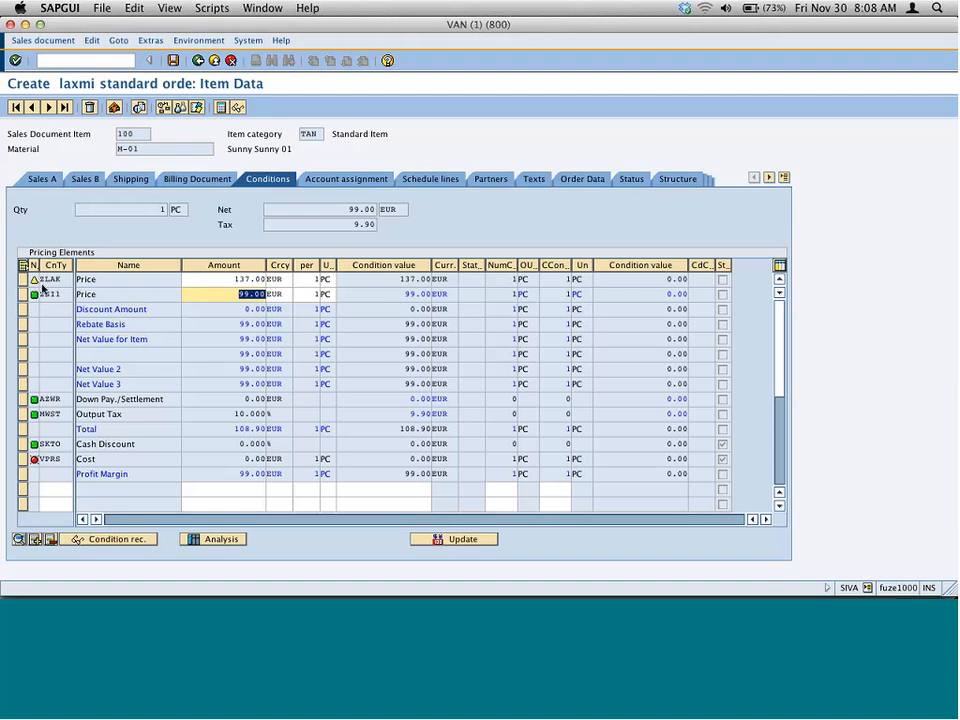
left_click(38, 266)
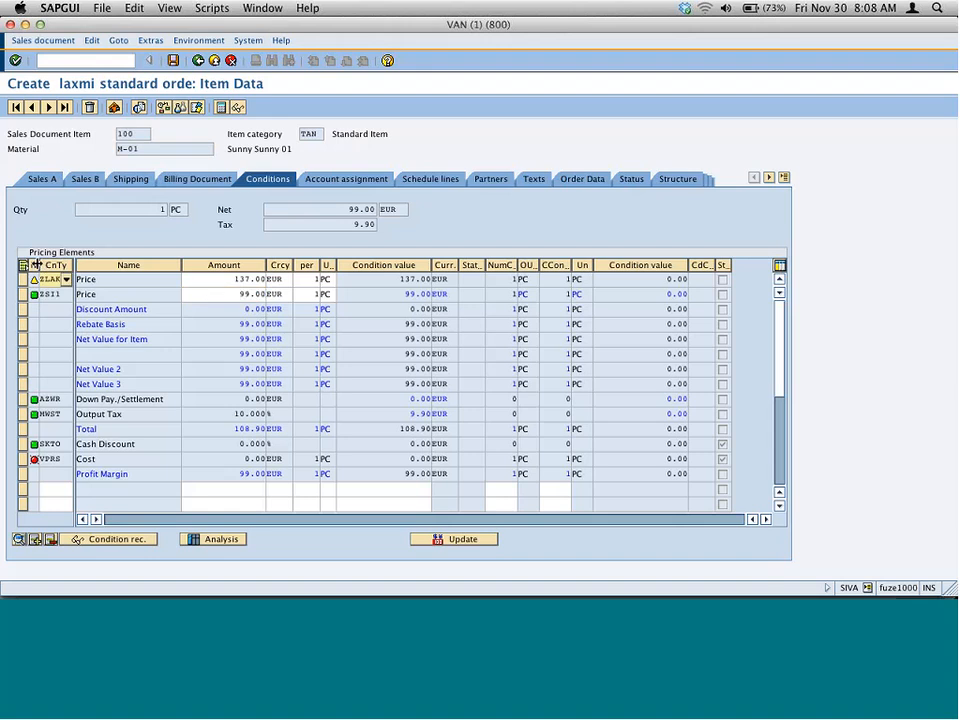
left_click_drag(38, 266, 51, 266)
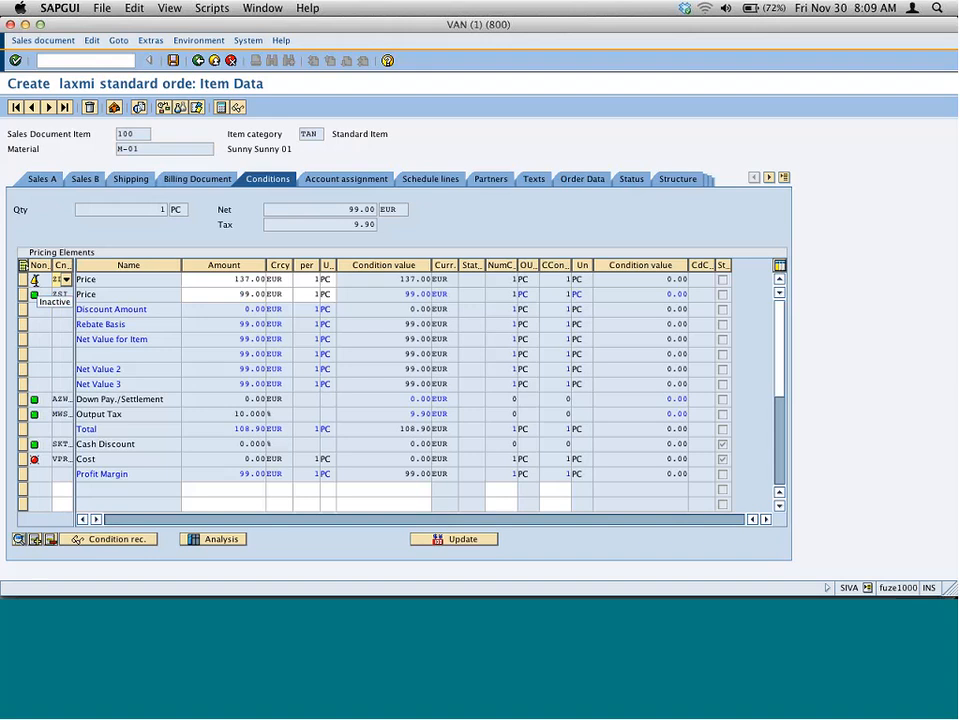
Leave the new sales order without saving it and return to the SAP Easy Access screen
left_click(214, 278)
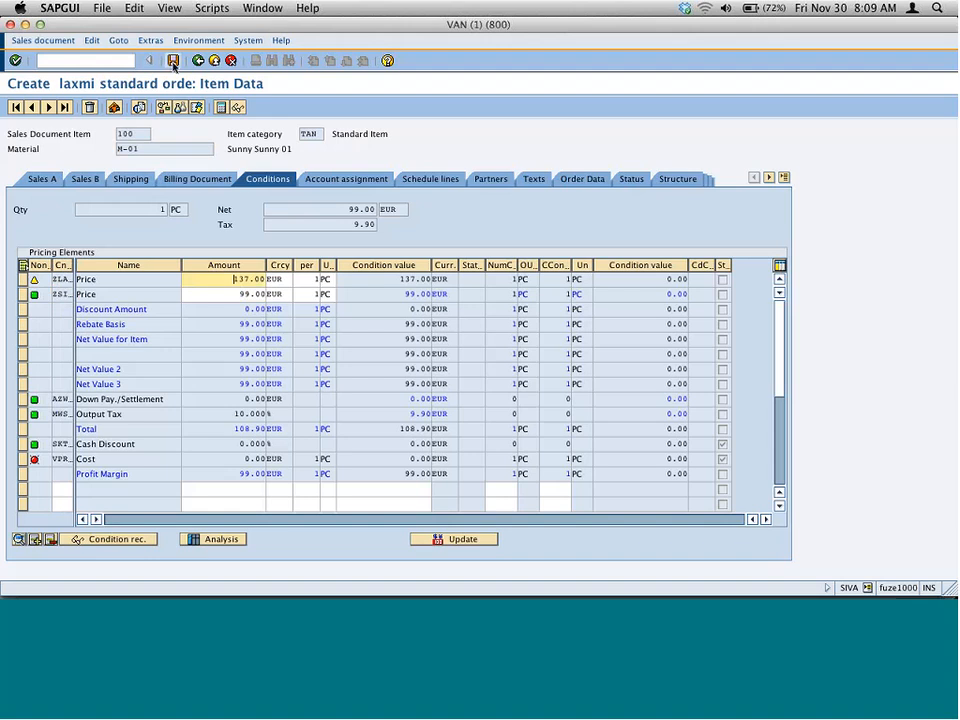
left_click(77, 58)
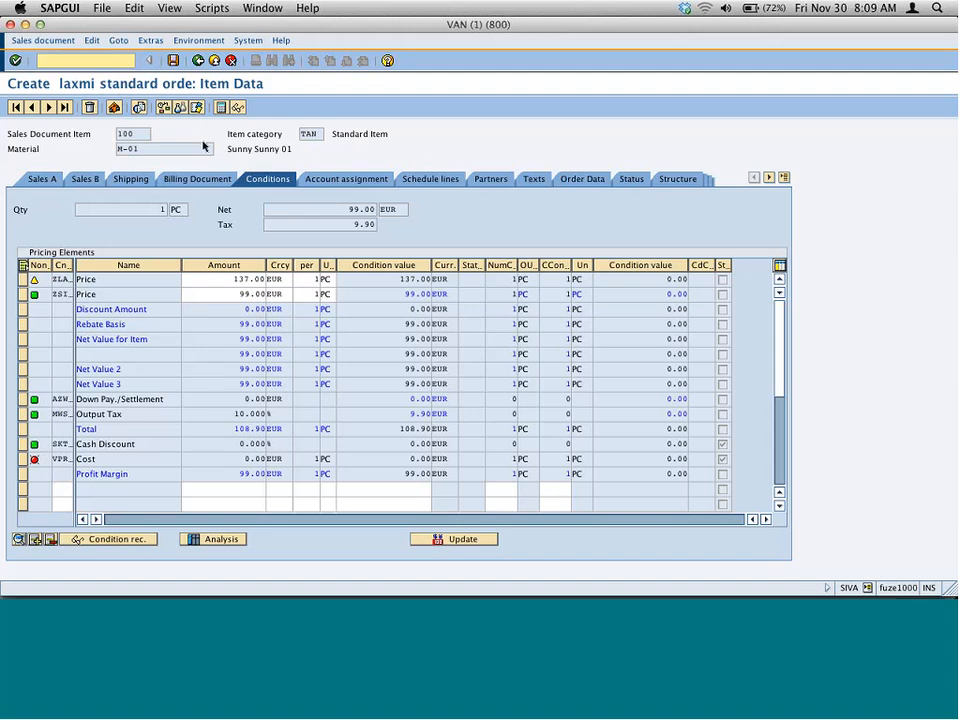
left_click(198, 61)
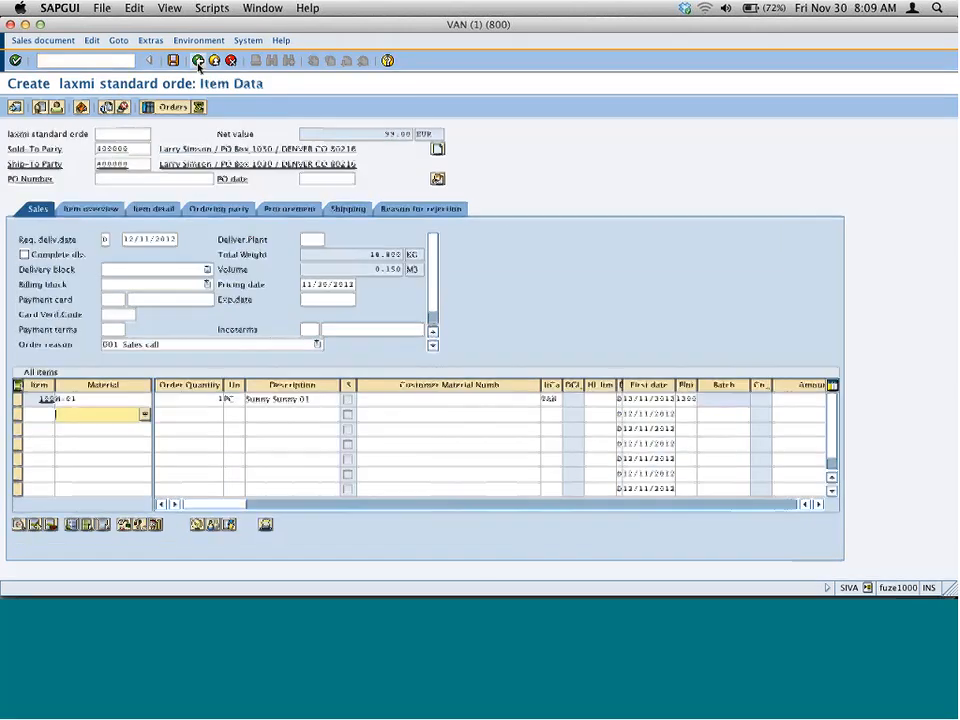
left_click(198, 61)
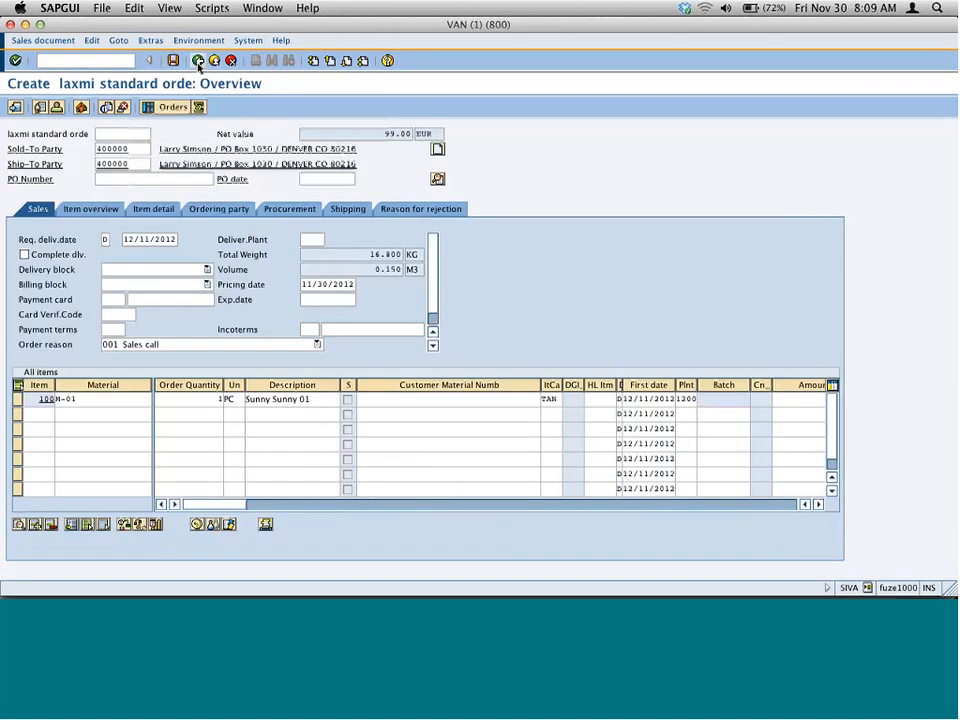
left_click(198, 61)
left_click(261, 186)
left_click(199, 62)
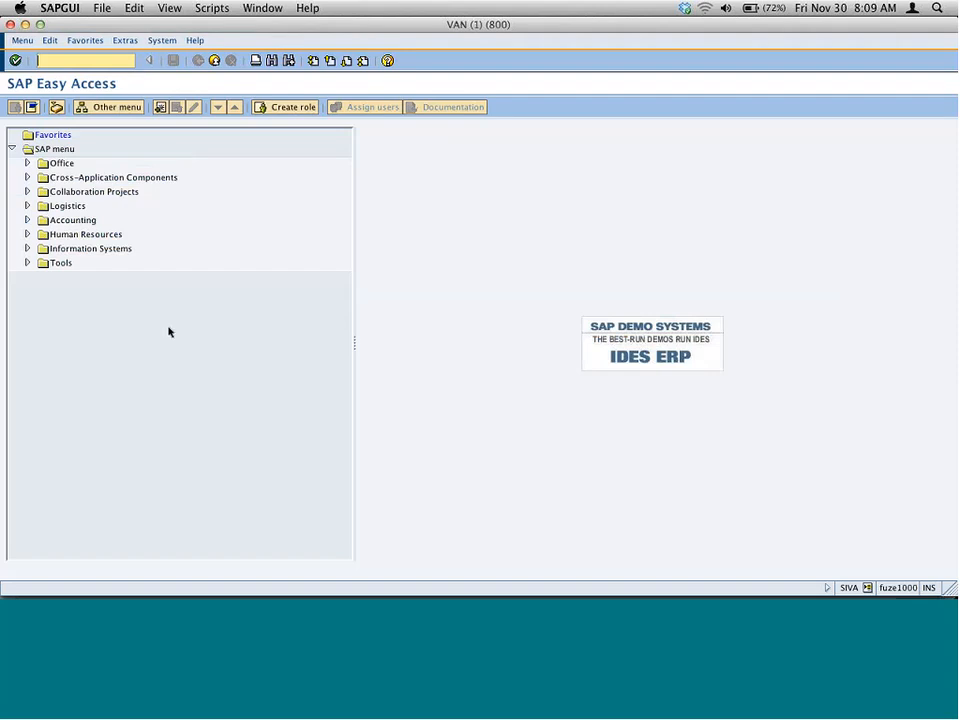
Switch to the Curio whiteboard, link "Mat" and "cust grp" with a curved double arrow, and write "(895)" beside them
key("super+Tab")
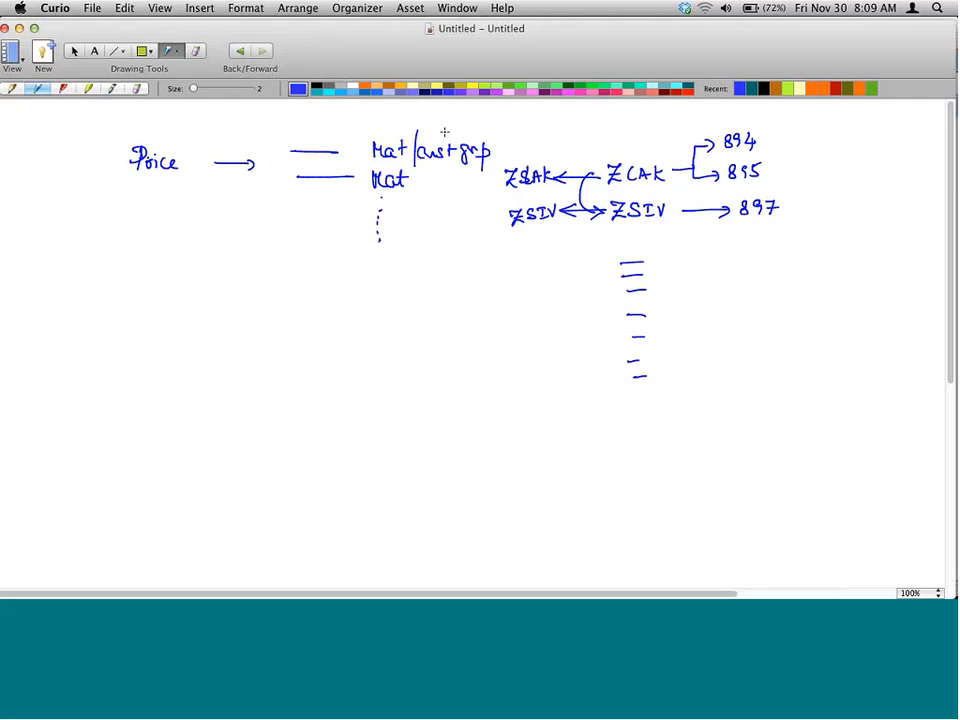
mouse_move(447, 146)
left_mouse_down()
mouse_move(424, 113)
mouse_move(401, 132)
left_mouse_up()
mouse_move(506, 126)
left_mouse_down()
mouse_move(501, 147)
mouse_move(518, 131)
mouse_move(529, 141)
left_mouse_up()
left_click_drag(544, 123, 535, 140)
left_click_drag(543, 110, 545, 155)
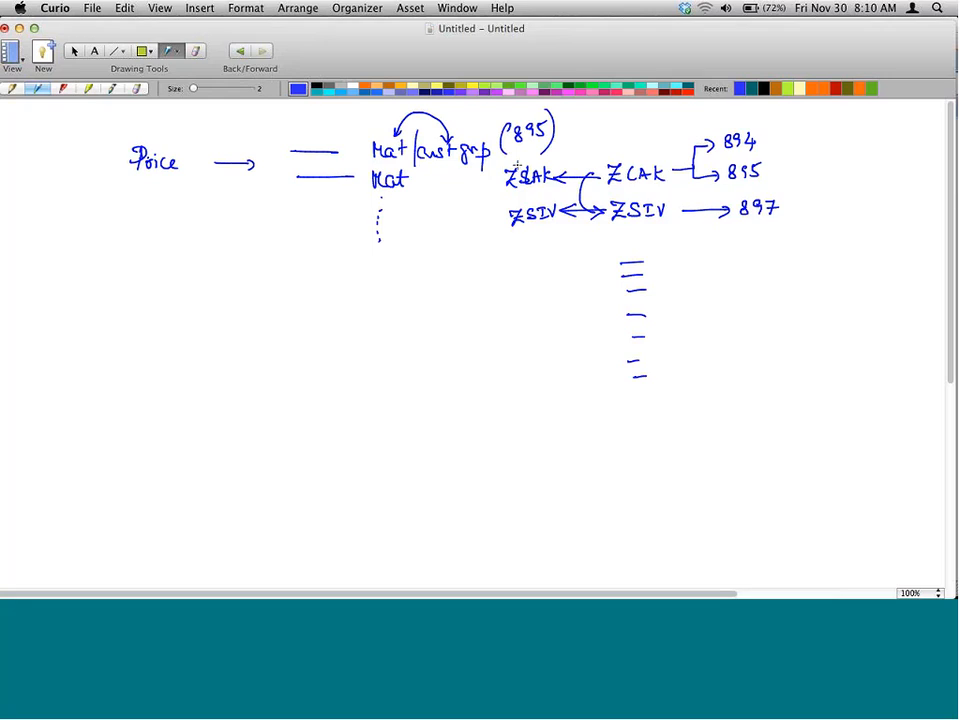
Handwrite the line "M-01 → 10%" in the empty area below the price notes
mouse_move(160, 325)
left_mouse_down()
mouse_move(158, 336)
mouse_move(197, 340)
left_mouse_up()
left_click_drag(224, 331, 244, 338)
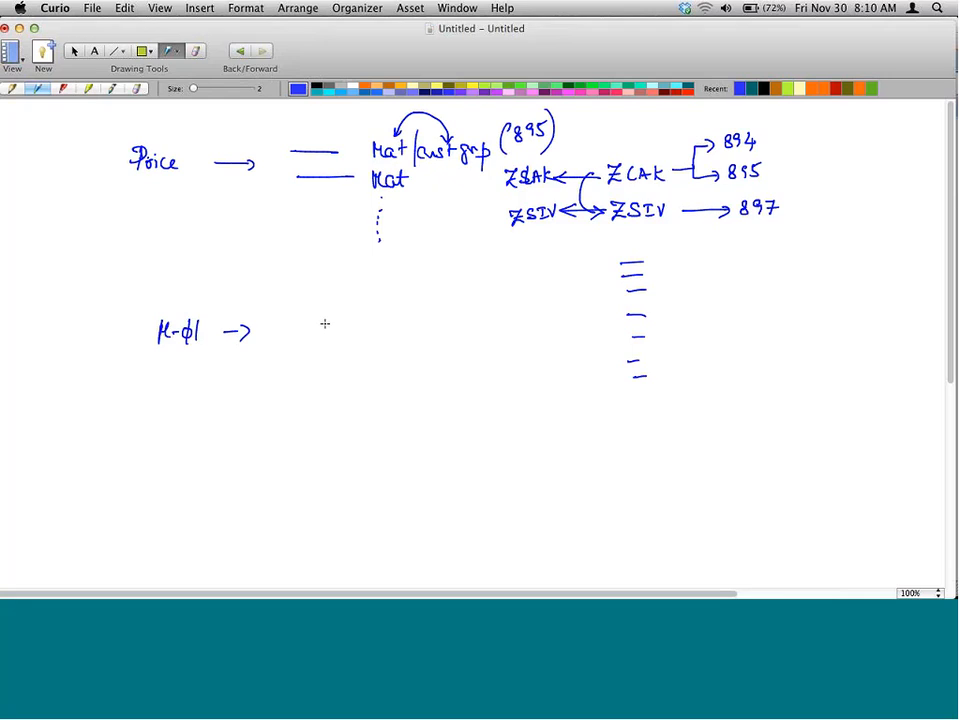
mouse_move(325, 318)
left_mouse_down()
mouse_move(325, 335)
mouse_move(335, 320)
mouse_move(353, 321)
left_mouse_up()
left_click_drag(366, 310, 356, 336)
left_click(366, 329)
Handwrite "10 + M-01 → 12%" below the 10% line, with the customer group 10 circled
left_click_drag(157, 392, 165, 410)
left_click_drag(172, 404, 180, 403)
left_click_drag(184, 397, 185, 398)
mouse_move(189, 389)
left_mouse_down()
mouse_move(186, 401)
mouse_move(201, 413)
left_mouse_up()
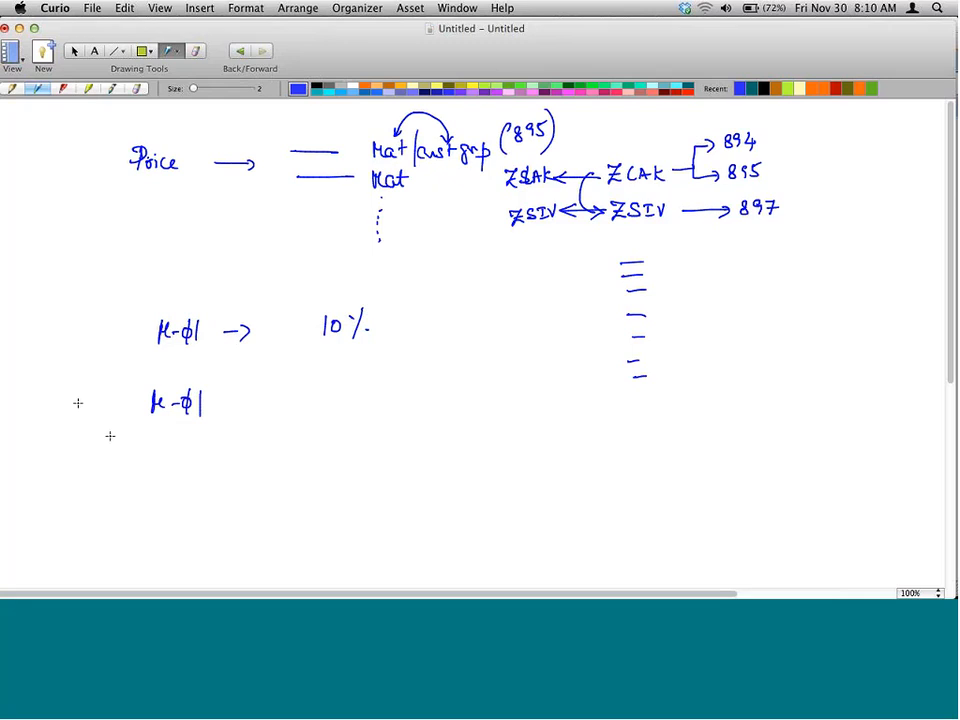
left_click_drag(121, 404, 133, 404)
left_click_drag(127, 397, 127, 411)
left_click_drag(69, 389, 69, 410)
left_click_drag(84, 390, 83, 391)
mouse_move(88, 383)
left_mouse_down()
mouse_move(58, 390)
mouse_move(90, 384)
left_mouse_up()
left_click_drag(240, 404, 270, 404)
left_click_drag(258, 396, 258, 412)
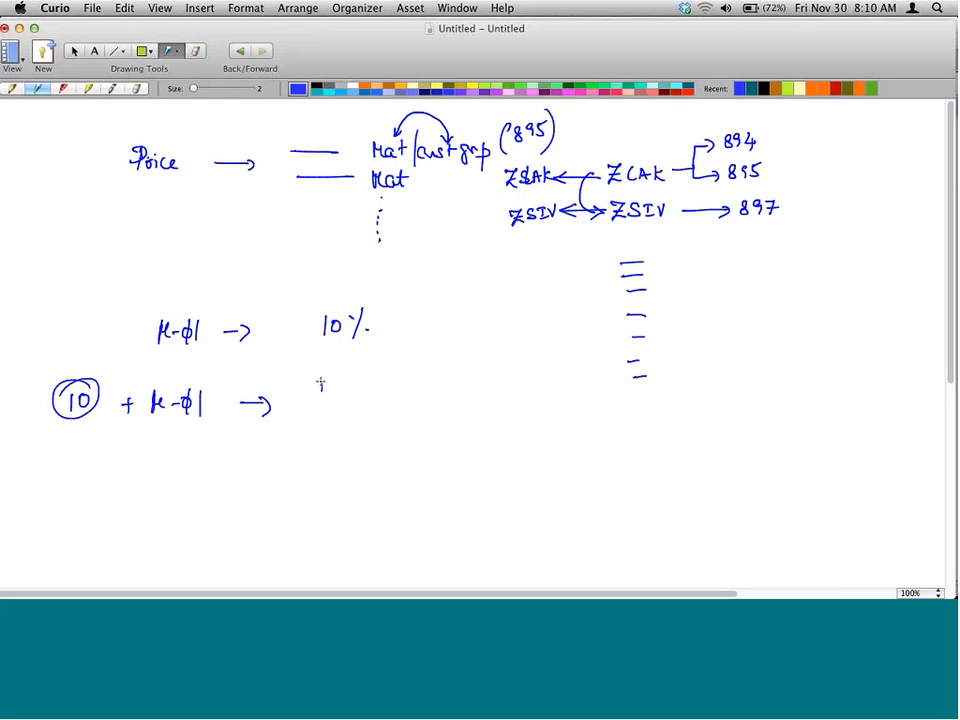
mouse_move(321, 385)
left_mouse_down()
mouse_move(320, 405)
mouse_move(340, 400)
left_mouse_up()
mouse_move(352, 382)
left_mouse_down()
mouse_move(346, 400)
mouse_move(367, 397)
left_mouse_up()
Handwrite "12 + M-01 → 14%" as the third line with the 12 circled, and draw an outline around "Mat/cust grp"
left_click_drag(132, 450, 146, 450)
left_click_drag(140, 443, 140, 456)
left_click_drag(157, 438, 157, 455)
left_click_drag(160, 446, 184, 449)
left_click_drag(191, 443, 190, 461)
left_click_drag(202, 439, 202, 460)
left_click_drag(68, 446, 70, 468)
mouse_move(74, 449)
left_mouse_down()
mouse_move(89, 467)
mouse_move(78, 441)
left_mouse_up()
left_click_drag(249, 450, 274, 450)
left_click_drag(263, 441, 264, 458)
left_click_drag(320, 433, 320, 448)
left_click_drag(337, 432, 337, 457)
left_click_drag(349, 434, 350, 436)
mouse_move(361, 431)
left_mouse_down()
mouse_move(353, 457)
mouse_move(372, 449)
left_mouse_up()
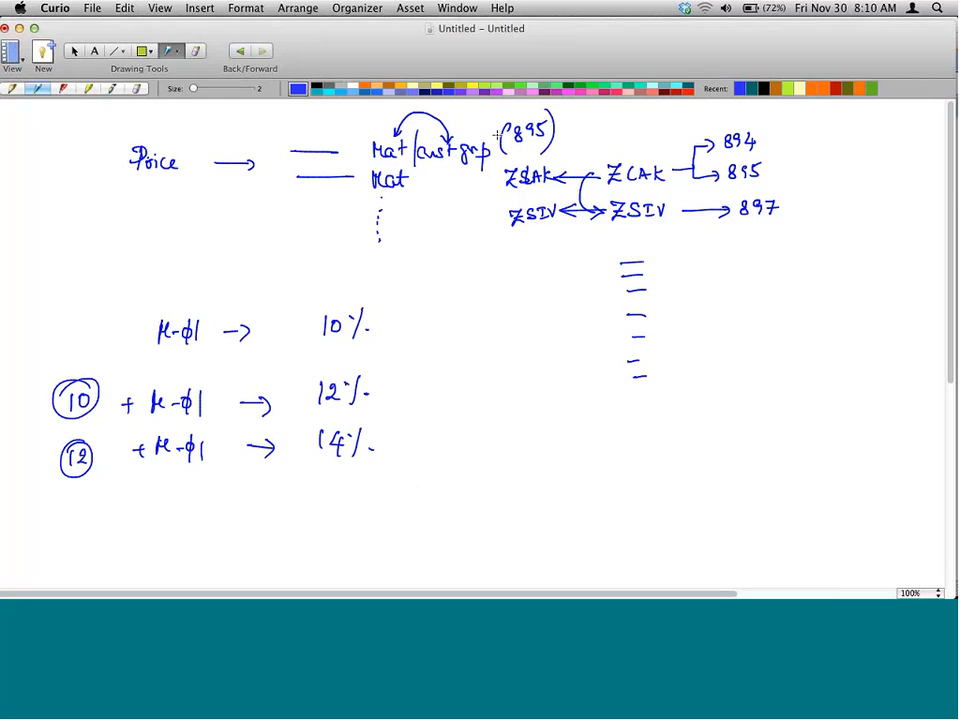
mouse_move(498, 134)
left_mouse_down()
mouse_move(448, 128)
mouse_move(364, 150)
mouse_move(479, 133)
left_mouse_up()
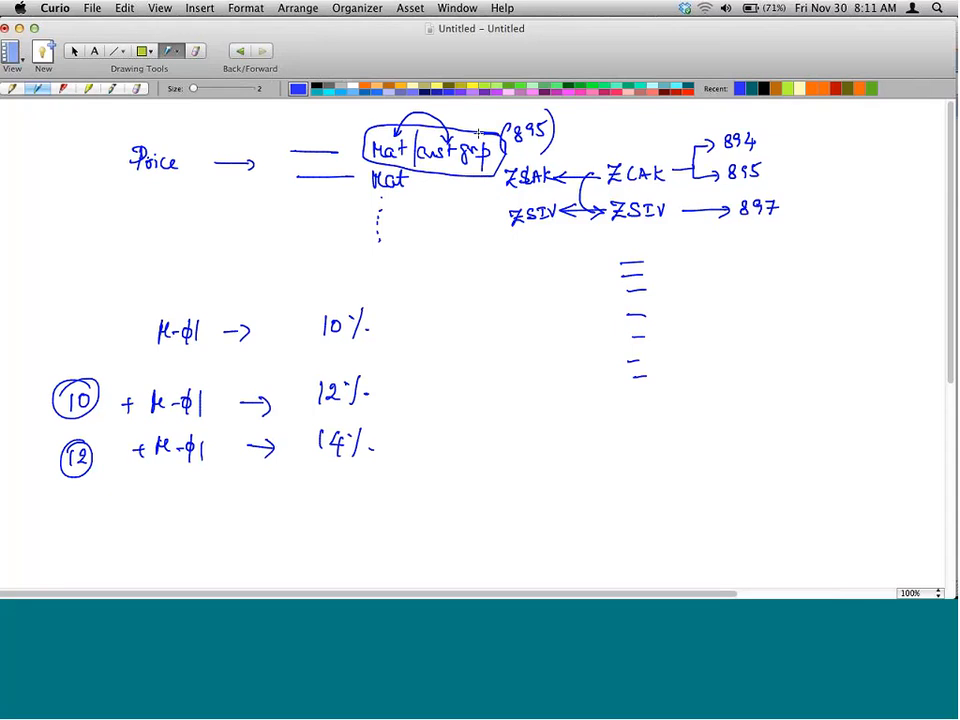
Switch back to SAPGUI and open the access sequences maintenance view through transaction vok0
key("super+Tab")
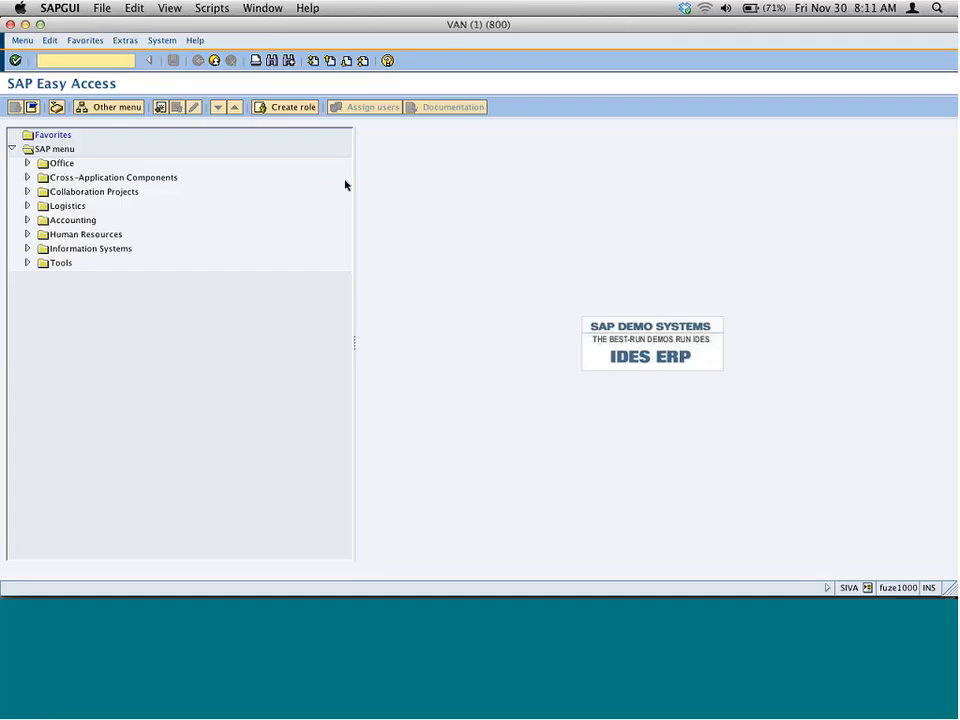
type("vok0")
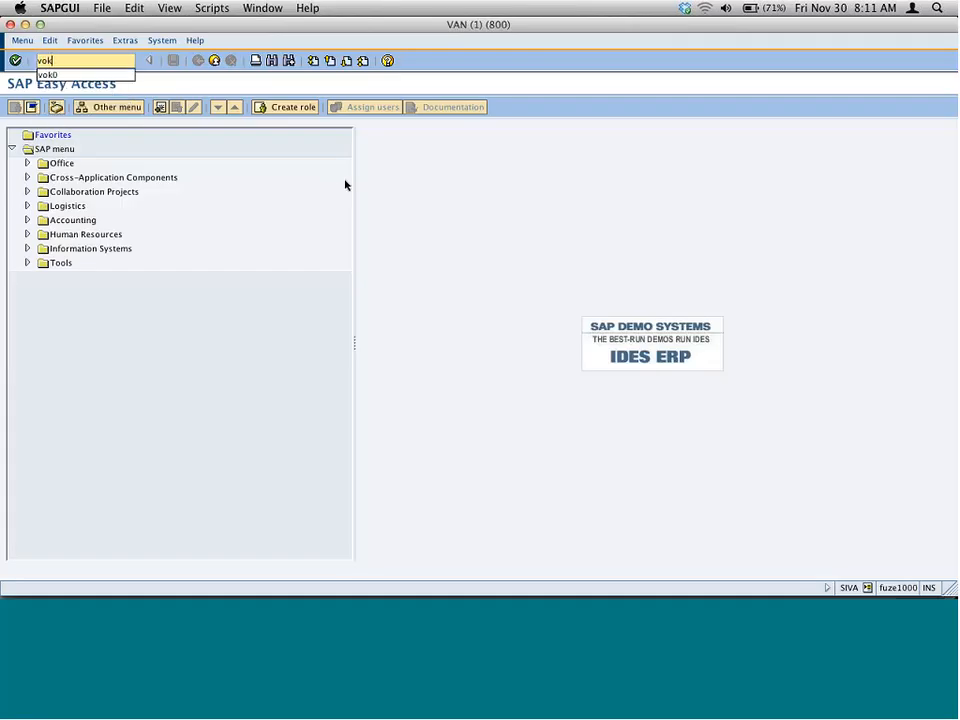
key("Return")
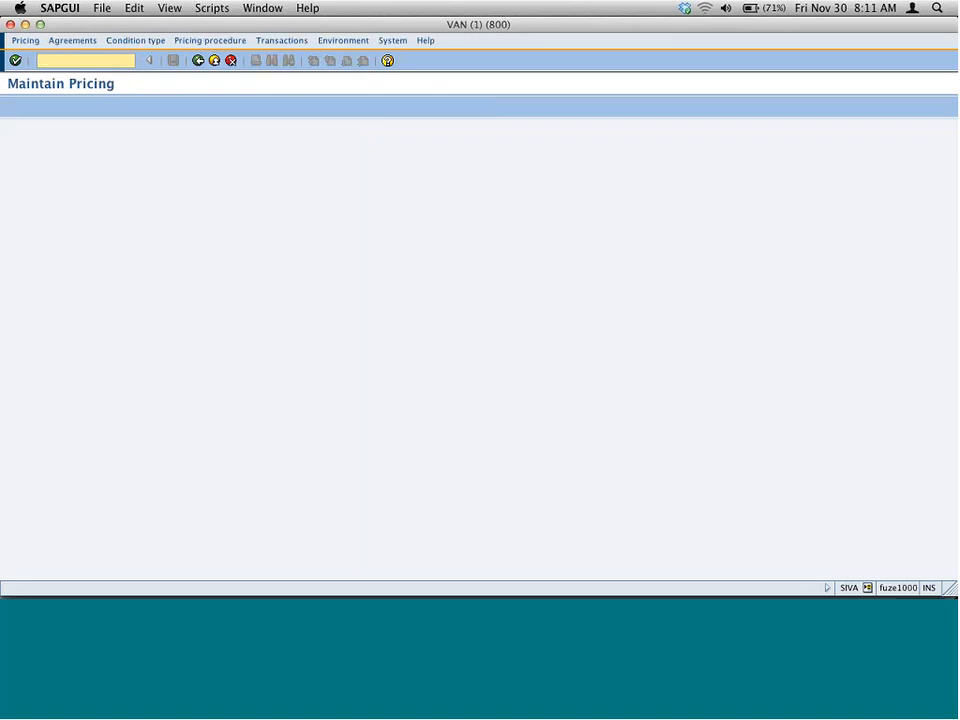
left_click(152, 40)
left_click(163, 60)
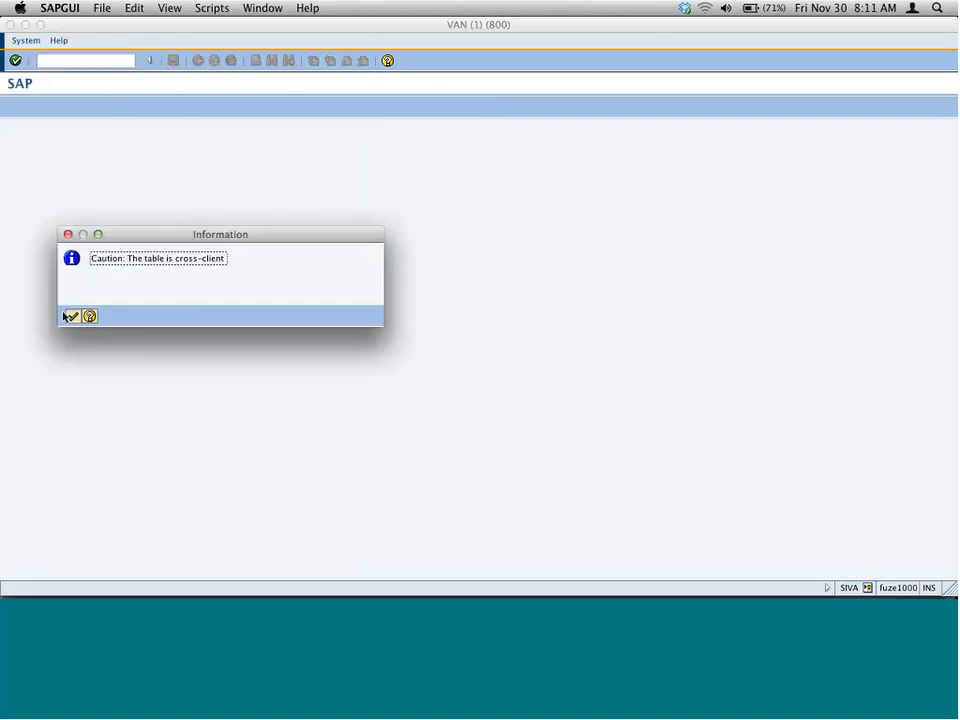
left_click(72, 316)
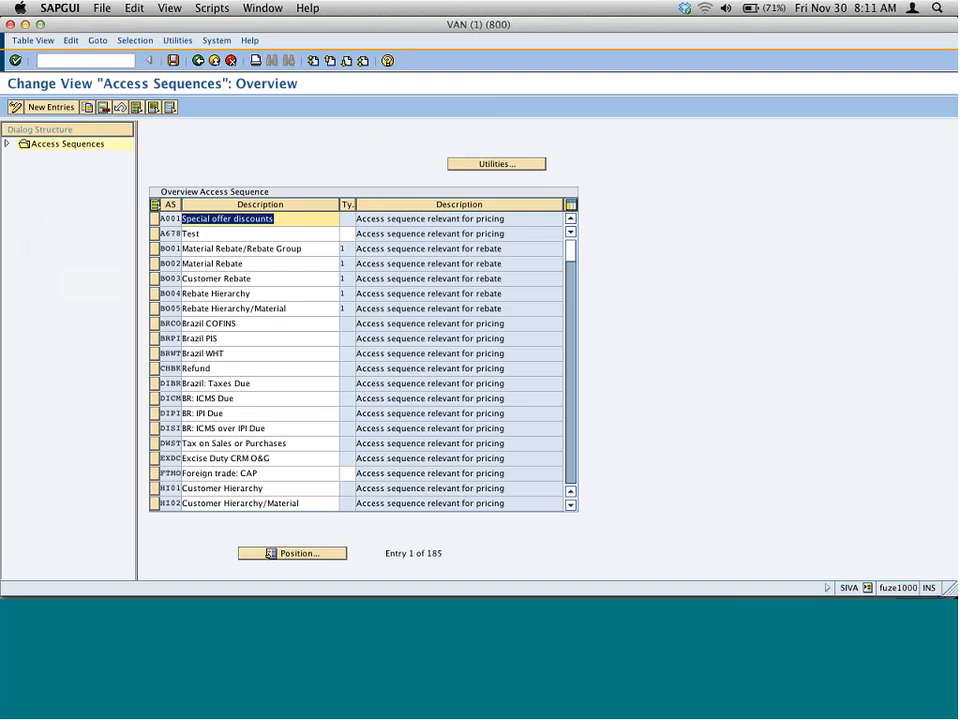
Create a new access sequence ZSI2 with a first name as its description
key("F5")
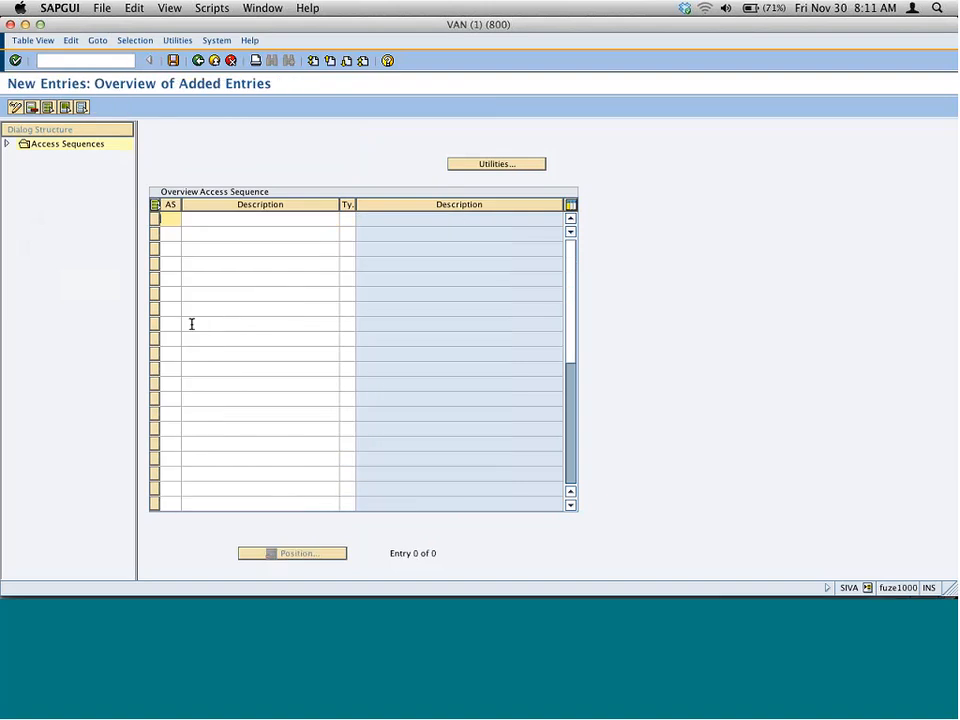
type("zei2")
key("Tab")
type("siva")
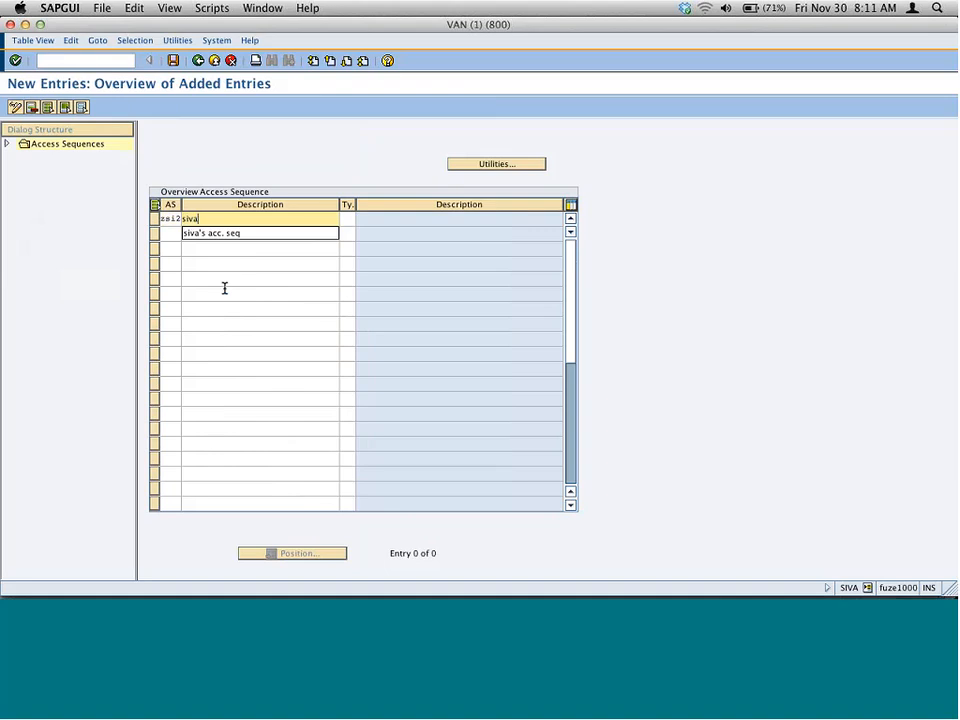
key("Return")
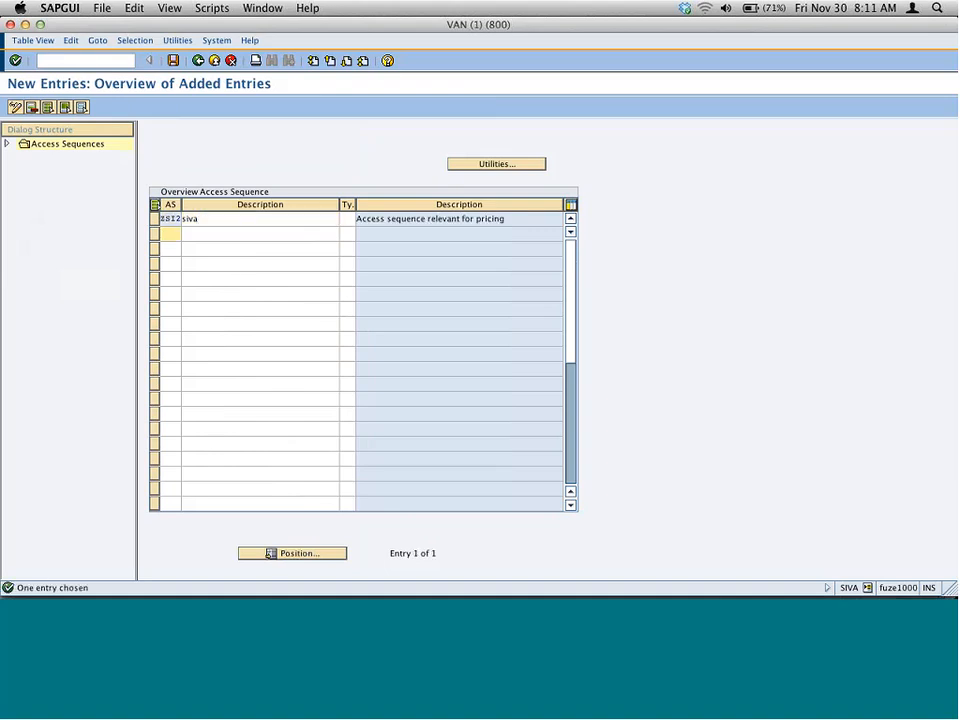
Select access sequence ZSI2 and open its Accesses overview
left_click(154, 218)
left_click(7, 143)
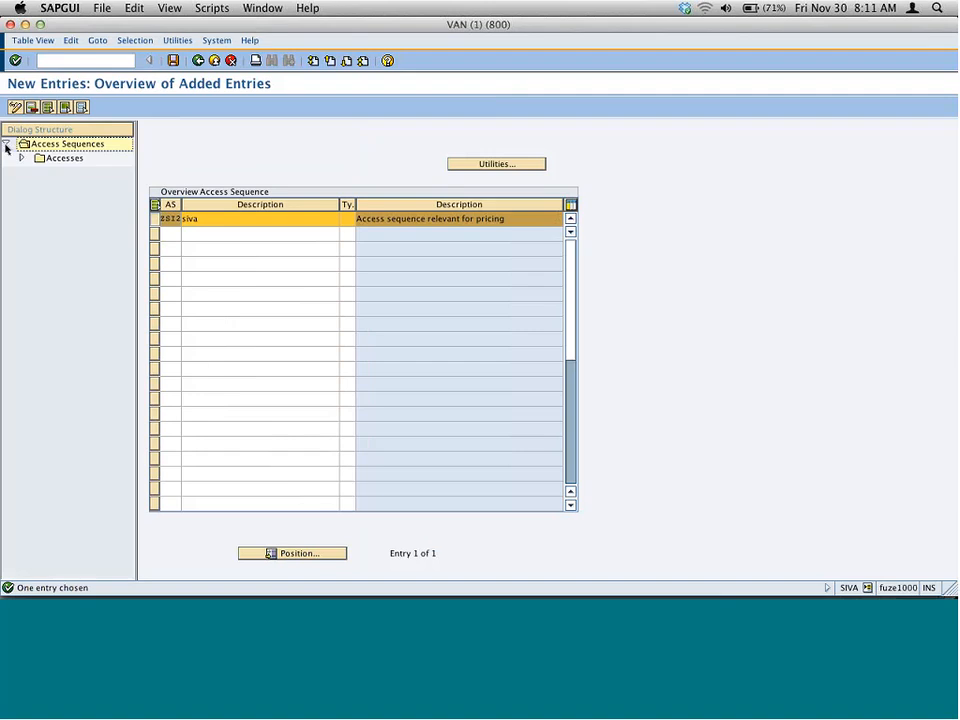
left_click(22, 158)
double_click(62, 158)
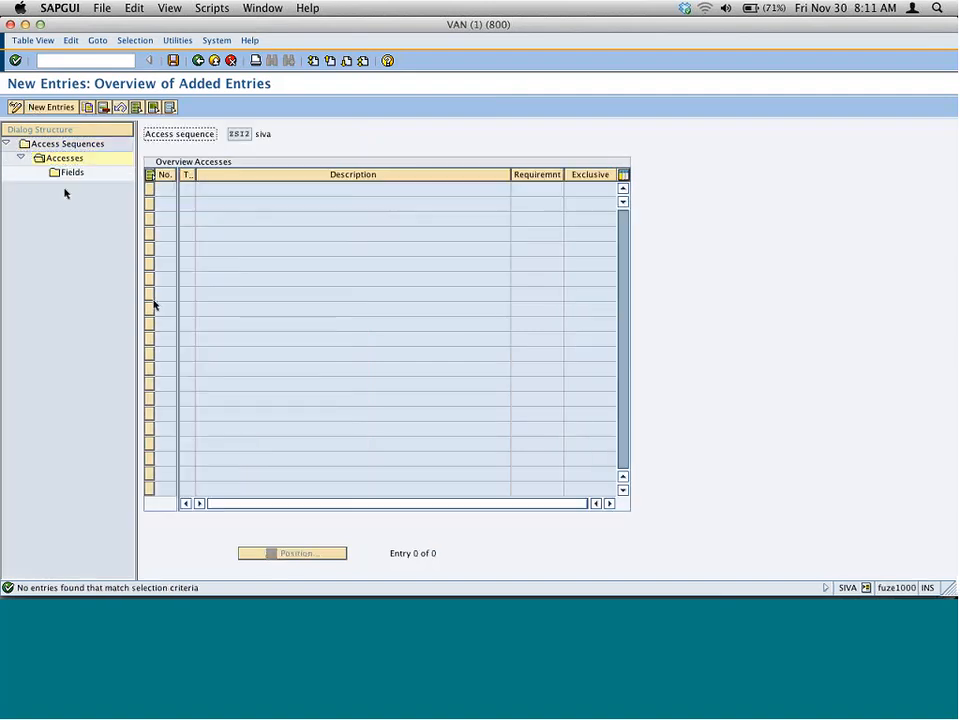
Add access number 10 with condition table 894 and mark it as exclusive
left_click(60, 107)
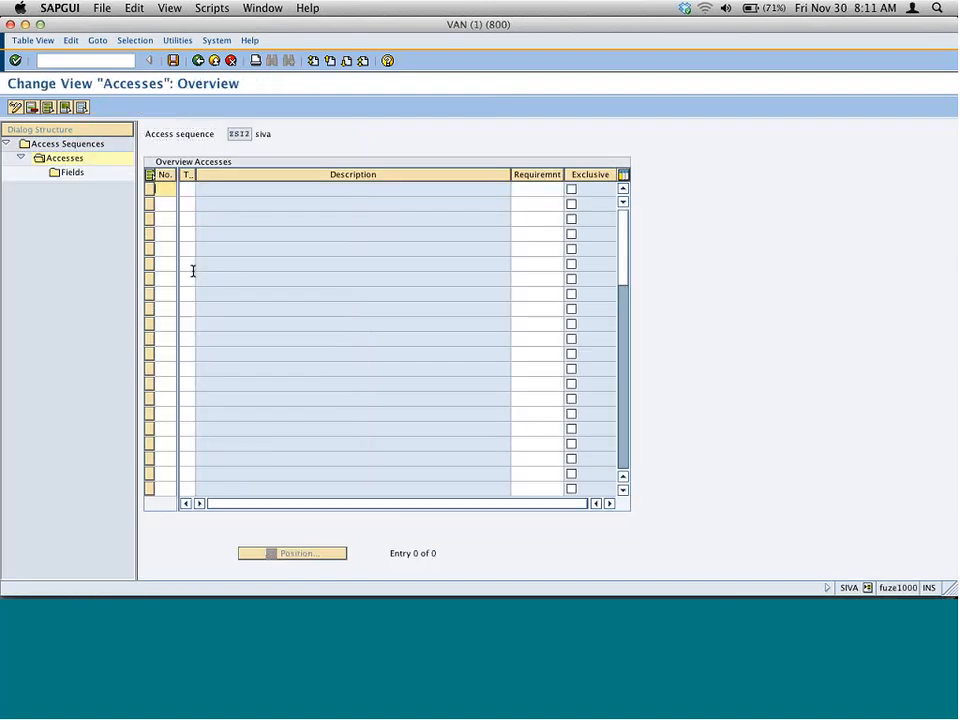
type("10")
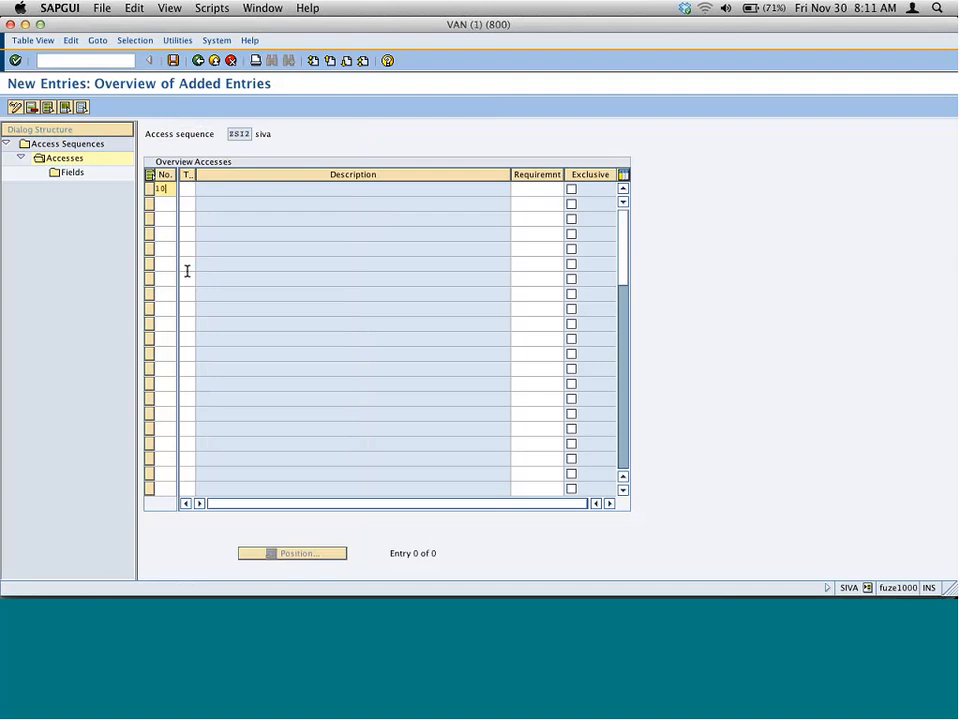
key("Tab")
type("894")
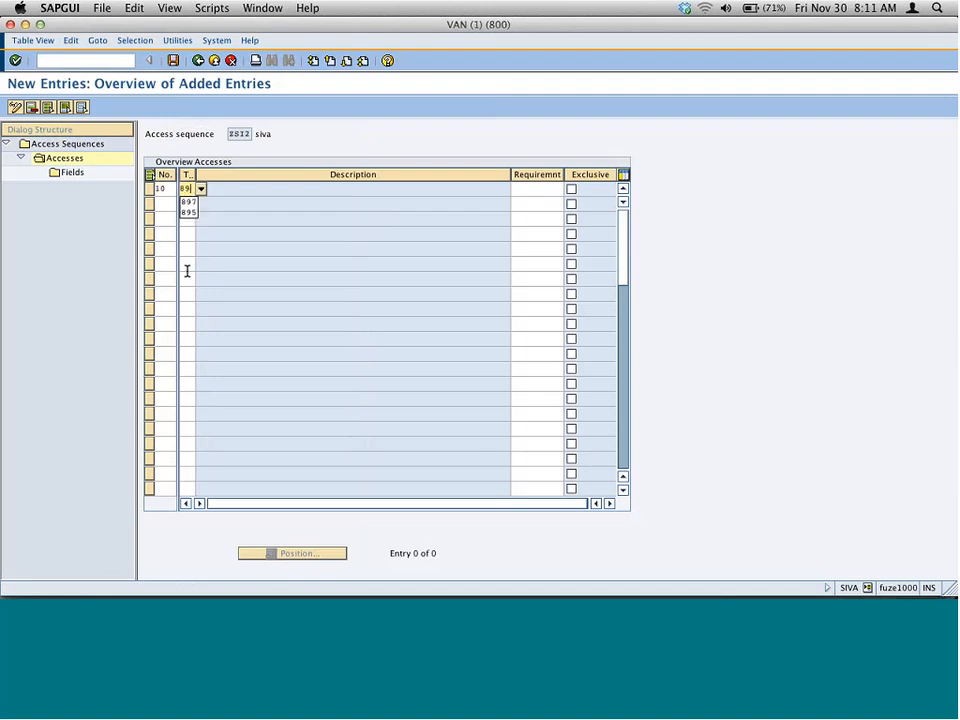
left_click(572, 189)
key("Return")
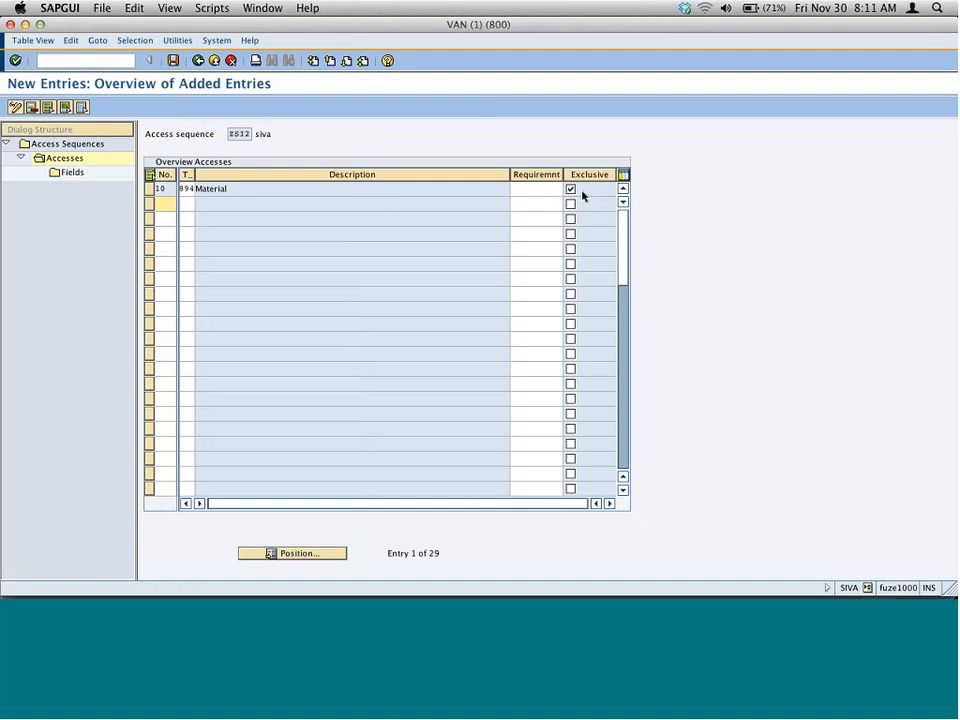
Add access number 5 with condition table 895 and mark it as exclusive
type("5")
key("Tab")
type("895")
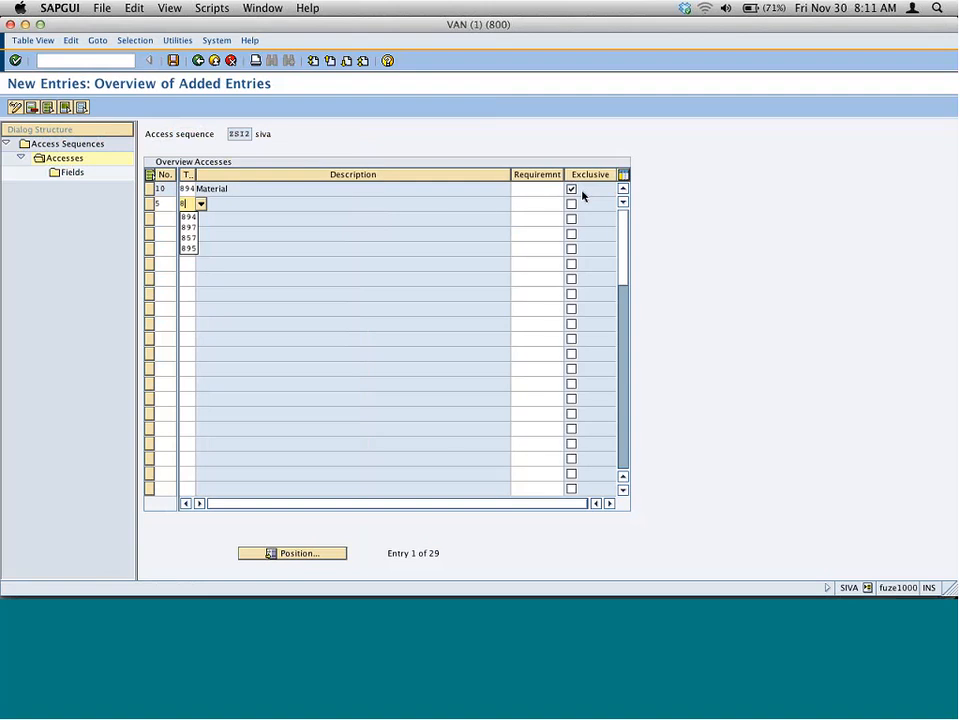
key("Tab")
key("Tab")
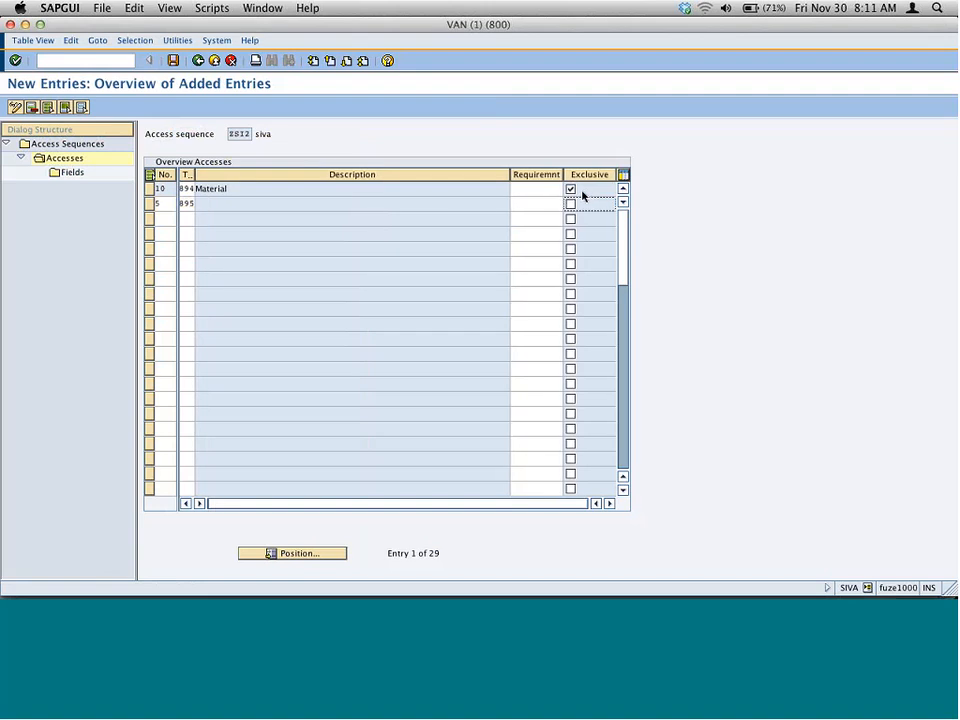
key("space")
key("Return")
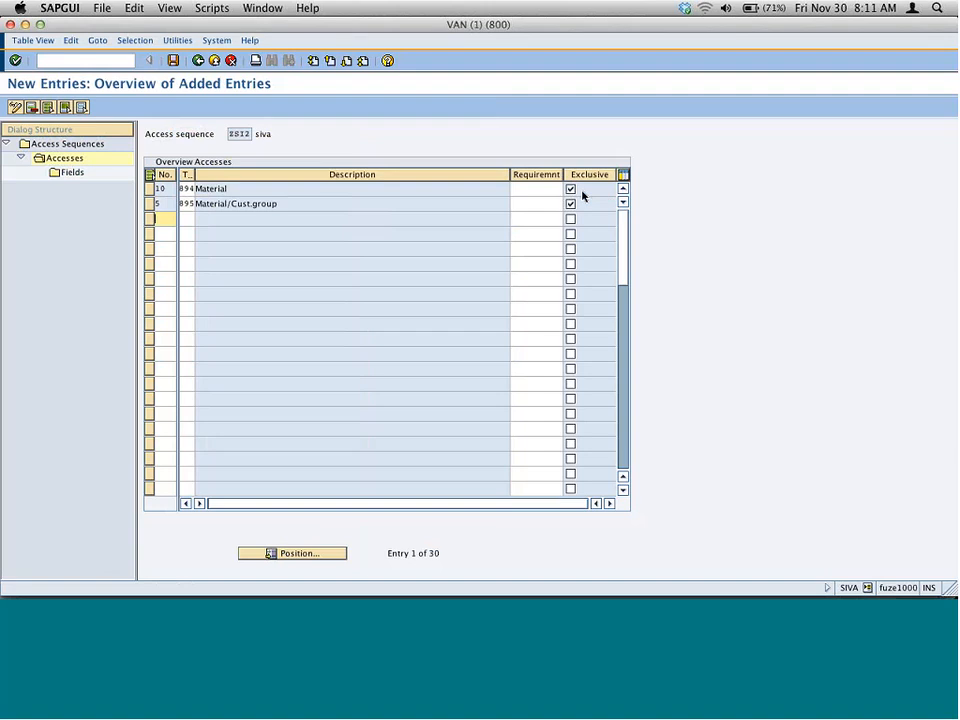
left_click(295, 205)
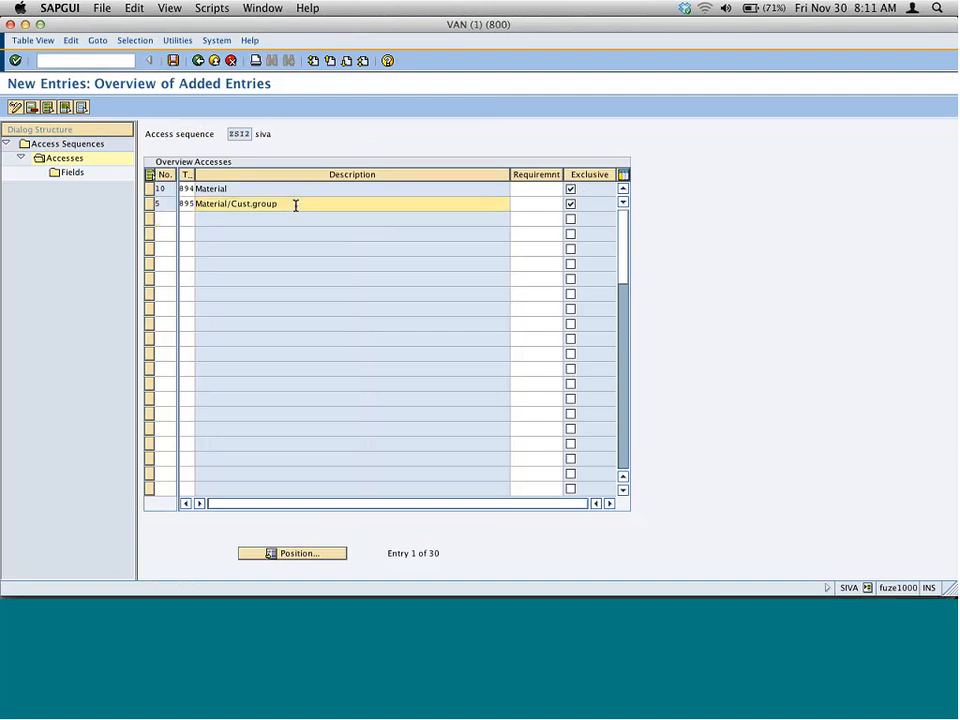
left_click_drag(295, 205, 197, 196)
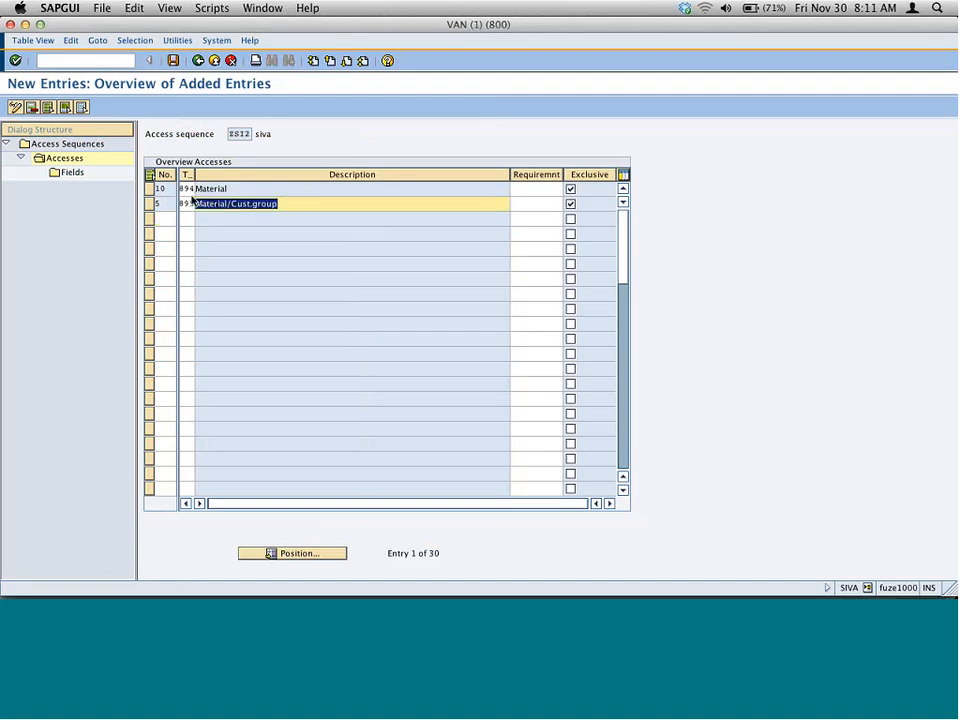
left_click(188, 189)
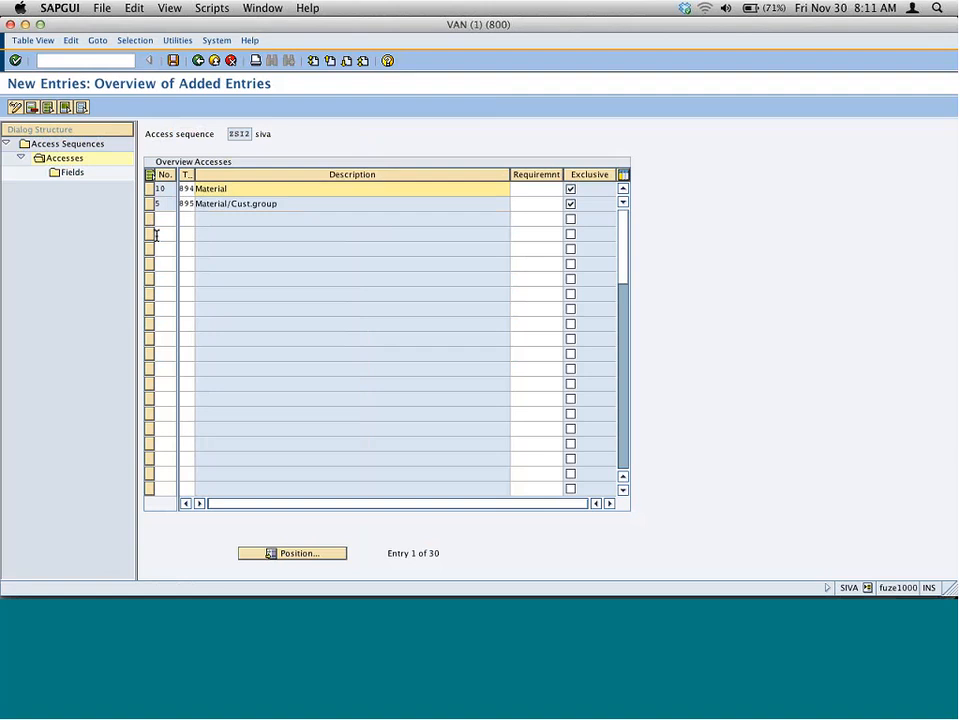
Generate the field assignment for access 5 (table 895), accepting the warnings, and return to the Accesses overview
left_click(143, 204)
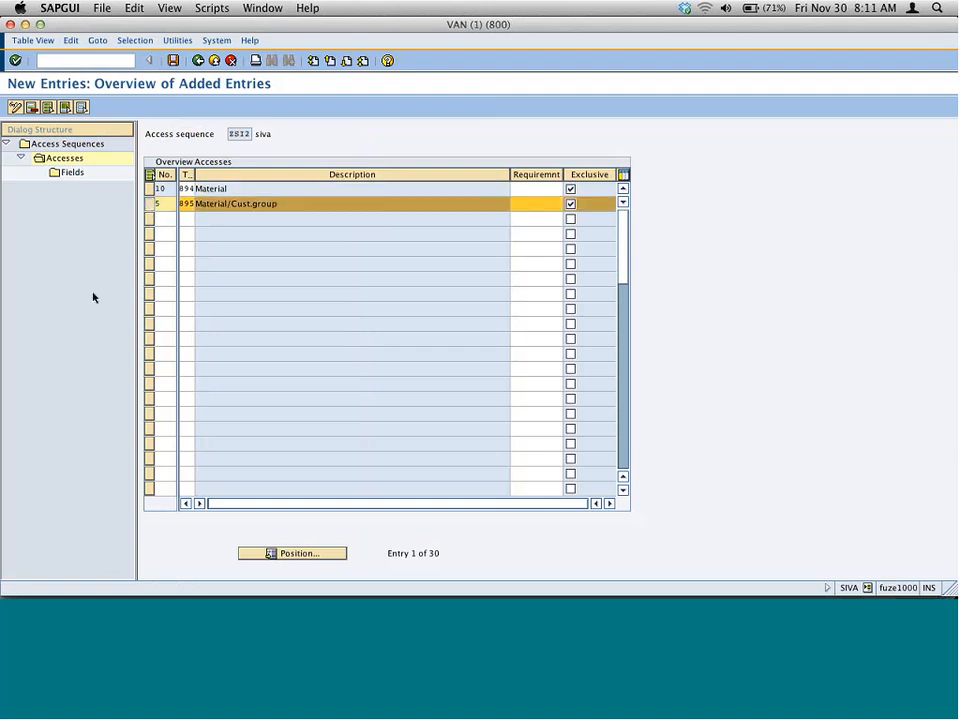
double_click(70, 173)
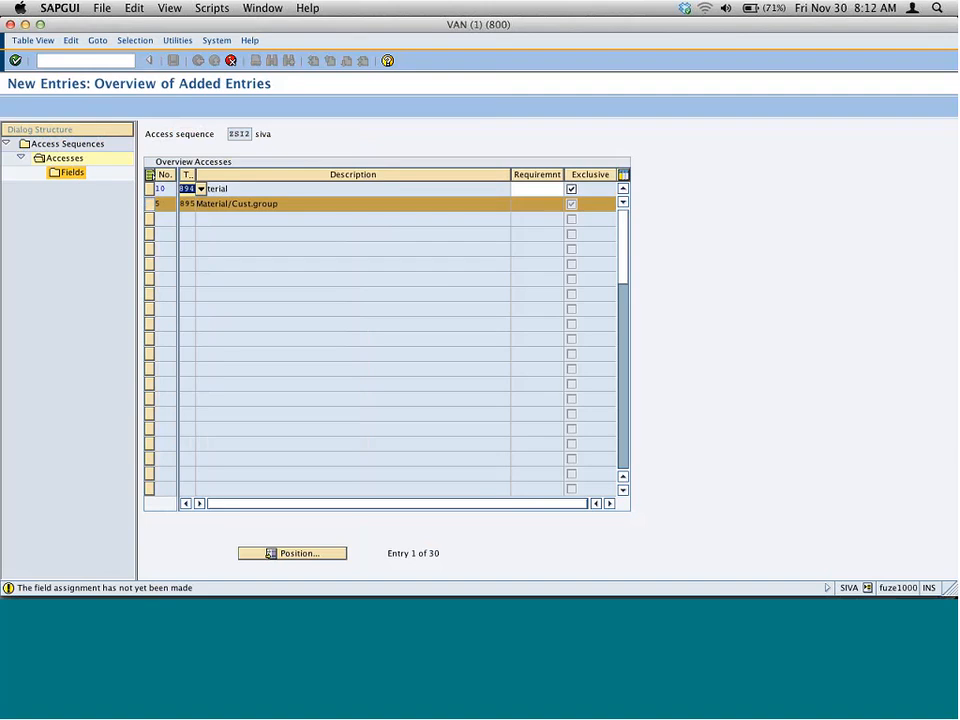
left_click(15, 60)
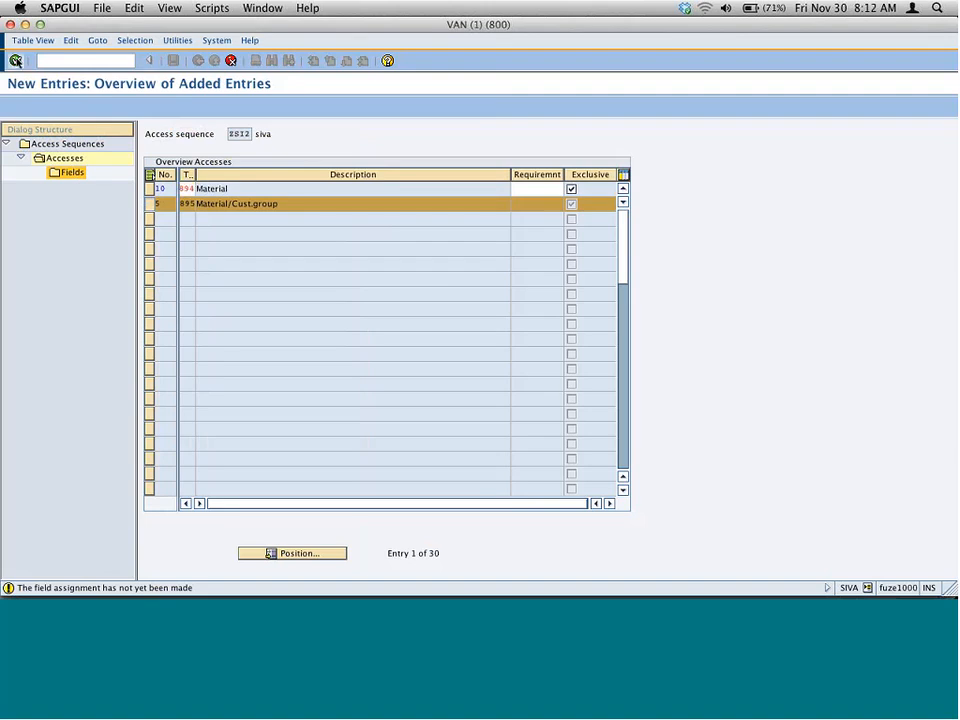
left_click(15, 60)
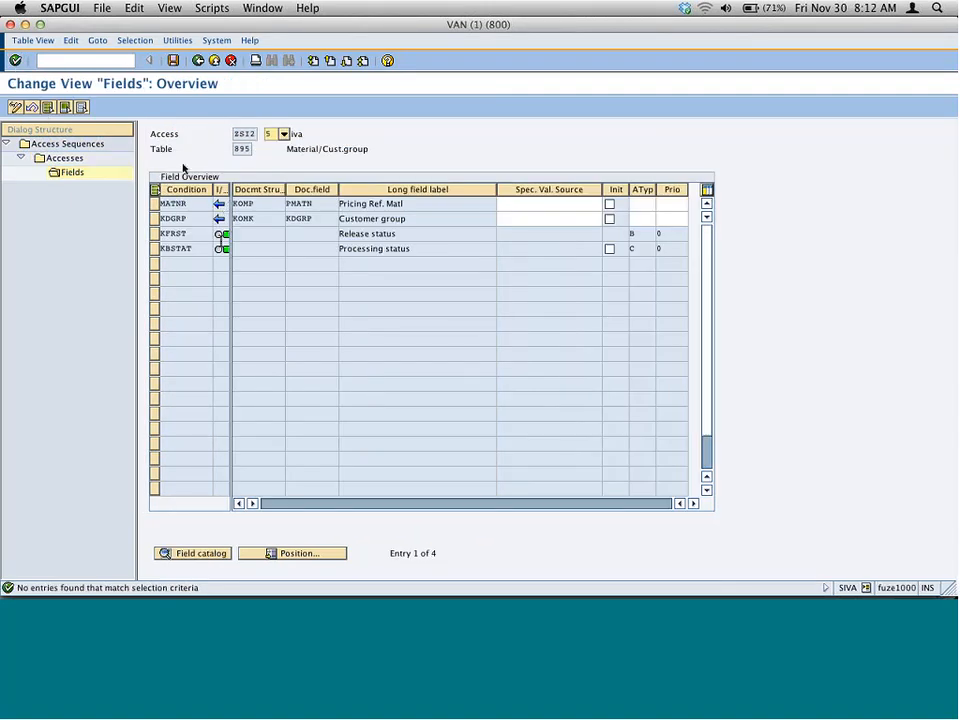
left_click(198, 60)
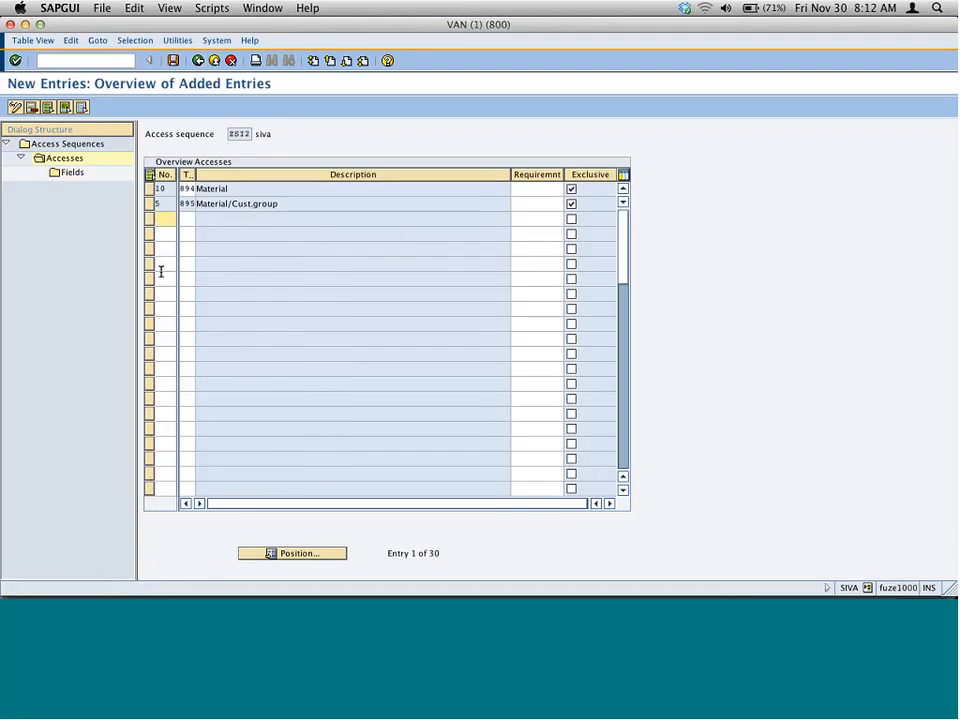
Generate the field assignment for access 10 (table 894) and return to the Accesses overview
left_click(150, 190)
double_click(70, 172)
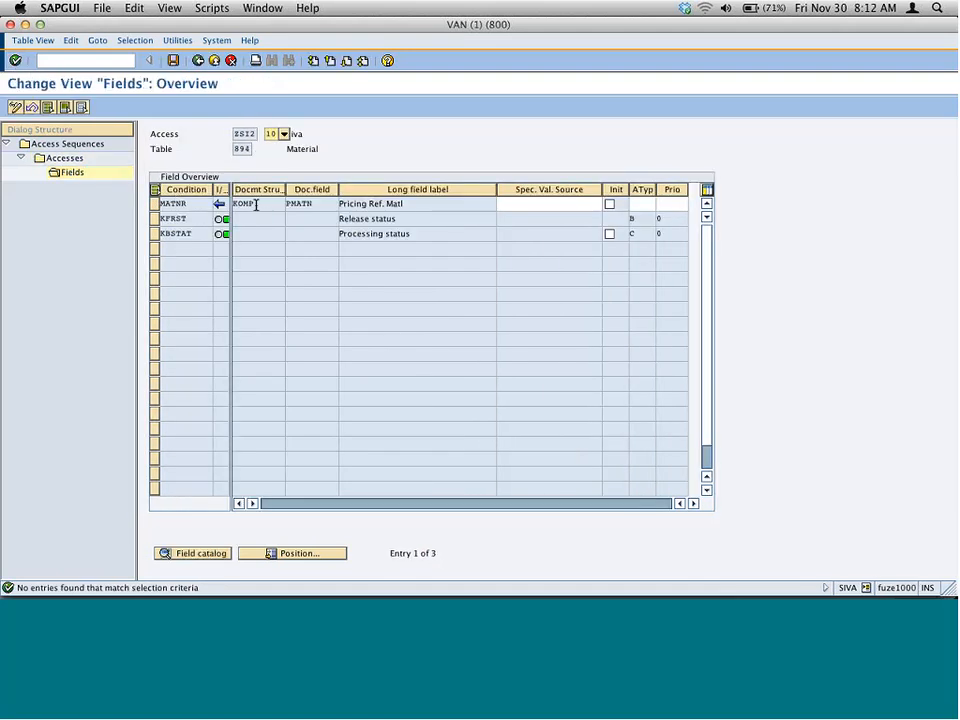
key("F3")
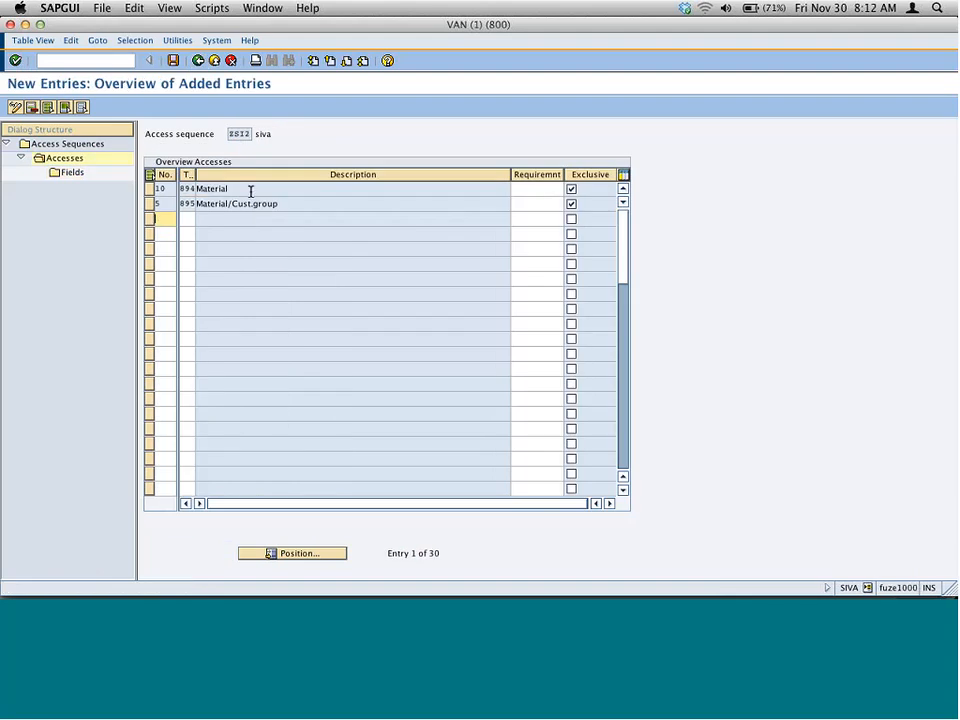
Save access sequence ZSI2 with its accesses and go back to the Maintain Pricing start screen
left_click_drag(278, 204, 178, 210)
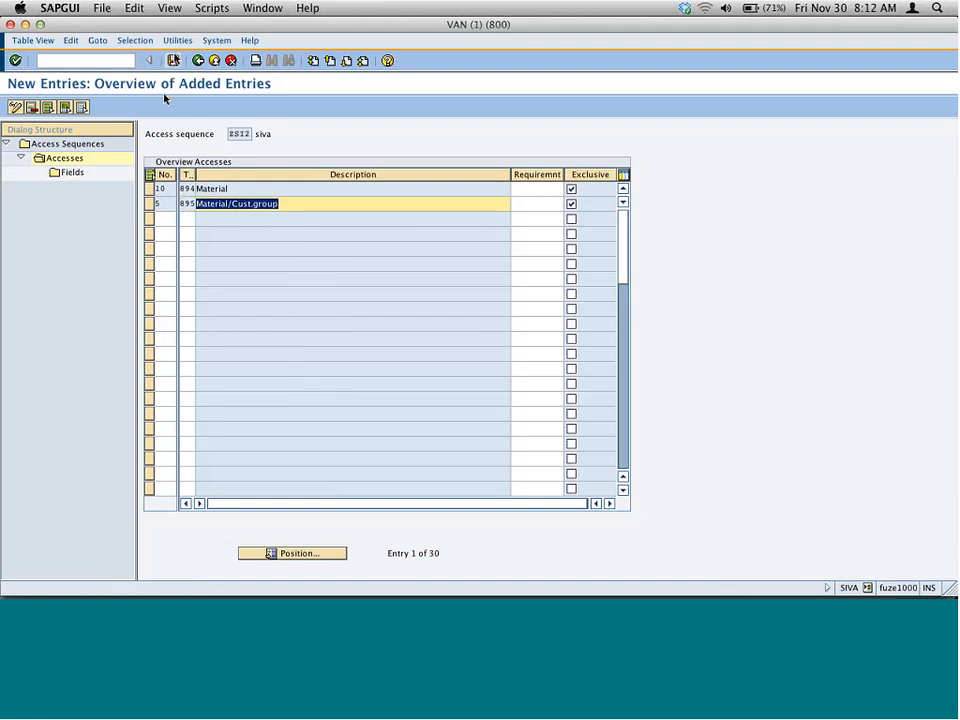
key("ctrl+s")
key("Return")
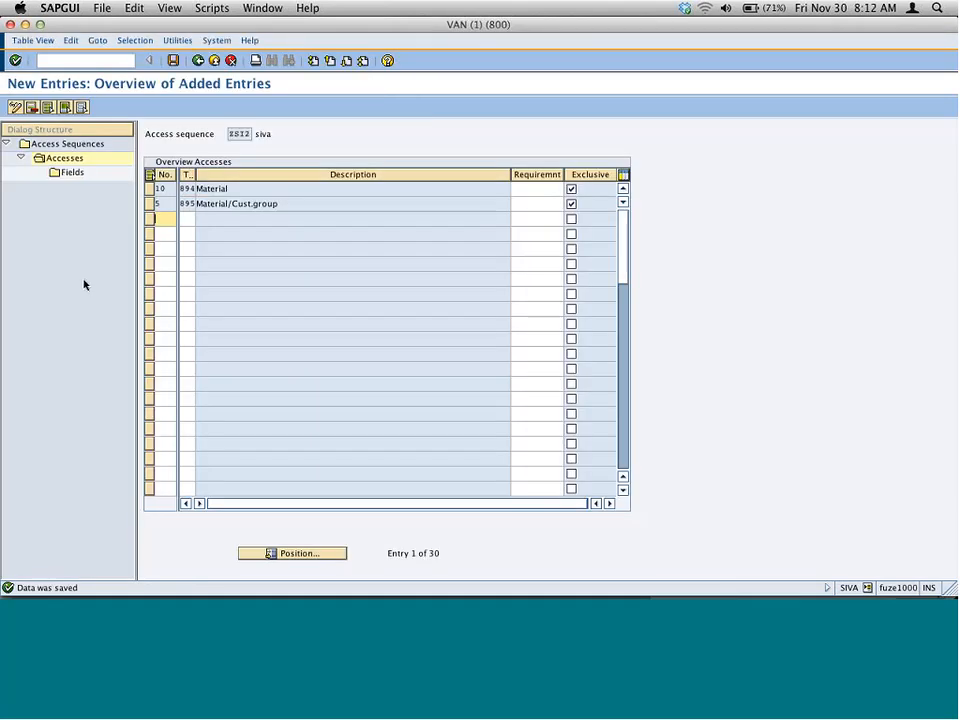
left_click(197, 61)
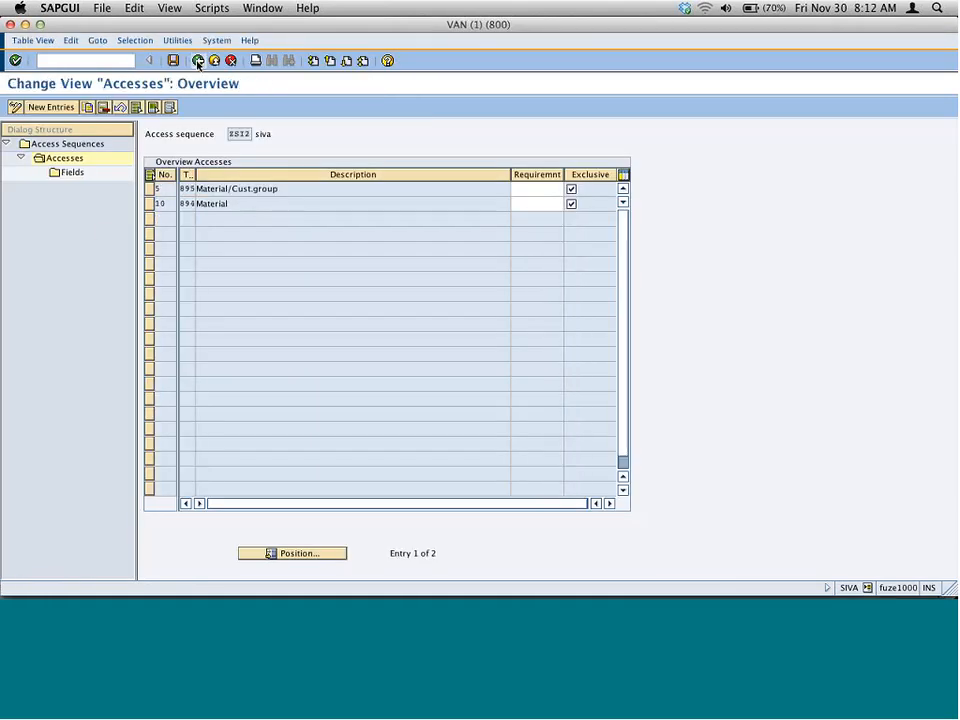
left_click(197, 61)
left_click(197, 61)
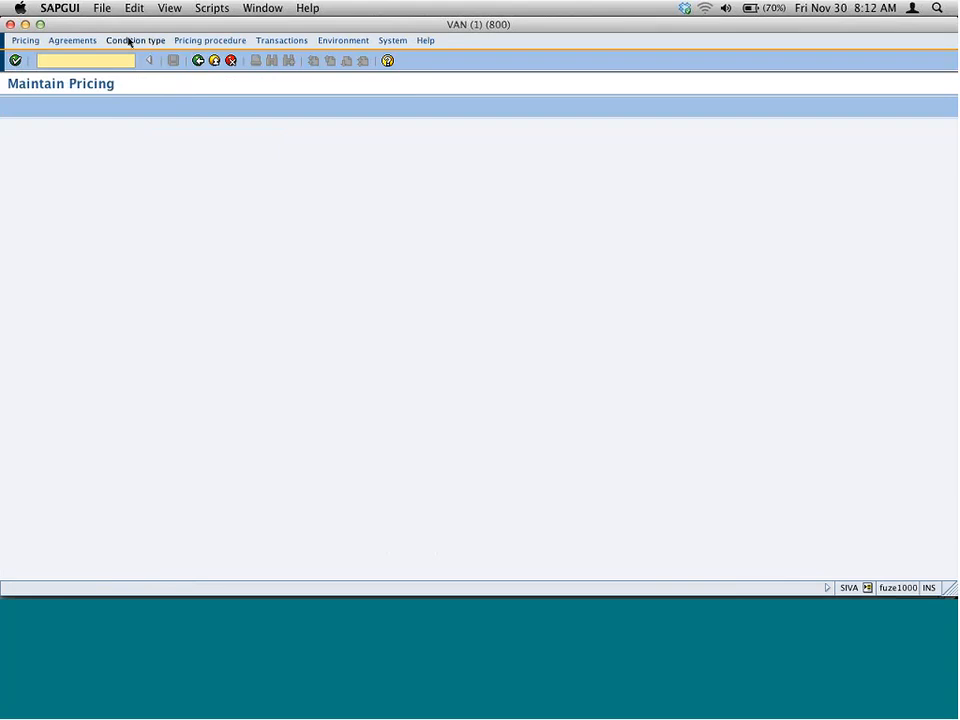
Open the condition types overview and position the list at condition type K004
left_click(130, 40)
mouse_move(139, 71)
left_click(236, 71)
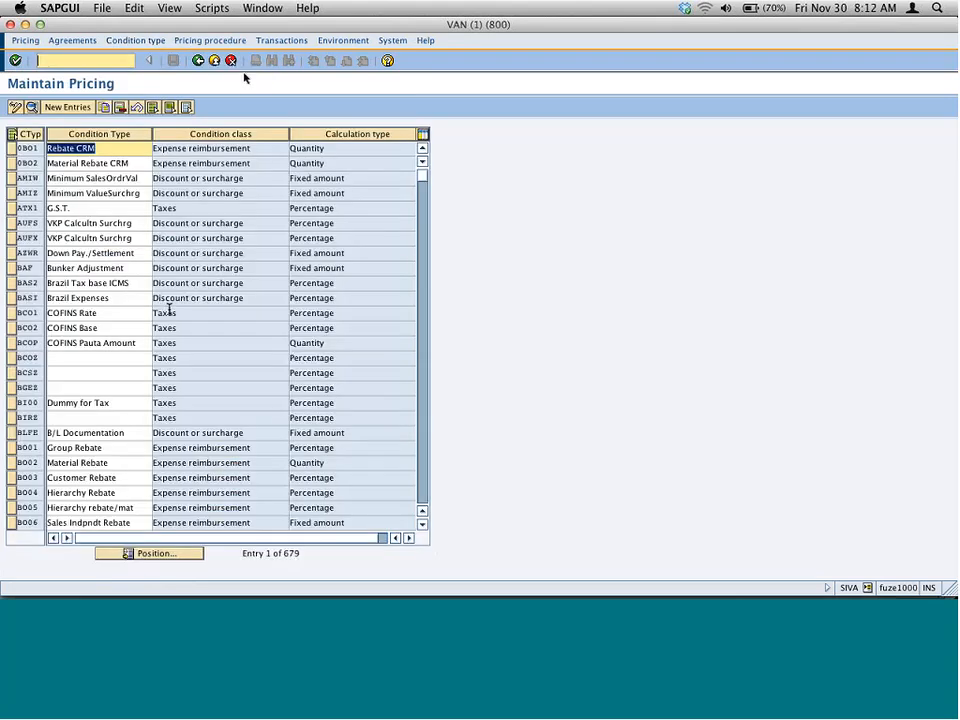
left_click(183, 553)
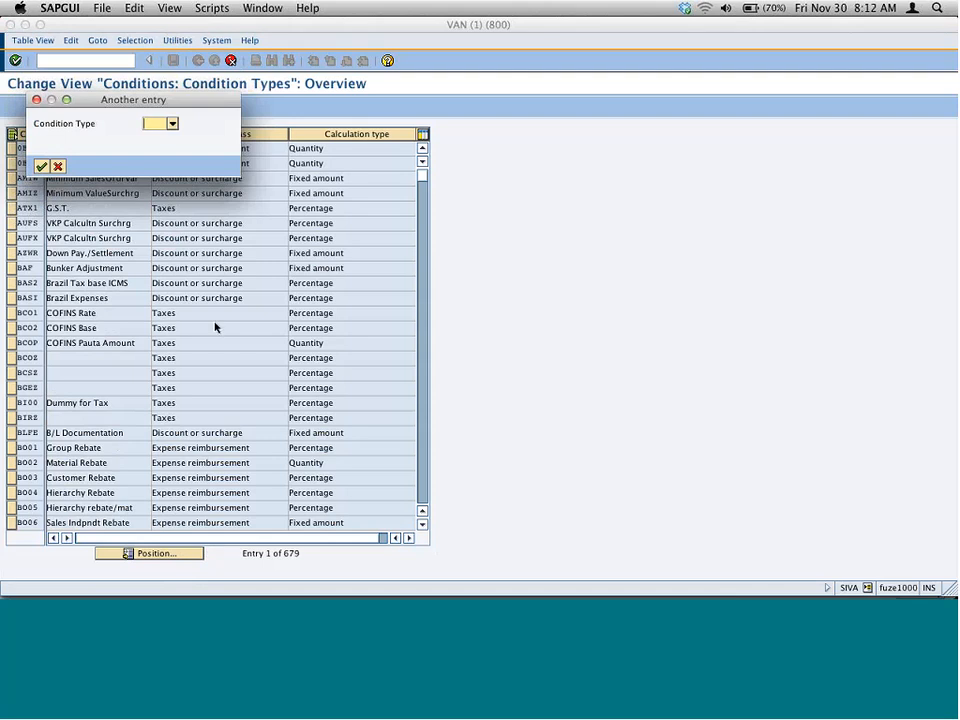
type("K004")
key("Return")
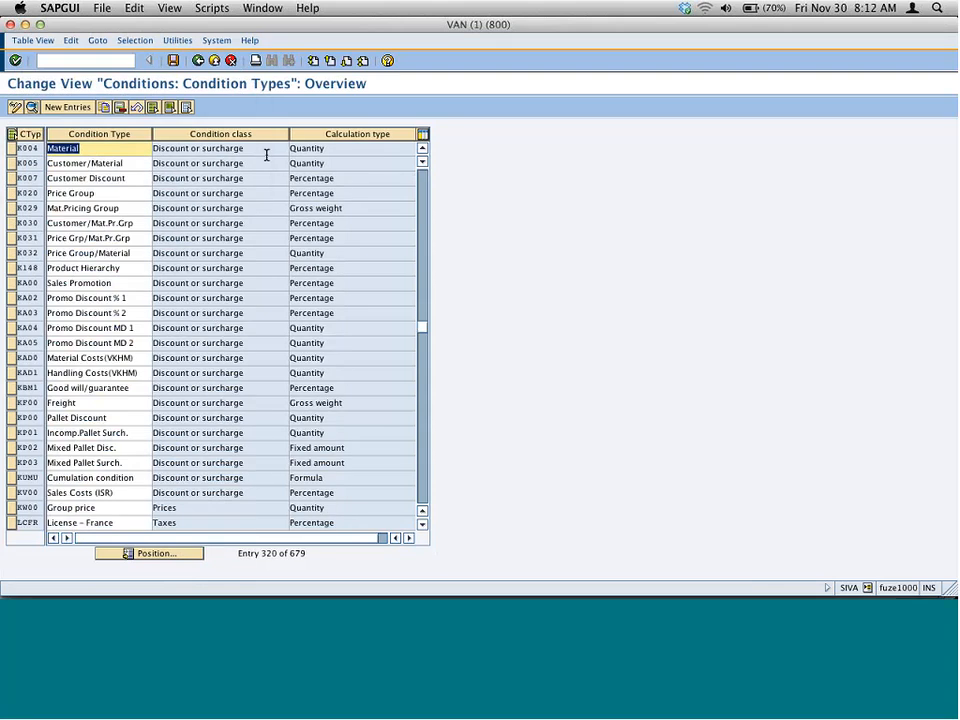
Compare the condition class and calculation type of the discount condition types K004, K007 and K029
left_click_drag(265, 150, 151, 156)
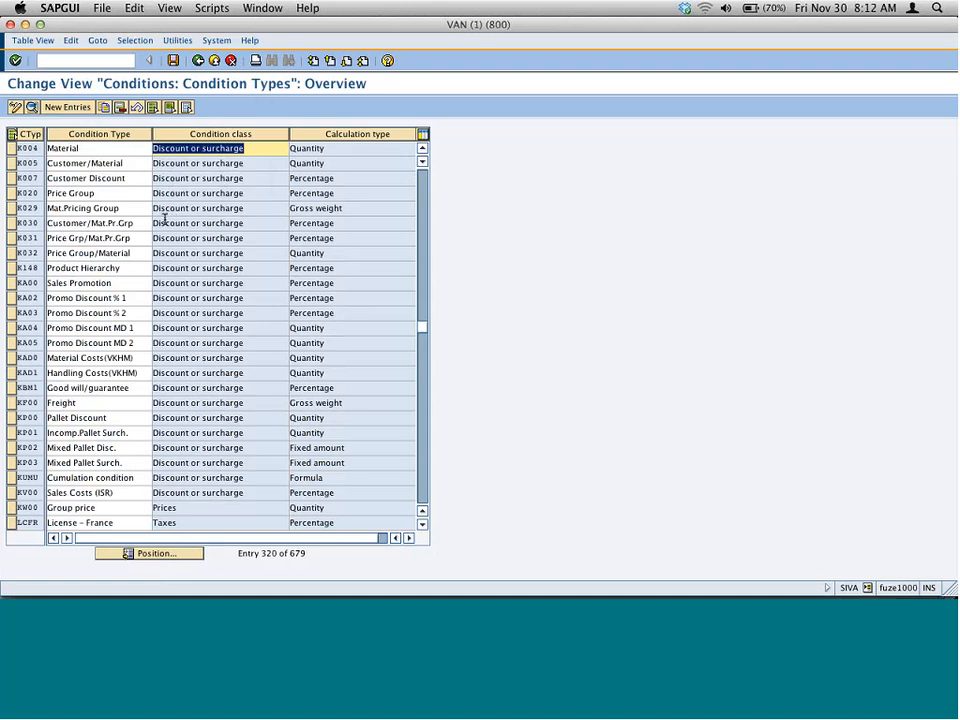
left_click(326, 149)
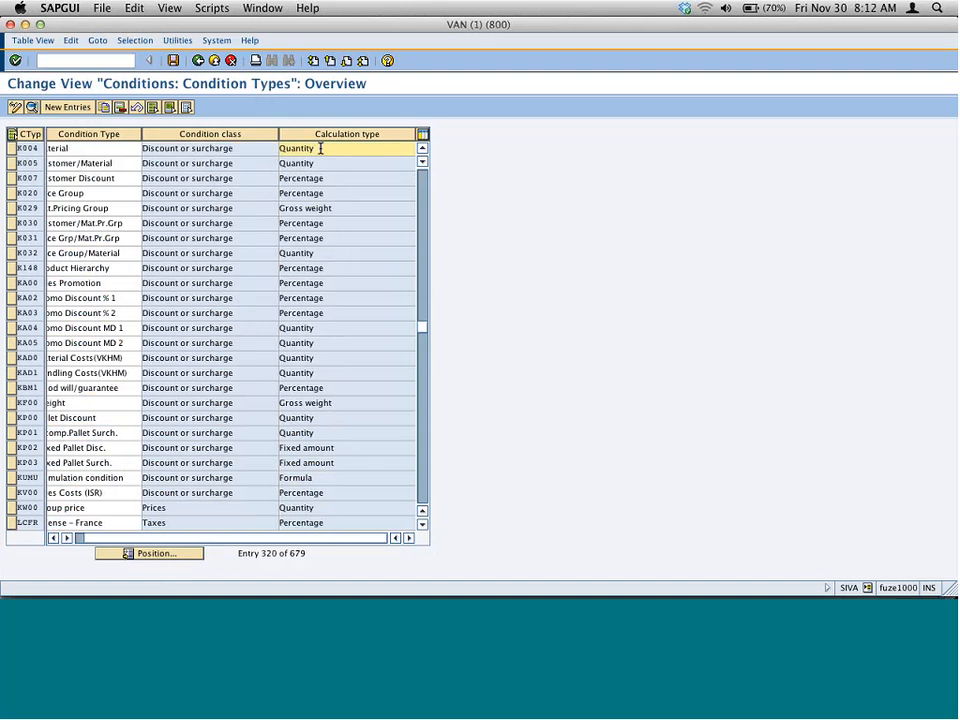
left_click(300, 178)
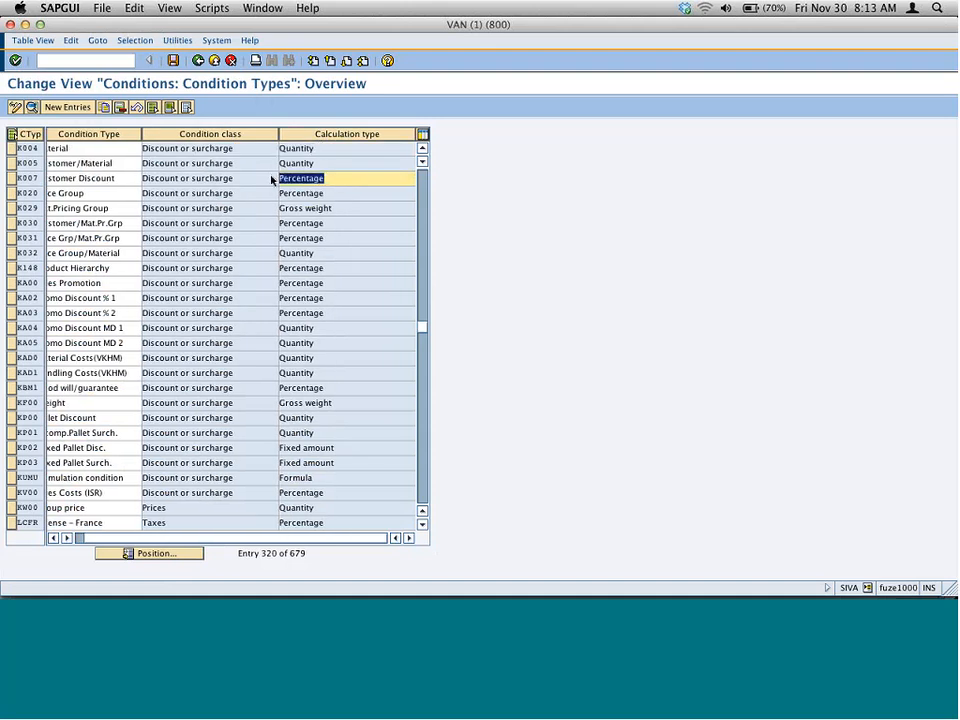
left_click(336, 210)
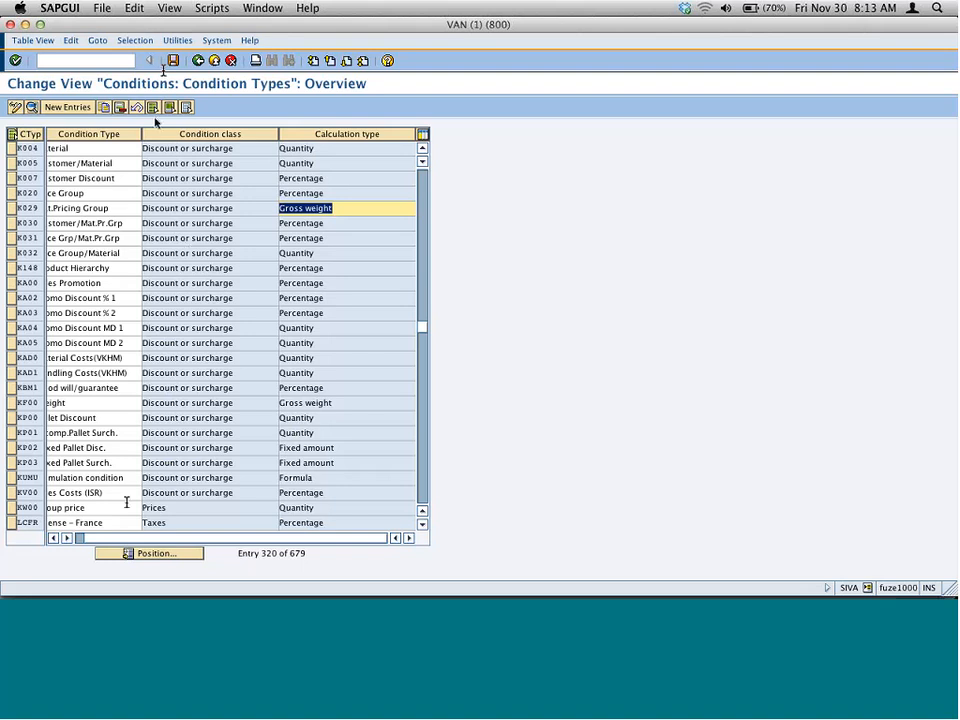
left_click(80, 539)
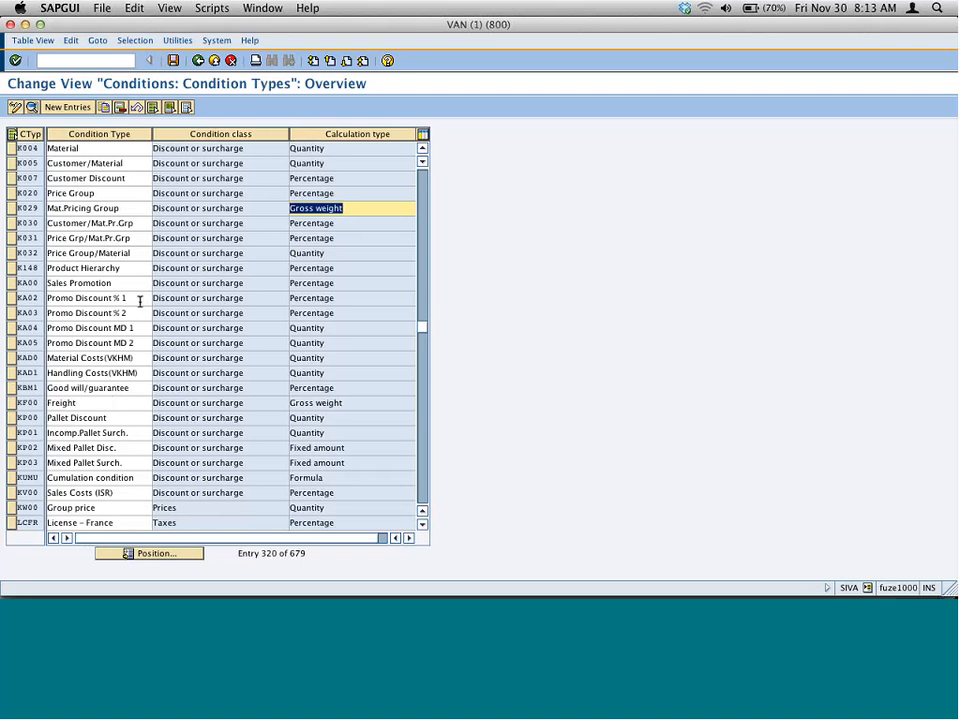
left_click(11, 178)
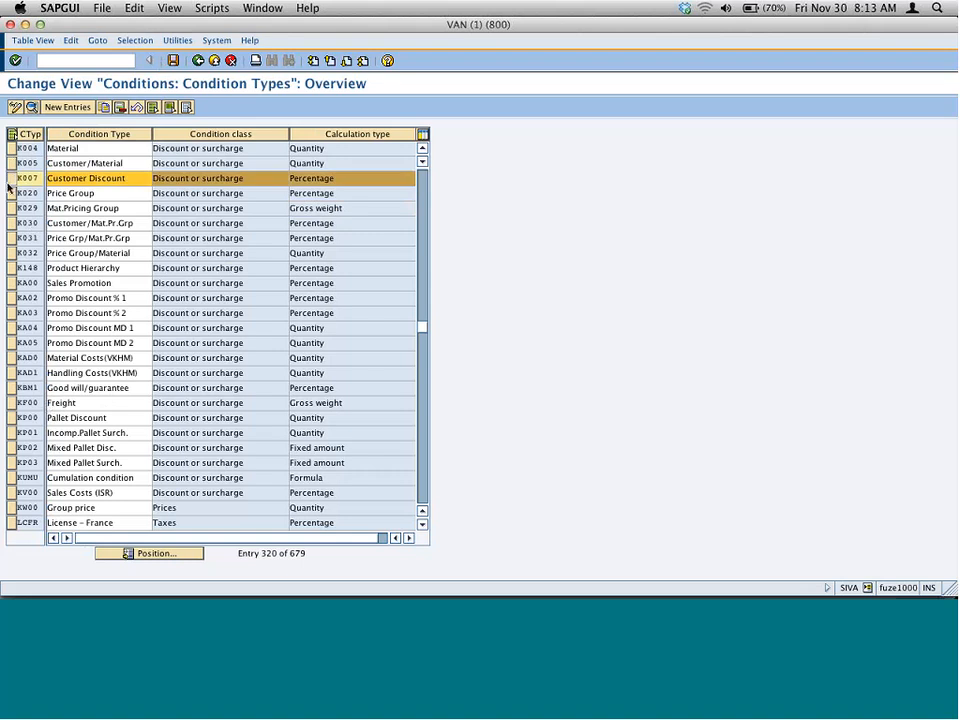
left_click(11, 148)
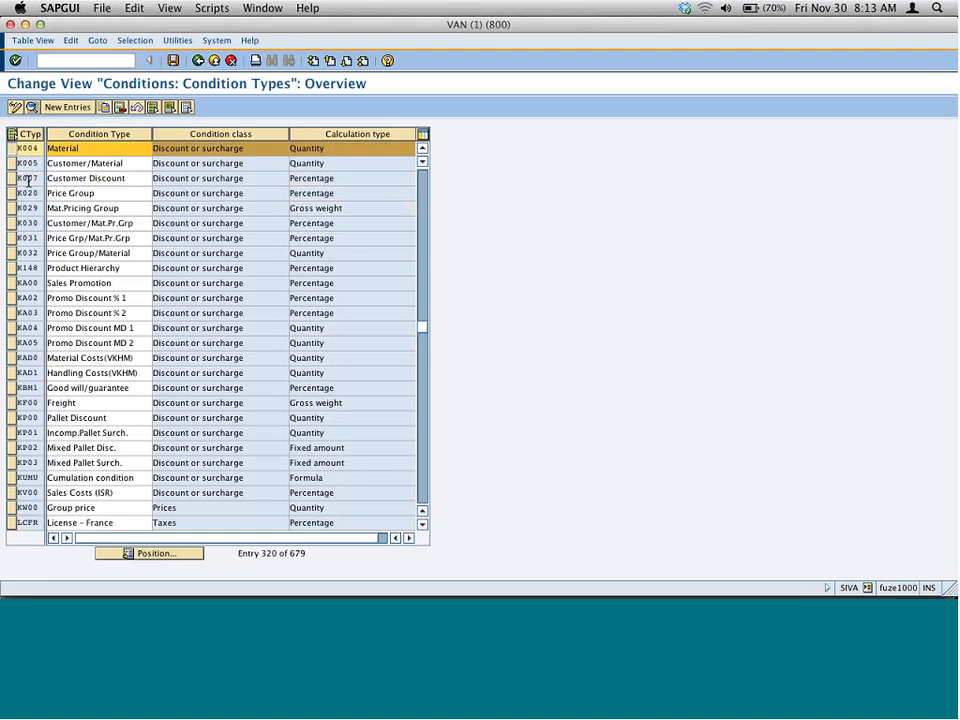
left_click(11, 149)
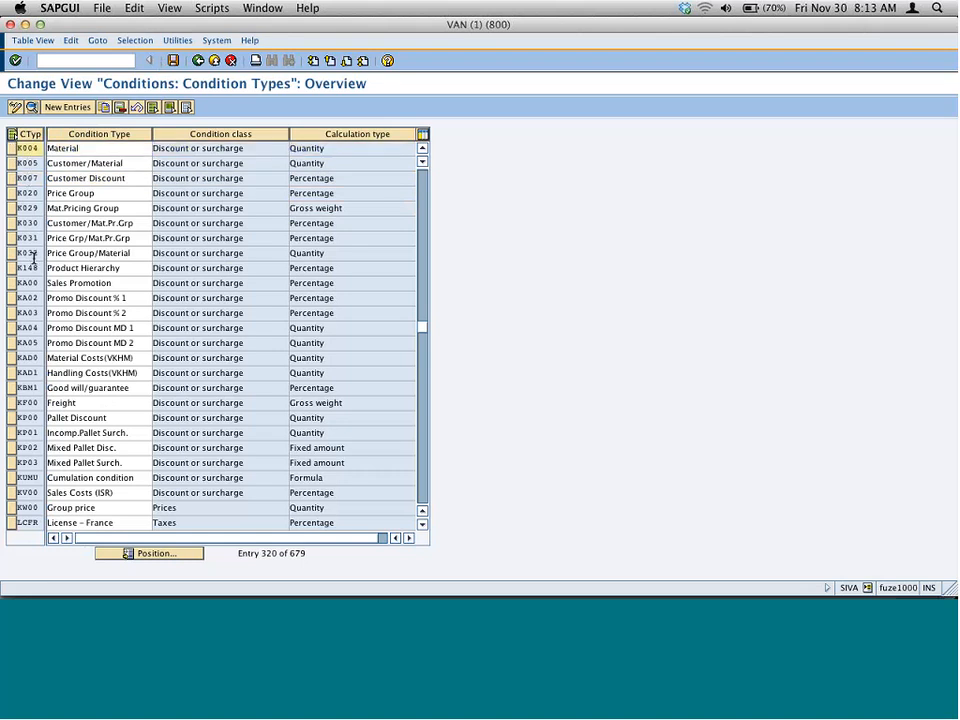
Copy condition type K007 to new condition type ZSI2, assign access sequence ZSI2 and save it
left_click(11, 179)
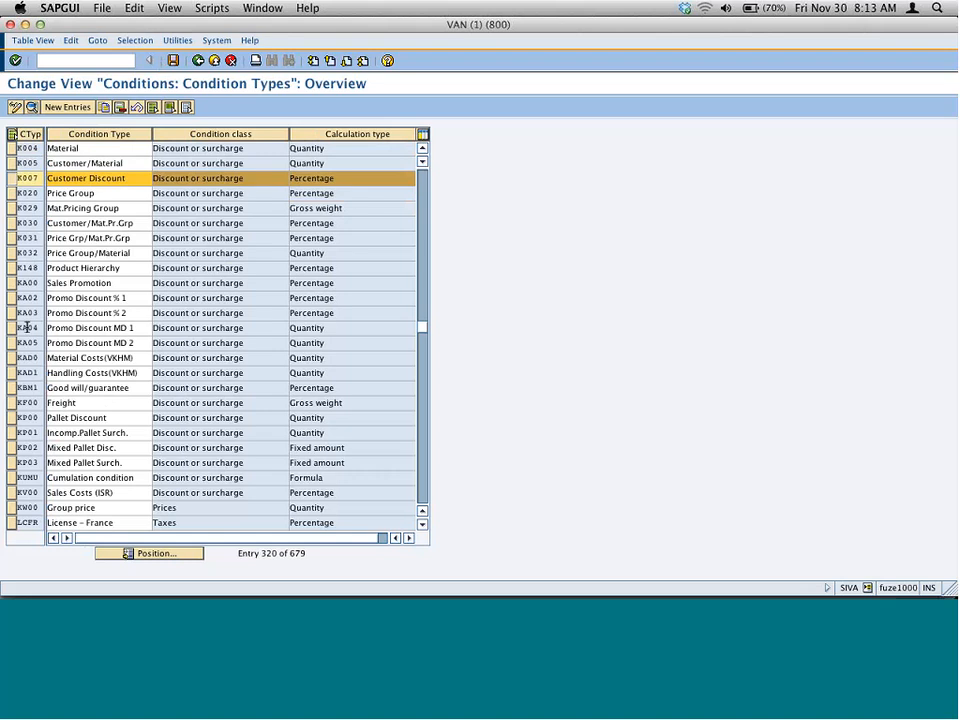
left_click(103, 108)
type("z")
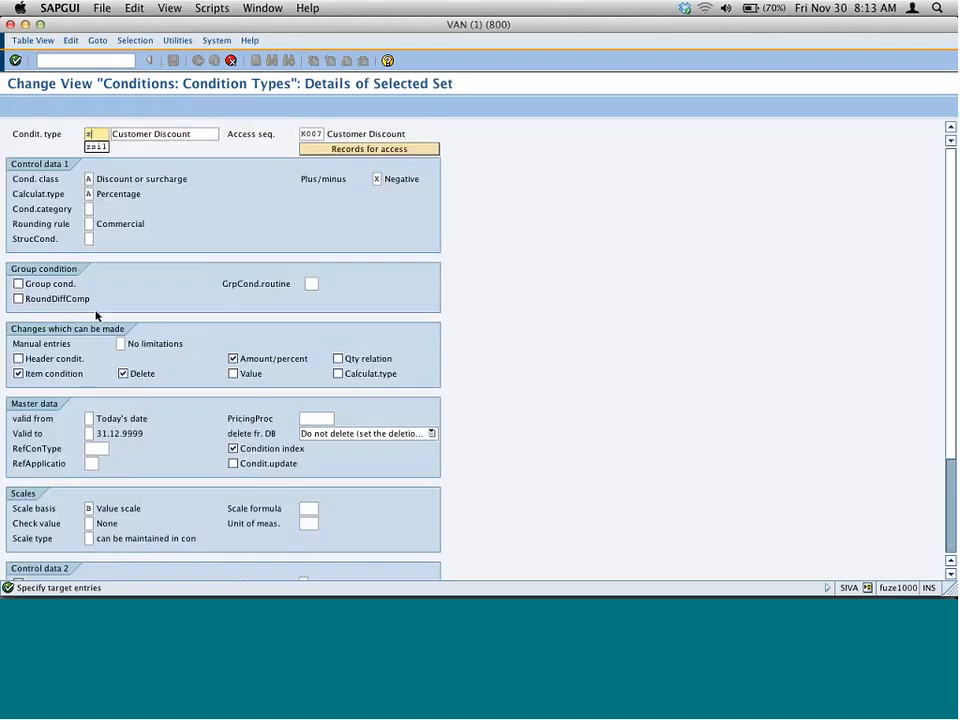
type("sil2")
key("Tab")
type("z")
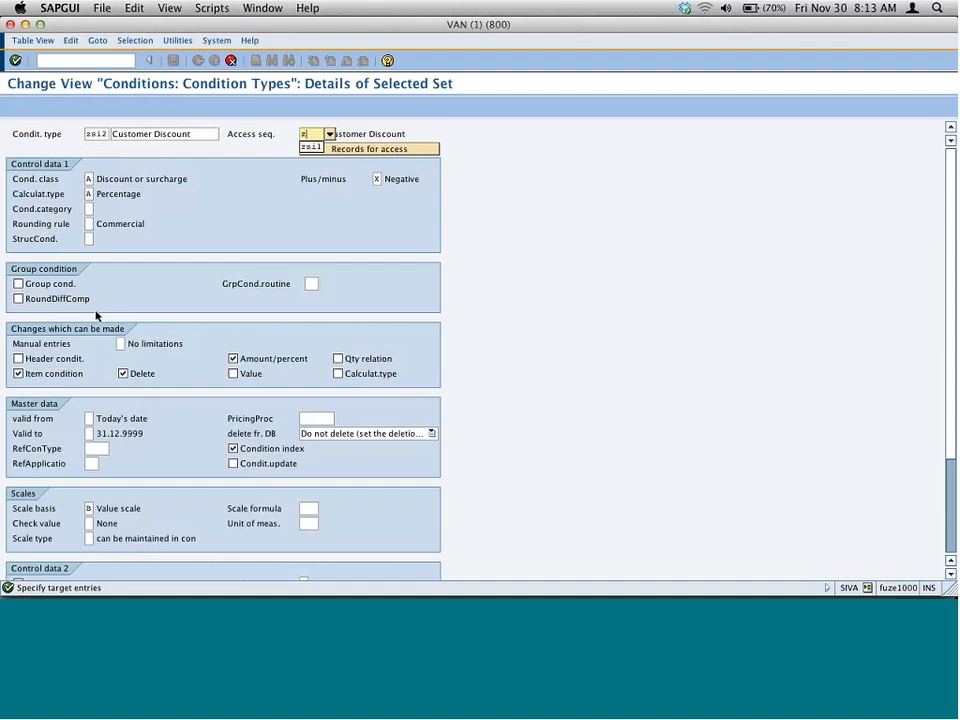
type("si2")
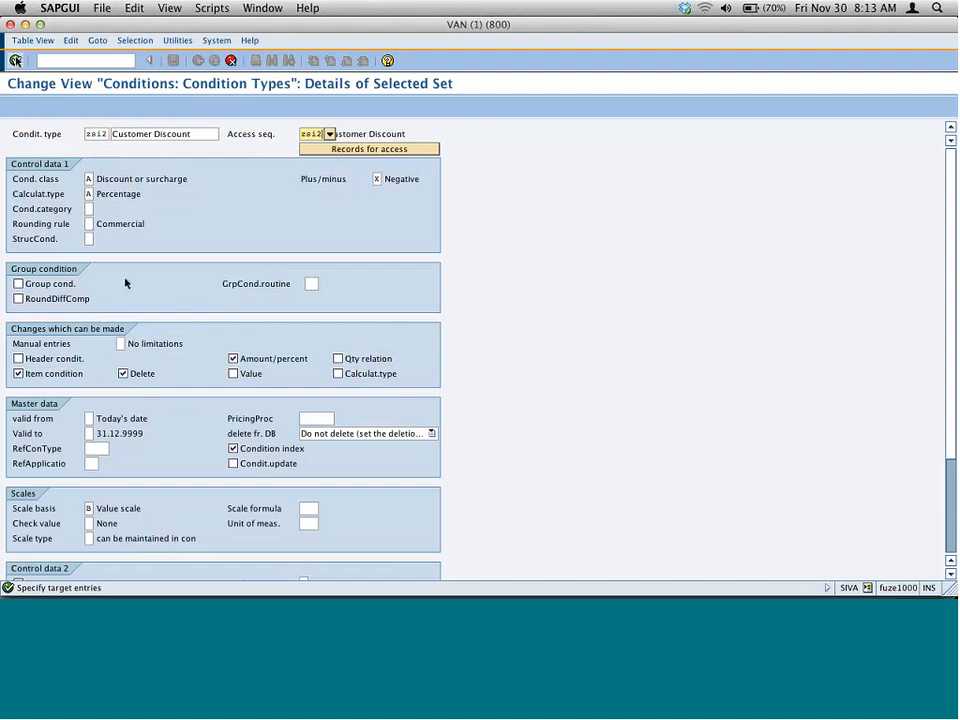
key("Return")
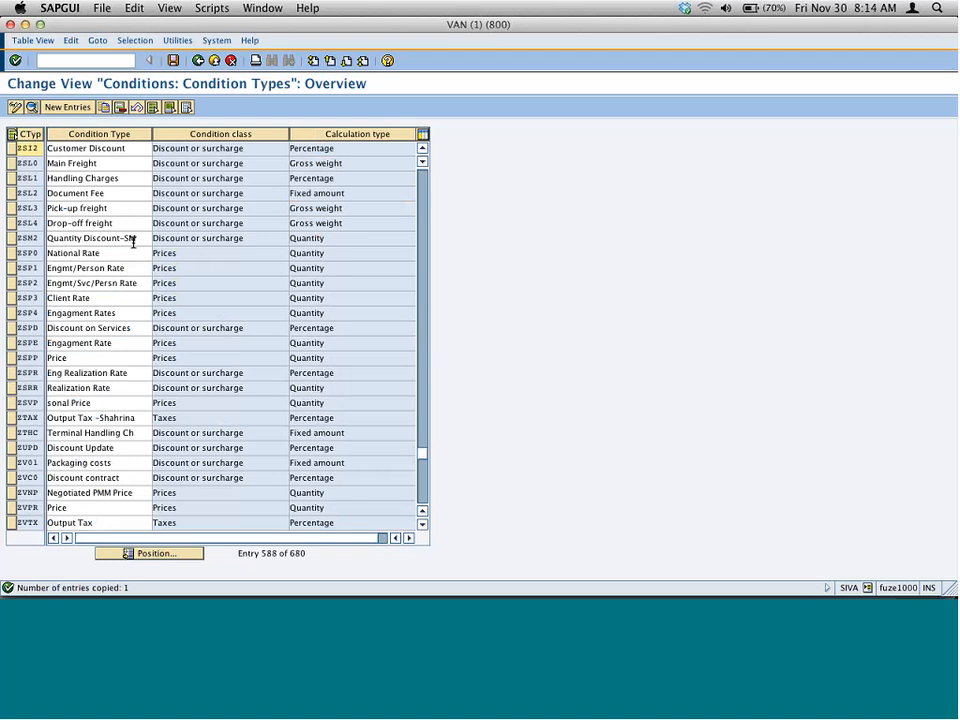
left_click(174, 61)
left_click(39, 165)
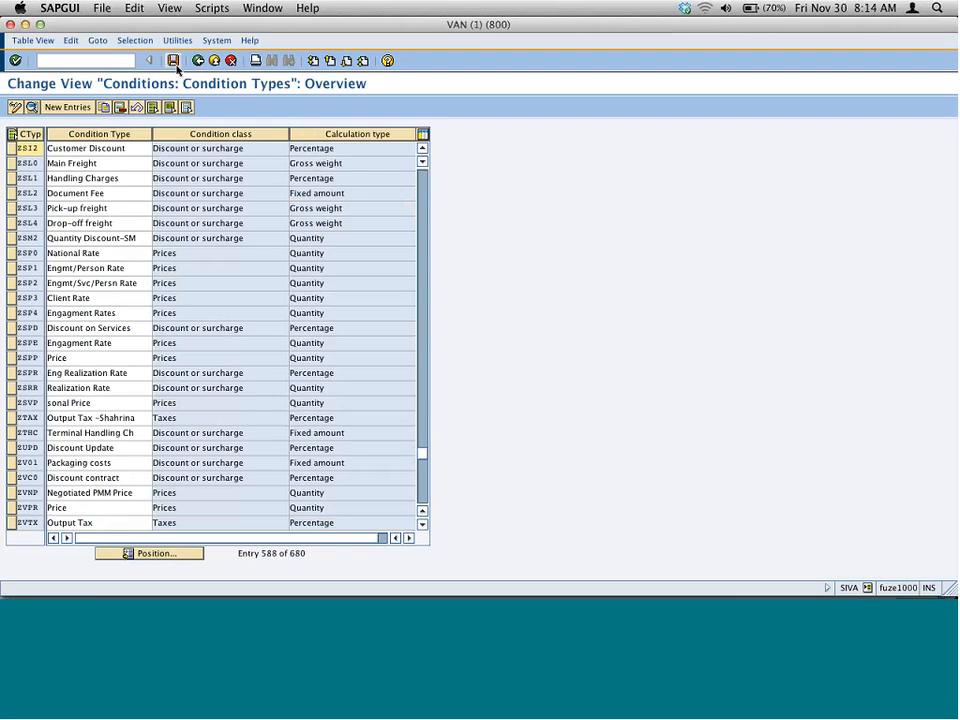
Leave the condition types, open the pricing procedures overview and position the list at procedure ZLAK01
key("F3")
left_click(210, 40)
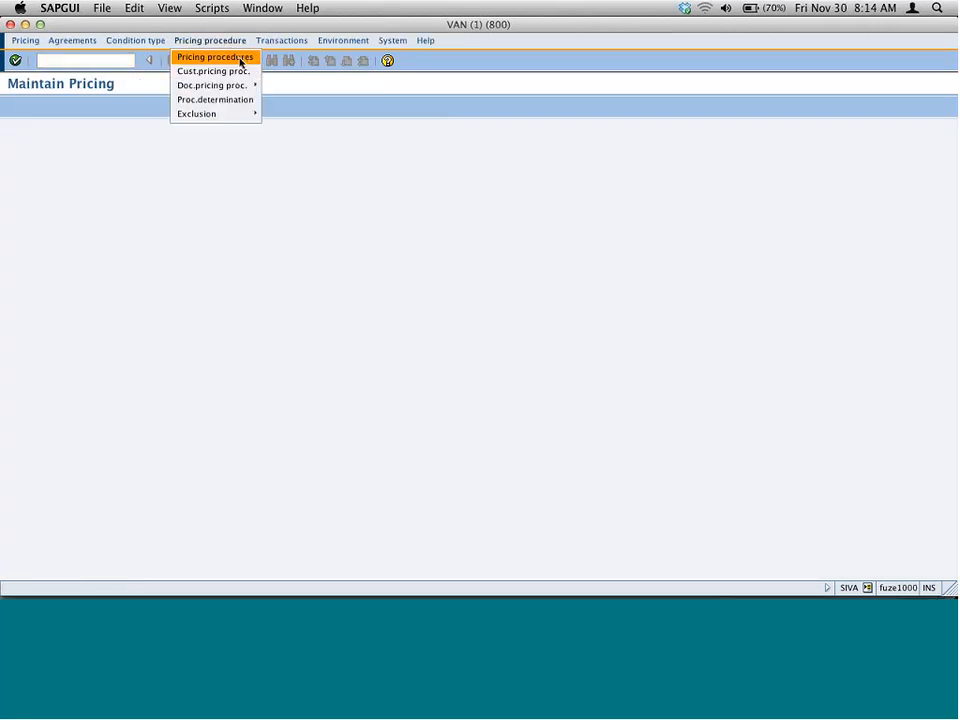
left_click(241, 63)
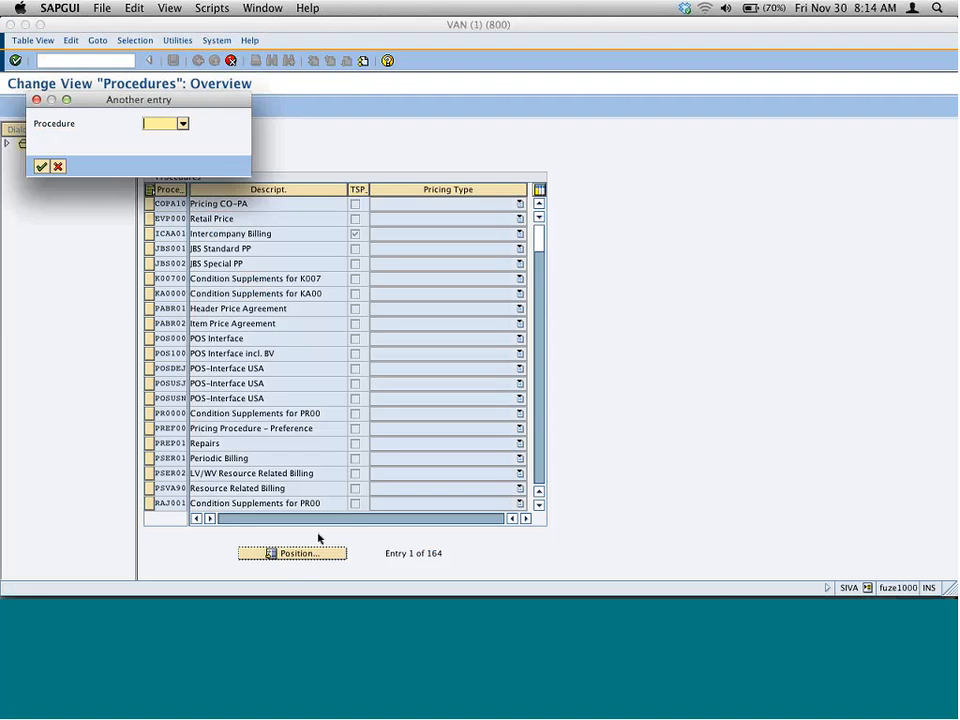
type("zlak")
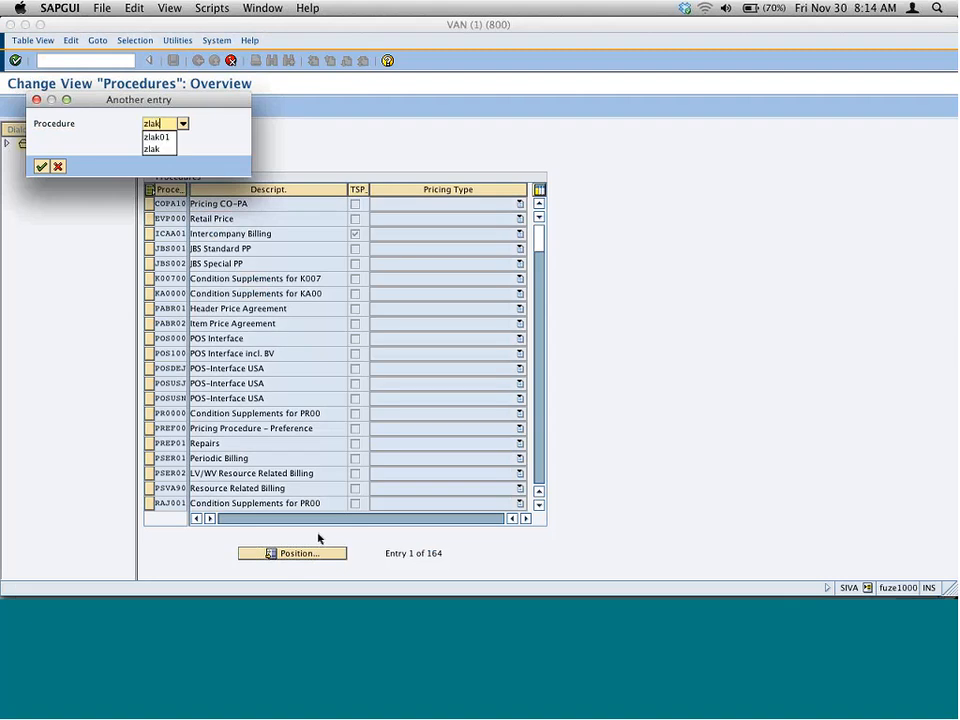
type("01")
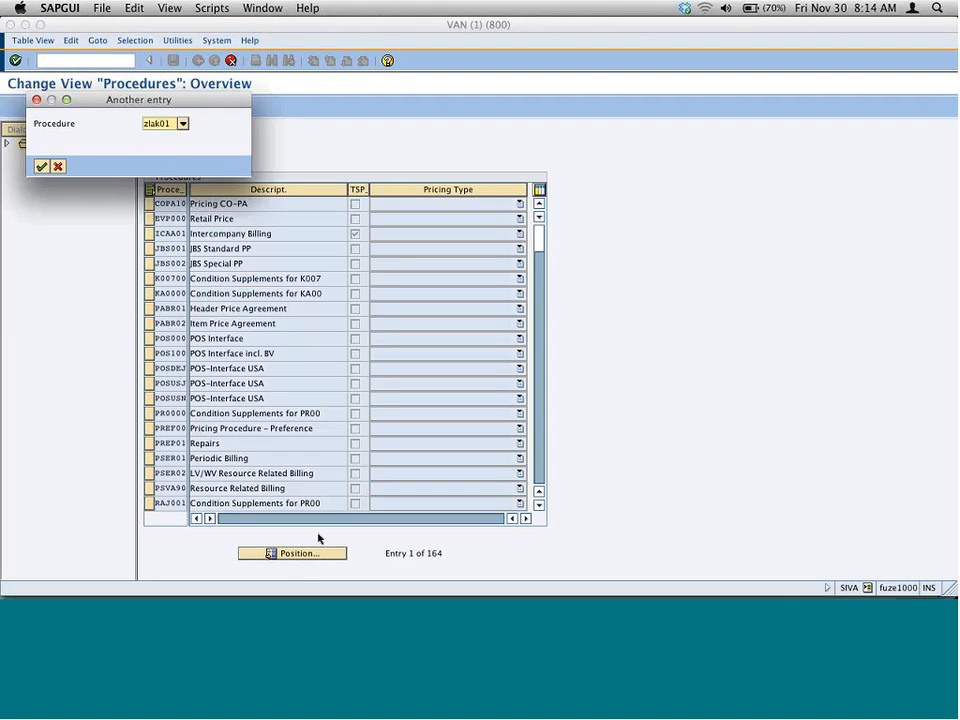
key("Return")
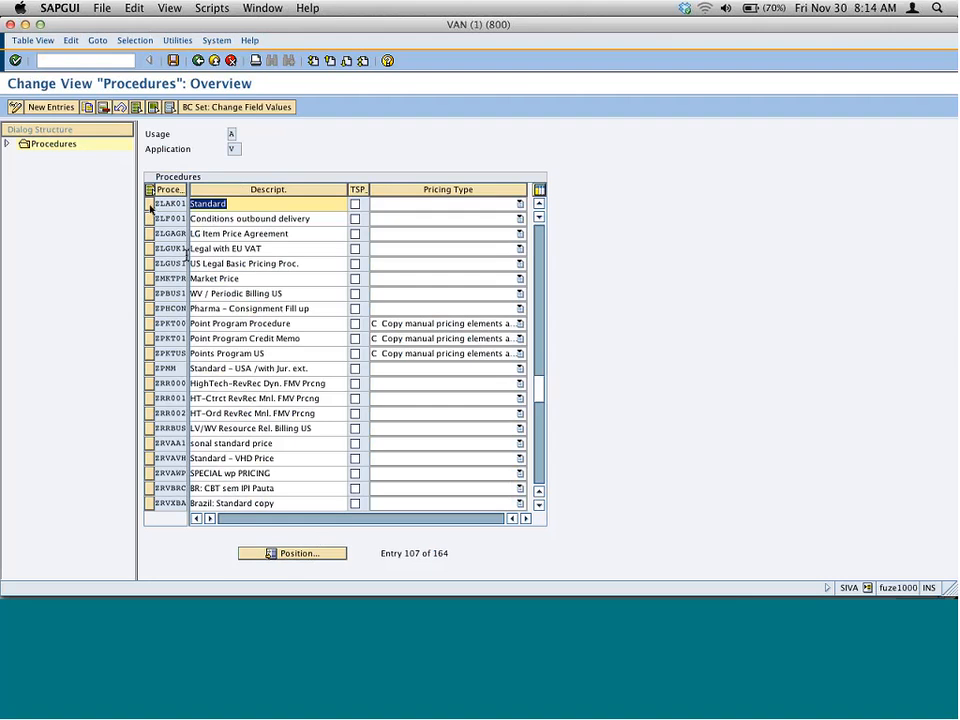
Select pricing procedure ZLAK01 and open its Control overview
left_click(148, 204)
left_click(7, 143)
left_click(60, 158)
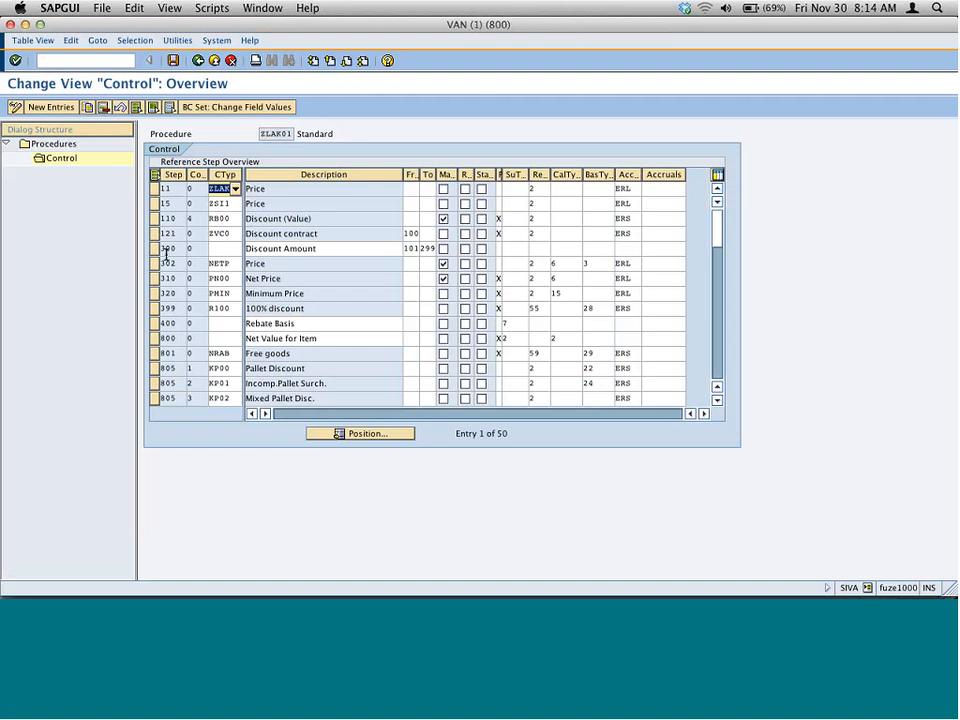
left_click(66, 108)
type("1")
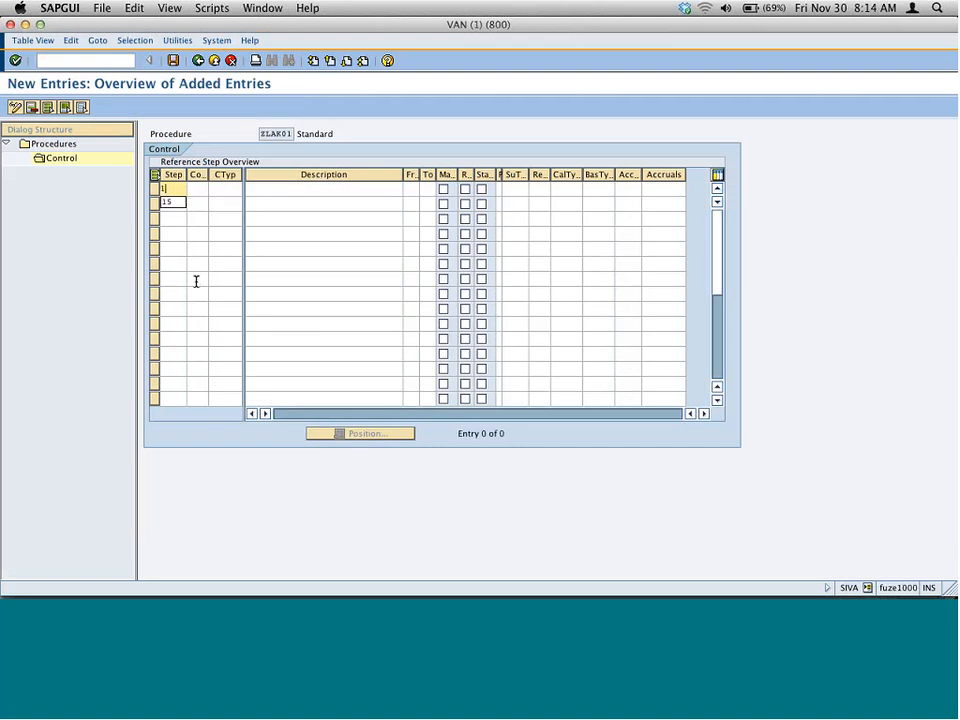
type("30")
key("Tab")
key("Tab")
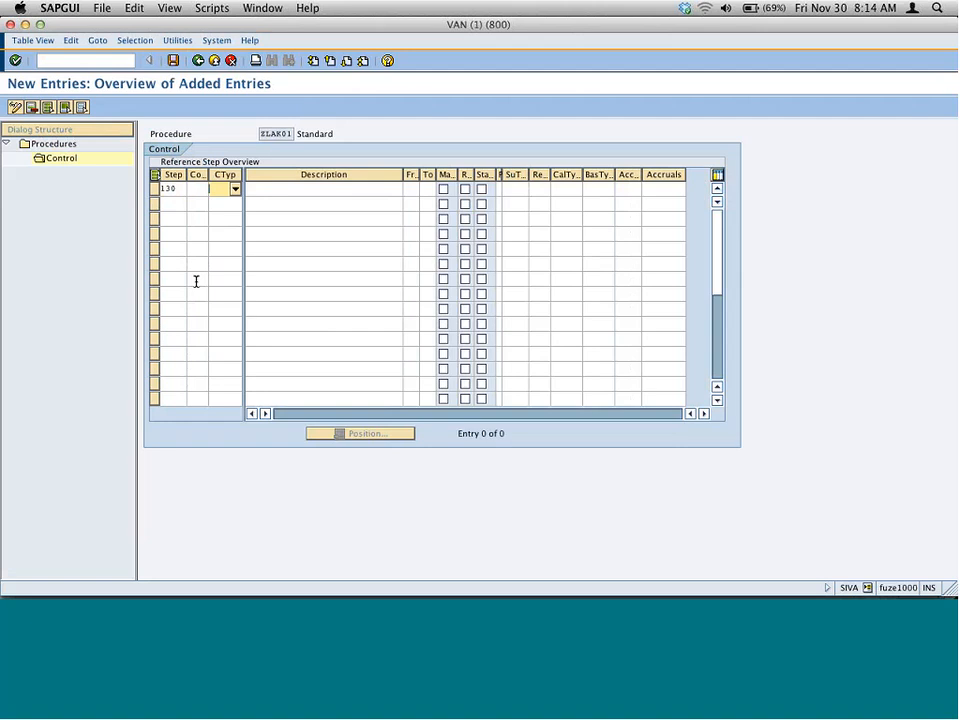
type("zsil")
key("BackSpace")
type("2")
left_click(231, 62)
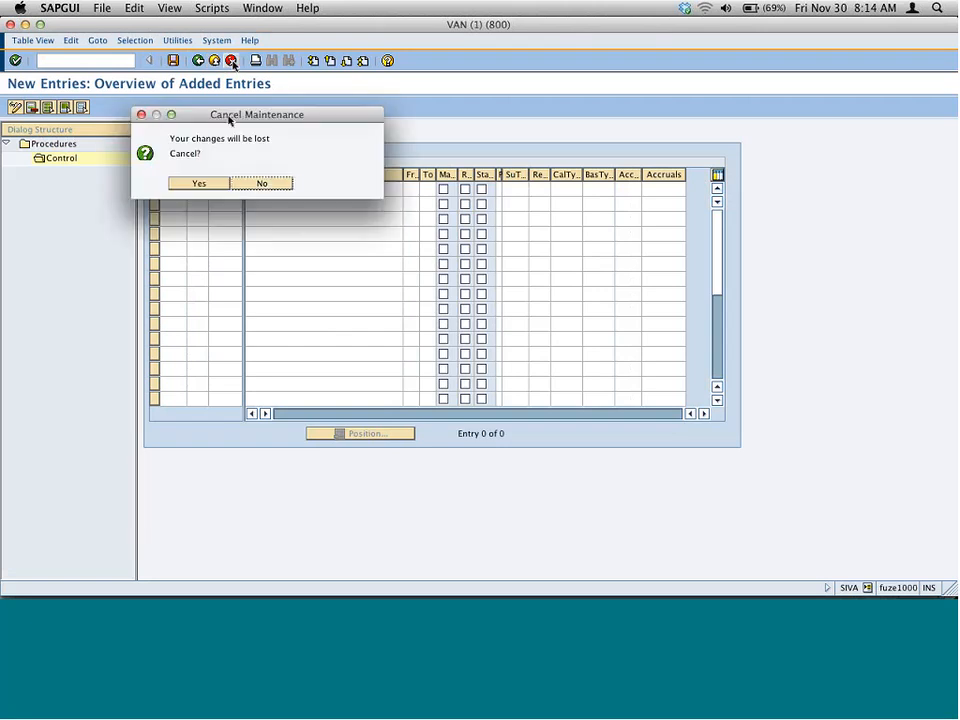
left_click(224, 185)
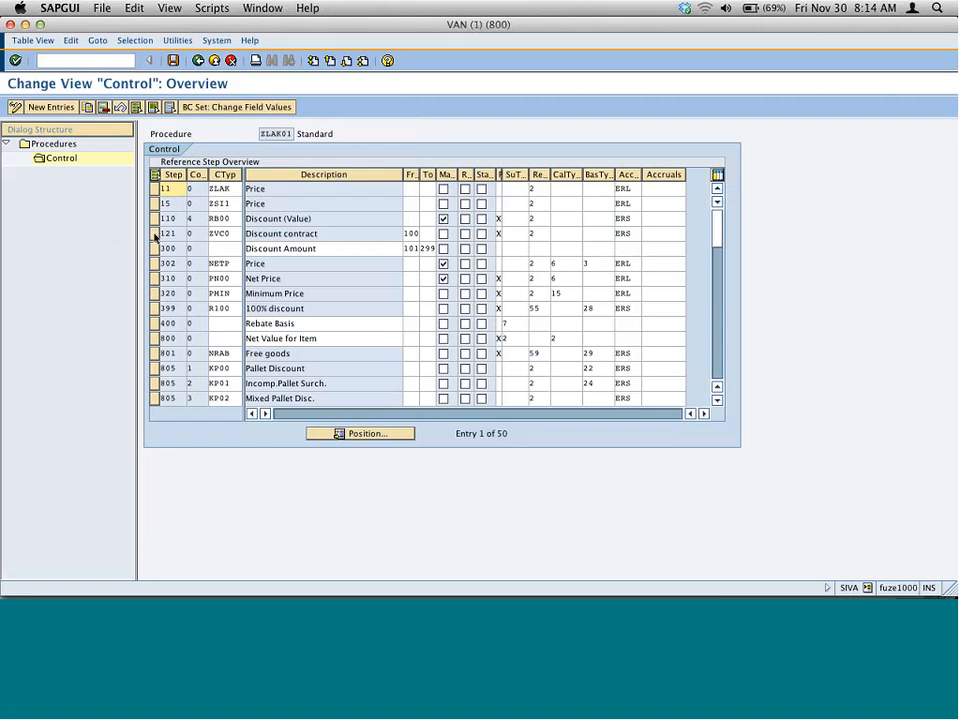
Copy the ZVC0 discount contract line to new step 130 with condition type ZSI2 and an empty From field
left_click(154, 219)
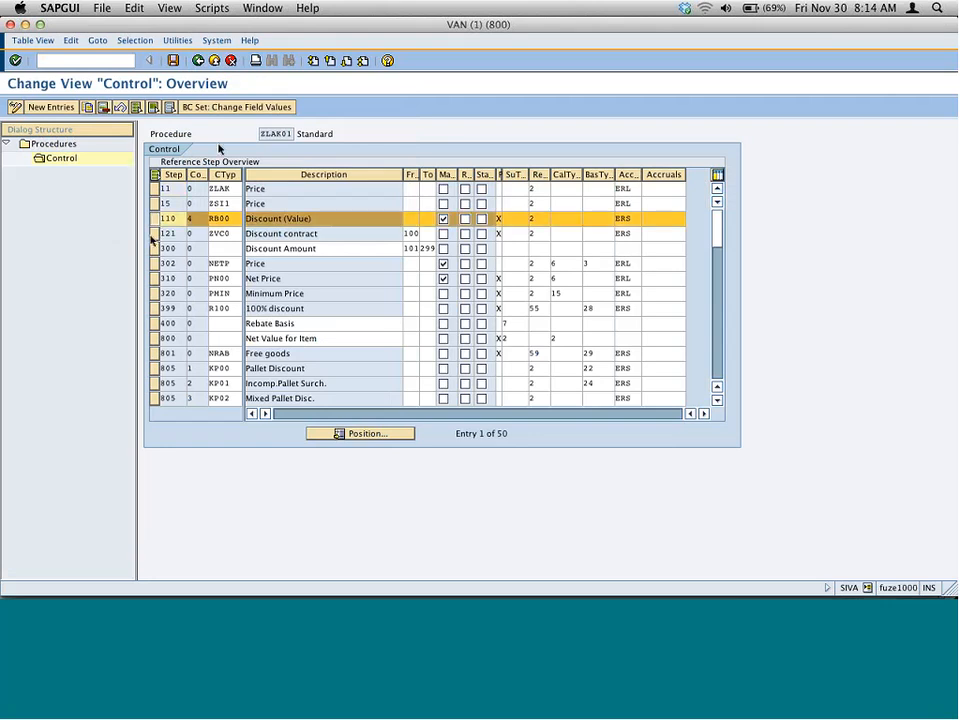
left_click(155, 234)
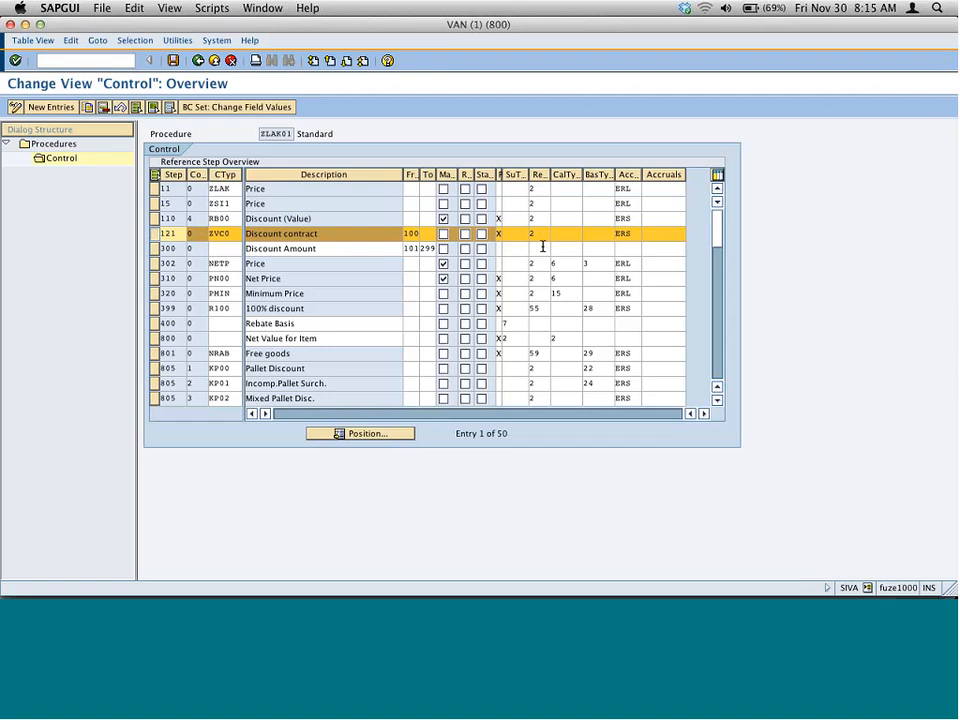
left_click(87, 108)
type("130")
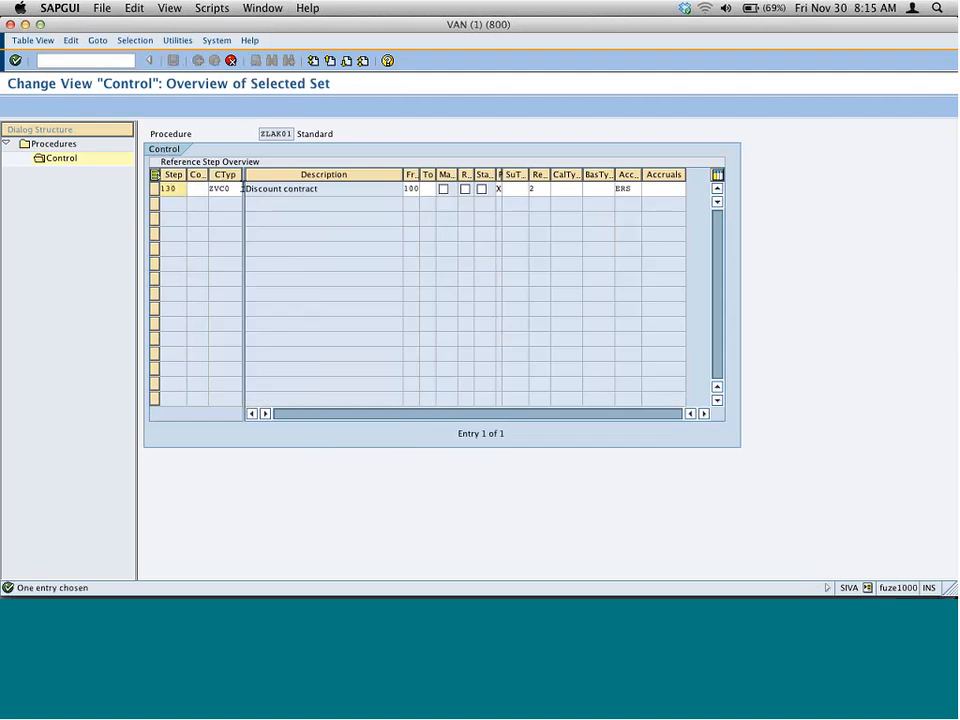
double_click(236, 189)
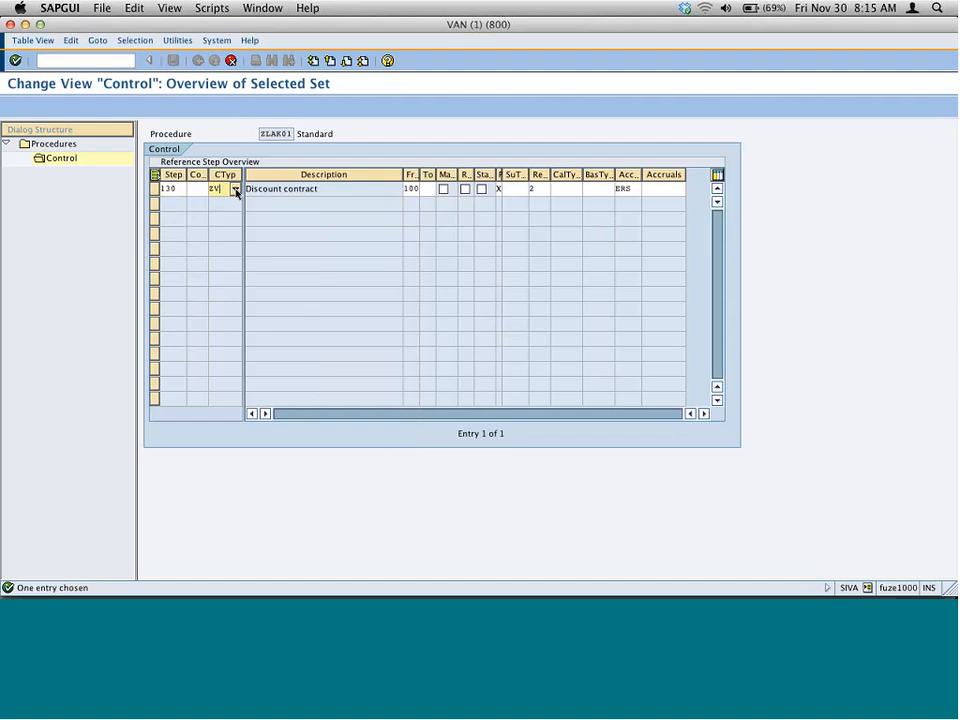
type("zsi2")
left_click(413, 188)
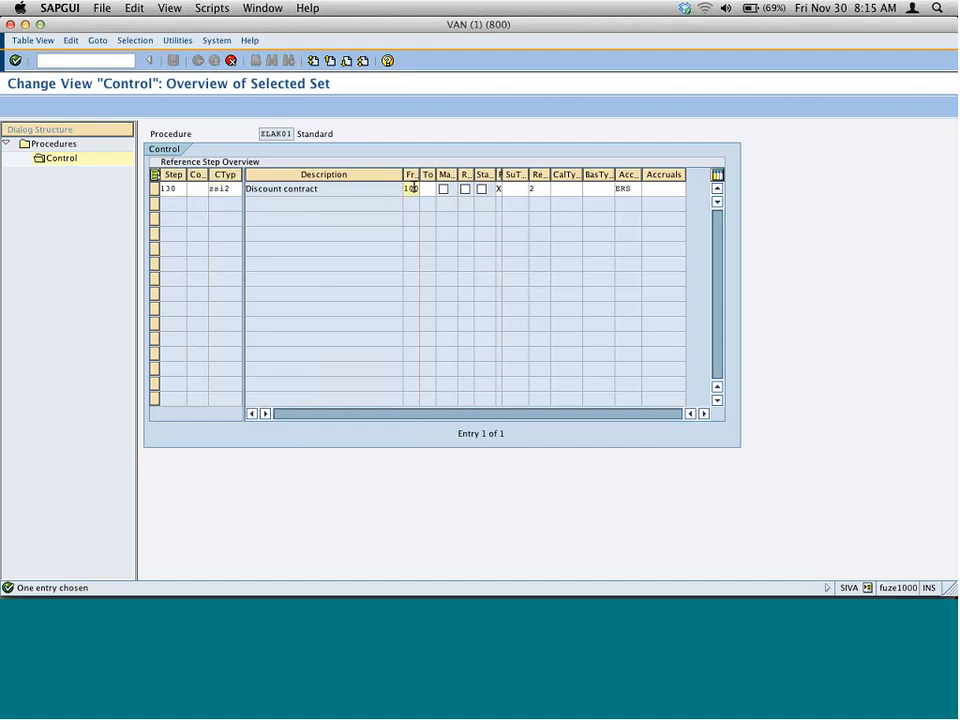
key("BackSpace")
key("BackSpace")
key("BackSpace")
key("Return")
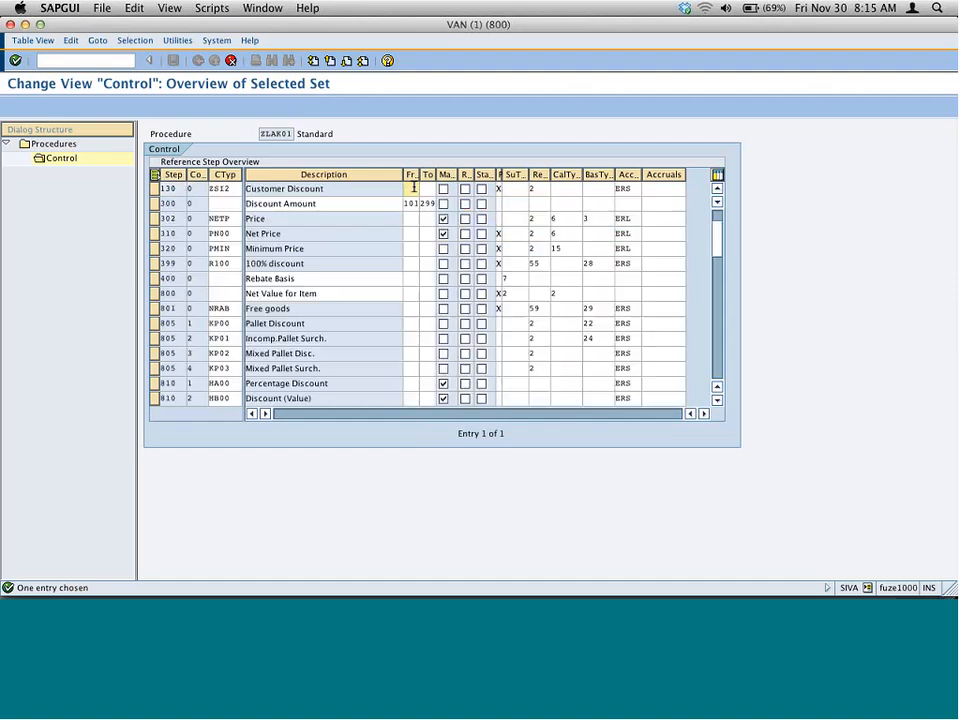
Save the ZLAK01 control data and return to the SAP Easy Access screen
left_click(717, 188)
left_click(717, 188)
left_click(717, 188)
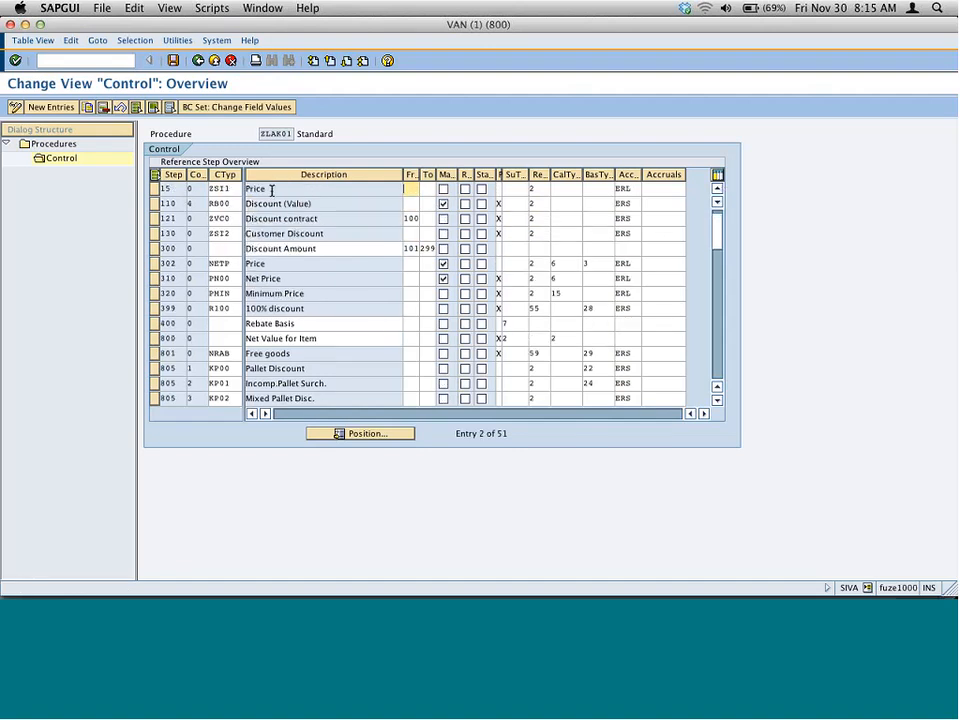
left_click(174, 62)
key("Return")
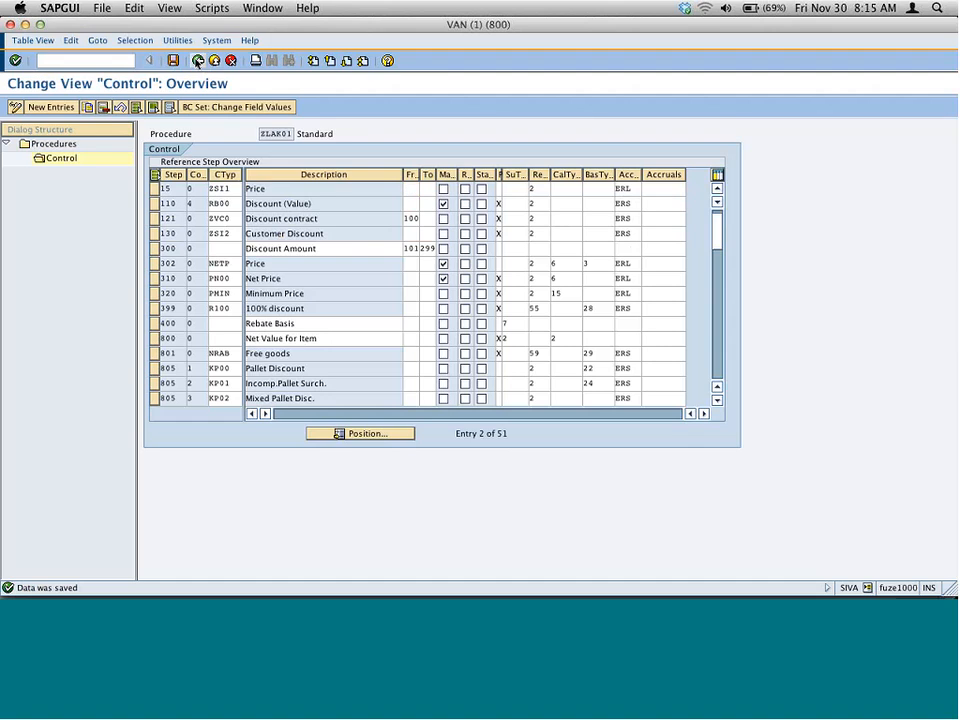
left_click(198, 61)
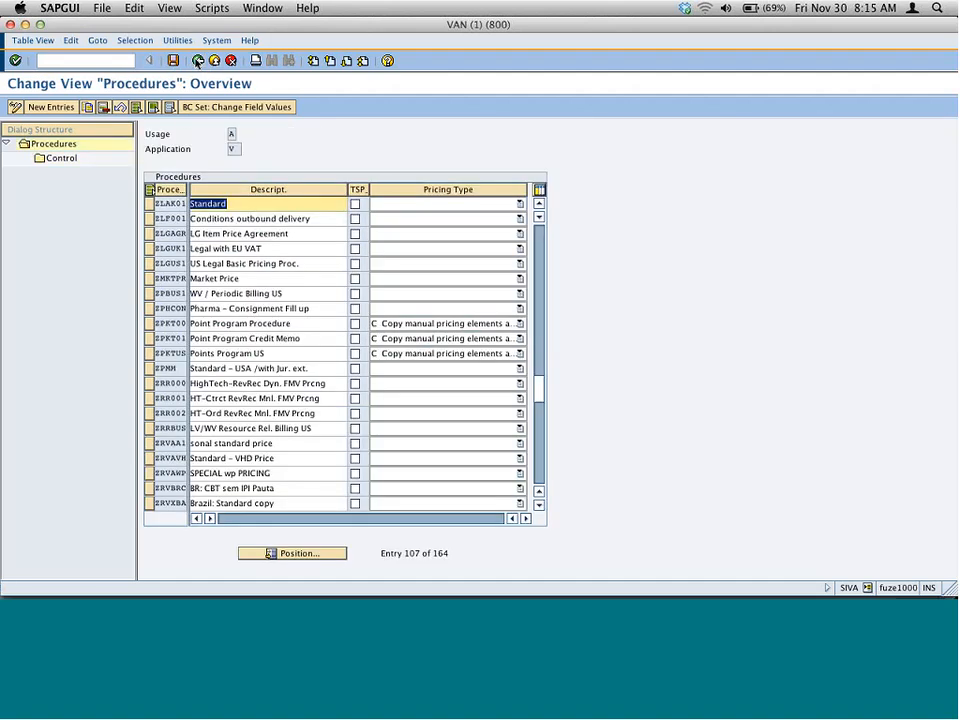
left_click(198, 61)
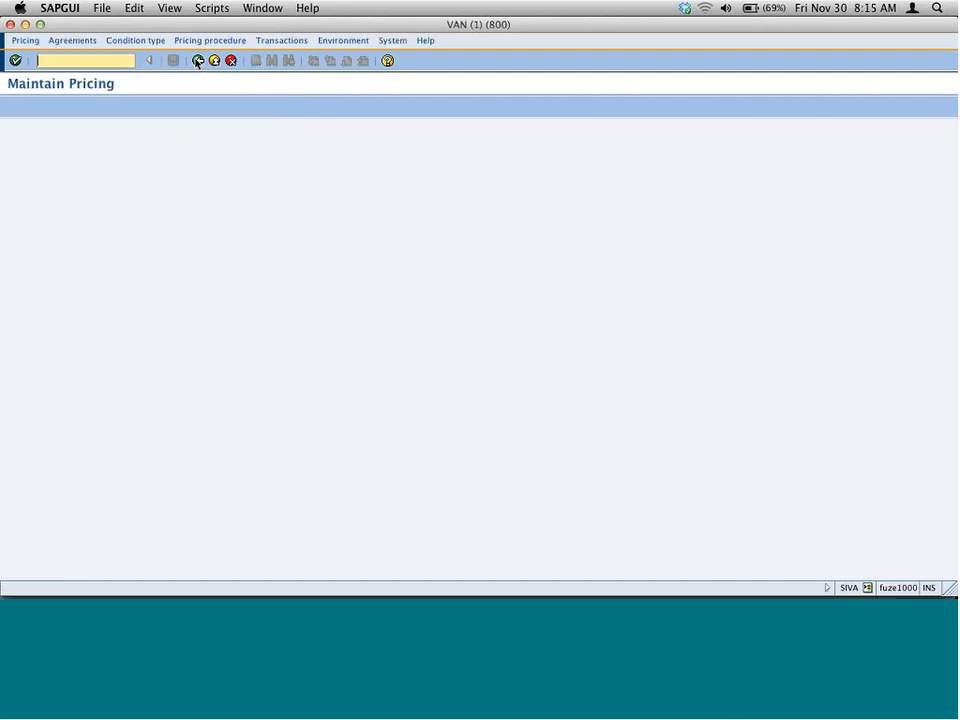
left_click(198, 61)
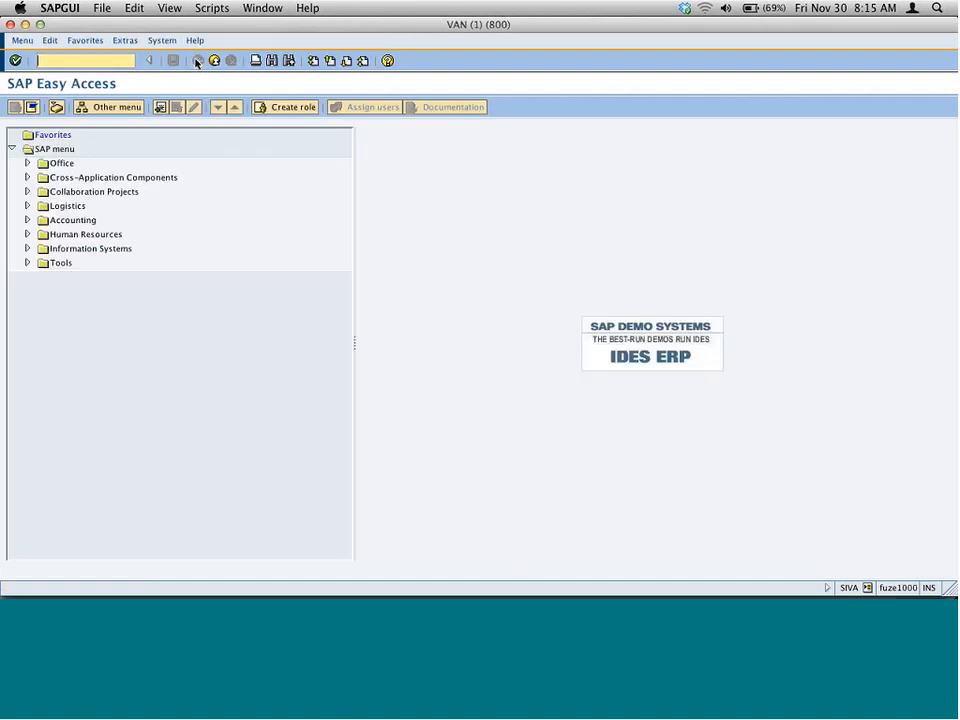
Start transaction VK11 for condition type ZSI2 with the Material/Cust.group key combination
type("vk11")
key("Return")
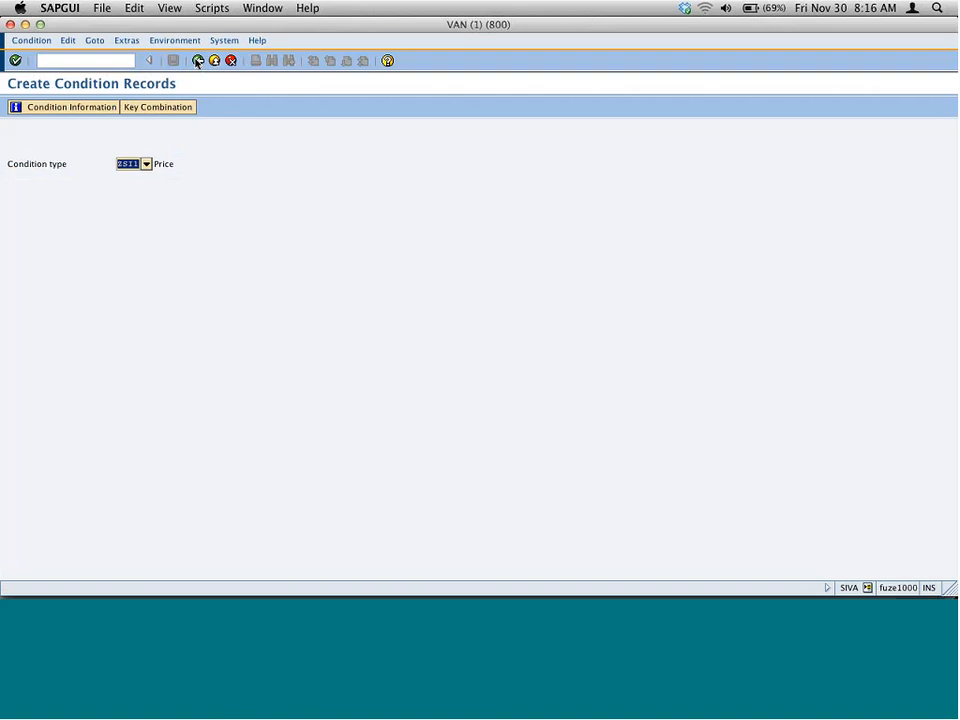
type("zsi2")
left_click(15, 61)
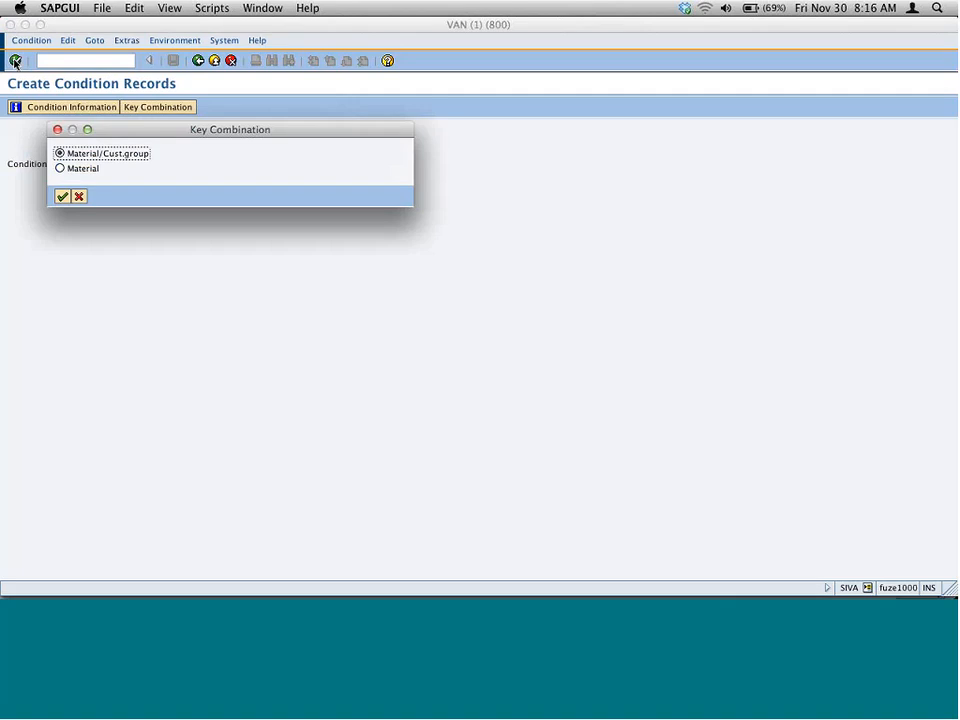
key("Return")
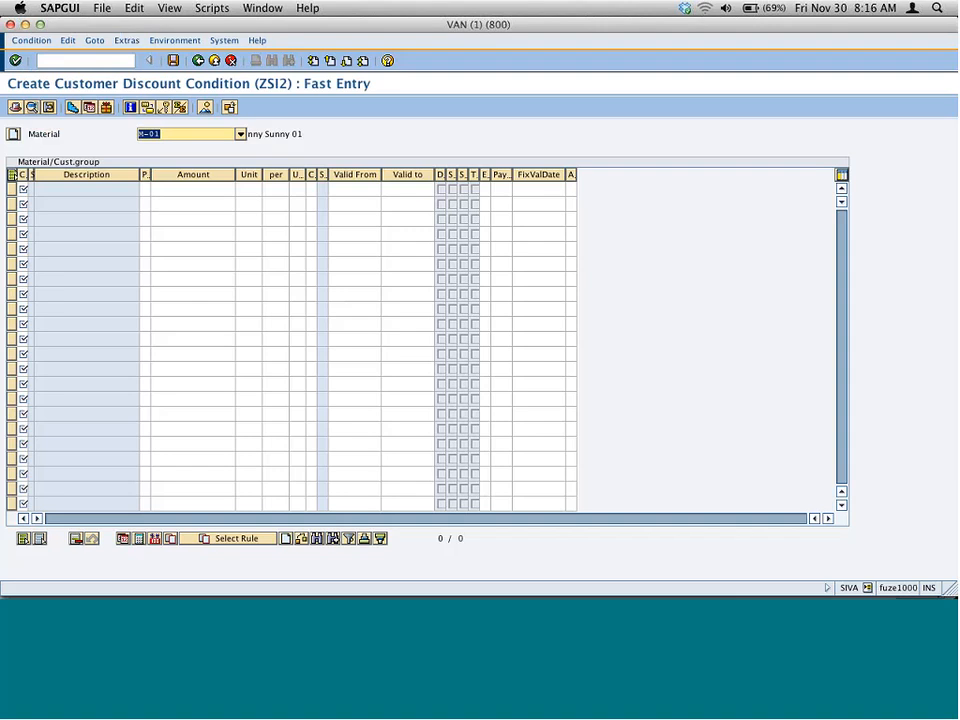
Create a 12% discount record for material M-01 and customer group 10, save it and leave the fast entry screen
left_click_drag(30, 172, 90, 184)
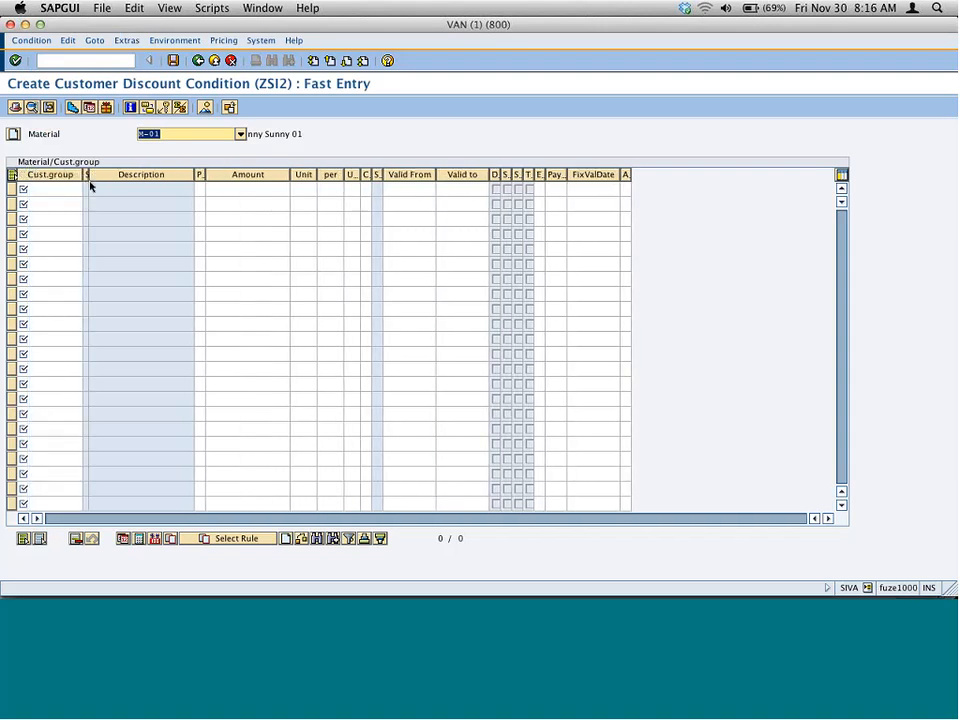
left_click(60, 188)
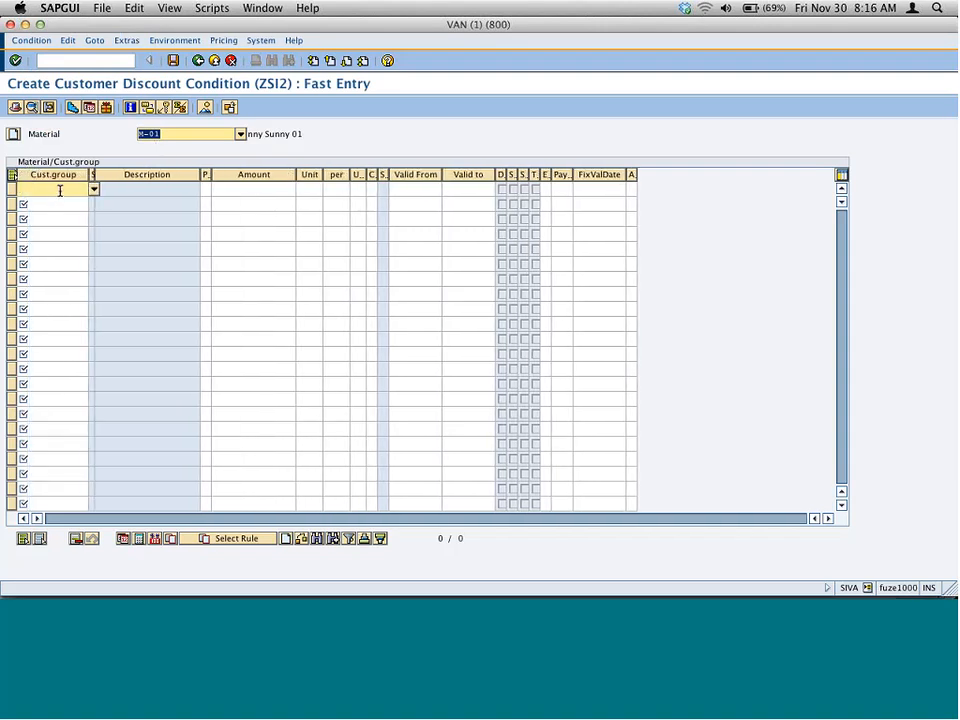
type("10")
key("Tab")
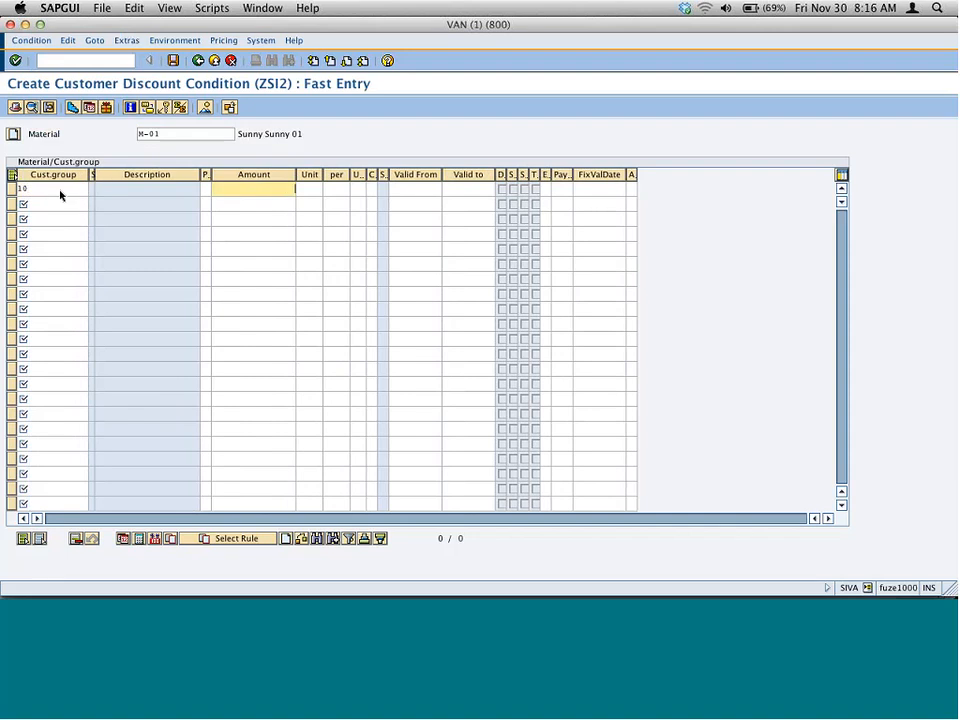
type("12")
key("Return")
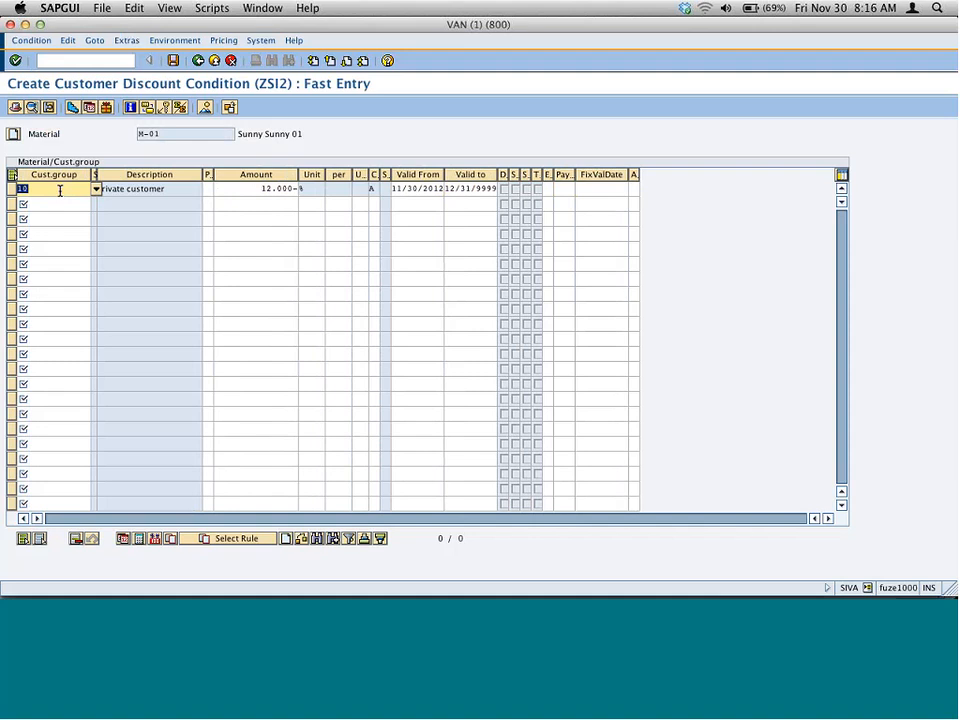
left_click(308, 189)
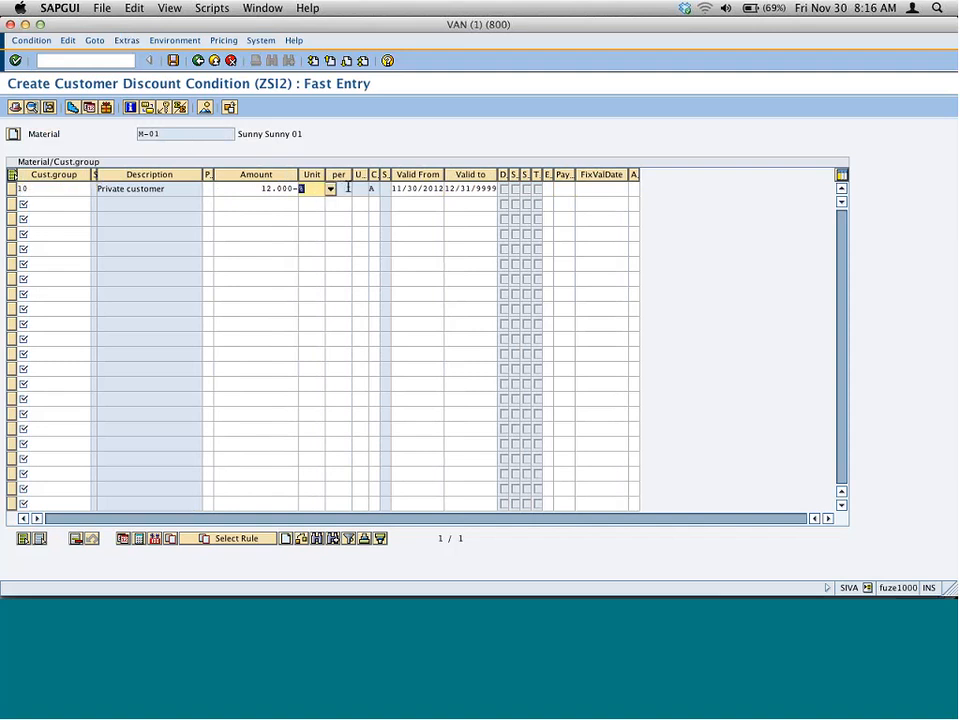
left_click(348, 188)
left_click(174, 62)
left_click(198, 61)
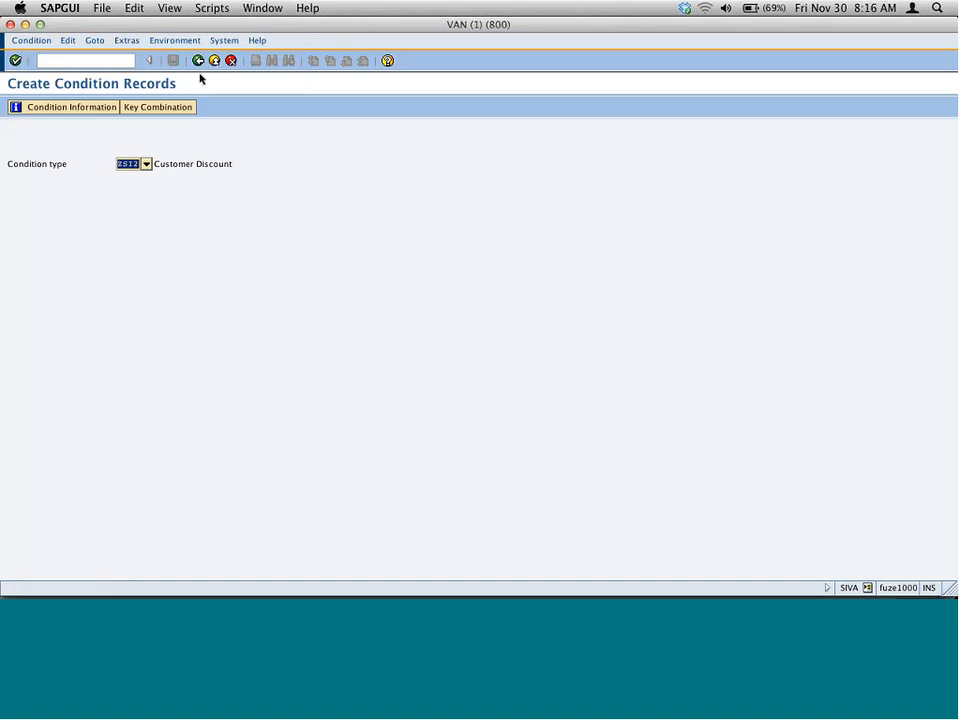
left_click(16, 62)
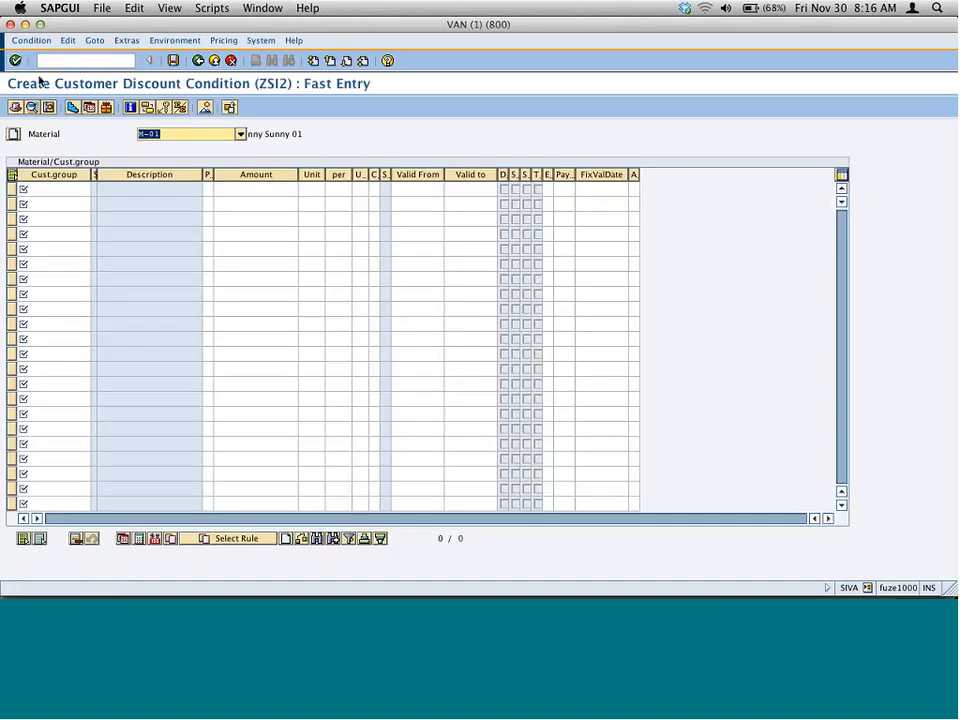
left_click(198, 61)
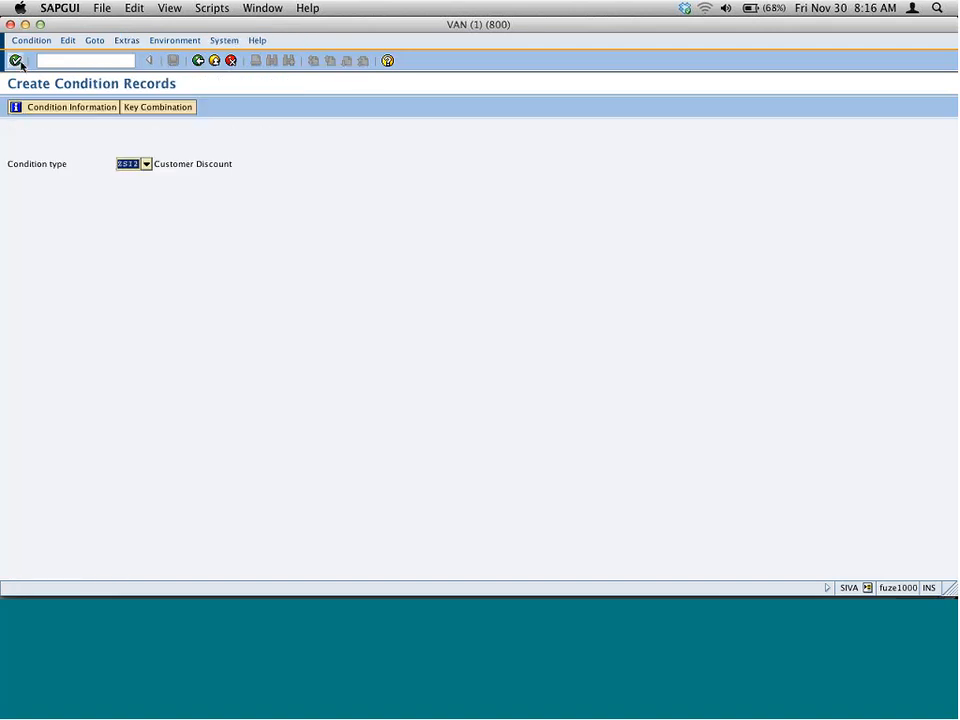
left_click(166, 108)
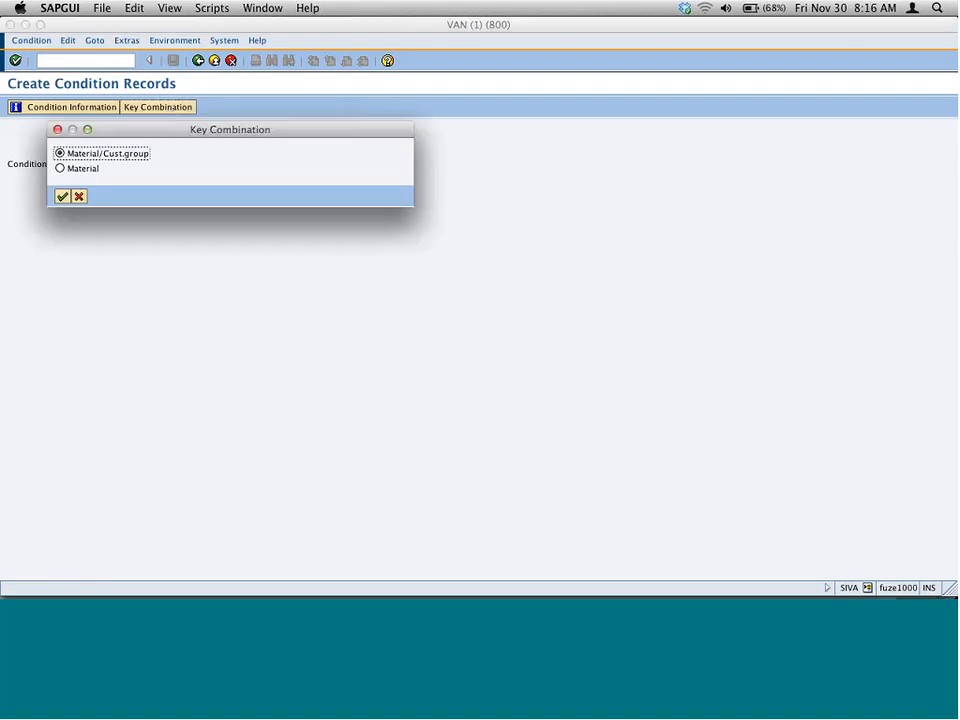
left_click(79, 196)
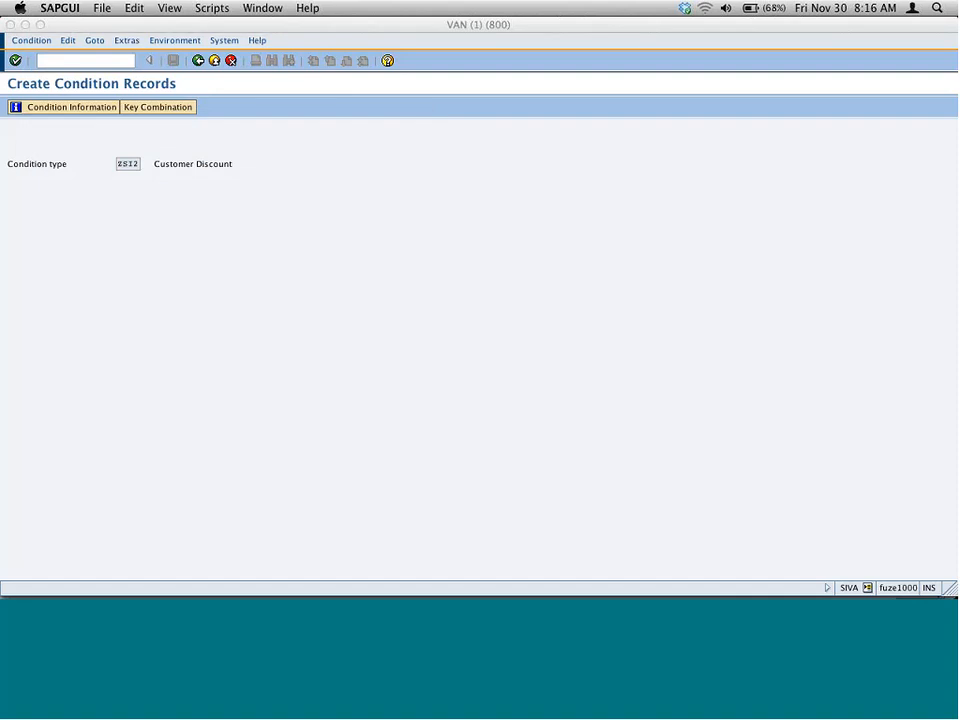
Restart transaction VK11 for condition type ZSI2 and choose the Material key combination
left_click(199, 63)
type("v")
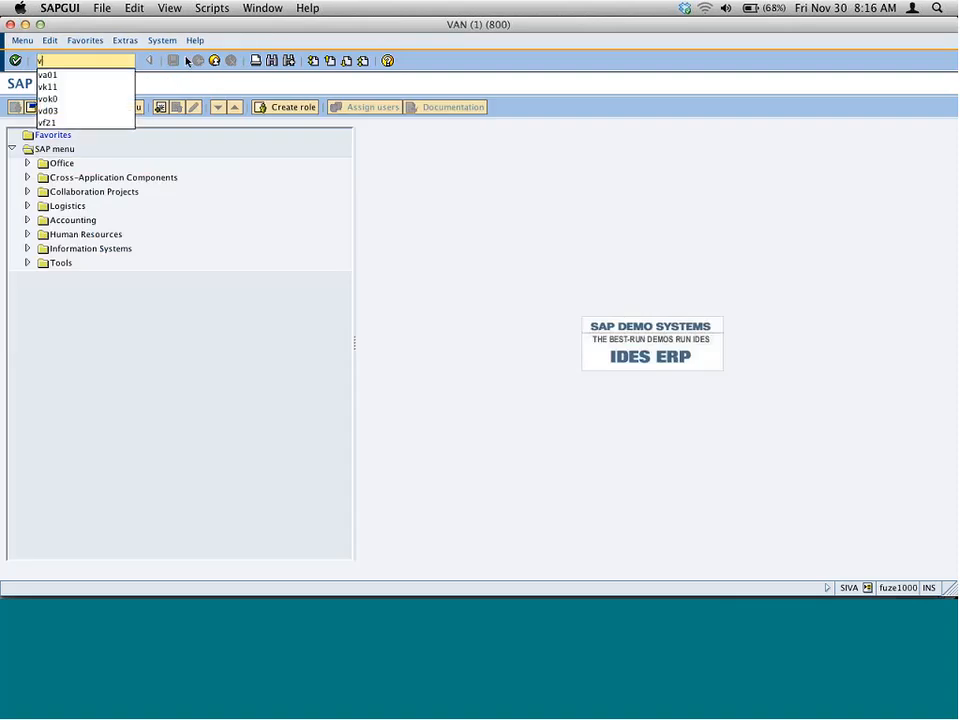
type("k11")
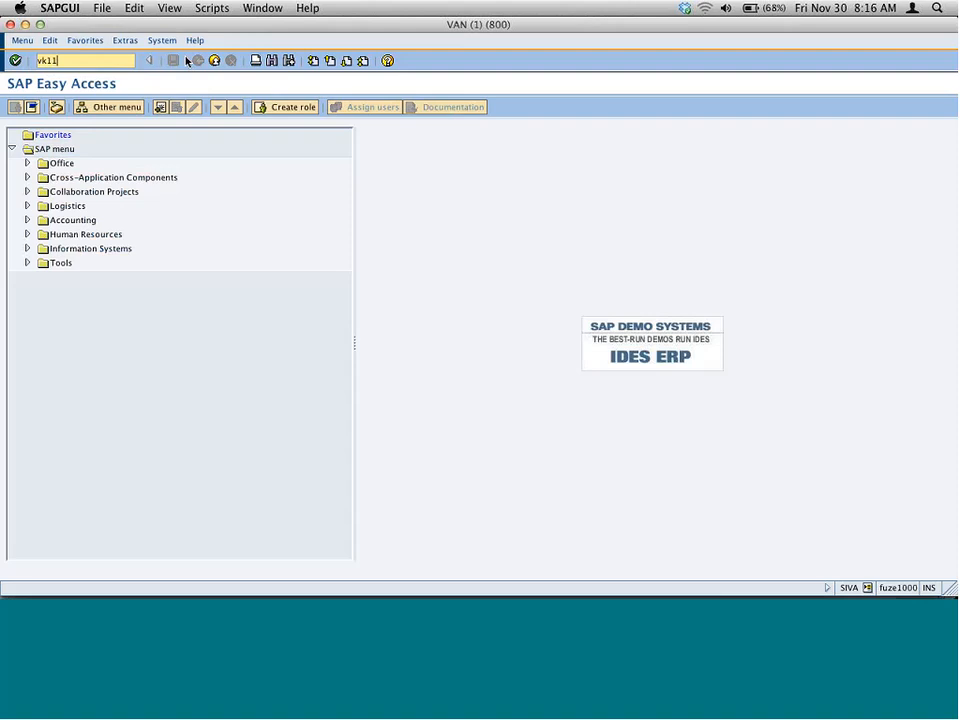
key("Return")
key("Return")
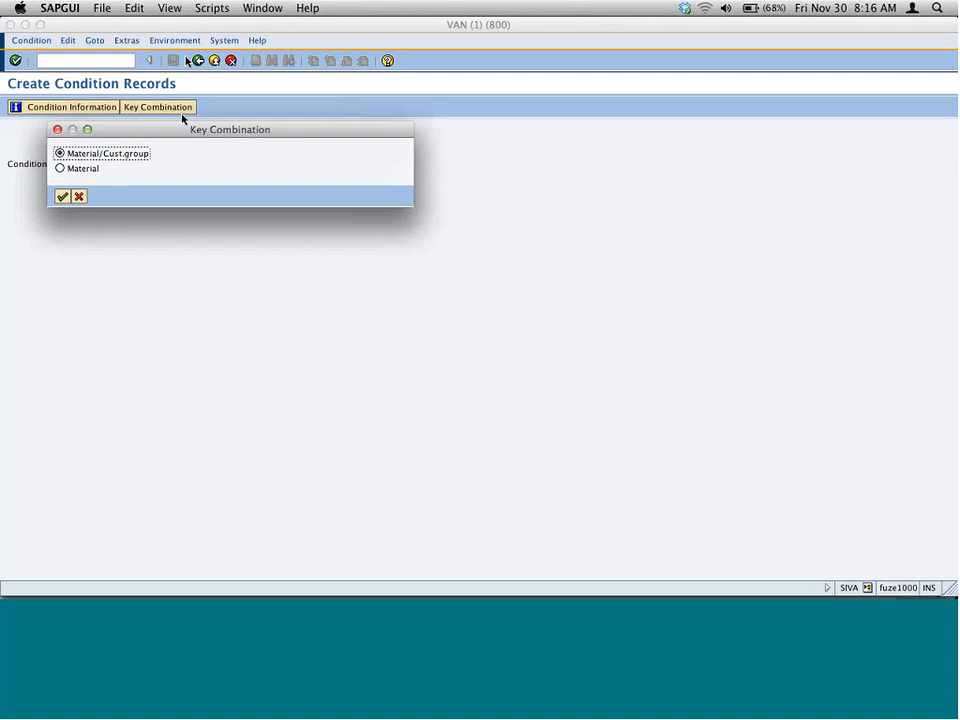
left_click(60, 168)
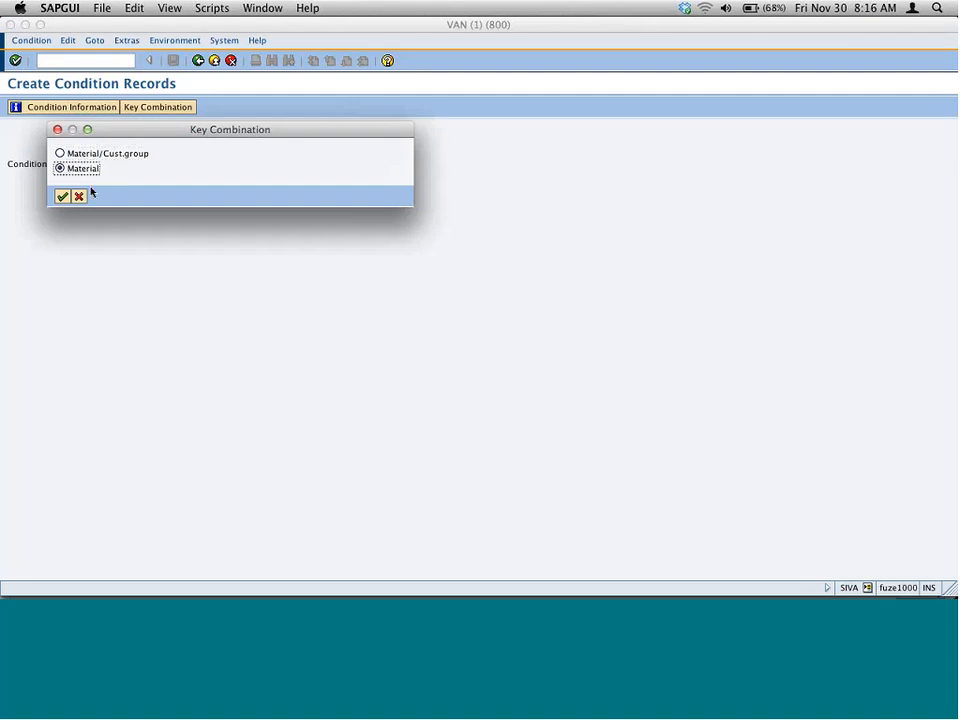
left_click(62, 197)
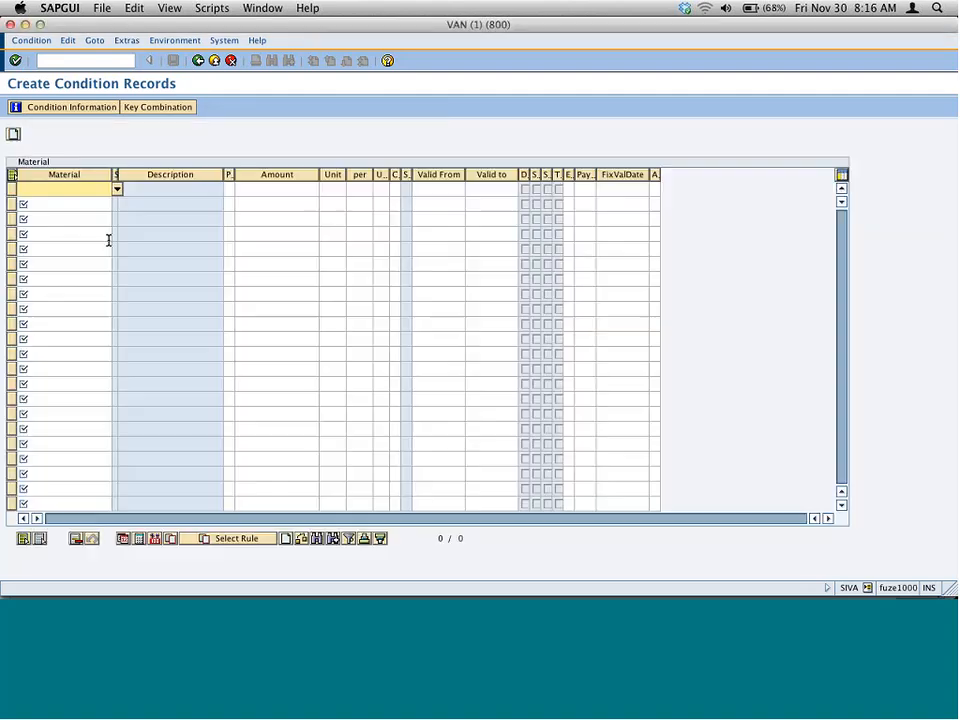
Create a 10% discount record for material M-01, save it and return to the SAP Easy Access screen
type("m-01")
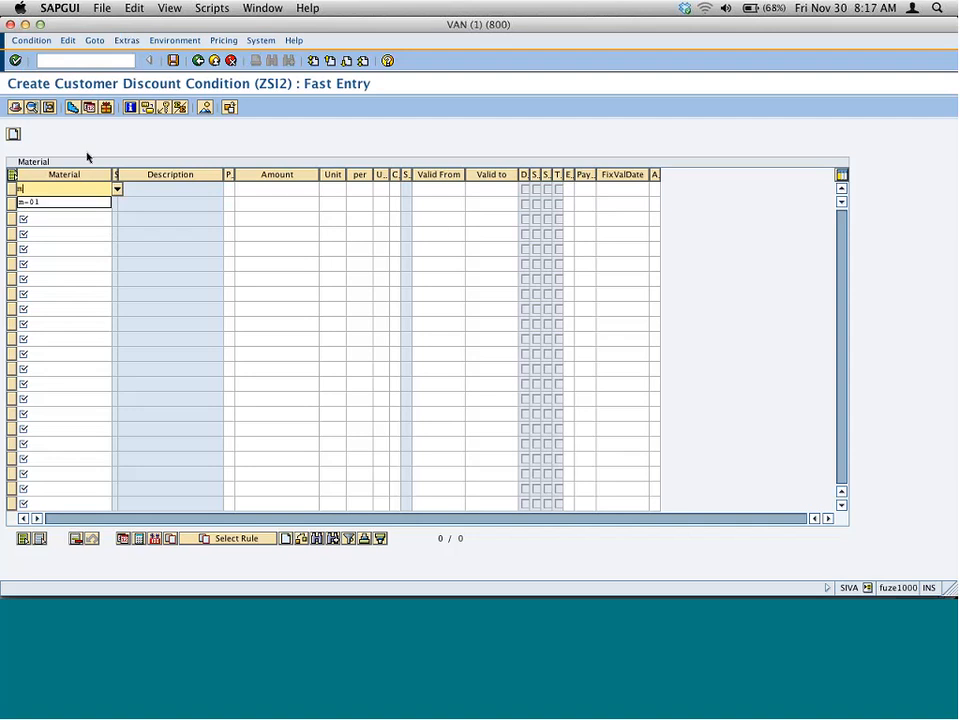
key("Tab")
key("Tab")
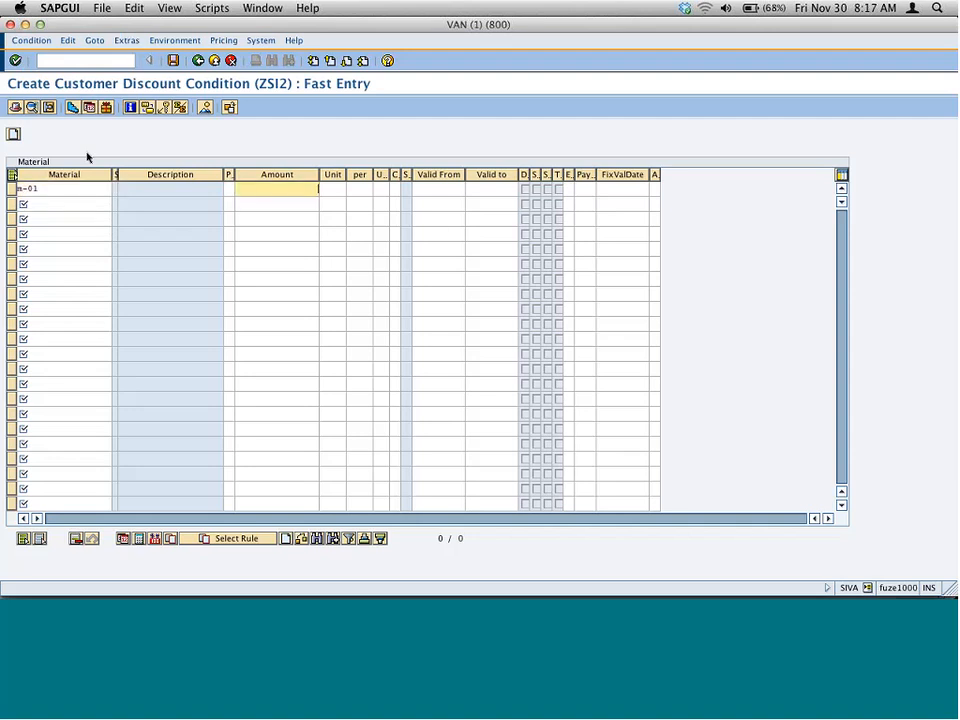
type("10")
key("Return")
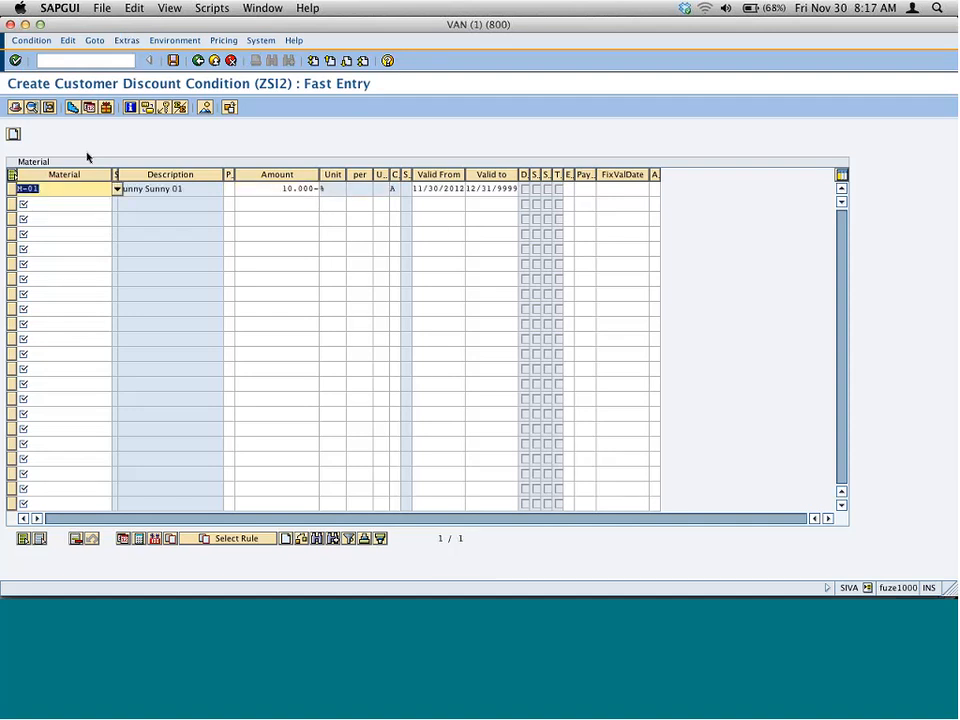
left_click(176, 63)
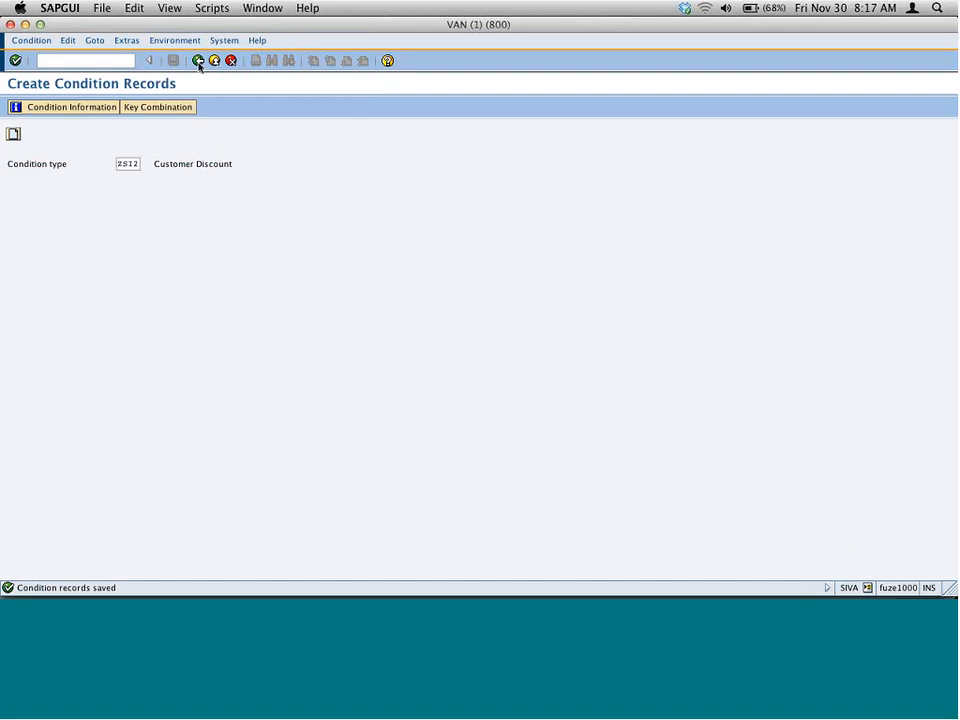
left_click(198, 61)
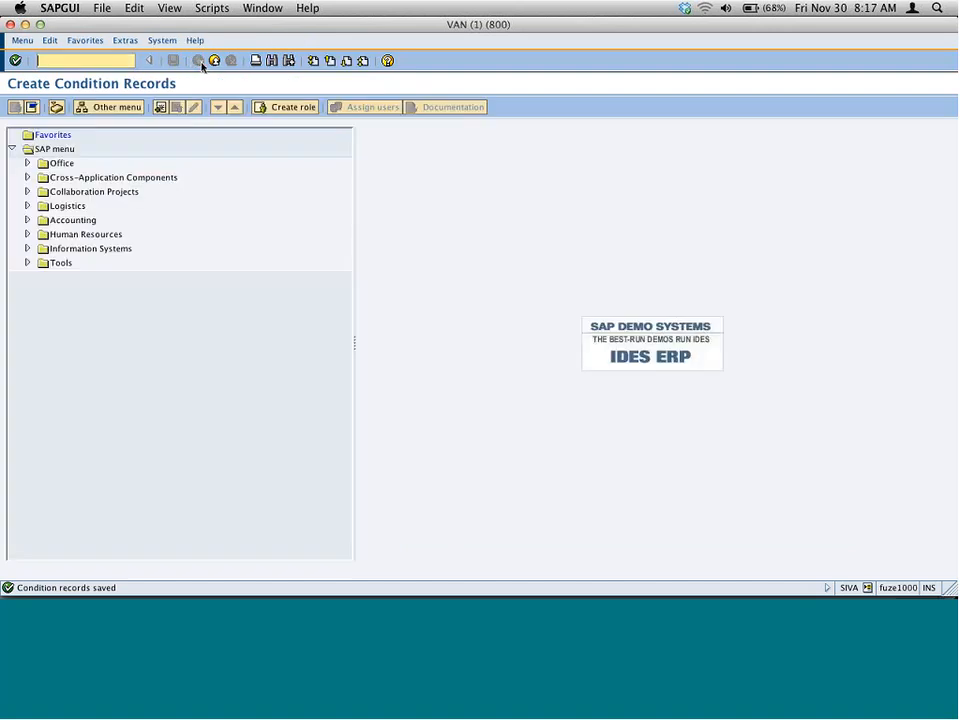
Start transaction VA01 with order type ZLAK and enter the sold-to party's customer number
type("va01")
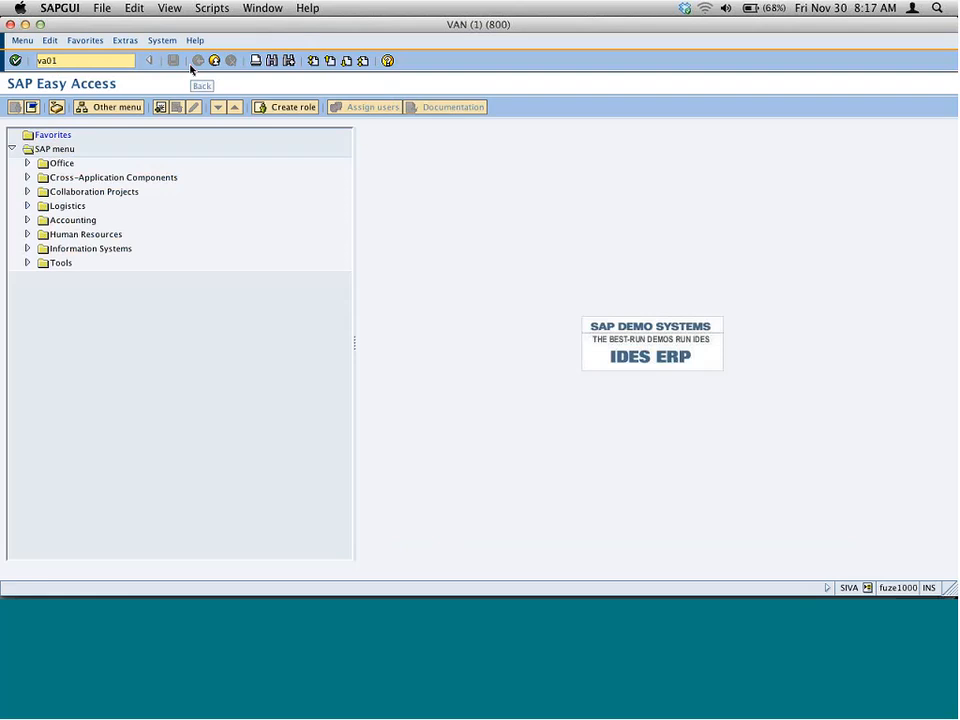
key("Return")
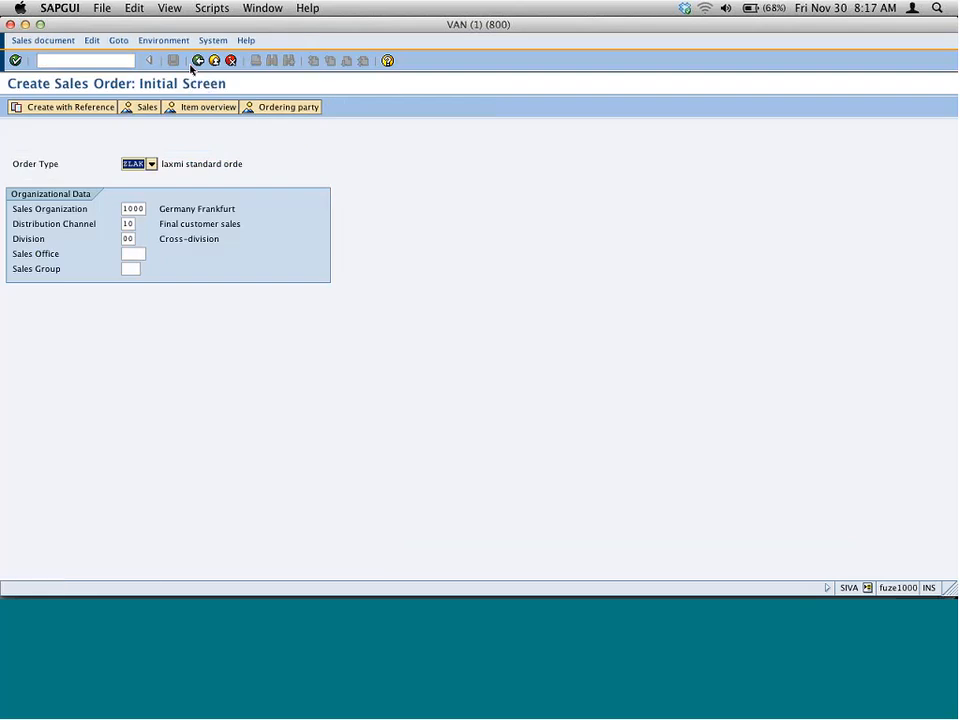
key("Return")
type("4")
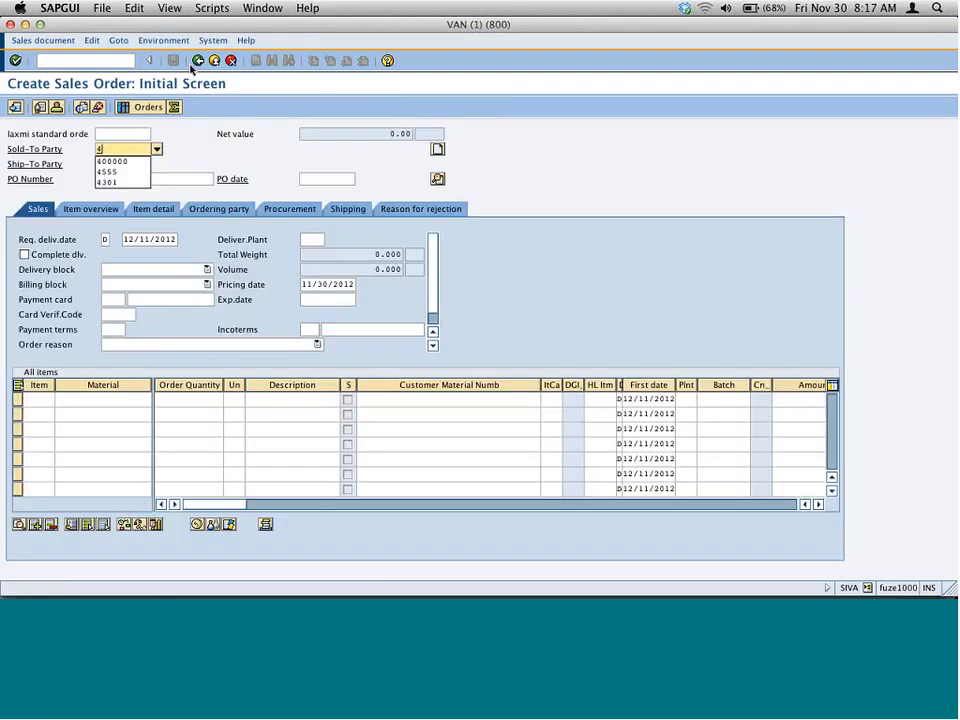
type("00000")
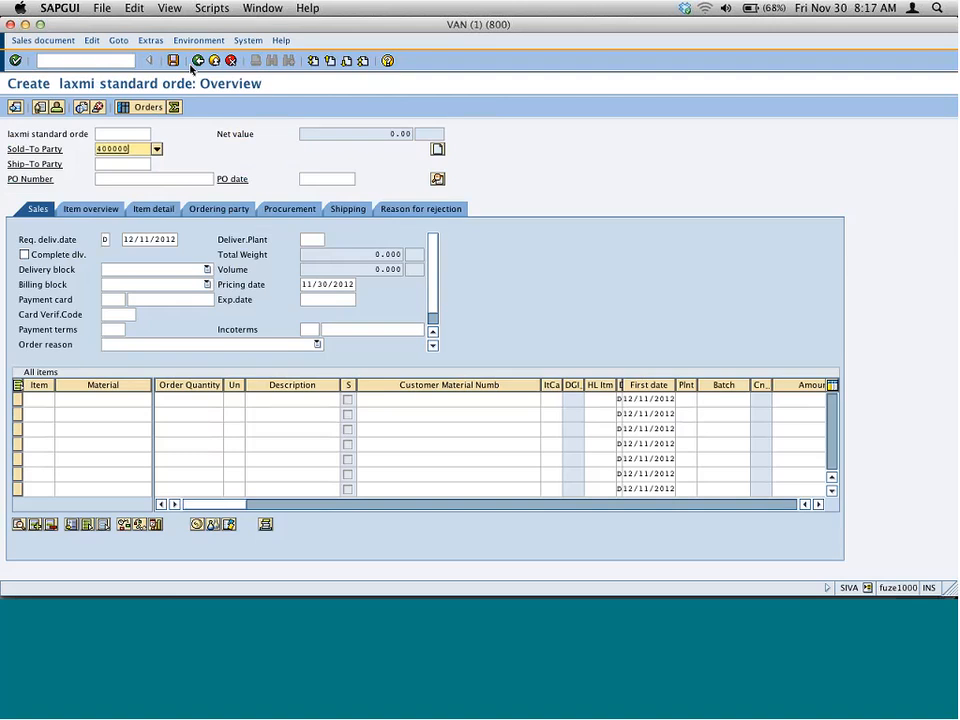
key("Return")
Add an order item for material M-01 with a quantity of 1
type("m-")
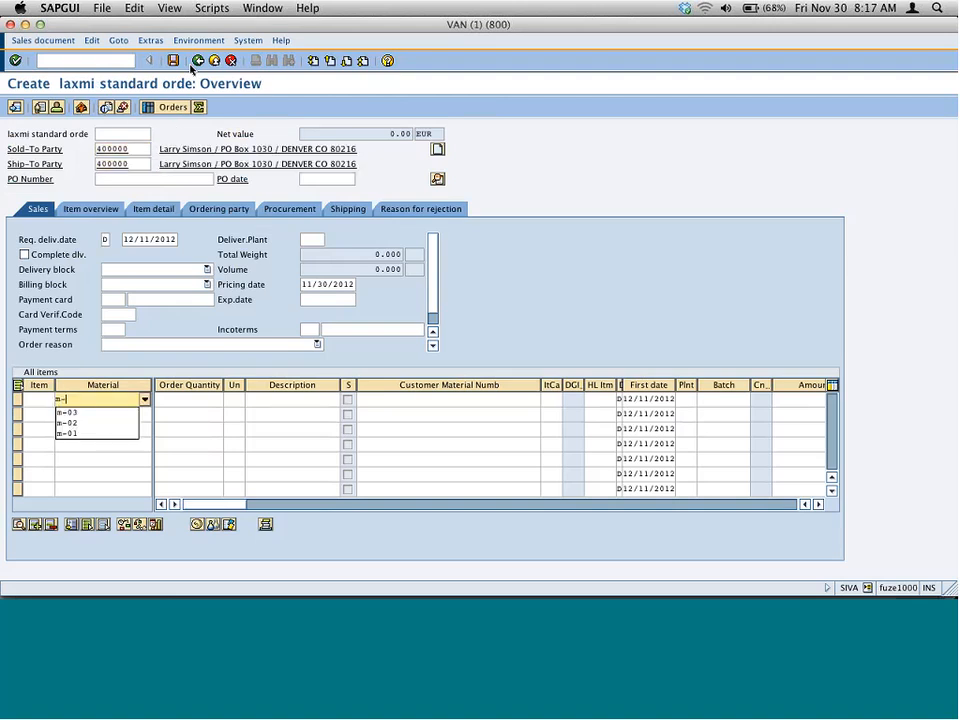
type("01")
key("Tab")
type("1")
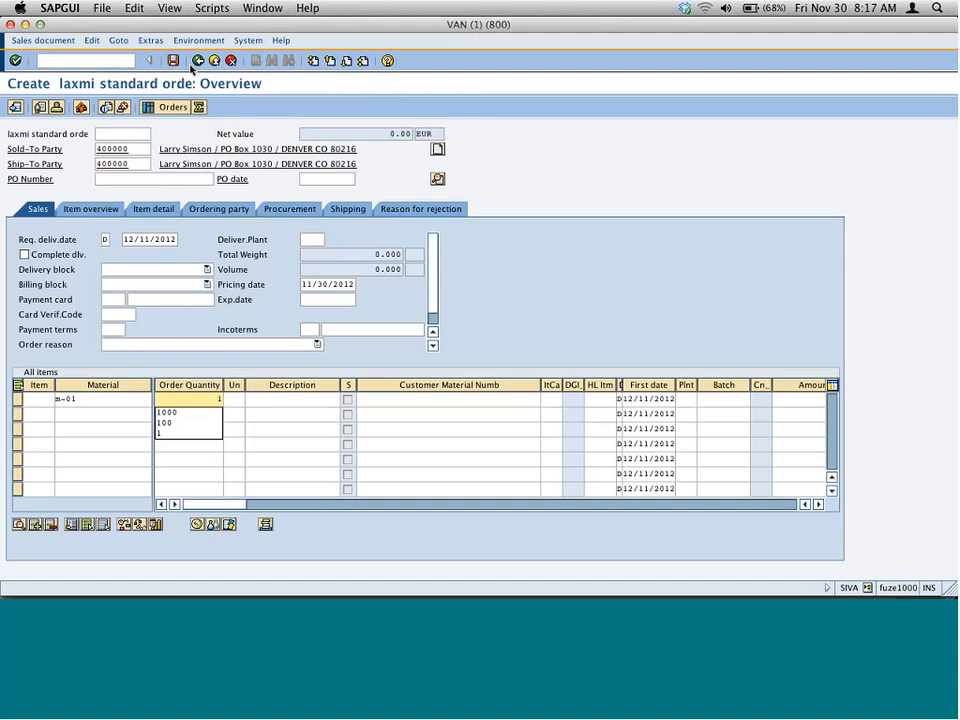
key("Return")
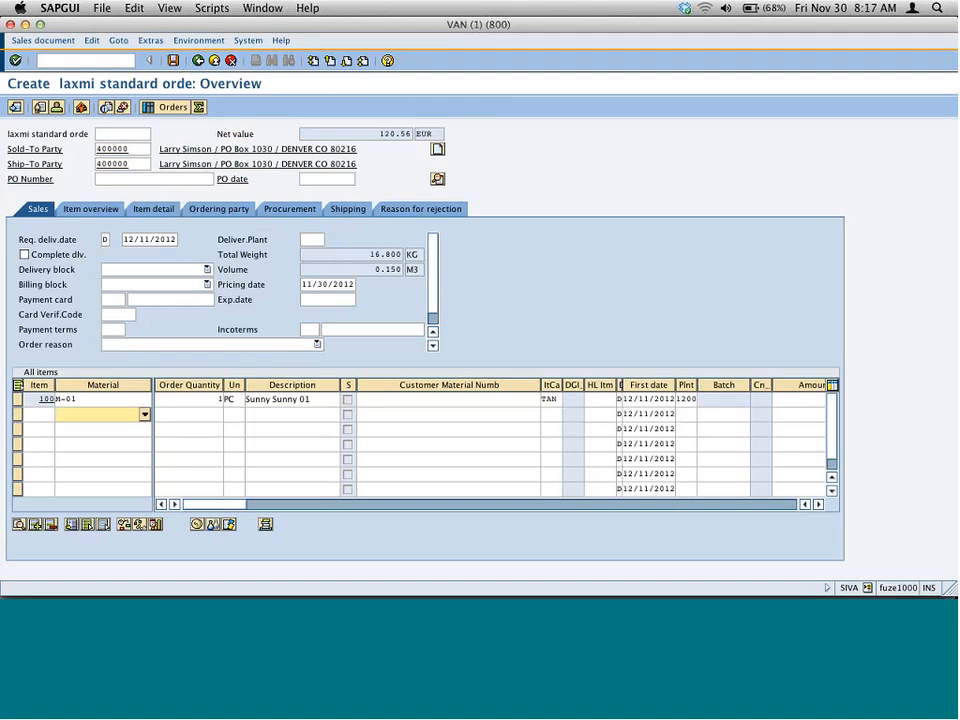
Open the pricing conditions of the M-01 item and examine the ZSI2 customer discount rate
left_click(17, 398)
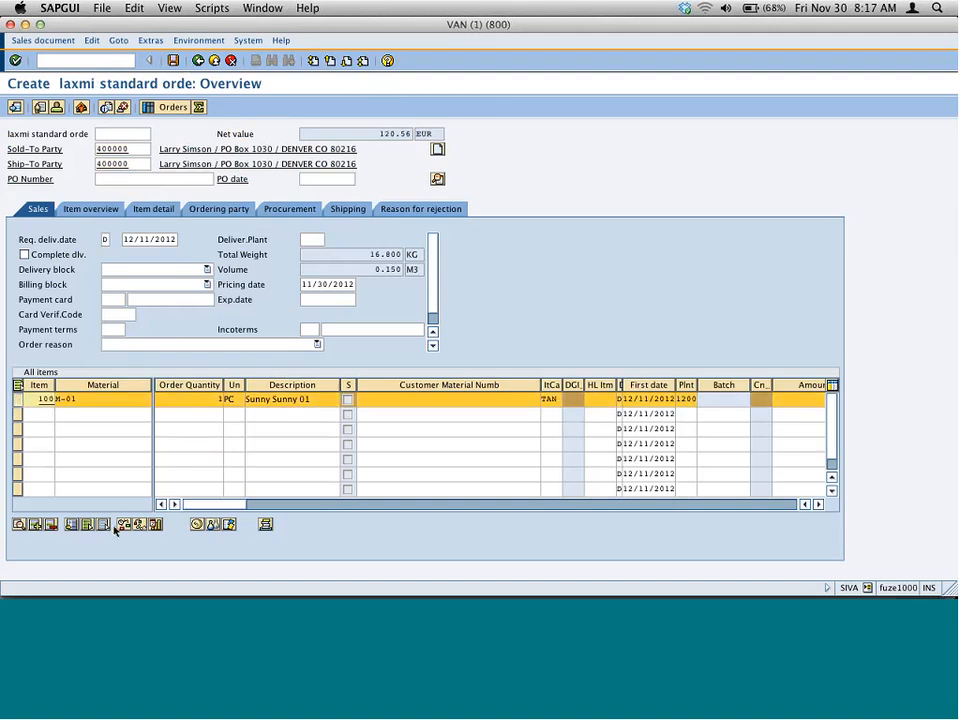
left_click(199, 524)
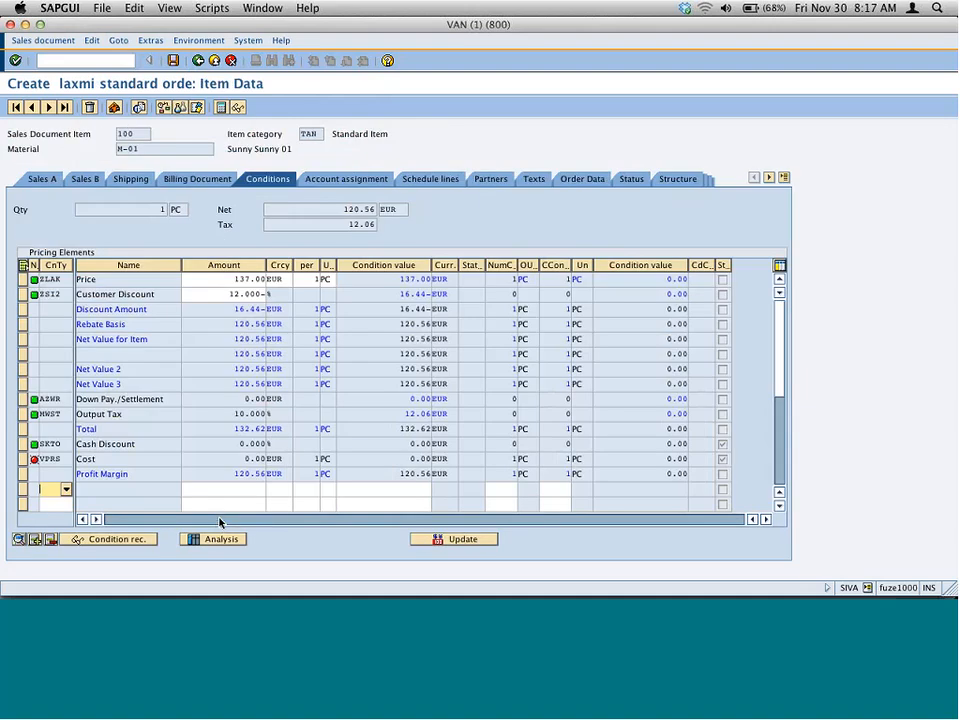
left_click_drag(228, 294, 265, 295)
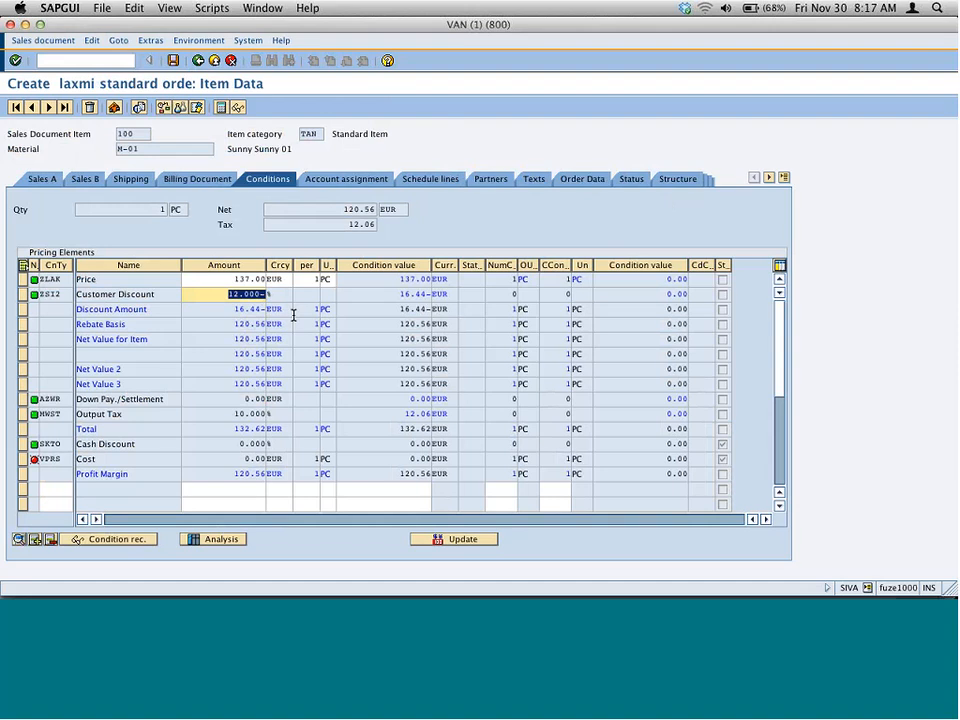
left_click(229, 294)
left_click_drag(229, 294, 265, 294)
Examine both ZSI2 accesses, Material and Material/Cust.group, in the item's pricing analysis and return to the conditions
left_click(228, 544)
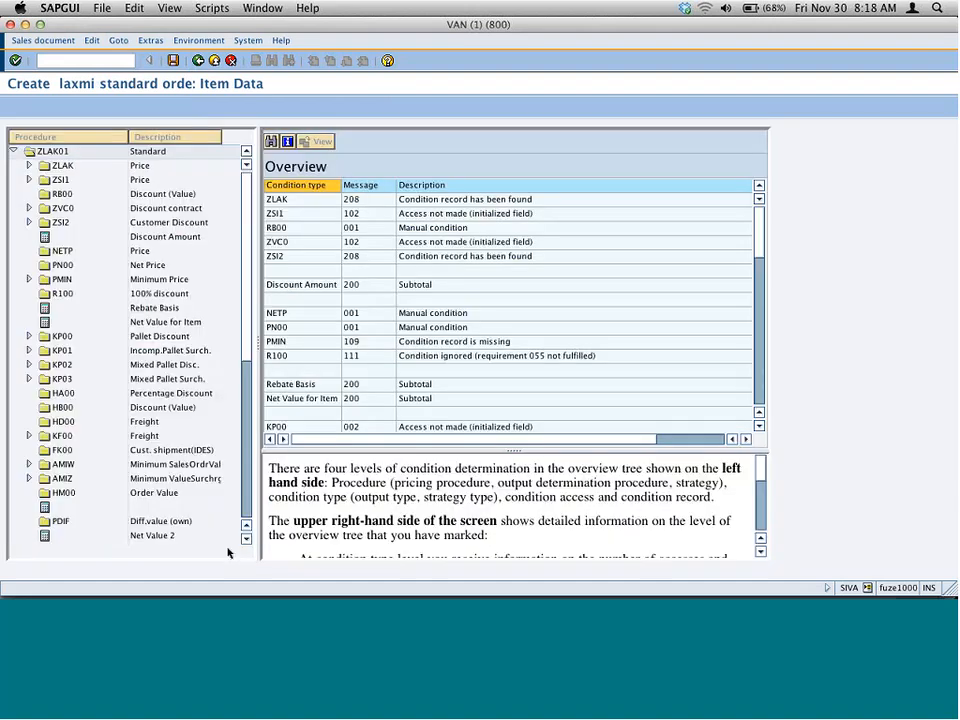
left_click(28, 179)
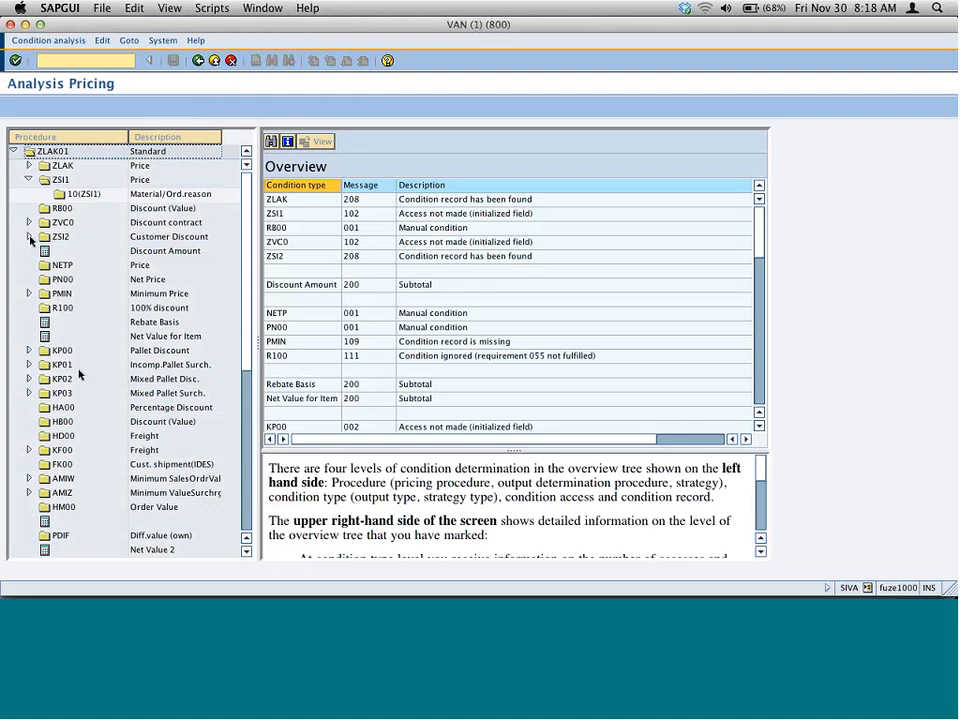
left_click(28, 179)
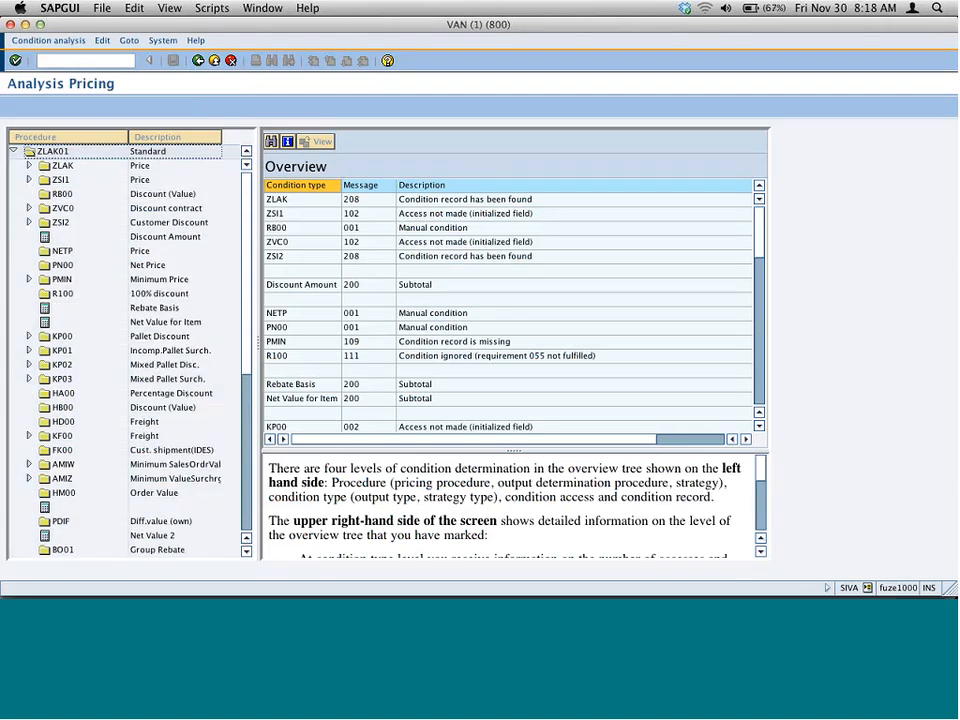
left_click(28, 222)
left_click(61, 222)
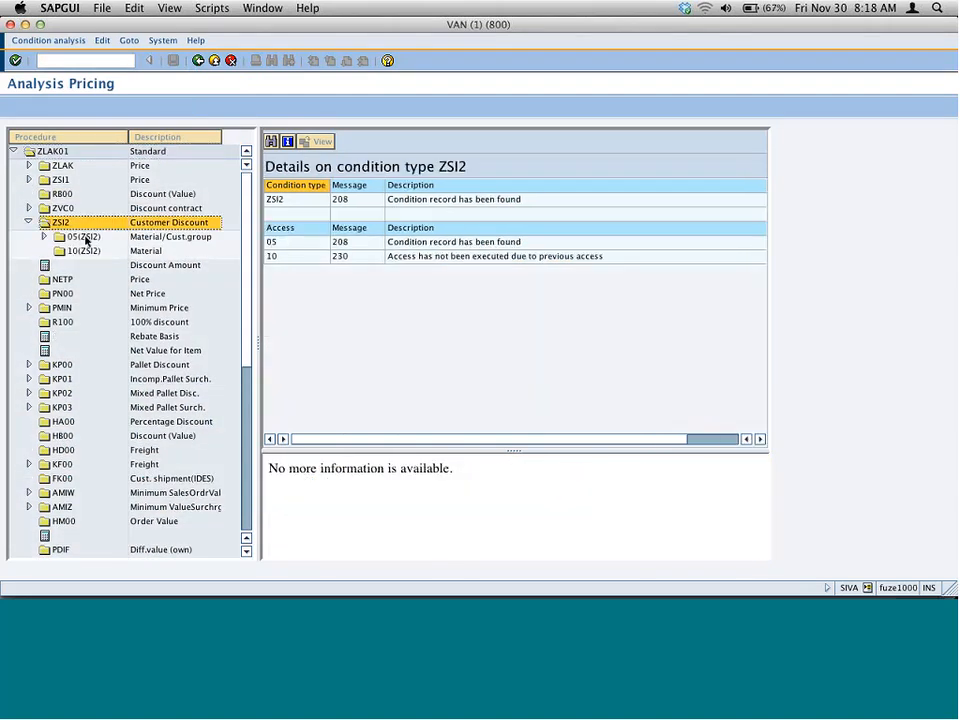
left_click(88, 251)
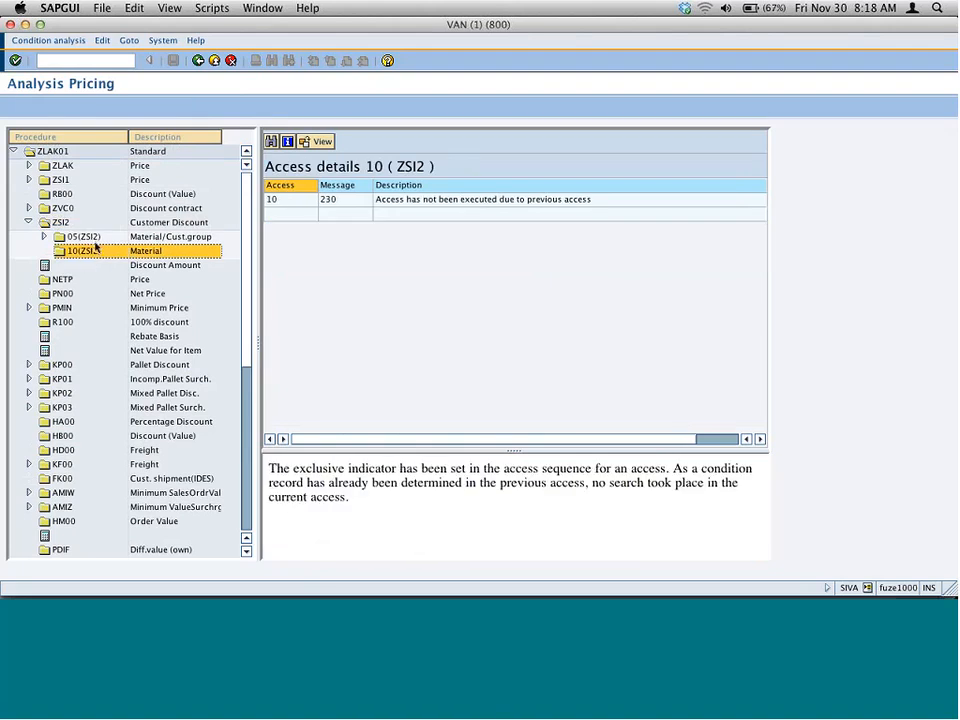
left_click(91, 239)
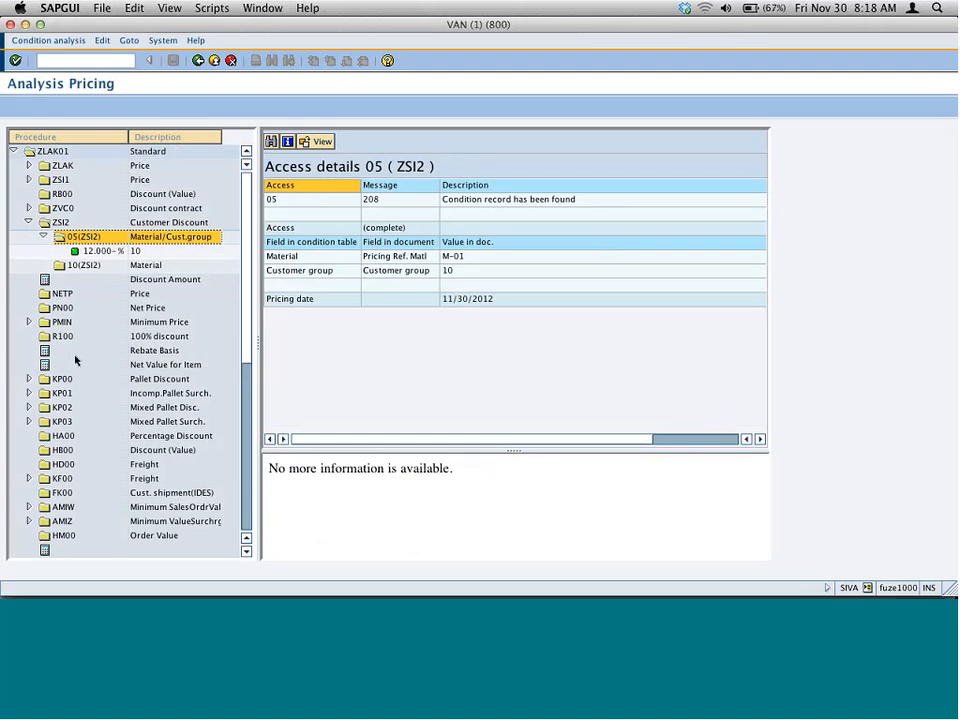
left_click(198, 61)
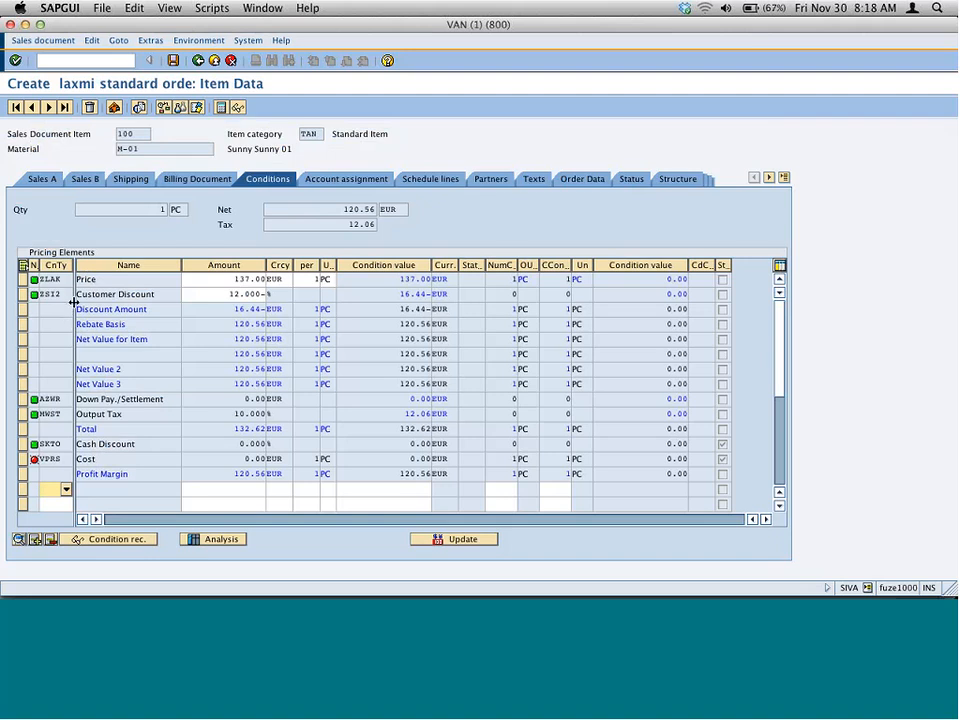
Examine the ZSI2 condition line and the Discount Amount subtotal in the item's pricing elements
left_click(45, 294)
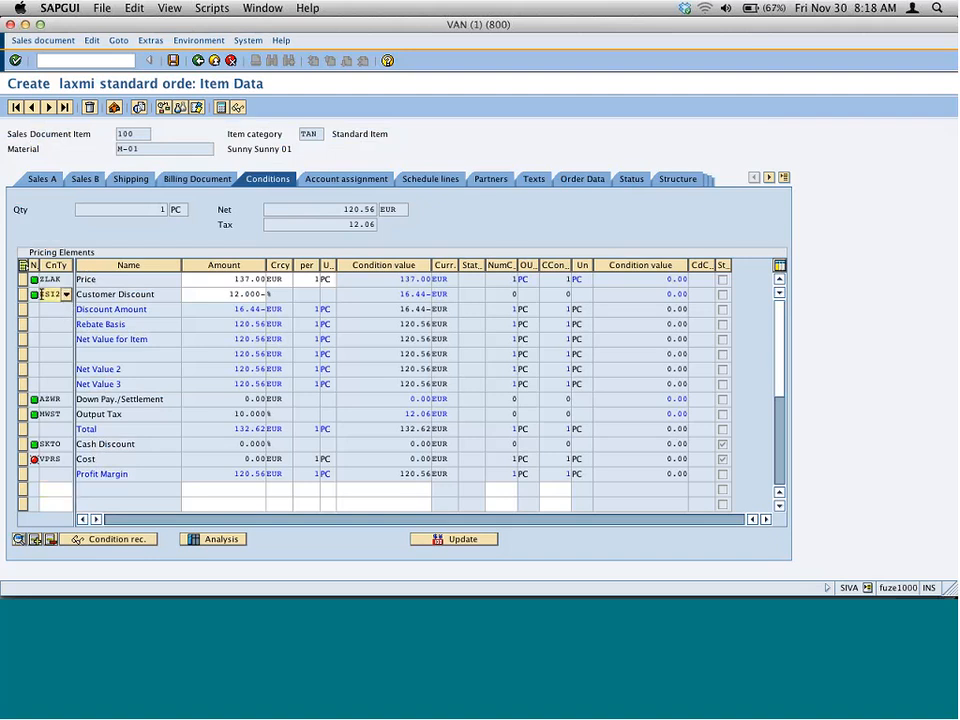
left_click_drag(42, 293, 84, 296)
left_click(232, 309)
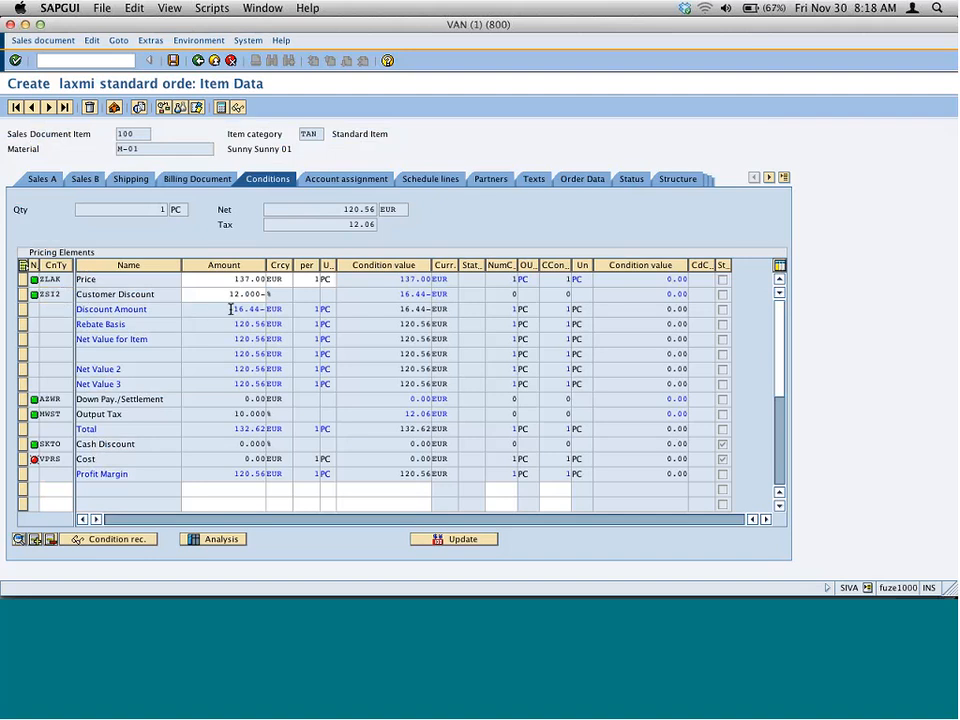
left_click_drag(237, 309, 263, 304)
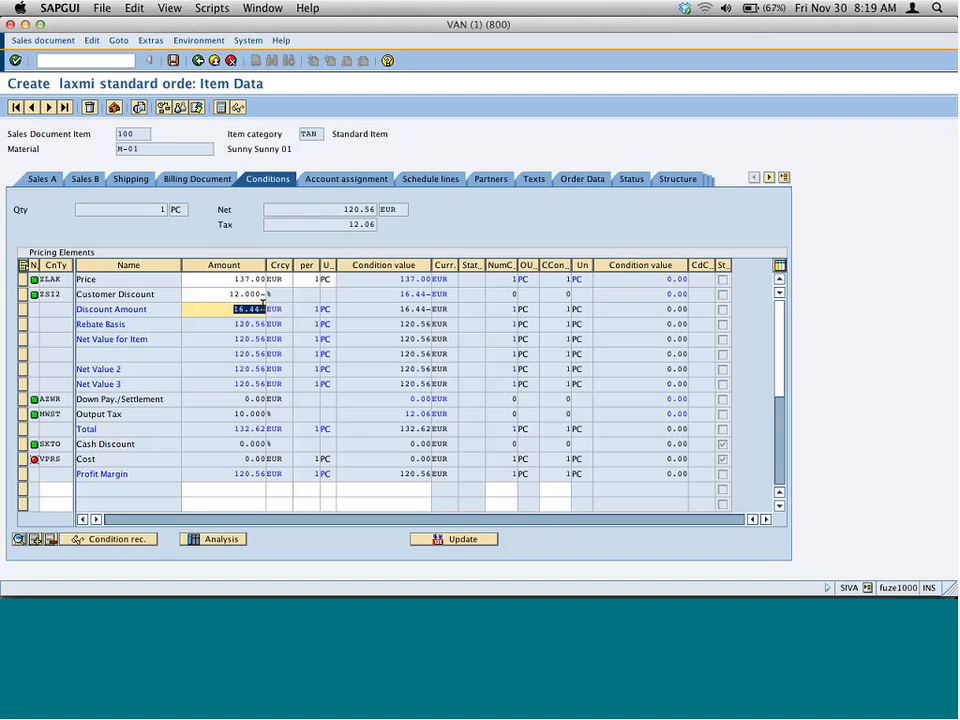
Start transaction VOK0 in a new session and open the pricing procedures overview
left_click(83, 61)
type("/ovok0")
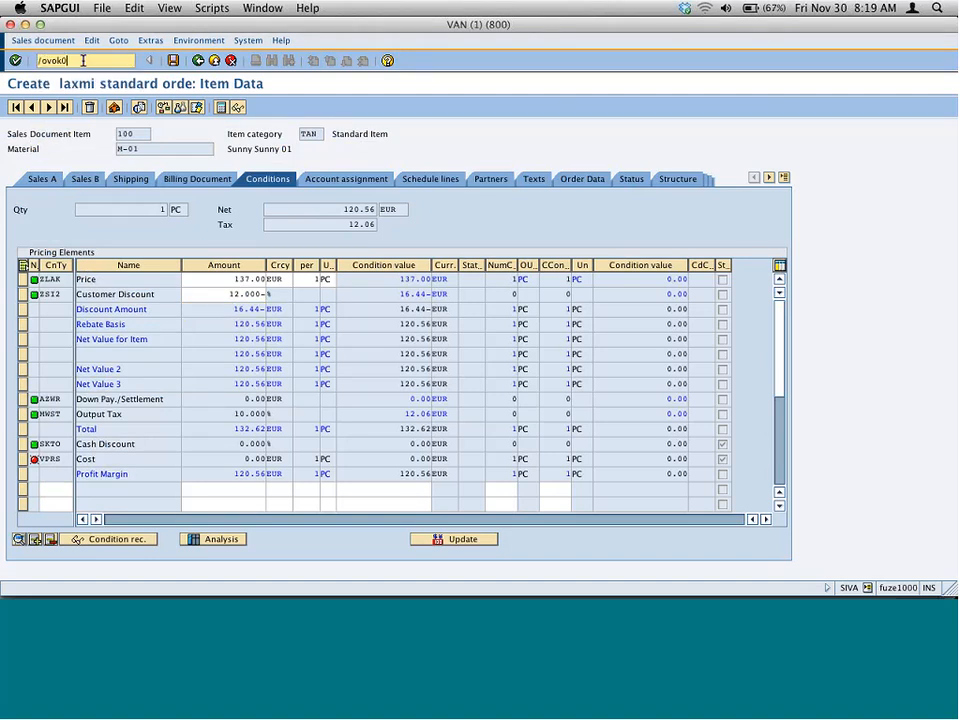
key("Return")
left_click(131, 41)
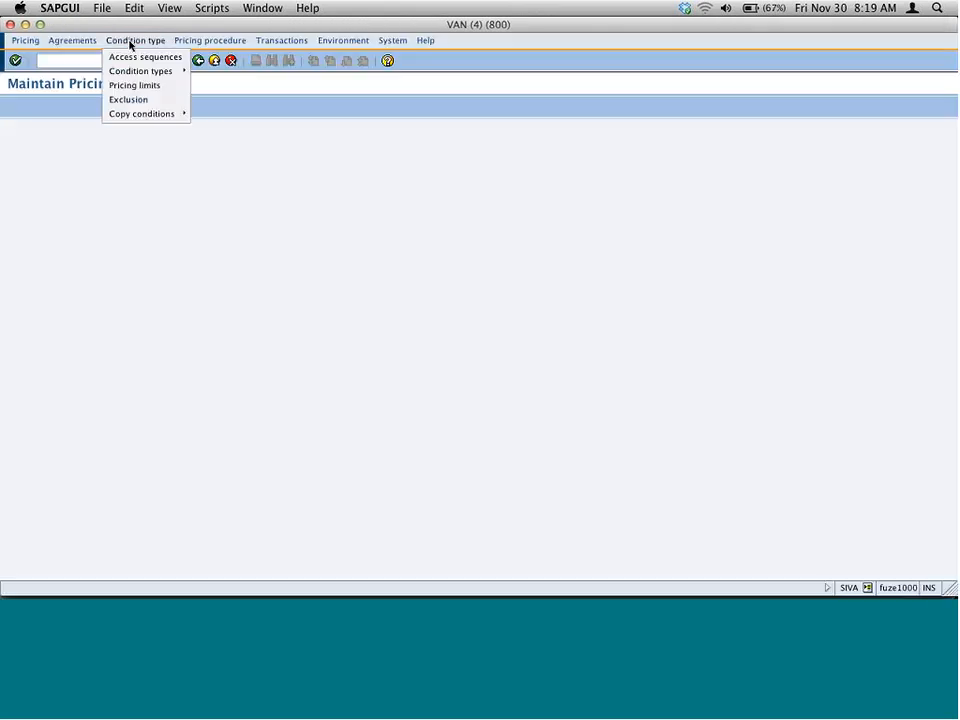
left_click(250, 56)
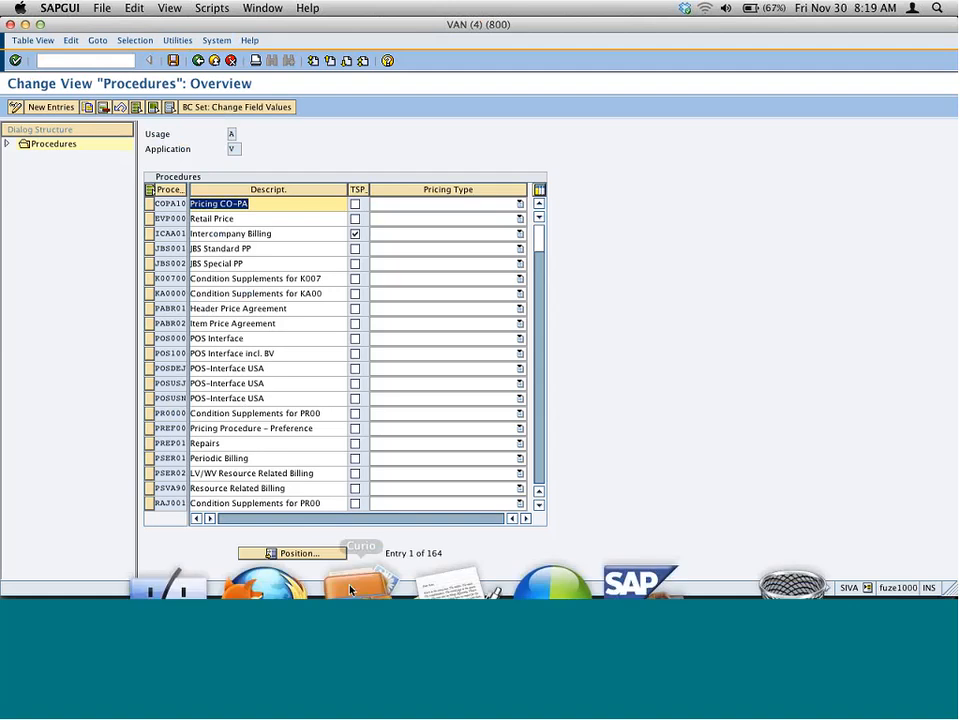
Locate pricing procedure ZLAK01 and open its control data
left_click(326, 556)
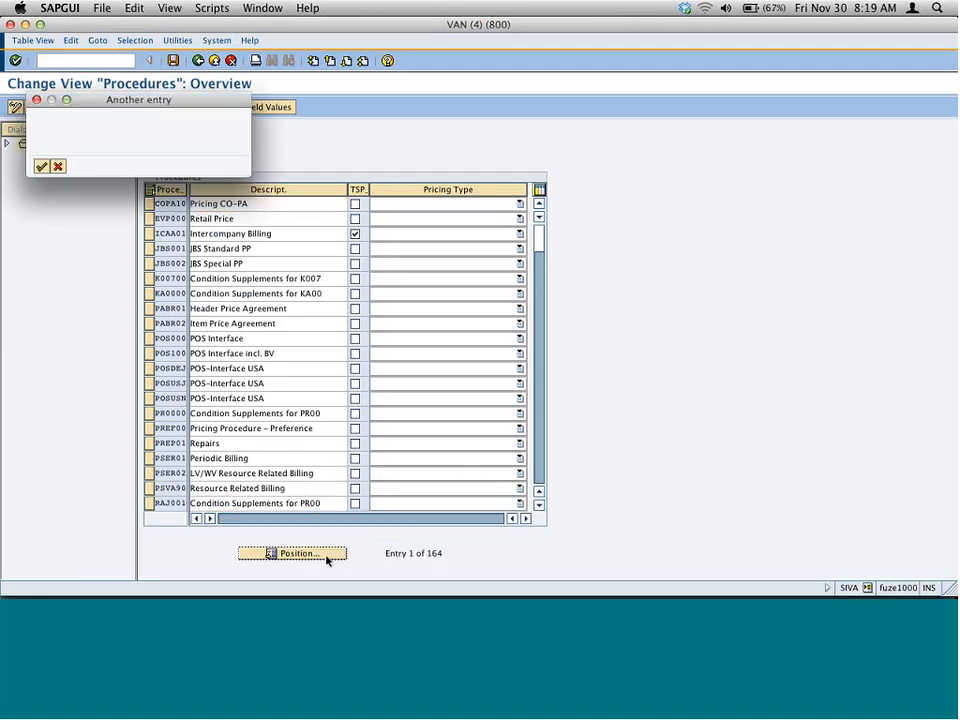
type("zlak01")
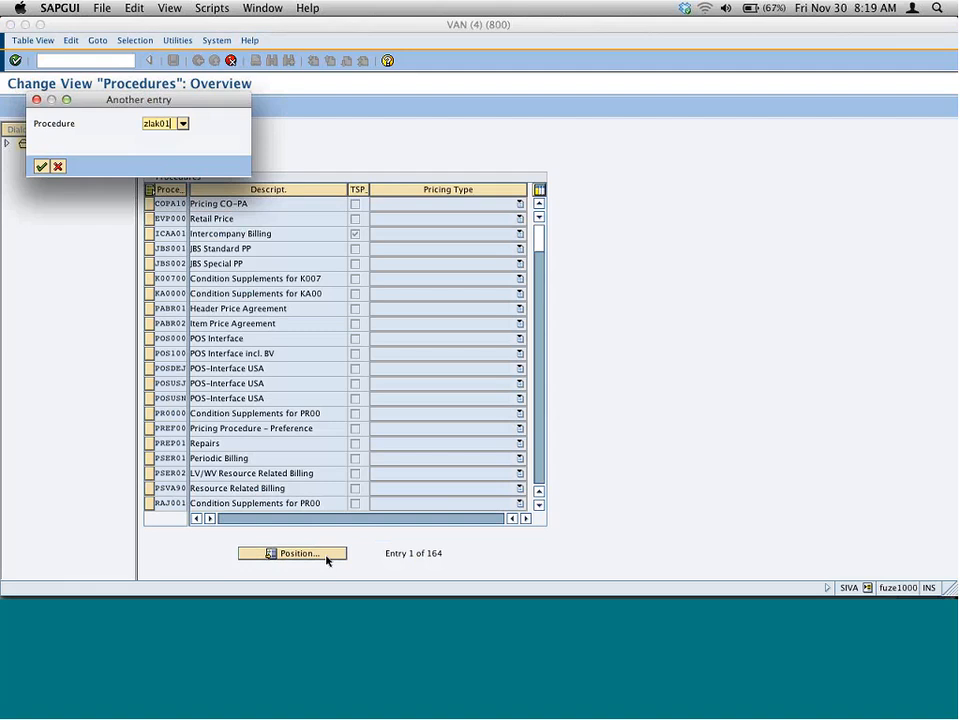
key("Return")
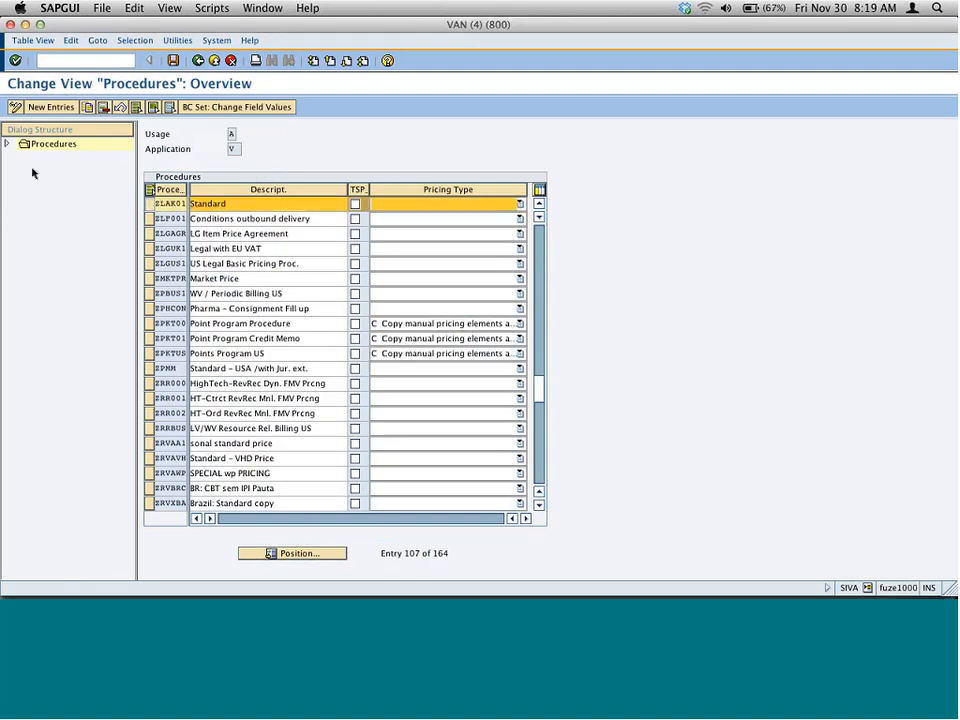
left_click(7, 143)
left_click(64, 157)
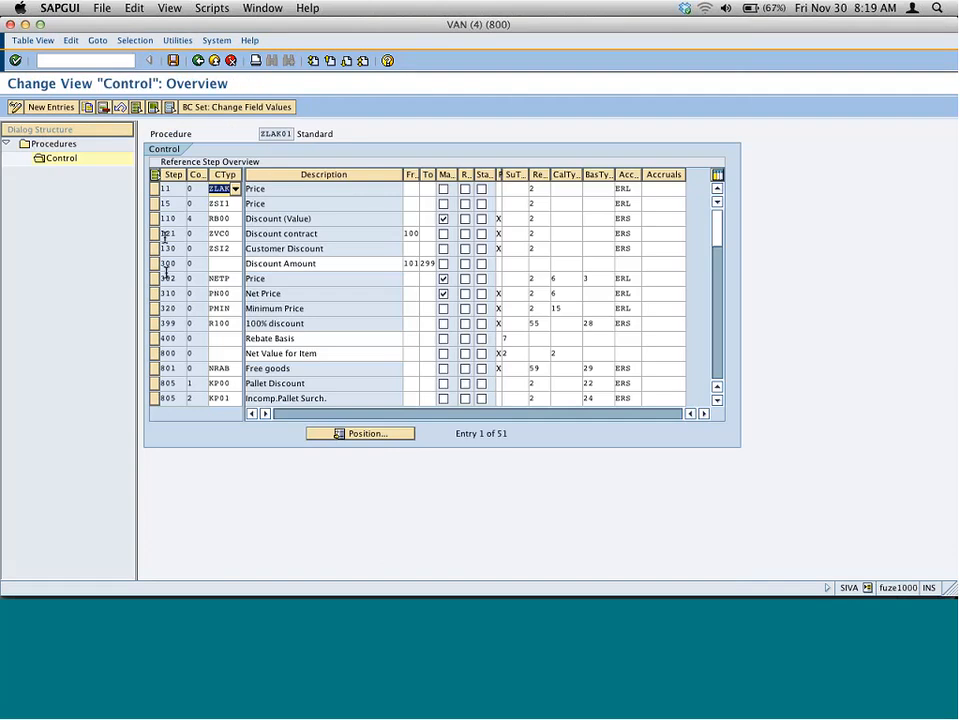
Examine the Discount Amount subtotal at step 300, its from-to range and the discount steps 110 to 130 it covers
left_click(154, 263)
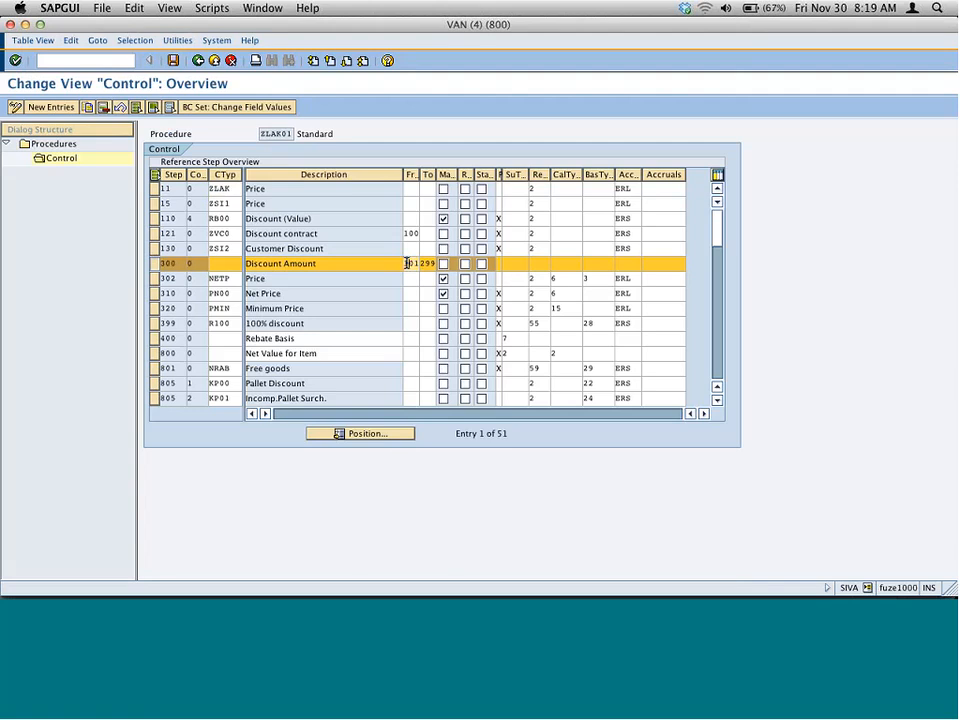
left_click_drag(405, 263, 419, 268)
left_click_drag(422, 266, 436, 265)
left_click_drag(156, 219, 154, 249)
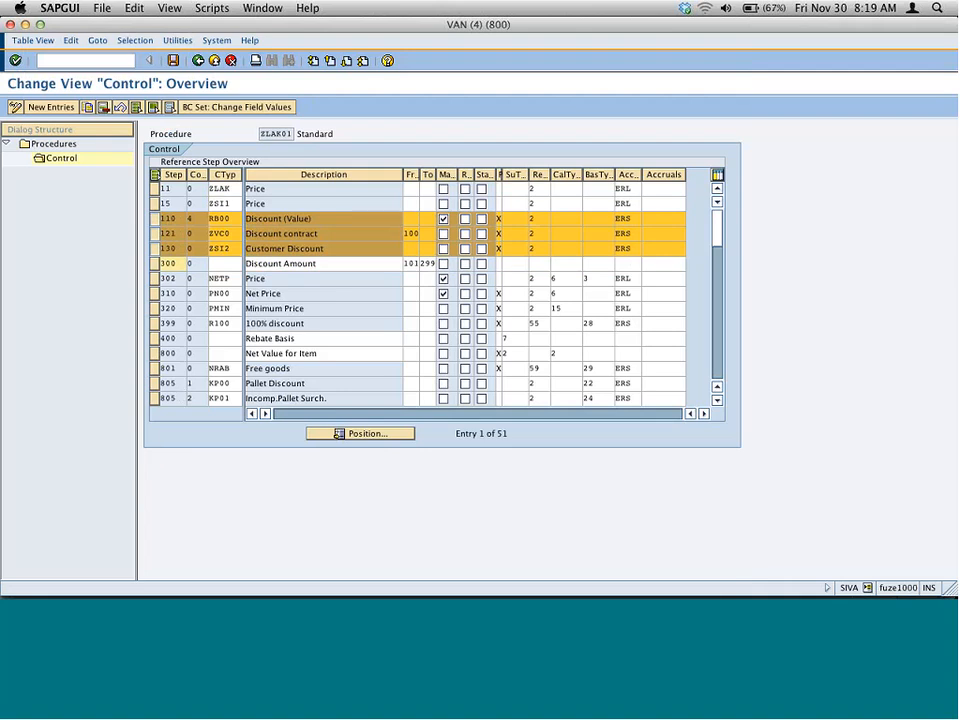
left_click(323, 263)
left_click_drag(323, 263, 248, 252)
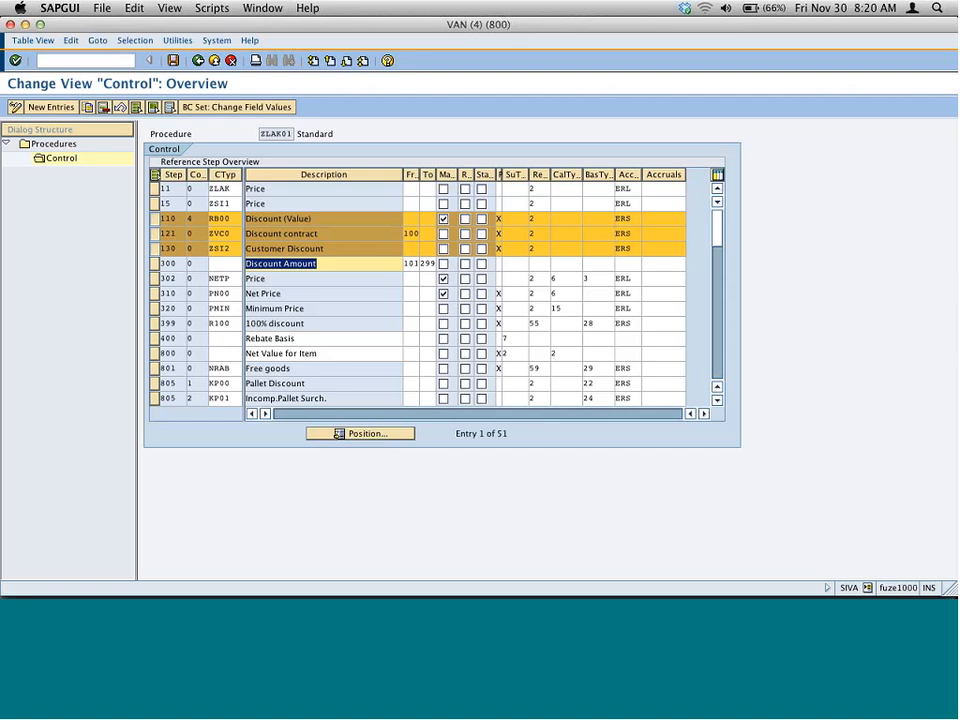
Leave the pricing procedure's control data and open the definition overview of the condition types
left_click(198, 63)
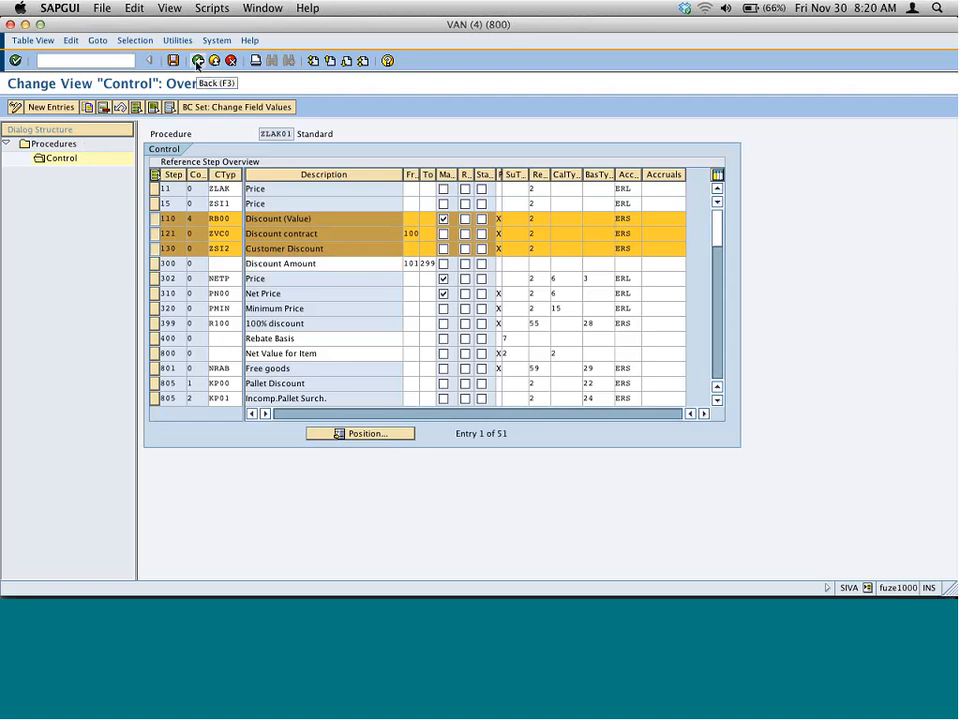
left_click(198, 62)
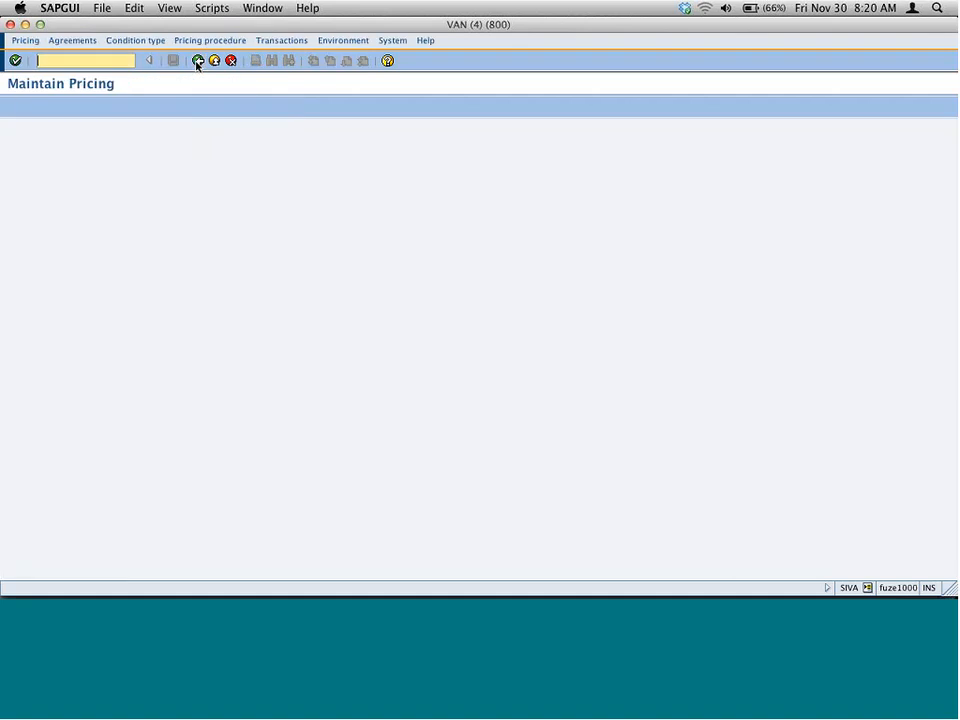
left_click(144, 42)
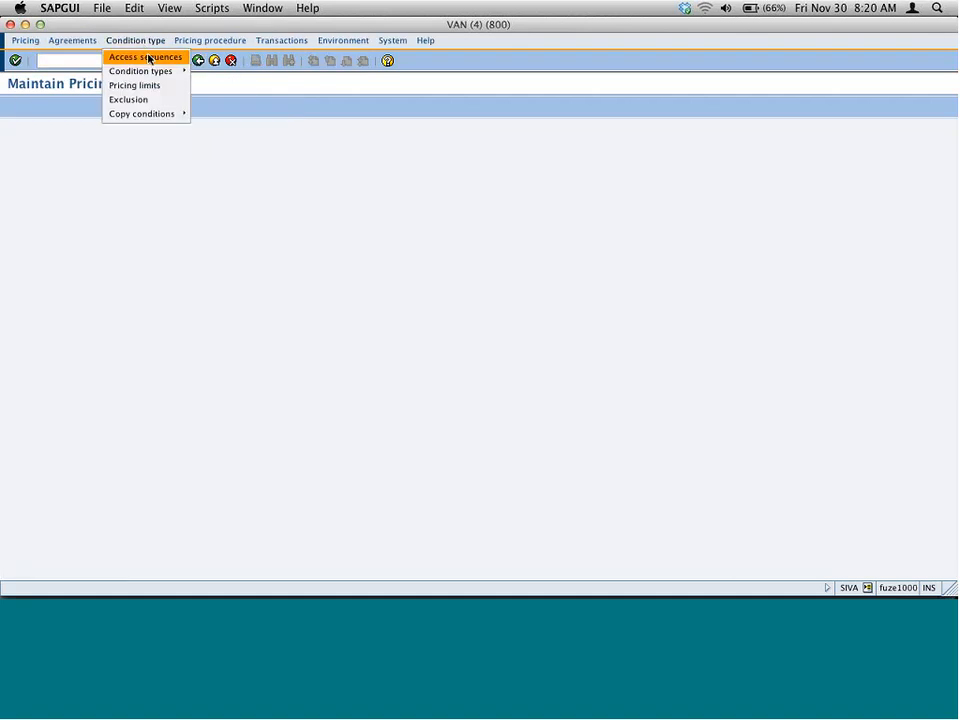
mouse_move(153, 73)
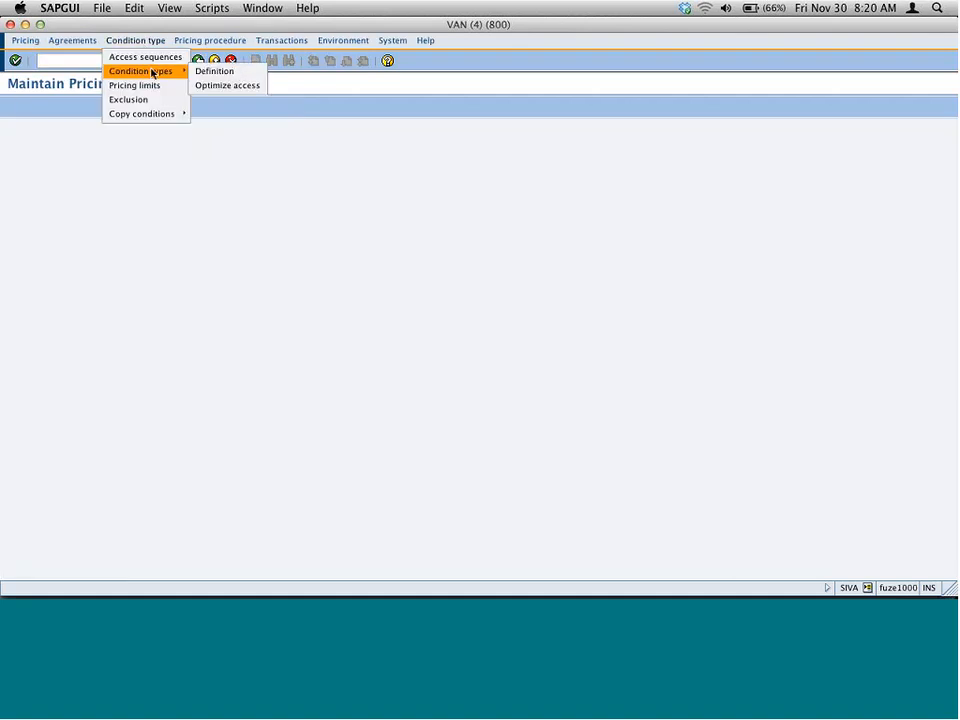
left_click(235, 73)
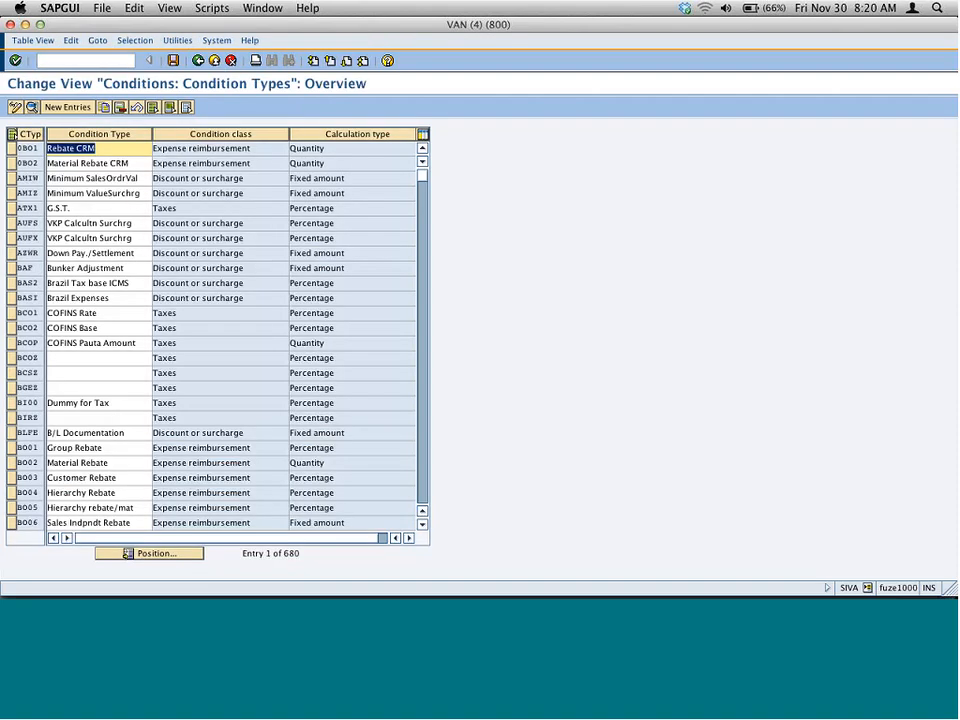
Locate condition type ZSI2 in the condition types overview
left_click(176, 557)
type("zsi1")
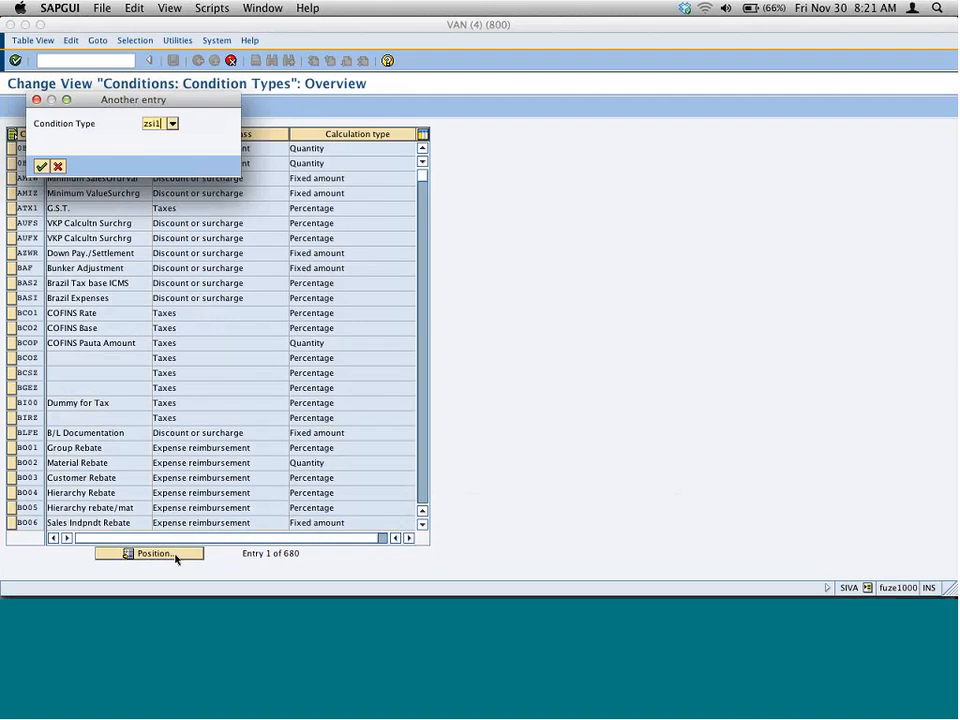
key("BackSpace")
key("BackSpace")
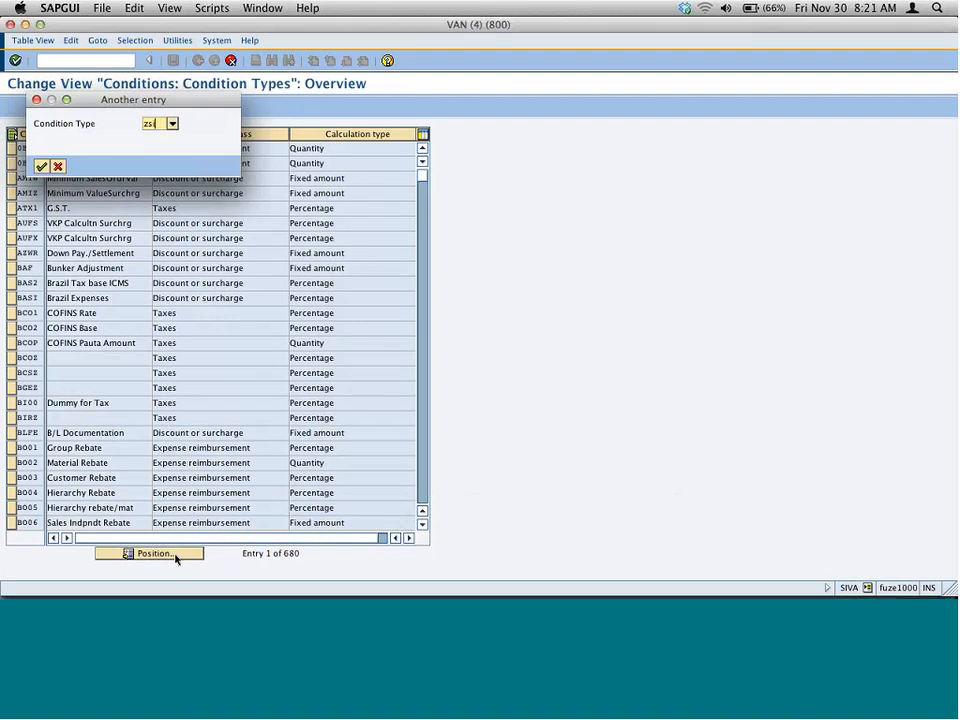
key("Return")
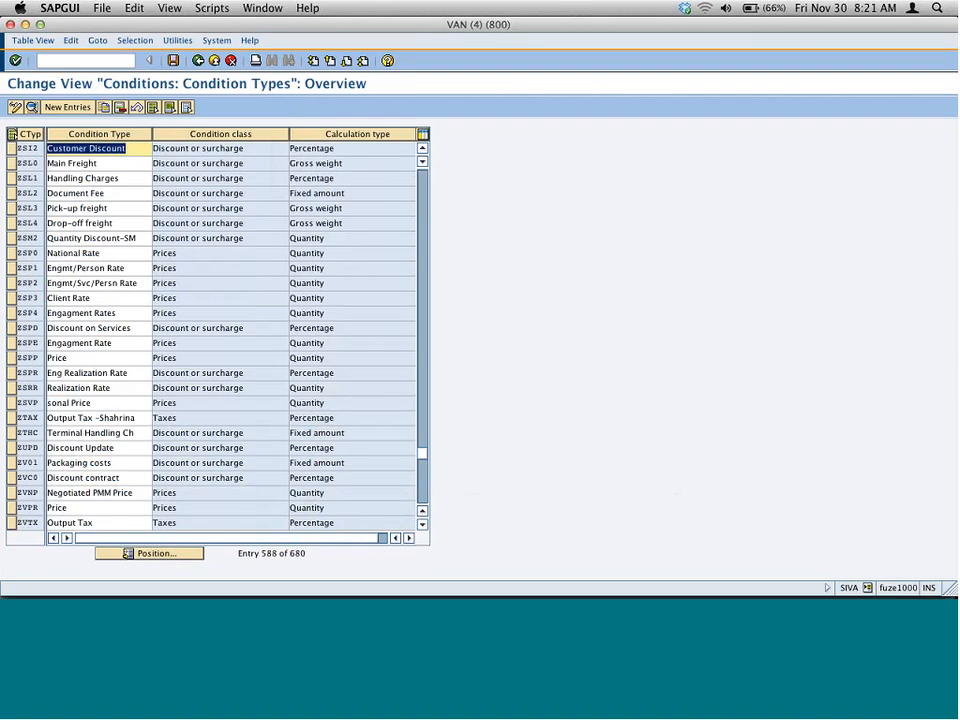
Copy condition type ZSI2 and name the copy ZSI3
left_click(13, 150)
left_click(103, 107)
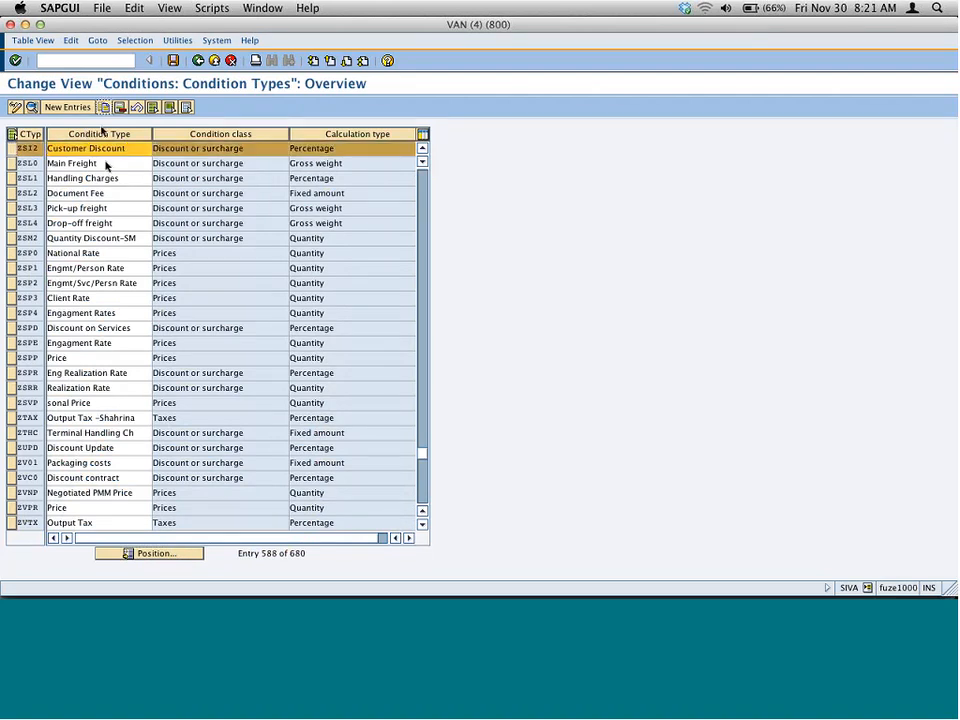
key("Right")
key("BackSpace")
key("BackSpace")
key("BackSpace")
key("BackSpace")
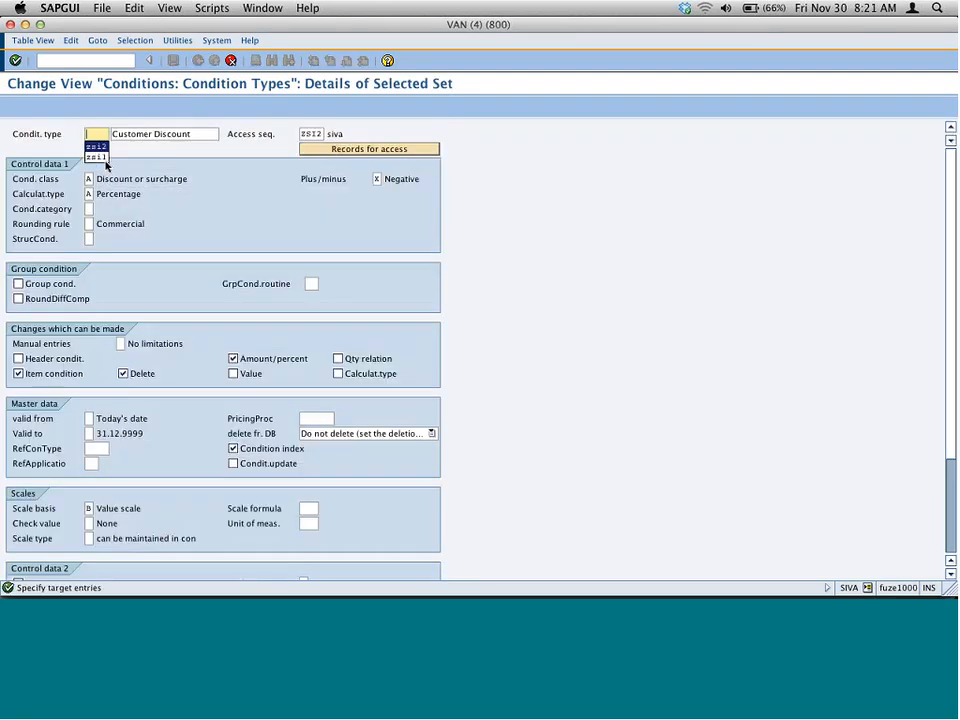
type("zsi3")
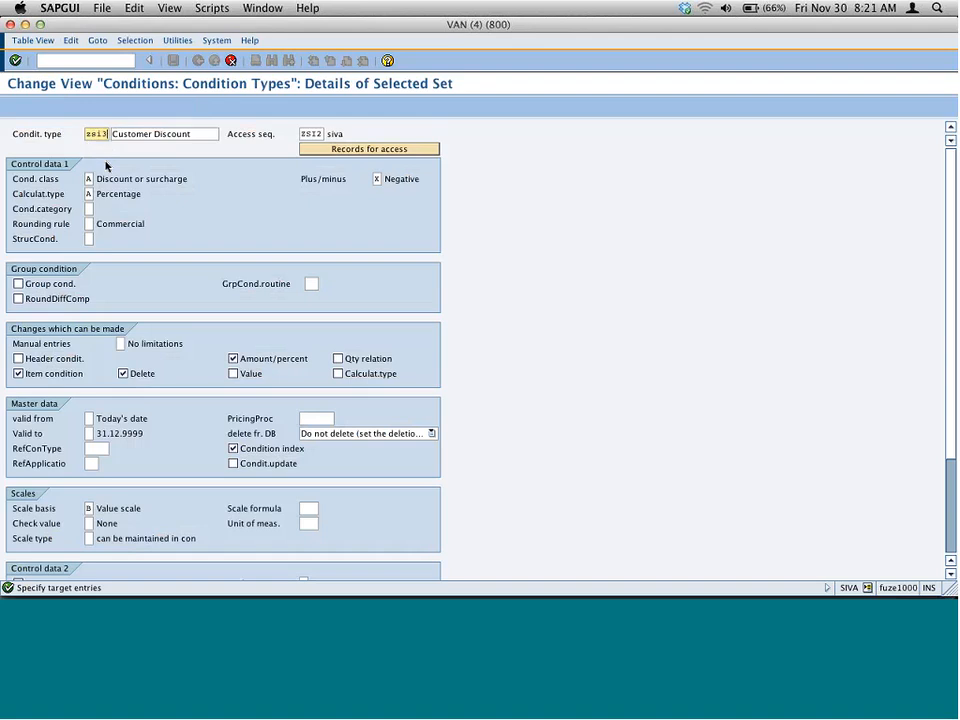
key("Tab")
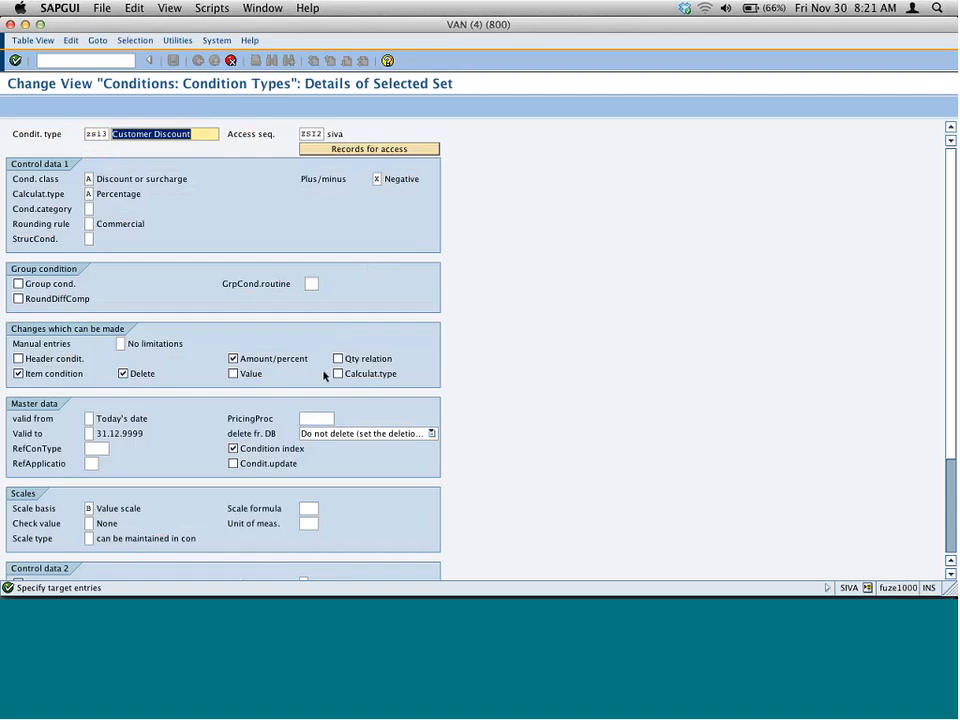
Set the scale basis of ZSI3 to C, Quantity scale, and complete the copy
left_click(90, 509)
mouse_move(90, 509)
left_mouse_down()
mouse_move(48, 507)
mouse_move(97, 528)
left_mouse_up()
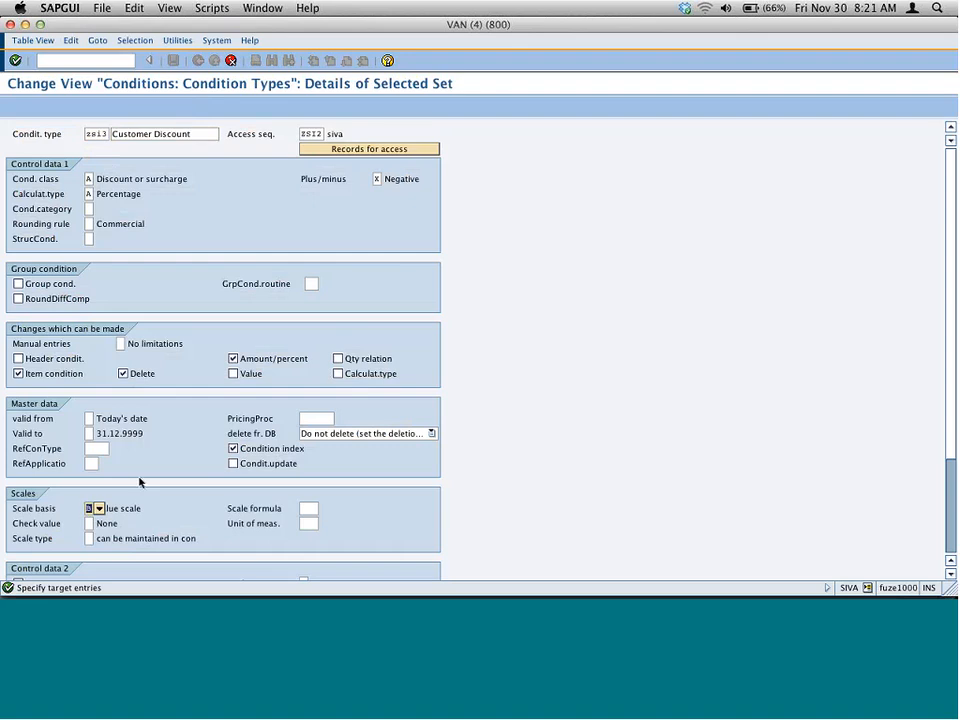
key("F4")
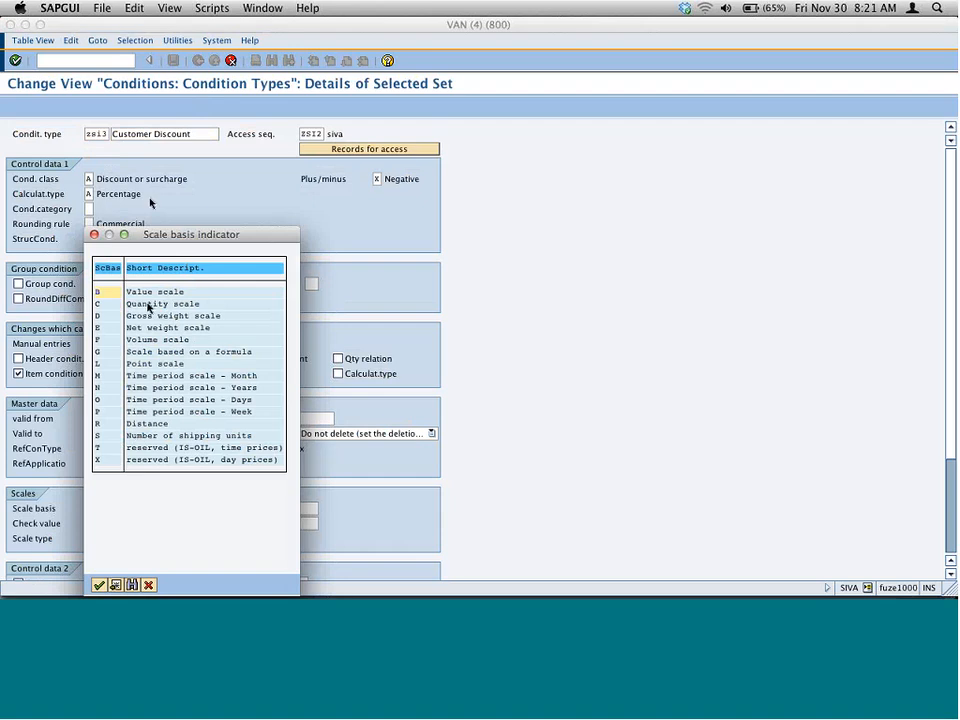
left_click(143, 304)
double_click(143, 304)
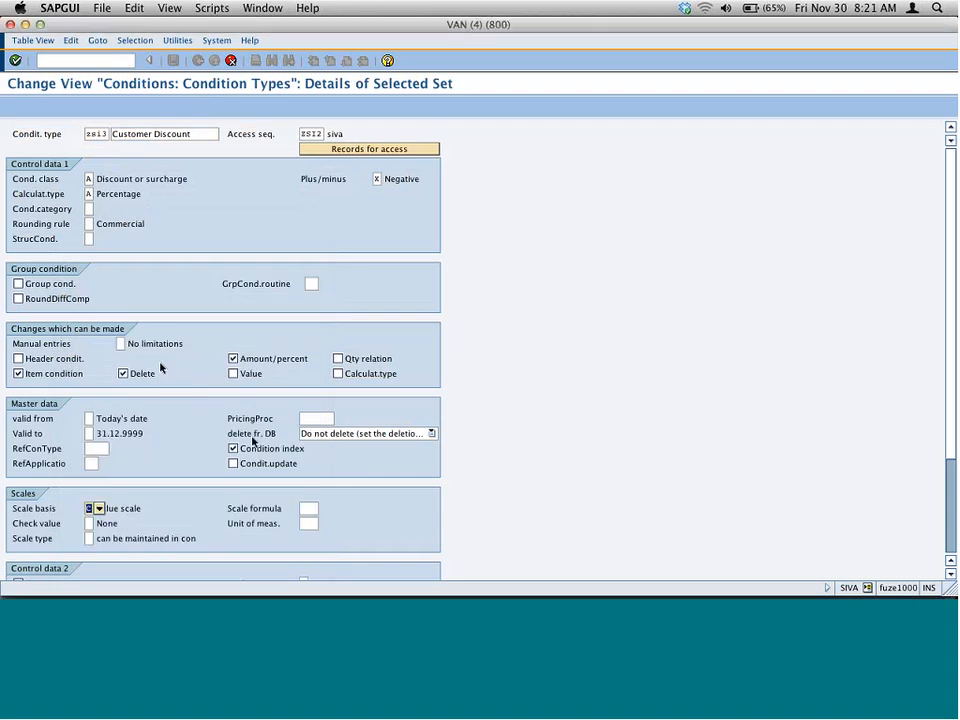
key("Return")
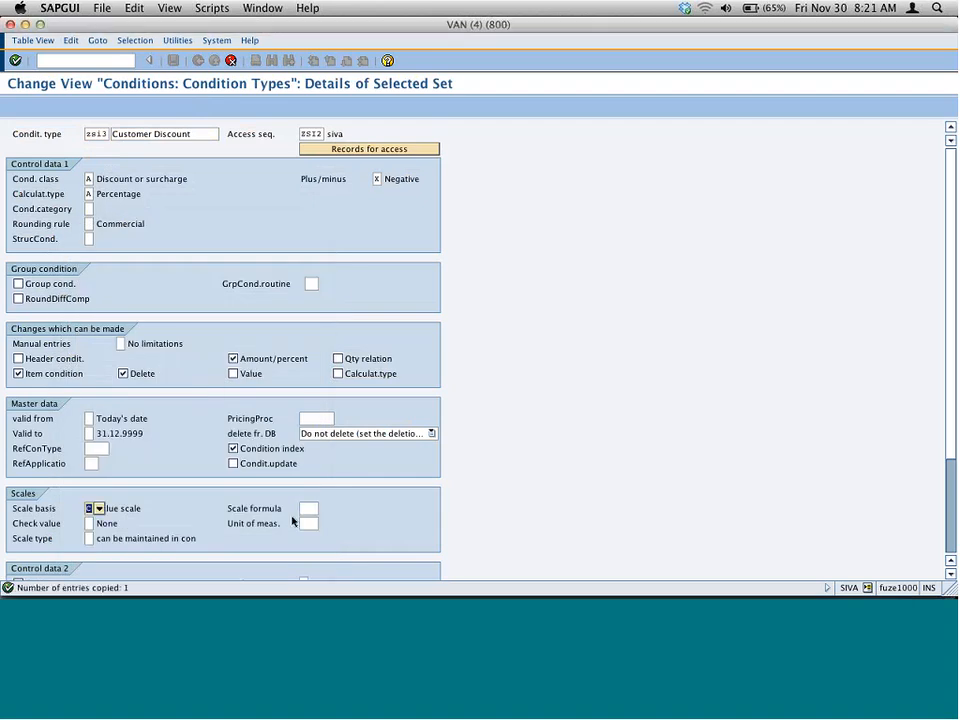
Open the details of condition type ZSI3 and save it to the customizing request
double_click(97, 148)
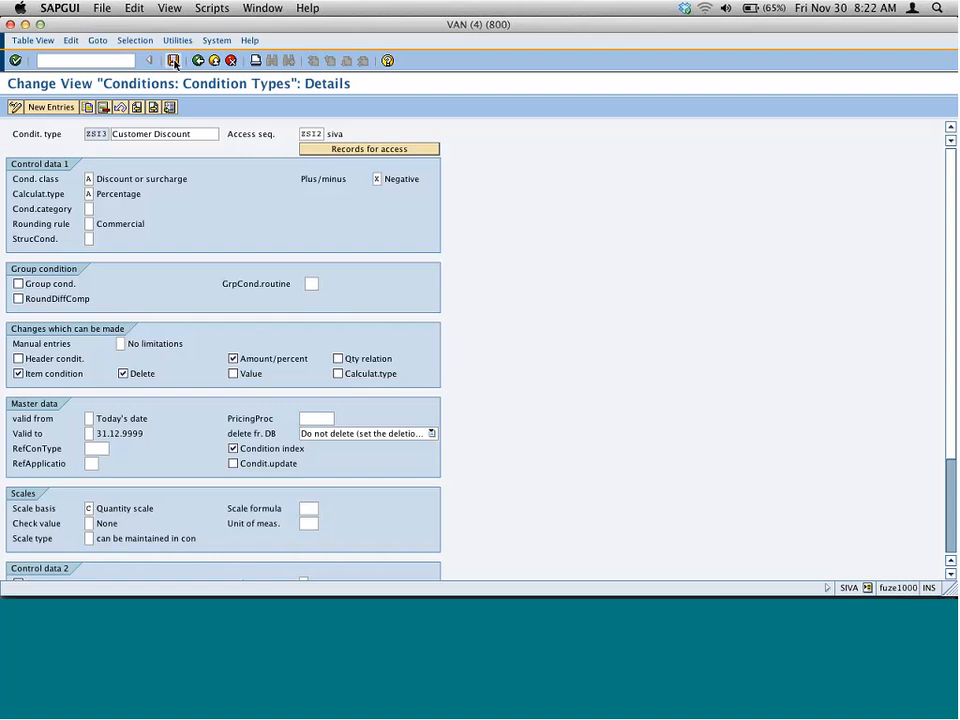
key("ctrl+s")
left_click(40, 165)
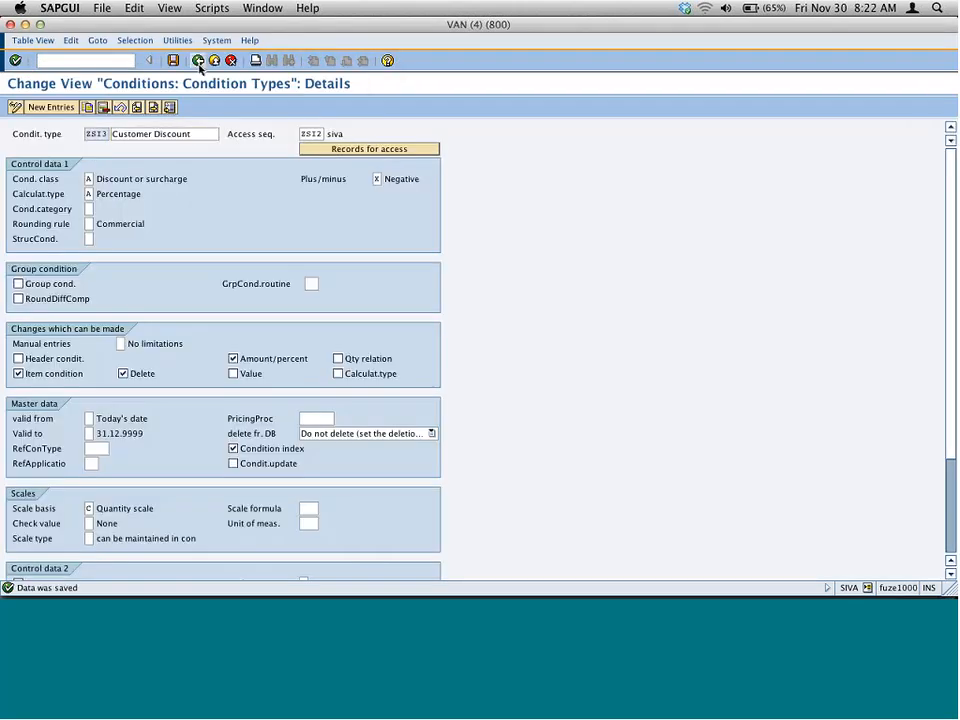
Return to pricing maintenance and open the pricing procedures overview
left_click(198, 60)
left_click(198, 60)
left_click(210, 40)
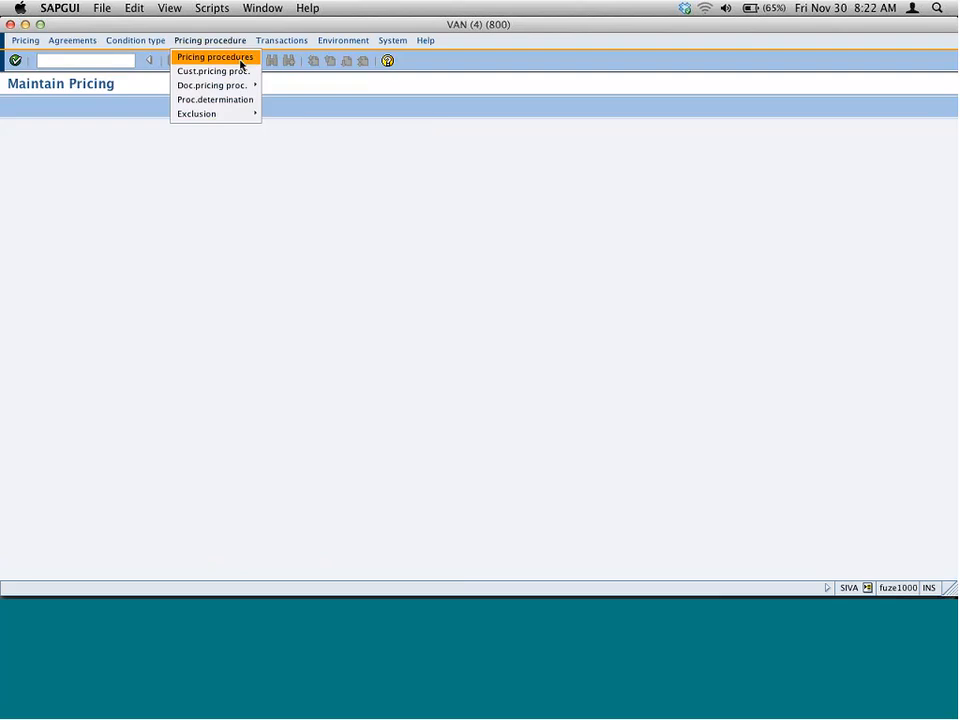
left_click(238, 58)
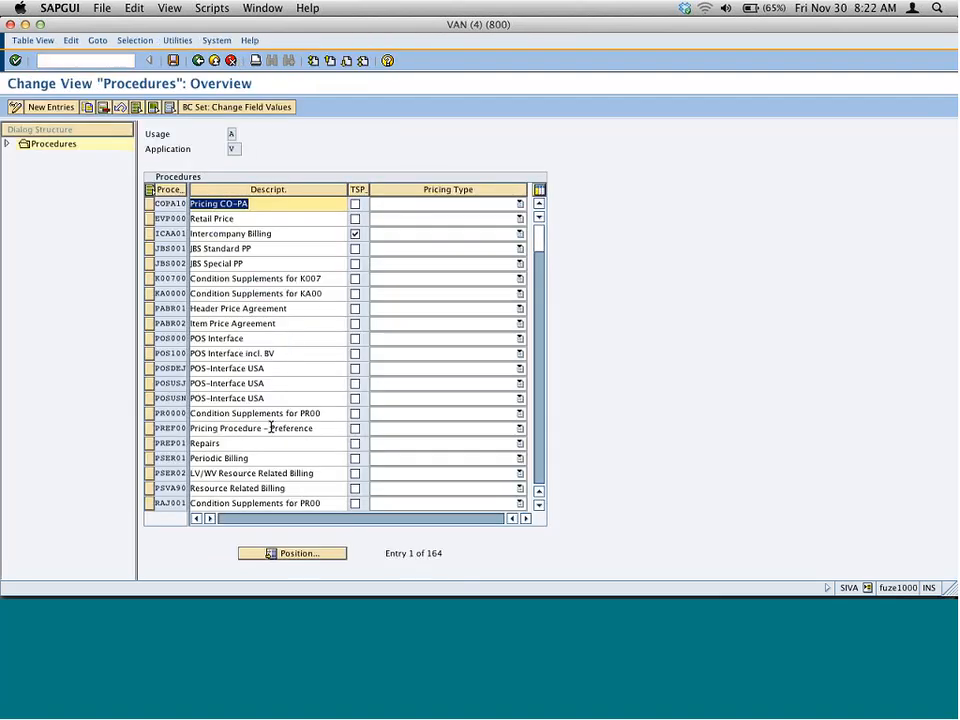
Find pricing procedure ZLAK01 and display its control steps
left_click(318, 555)
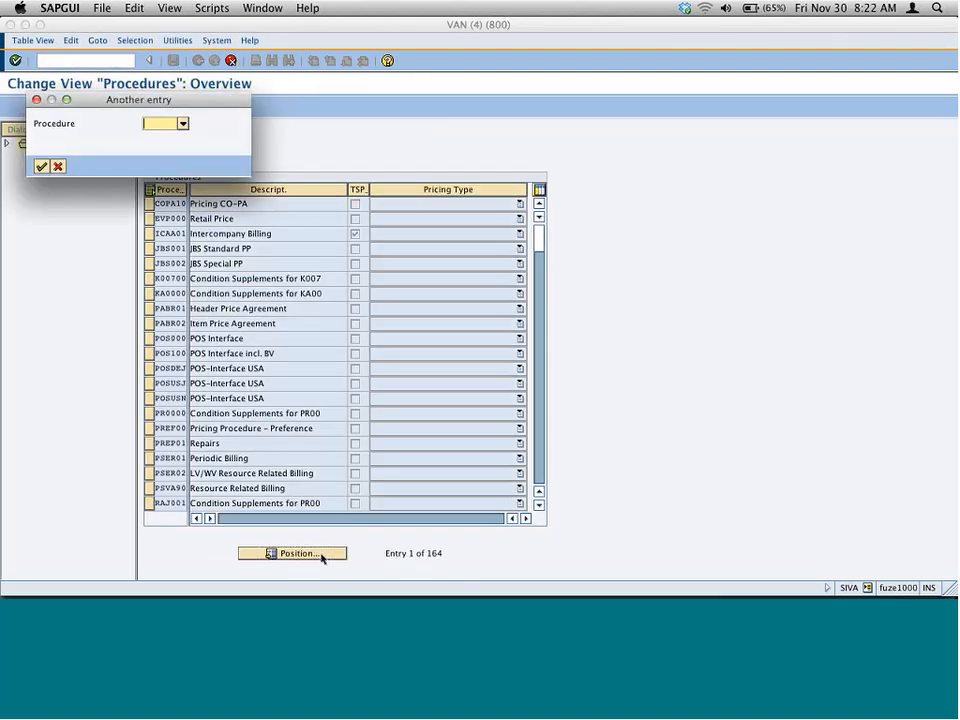
type("z")
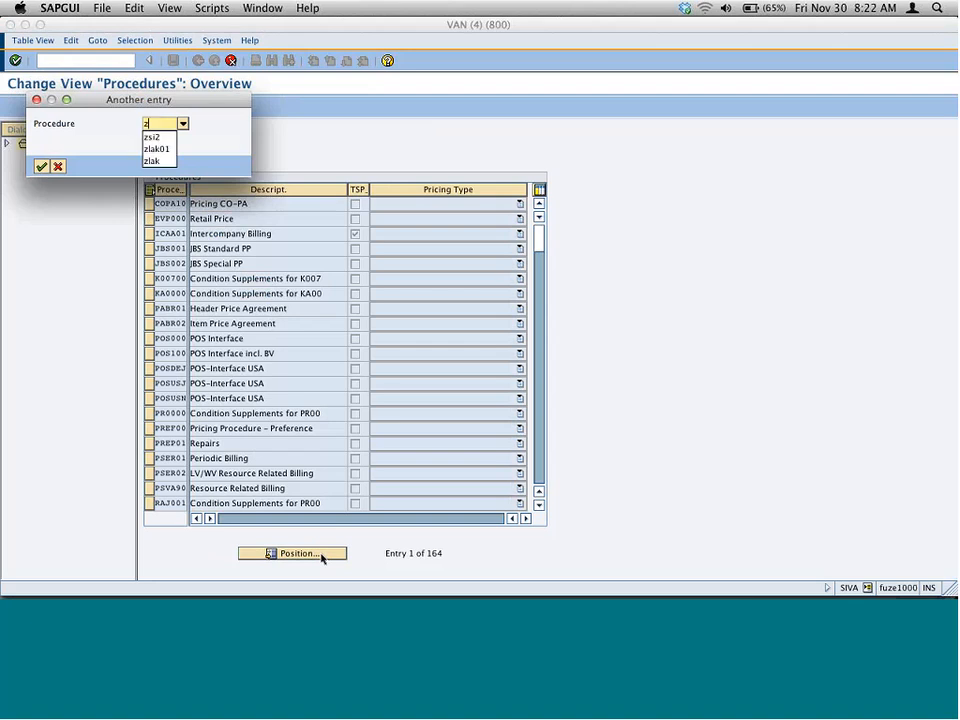
type("lak01")
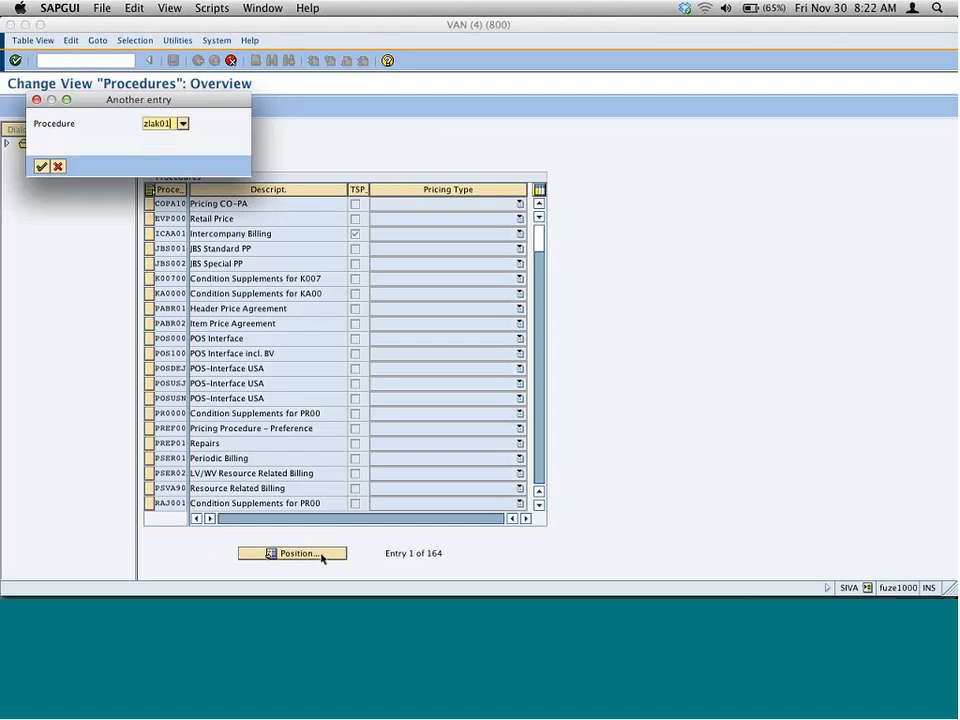
key("Return")
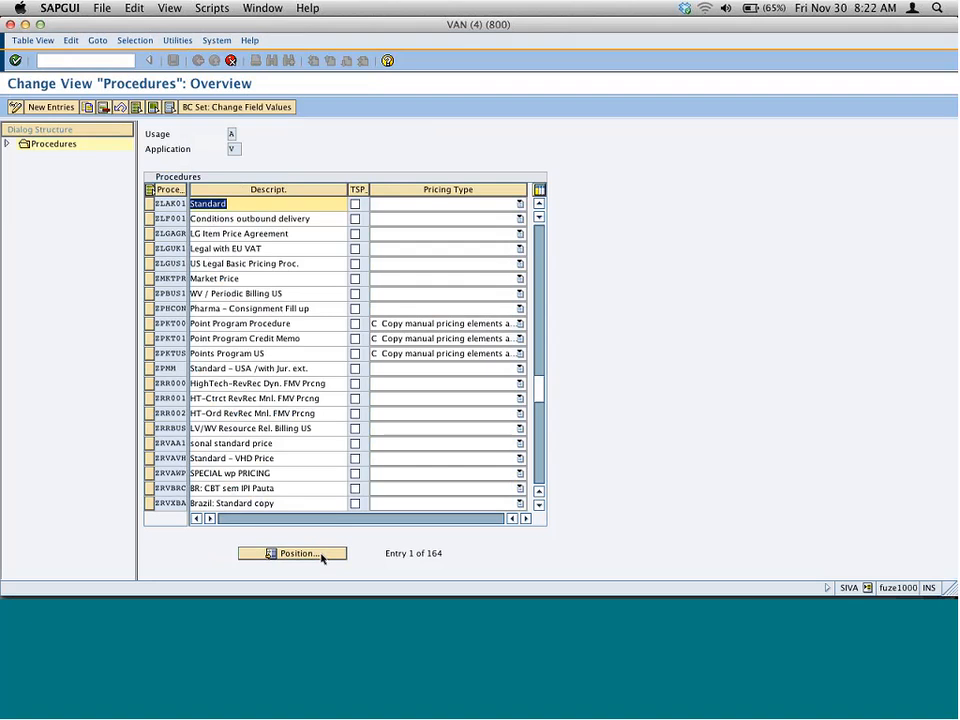
left_click(150, 204)
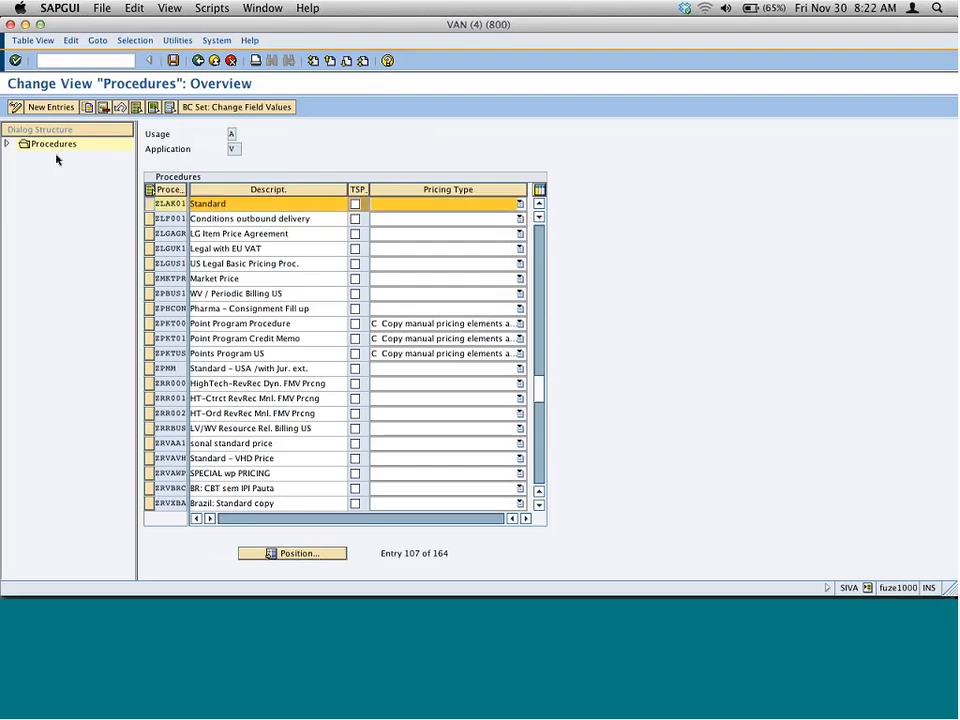
left_click(7, 144)
double_click(60, 158)
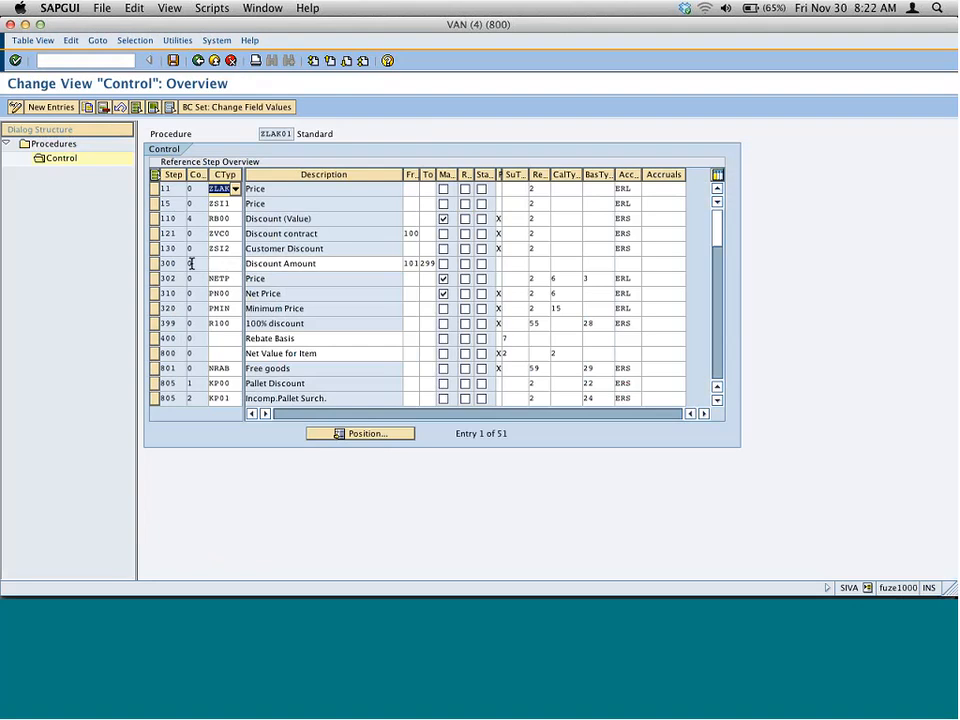
Copy the ZSI2 line at step 130 to step 140 with condition type ZSI3 and save it to the customizing request
left_click(154, 248)
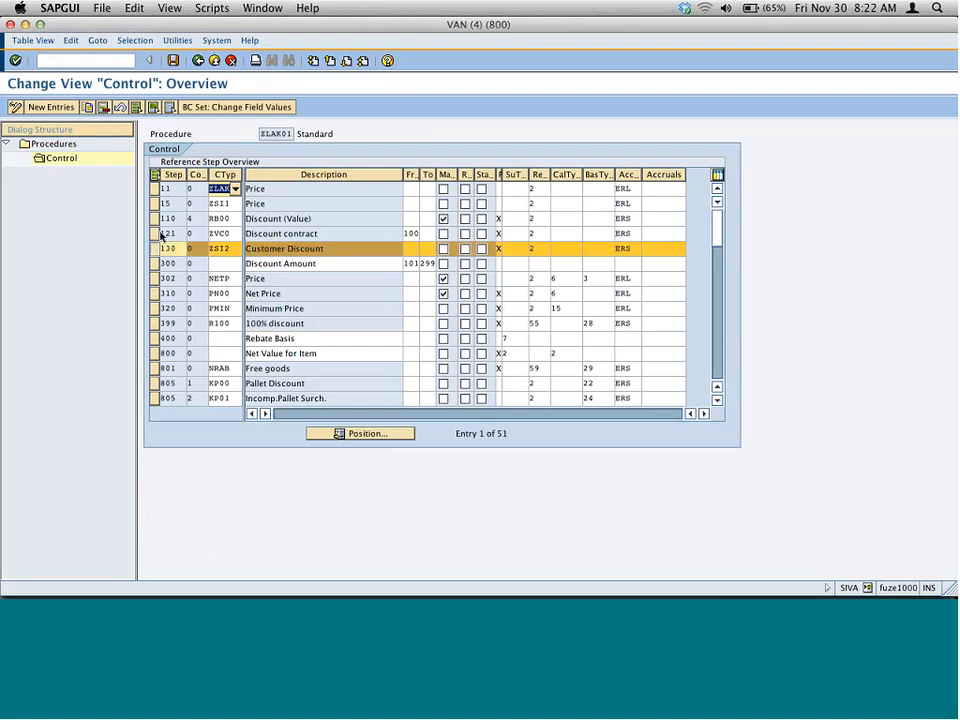
key("F2")
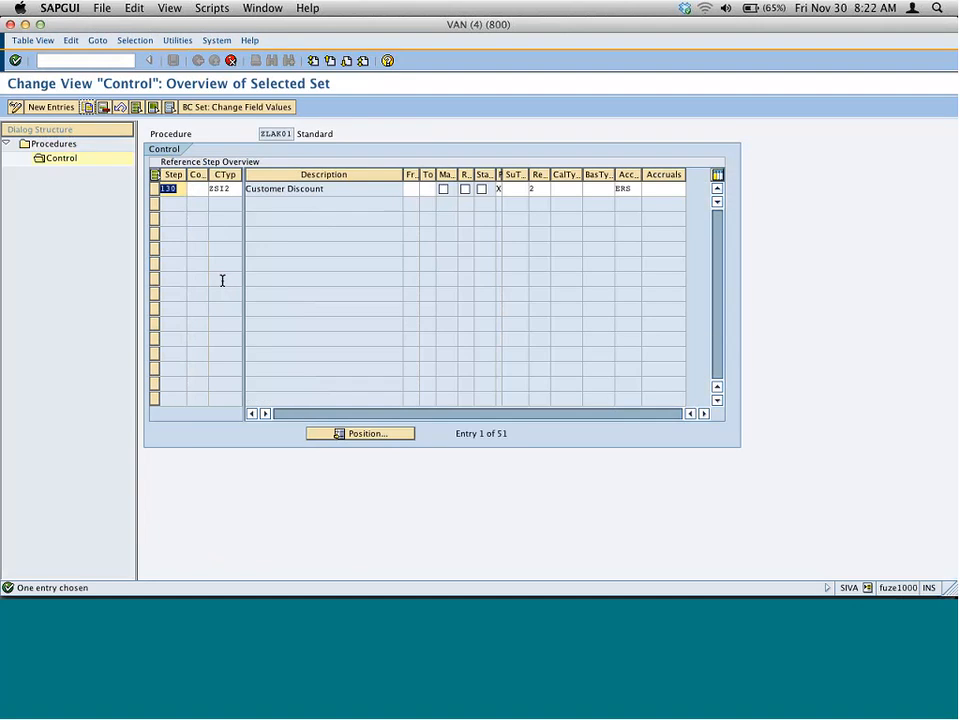
type("140")
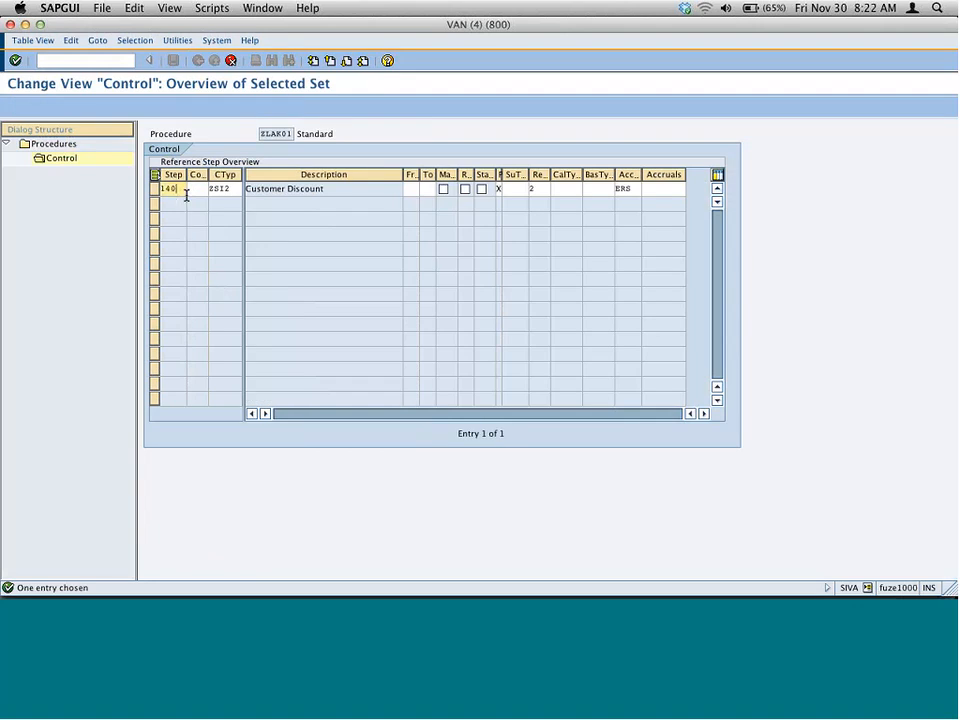
key("Tab")
type("zsi3")
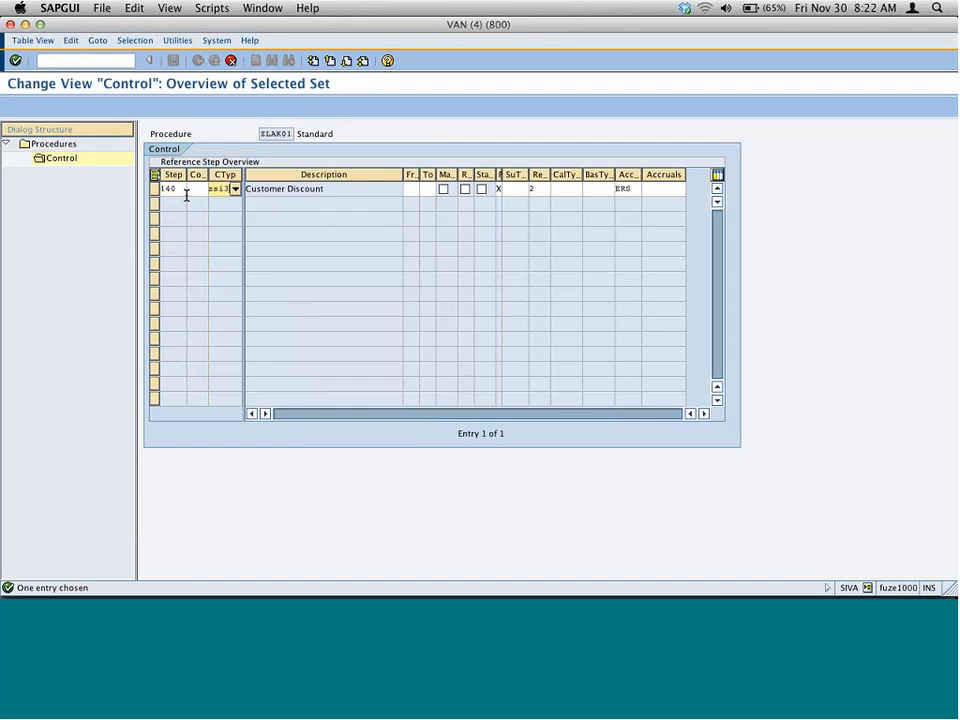
key("Return")
key("ctrl+s")
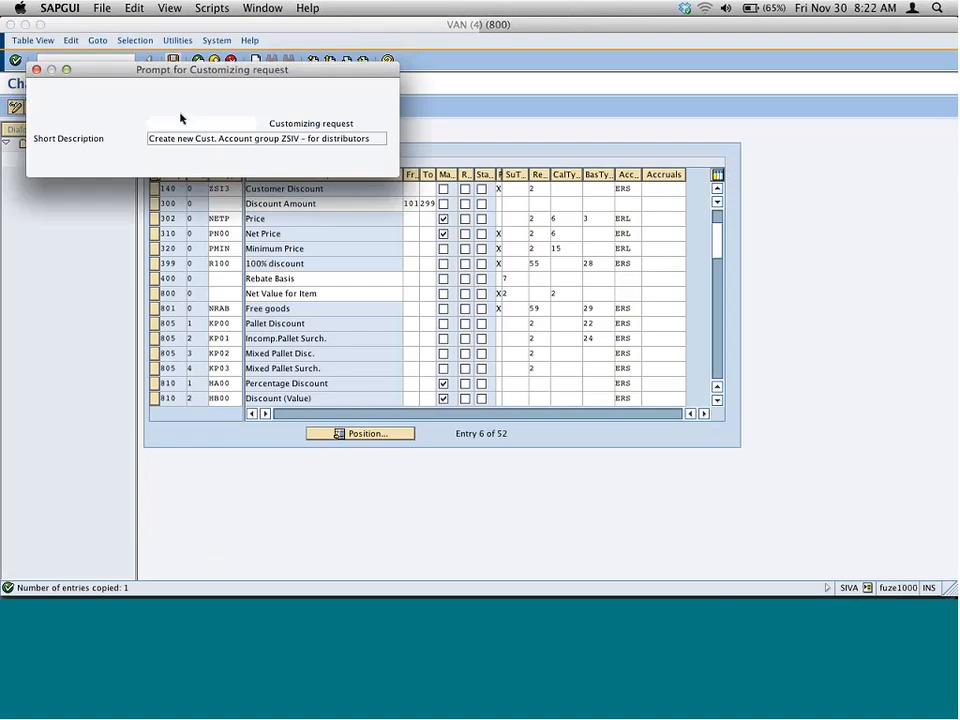
left_click(41, 166)
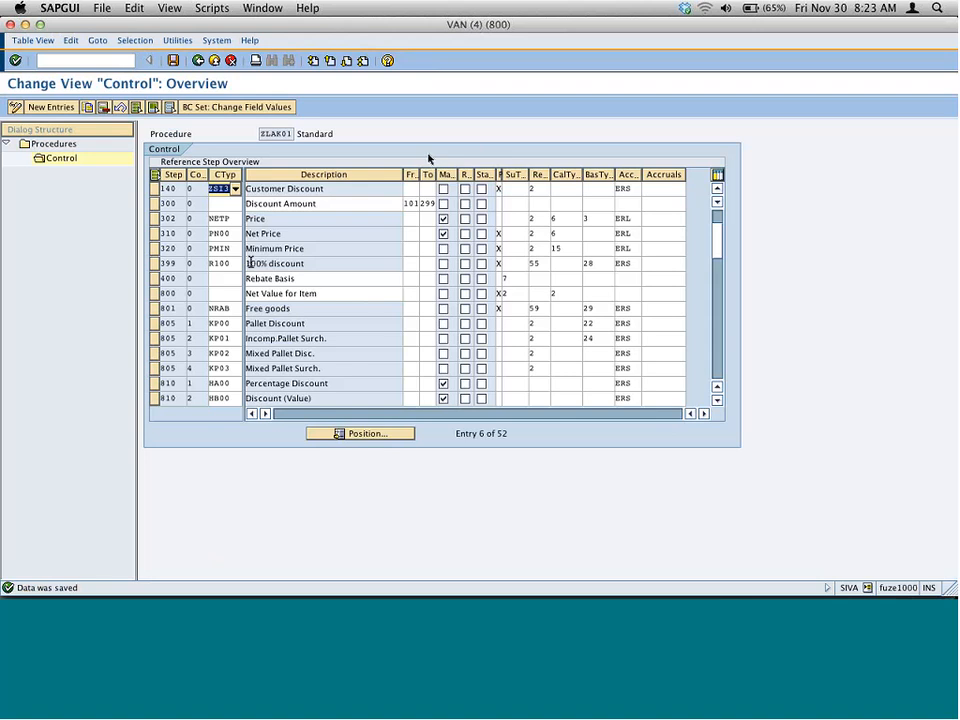
Check the ZSI3 line at step 140 among the procedure's discount steps and save the procedure again
left_click(717, 189)
left_click(717, 189)
left_click(717, 190)
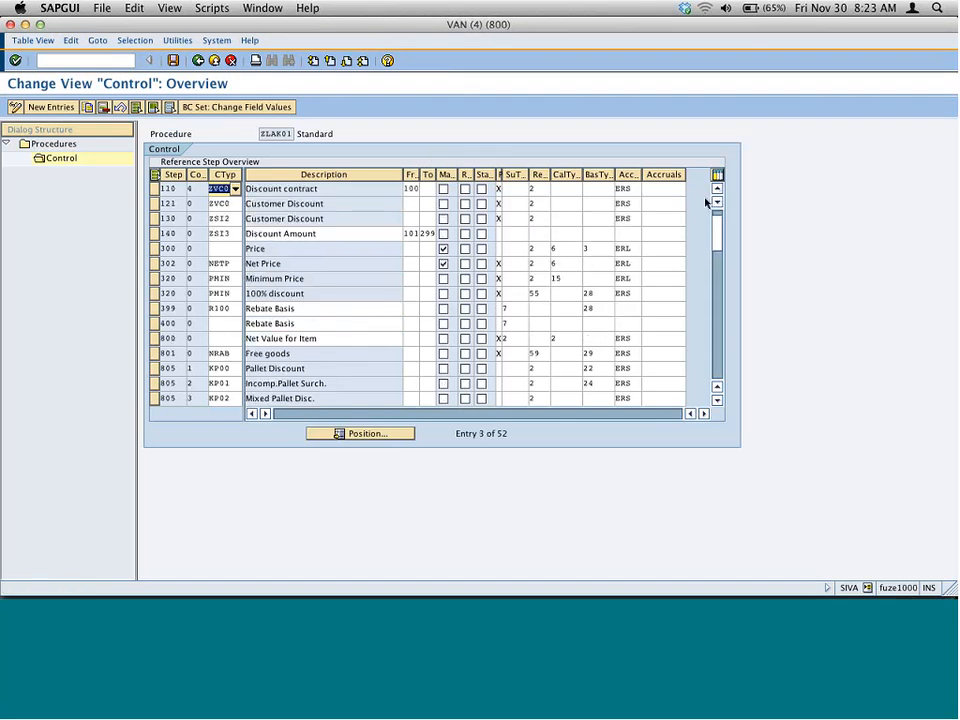
left_click(717, 190)
left_click(229, 248)
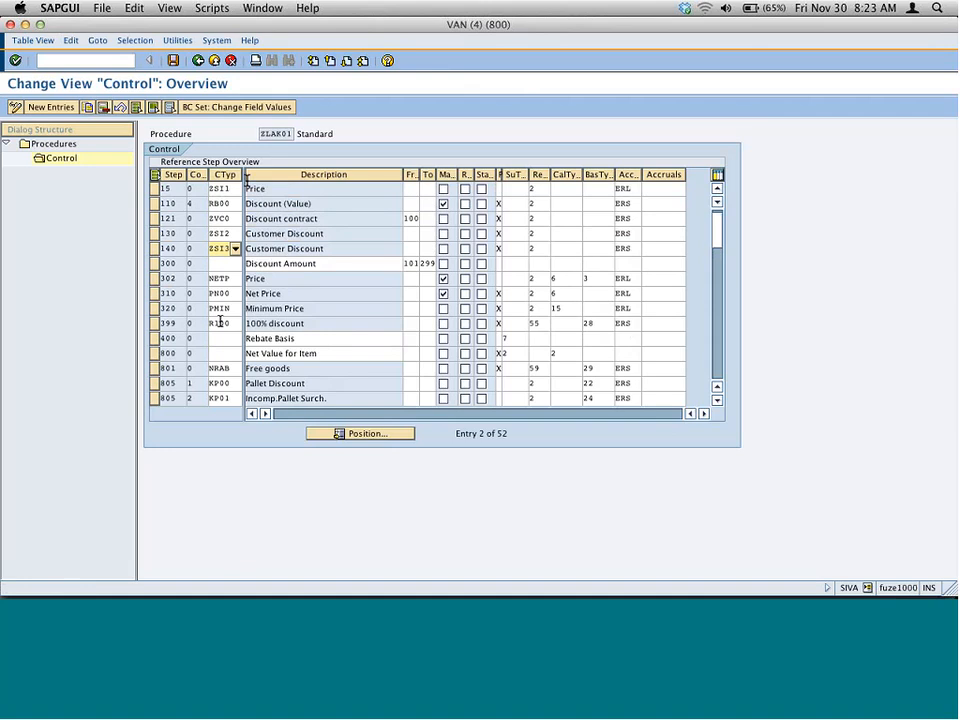
left_click(175, 62)
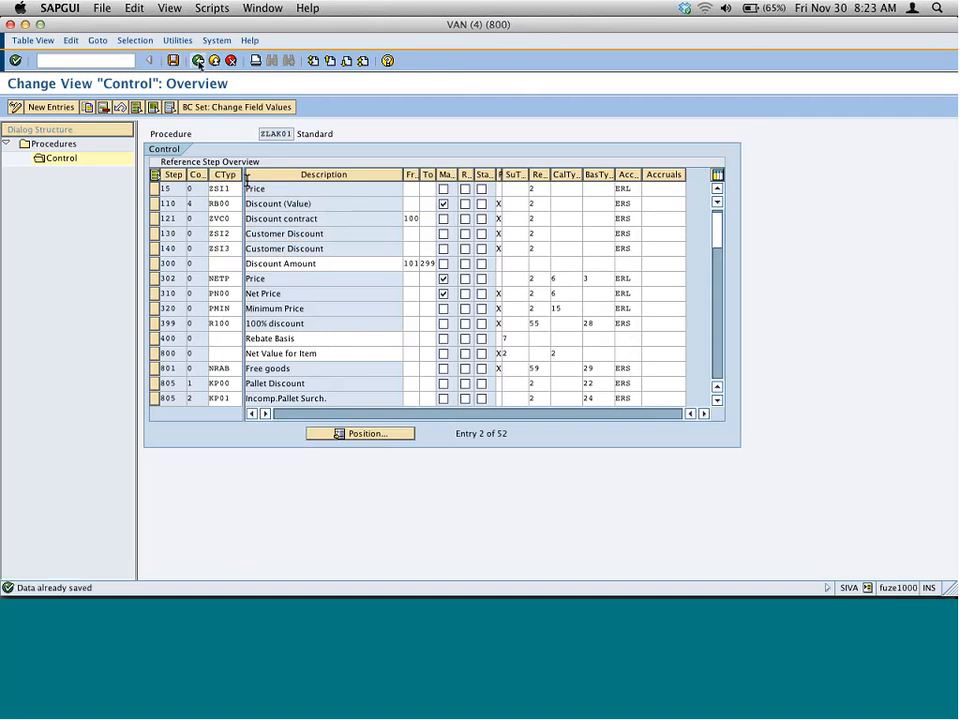
Leave the pricing procedure maintenance and start condition record creation with transaction VK11
left_click(197, 62)
left_click(198, 62)
left_click(198, 62)
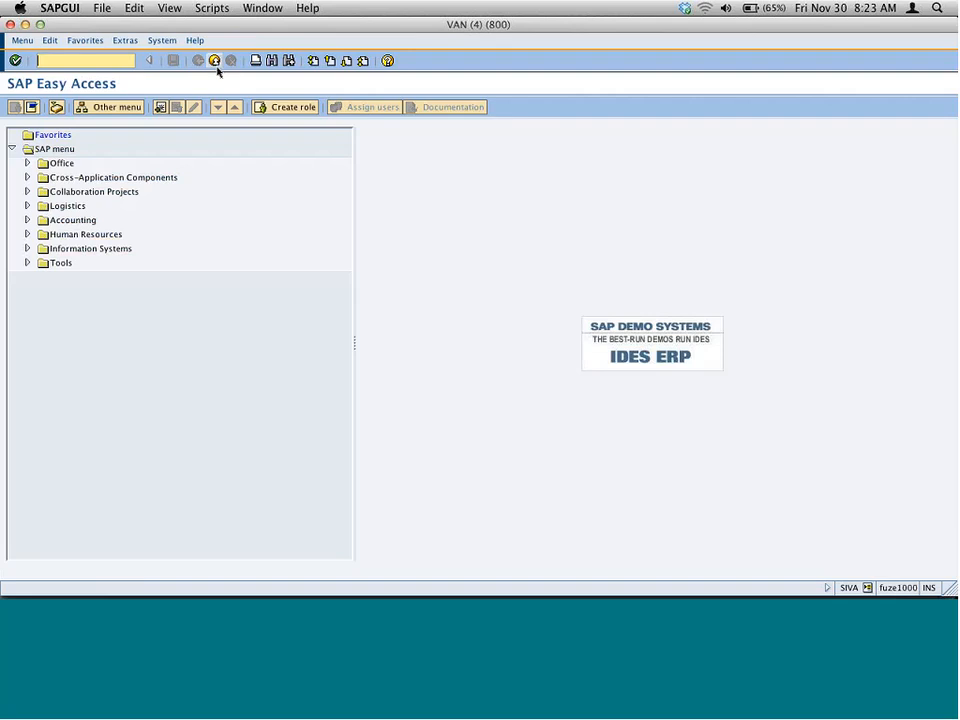
type("vk11")
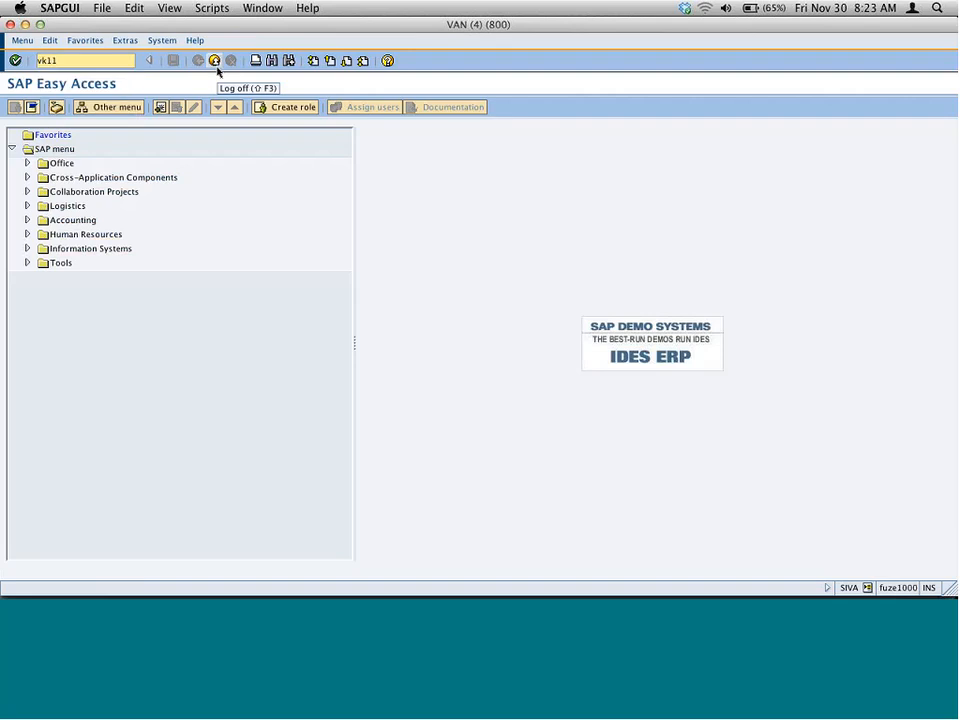
key("Return")
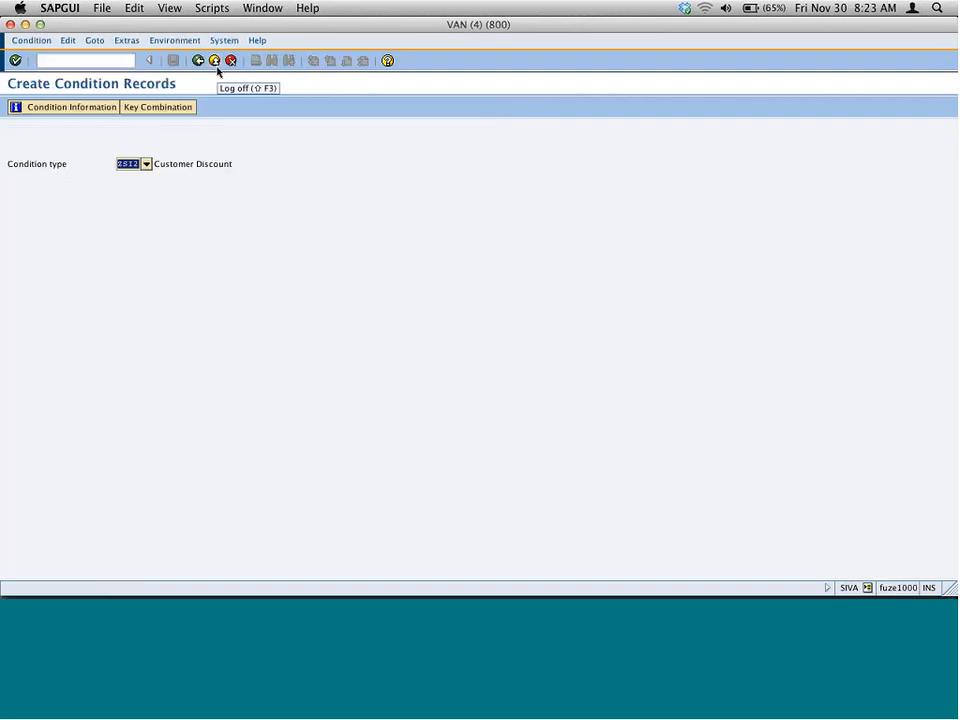
Choose condition type ZSI3 with the Material key combination for the new condition record
key("BackSpace")
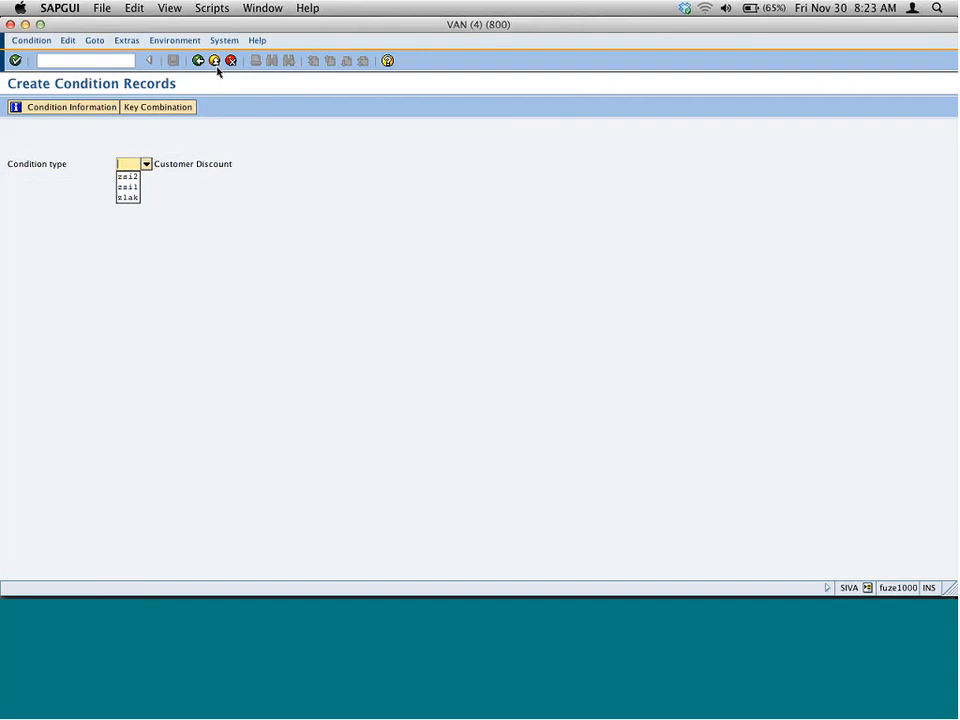
type("zl")
key("BackSpace")
type("si1")
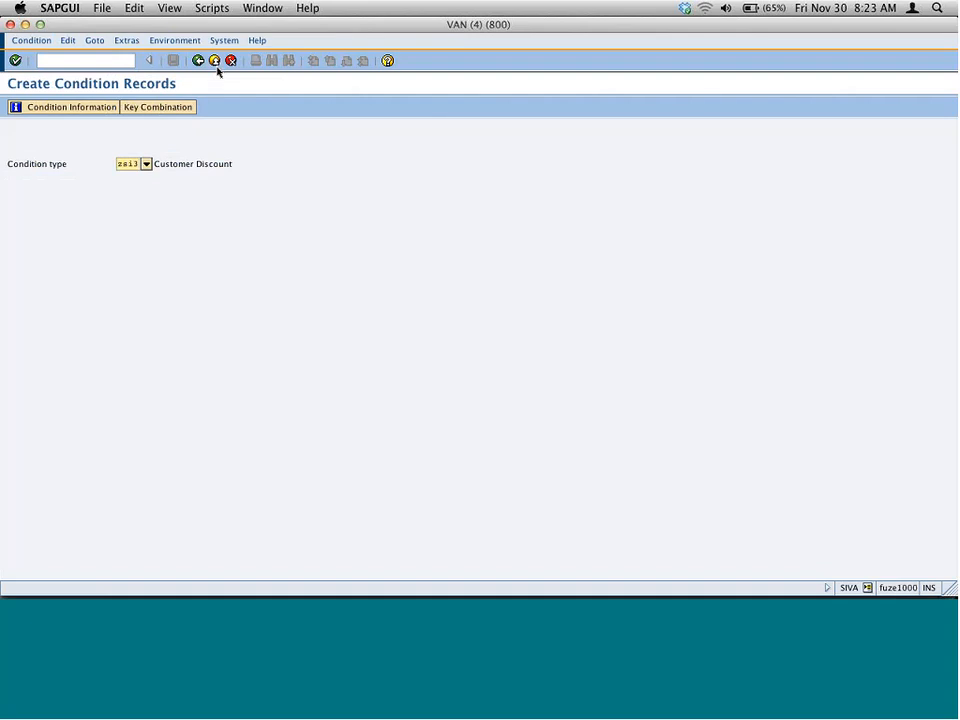
left_click(216, 66)
key("Down")
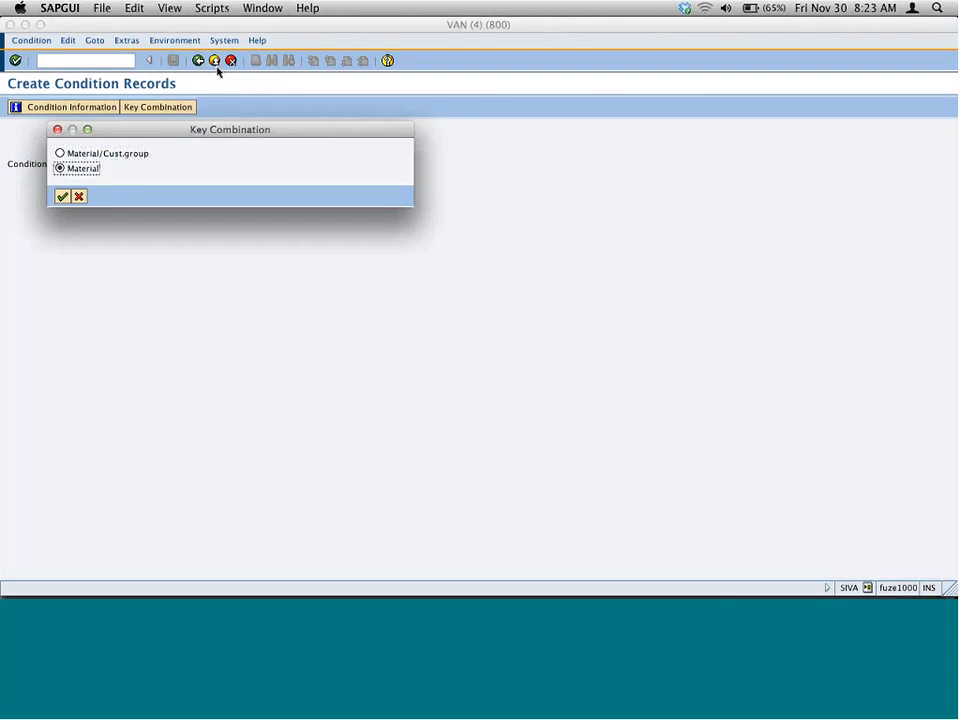
key("Return")
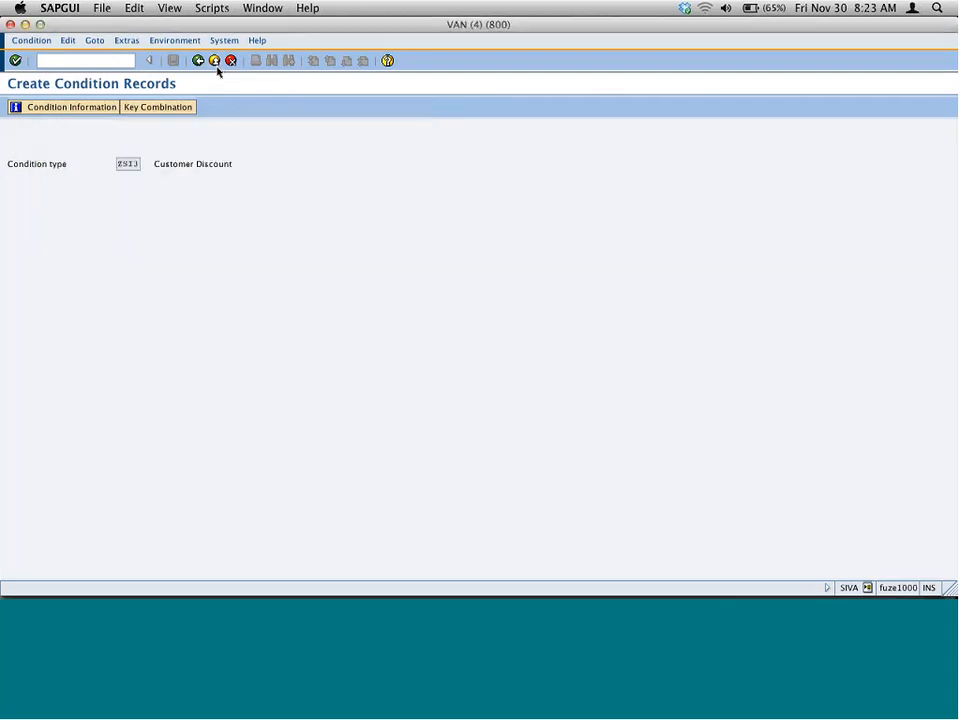
Enter a ZSI3 discount record for material M-01 with an amount of 15 percent
type("m-01")
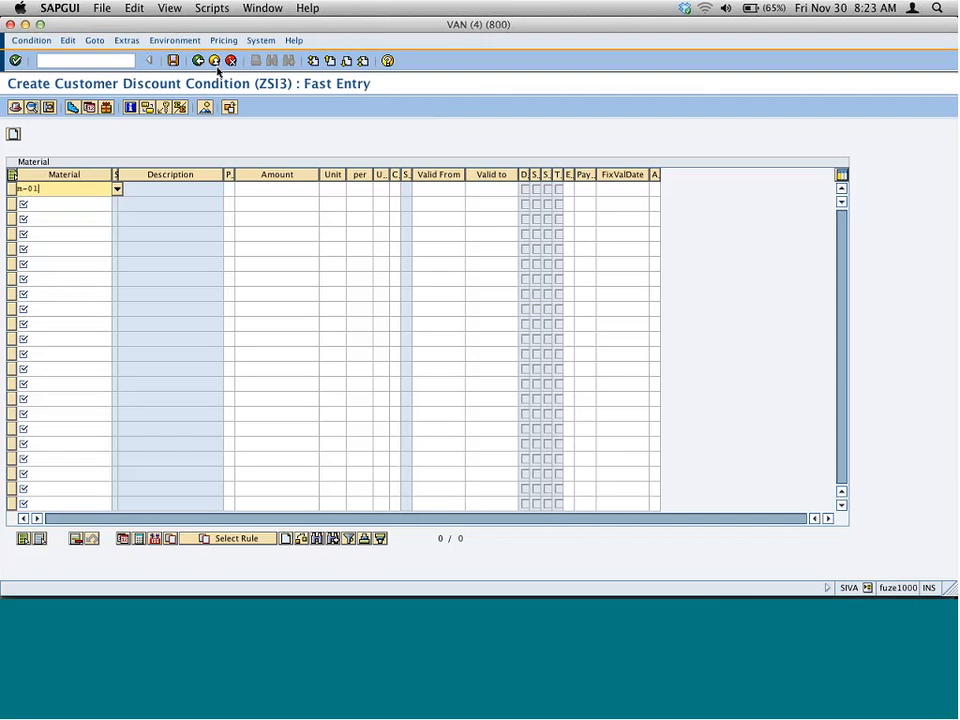
key("Tab")
type("1")
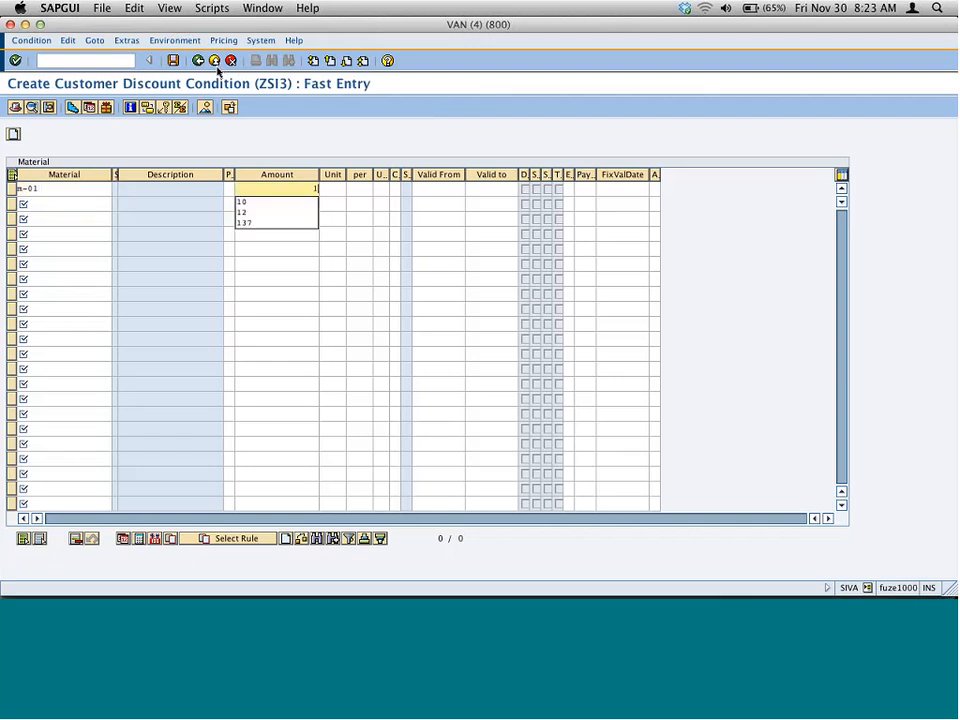
type("5")
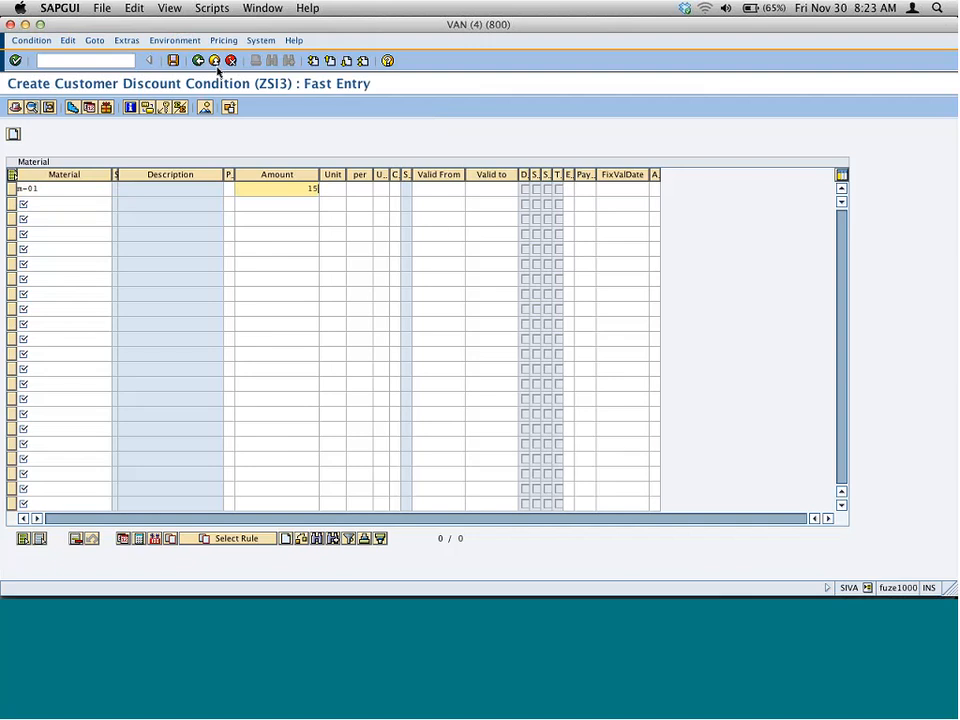
key("Return")
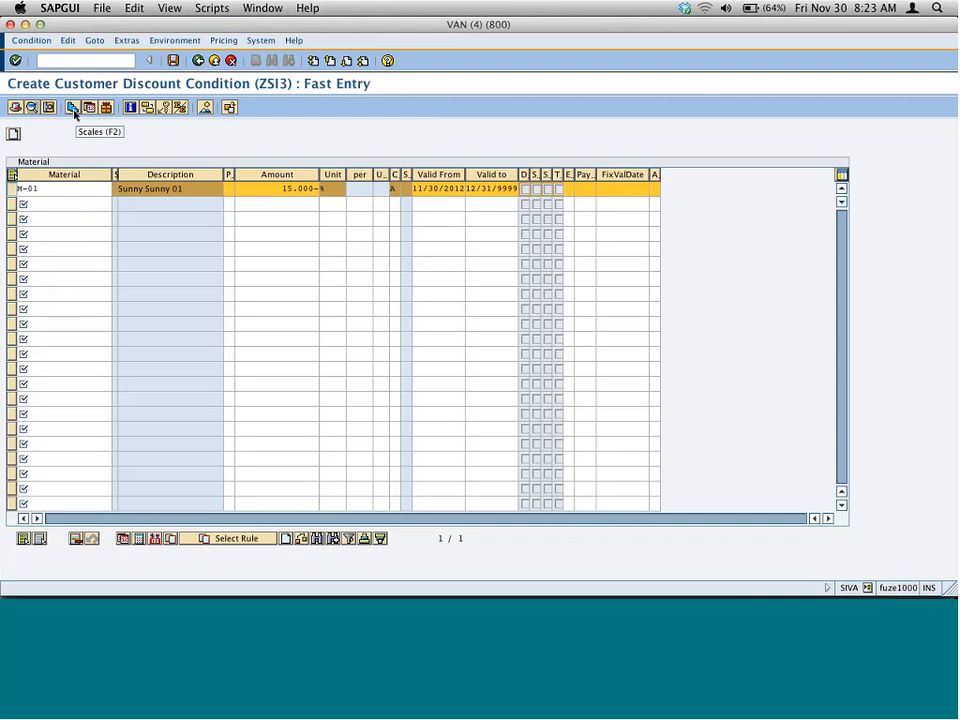
Open the scales of the M-01 record and define 15 percent from 100 PC and 20 percent from 200 PC
left_click(73, 107)
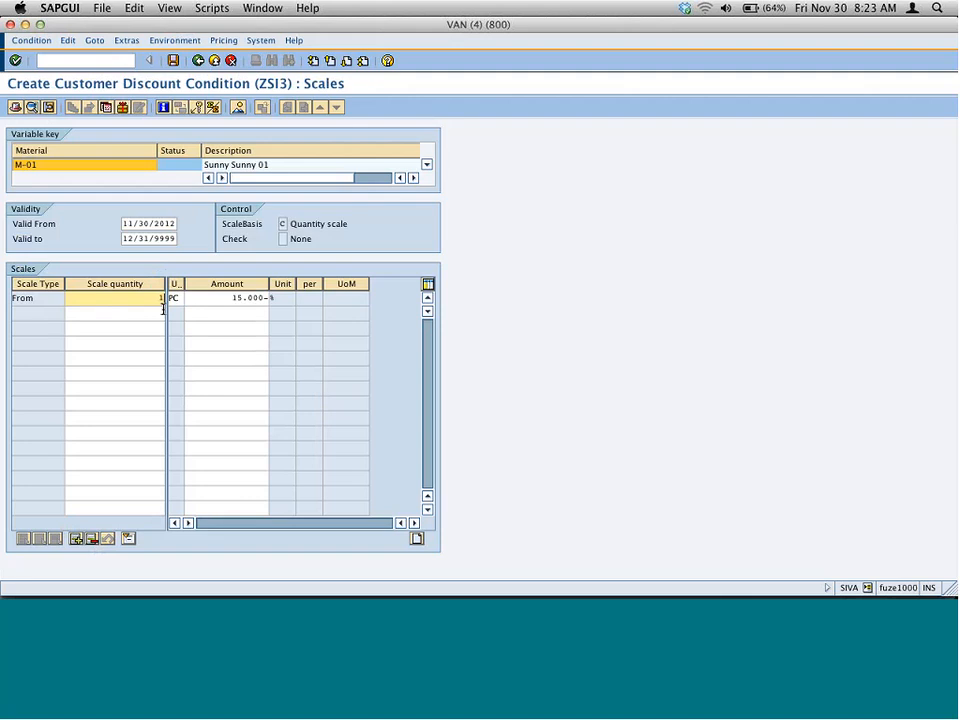
type("00")
key("Return")
left_click(146, 313)
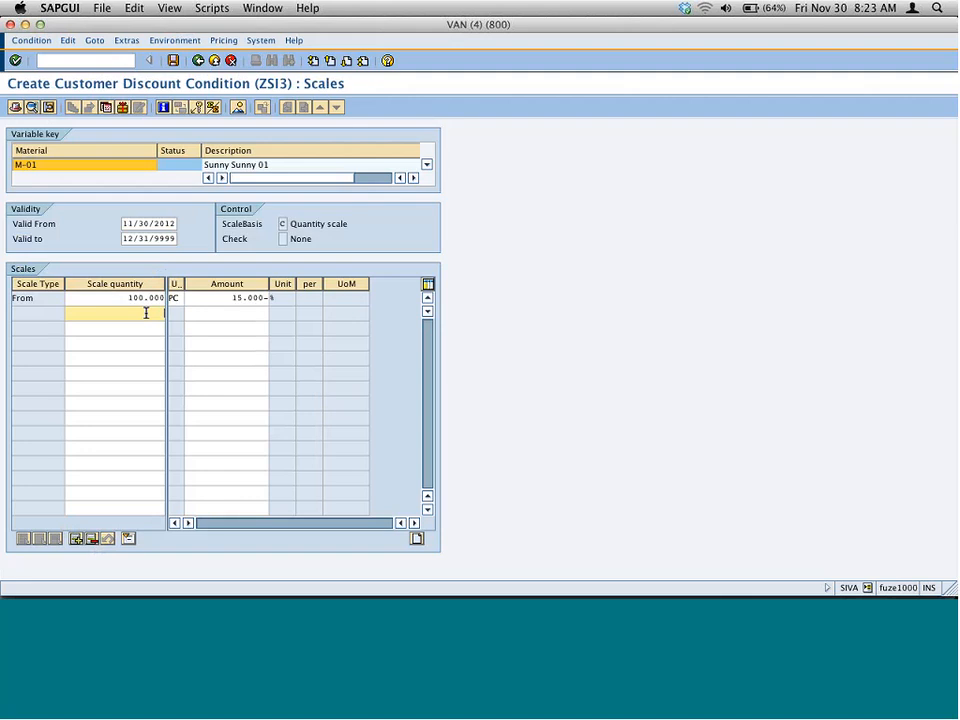
type("200")
key("Tab")
type("20")
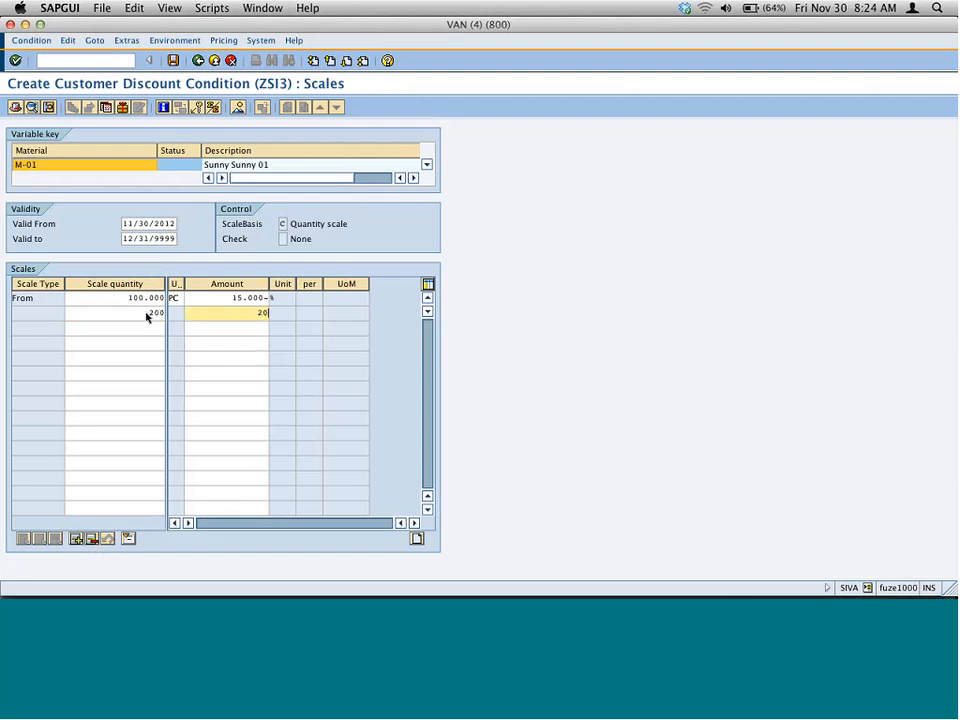
key("Return")
Add a third scale level of 30 percent from 300 PC, then save and leave the ZSI3 condition record
left_click(143, 329)
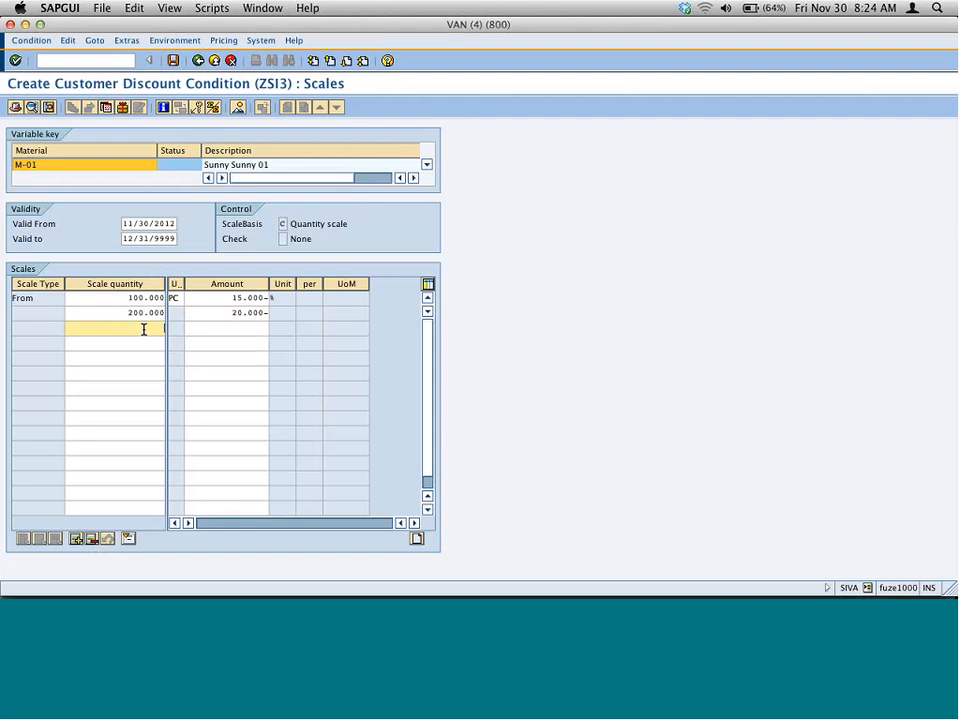
type("300")
key("Tab")
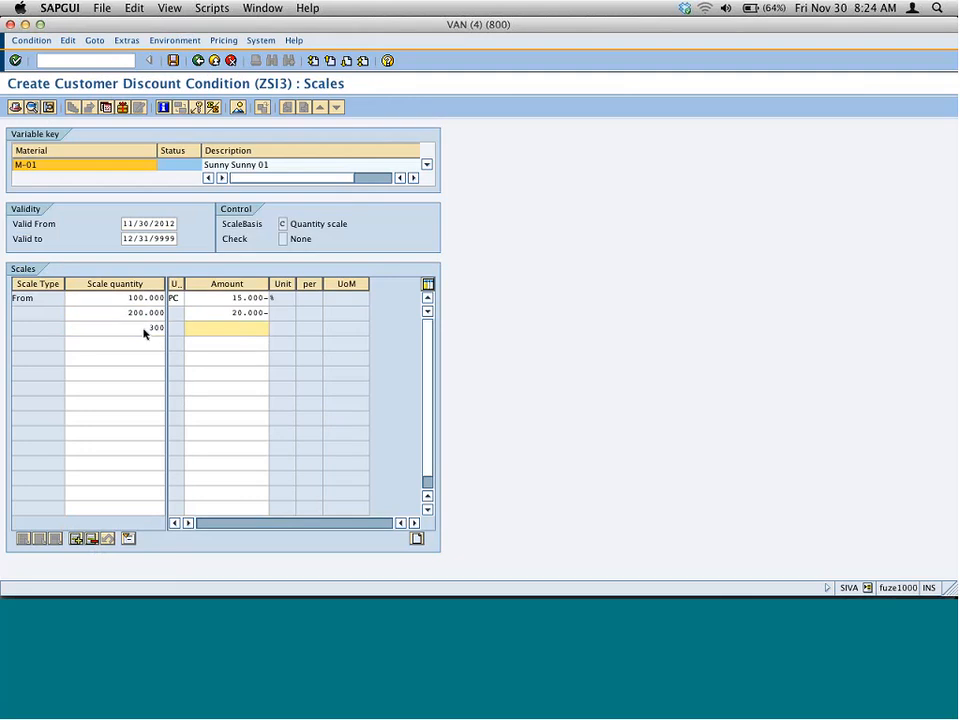
type("30")
key("Return")
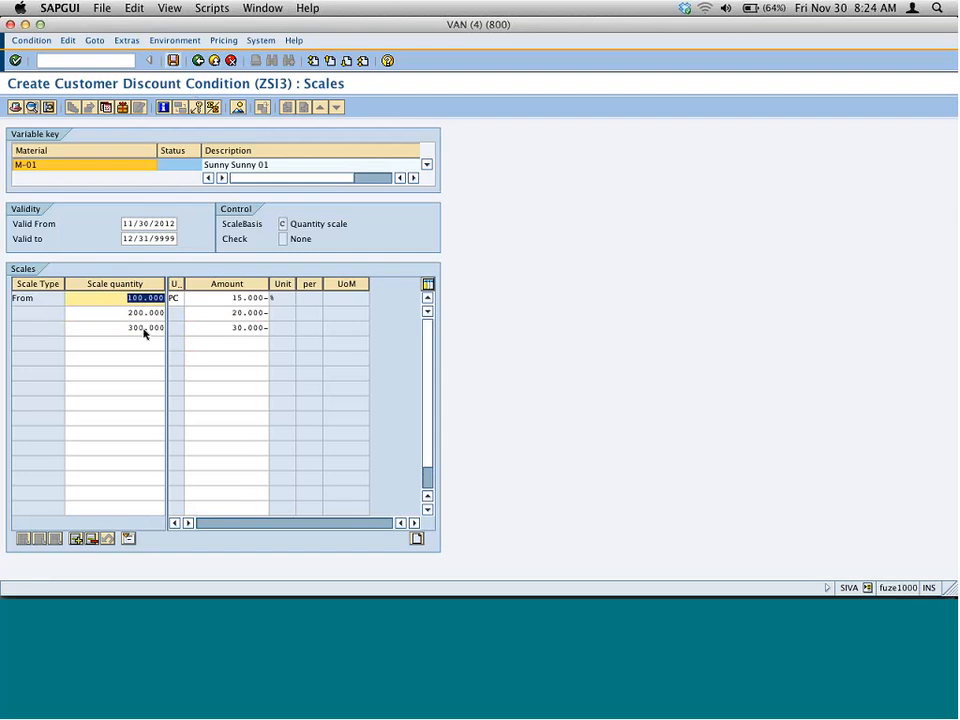
left_click(199, 61)
left_click(199, 62)
left_click(199, 62)
Start a ZLAK sales order with transaction VA01 for the preset sales area and enter the sold-to party's customer number
type("v")
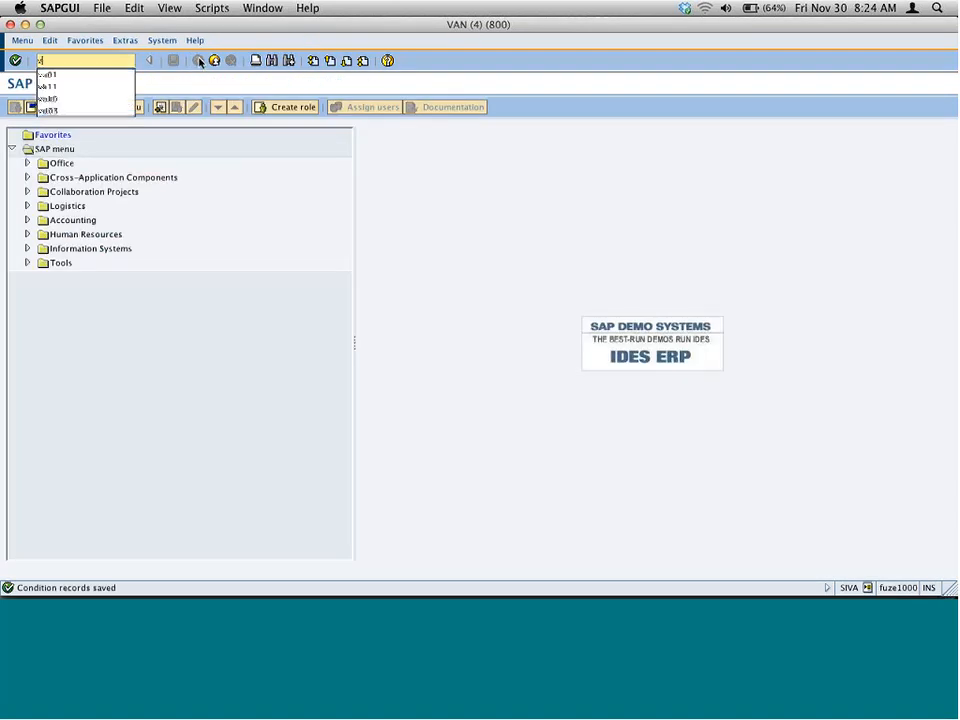
type("a01")
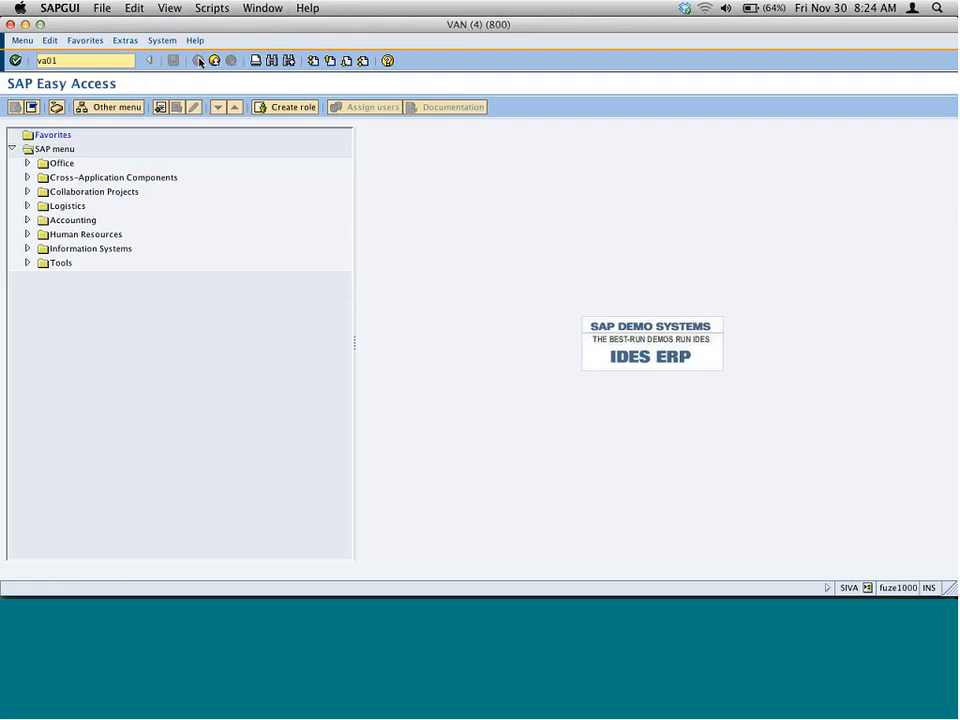
key("Return")
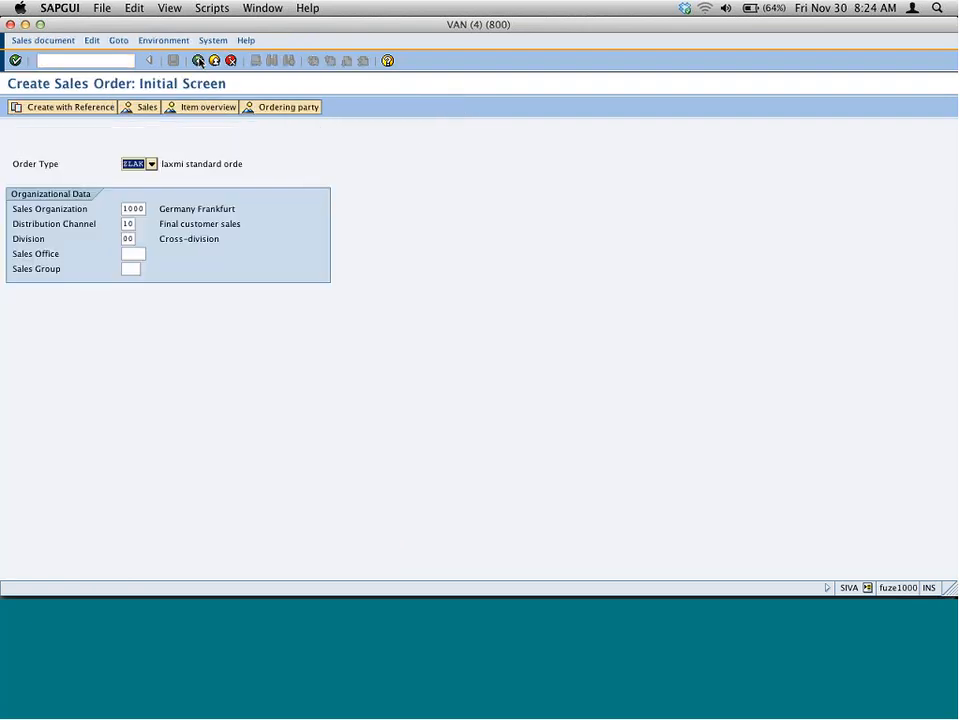
key("Return")
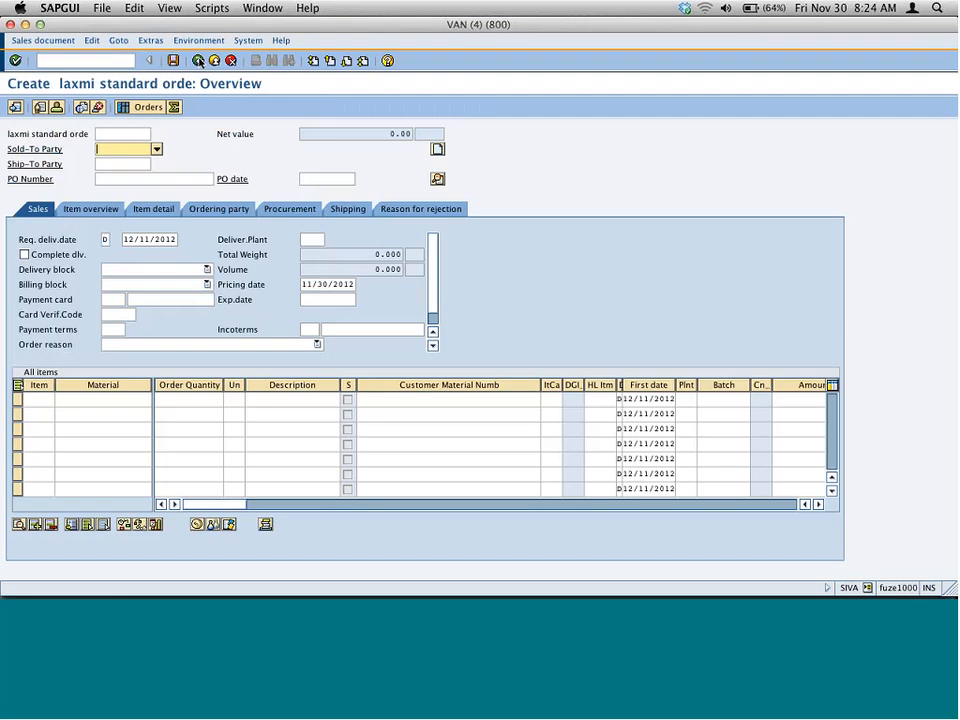
type("400")
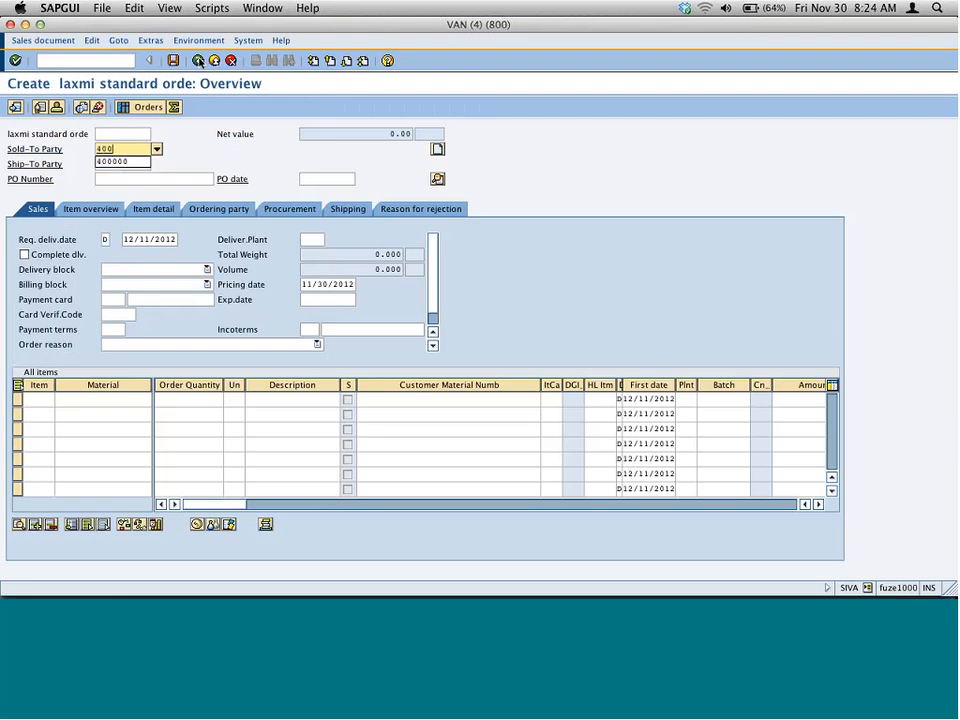
type("000")
key("Return")
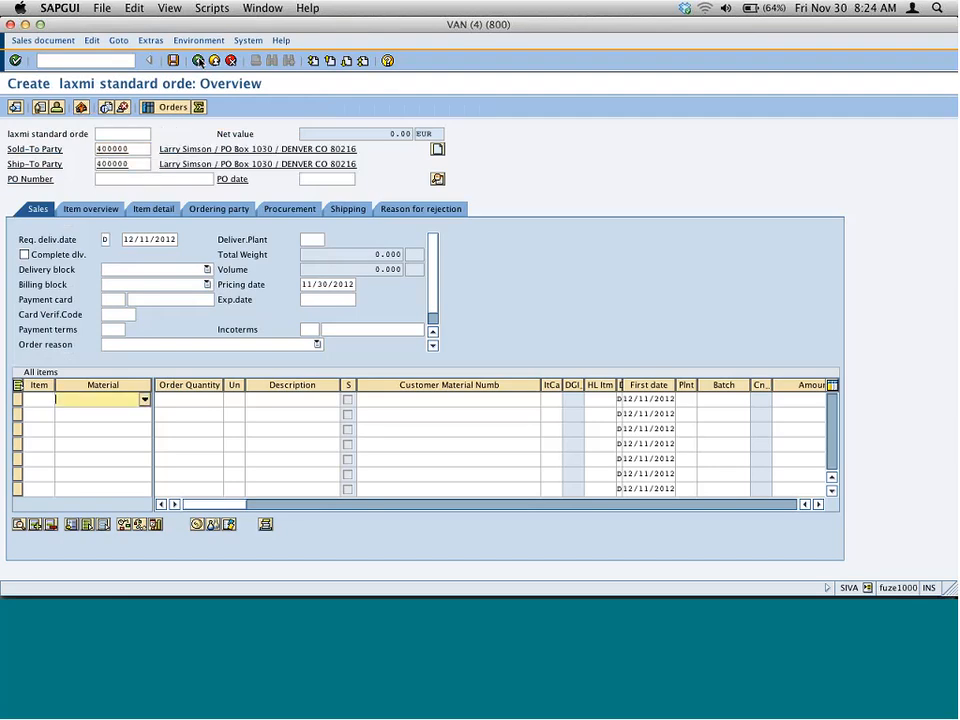
Enter material M-01 with an order quantity of 50 as the first order item
type("m-01")
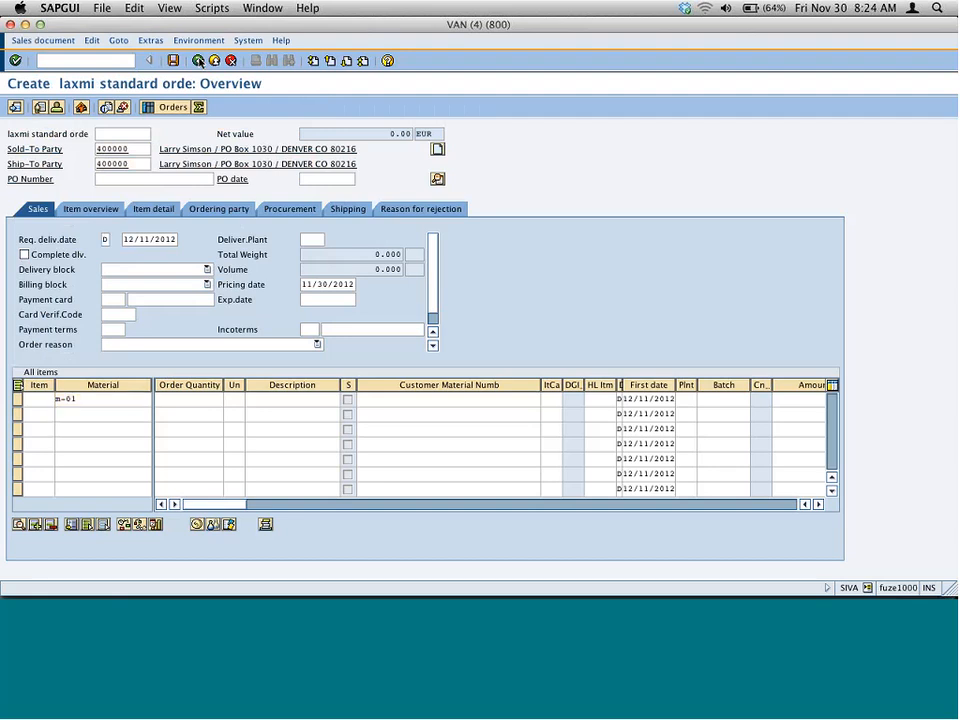
key("Tab")
type("5")
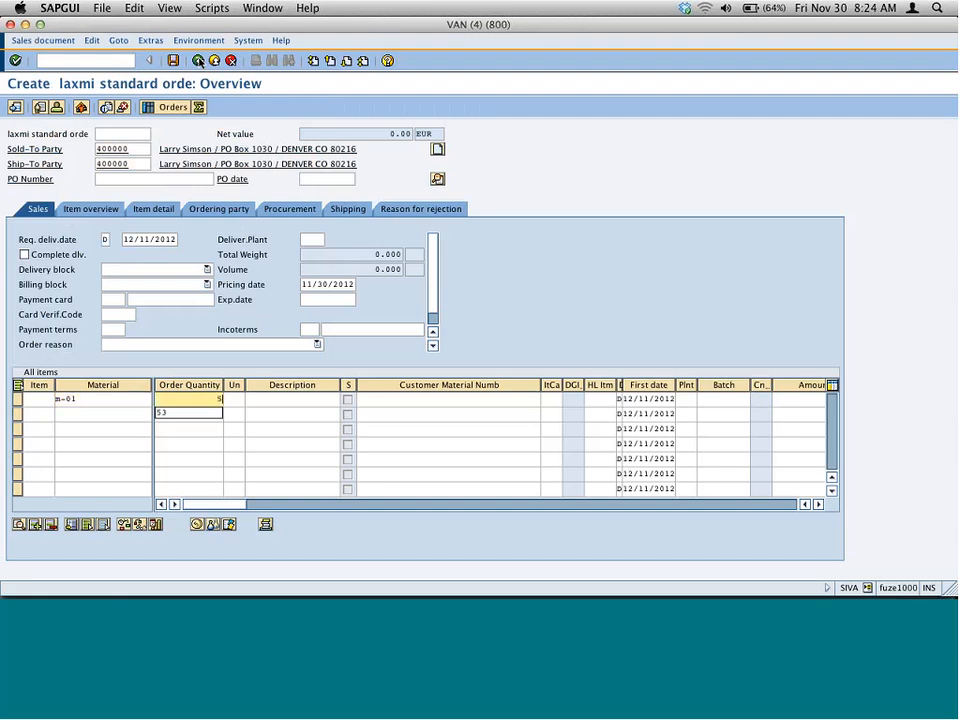
type("0")
key("Return")
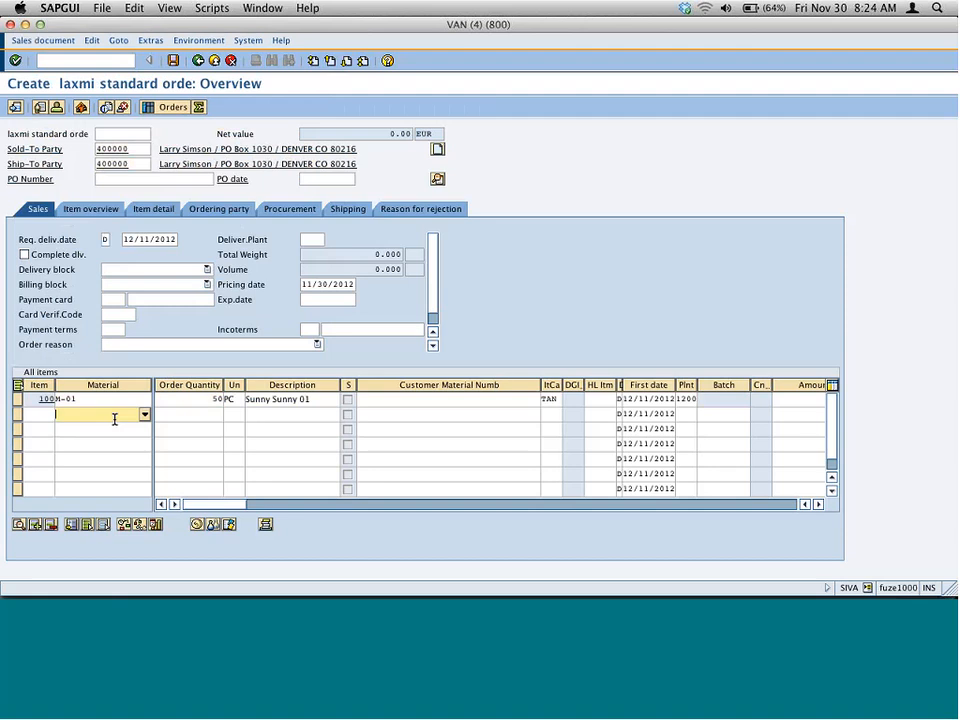
Add two more order items for material M-01 with quantities of 150 and 250
type("m-01")
key("Tab")
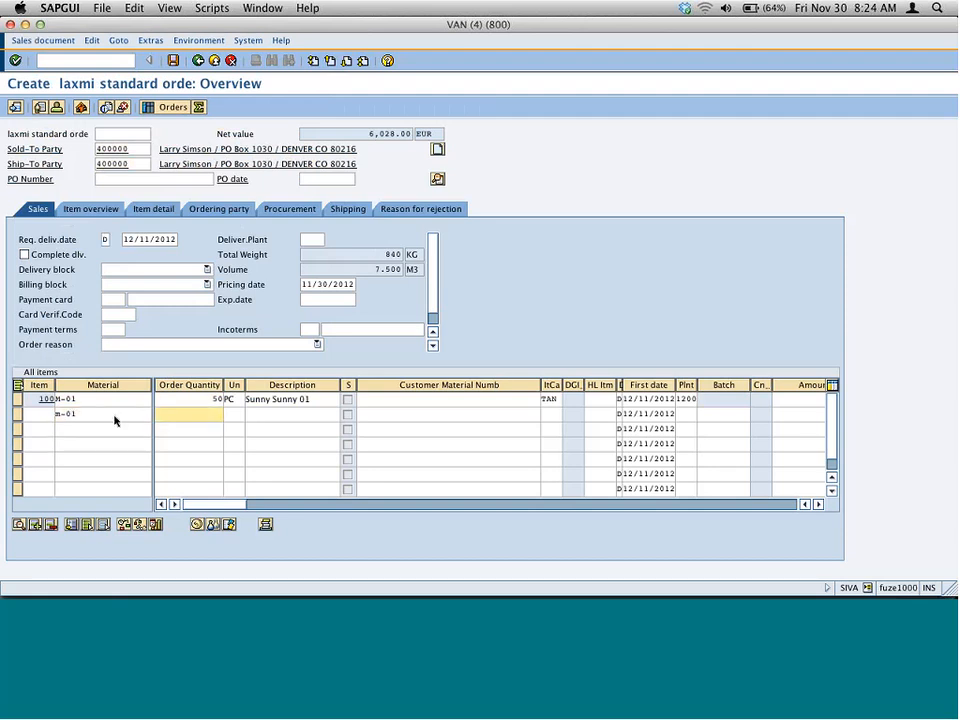
type("150")
key("Return")
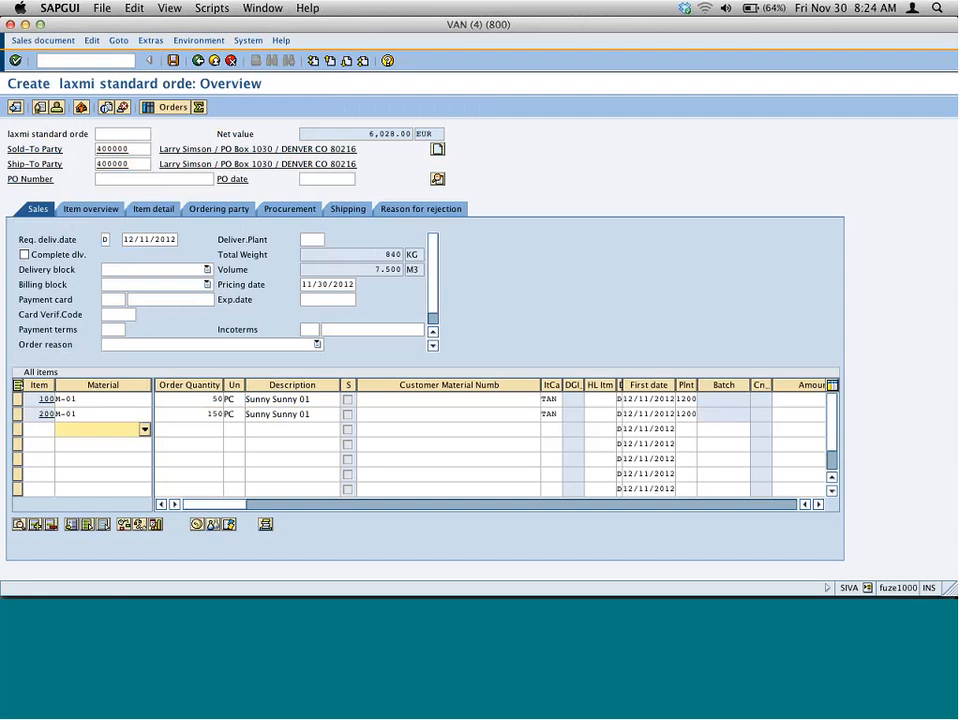
type("m-01")
key("Tab")
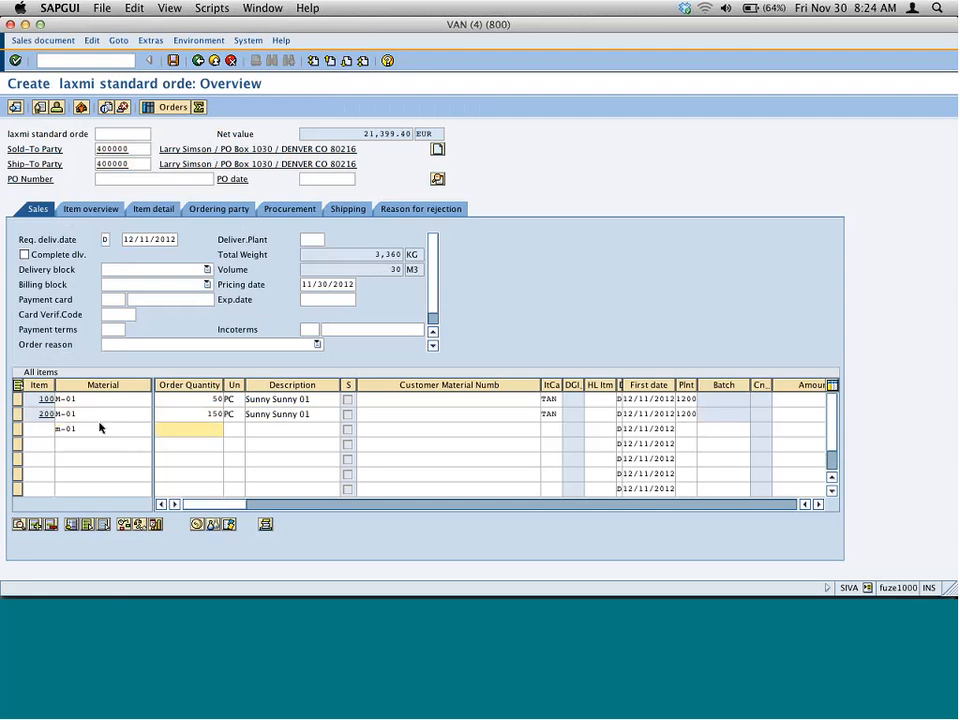
type("250")
key("Return")
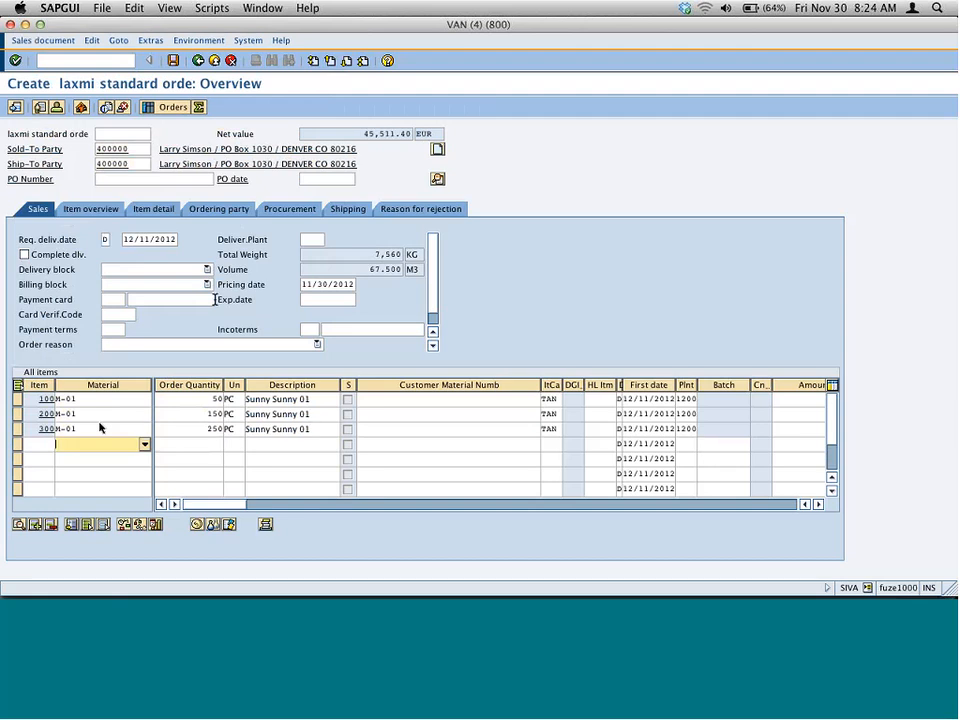
Display the pricing conditions of item 100 and check its ZSI3 discount amount
left_click(17, 399)
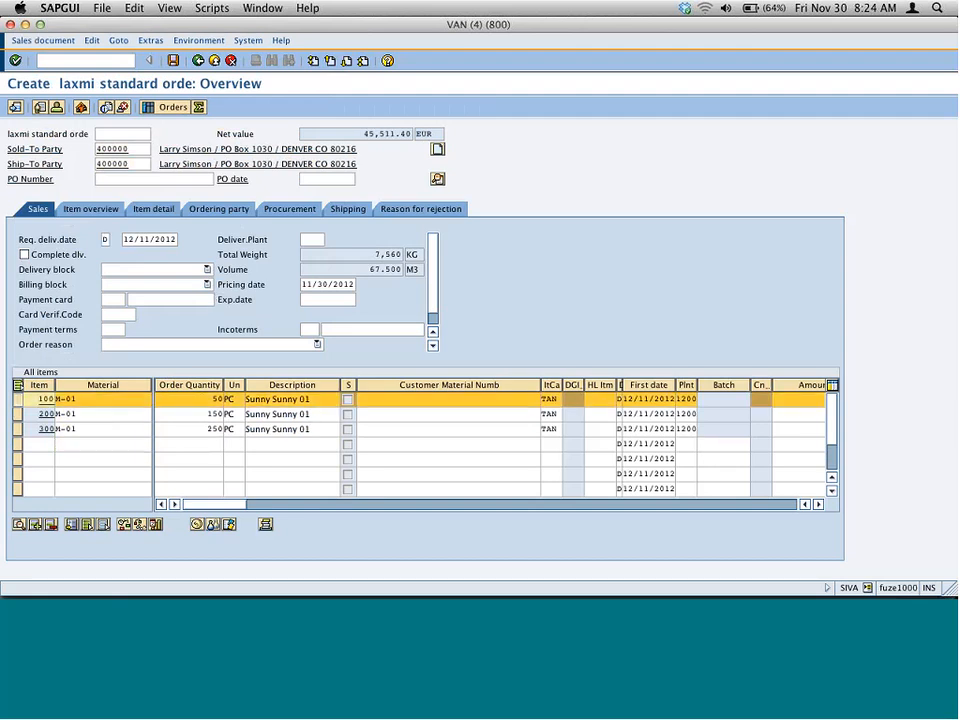
left_click(197, 524)
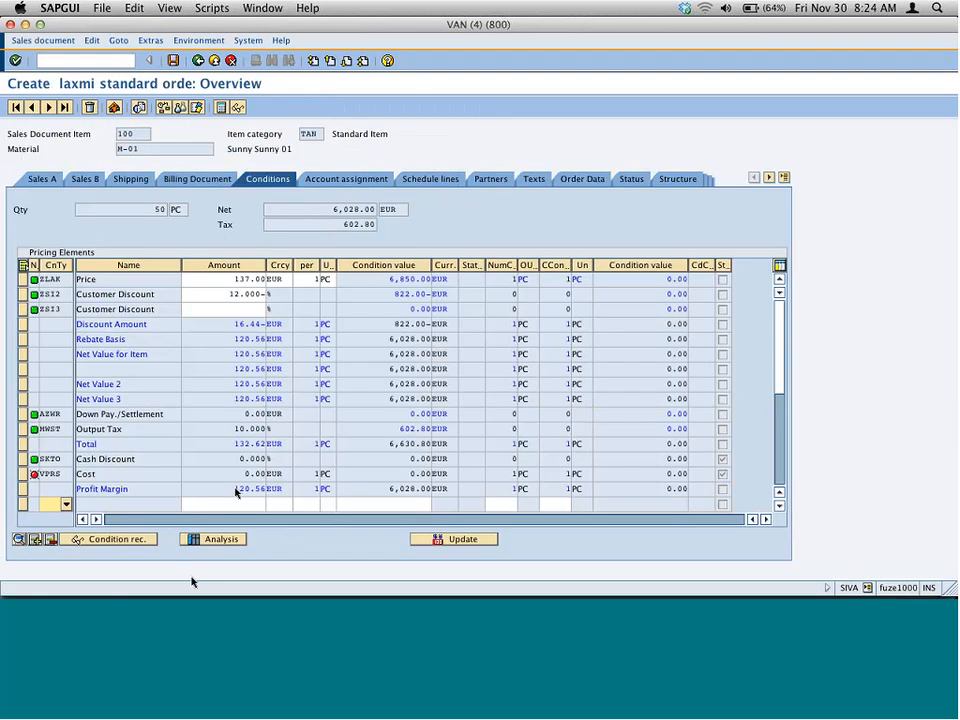
left_click(248, 309)
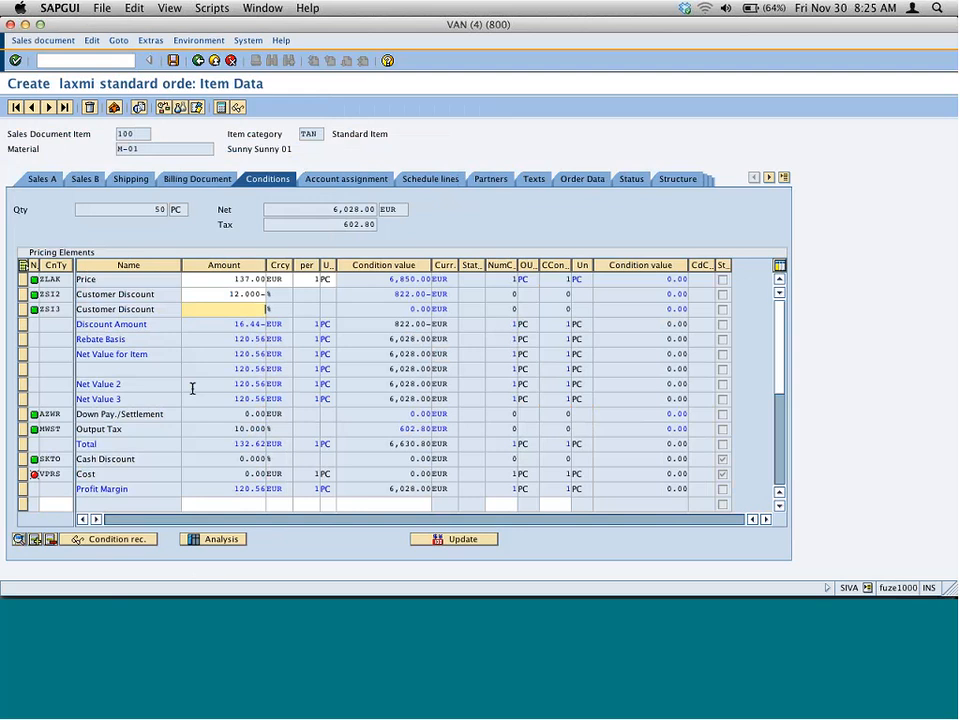
Go to the conditions of item 200 and compare its ZSI3 discount with the order quantity
left_click(49, 107)
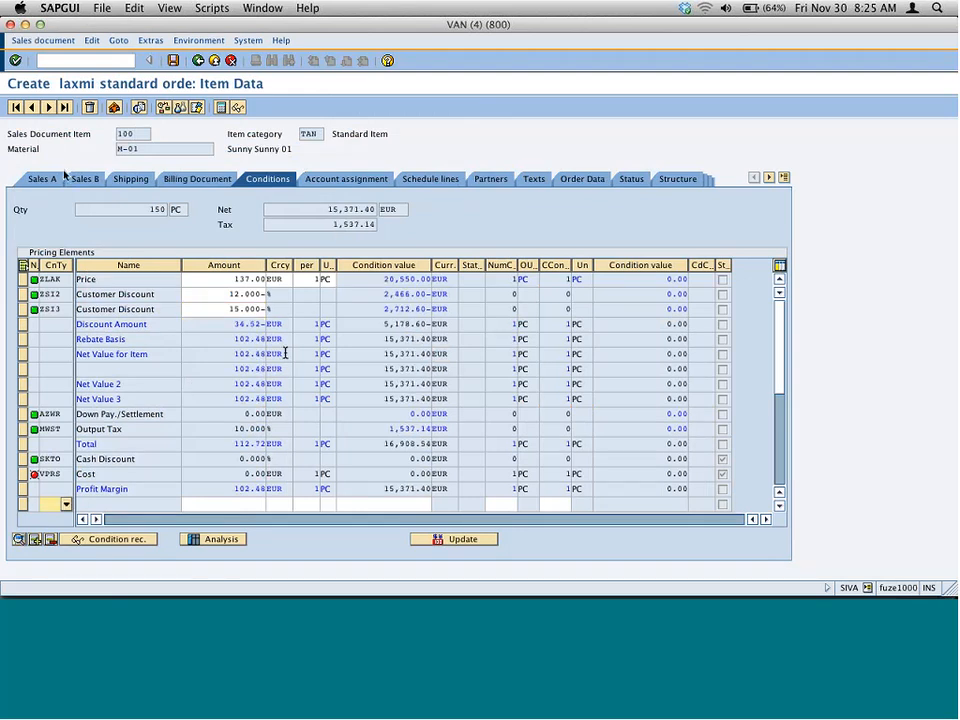
left_click_drag(229, 309, 268, 307)
left_click_drag(146, 211, 176, 213)
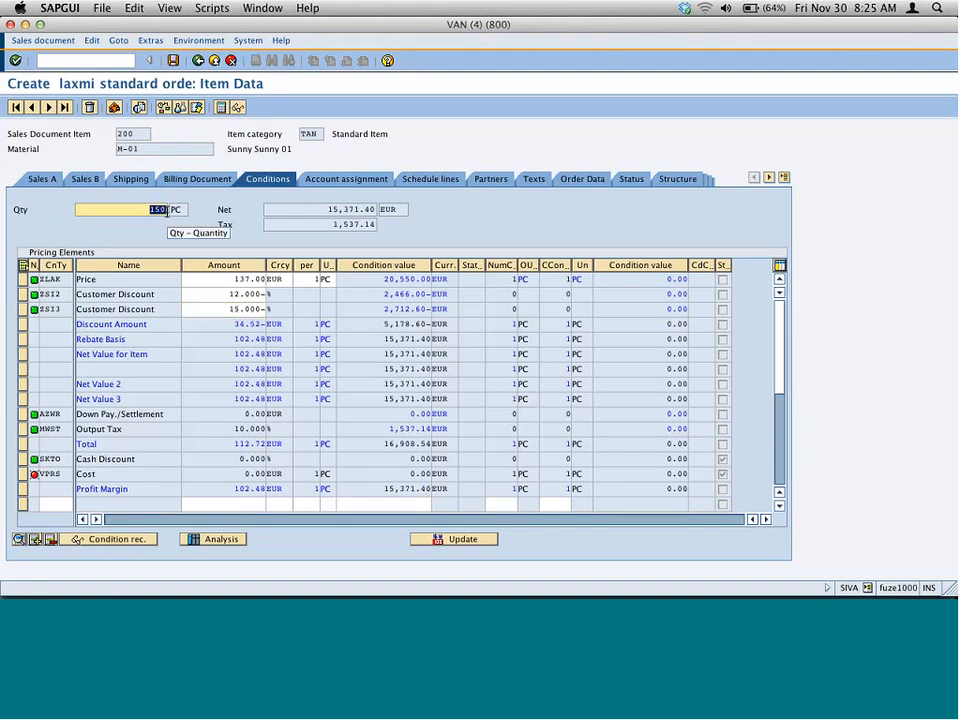
Go to the conditions of item 300, compare its ZSI3 discount with the order quantity and locate the MWST output tax line
left_click(49, 107)
double_click(246, 309)
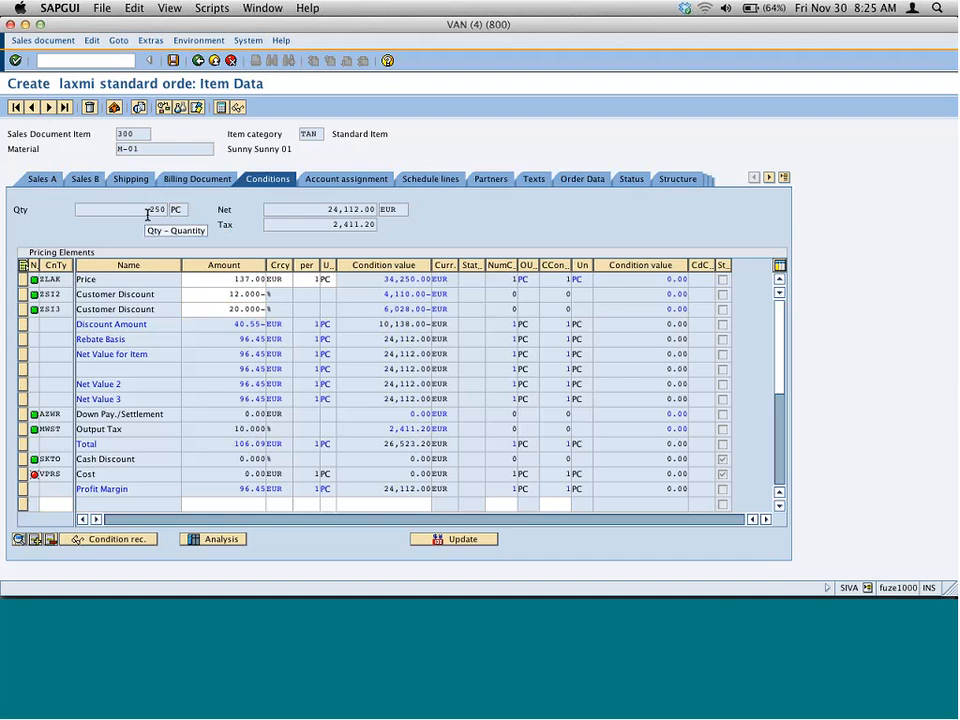
double_click(147, 214)
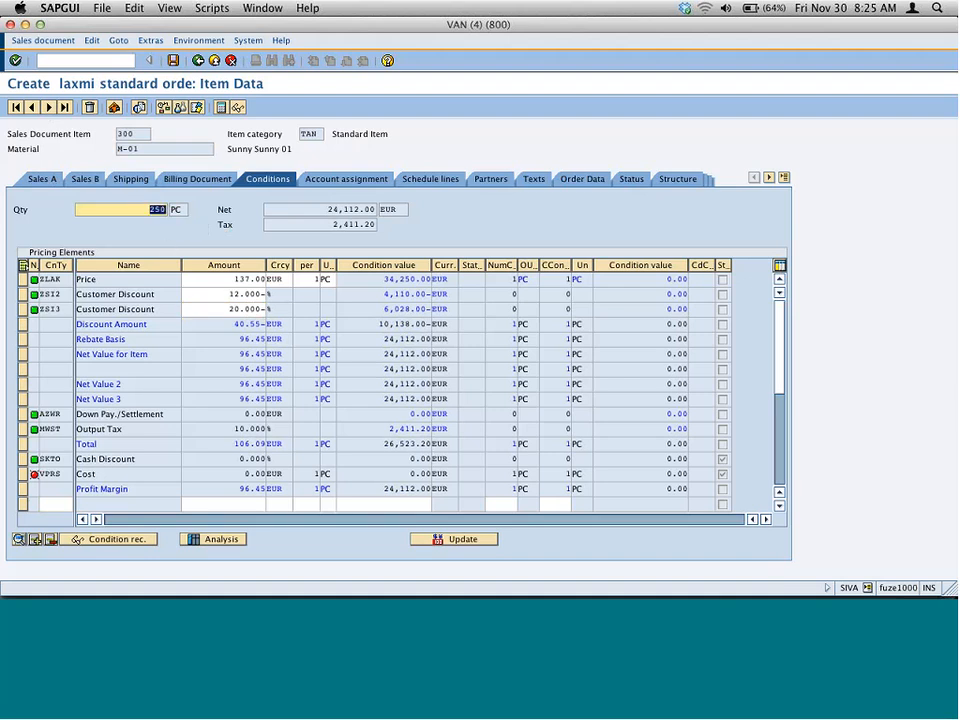
left_click(50, 108)
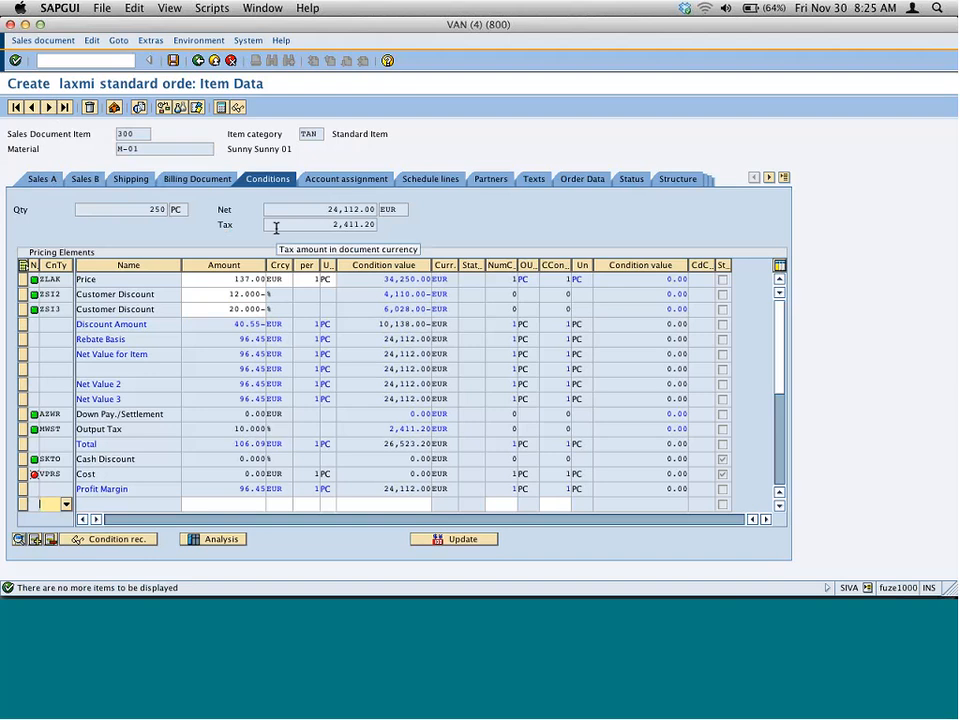
double_click(240, 309)
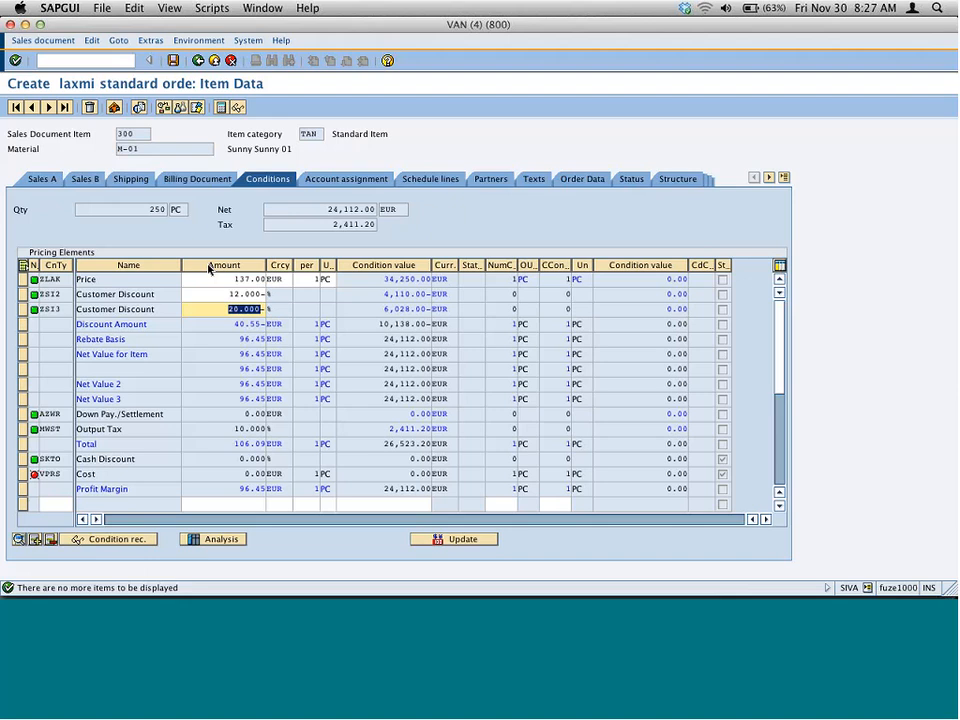
left_click(209, 268)
left_click(62, 429)
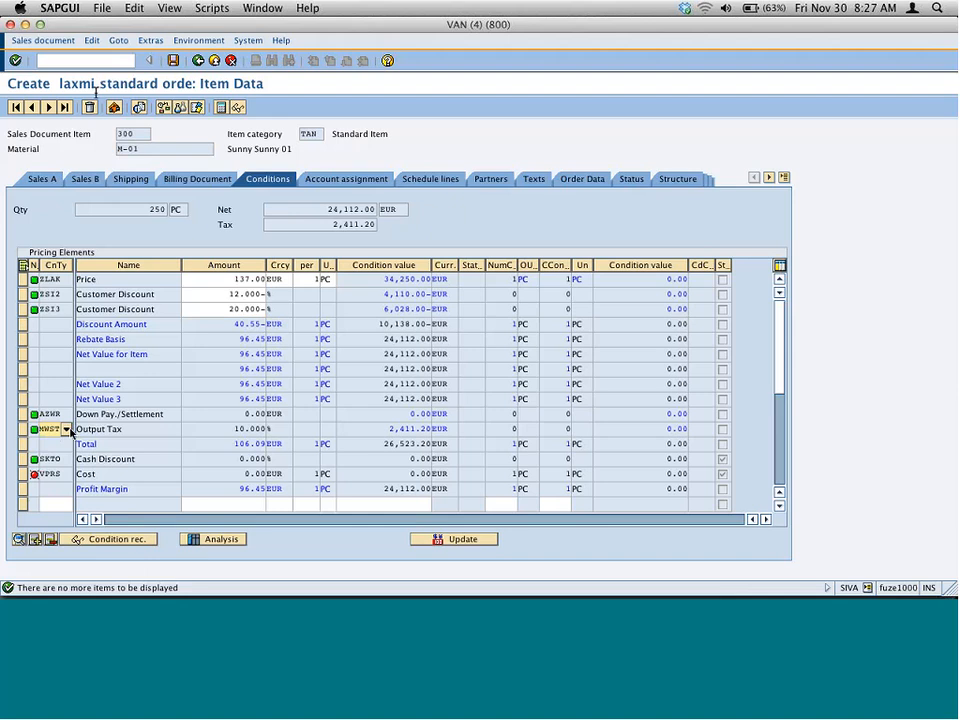
Leave the sales order for the Maintain Pricing transaction and open the list of pricing procedures
left_click(101, 60)
type("/nv")
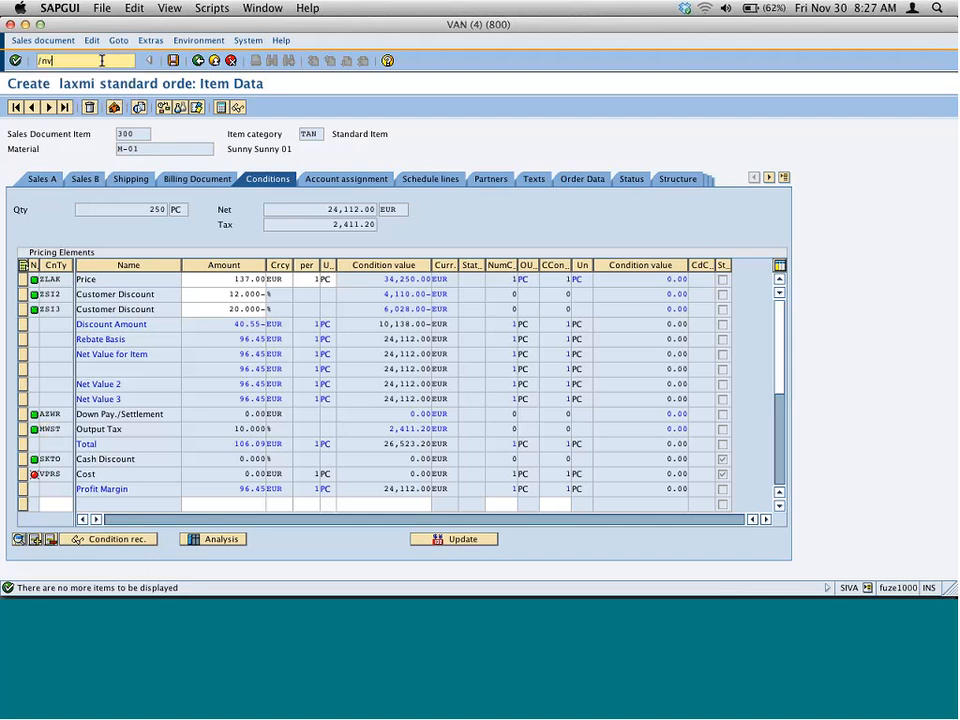
type("ok")
key("Return")
left_click(210, 40)
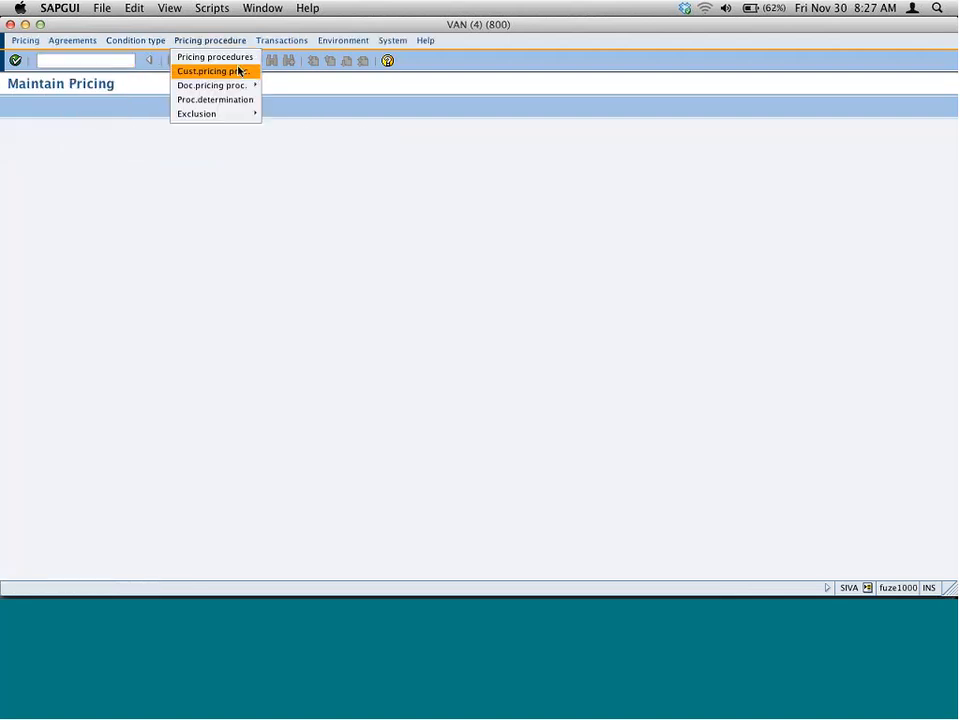
left_click(244, 61)
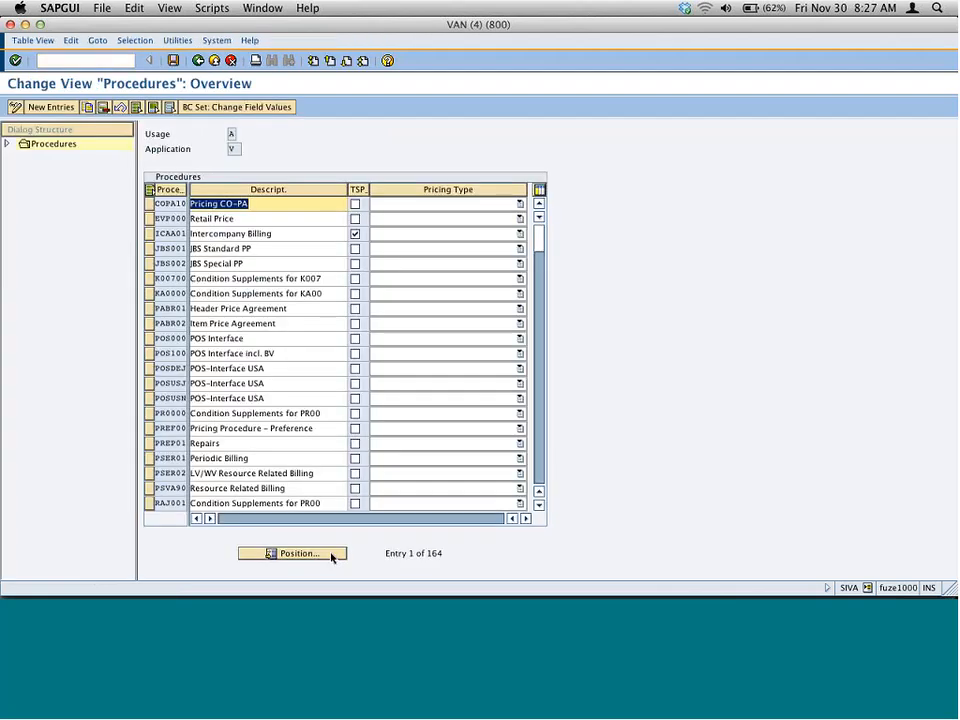
Find pricing procedure RVAJUS in the procedures list and open its Control data
left_click(332, 557)
type("rvajus")
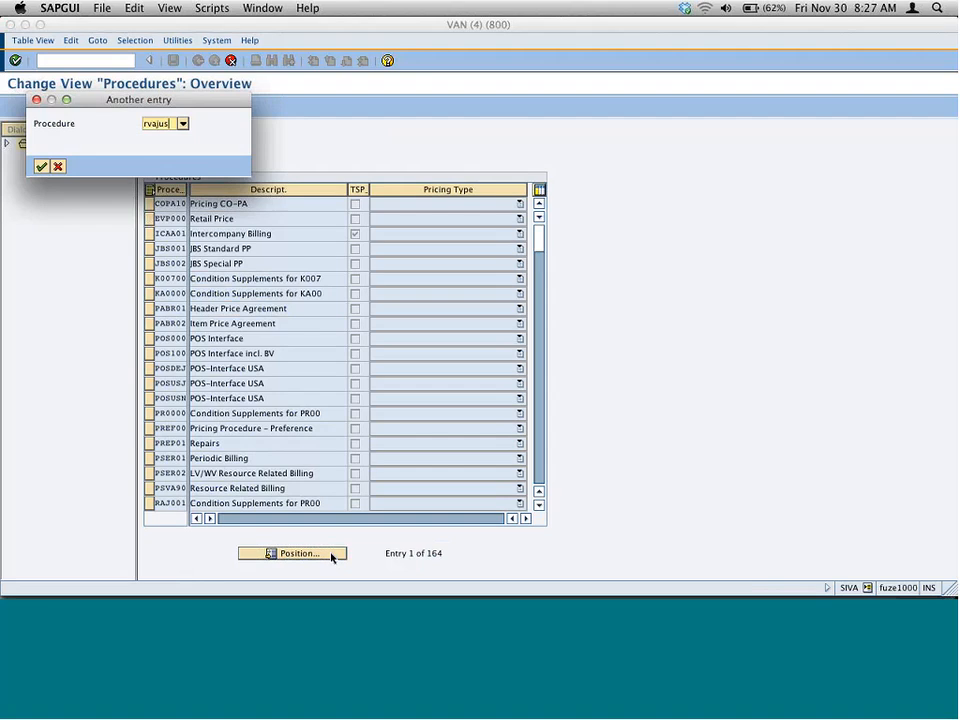
key("Return")
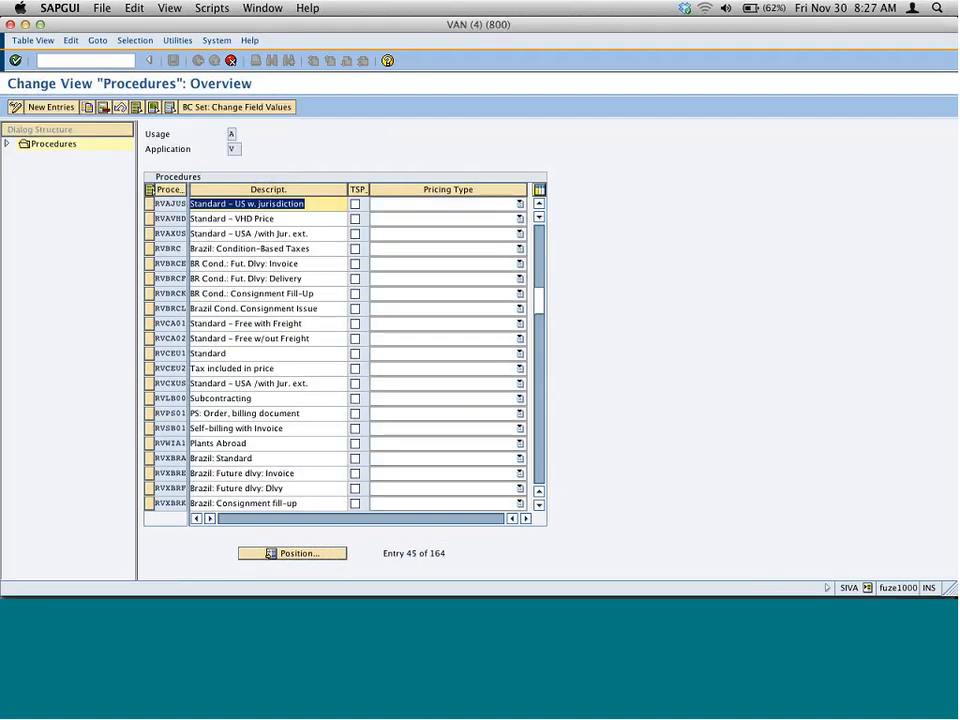
left_click(151, 205)
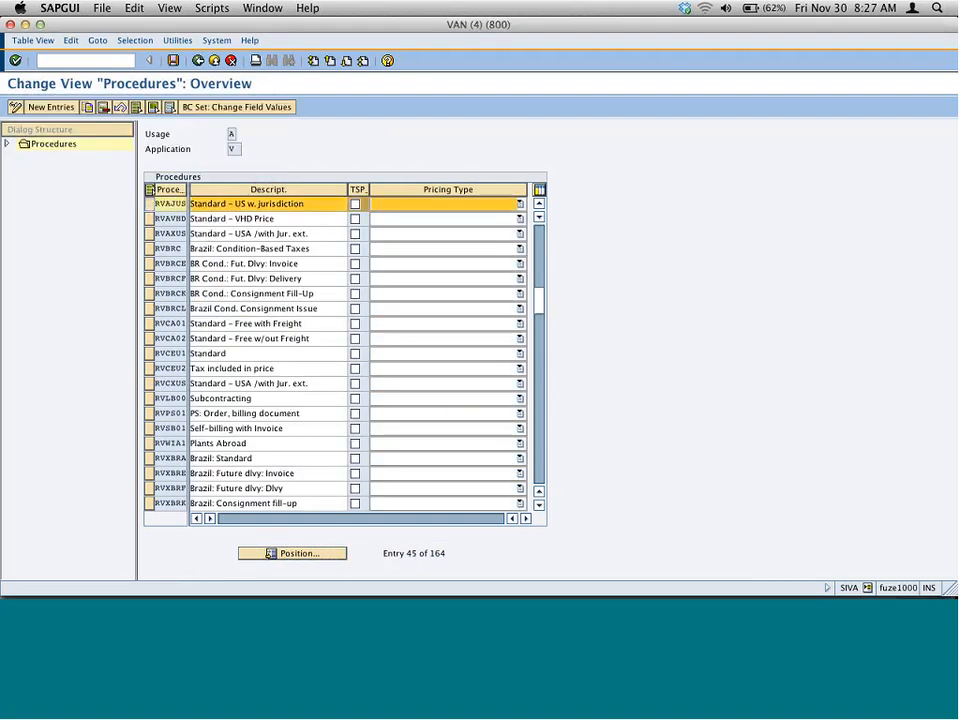
left_click(7, 144)
double_click(55, 160)
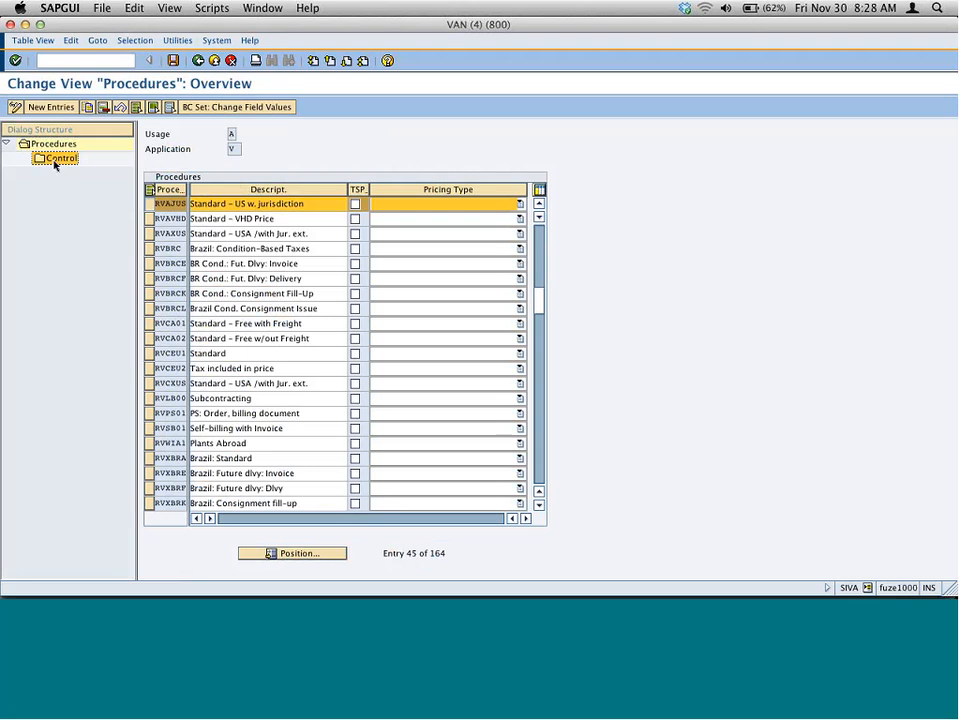
Examine the control steps of procedure RVAJUS from the price conditions through discounts and rebates to the tax jurisdiction code levels
scroll(462, 351, "down", 2)
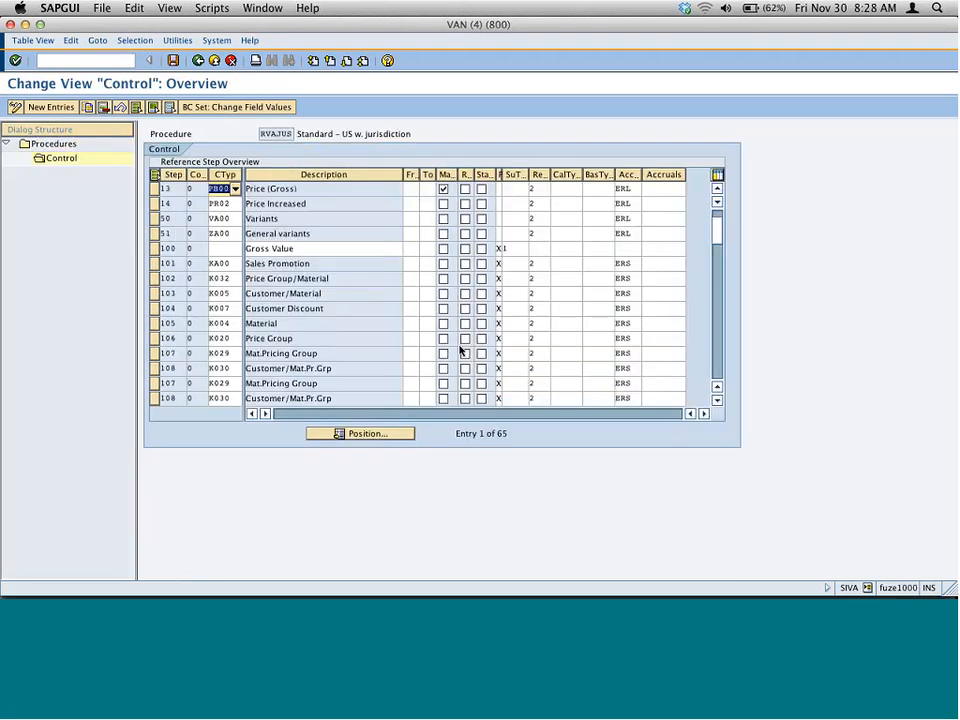
scroll(462, 351, "down", 5)
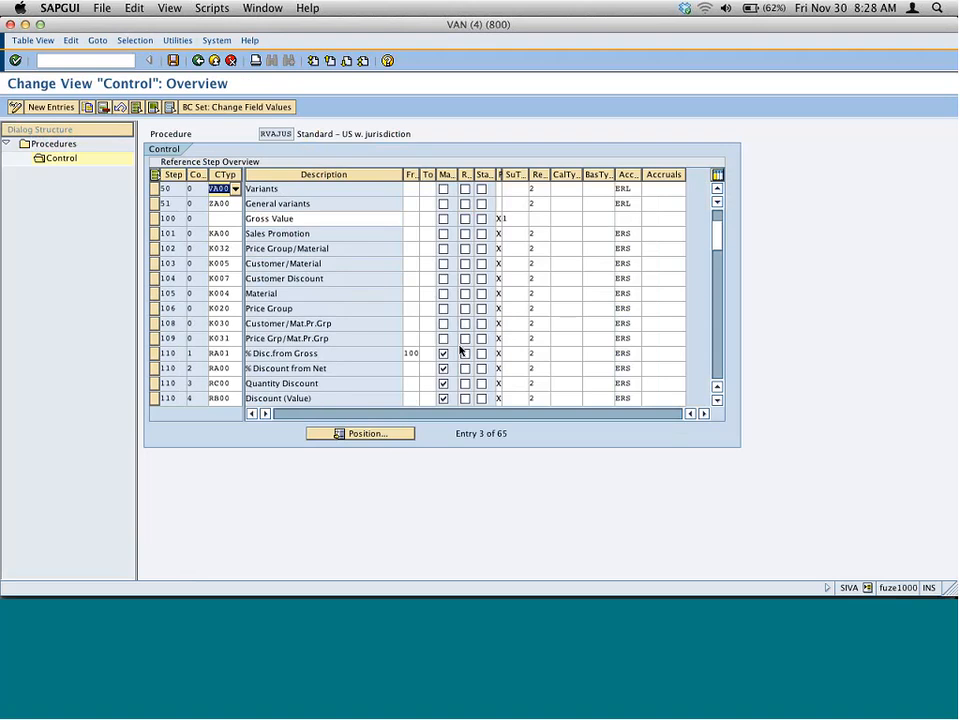
scroll(462, 351, "down", 7)
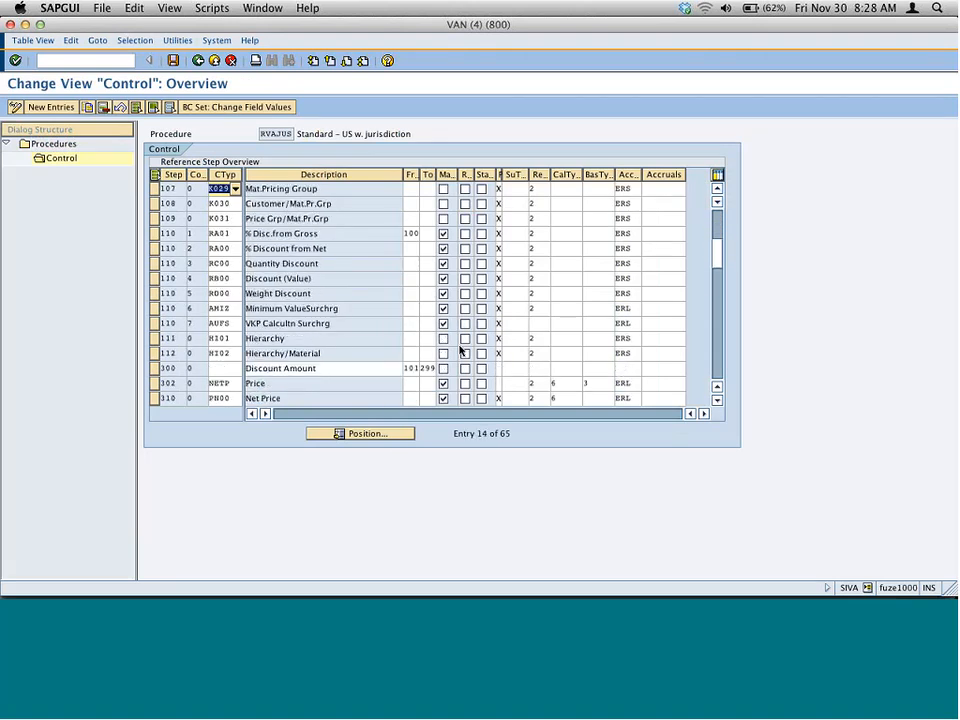
scroll(462, 351, "down", 8)
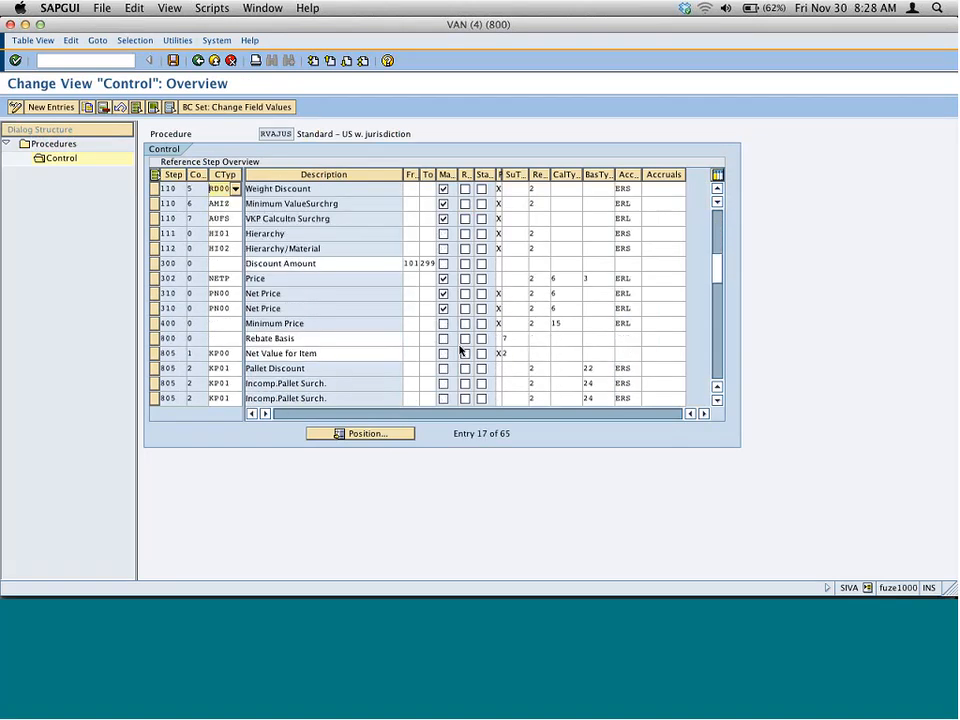
scroll(462, 351, "down", 5)
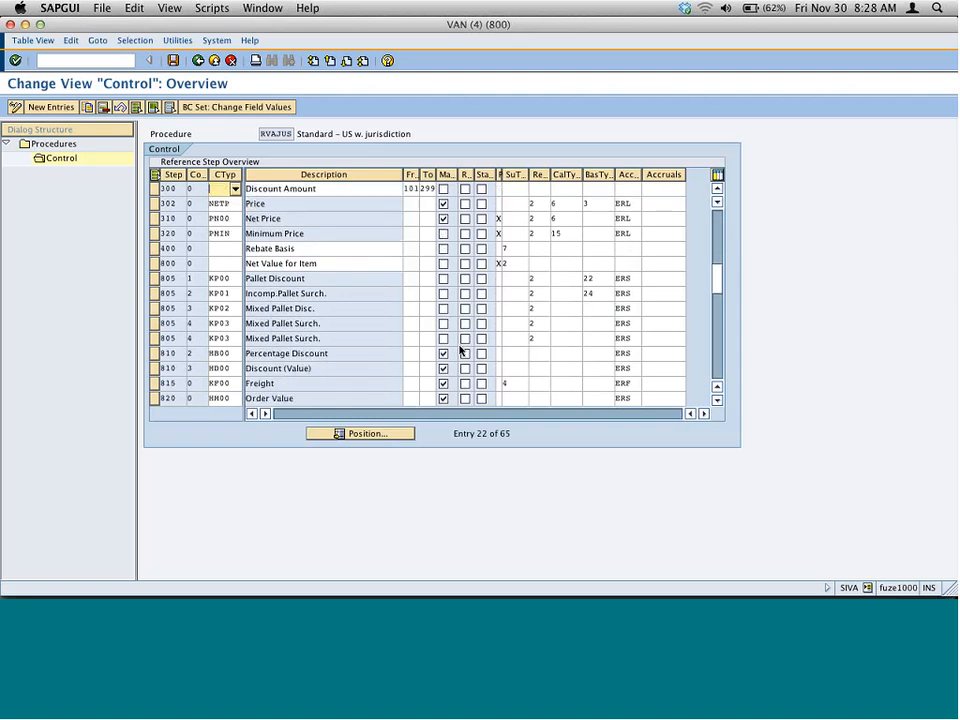
scroll(462, 351, "down", 9)
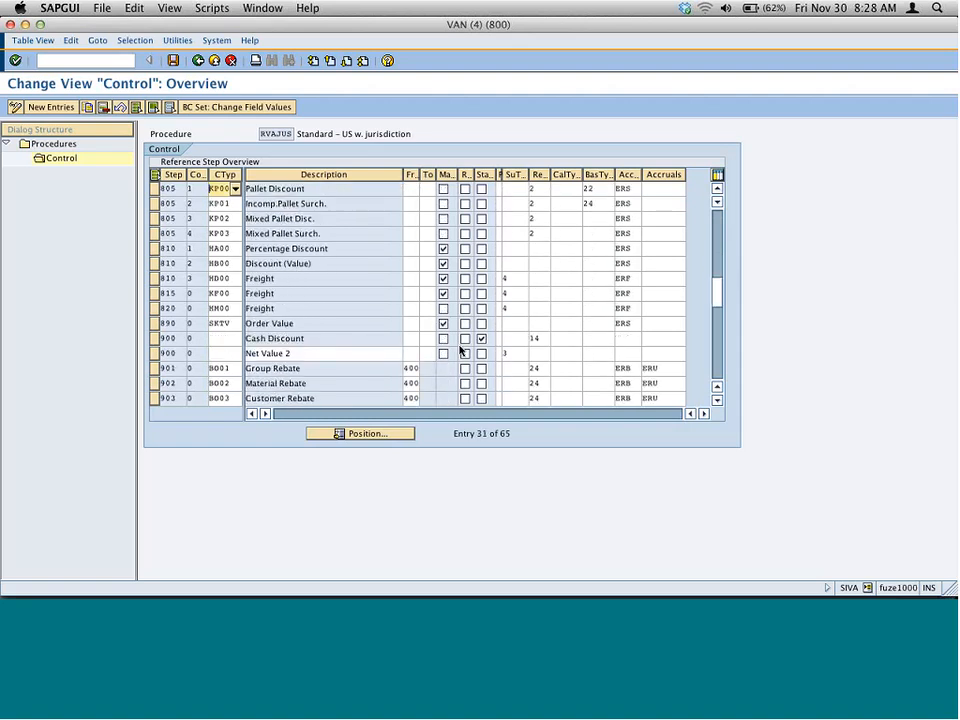
scroll(461, 350, "down", 6)
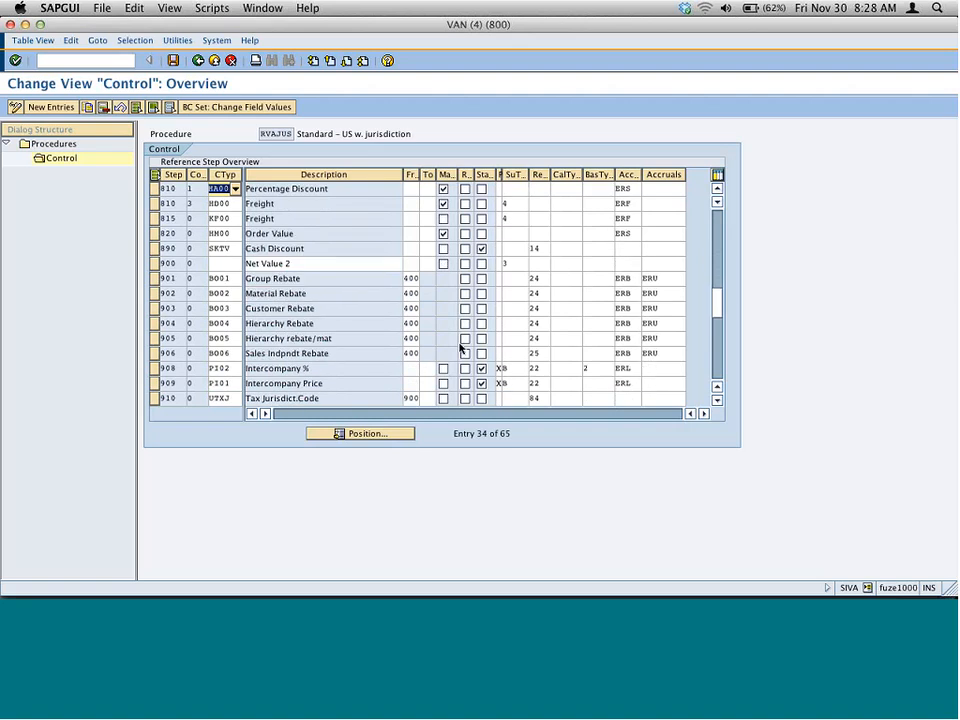
scroll(461, 346, "down", 6)
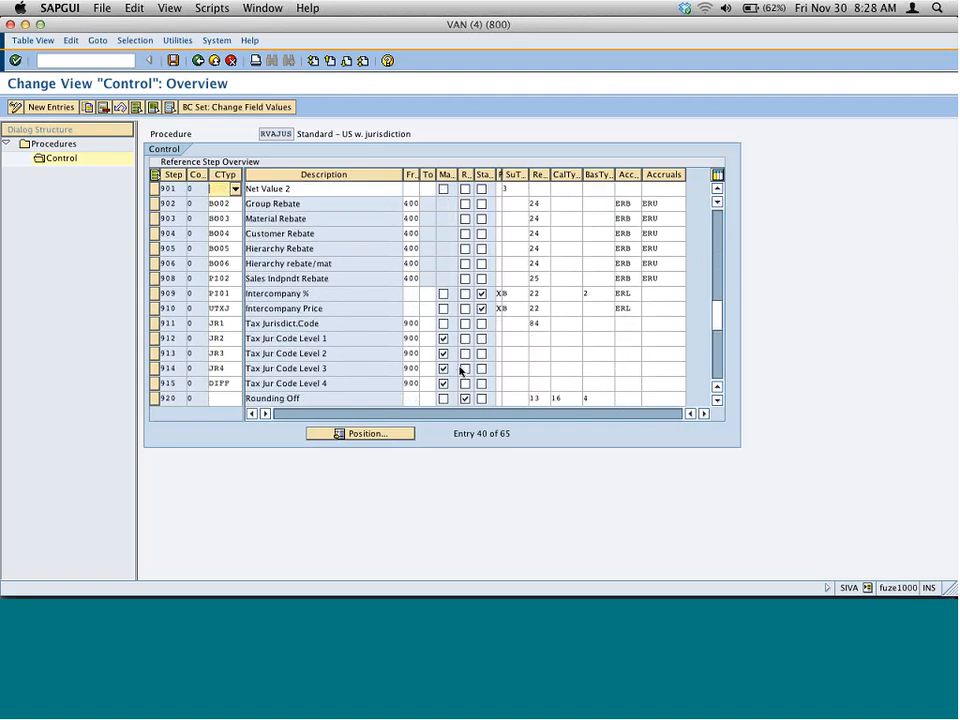
scroll(461, 370, "down", 1)
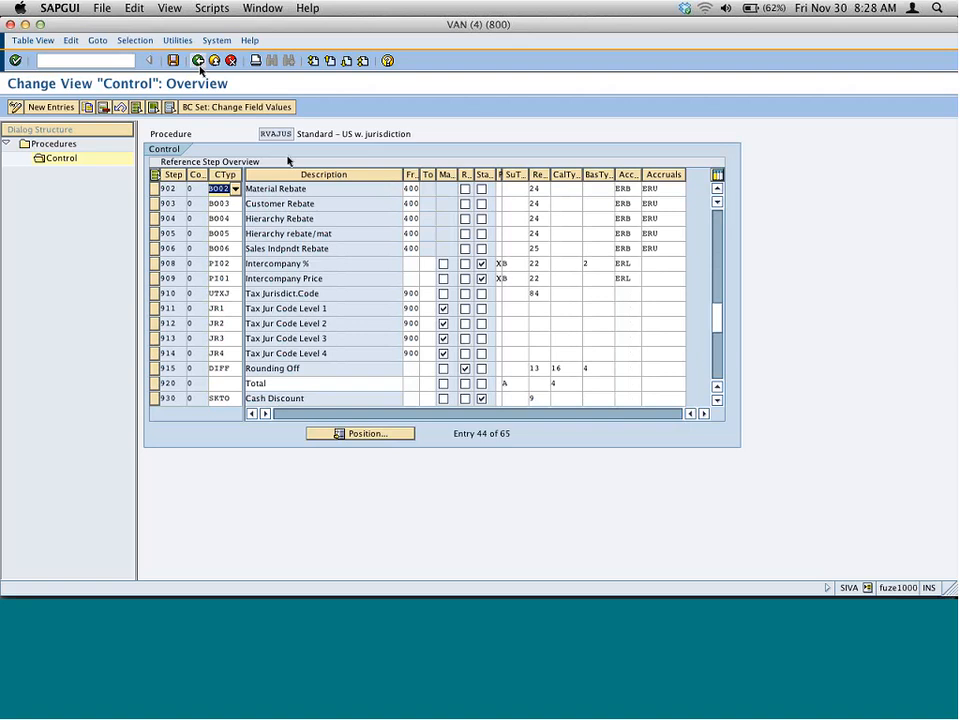
left_click(272, 133)
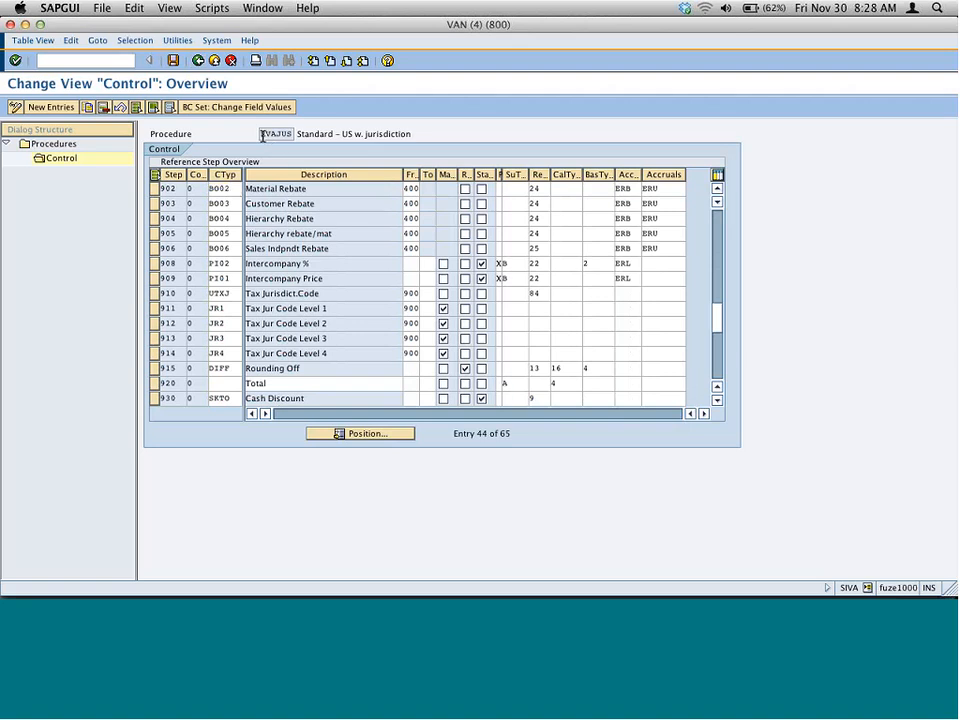
Return to the procedures list and open the Control data of procedure RVAXUS
left_click(197, 62)
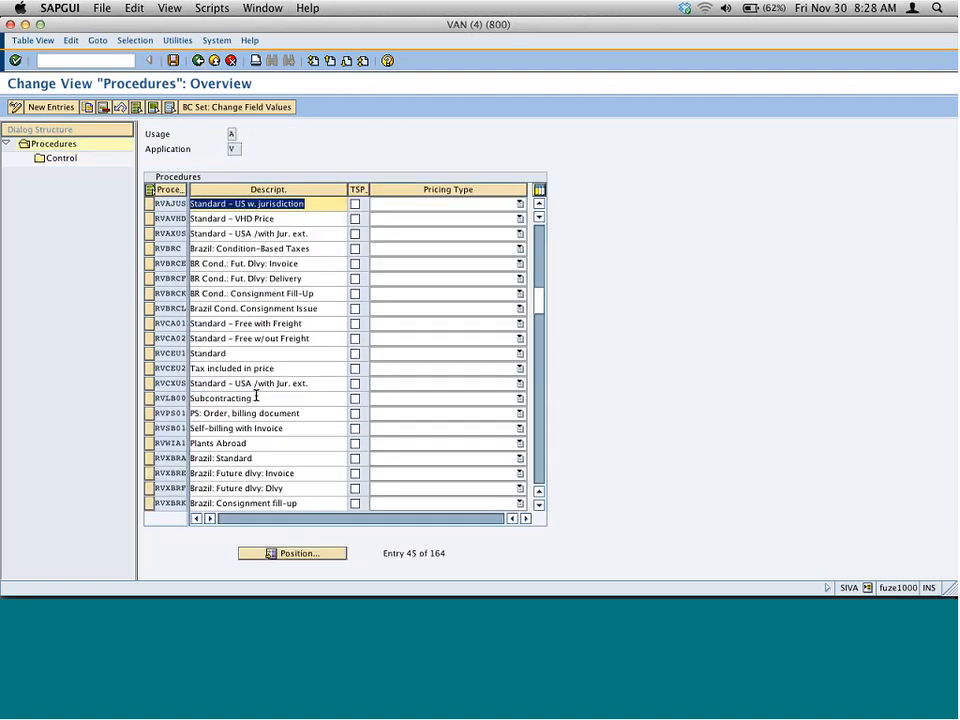
scroll(276, 323, "up", 1)
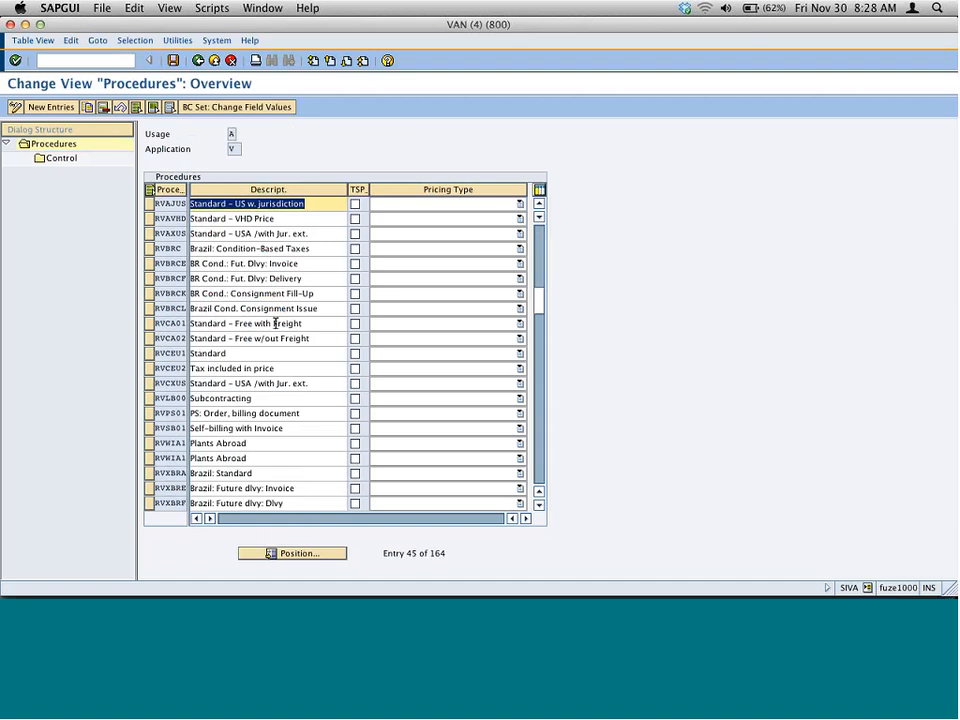
scroll(276, 323, "up", 1)
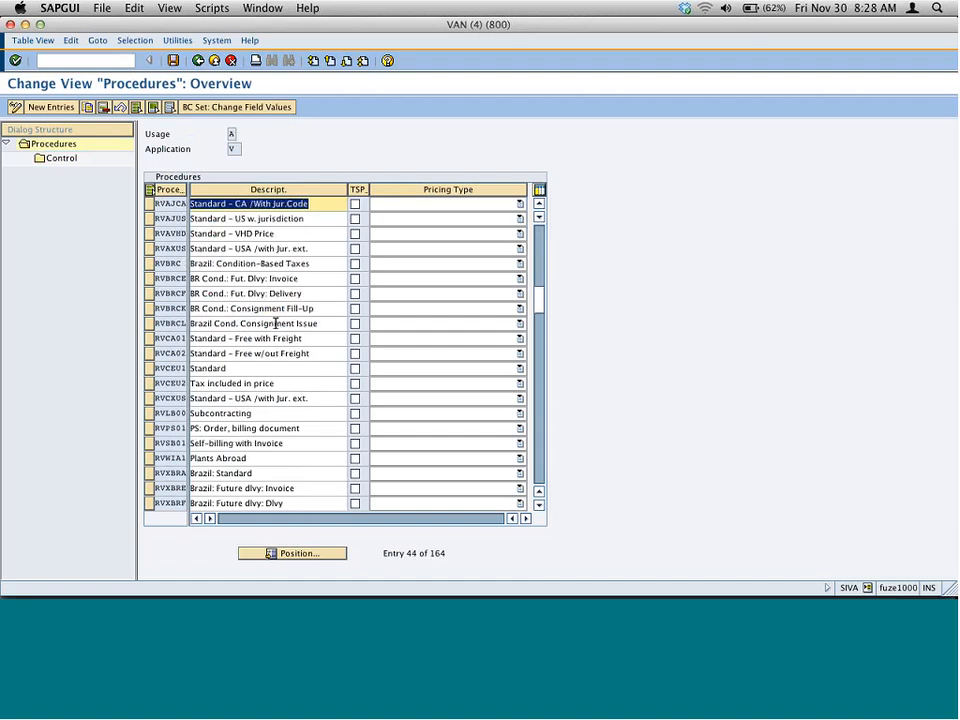
left_click(150, 248)
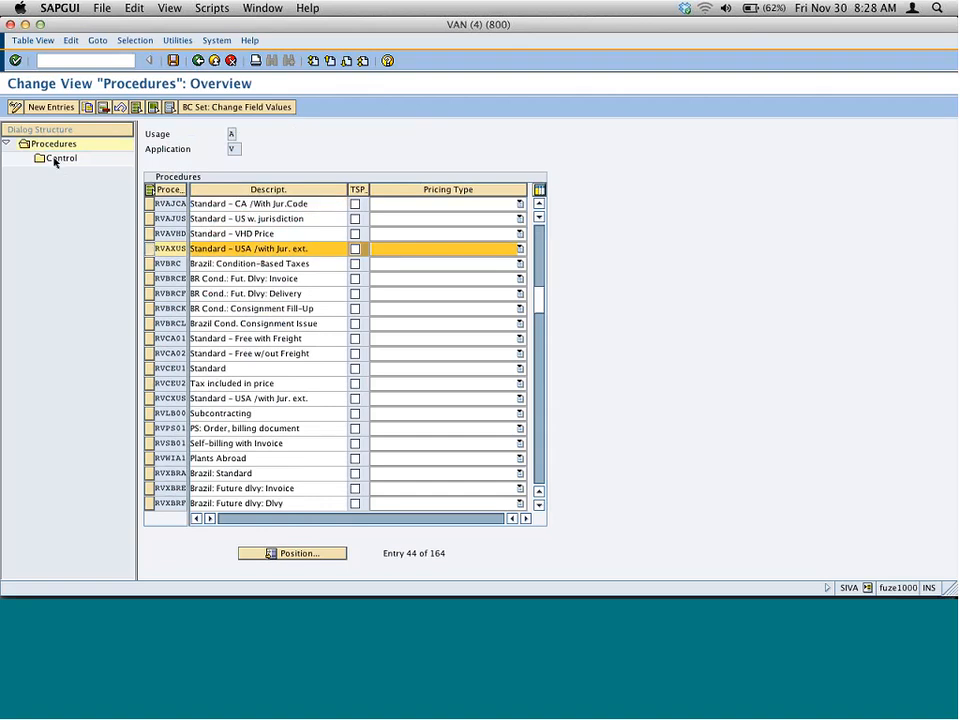
left_click(50, 158)
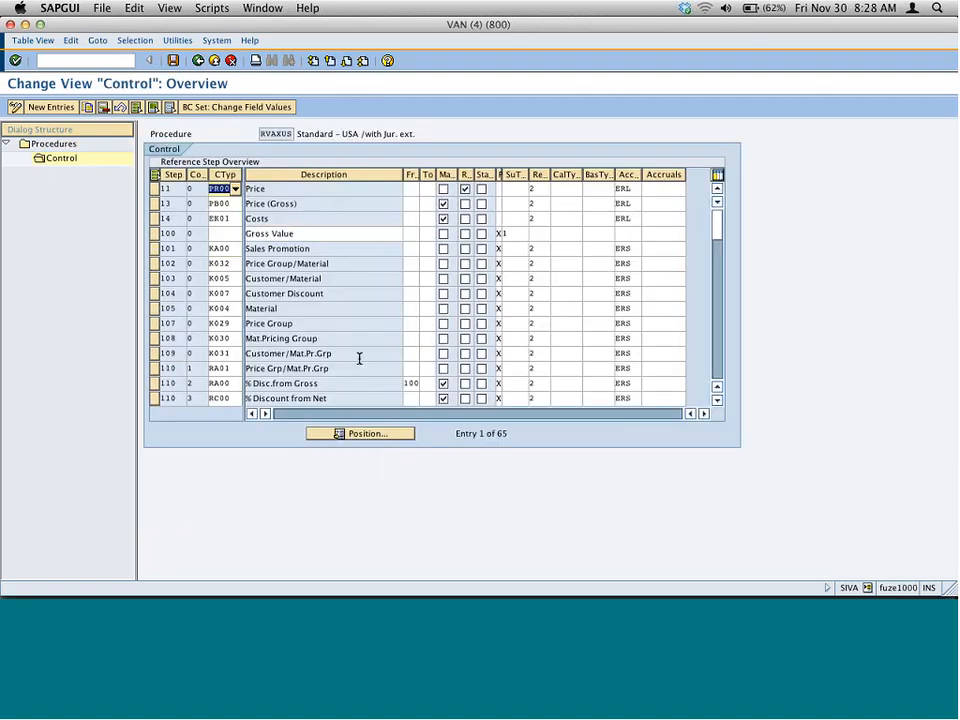
Examine the control steps of procedure RVAXUS through the discounts and rebates to its tax jurisdiction code levels
scroll(359, 358, "down", 2)
scroll(359, 358, "down", 6)
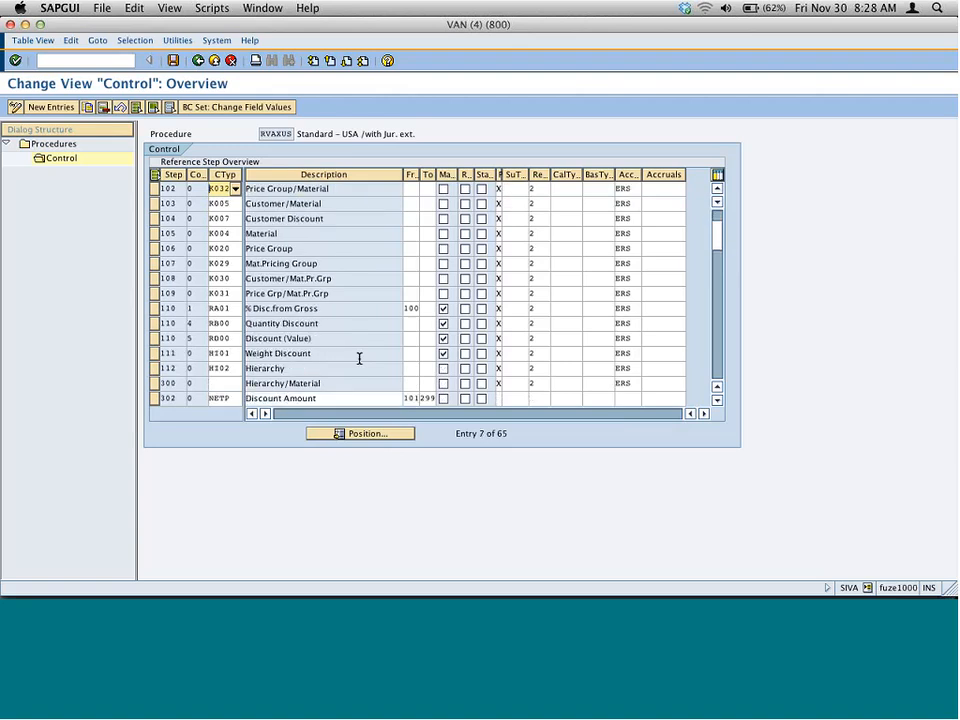
scroll(359, 358, "down", 5)
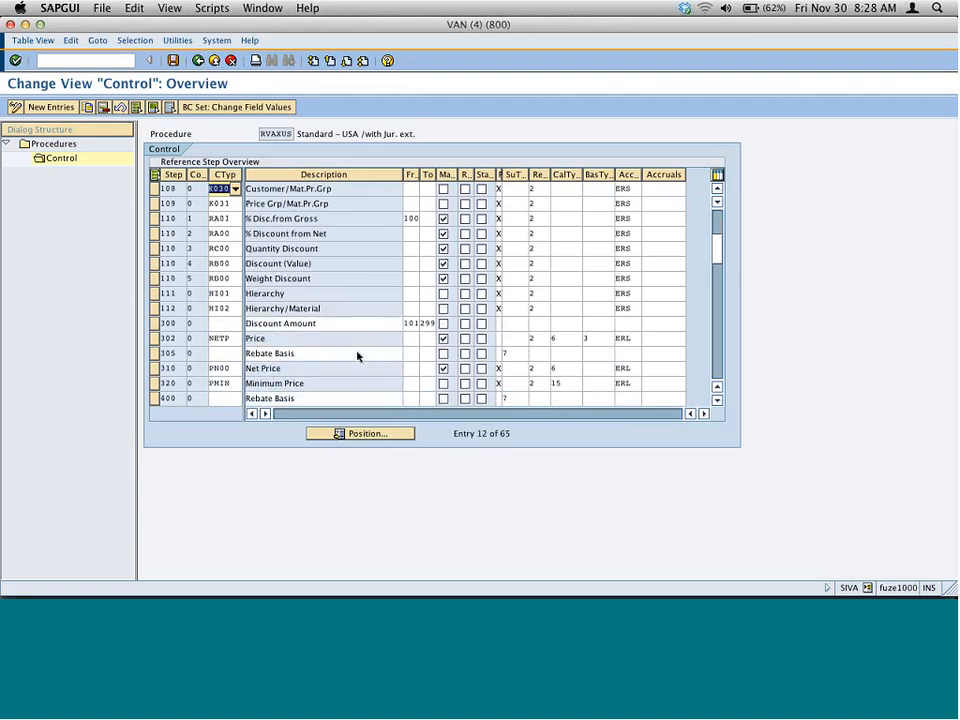
scroll(357, 355, "down", 8)
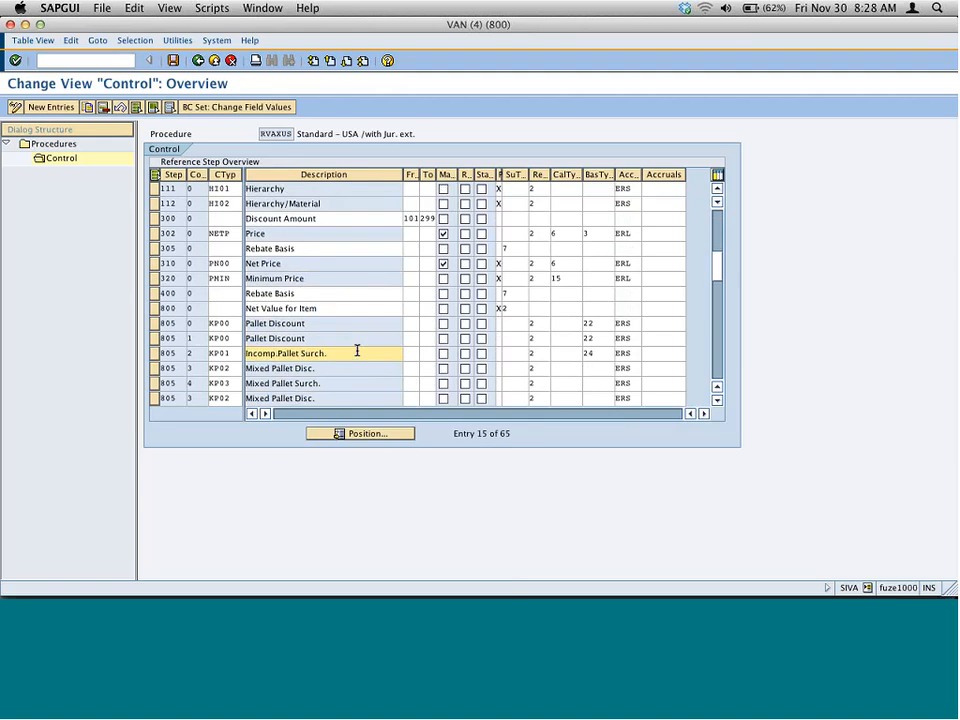
scroll(357, 350, "down", 6)
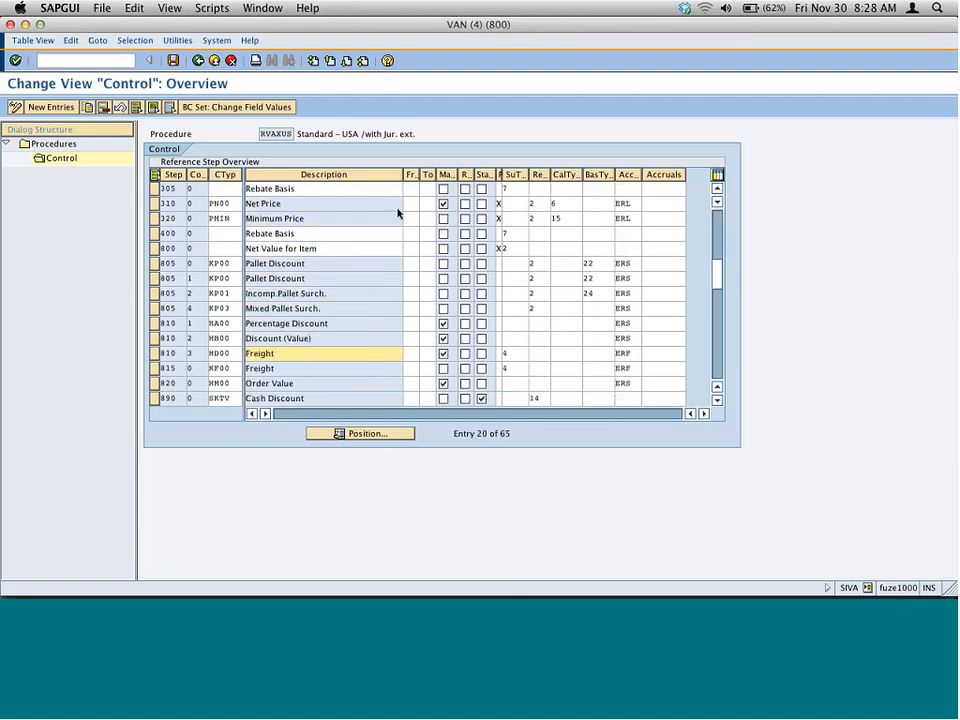
scroll(350, 290, "down", 12)
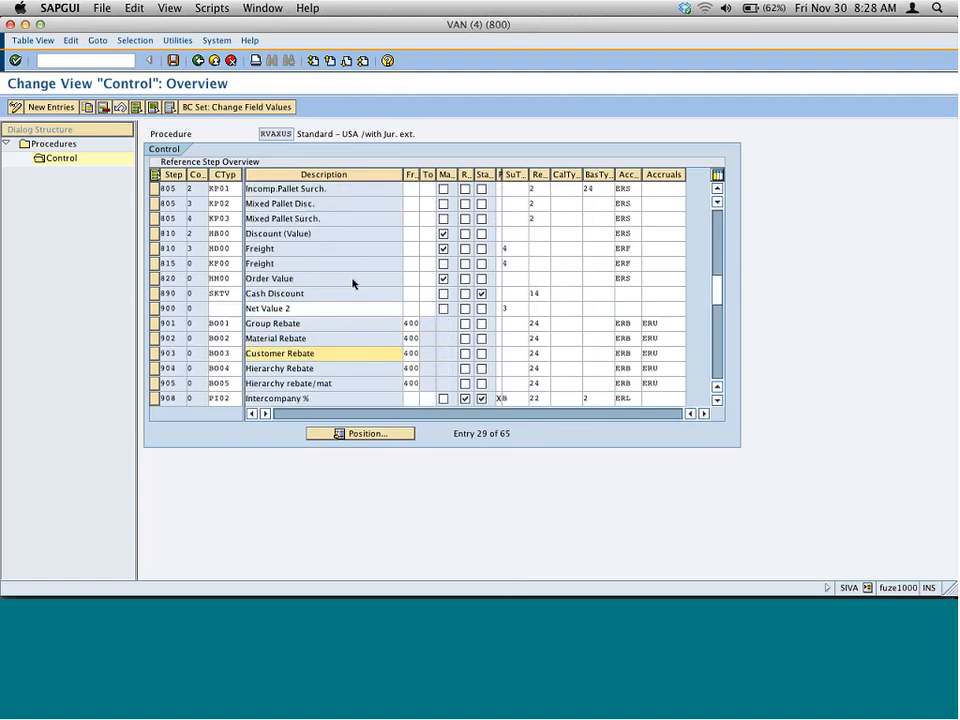
right_click(368, 327)
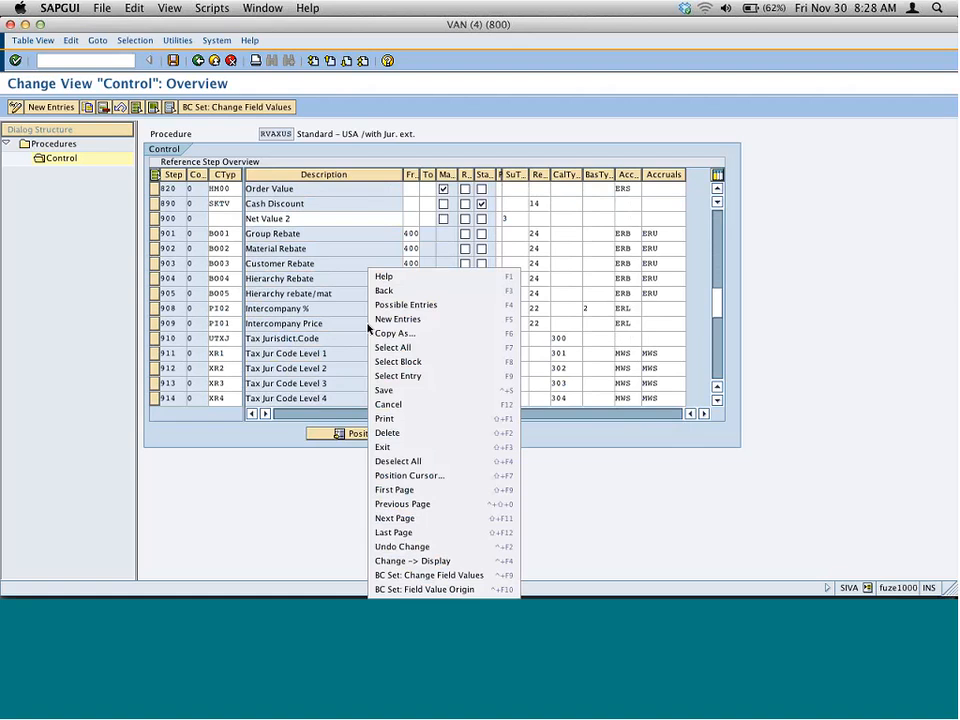
left_click(322, 349)
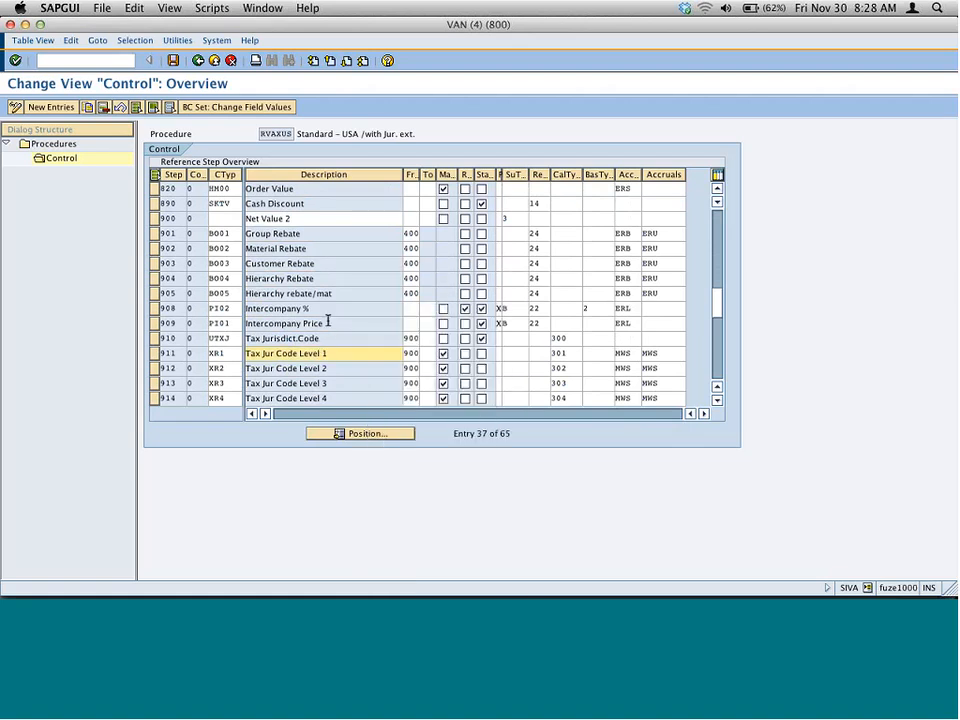
scroll(328, 382, "down", 1)
scroll(328, 383, "down", 4)
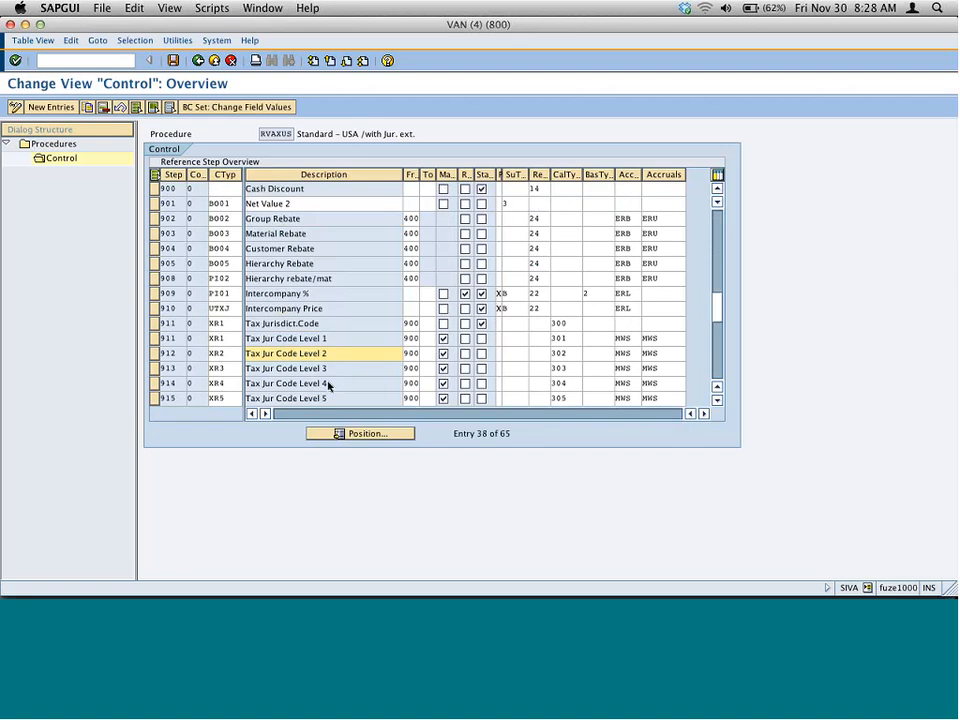
Check the tax jurisdiction code levels of procedure RVAXUS, and create a new idea space from the Blank style in Curio
scroll(328, 386, "down", 2)
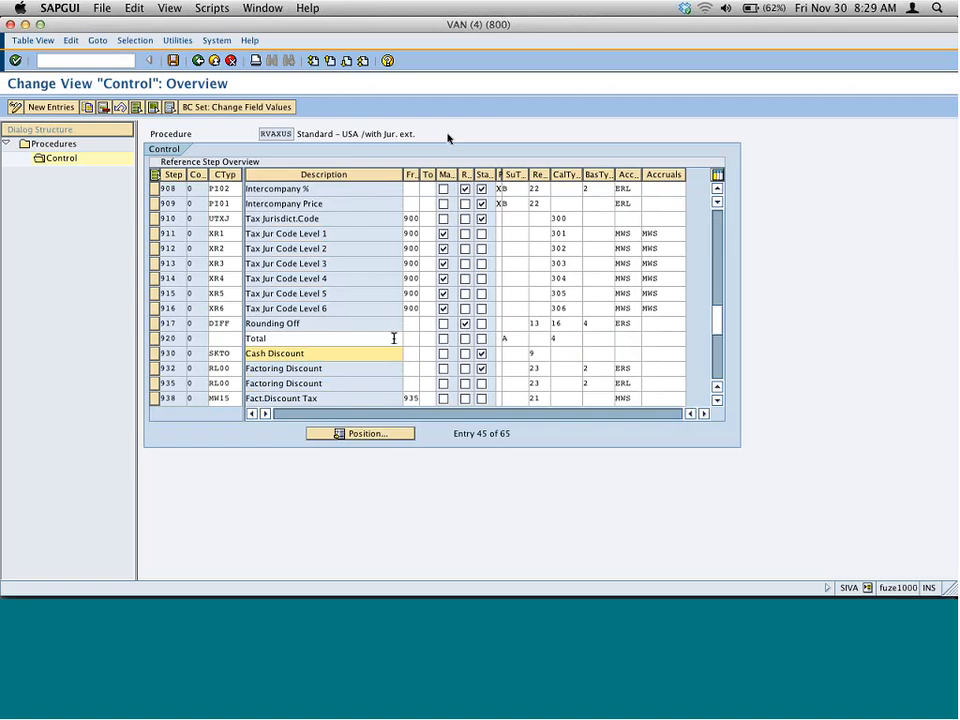
double_click(264, 133)
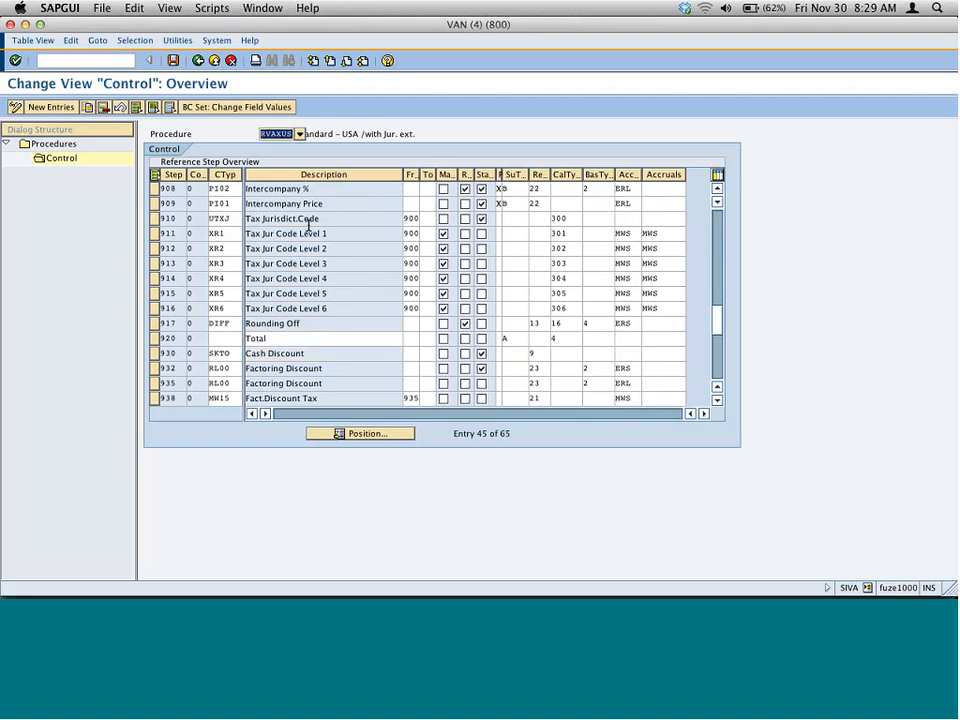
key("super+Tab")
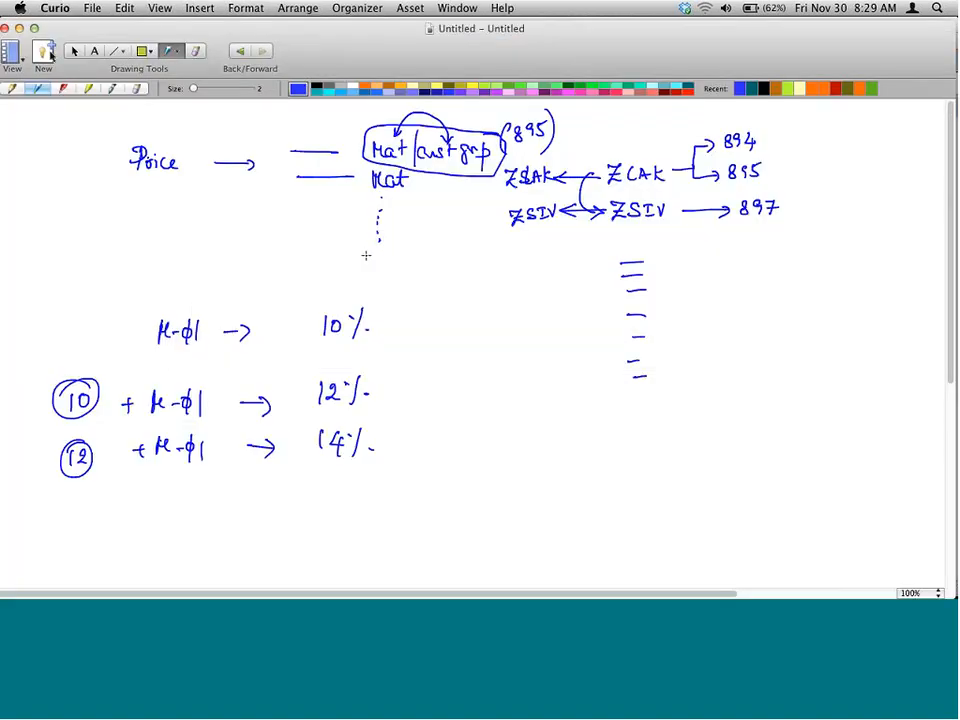
left_click(57, 67)
left_click(388, 201)
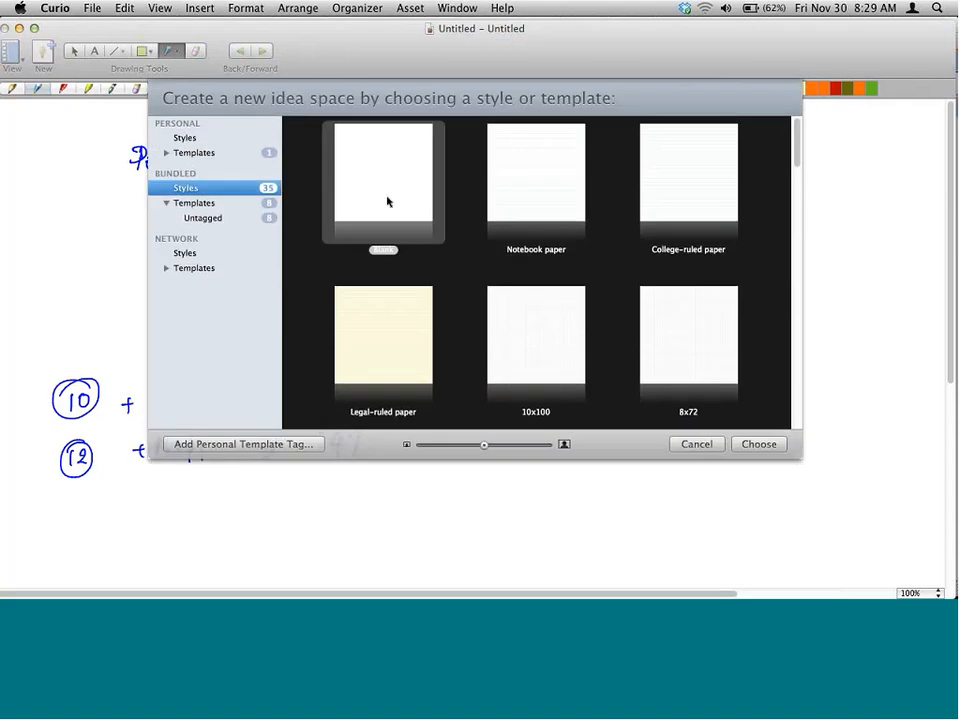
double_click(388, 204)
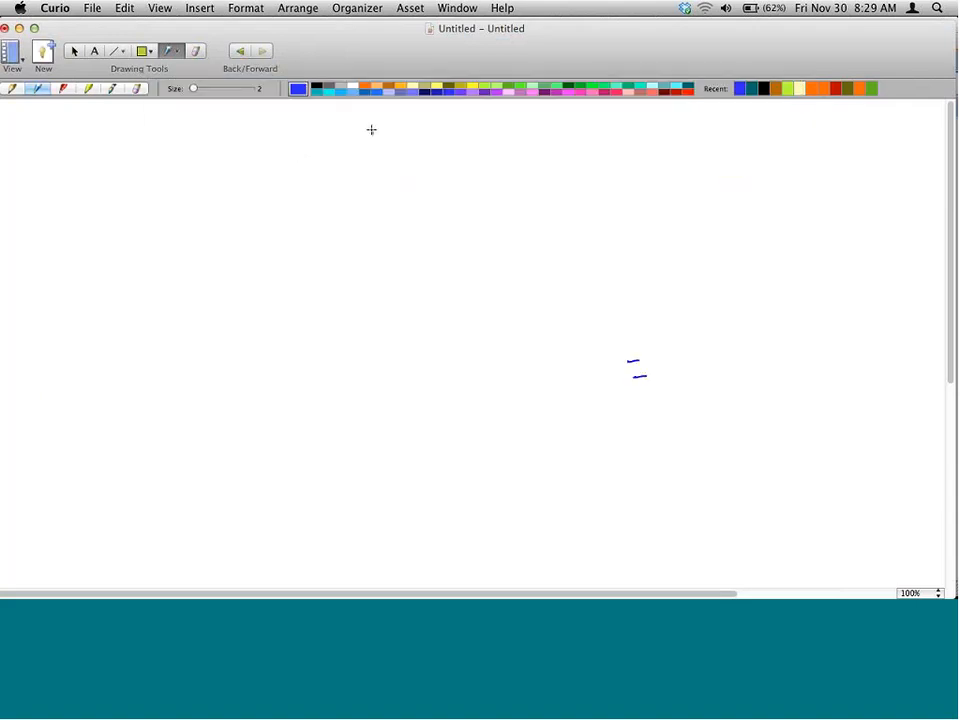
Handwrite the underlined heading "Jurisdiction" and draw four downward branch arrows beneath it
mouse_move(371, 129)
left_mouse_down()
mouse_move(367, 151)
mouse_move(463, 147)
left_mouse_up()
left_click_drag(340, 178, 483, 165)
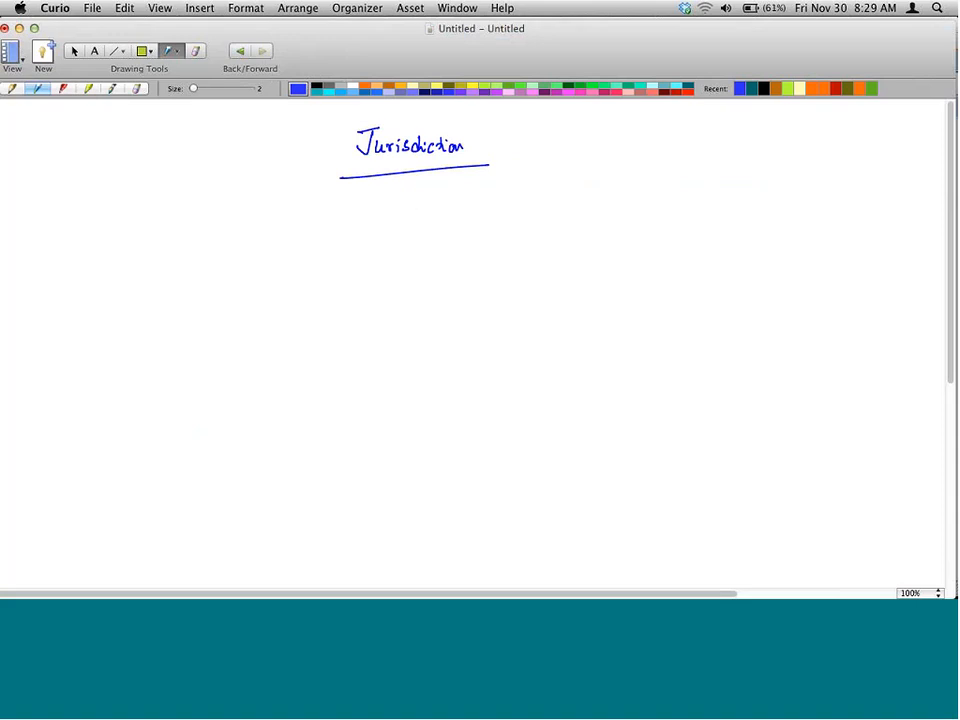
mouse_move(407, 185)
left_mouse_down()
mouse_move(274, 210)
mouse_move(251, 229)
mouse_move(258, 243)
left_mouse_up()
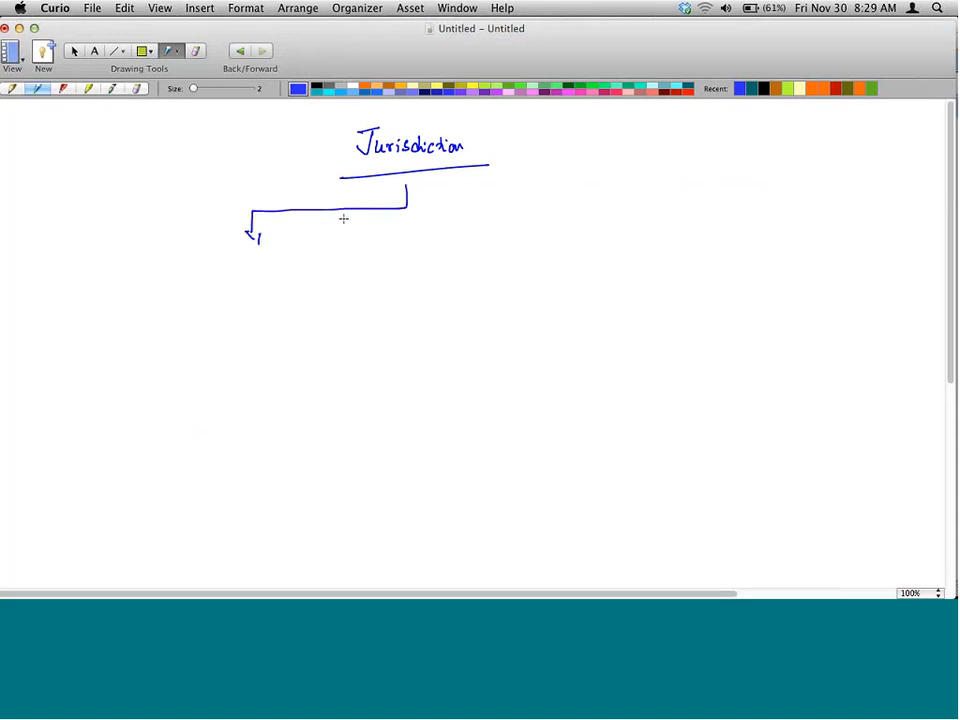
left_click_drag(343, 211, 343, 237)
left_click_drag(348, 231, 346, 243)
mouse_move(407, 207)
left_mouse_down()
mouse_move(434, 218)
mouse_move(436, 231)
mouse_move(557, 223)
mouse_move(558, 232)
left_mouse_up()
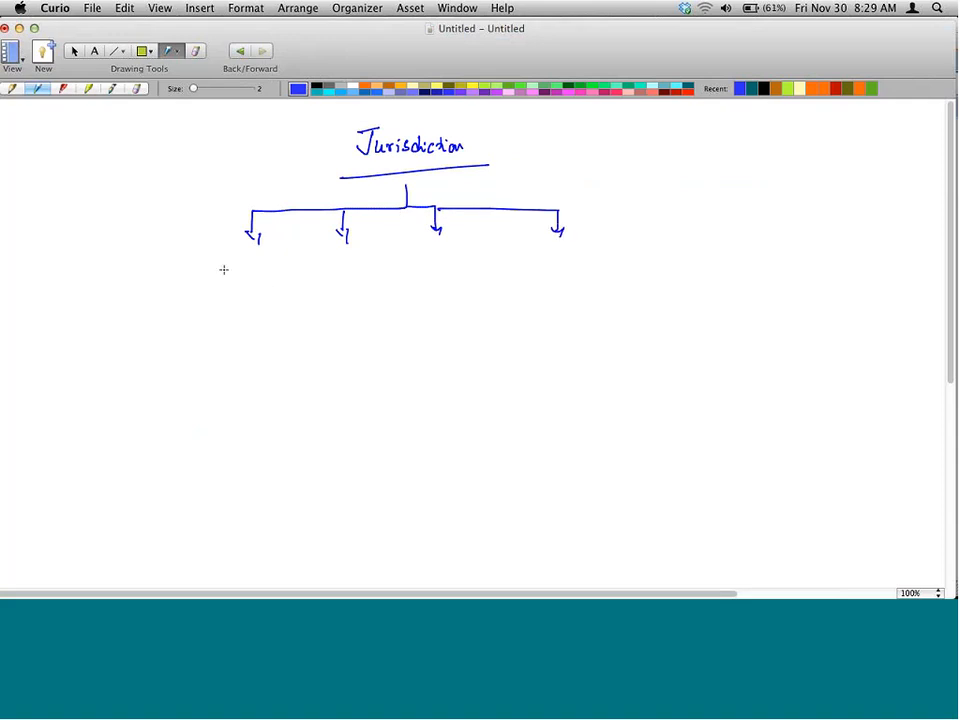
Handwrite the labels "State" and "County" under the first two branch arrows
mouse_move(229, 262)
left_mouse_down()
mouse_move(220, 291)
mouse_move(240, 284)
left_mouse_up()
left_click_drag(231, 270, 245, 268)
left_click_drag(250, 273, 256, 284)
left_click_drag(251, 270, 272, 281)
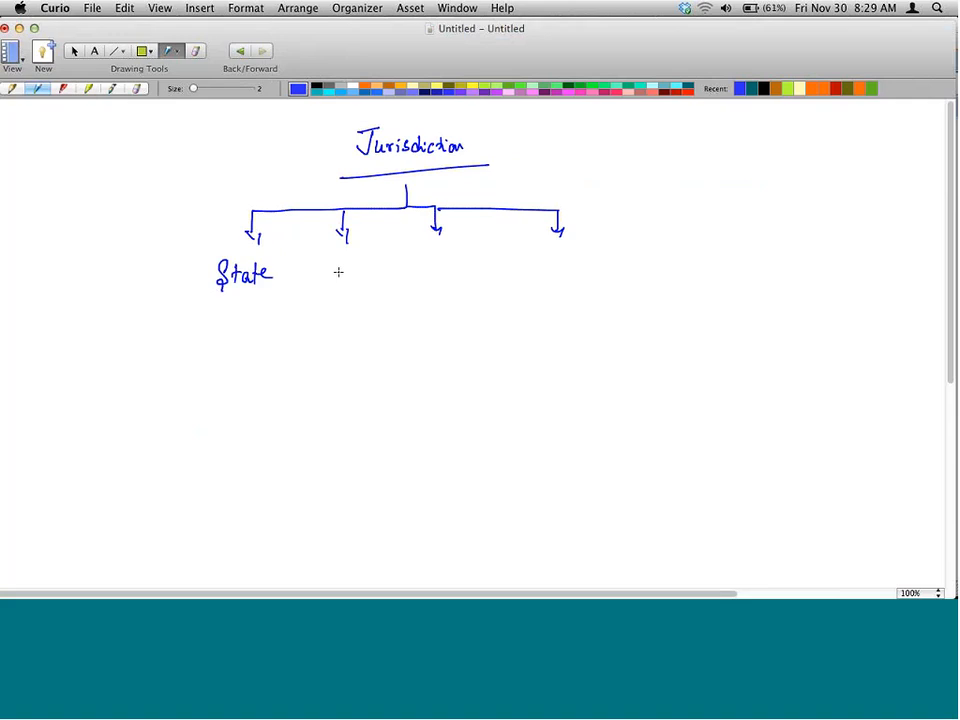
left_click_drag(329, 262, 331, 278)
left_click_drag(338, 266, 355, 276)
left_click_drag(356, 276, 365, 268)
mouse_move(368, 260)
left_mouse_down()
mouse_move(368, 278)
mouse_move(373, 265)
left_mouse_up()
left_click_drag(371, 264, 376, 291)
Handwrite the labels "City" and "District" under the last two branch arrows
mouse_move(441, 262)
left_mouse_down()
mouse_move(431, 270)
mouse_move(439, 280)
left_mouse_up()
left_click_drag(447, 262, 449, 281)
mouse_move(443, 268)
left_mouse_down()
mouse_move(454, 266)
mouse_move(461, 290)
left_mouse_up()
left_click_drag(544, 256, 545, 272)
left_click_drag(543, 255, 547, 272)
mouse_move(557, 260)
left_mouse_down()
mouse_move(558, 271)
mouse_move(577, 268)
left_mouse_up()
left_click_drag(571, 259, 582, 258)
left_click_drag(584, 268, 589, 260)
left_click_drag(593, 259, 593, 268)
left_click_drag(603, 261, 599, 267)
left_click_drag(607, 250, 608, 266)
left_click_drag(603, 258, 617, 256)
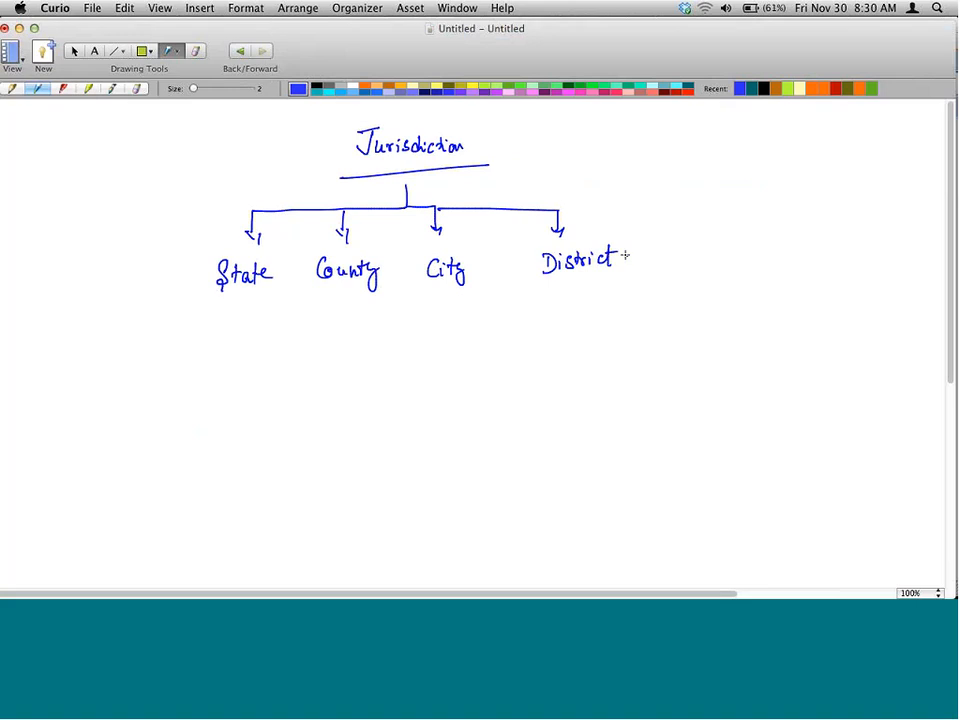
Mark County with a crossed circle, and sketch a map labelled AP with a circled HYD beyond a vertical divider
mouse_move(350, 308)
left_mouse_down()
mouse_move(334, 322)
mouse_move(350, 308)
mouse_move(356, 328)
mouse_move(335, 336)
left_mouse_up()
left_click_drag(671, 146, 665, 440)
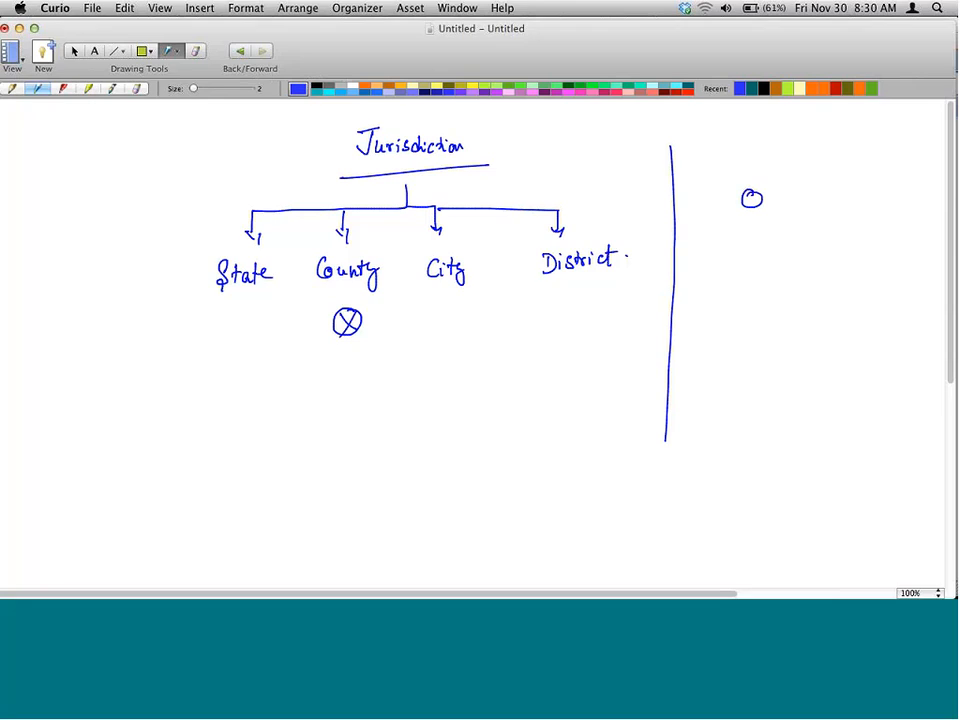
left_click_drag(744, 220, 774, 229)
mouse_move(738, 170)
left_mouse_down()
mouse_move(765, 279)
mouse_move(846, 154)
mouse_move(775, 155)
mouse_move(797, 152)
left_mouse_up()
Sketch a small region with an inner shape beside the divider, and hatch both that region and the AP map
mouse_move(671, 362)
left_mouse_down()
mouse_move(691, 387)
mouse_move(667, 351)
mouse_move(703, 377)
left_mouse_up()
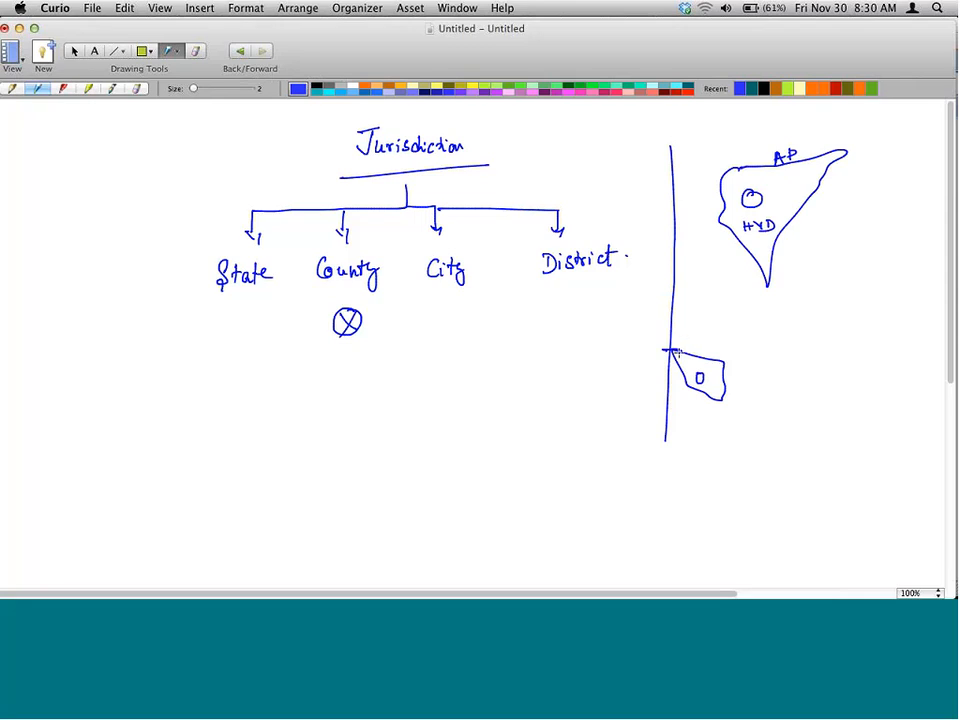
mouse_move(674, 352)
left_mouse_down()
mouse_move(700, 392)
mouse_move(722, 396)
left_mouse_up()
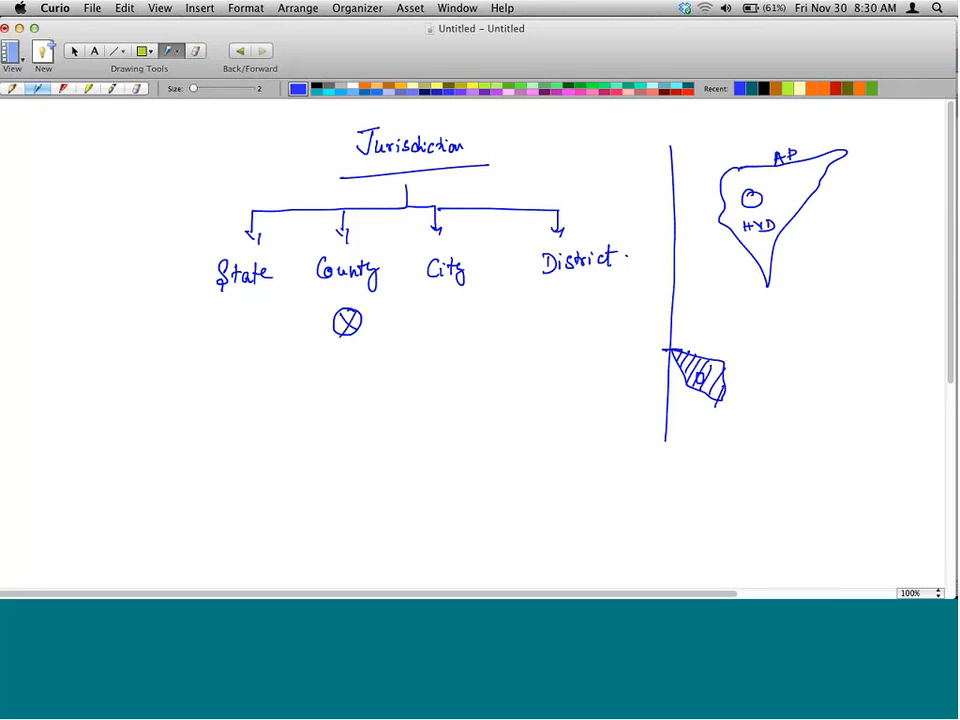
left_click_drag(718, 170, 730, 212)
left_click_drag(730, 168, 754, 230)
left_click_drag(755, 164, 764, 228)
mouse_move(826, 155)
left_mouse_down()
mouse_move(782, 242)
mouse_move(770, 244)
left_mouse_up()
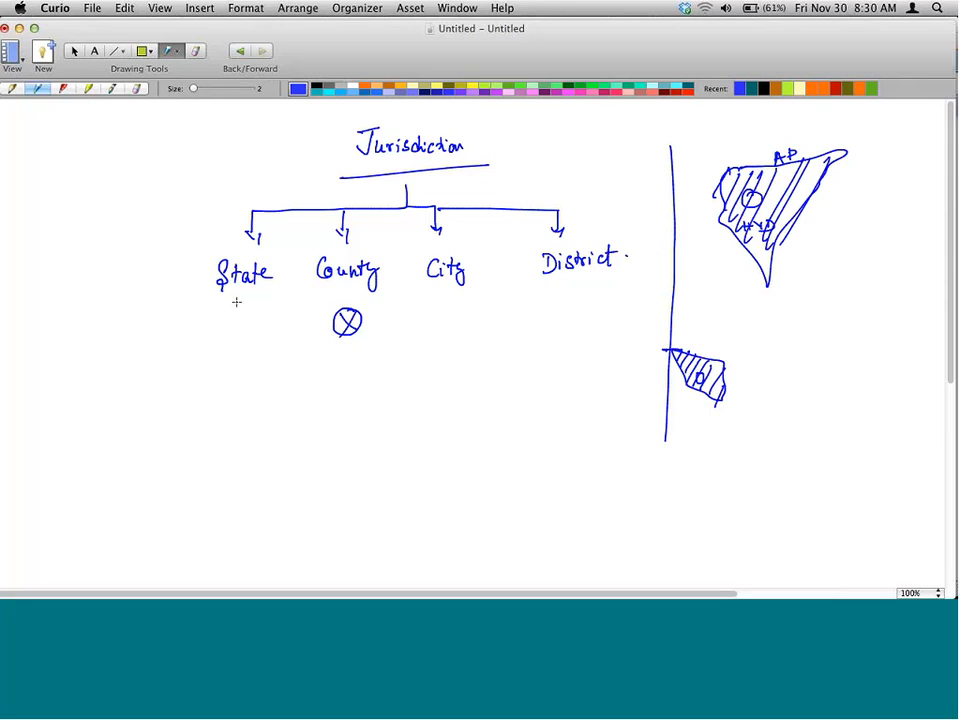
Handwrite the tax rates 5% under State, 2% under County and 1% under City
left_click_drag(242, 297, 235, 309)
mouse_move(261, 297)
left_mouse_down()
mouse_move(255, 312)
mouse_move(254, 300)
left_mouse_up()
left_click_drag(263, 306, 263, 310)
left_click_drag(332, 292, 341, 304)
left_click_drag(346, 289, 352, 302)
mouse_move(431, 292)
left_mouse_down()
mouse_move(433, 305)
mouse_move(440, 309)
mouse_move(441, 296)
mouse_move(451, 310)
left_mouse_up()
Box and cross out District, and frame State, County and City together in one rectangle
left_click_drag(535, 243, 536, 290)
mouse_move(534, 243)
left_mouse_down()
mouse_move(625, 236)
mouse_move(627, 288)
left_mouse_up()
left_click_drag(532, 291, 628, 287)
left_click_drag(536, 243, 642, 286)
left_click_drag(624, 238, 535, 295)
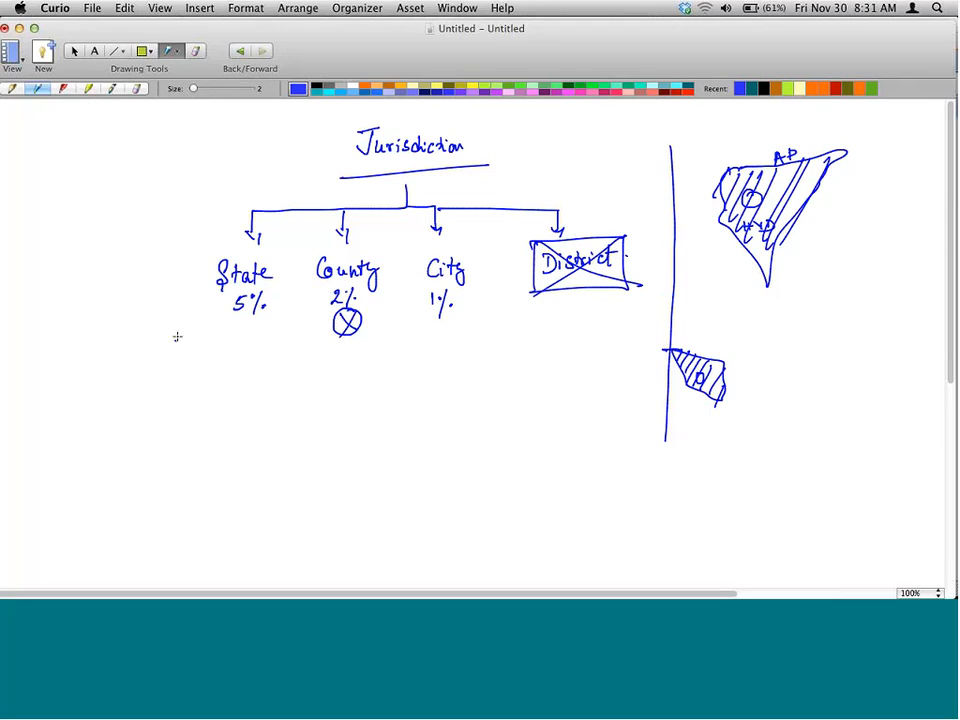
mouse_move(176, 341)
left_mouse_down()
mouse_move(478, 245)
mouse_move(279, 246)
mouse_move(194, 353)
left_mouse_up()
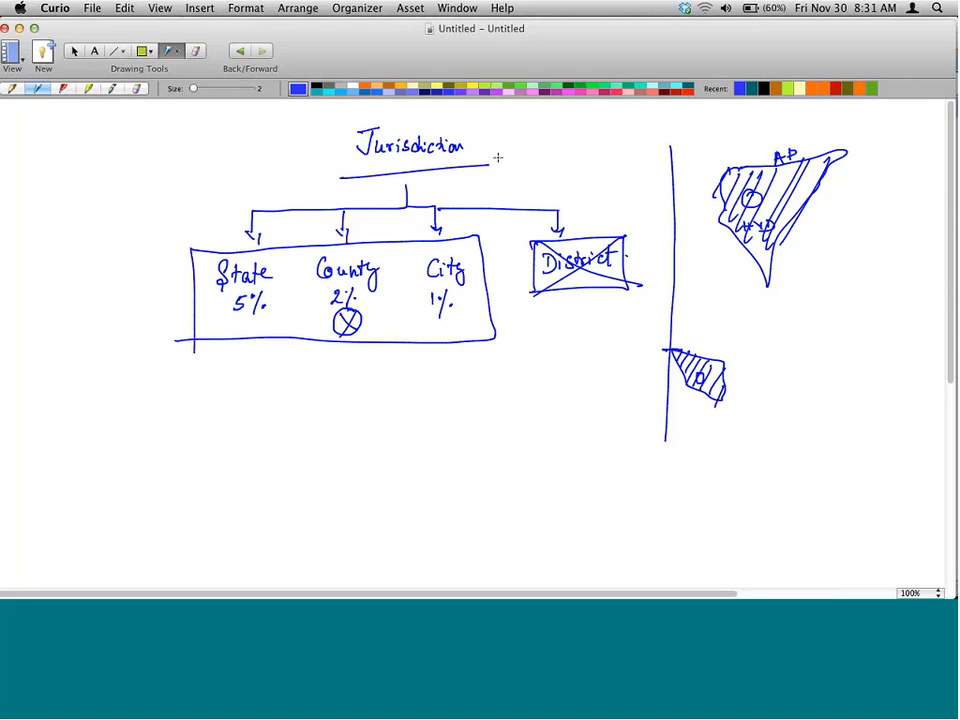
Extend the heading to "Jurisdiction Code" and write a bracketed digit code starting 012121 beside it, with its segments boxed
mouse_move(496, 137)
left_mouse_down()
mouse_move(494, 153)
mouse_move(503, 144)
left_mouse_up()
left_click_drag(513, 145, 524, 150)
mouse_move(561, 106)
left_mouse_down()
mouse_move(551, 130)
mouse_move(567, 156)
left_mouse_up()
mouse_move(767, 111)
left_mouse_down()
mouse_move(771, 135)
mouse_move(762, 139)
left_mouse_up()
left_click_drag(591, 126, 590, 128)
left_click_drag(603, 124, 603, 138)
left_click_drag(612, 127, 660, 137)
mouse_move(667, 124)
left_mouse_down()
mouse_move(667, 138)
mouse_move(712, 132)
left_mouse_up()
left_click_drag(721, 127, 759, 125)
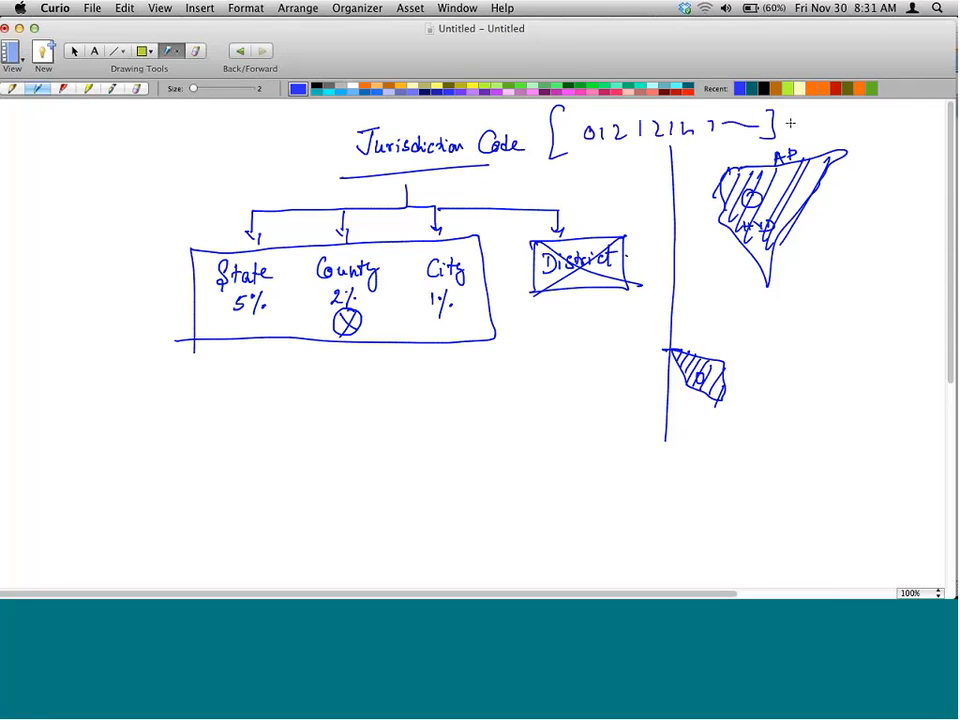
mouse_move(647, 105)
left_mouse_down()
mouse_move(616, 152)
mouse_move(647, 106)
mouse_move(652, 145)
mouse_move(676, 112)
mouse_move(735, 114)
left_mouse_up()
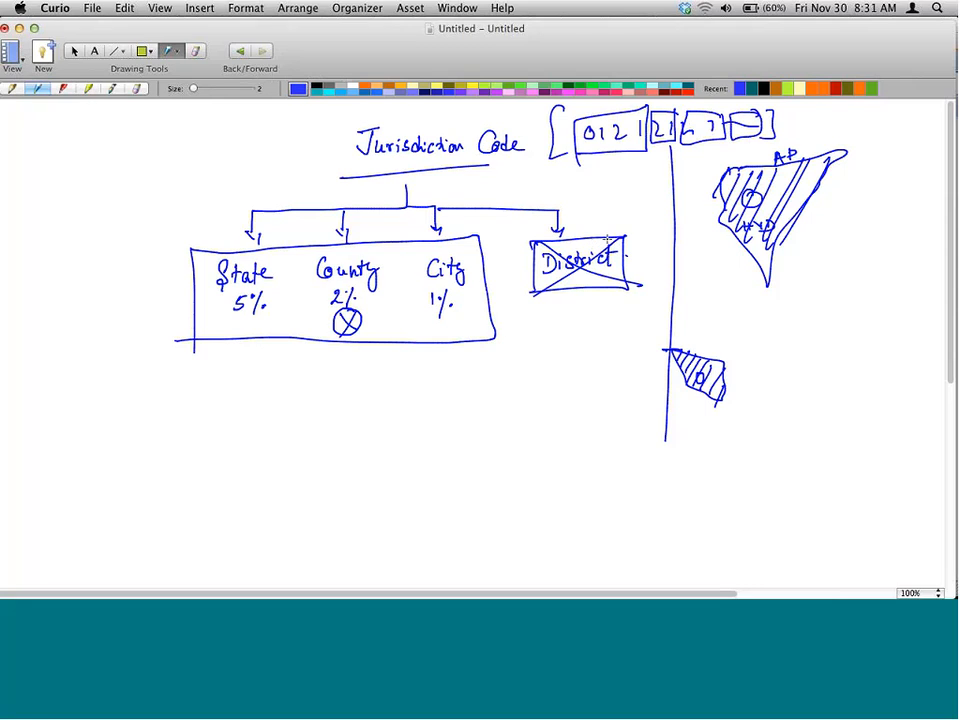
Handwrite the example NJ, Middlesex and Edison below the State, County and City columns, scribbling out the first state entry
mouse_move(233, 369)
left_mouse_down()
mouse_move(234, 391)
mouse_move(256, 391)
mouse_move(239, 395)
mouse_move(256, 380)
mouse_move(217, 386)
mouse_move(254, 380)
left_mouse_up()
left_click(262, 382)
mouse_move(231, 428)
left_mouse_down()
mouse_move(243, 409)
mouse_move(250, 421)
left_mouse_up()
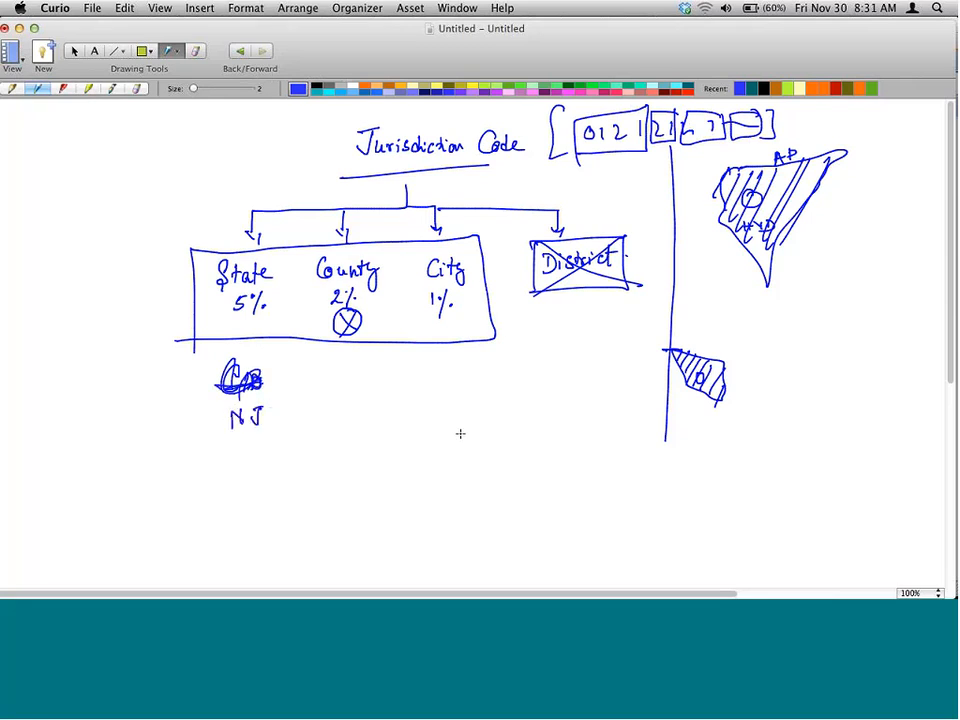
mouse_move(327, 394)
left_mouse_down()
mouse_move(327, 416)
mouse_move(345, 414)
mouse_move(358, 390)
mouse_move(386, 401)
mouse_move(501, 382)
left_mouse_up()
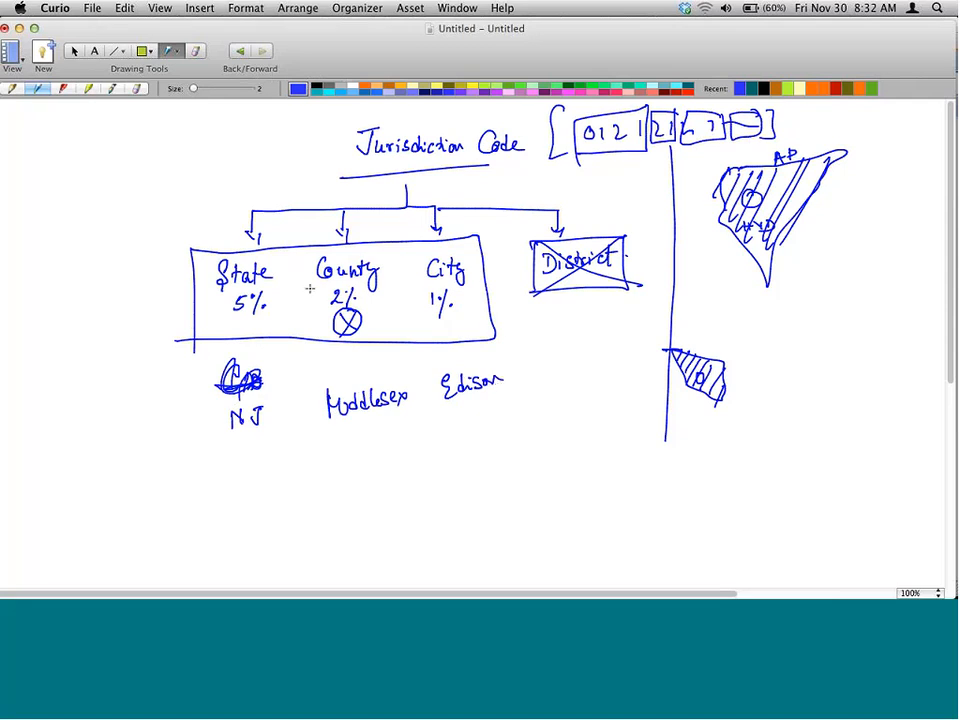
Handwrite the example rates 5% under NJ, 3% under Middlesex and 1% under Edison
left_click_drag(250, 451, 236, 470)
left_click_drag(258, 447, 259, 473)
left_click(286, 467)
left_click_drag(361, 434, 362, 451)
mouse_move(388, 431)
left_mouse_down()
mouse_move(390, 452)
mouse_move(398, 443)
left_mouse_up()
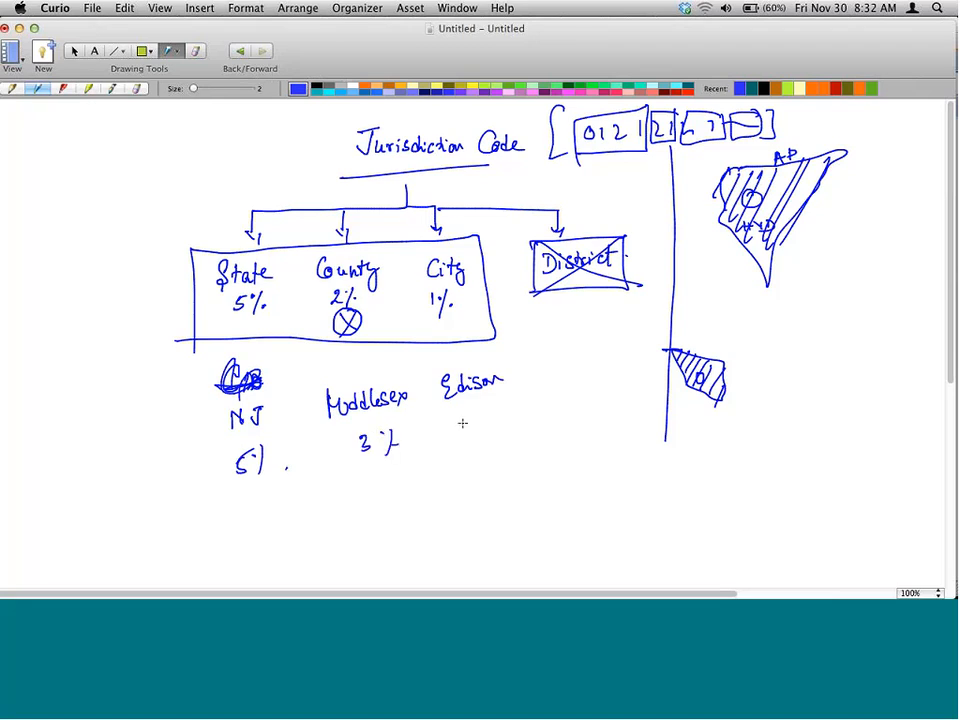
left_click(473, 425)
mouse_move(466, 423)
left_mouse_down()
mouse_move(468, 440)
mouse_move(477, 437)
left_mouse_up()
left_click(488, 434)
Write the combined rate 9% in parentheses beside the example rates, with a line above and below it
mouse_move(545, 421)
left_mouse_down()
mouse_move(542, 455)
mouse_move(577, 438)
mouse_move(592, 456)
left_mouse_up()
left_click(585, 440)
left_click_drag(501, 503, 631, 463)
left_click_drag(494, 423, 585, 469)
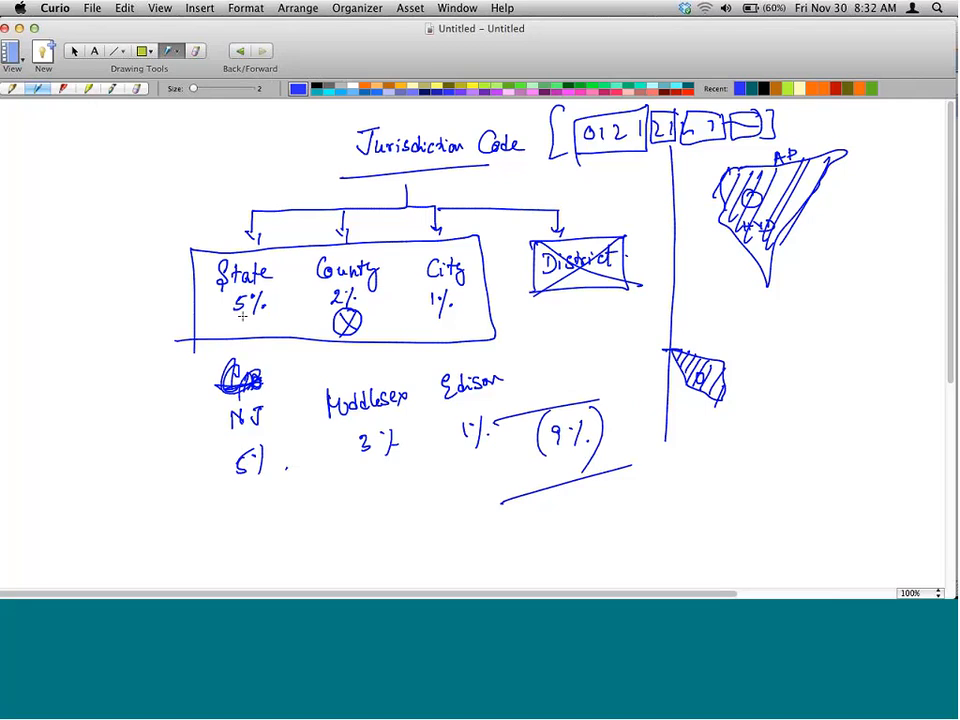
Handwrite "50,000 +" in the empty area beside the Jurisdiction Code heading
mouse_move(110, 179)
left_mouse_down()
mouse_move(106, 204)
mouse_move(131, 178)
left_mouse_up()
left_click_drag(146, 187, 146, 204)
left_click_drag(155, 158, 154, 159)
left_click_drag(167, 156, 211, 161)
left_click_drag(201, 152, 219, 150)
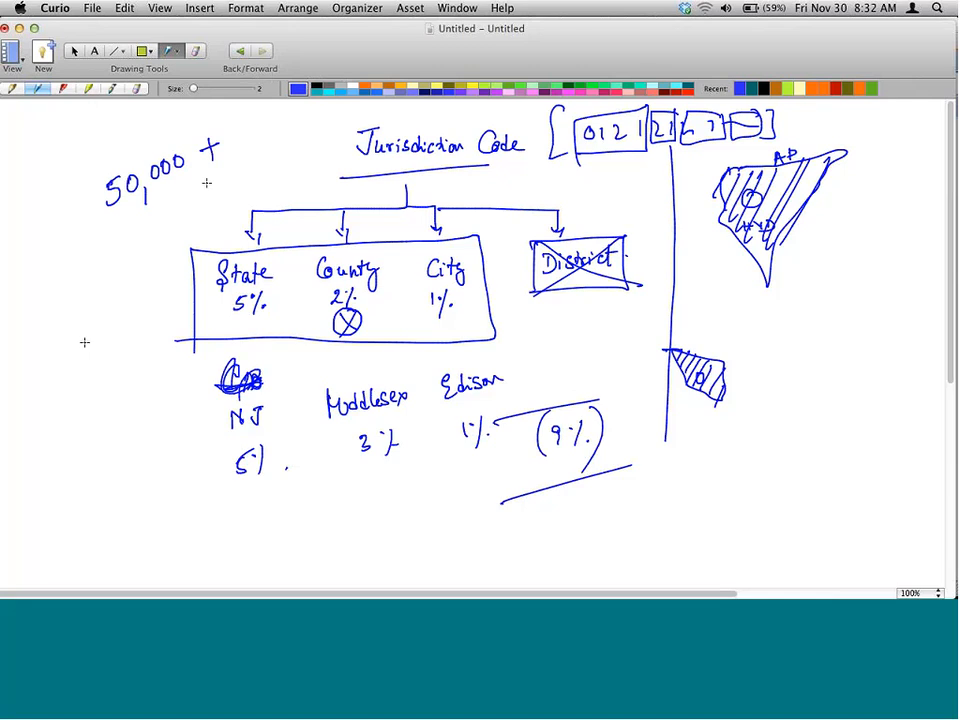
Draw three outgoing arrows from a box labelled NJ beside the jurisdiction table
mouse_move(52, 358)
left_mouse_down()
mouse_move(52, 312)
mouse_move(106, 312)
mouse_move(105, 357)
mouse_move(52, 357)
mouse_move(80, 325)
mouse_move(89, 442)
mouse_move(96, 431)
left_mouse_up()
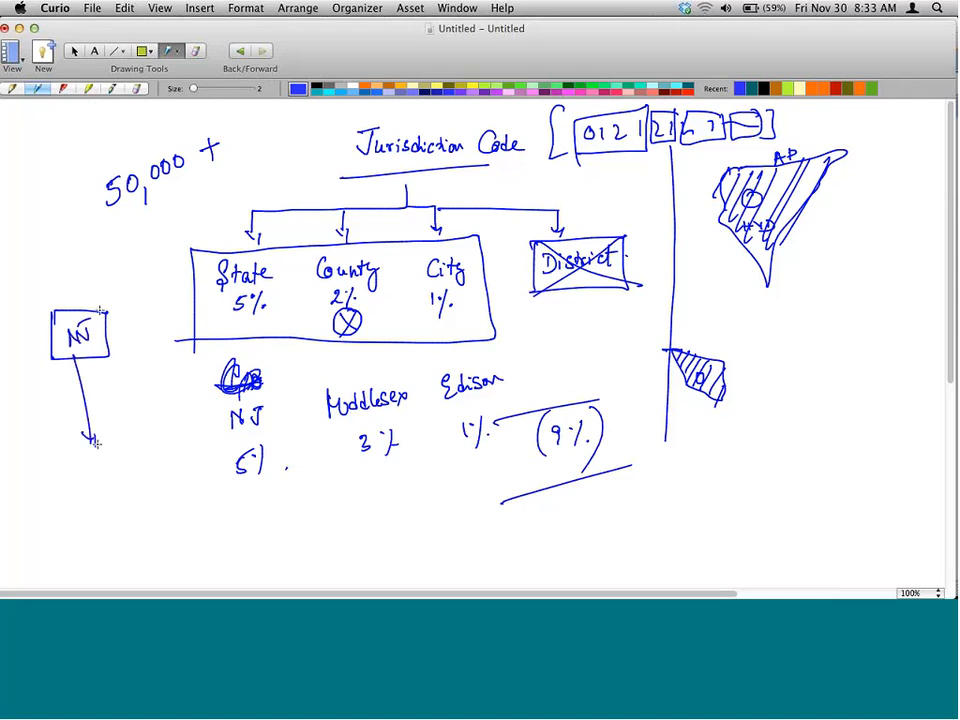
left_click_drag(96, 340, 154, 315)
left_click_drag(139, 314, 148, 323)
mouse_move(84, 320)
left_mouse_down()
mouse_move(85, 249)
mouse_move(96, 269)
left_mouse_up()
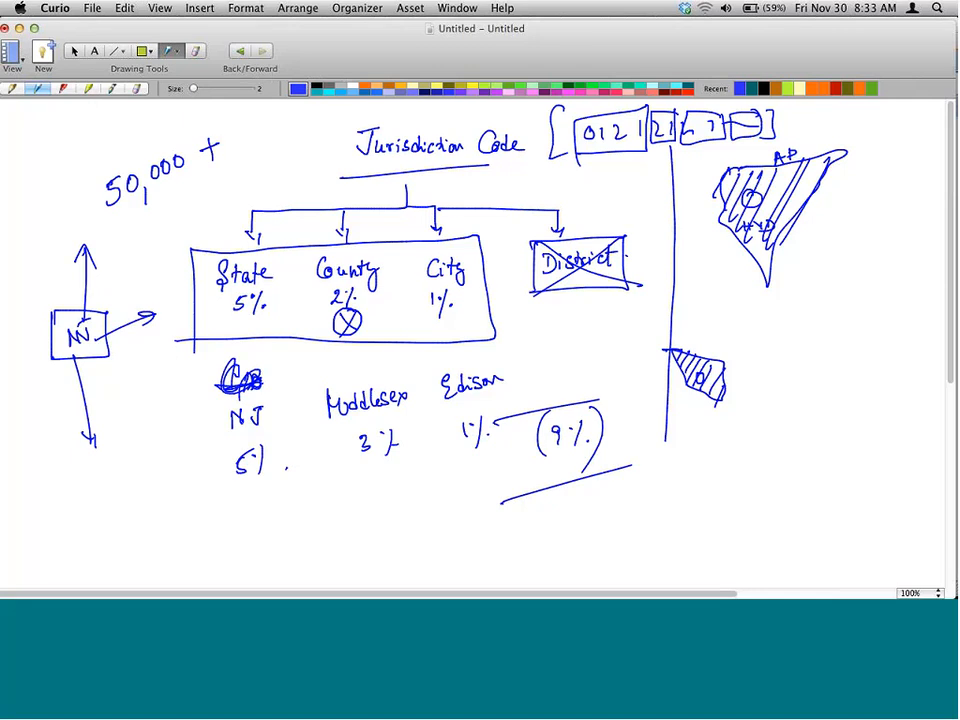
Draw a box labelled "Ship-to" at the end of the downward arrow and cross out the NJ box
left_click_drag(74, 450, 72, 481)
left_click_drag(58, 317, 96, 360)
left_click_drag(103, 313, 62, 361)
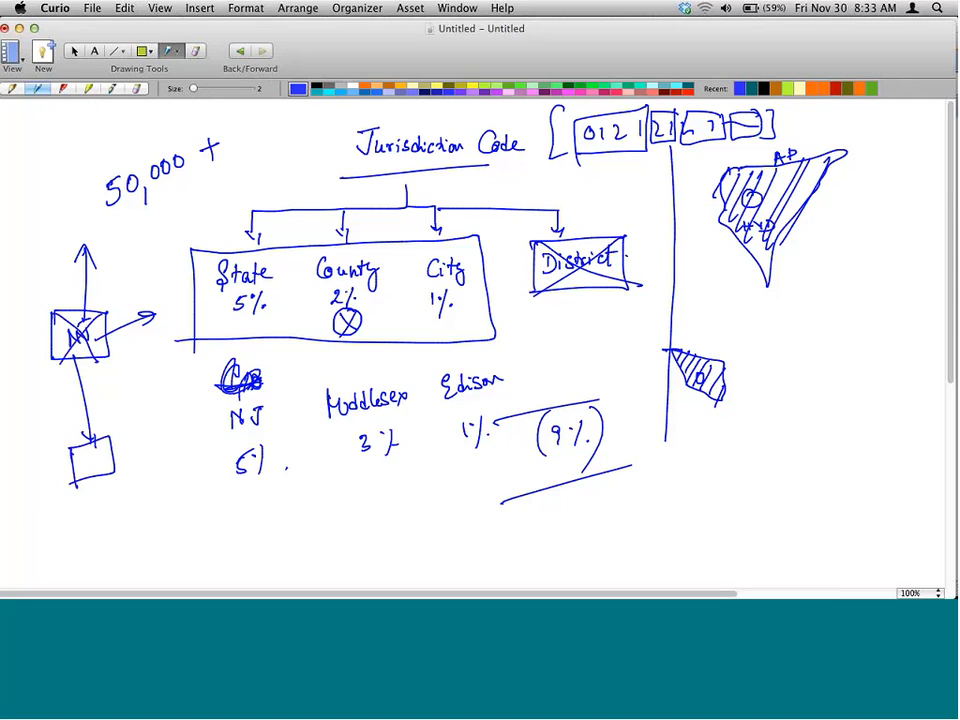
mouse_move(90, 503)
left_mouse_down()
mouse_move(86, 522)
mouse_move(111, 507)
mouse_move(121, 522)
mouse_move(135, 493)
mouse_move(139, 504)
left_mouse_up()
left_click_drag(132, 494, 151, 493)
Draw a horizontal line below the hatched region and handwrite the heading "Tax Vendor" above it
left_click_drag(955, 426, 936, 424)
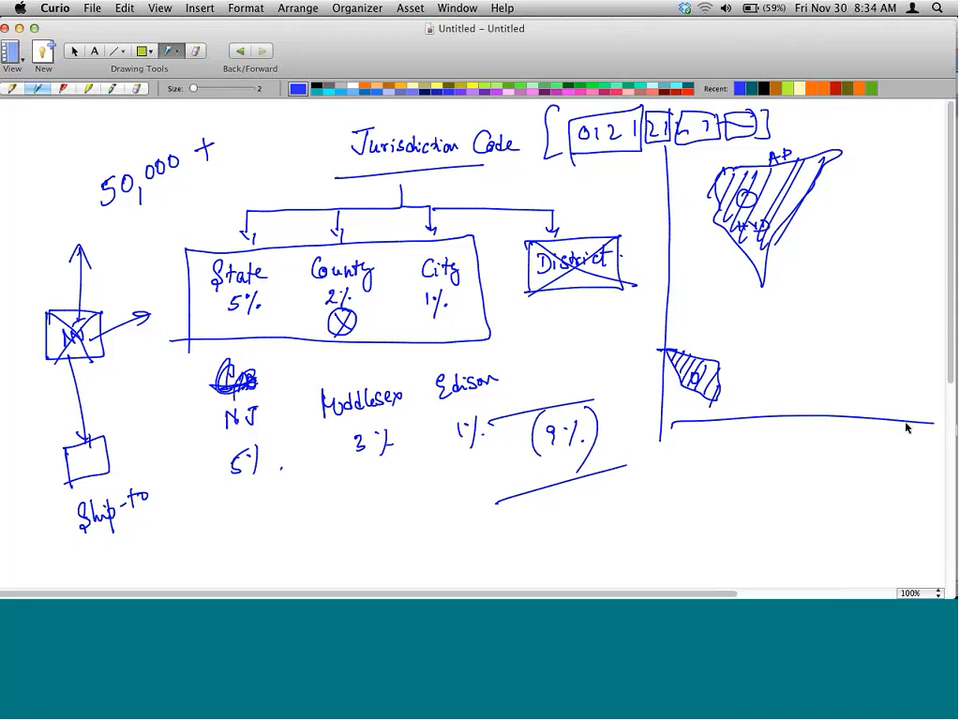
scroll(907, 428, "right", 5)
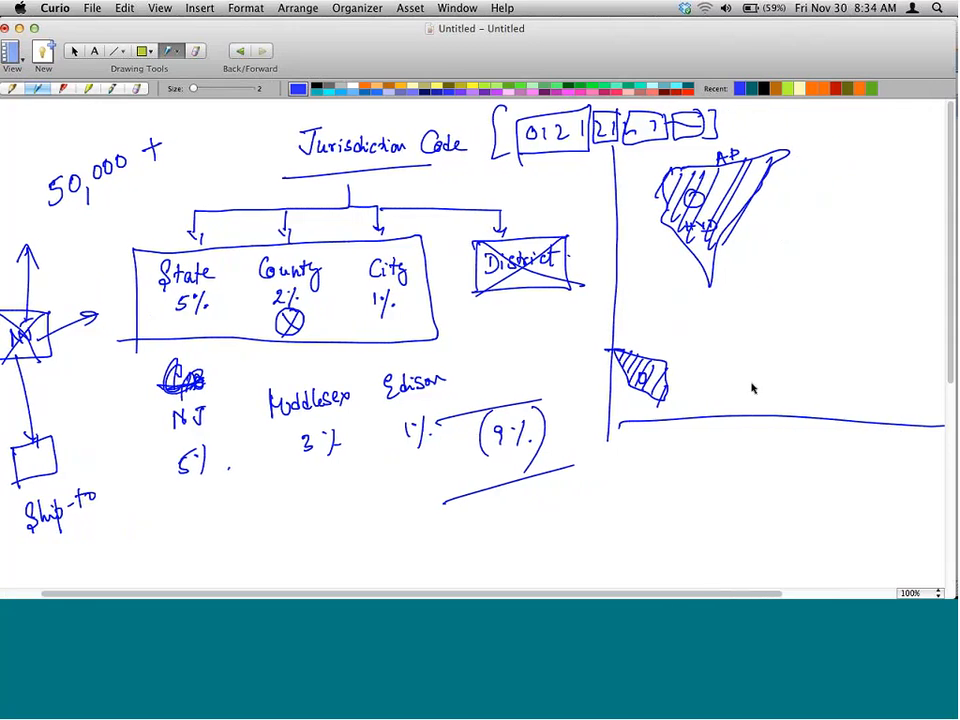
left_click_drag(752, 384, 748, 404)
left_click_drag(741, 384, 764, 380)
left_click_drag(765, 393, 769, 402)
left_click_drag(771, 392, 780, 402)
left_click_drag(781, 391, 771, 403)
left_click_drag(792, 385, 822, 400)
left_click_drag(832, 382, 830, 400)
left_click_drag(836, 392, 842, 398)
left_click_drag(845, 393, 853, 390)
Handwrite the numbered tax vendor list 1. Vertex, 2. Taxware and 3. Sabrix below the heading line
mouse_move(666, 432)
left_mouse_down()
mouse_move(665, 450)
mouse_move(703, 433)
mouse_move(716, 450)
mouse_move(722, 440)
left_mouse_up()
left_click(675, 449)
left_click_drag(726, 434, 737, 447)
left_click_drag(738, 440, 746, 446)
mouse_move(657, 479)
left_mouse_down()
mouse_move(667, 490)
mouse_move(694, 483)
left_mouse_up()
left_click(674, 487)
mouse_move(696, 476)
left_mouse_down()
mouse_move(702, 486)
mouse_move(747, 478)
left_mouse_up()
mouse_move(656, 505)
left_mouse_down()
mouse_move(681, 520)
mouse_move(721, 511)
mouse_move(701, 534)
left_mouse_up()
left_click(675, 514)
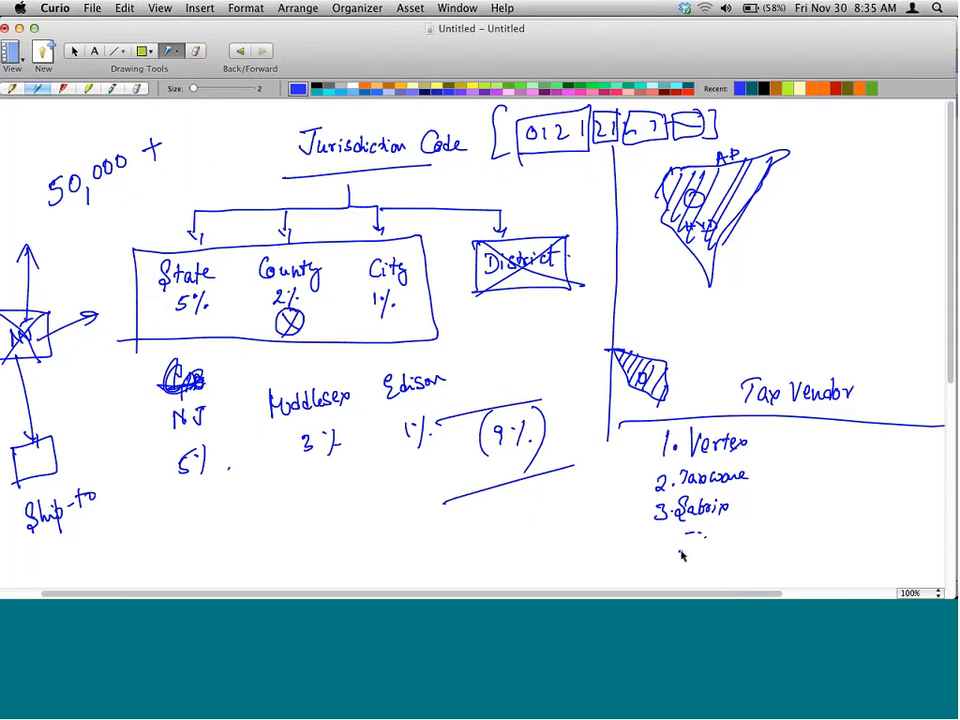
Switch back to SAPGUI, select RVAXUS steps 910 to 916 and widen the CalType column
key("super+Tab")
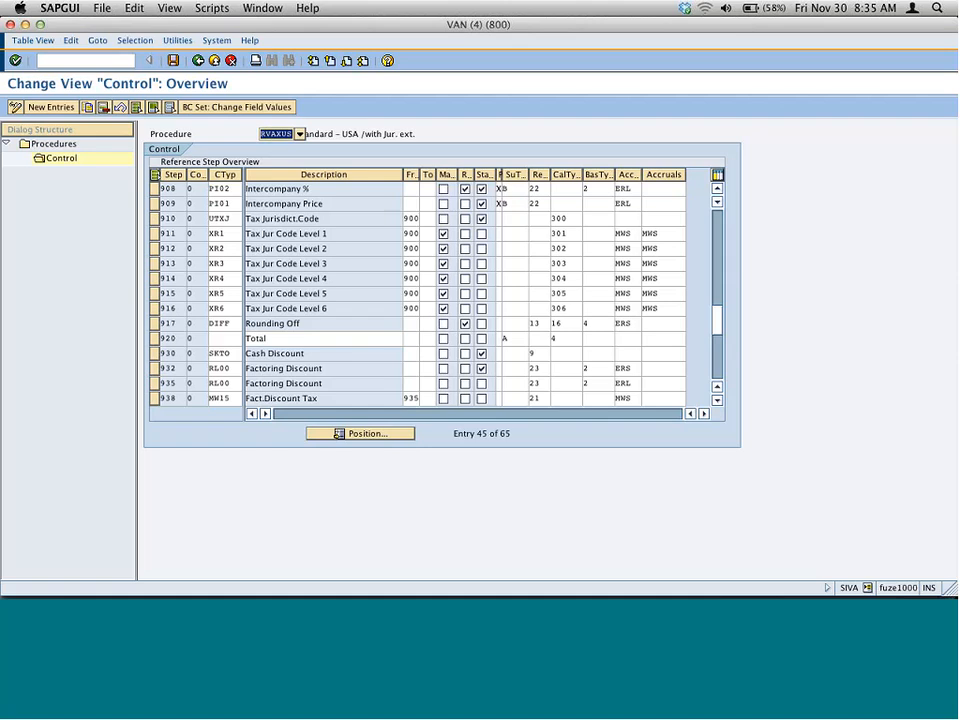
left_click_drag(155, 218, 157, 318)
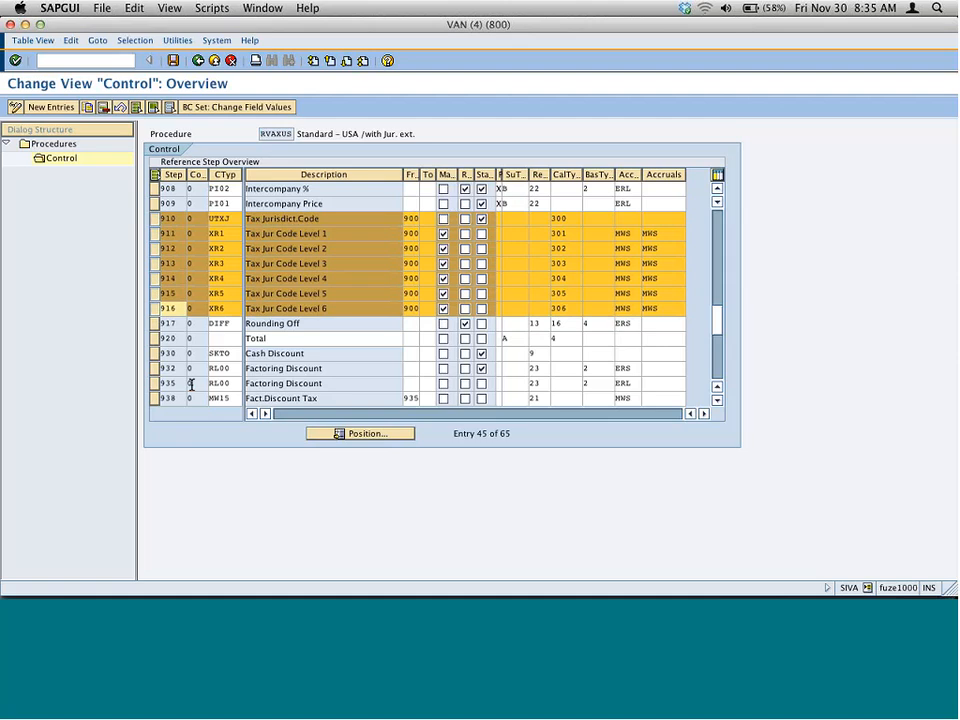
left_click(570, 218)
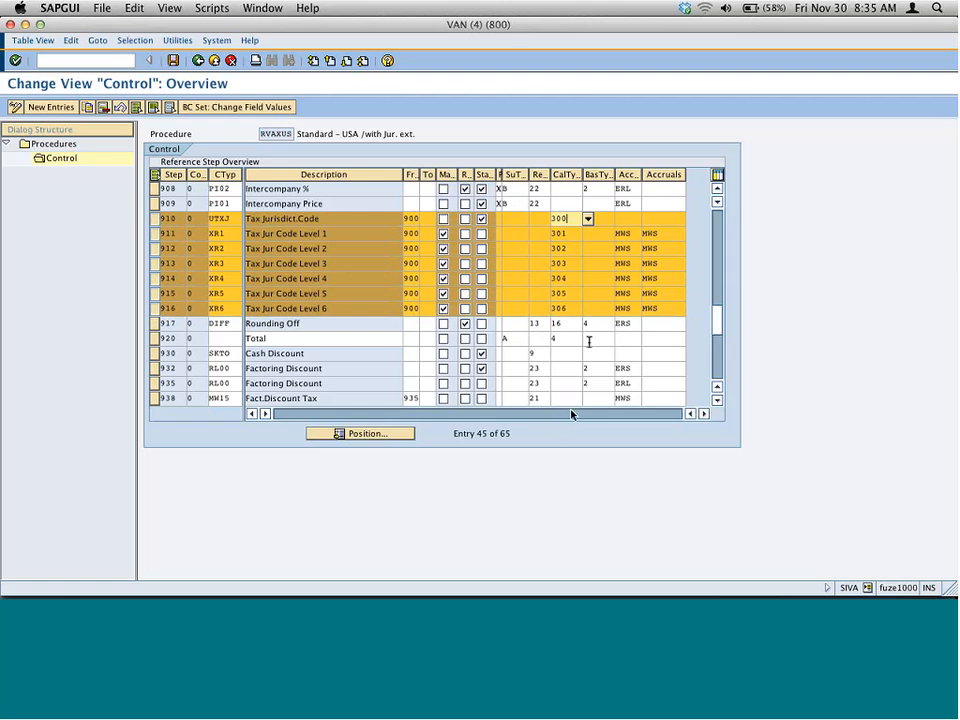
left_click_drag(579, 175, 607, 175)
List the available calculation routines for the UTXJ step 910 and open the source code of routine 300, Taxes from ExternSys
left_click(574, 218)
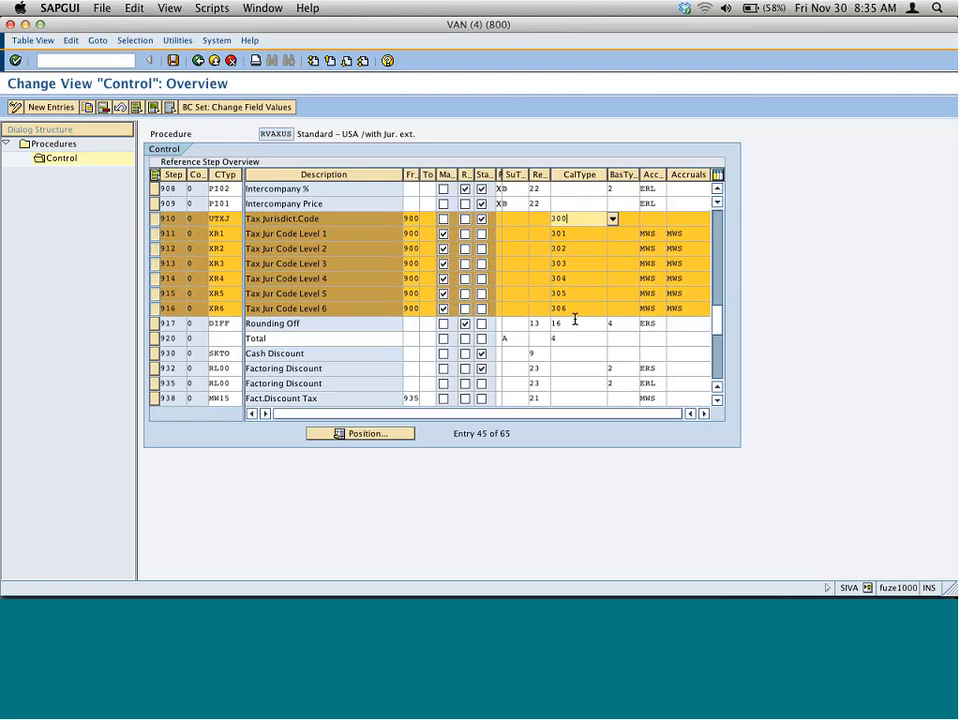
left_click(613, 219)
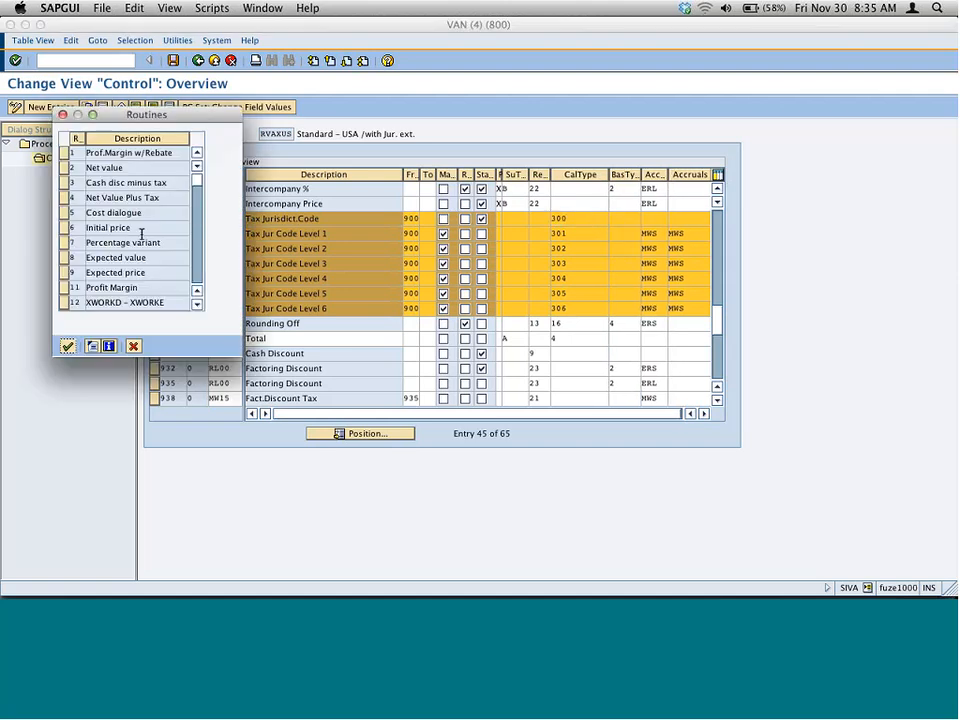
left_click(199, 222)
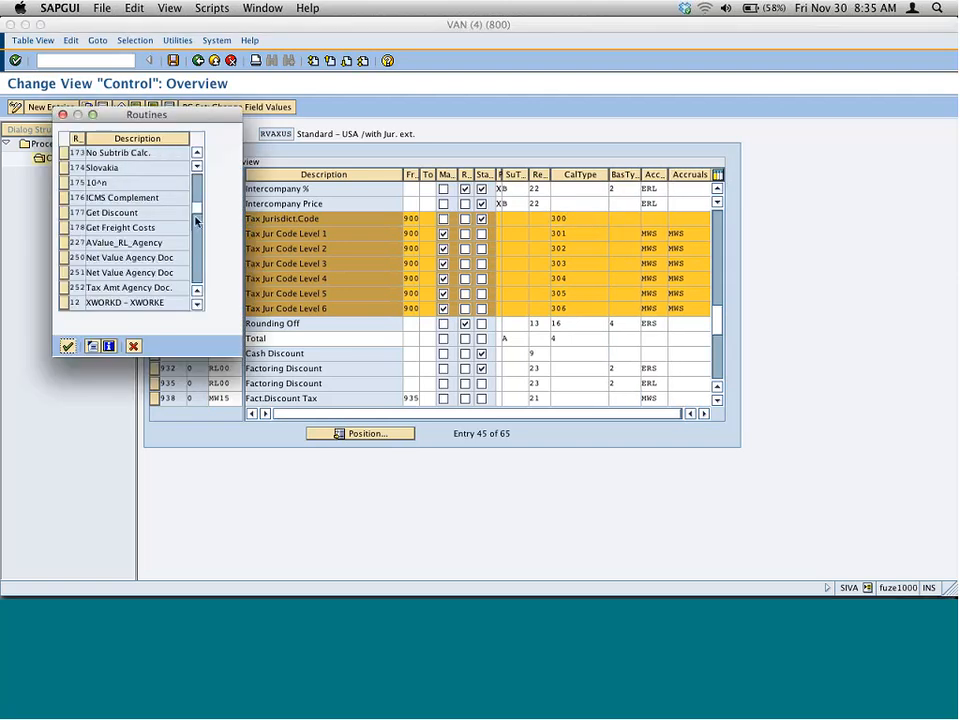
left_click(197, 253)
left_click(195, 216)
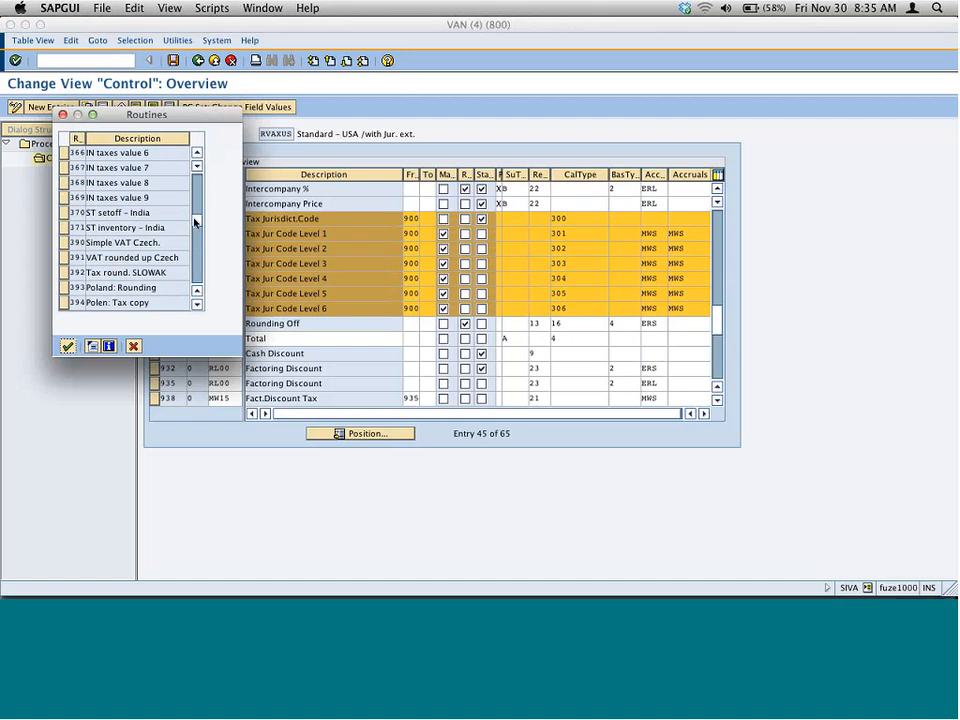
left_click(195, 215)
left_click(195, 215)
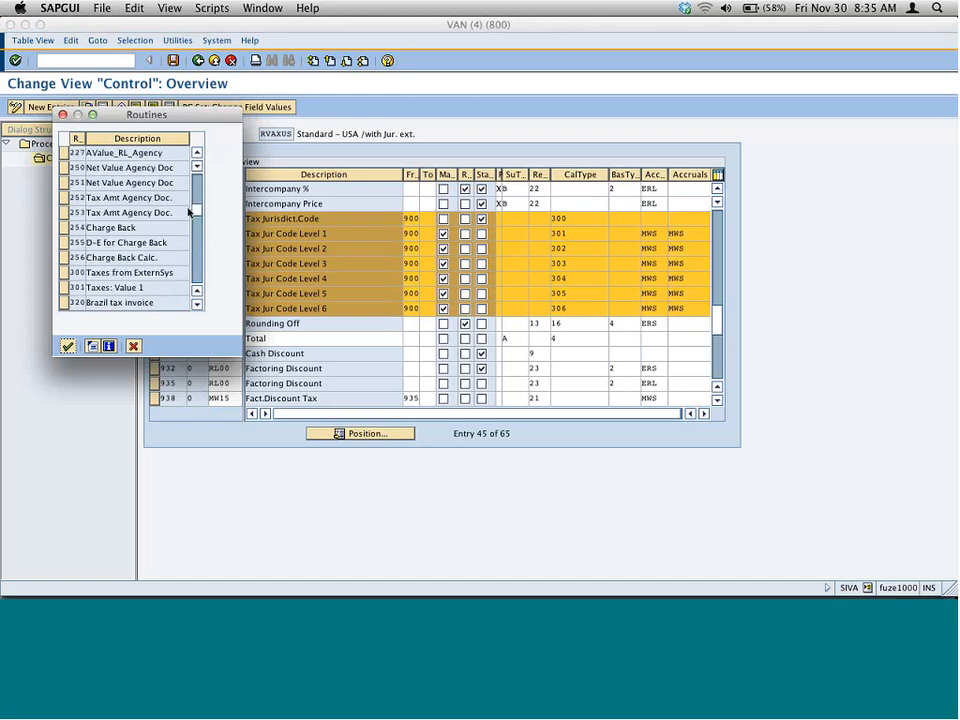
left_click(66, 273)
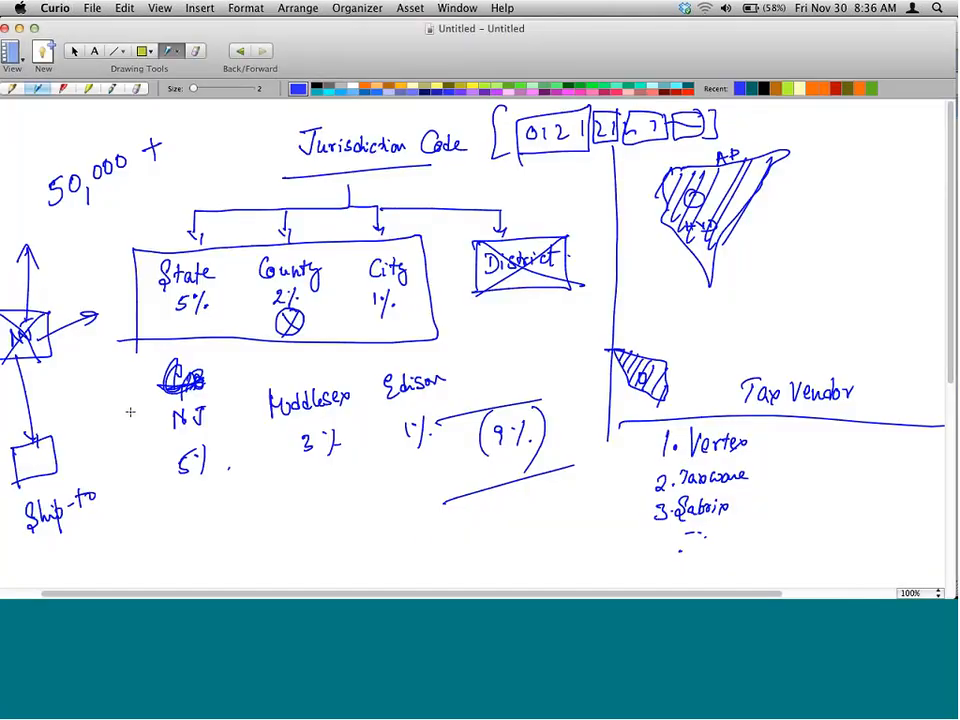
Switch to Curio and draw a box labelled "SAP" in the blank area below the jurisdiction code sketch
left_click_drag(191, 516, 191, 549)
scroll(198, 531, "down", 3)
scroll(198, 531, "down", 10)
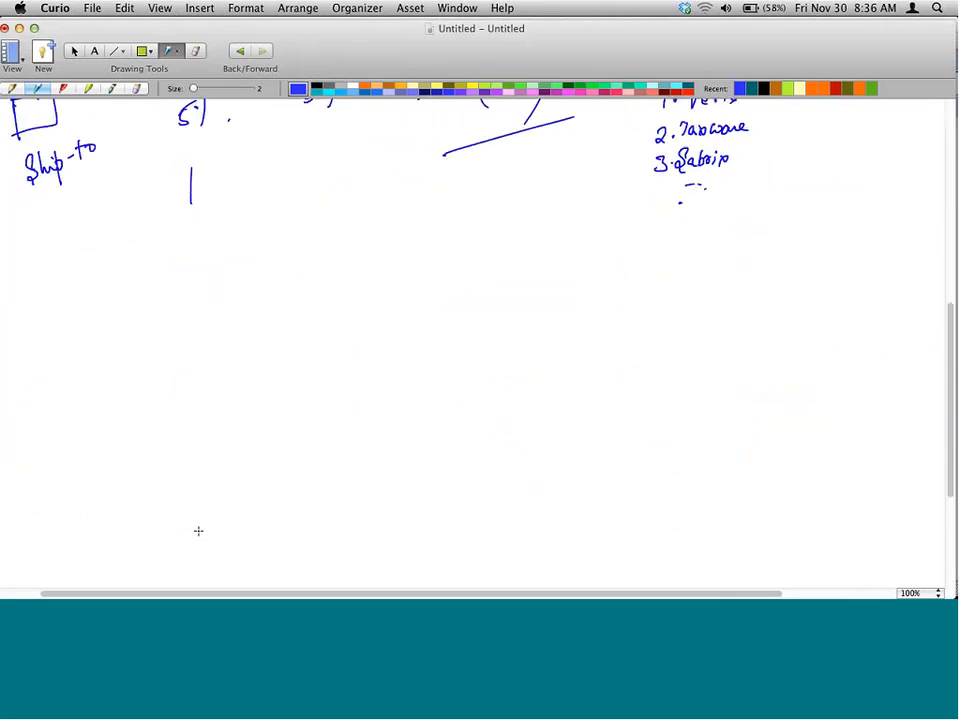
left_click_drag(226, 298, 224, 362)
mouse_move(230, 293)
left_mouse_down()
mouse_move(277, 357)
mouse_move(246, 357)
left_mouse_up()
left_click_drag(270, 313, 256, 333)
mouse_move(280, 315)
left_mouse_down()
mouse_move(276, 331)
mouse_move(285, 331)
left_mouse_up()
mouse_move(277, 324)
left_mouse_down()
mouse_move(289, 330)
mouse_move(290, 322)
left_mouse_up()
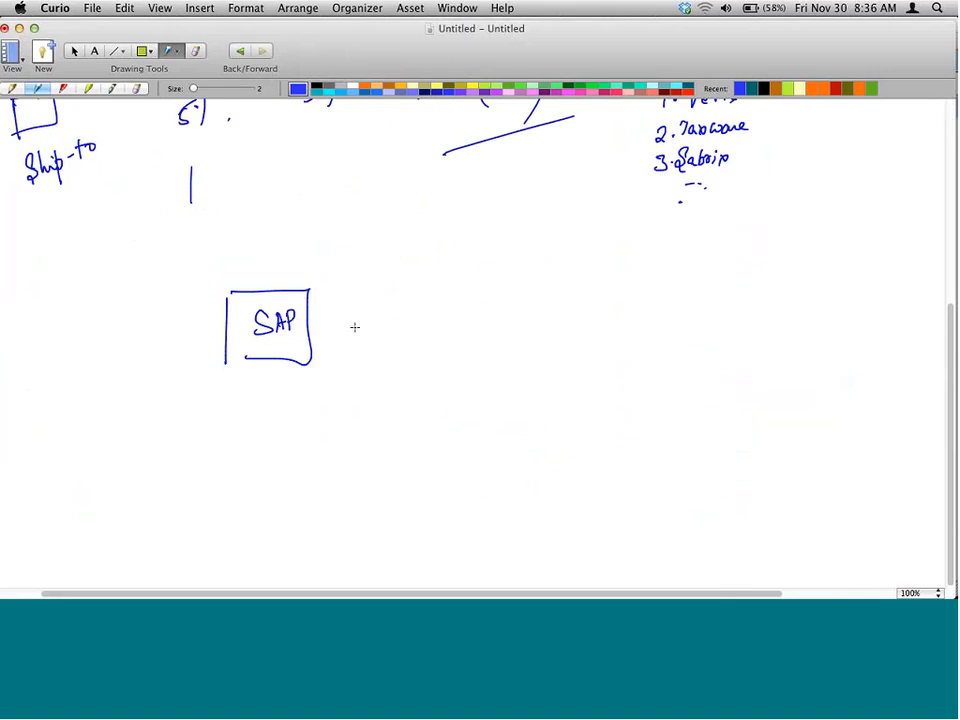
Draw a second box labelled "Vertex" and connect the SAP box to it with a curved arrow labelled "RFC"
mouse_move(484, 288)
left_mouse_down()
mouse_move(476, 356)
mouse_move(496, 378)
left_mouse_up()
left_click_drag(499, 391, 541, 392)
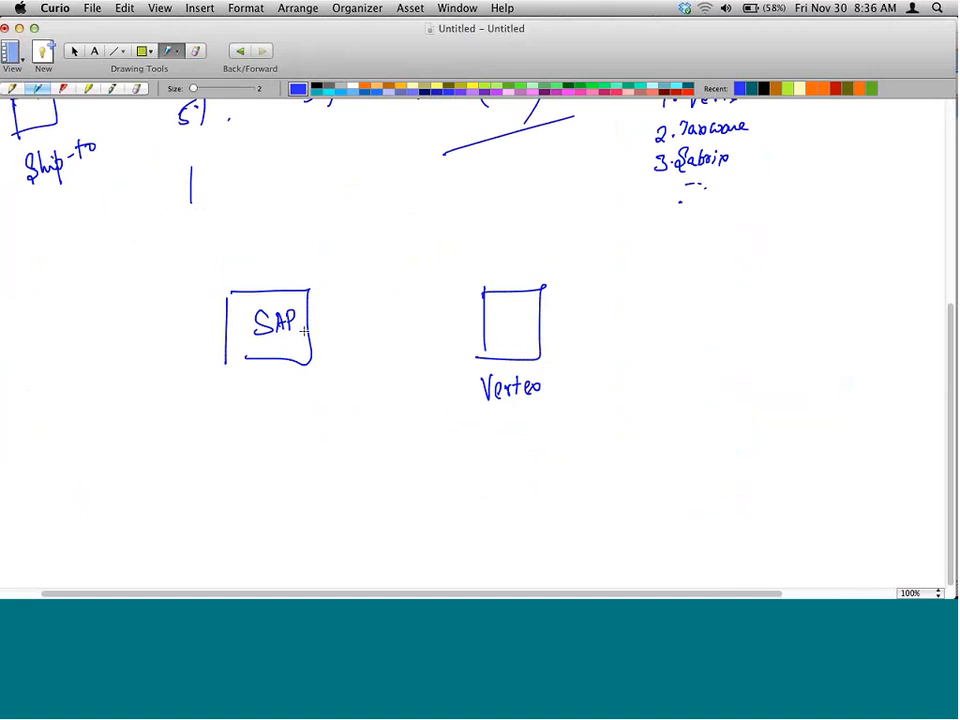
mouse_move(302, 335)
left_mouse_down()
mouse_move(364, 300)
mouse_move(450, 309)
mouse_move(487, 335)
left_mouse_up()
left_click_drag(364, 277, 364, 293)
mouse_move(362, 279)
left_mouse_down()
mouse_move(371, 275)
mouse_move(374, 291)
left_mouse_up()
mouse_move(380, 274)
left_mouse_down()
mouse_move(381, 288)
mouse_move(389, 271)
left_mouse_up()
left_click_drag(380, 281, 418, 283)
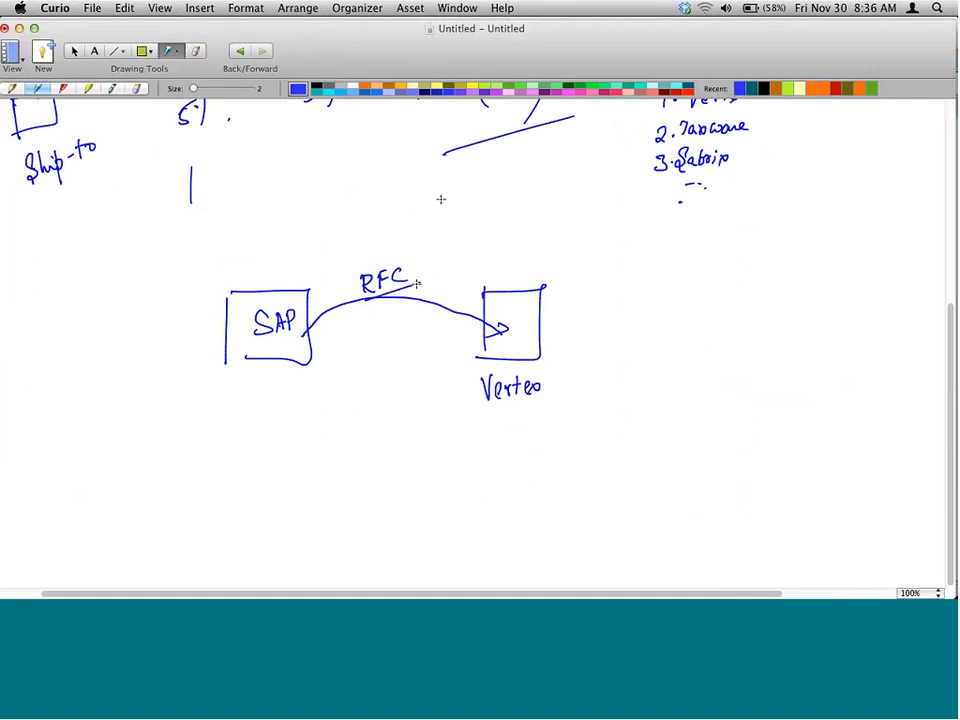
Handwrite an underlined "RPC" above the RFC label and an underlined "Ship-to" beneath the curved arrow
mouse_move(370, 194)
left_mouse_down()
mouse_move(381, 214)
mouse_move(388, 203)
mouse_move(406, 211)
left_mouse_up()
left_click_drag(360, 234, 424, 199)
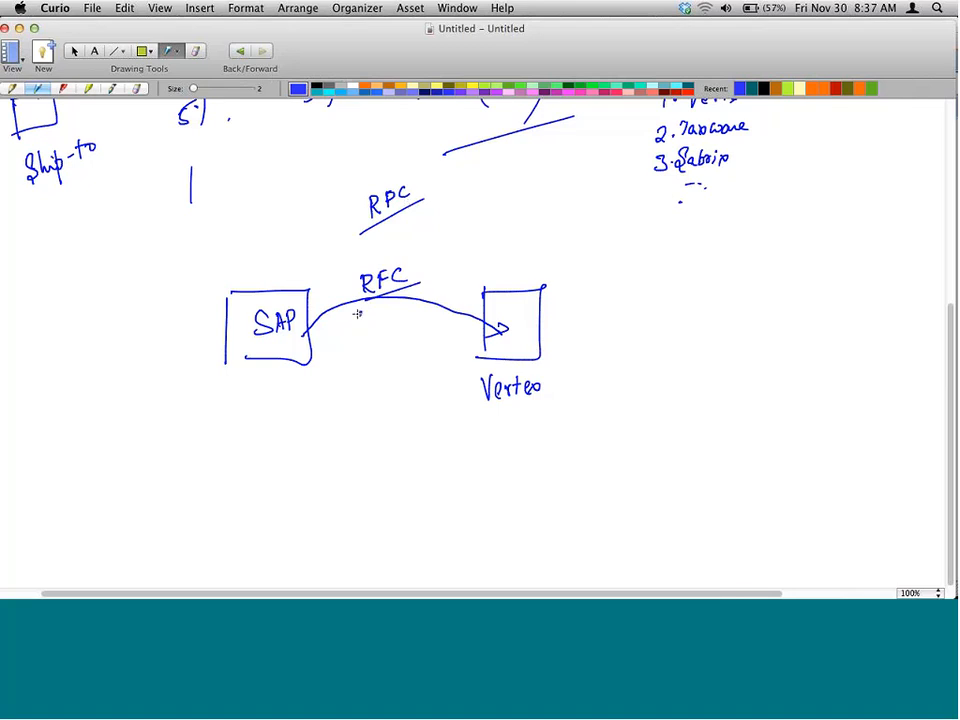
mouse_move(355, 310)
left_mouse_down()
mouse_move(392, 330)
mouse_move(416, 318)
mouse_move(396, 363)
left_mouse_up()
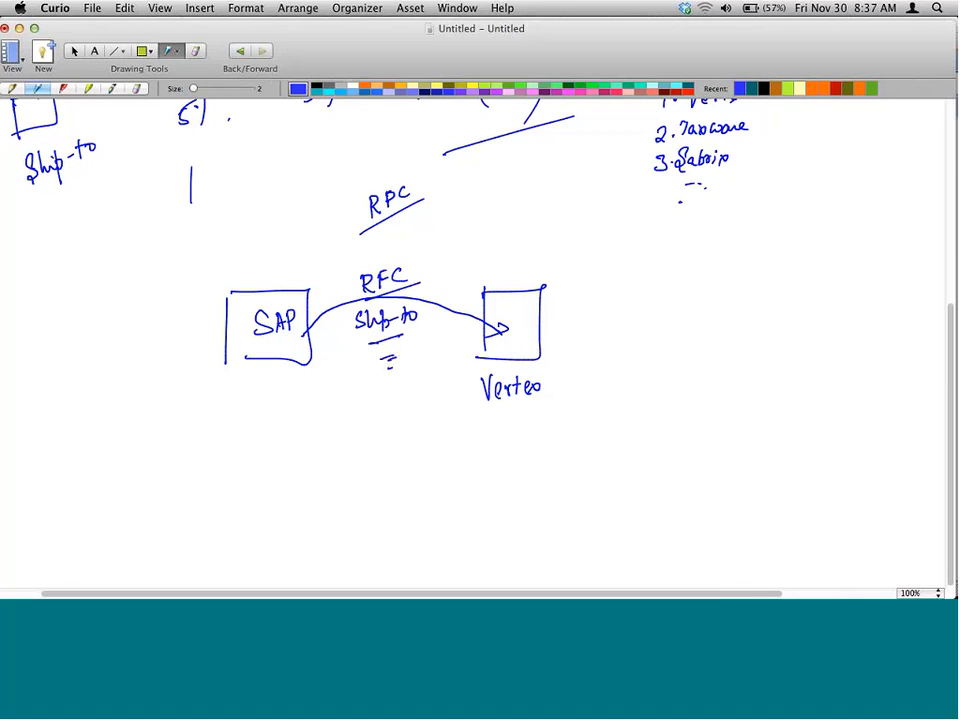
Handwrite "Ship-to" and "Jur Code" beside the Vertex box and draw a return arrow from Vertex back to SAP
mouse_move(561, 310)
left_mouse_down()
mouse_move(555, 333)
mouse_move(596, 322)
left_mouse_up()
left_click_drag(599, 318, 608, 327)
mouse_move(610, 318)
left_mouse_down()
mouse_move(641, 305)
mouse_move(648, 336)
left_mouse_up()
mouse_move(664, 302)
left_mouse_down()
mouse_move(668, 318)
mouse_move(689, 312)
left_mouse_up()
left_click_drag(708, 298, 728, 308)
left_click_drag(730, 305, 738, 303)
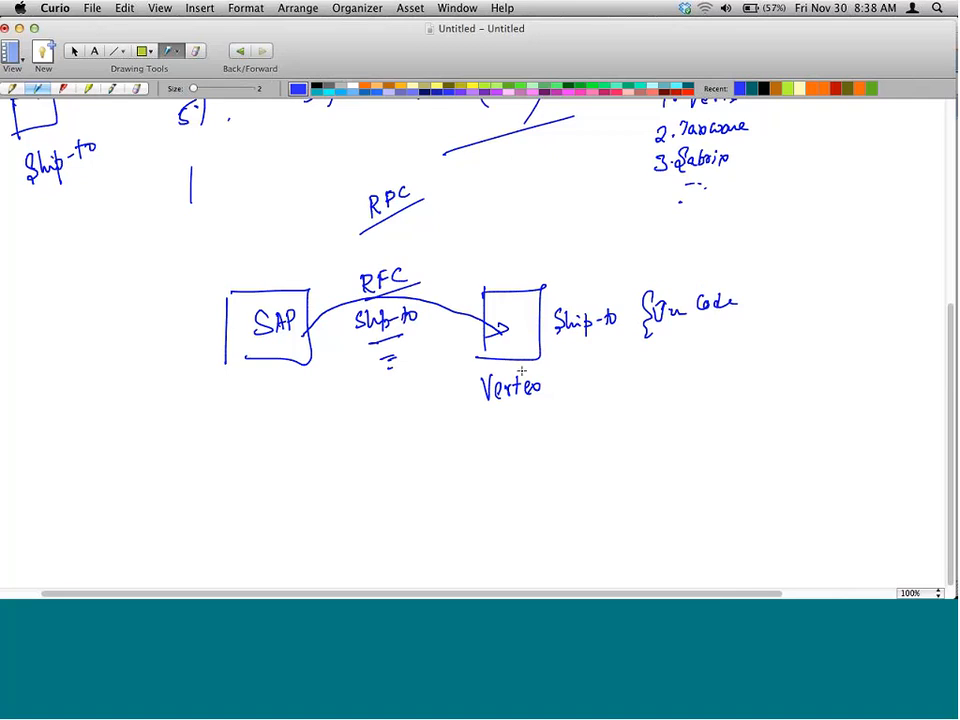
mouse_move(505, 350)
left_mouse_down()
mouse_move(440, 340)
mouse_move(324, 357)
mouse_move(342, 372)
left_mouse_up()
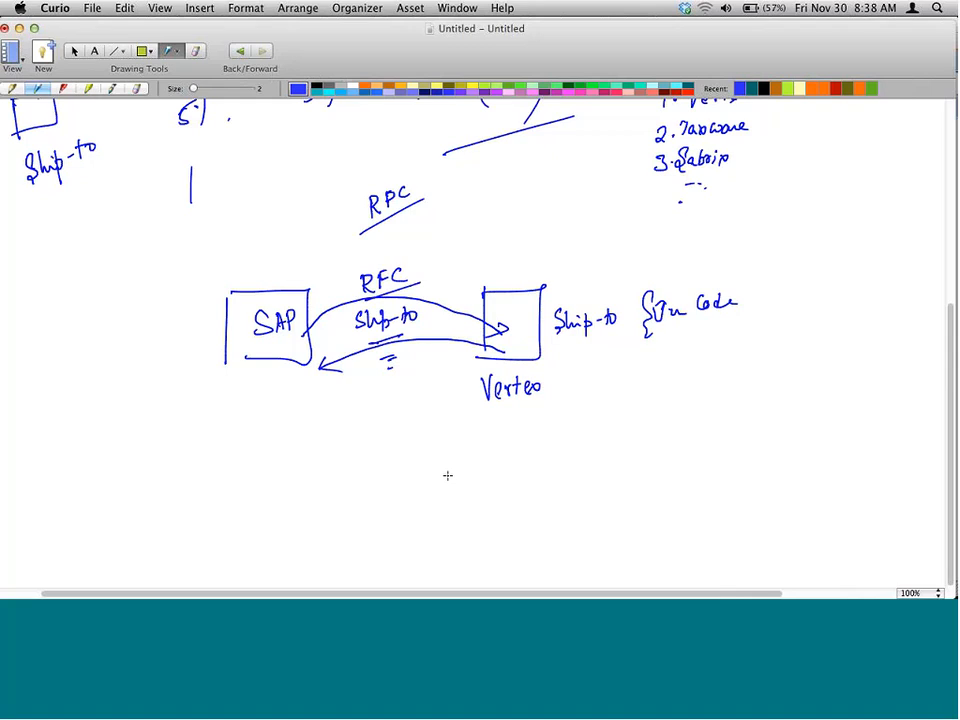
Switch back to SAPGUI, leave the FV64A300 source and the routines list, and return to the pricing procedures overview
key("super+Tab")
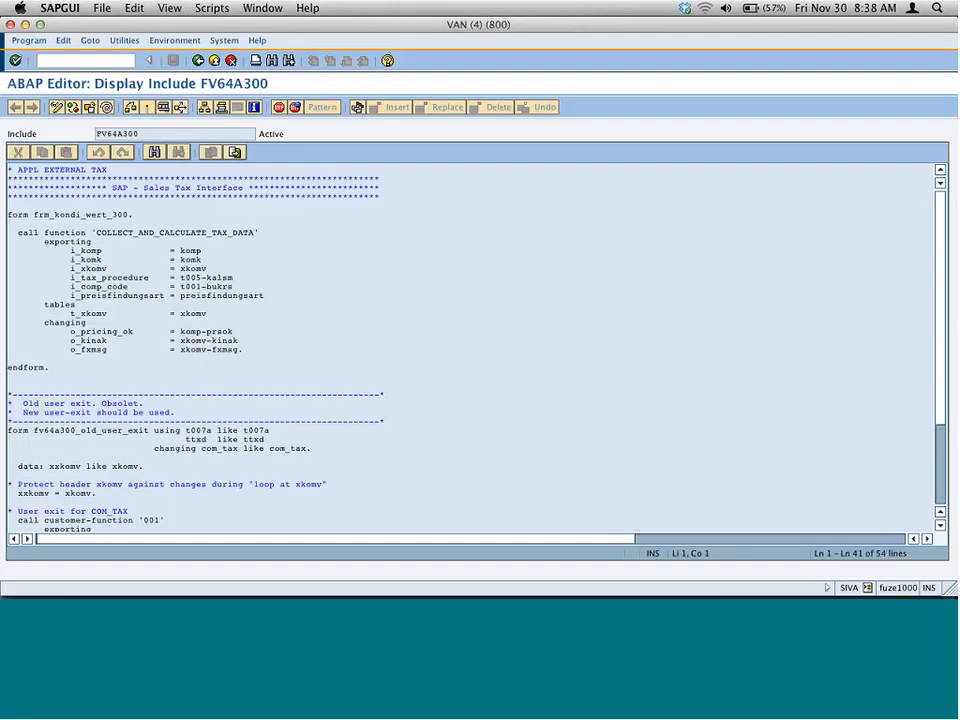
left_click(198, 61)
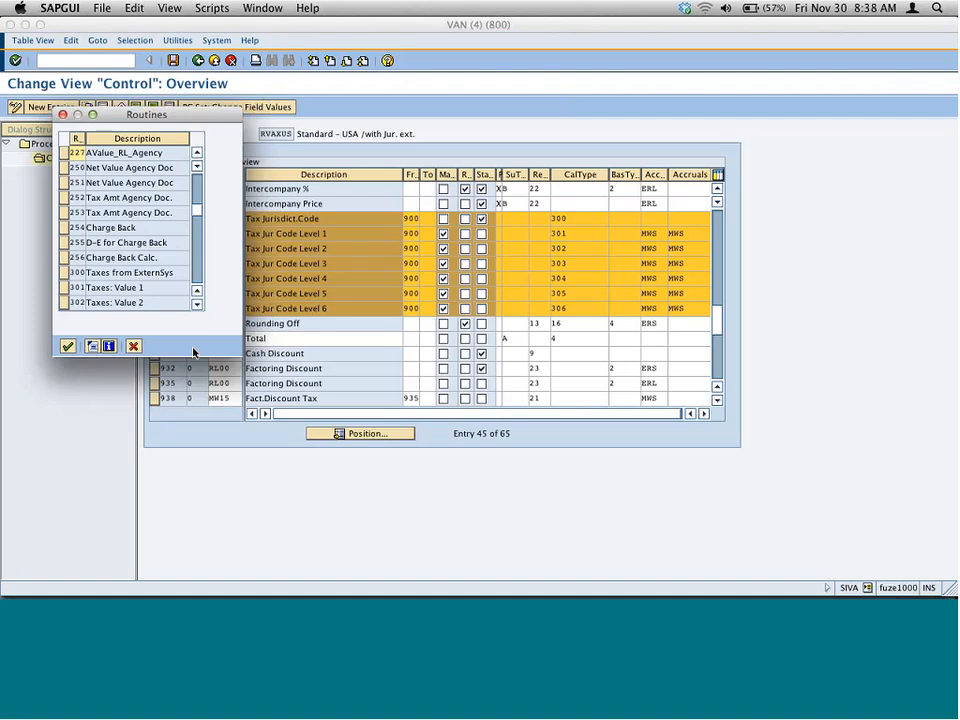
left_click(133, 346)
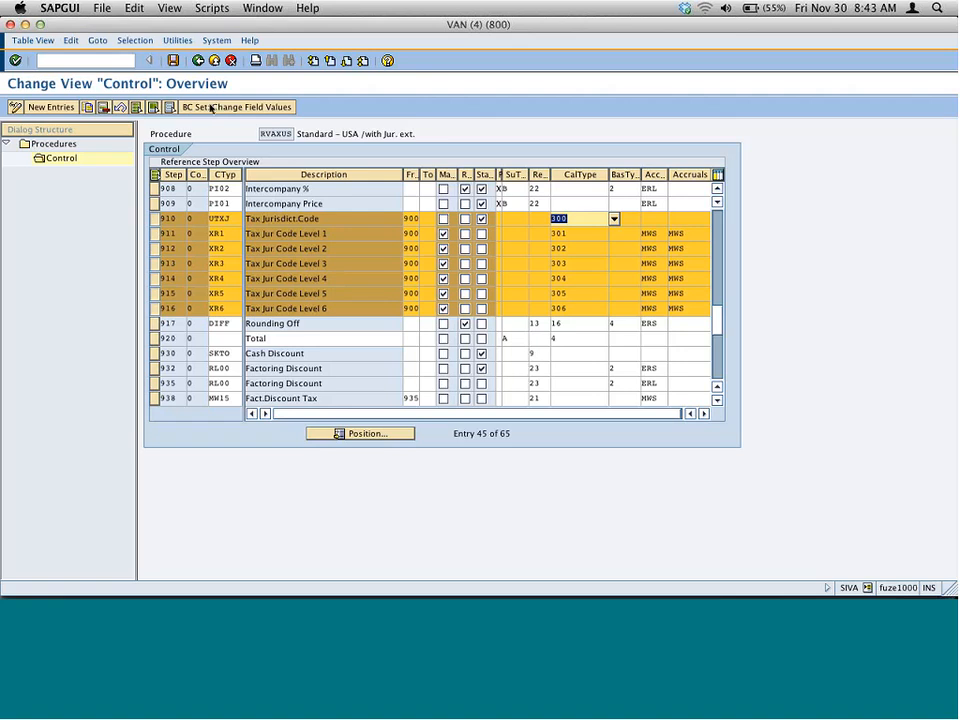
left_click(199, 61)
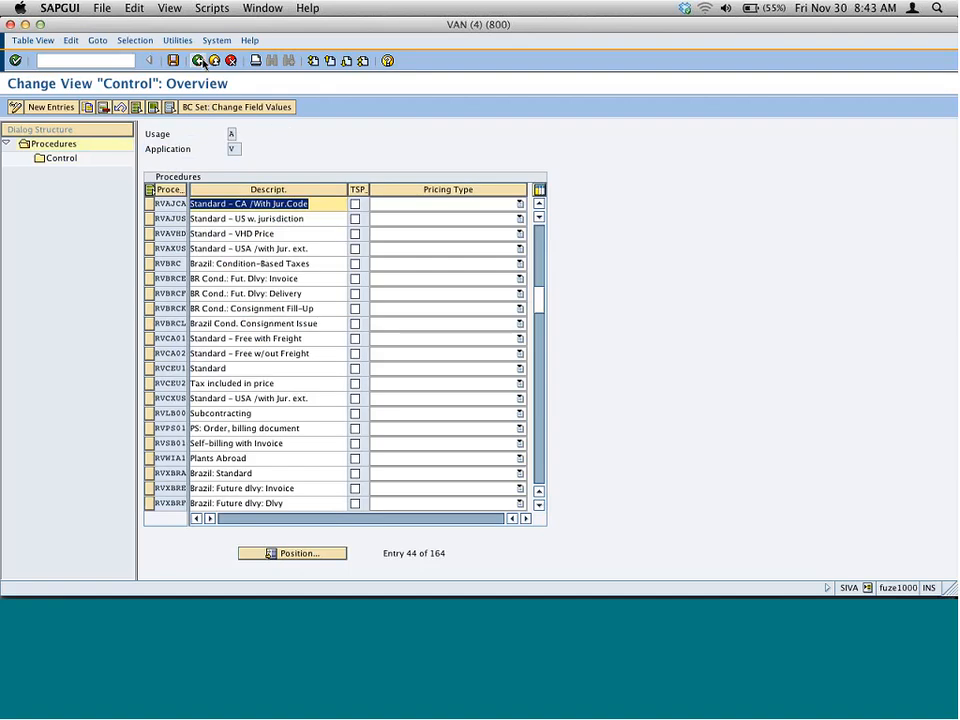